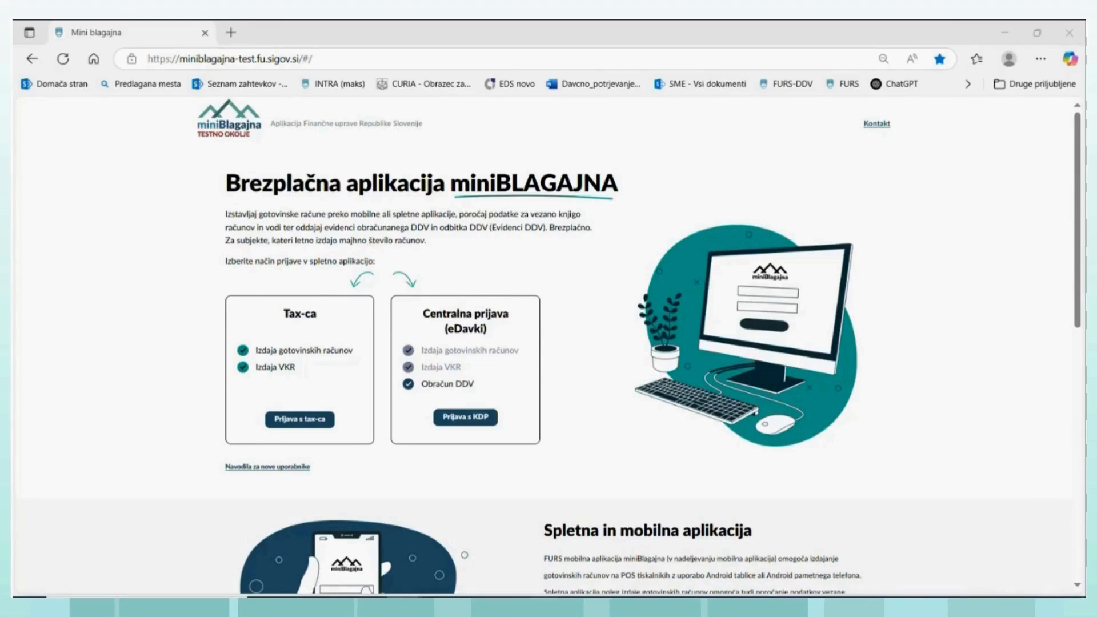
# - Switch to the Finančna uprava portal window and expand the Davčne blagajne section under E-storitve
pyautogui.moveTo(368, 605)
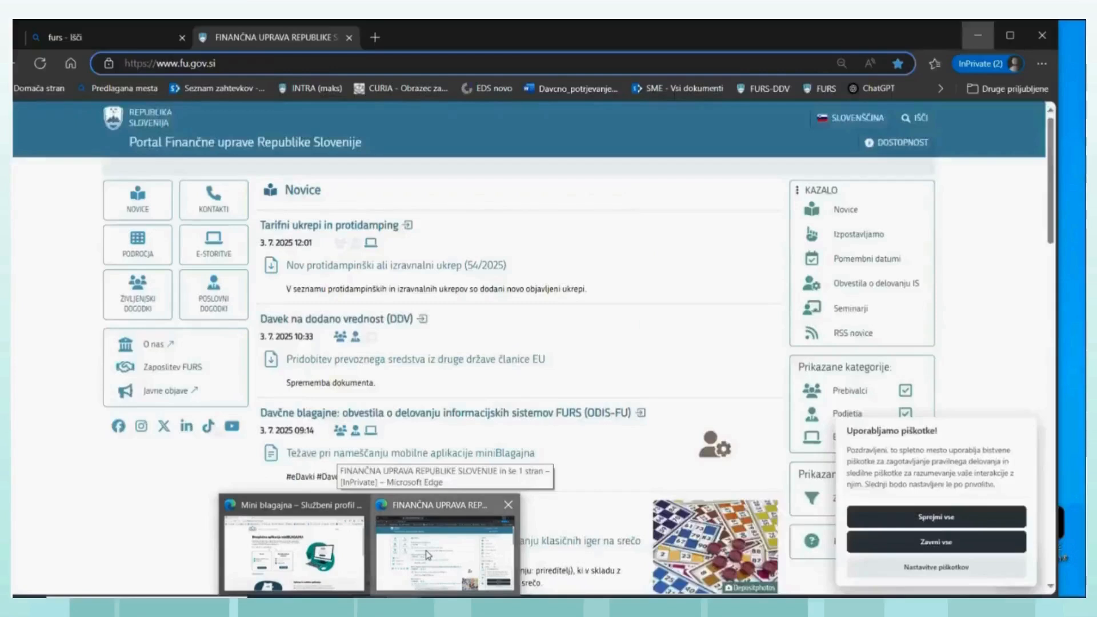
pyautogui.click(428, 554)
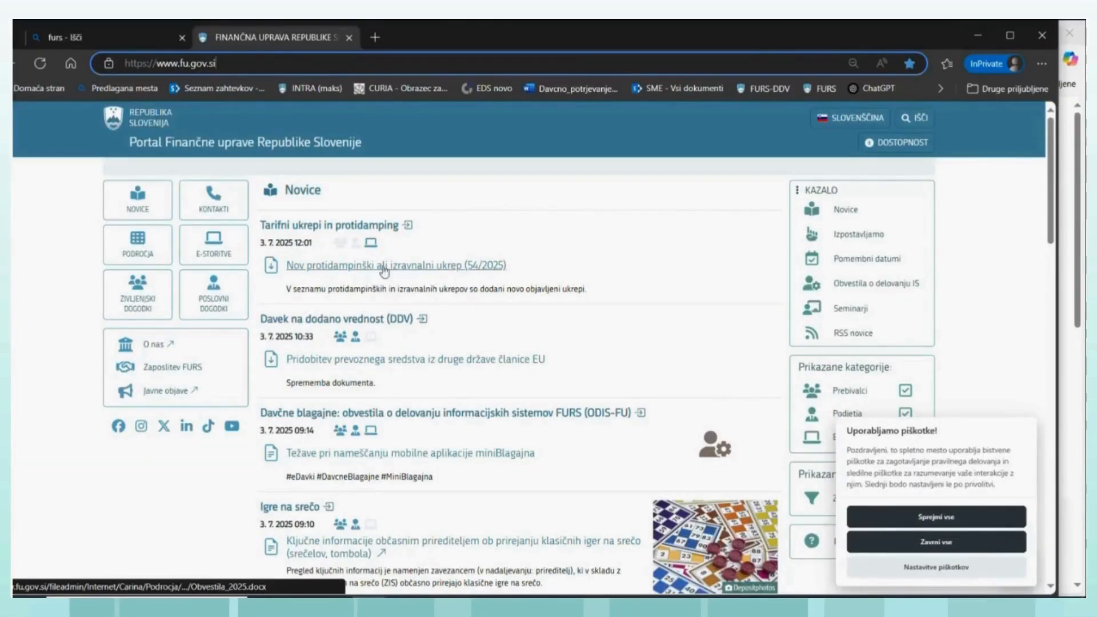
pyautogui.click(217, 258)
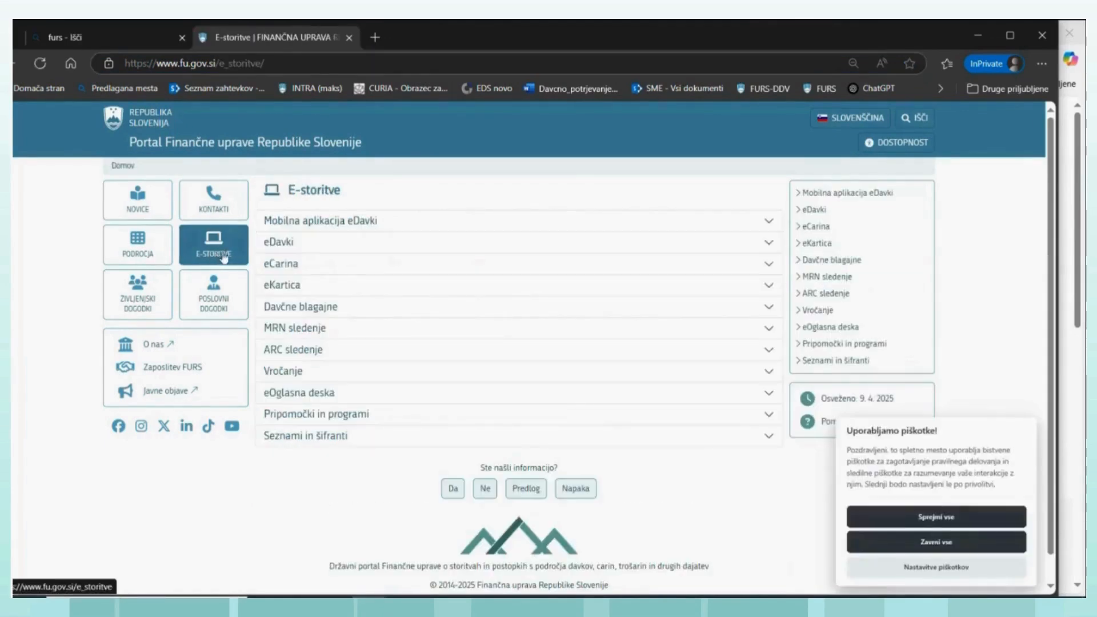
pyautogui.click(303, 308)
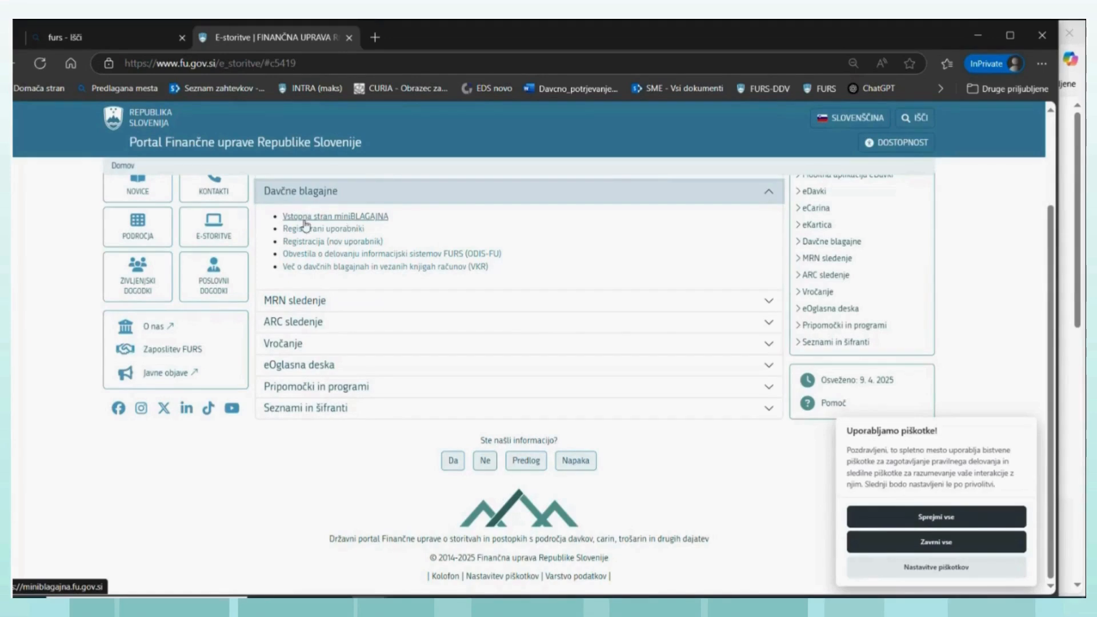
# - Open the Davek na dodano vrednost (DDV) page from the Davki section of Področja
pyautogui.click(138, 226)
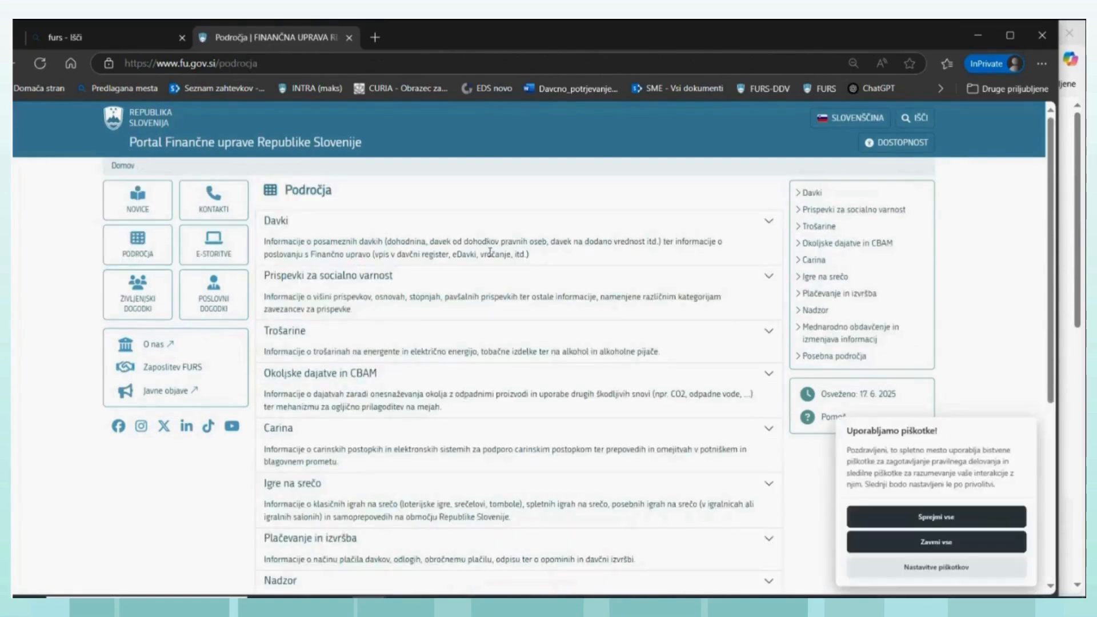
pyautogui.click(804, 197)
pyautogui.scroll(-1, 343, 469)
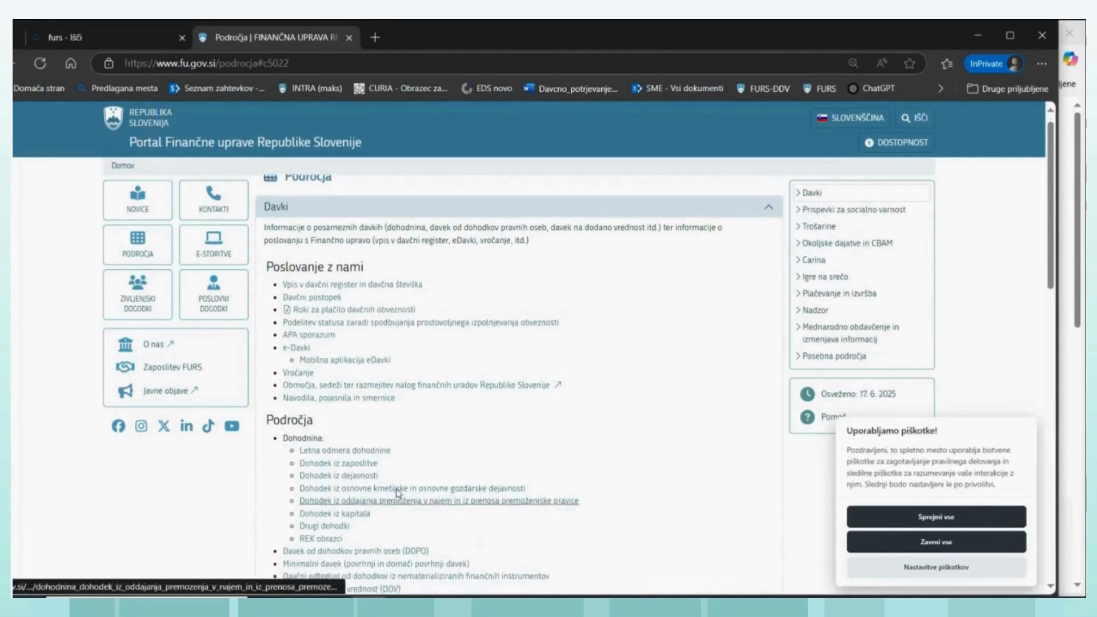
pyautogui.scroll(-1, 395, 430)
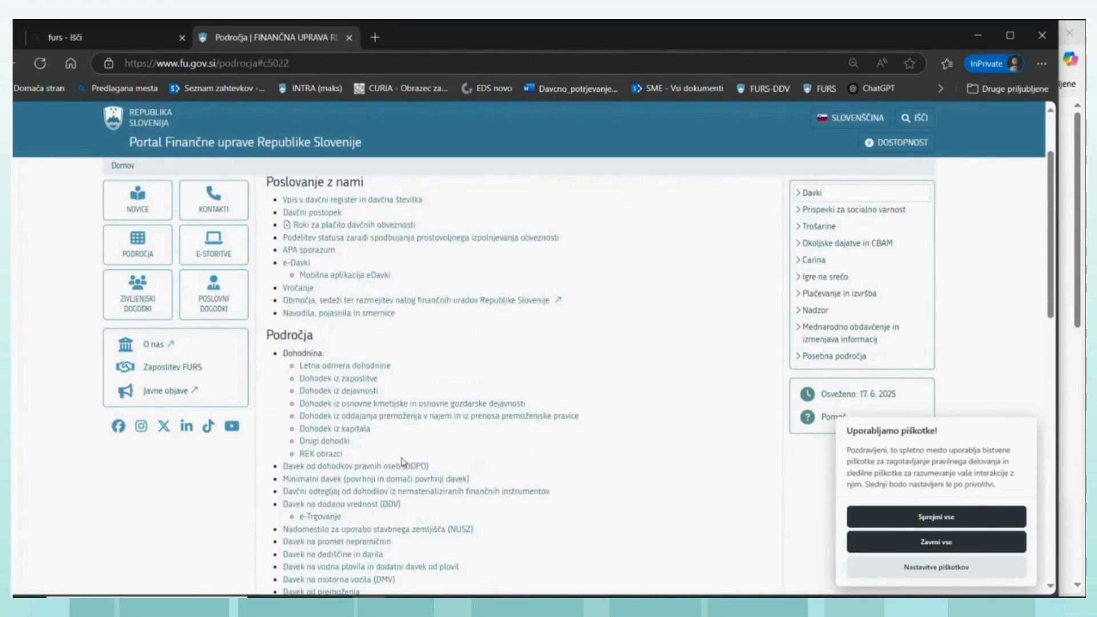
pyautogui.click(383, 504)
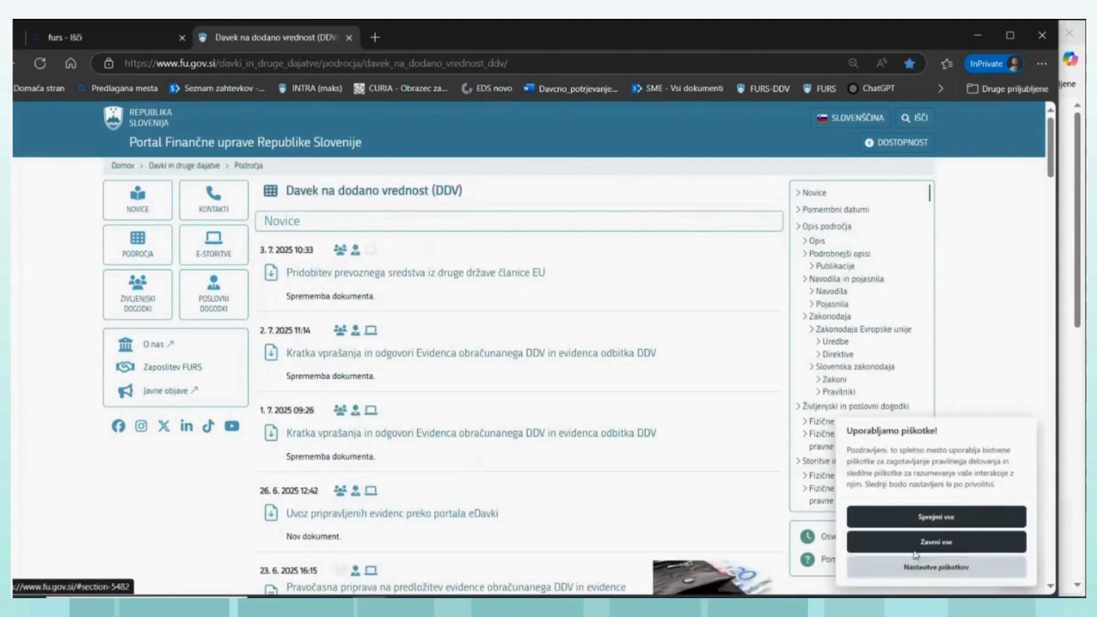
# - Accept all cookies and go to the documents on Evidenca obračunanega DDV in evidenca odbitka DDV under Podrobnejši opisi
pyautogui.click(914, 516)
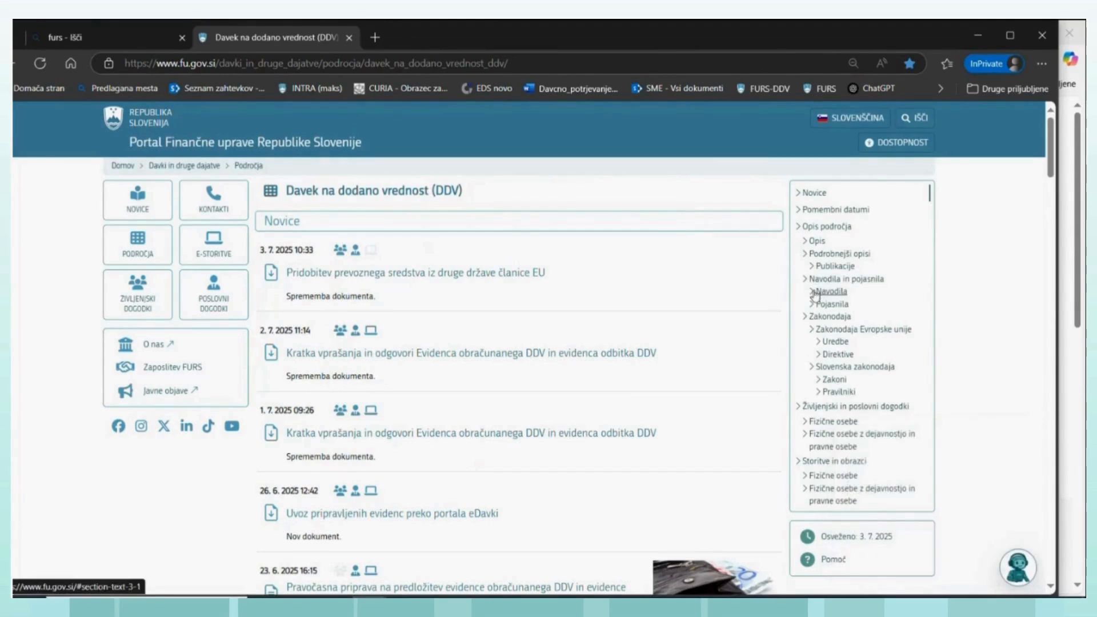
pyautogui.click(804, 258)
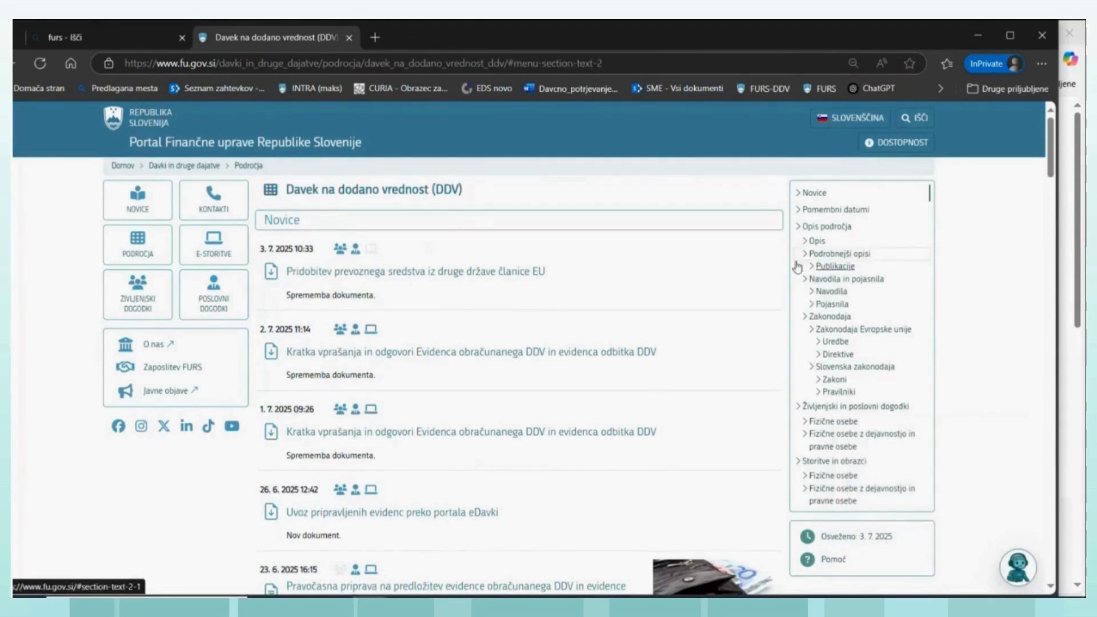
pyautogui.scroll(-6, 520, 372)
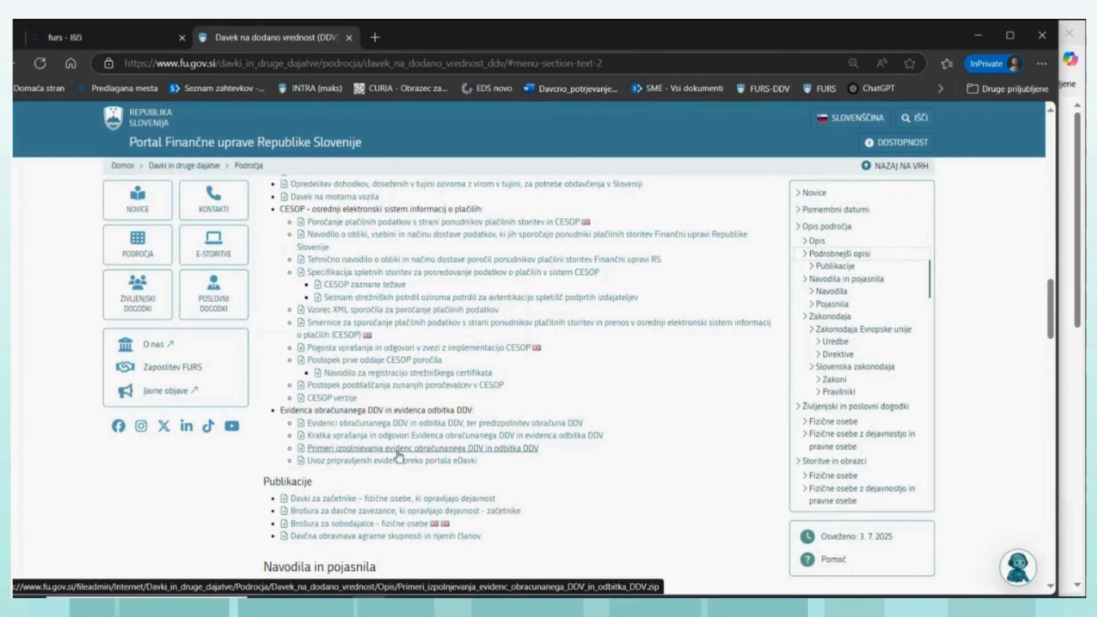
# - Return to the Mini blagajna window and review its start page from the login options down to the news and footer links
pyautogui.moveTo(368, 600)
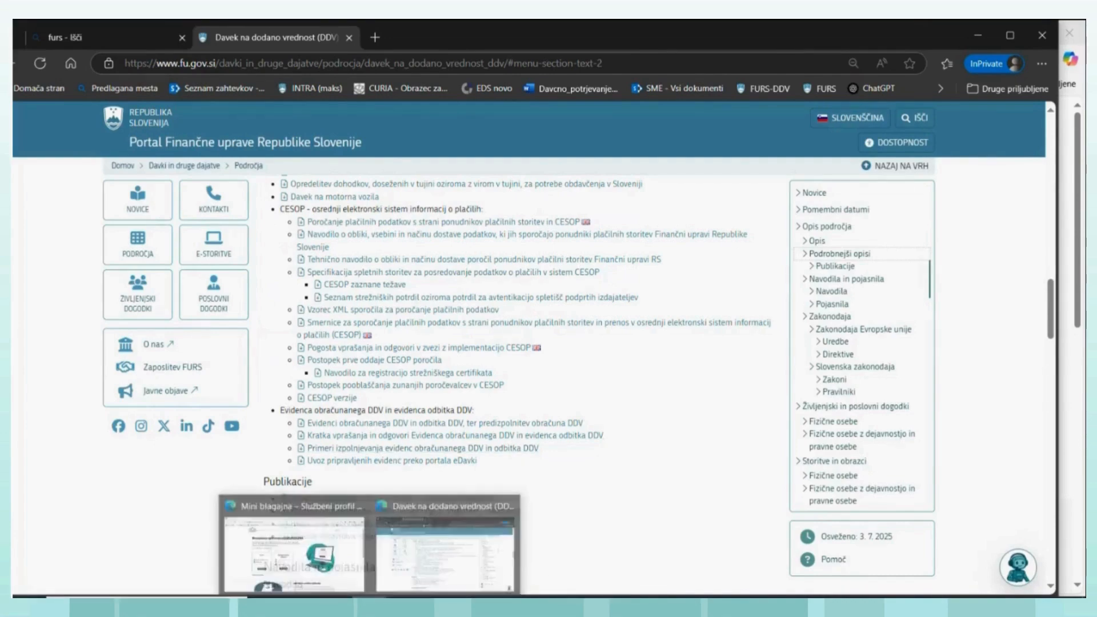
pyautogui.moveTo(280, 546)
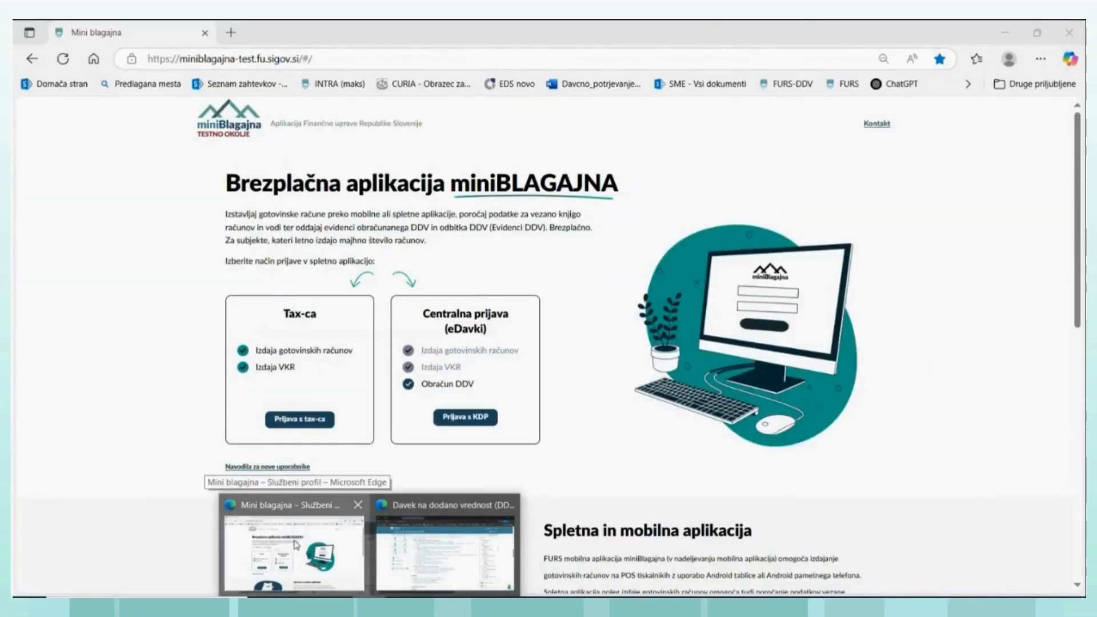
pyautogui.click(280, 545)
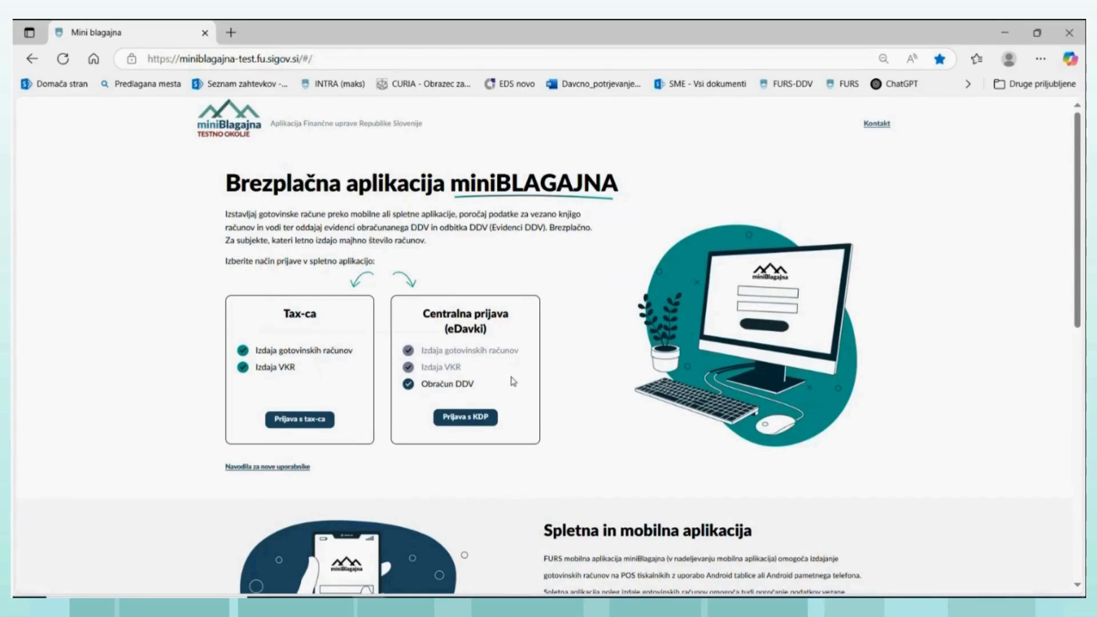
pyautogui.scroll(-2, 473, 389)
pyautogui.scroll(-3, 474, 389)
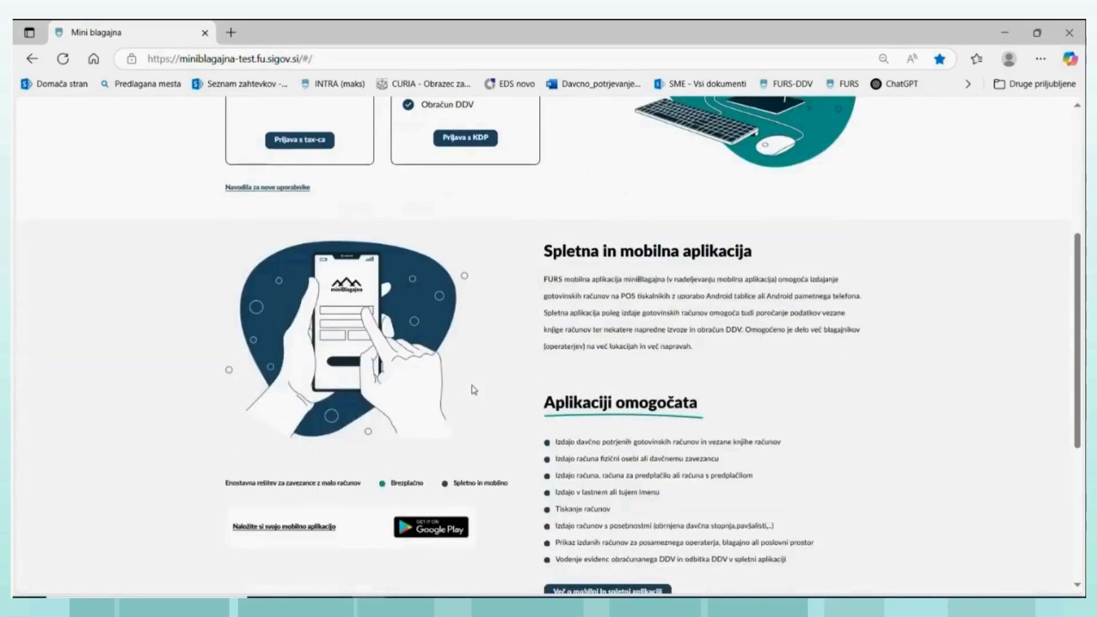
pyautogui.scroll(-3, 474, 391)
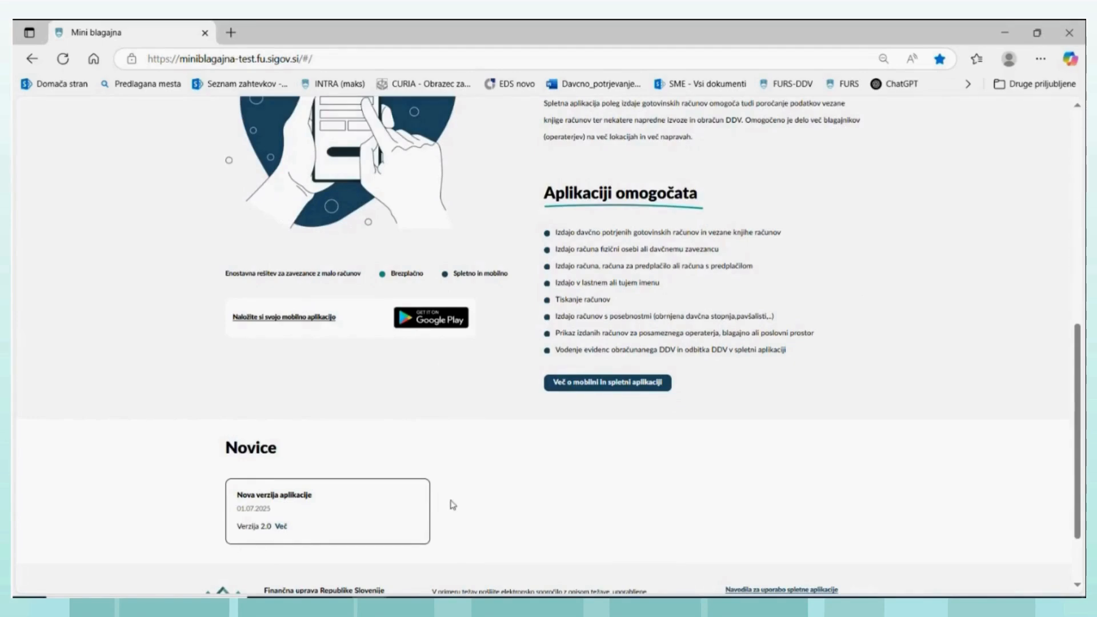
pyautogui.scroll(-2, 452, 496)
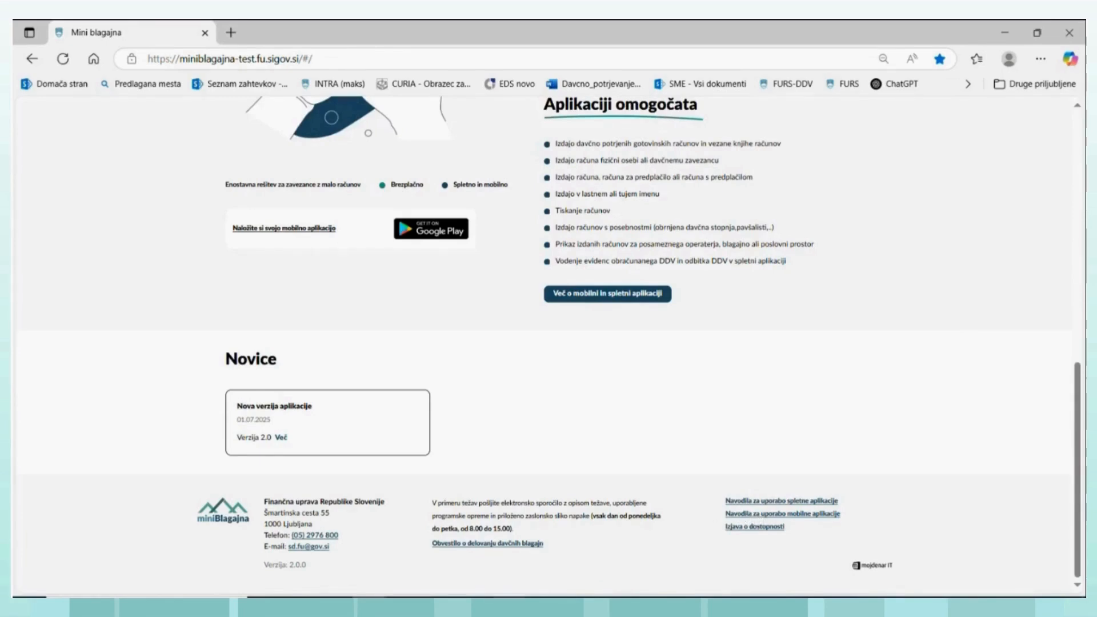
# - Switch to the Word document NavodilaMiniBlagajna 2.7. 2025.docx and review the first page of its table of contents
pyautogui.moveTo(544, 591)
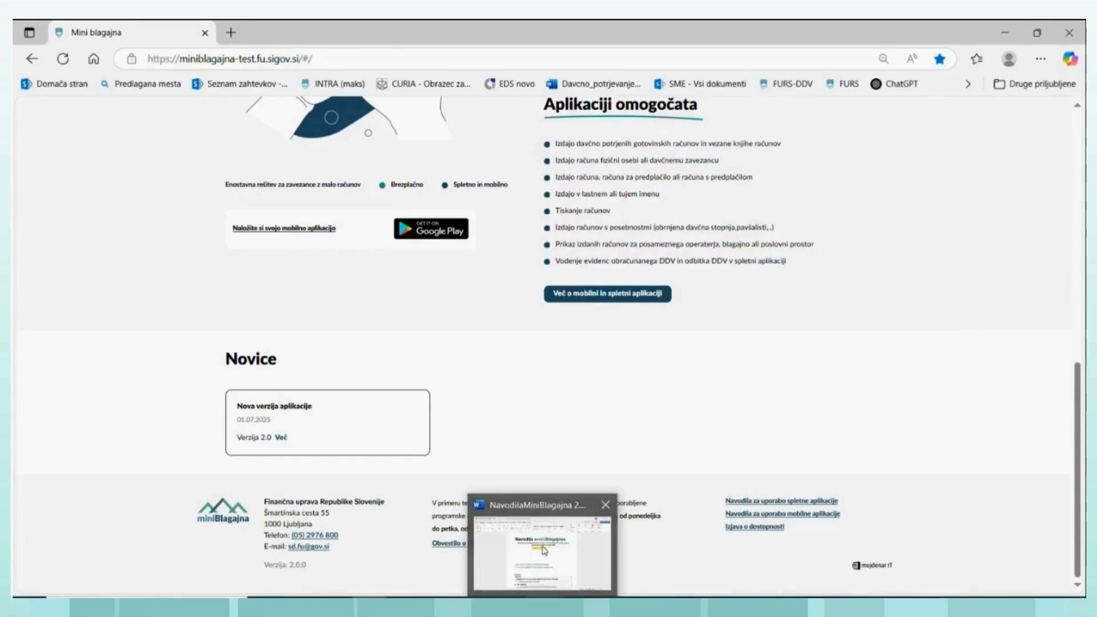
pyautogui.click(554, 518)
pyautogui.scroll(-3, 590, 349)
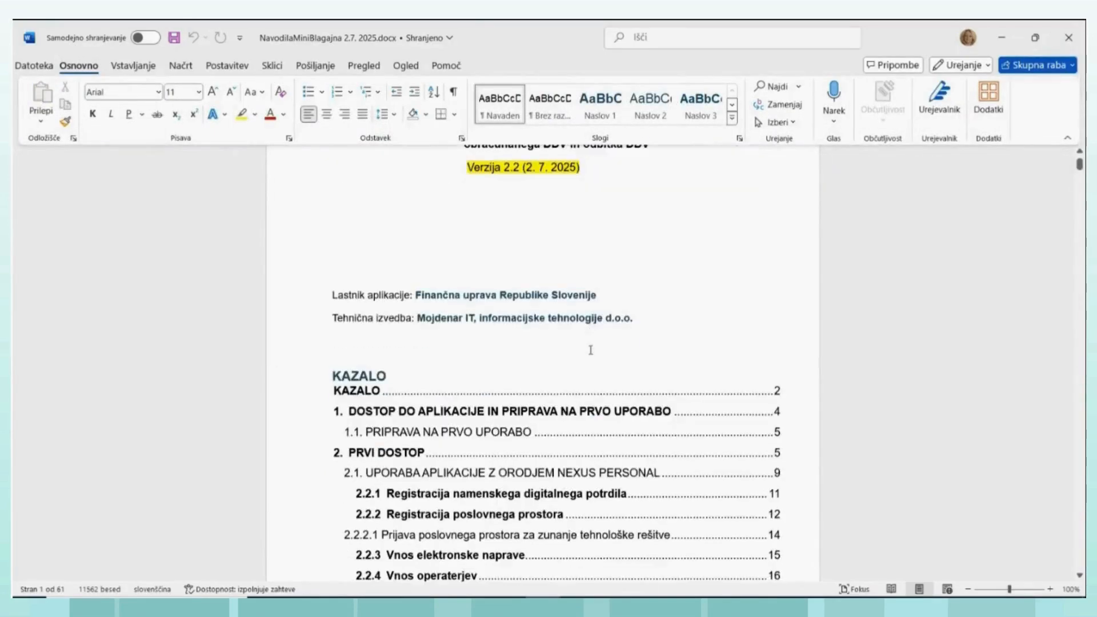
pyautogui.scroll(-3, 590, 350)
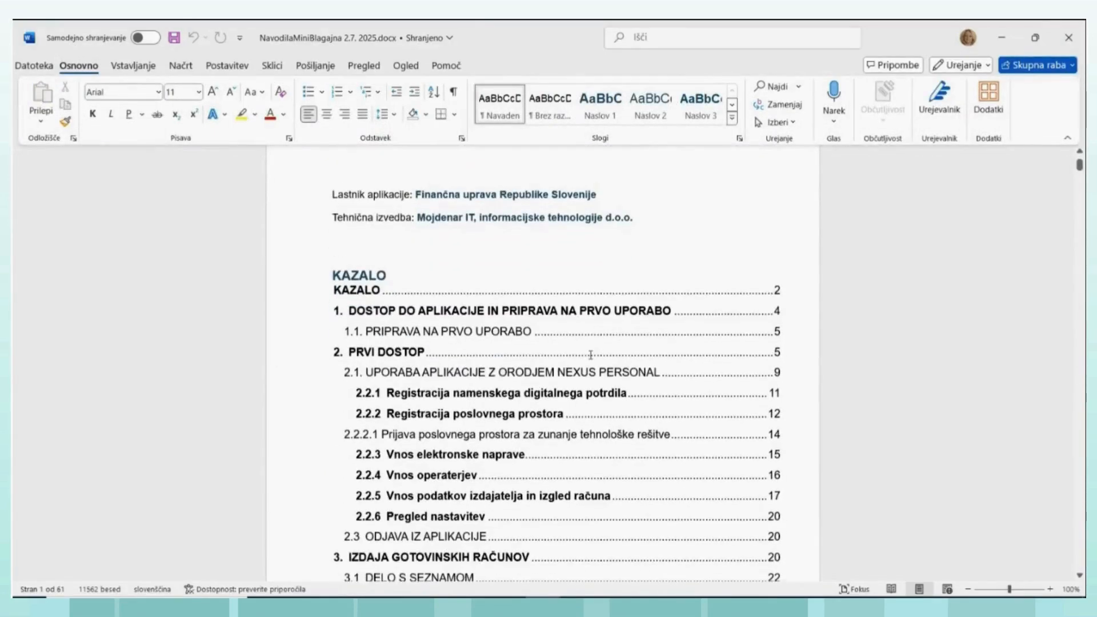
pyautogui.click(591, 359)
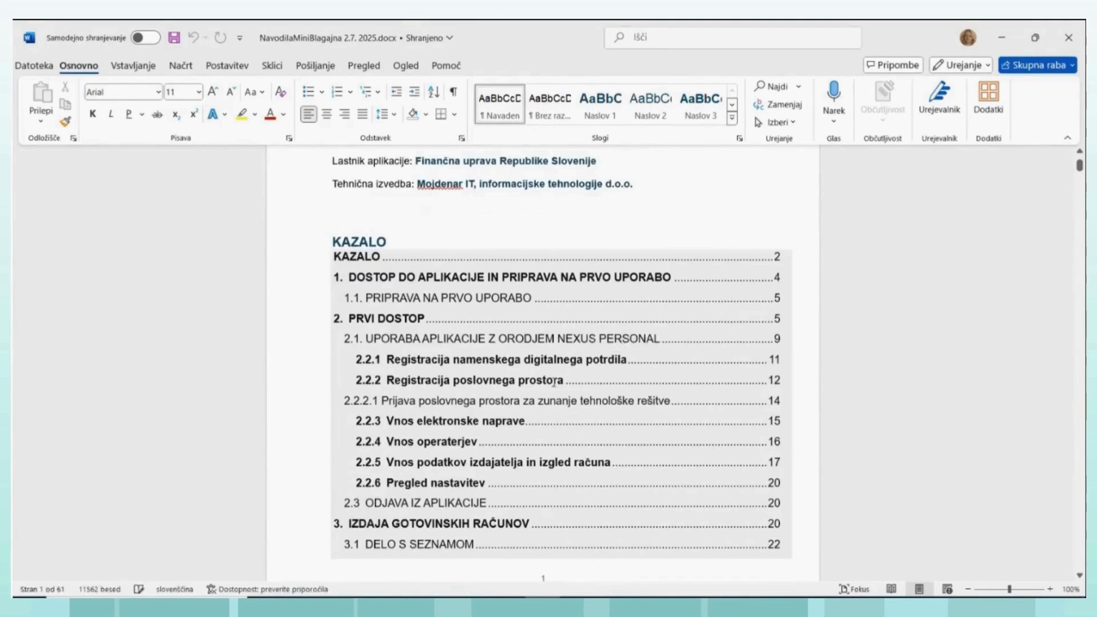
pyautogui.scroll(-2, 454, 280)
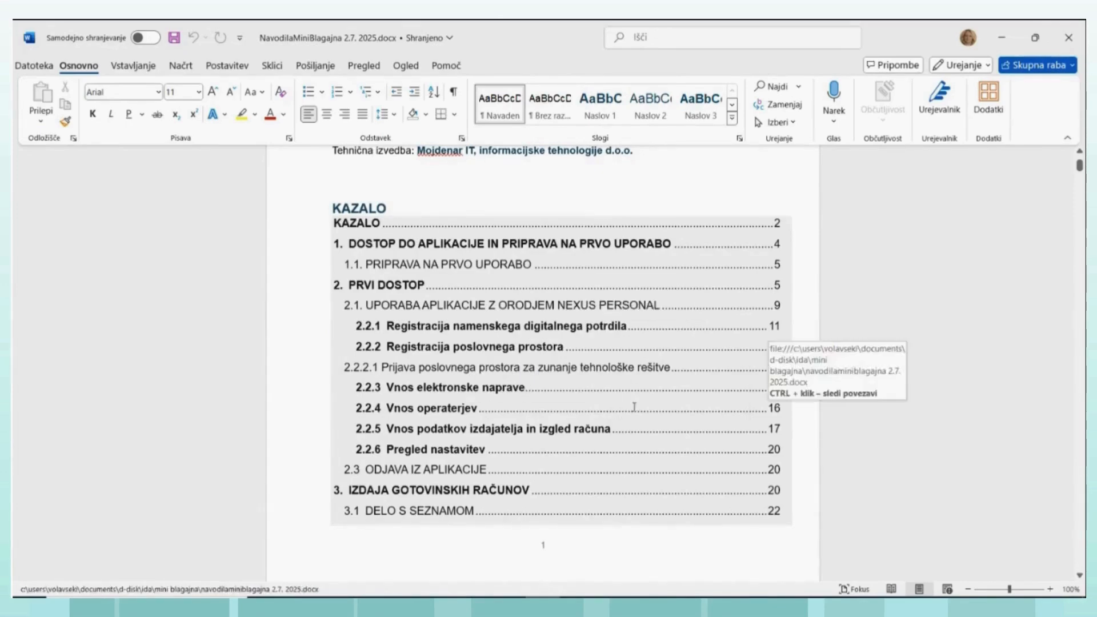
pyautogui.scroll(-1, 628, 399)
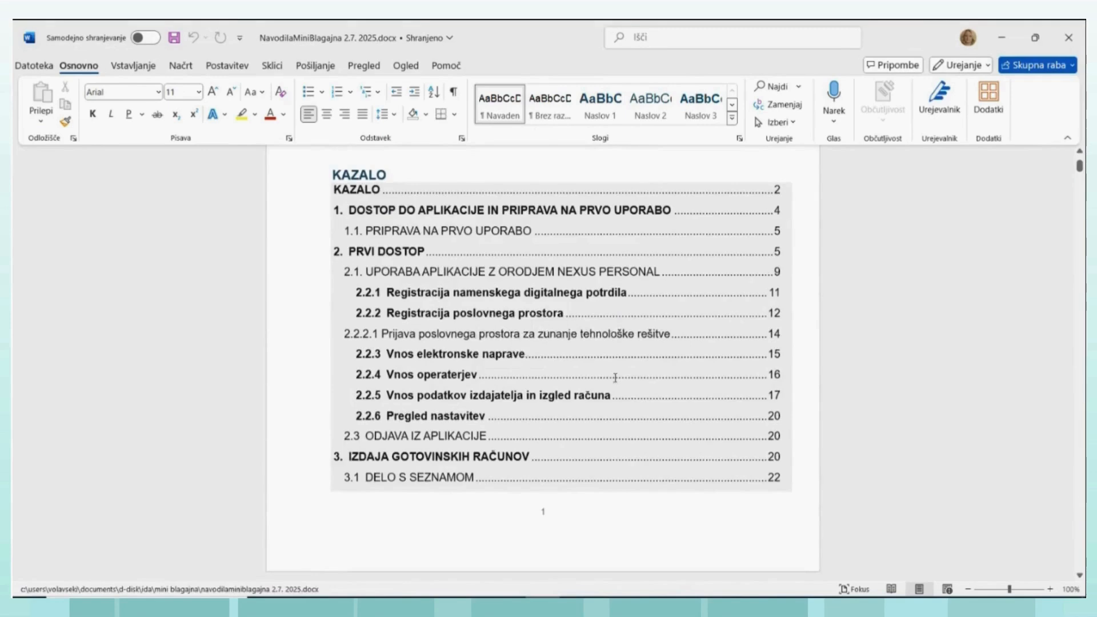
pyautogui.scroll(-1, 615, 377)
pyautogui.scroll(-1, 576, 406)
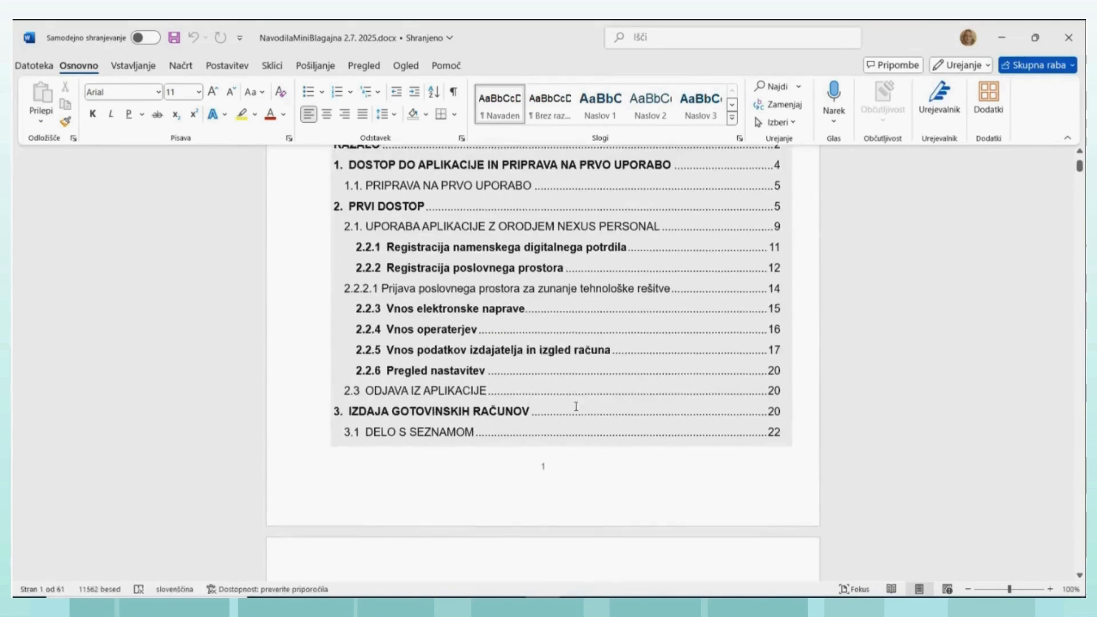
# - Examine the table of contents entries for chapters 4 Poročanje VKR računov and 5 Evidenci DDV
pyautogui.scroll(-12, 575, 406)
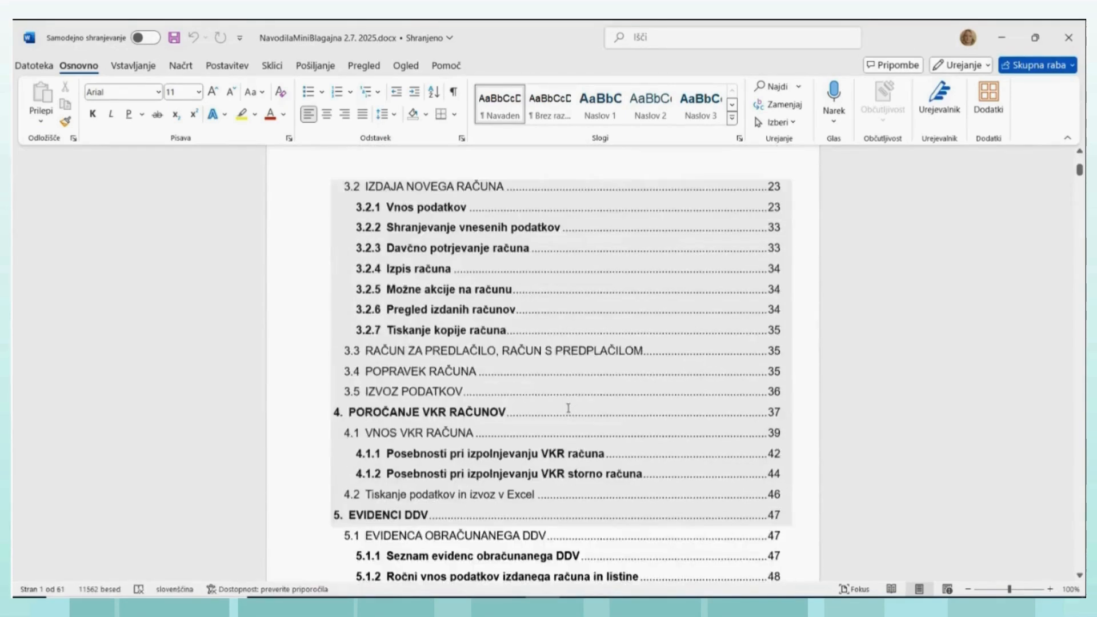
pyautogui.scroll(-1, 549, 403)
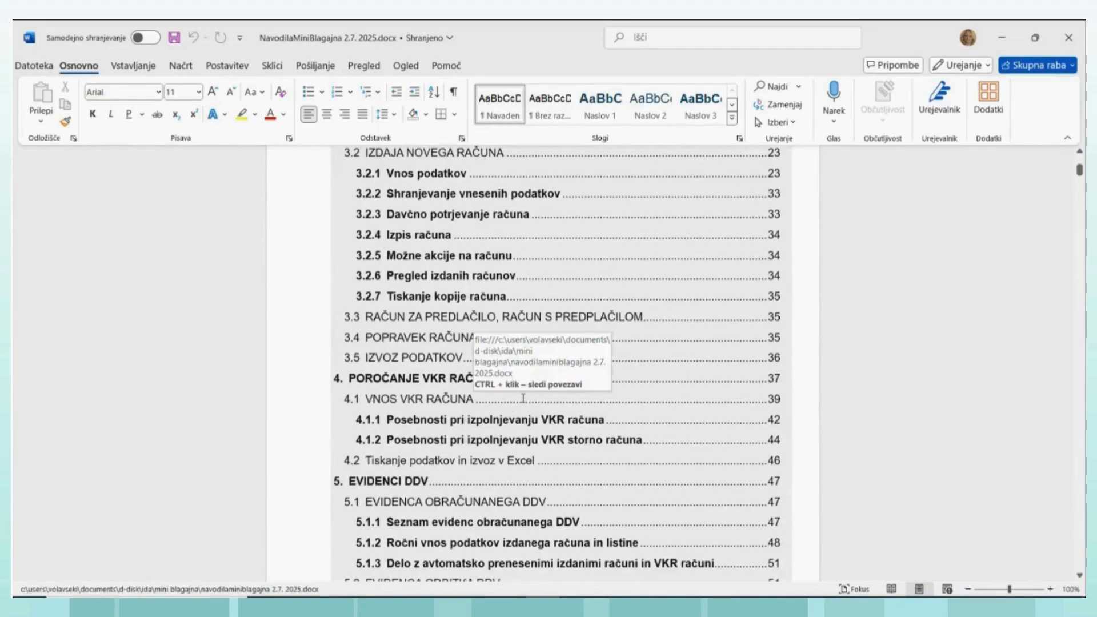
pyautogui.scroll(-2, 525, 409)
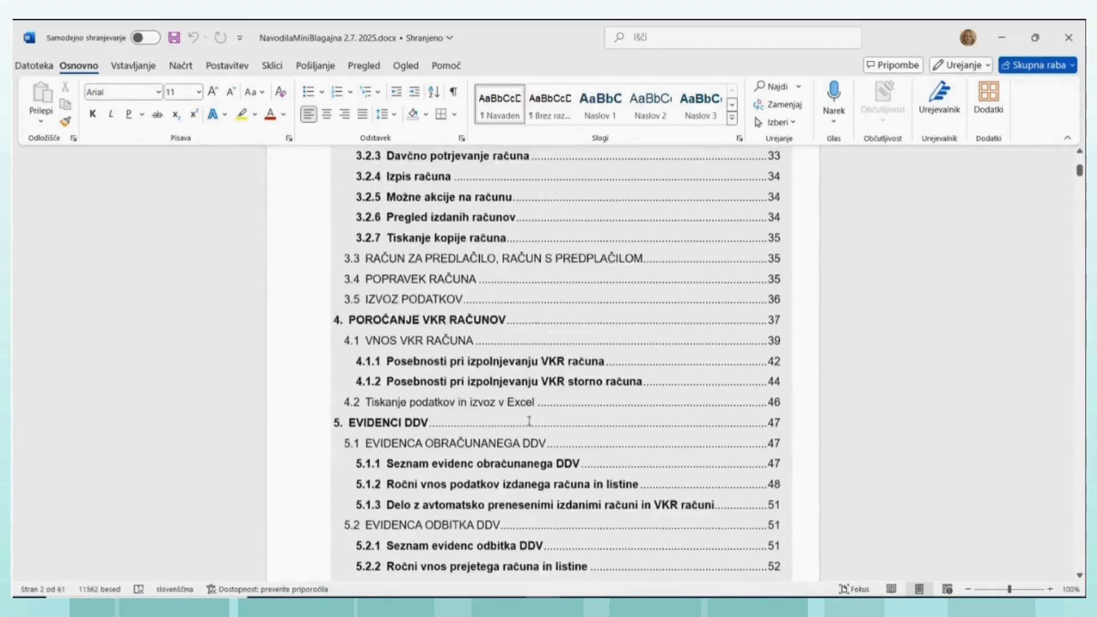
pyautogui.scroll(-1, 529, 421)
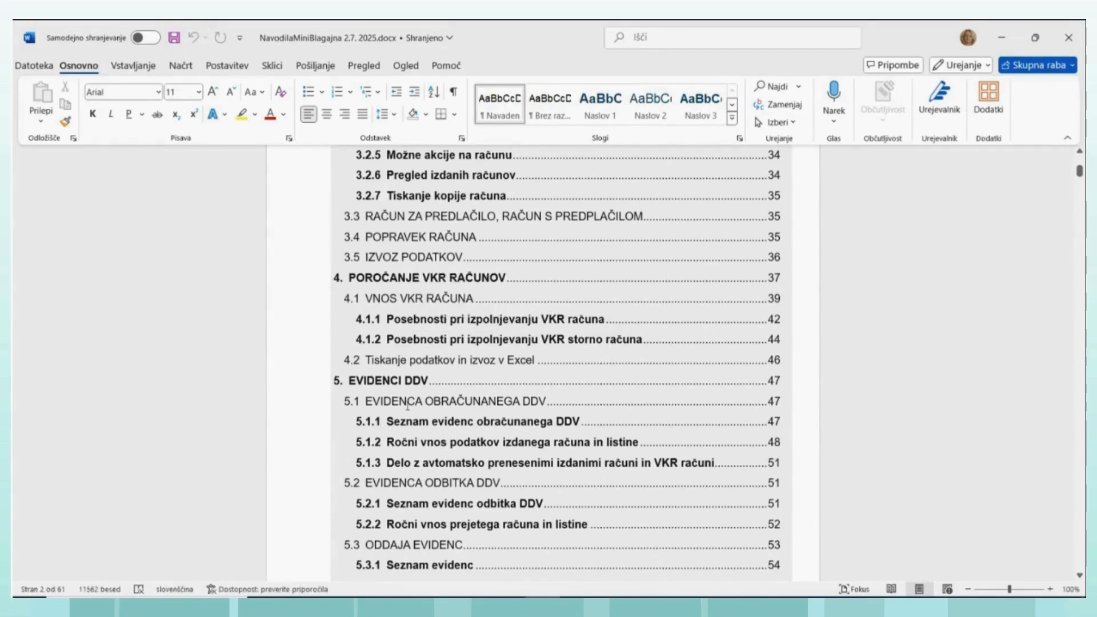
pyautogui.scroll(-3, 457, 434)
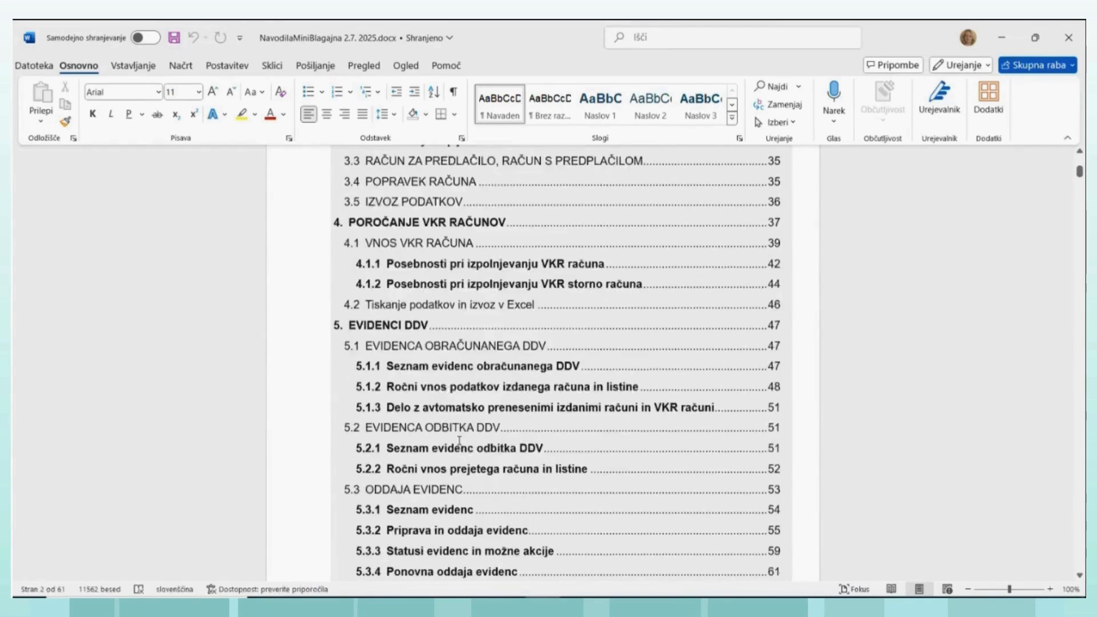
pyautogui.scroll(2, 460, 443)
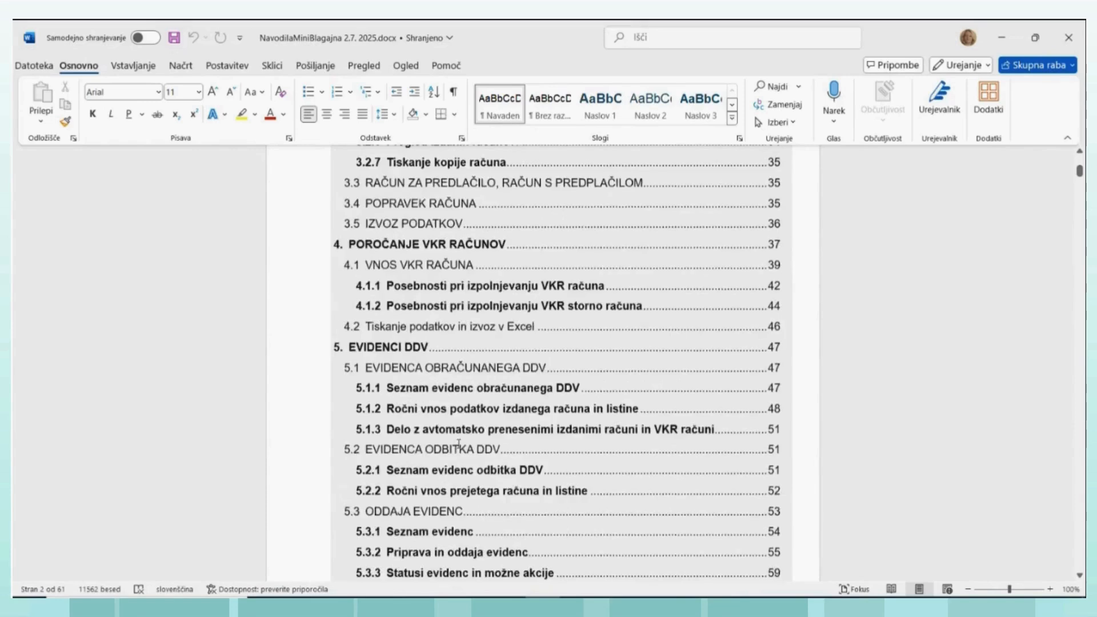
pyautogui.scroll(3, 554, 402)
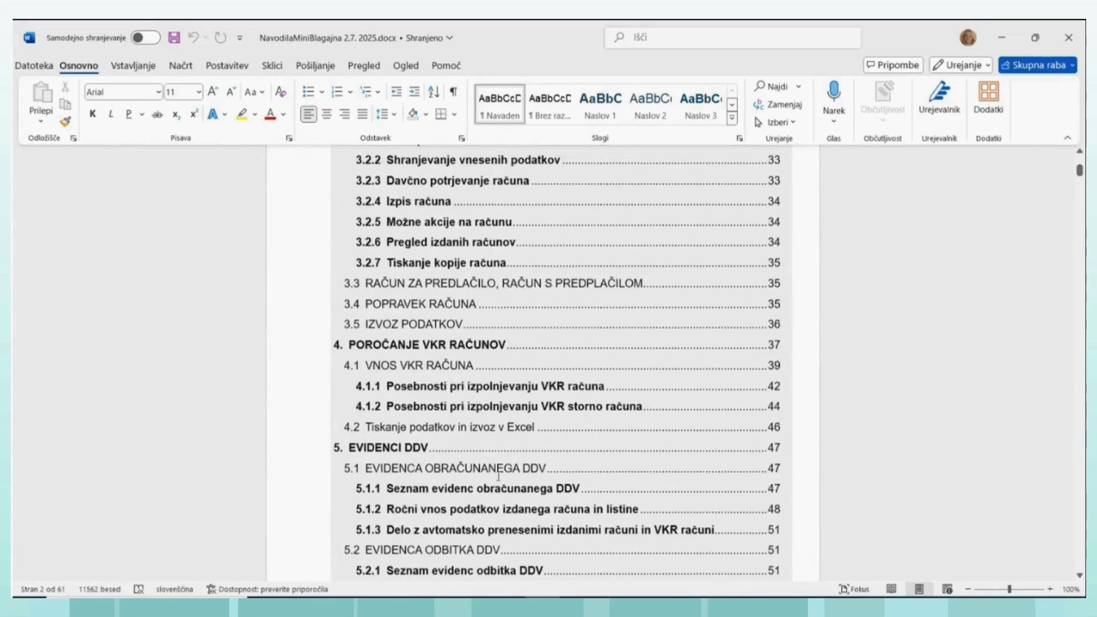
# - Switch back to the Mini blagajna page in Edge and start the KDP login under Centralna prijava (eDavki)
pyautogui.moveTo(369, 607)
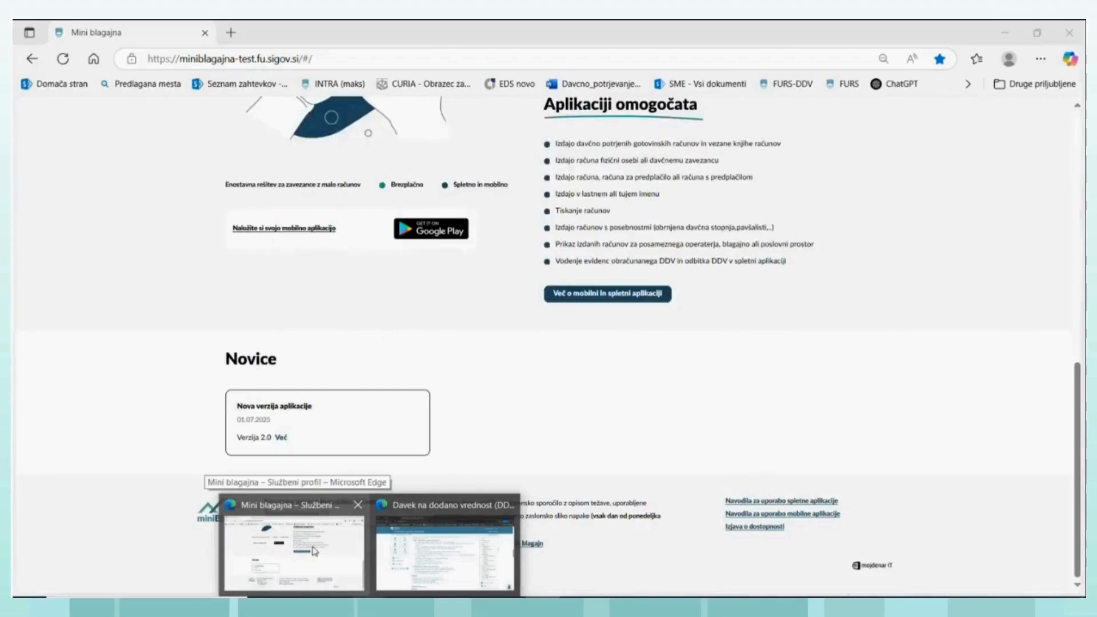
pyautogui.click(314, 551)
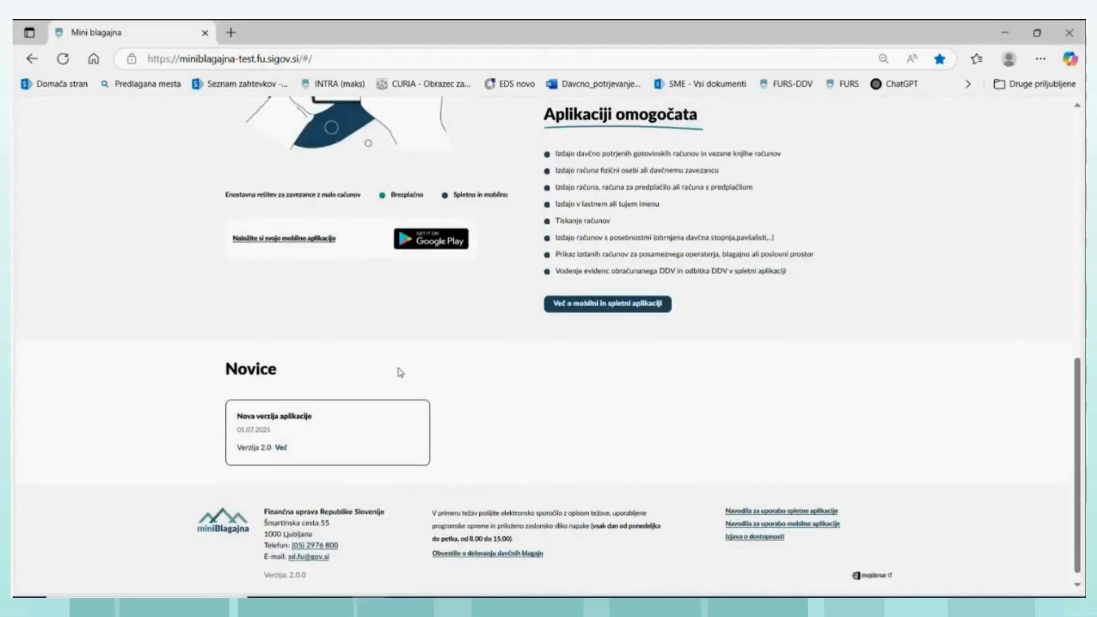
pyautogui.scroll(10, 399, 372)
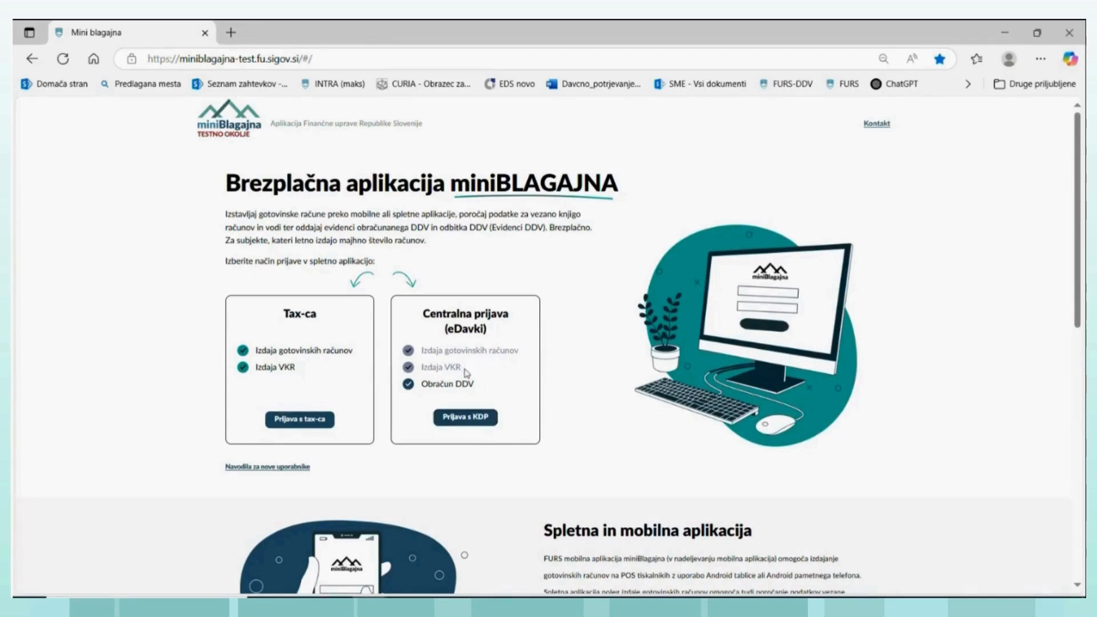
pyautogui.click(464, 422)
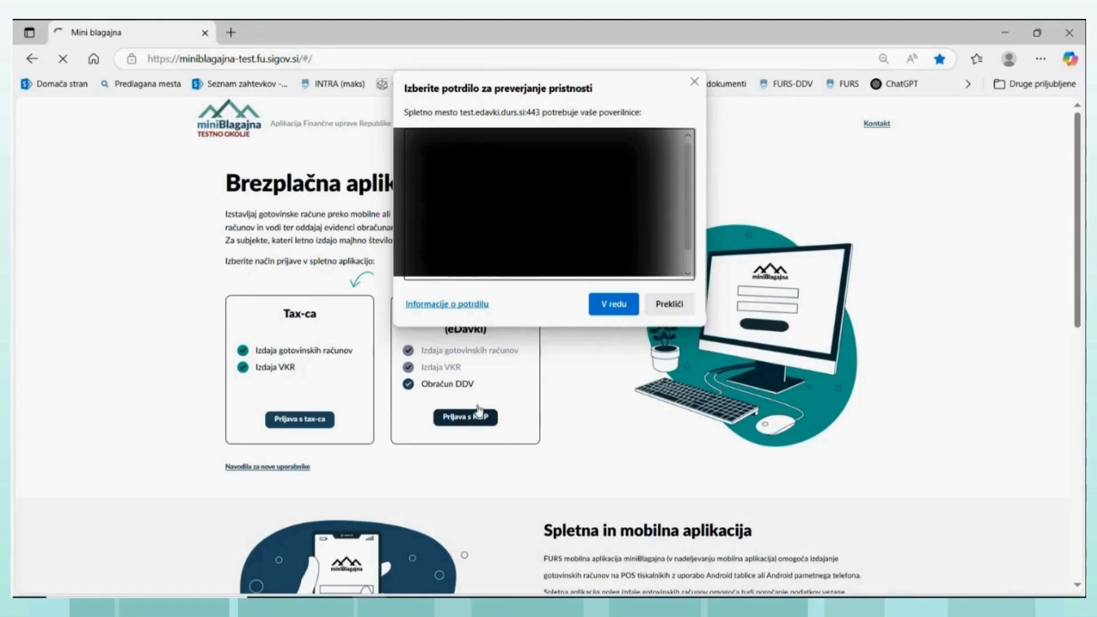
# - Confirm the authentication certificate to log in to miniBlagajna through eDavki and show the Prva stran page
pyautogui.click(611, 305)
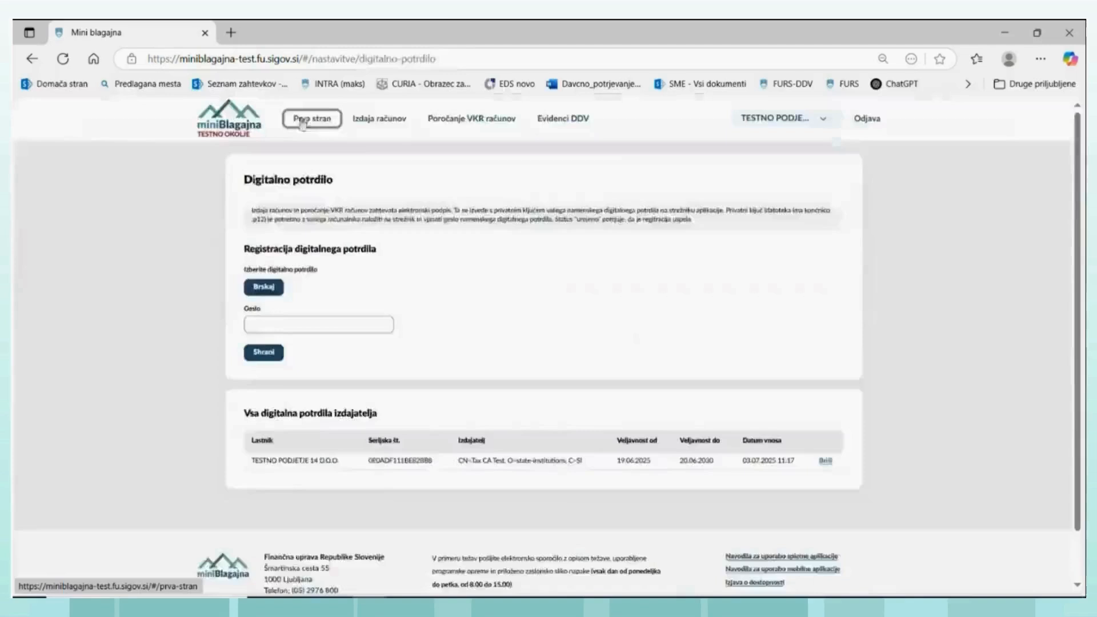
pyautogui.click(310, 115)
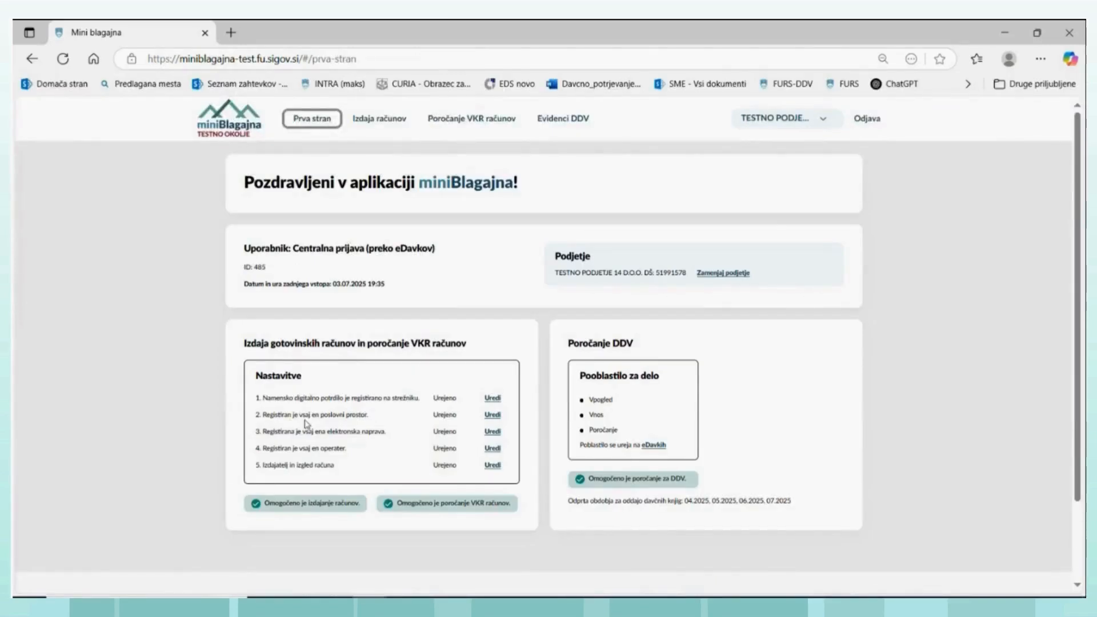
# - Review the Poslovni prostori, Elektronske naprave and Operaterji settings pages, returning to the start page after each
pyautogui.click(492, 415)
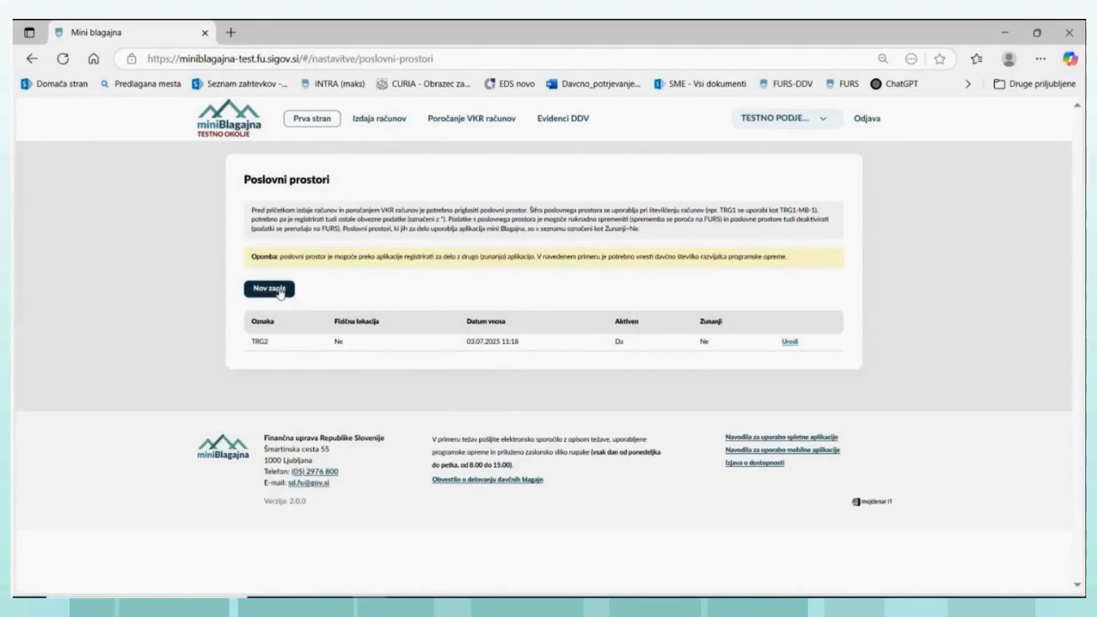
pyautogui.click(312, 119)
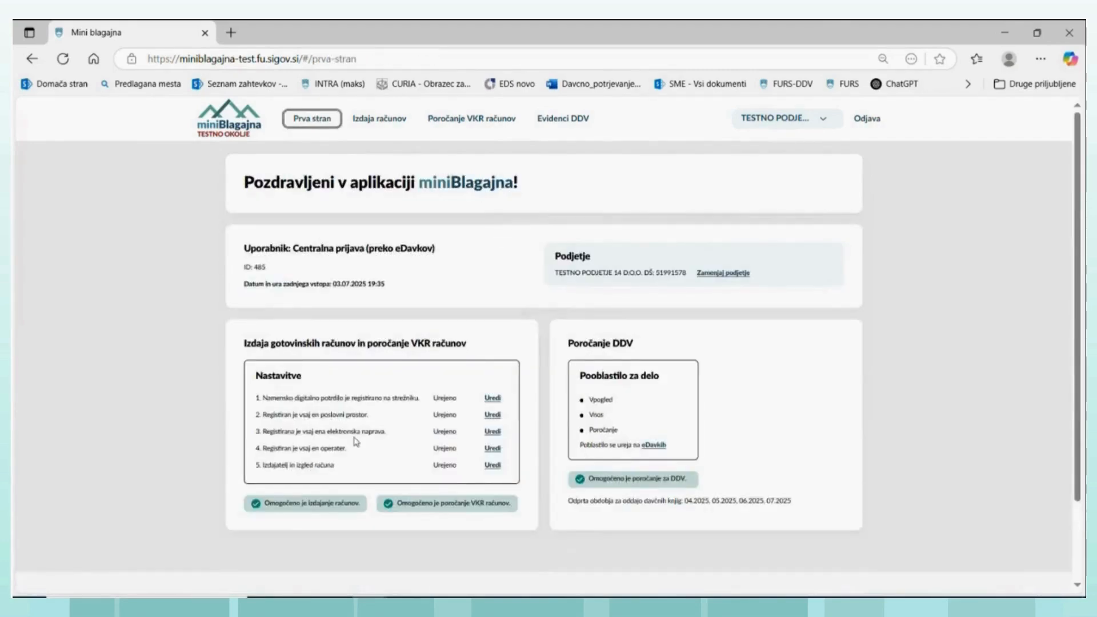
pyautogui.click(491, 434)
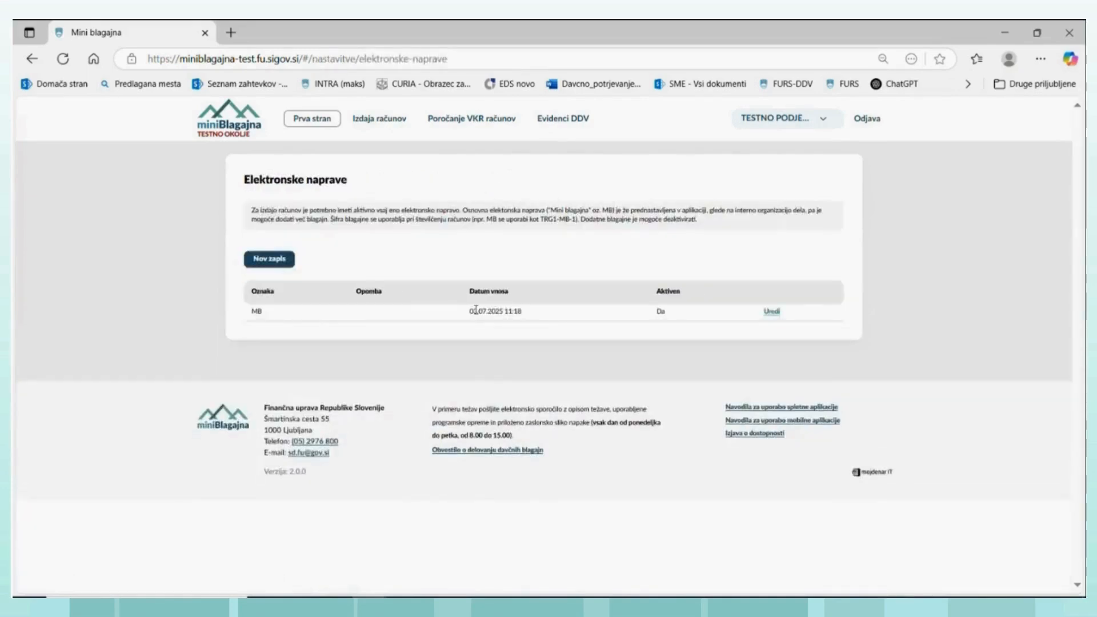
pyautogui.click(311, 119)
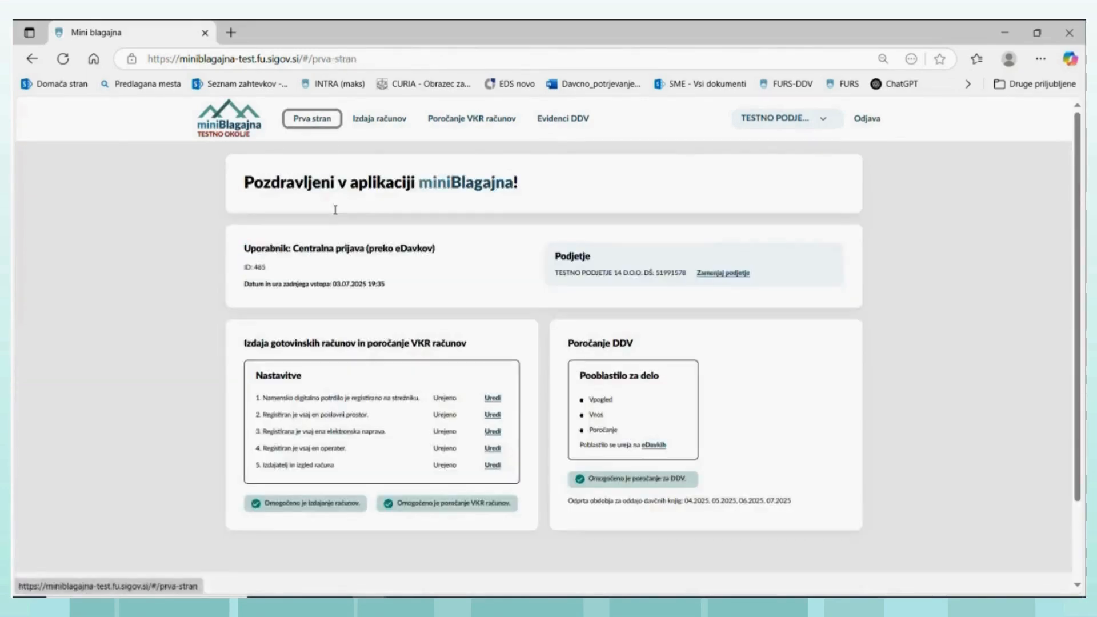
pyautogui.click(492, 450)
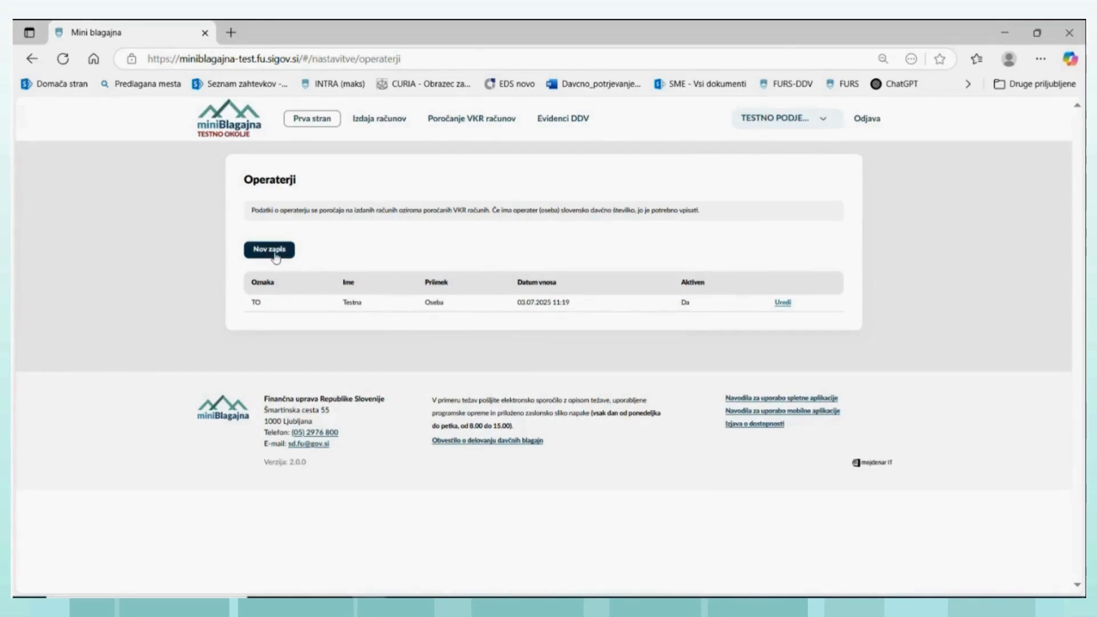
pyautogui.click(304, 121)
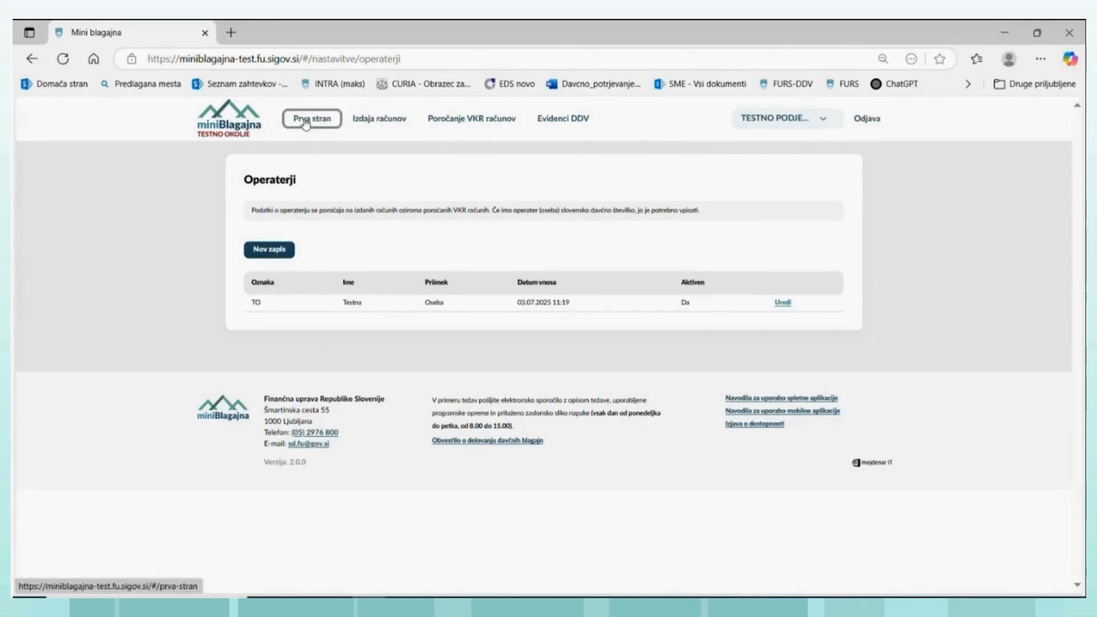
pyautogui.click(305, 122)
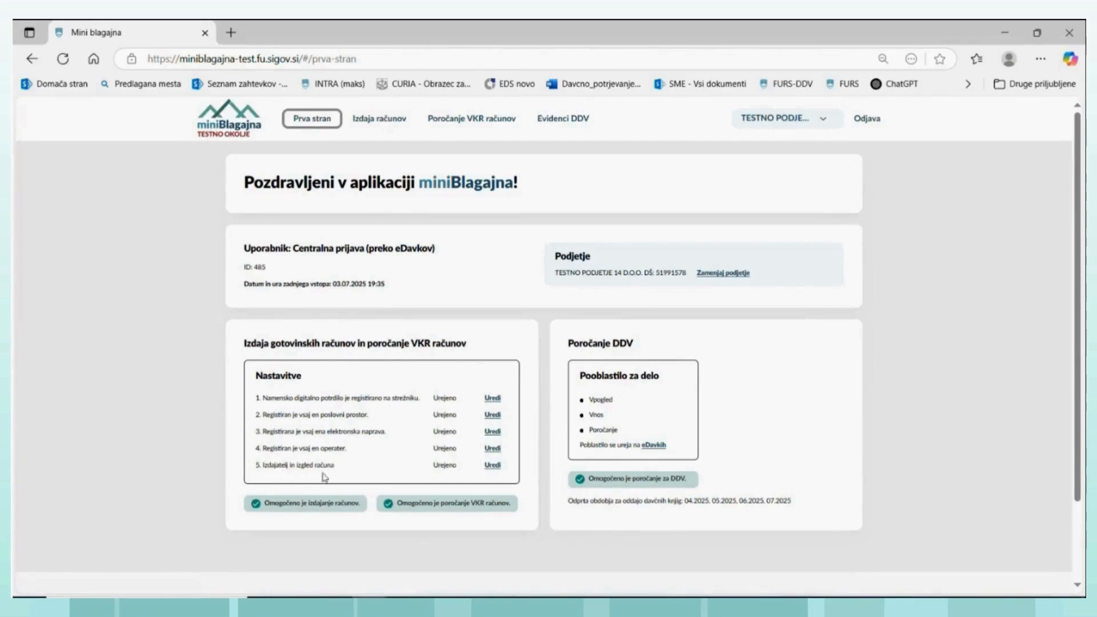
# - Open the Izdajatelj in izgled računa settings, compare the Da and Ne VAT payer options and save the status as Ne
pyautogui.click(493, 466)
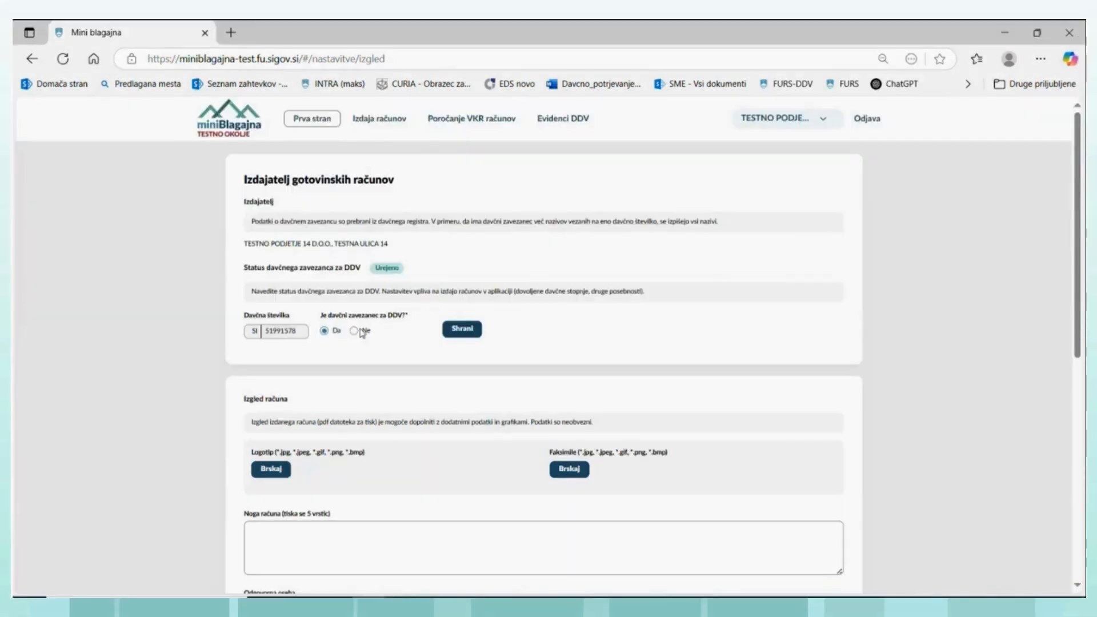
pyautogui.click(354, 332)
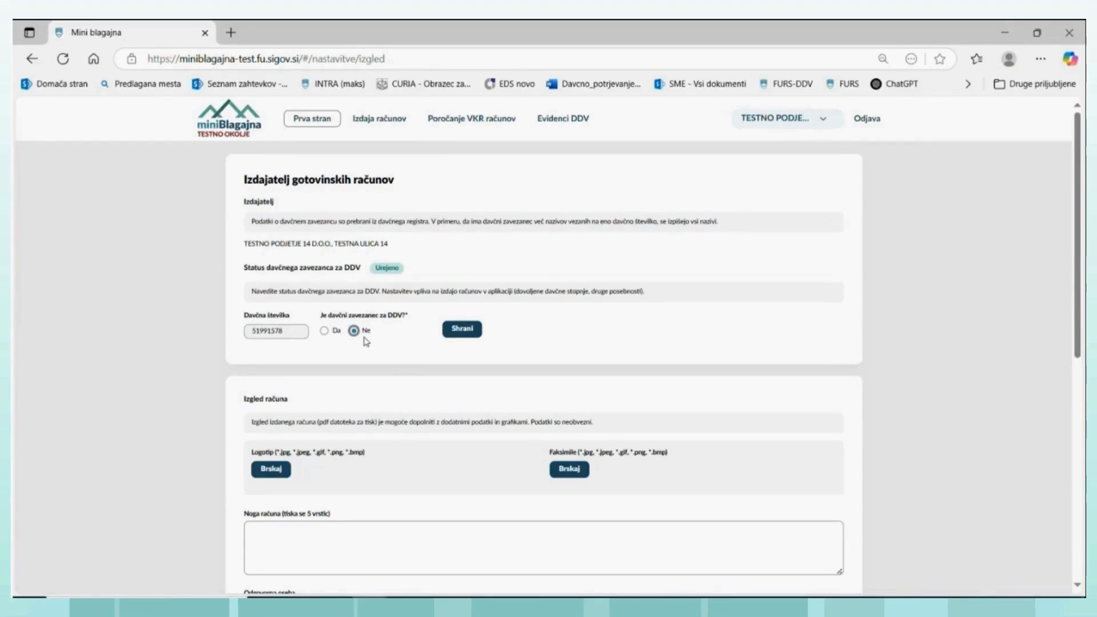
pyautogui.click(324, 331)
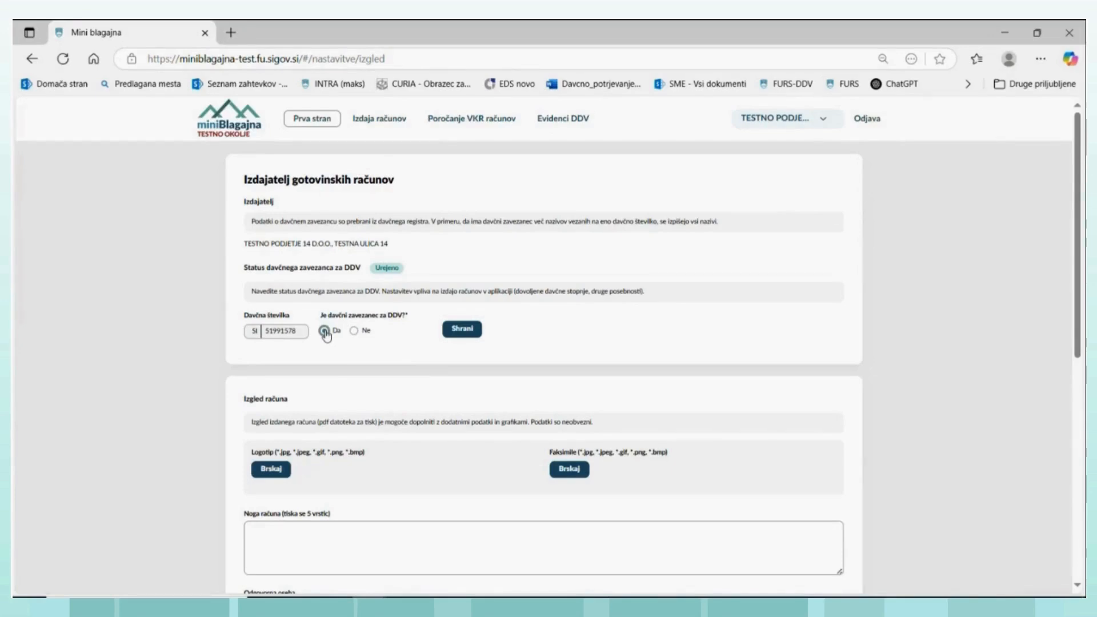
pyautogui.click(353, 331)
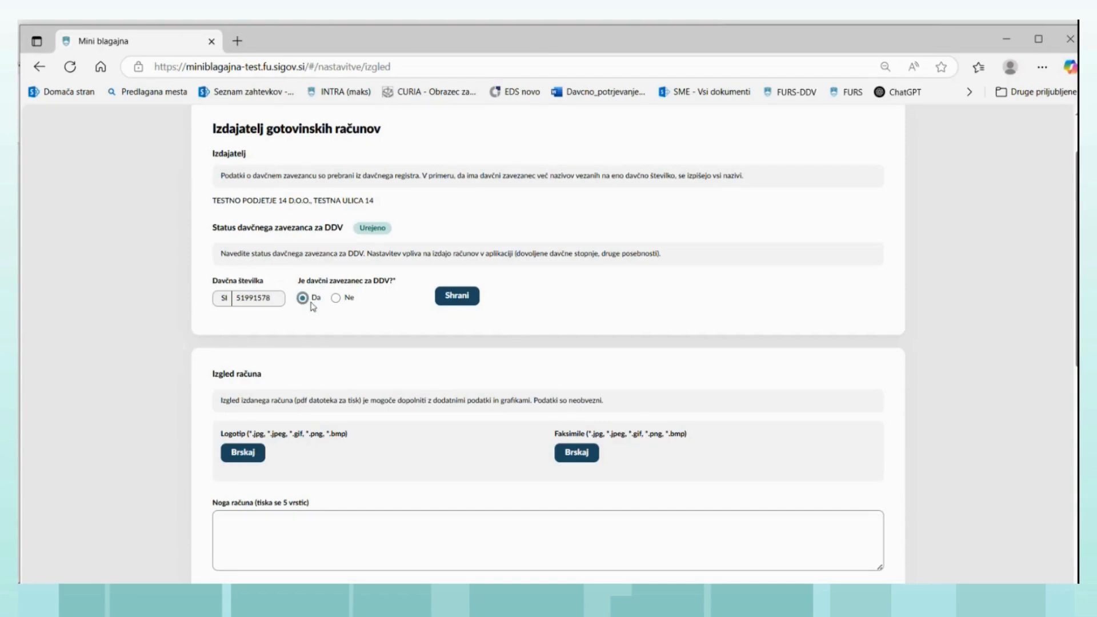
pyautogui.click(472, 300)
pyautogui.click(336, 298)
pyautogui.click(458, 298)
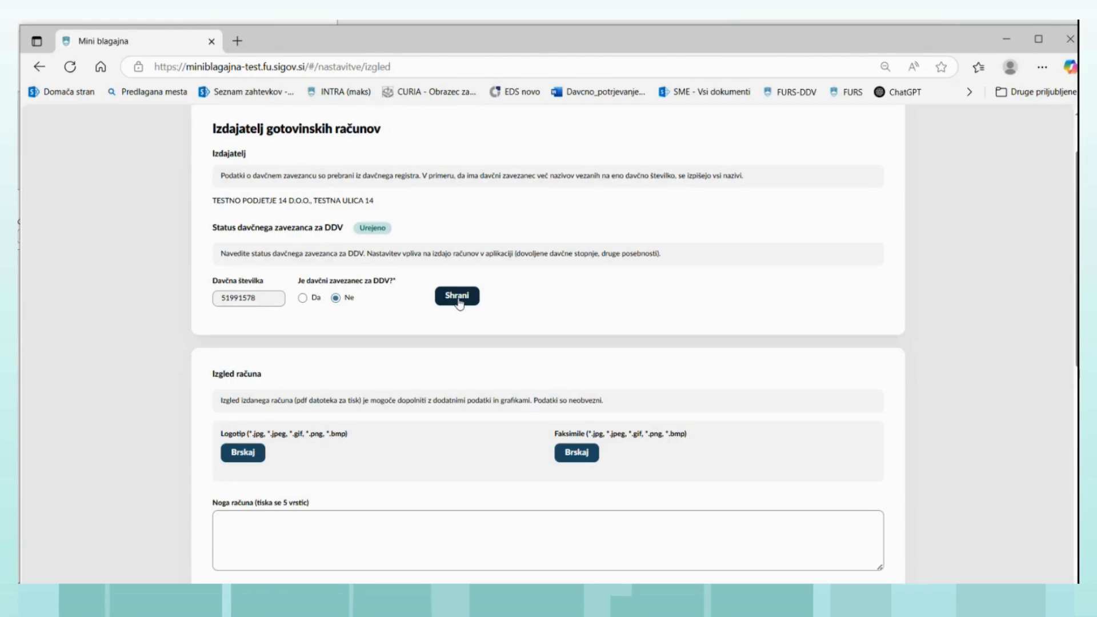
# - Switch the issuer's VAT payer status to Da and save it
pyautogui.click(303, 302)
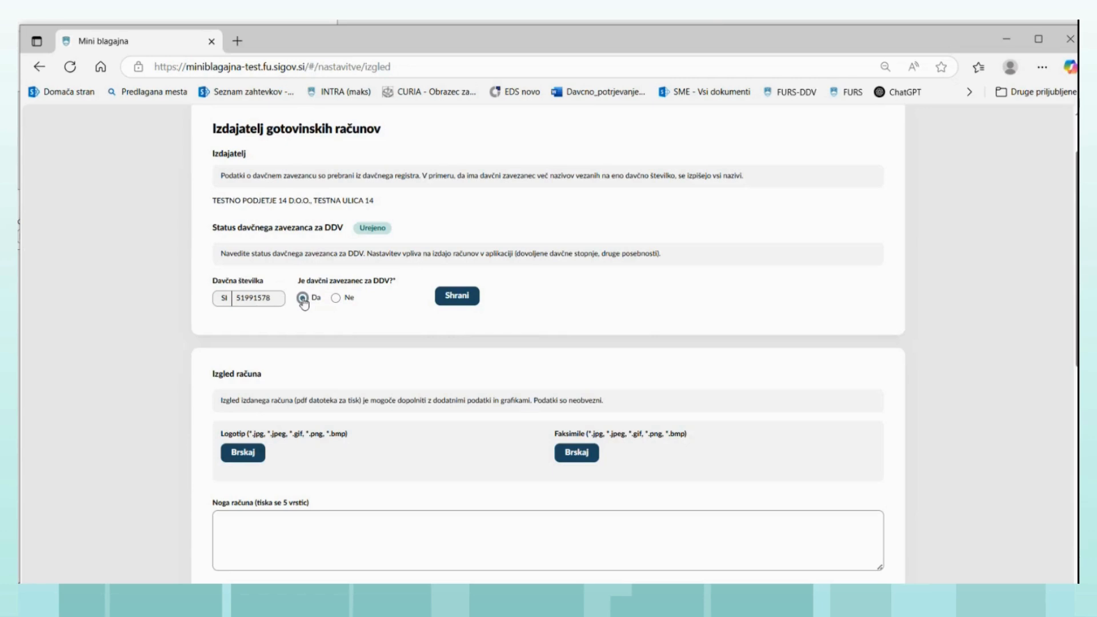
pyautogui.click(455, 297)
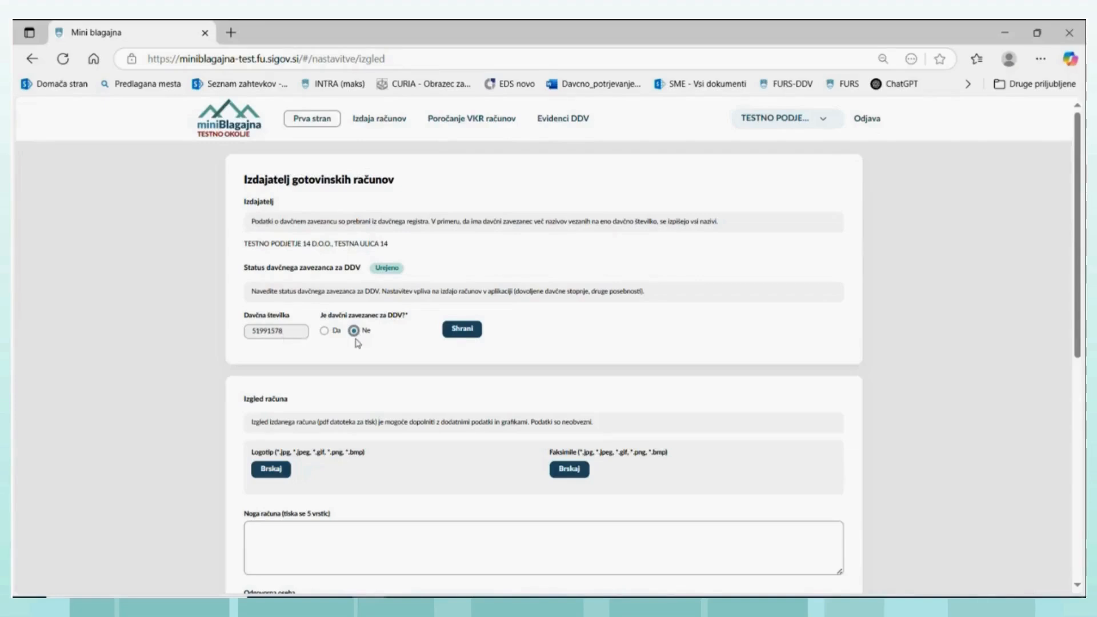
# - Set the issuer's Je davčni zavezanec za DDV? option to Ne and save the status
pyautogui.click(336, 297)
pyautogui.click(464, 331)
pyautogui.scroll(-1, 329, 457)
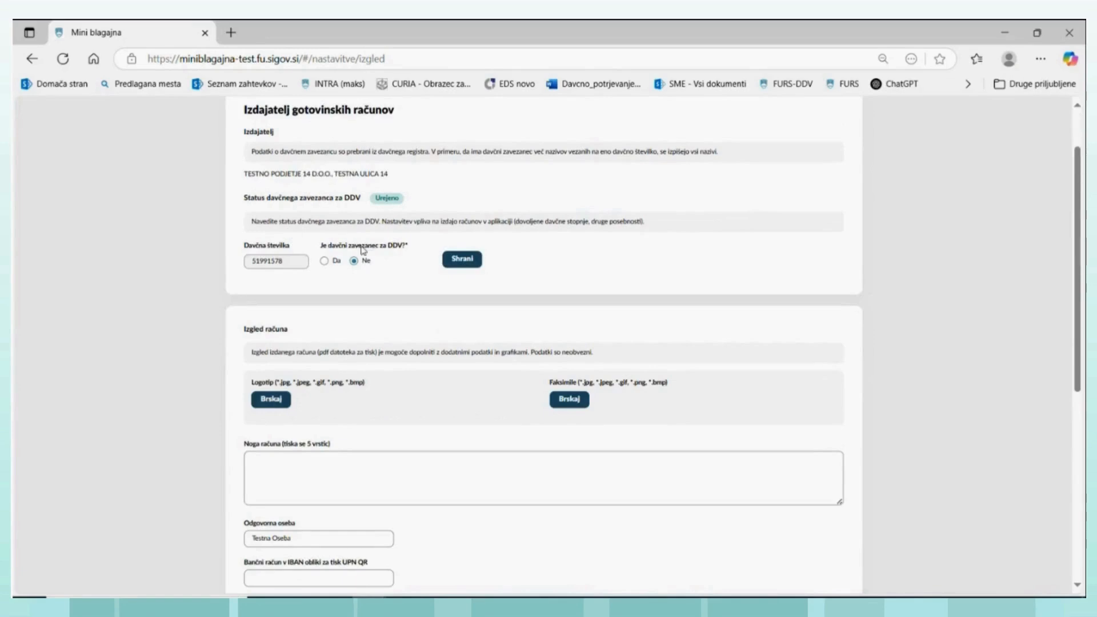
pyautogui.scroll(1, 400, 297)
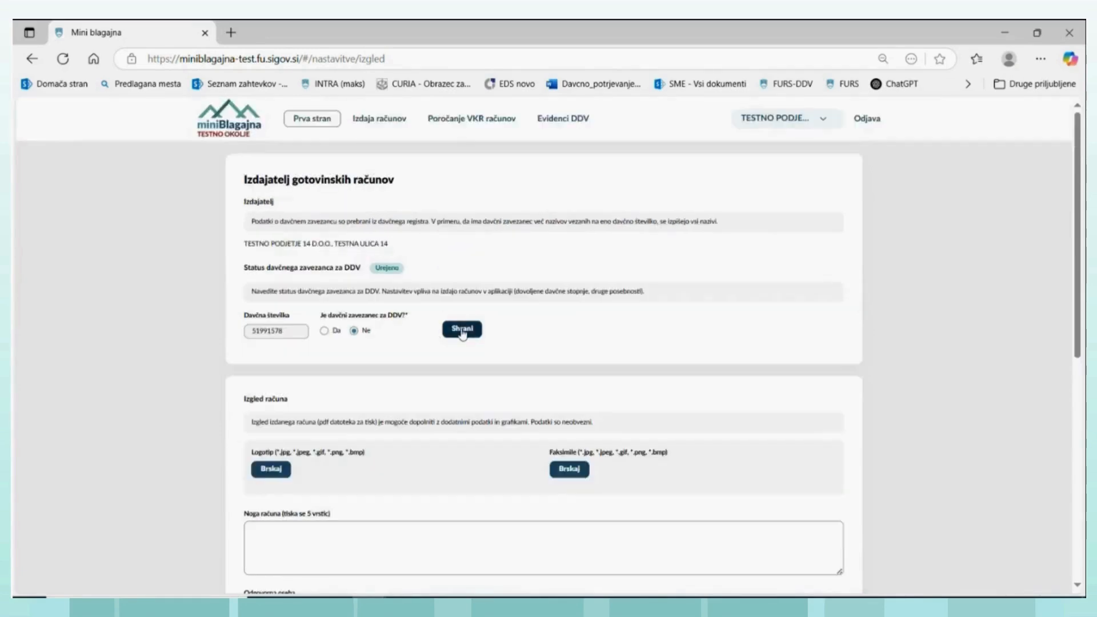
pyautogui.click(462, 329)
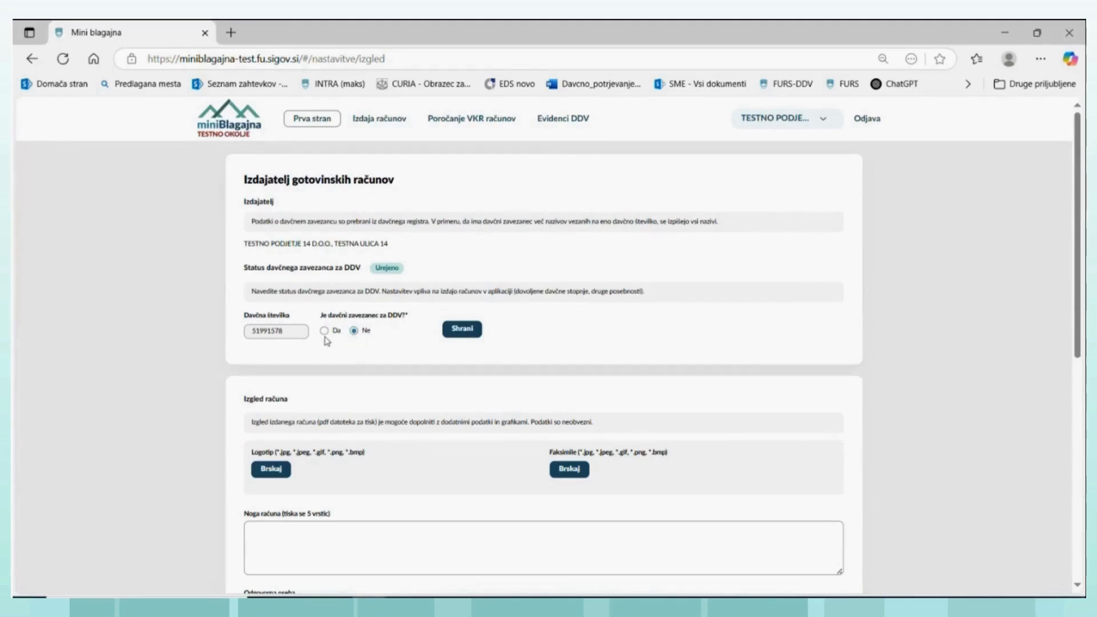
pyautogui.click(355, 332)
# - Review the Izgled računa fields and the noprintZ digital invoice section of the issuer settings
pyautogui.scroll(-5, 368, 417)
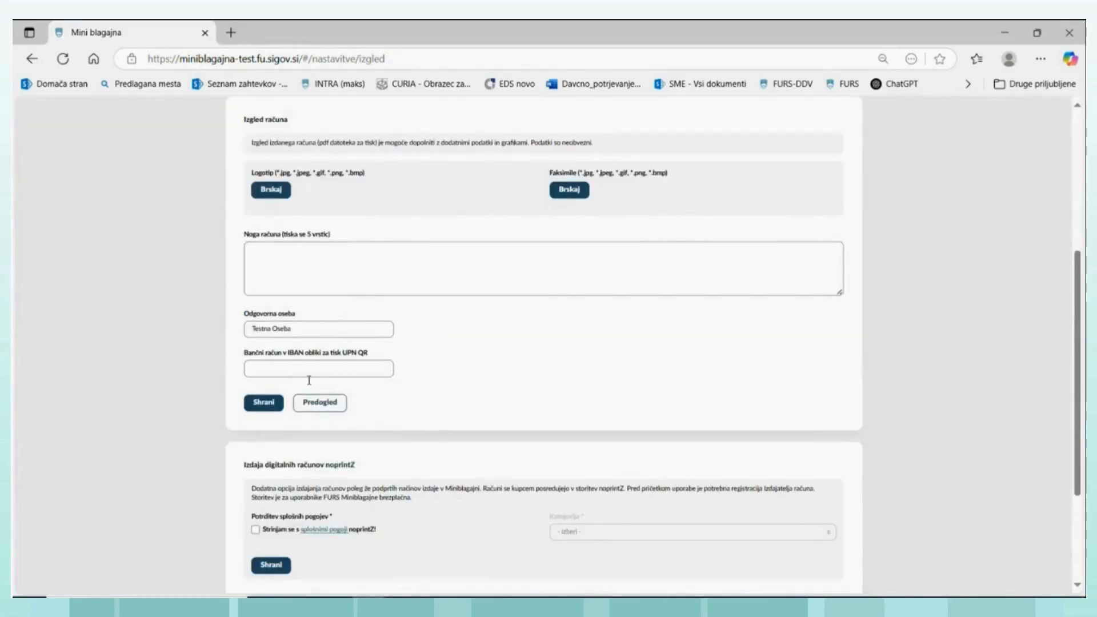
pyautogui.scroll(1, 317, 262)
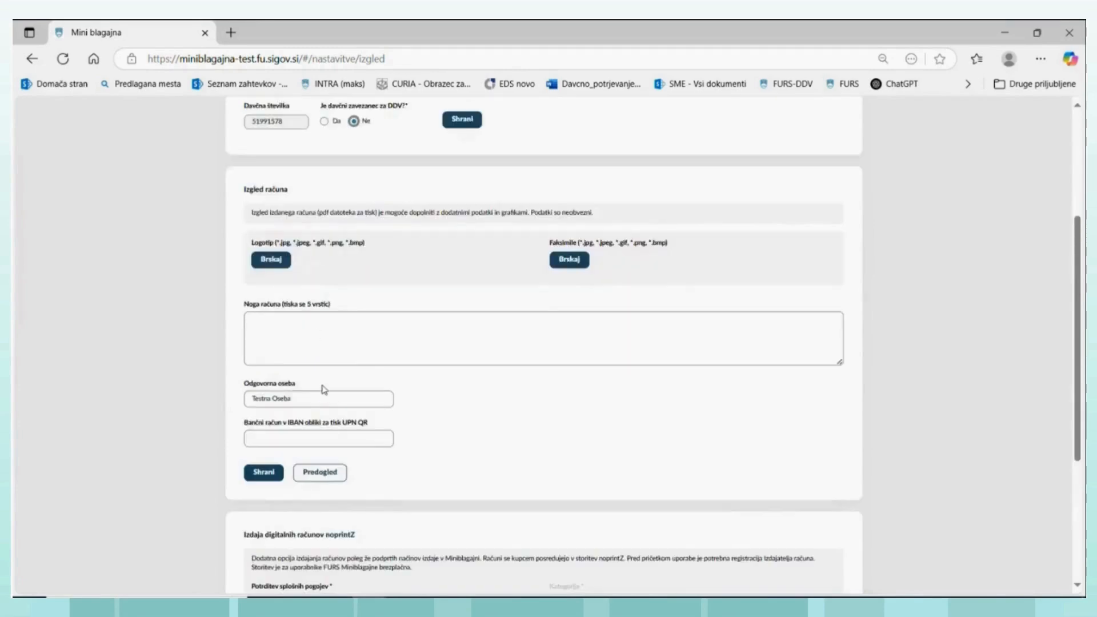
pyautogui.scroll(-3, 320, 386)
pyautogui.scroll(7, 322, 380)
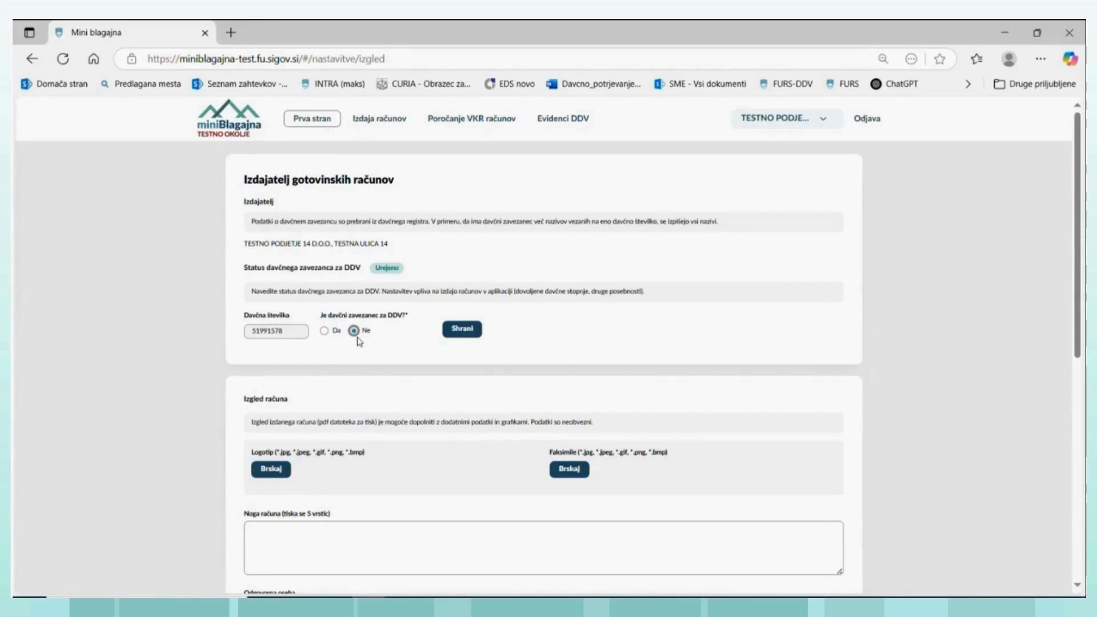
# - From the Izdaja računov page, open the company switch and select TESTNO PODJETJE 14 D.O.O. as the taxpayer
pyautogui.click(381, 123)
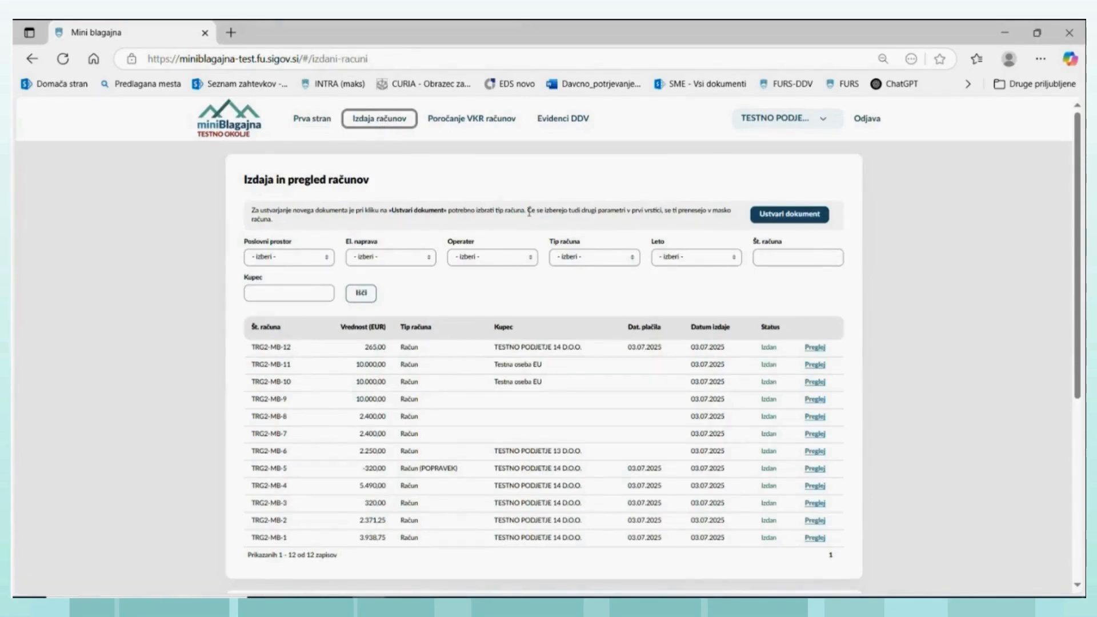
pyautogui.click(823, 121)
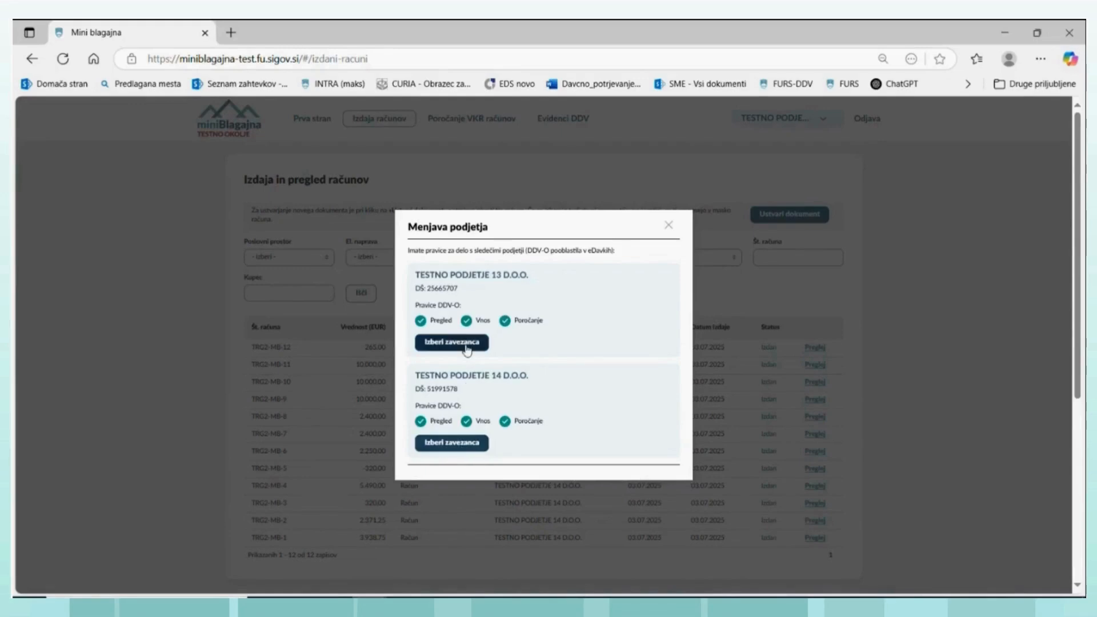
pyautogui.click(466, 444)
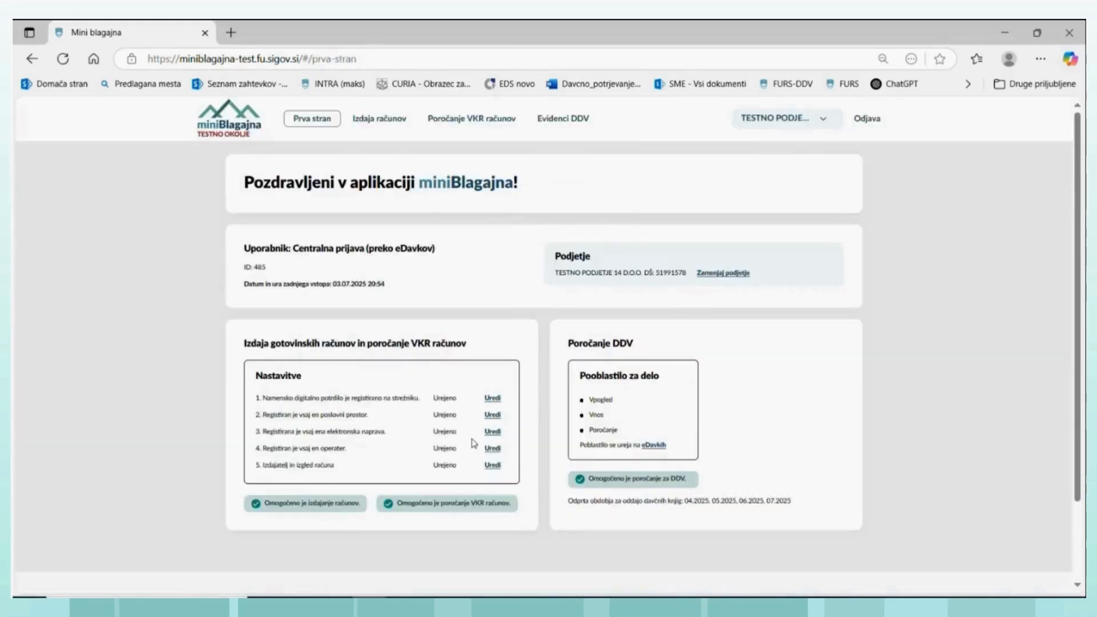
pyautogui.click(824, 121)
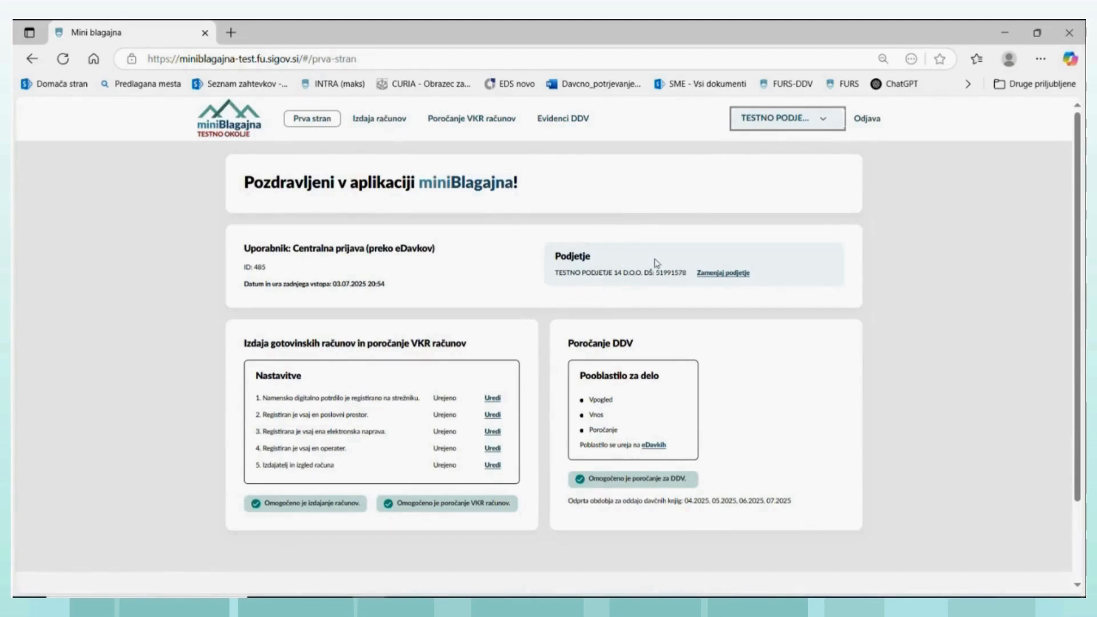
# - Return to Izdaja računov and create a new document of type Račun for TESTNO PODJETJE 14 D.O.O
pyautogui.click(374, 129)
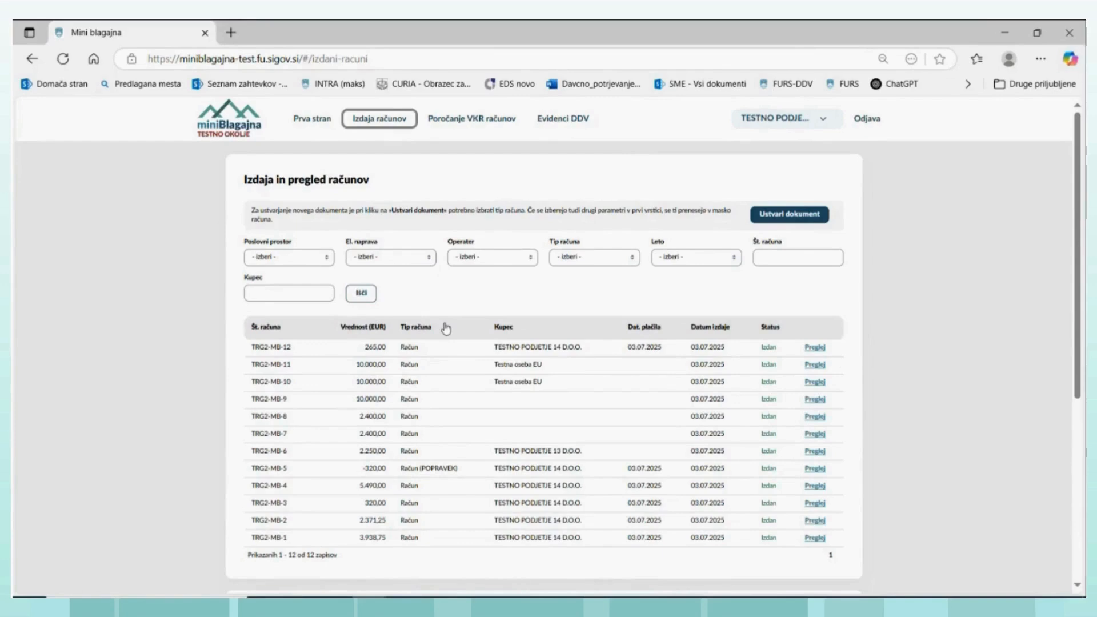
pyautogui.click(789, 216)
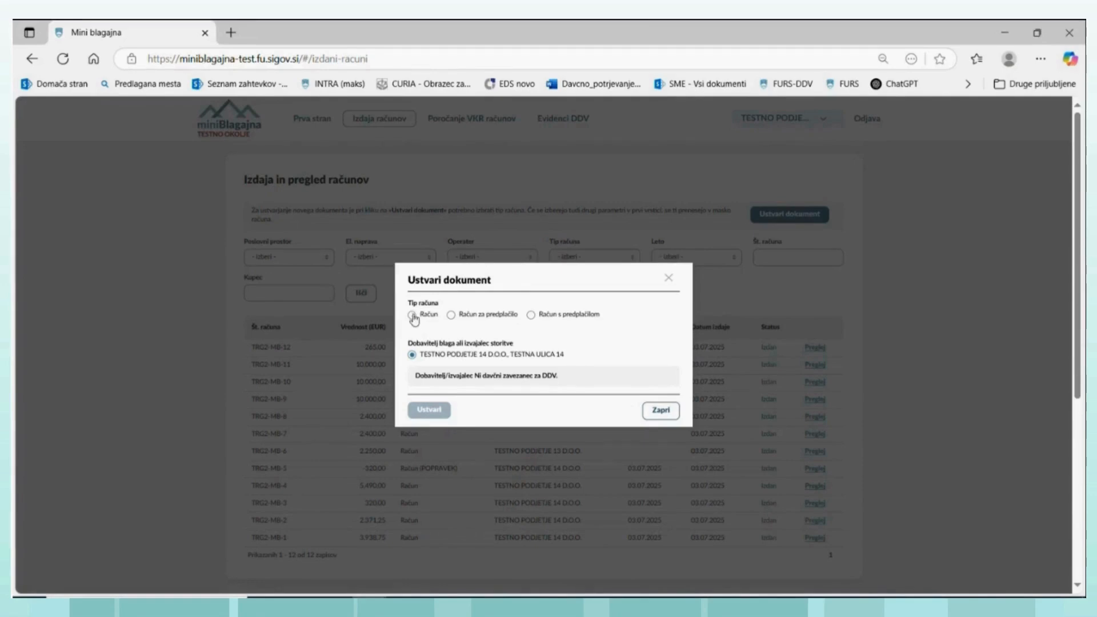
pyautogui.click(412, 316)
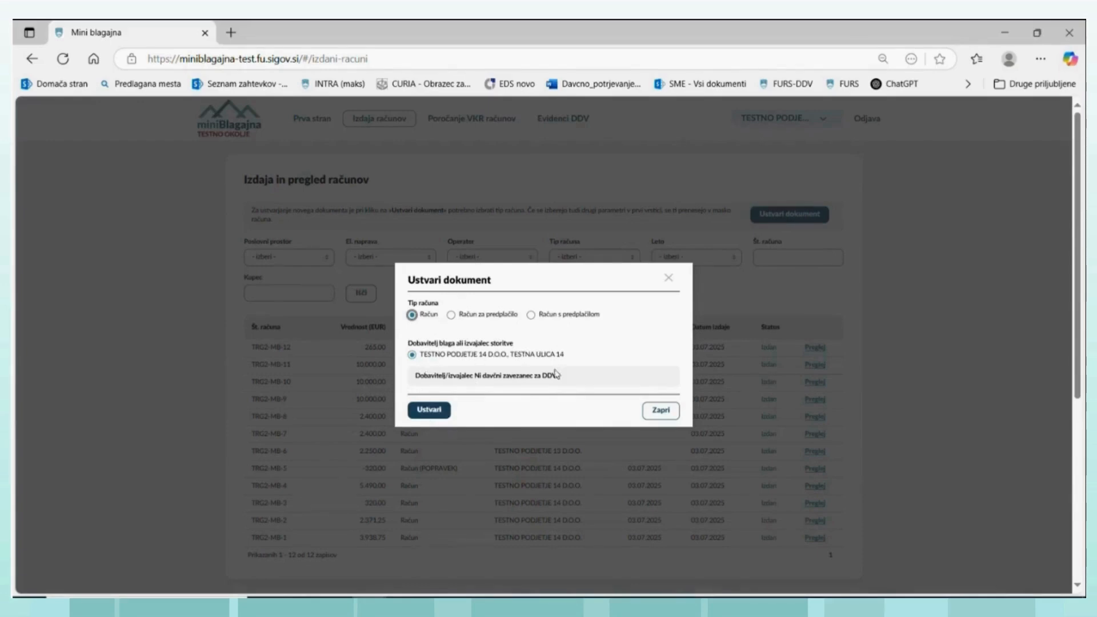
pyautogui.click(429, 416)
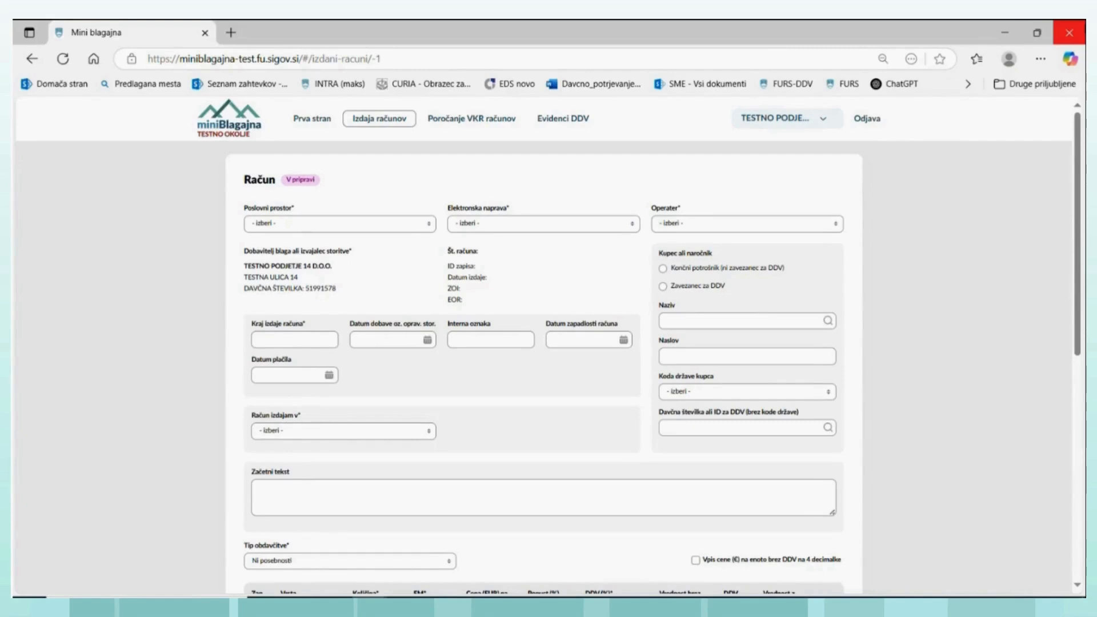
# - Enlarge the browser zoom of the new invoice form to one level above 75 %
pyautogui.hotkey('ctrl', '+')
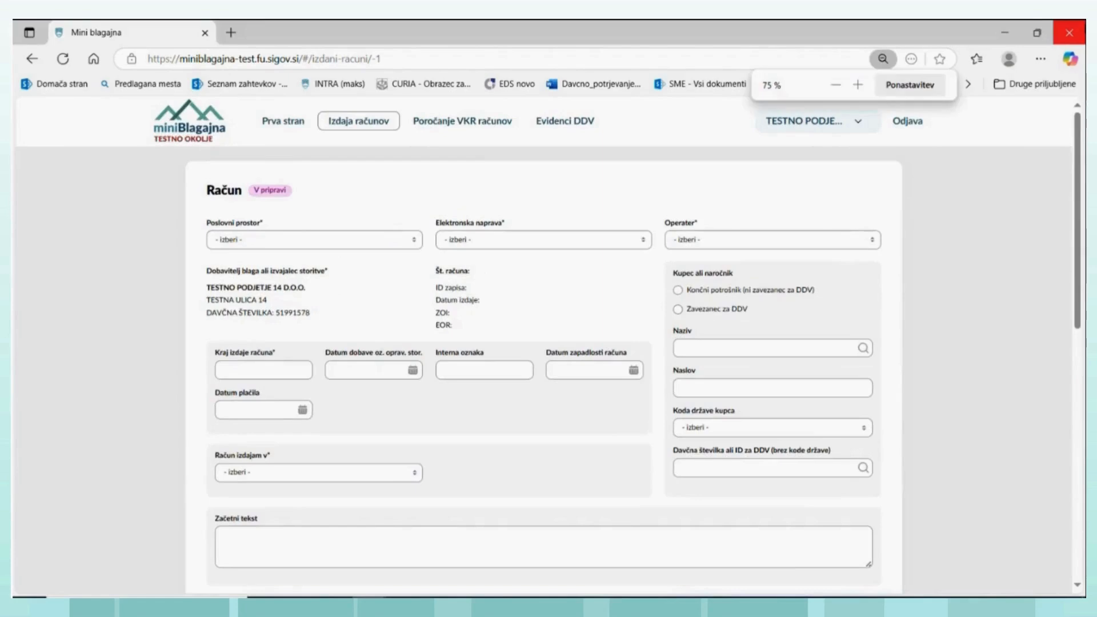
pyautogui.hotkey('ctrl', '+')
pyautogui.hotkey('ctrl', '+')
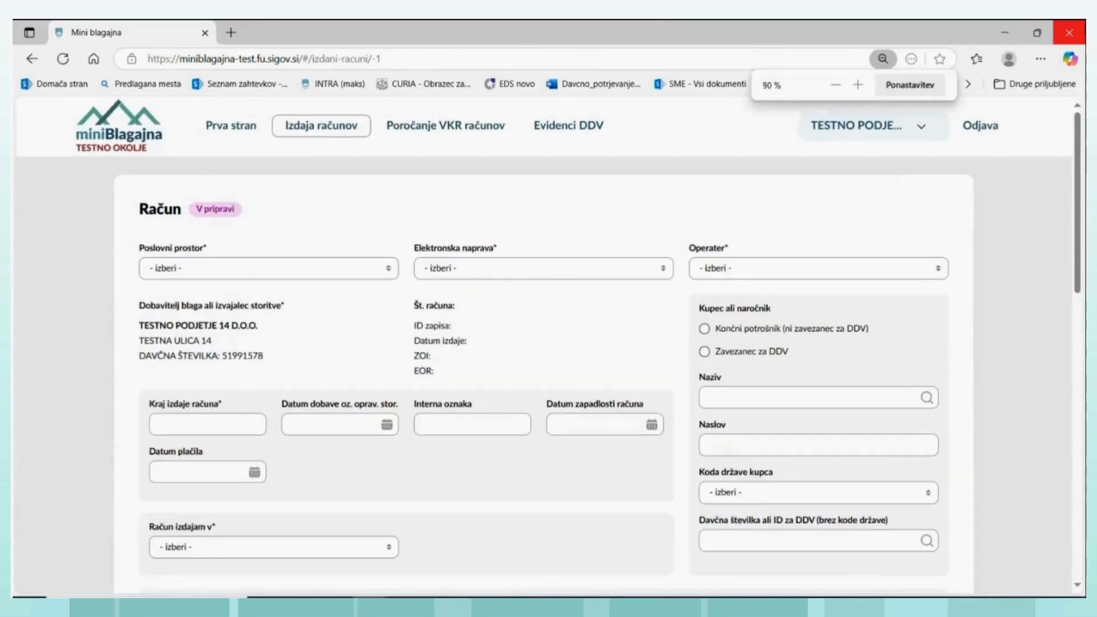
pyautogui.hotkey('ctrl', '-')
pyautogui.hotkey('ctrl', '-')
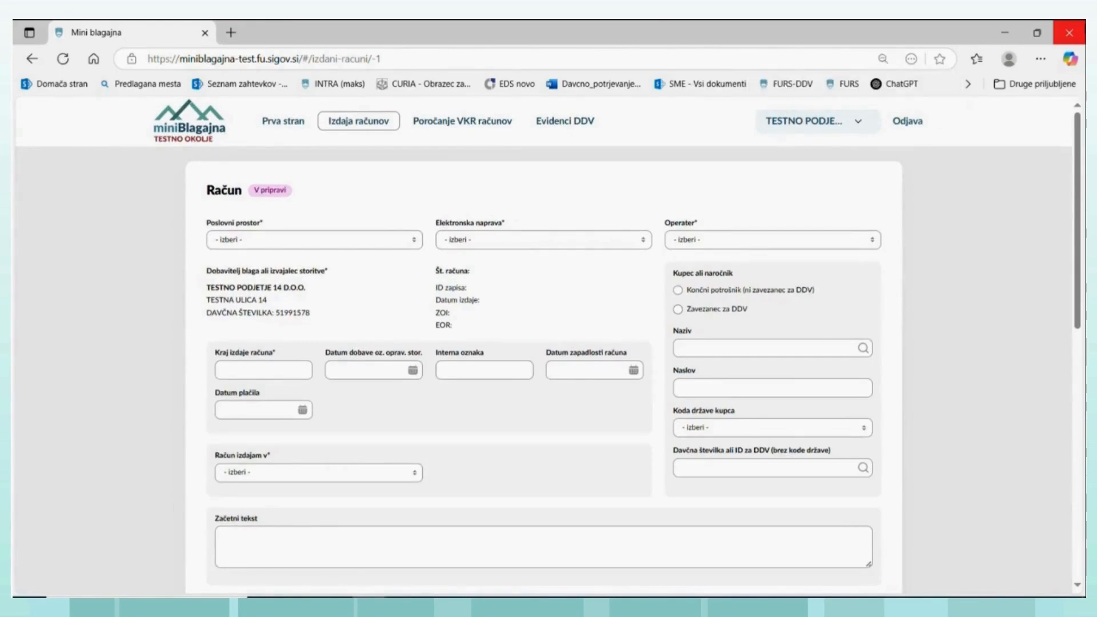
pyautogui.hotkey('ctrl', '+')
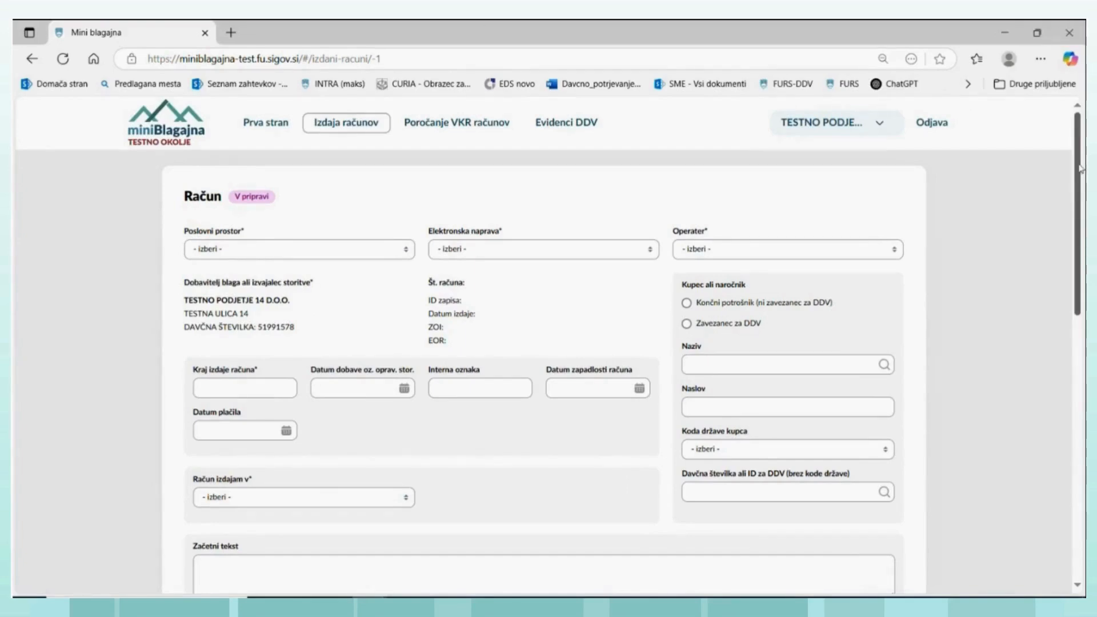
pyautogui.moveTo(1079, 168)
pyautogui.mouseDown()
pyautogui.moveTo(1077, 444)
pyautogui.moveTo(1074, 166)
pyautogui.mouseUp()
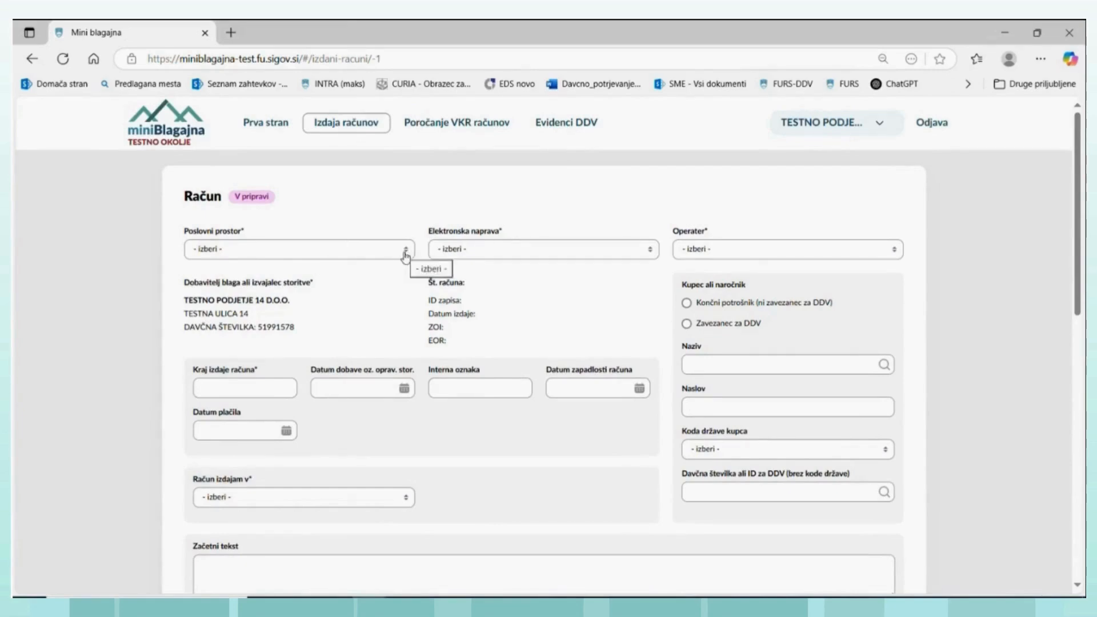
# - Choose business premises TRG2, electronic device MB and the test operator for the new invoice
pyautogui.click(405, 255)
pyautogui.click(197, 312)
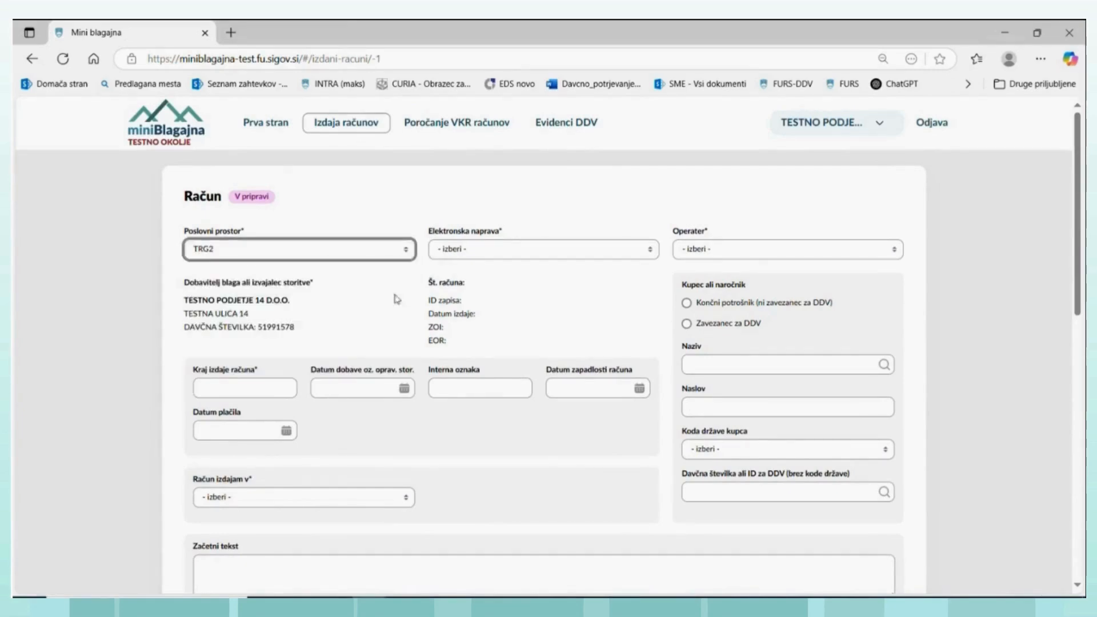
pyautogui.click(637, 255)
pyautogui.click(440, 311)
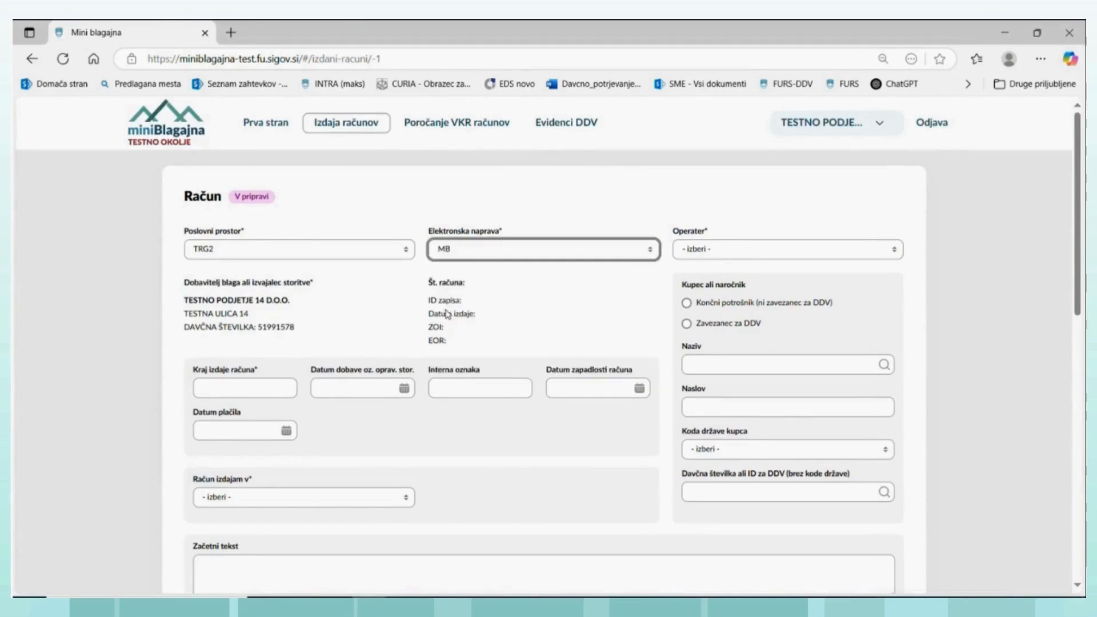
pyautogui.click(901, 258)
pyautogui.click(695, 314)
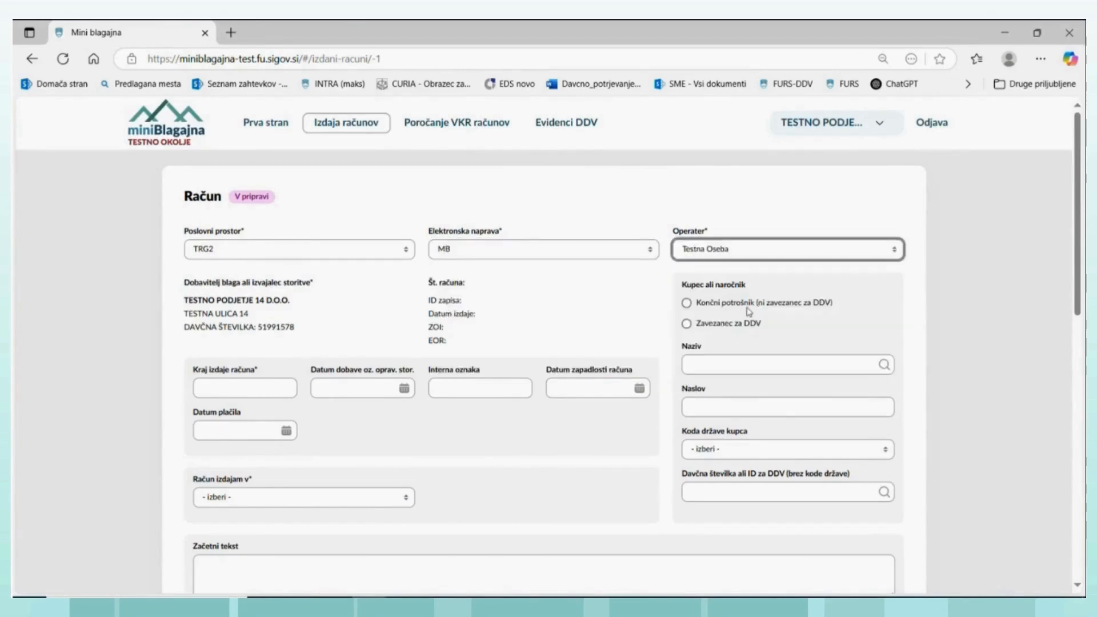
# - Enter Ljubljana as Kraj izdaje računa and set the supply date (Datum dobave) to 20.06.2025
pyautogui.click(199, 387)
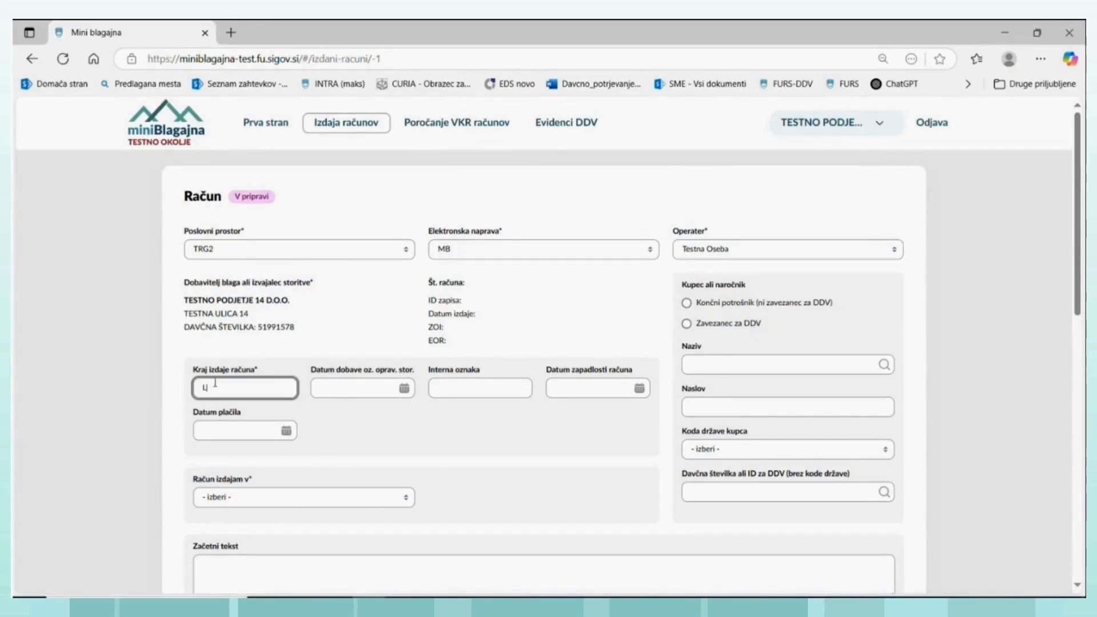
pyautogui.write('Ljubljana')
pyautogui.click(399, 388)
pyautogui.click(405, 389)
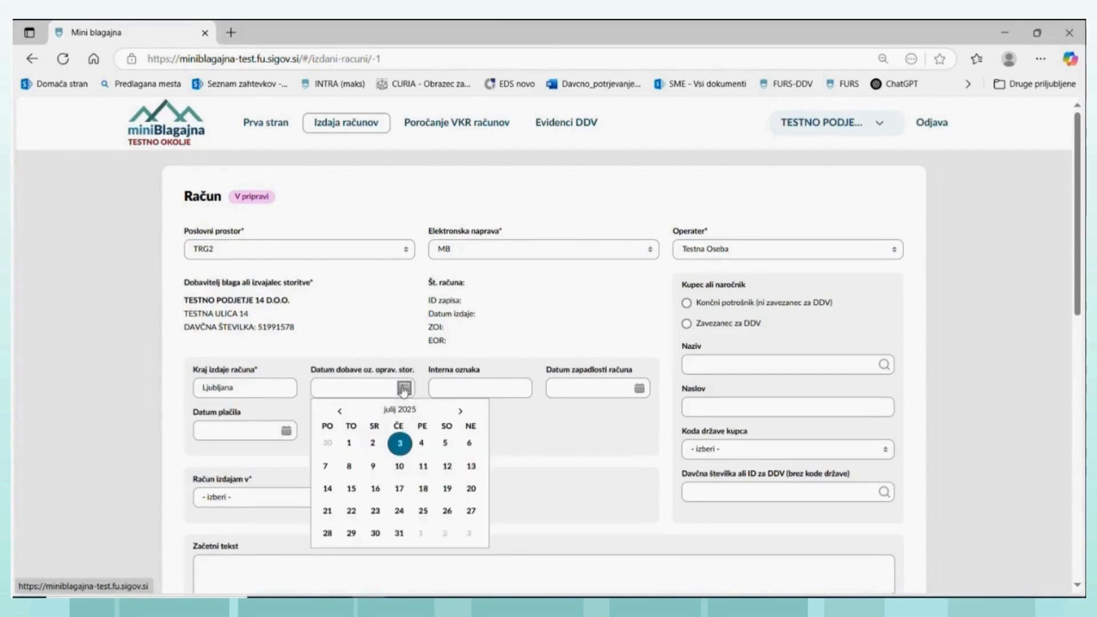
pyautogui.click(339, 411)
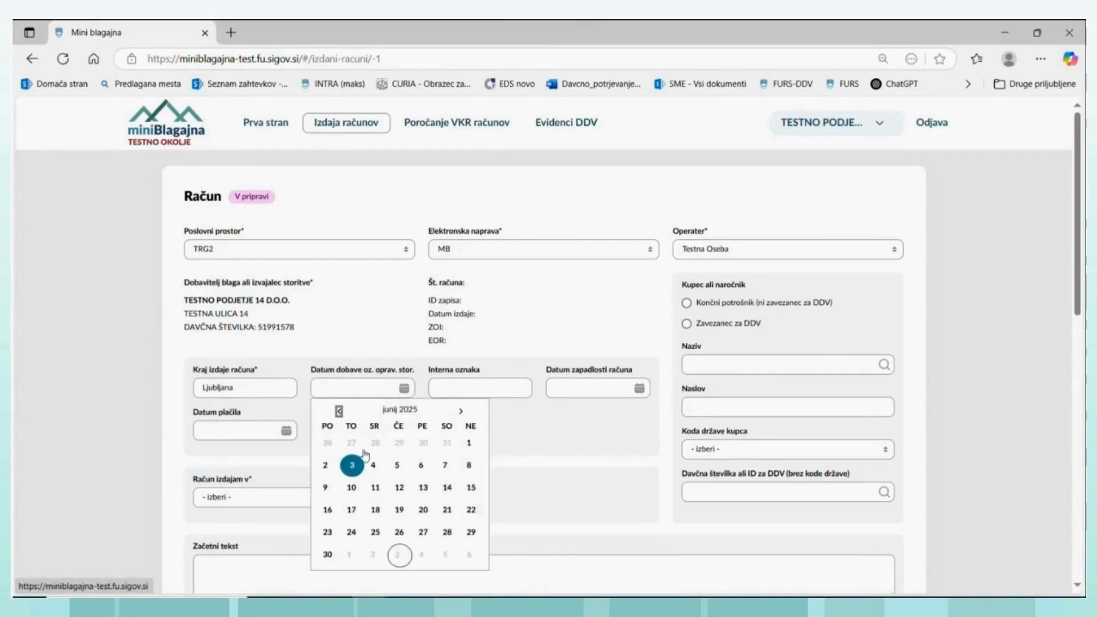
pyautogui.click(423, 512)
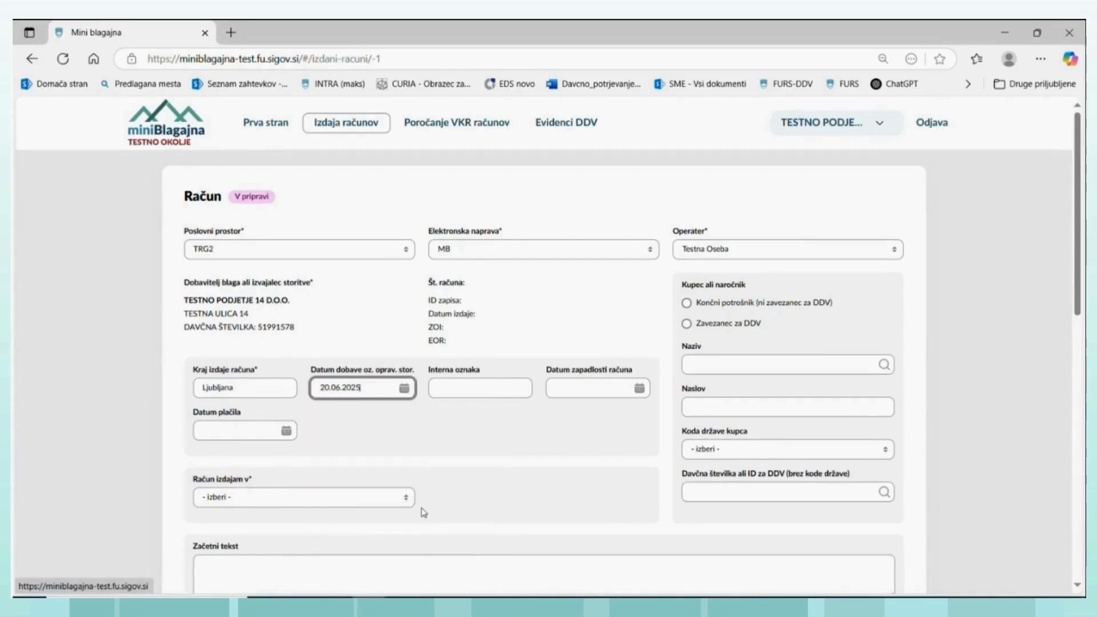
# - Enter ooop-9 as Interna oznaka and set Datum zapadlosti računa to 03.07.2025
pyautogui.click(473, 387)
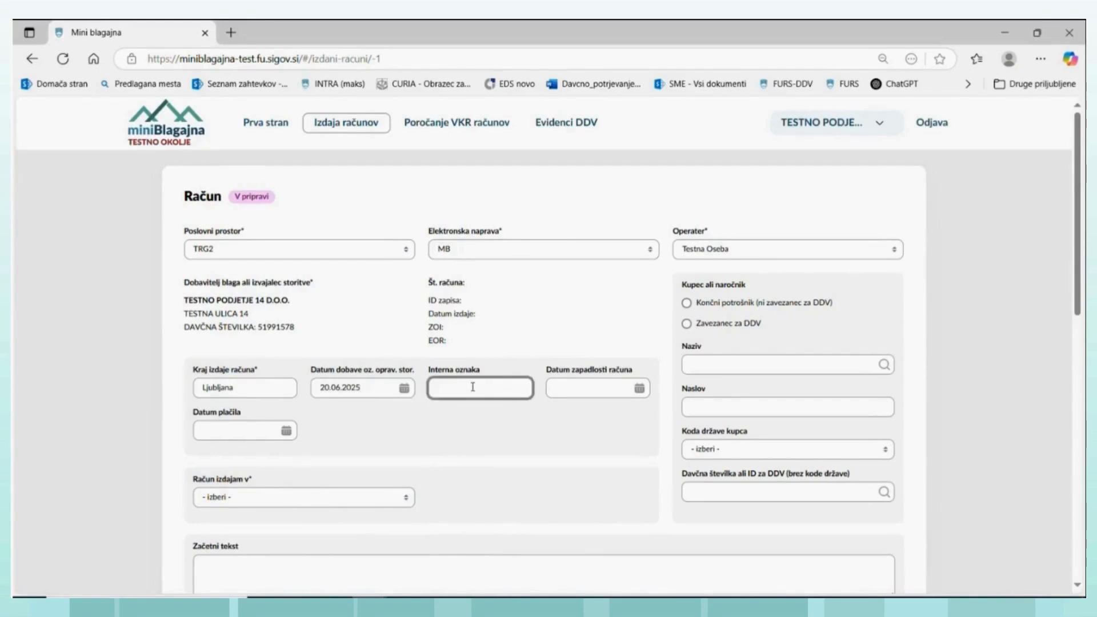
pyautogui.write('oq')
pyautogui.write('ooop-9')
pyautogui.click(610, 395)
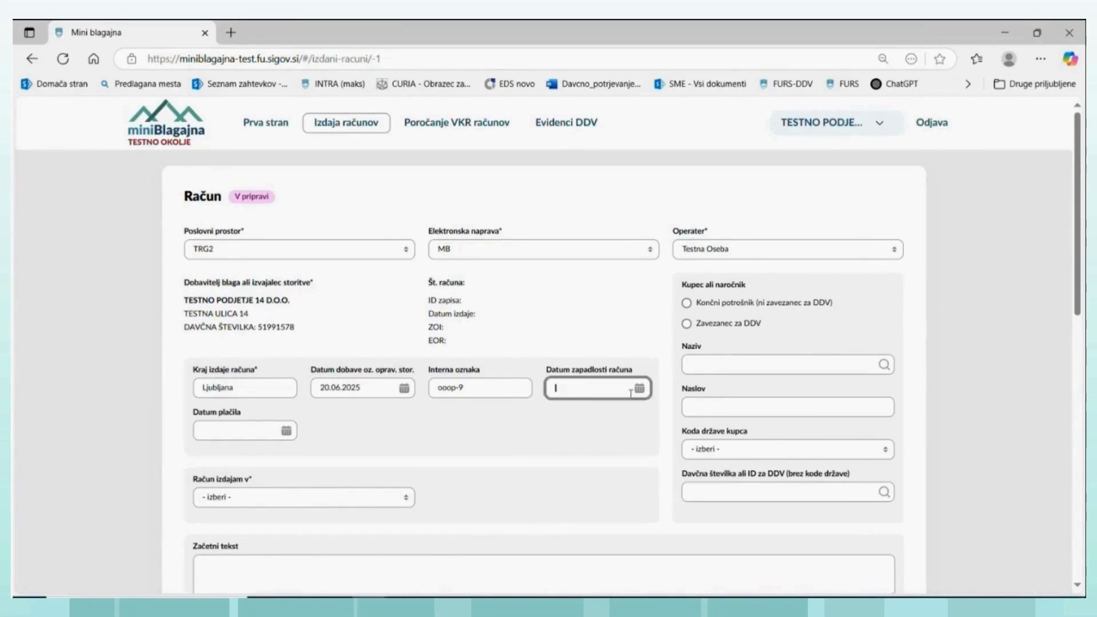
pyautogui.click(640, 390)
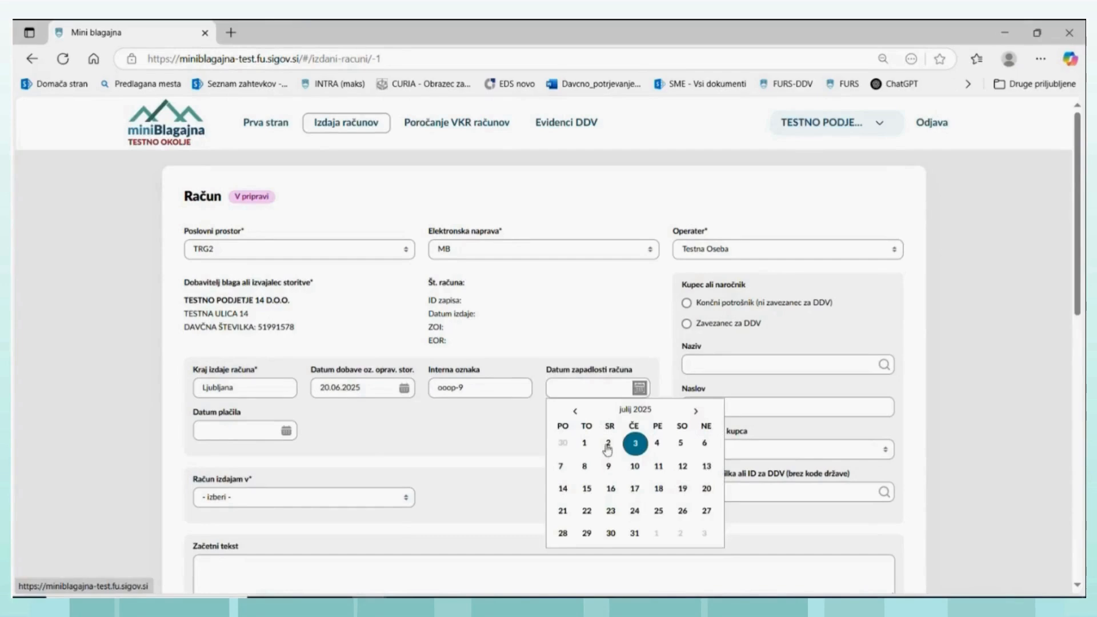
pyautogui.click(635, 445)
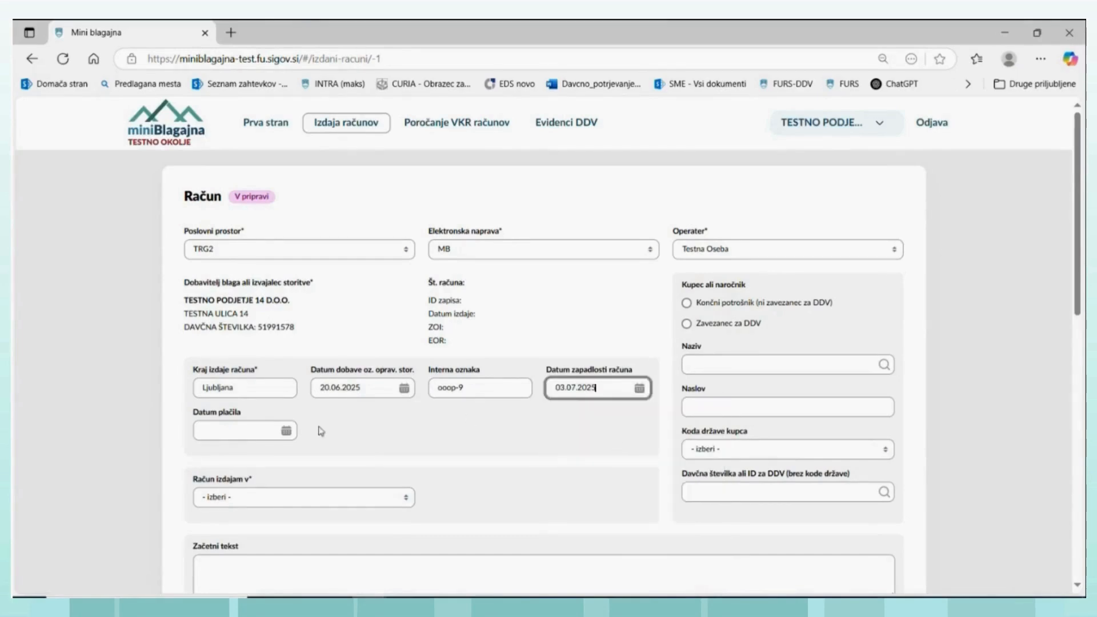
# - Set Datum plačila to 02.07.2025
pyautogui.click(278, 433)
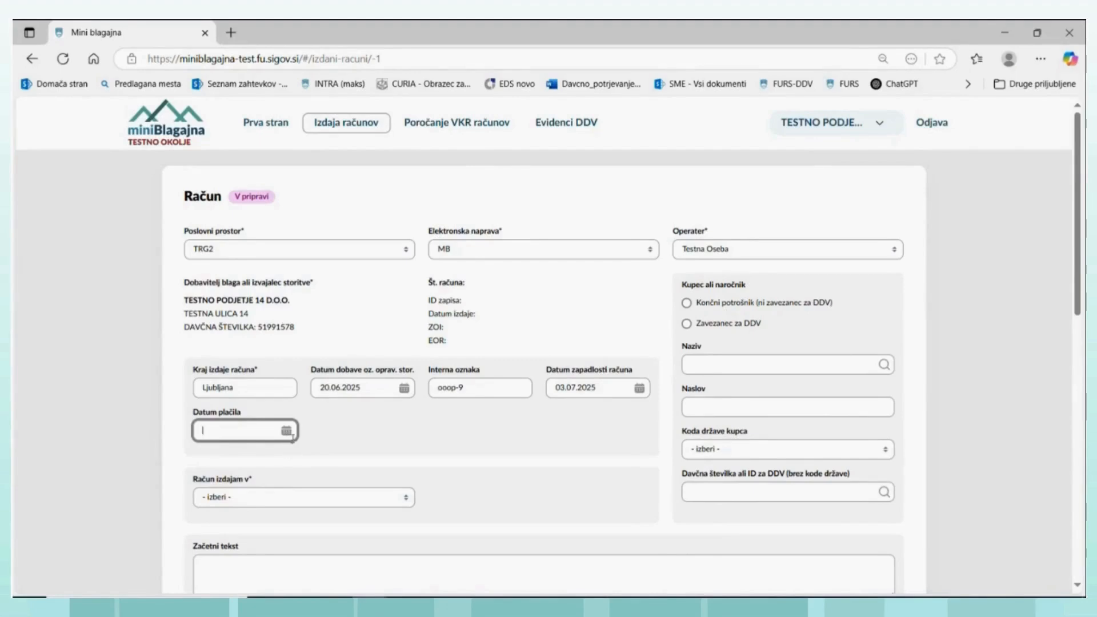
pyautogui.click(285, 431)
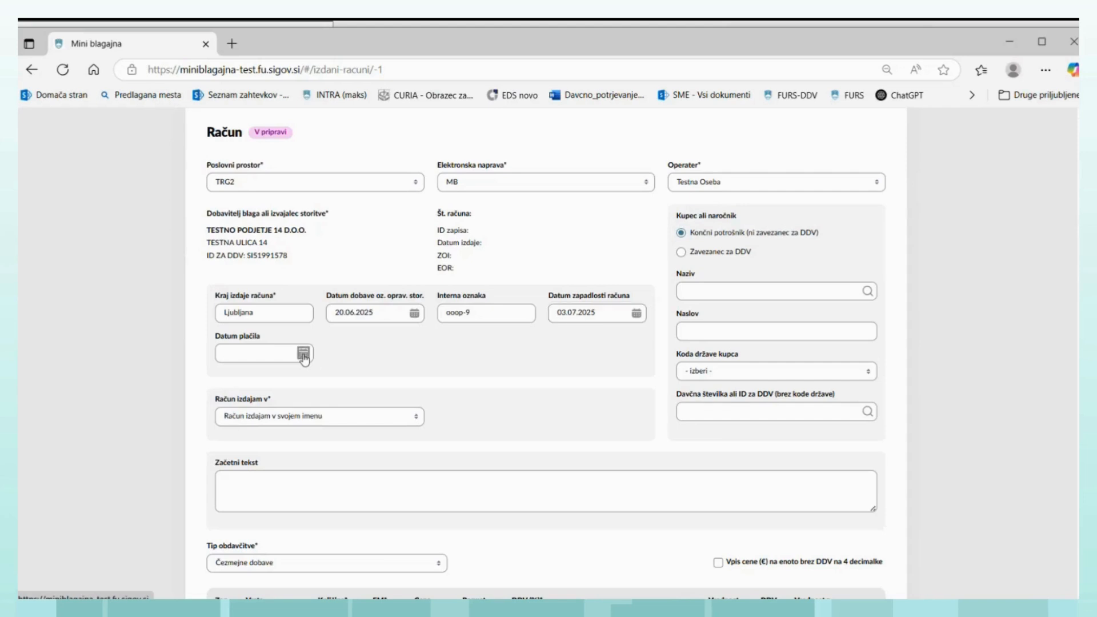
pyautogui.click(303, 353)
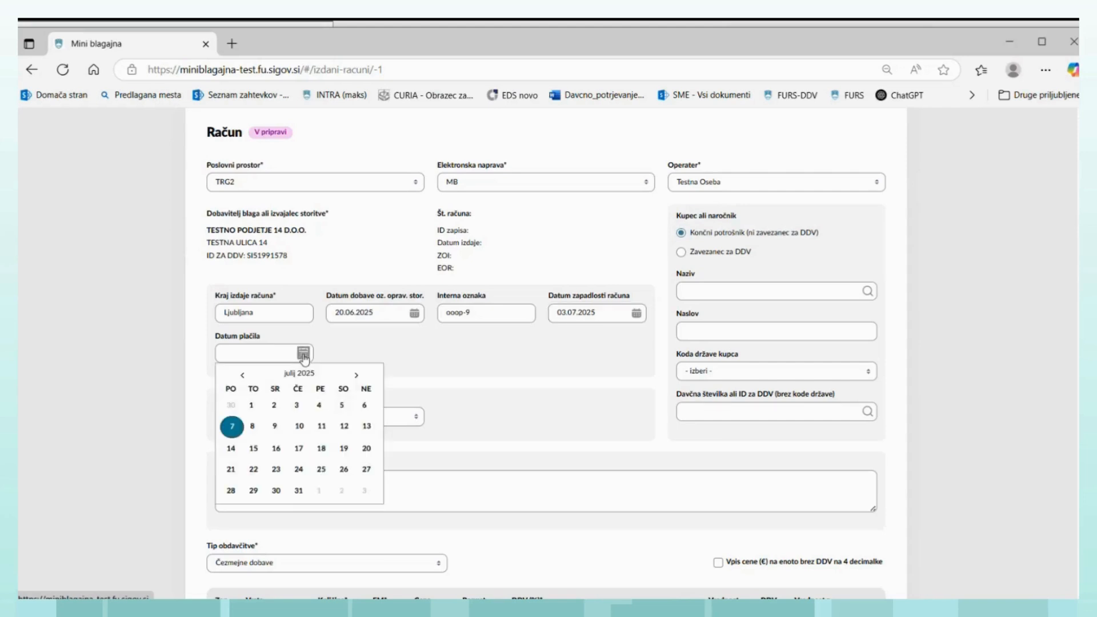
pyautogui.click(274, 406)
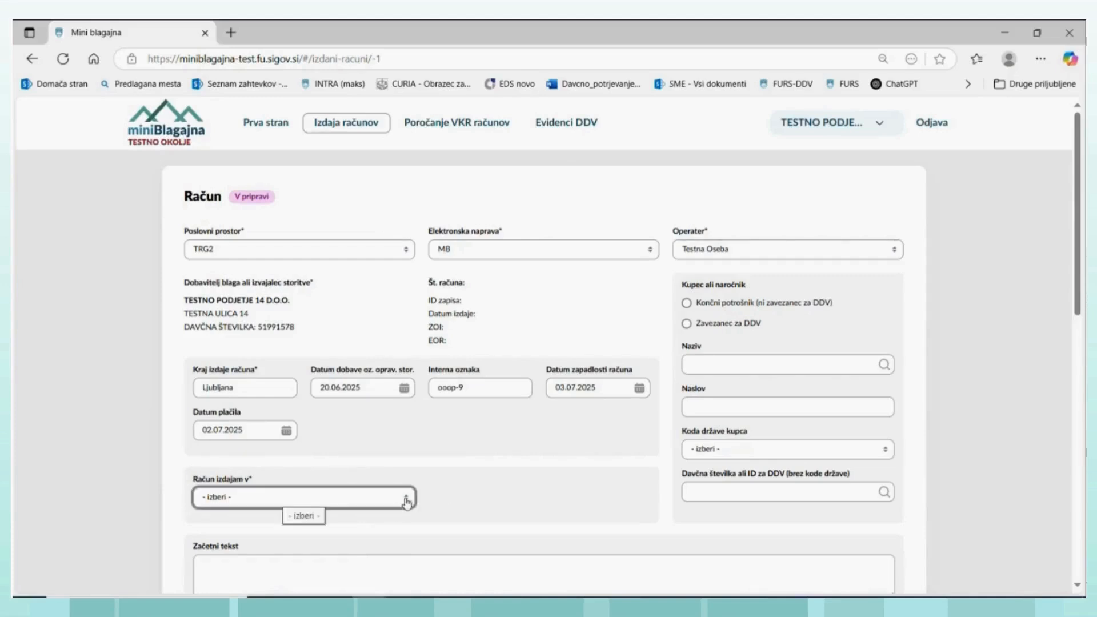
# - Issue the invoice as Račun izdajam v svojem imenu and mark the buyer as Končni potrošnik (ni zavezanec za DDV)
pyautogui.click(407, 501)
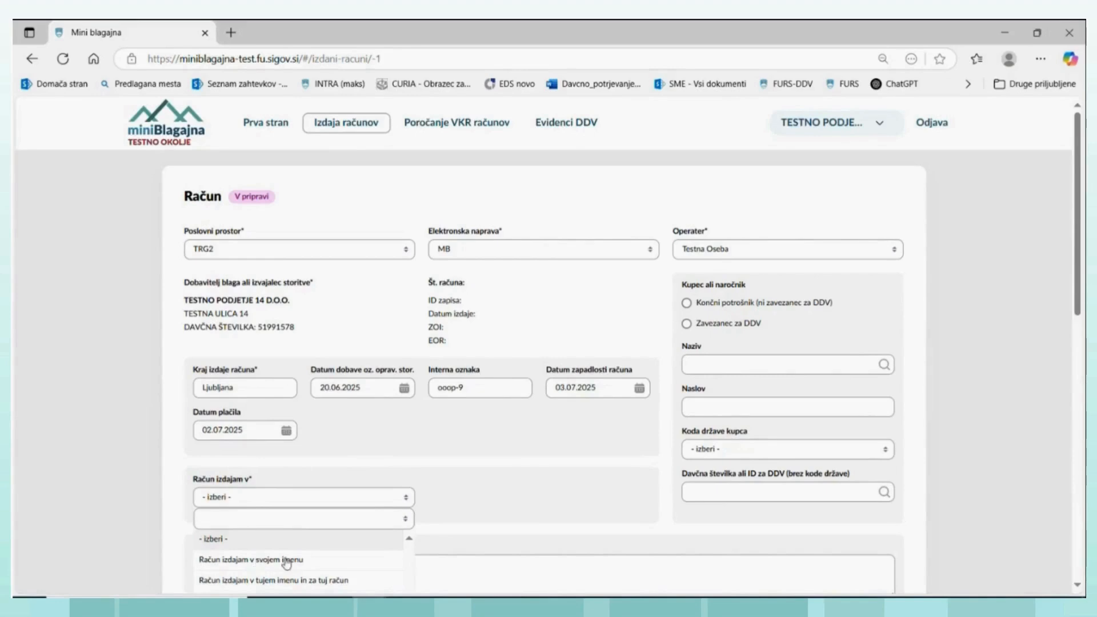
pyautogui.click(257, 562)
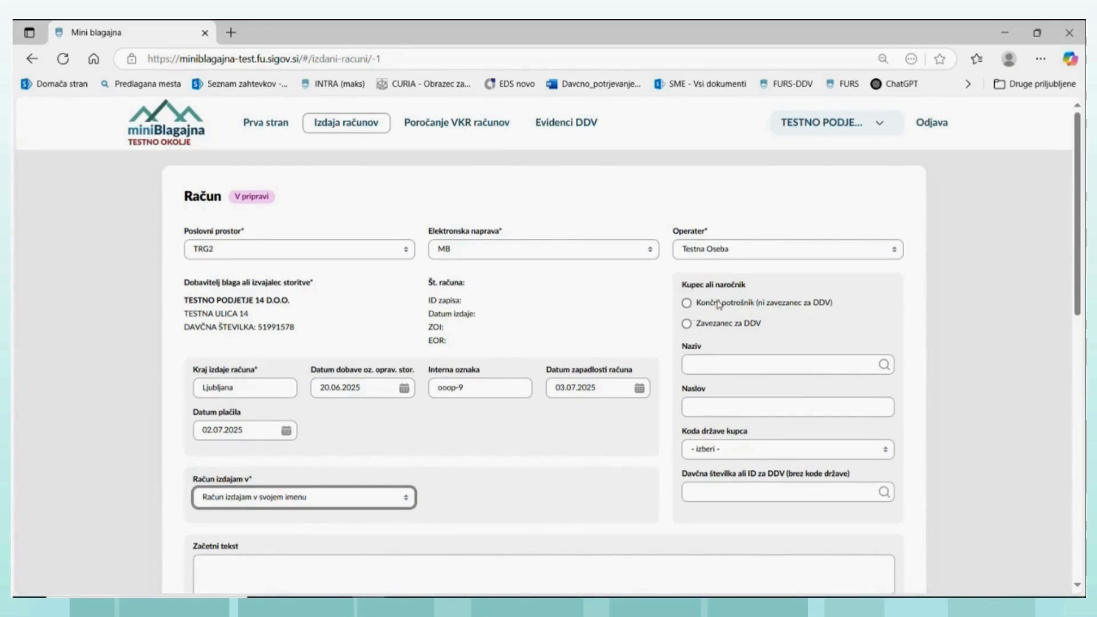
pyautogui.click(686, 304)
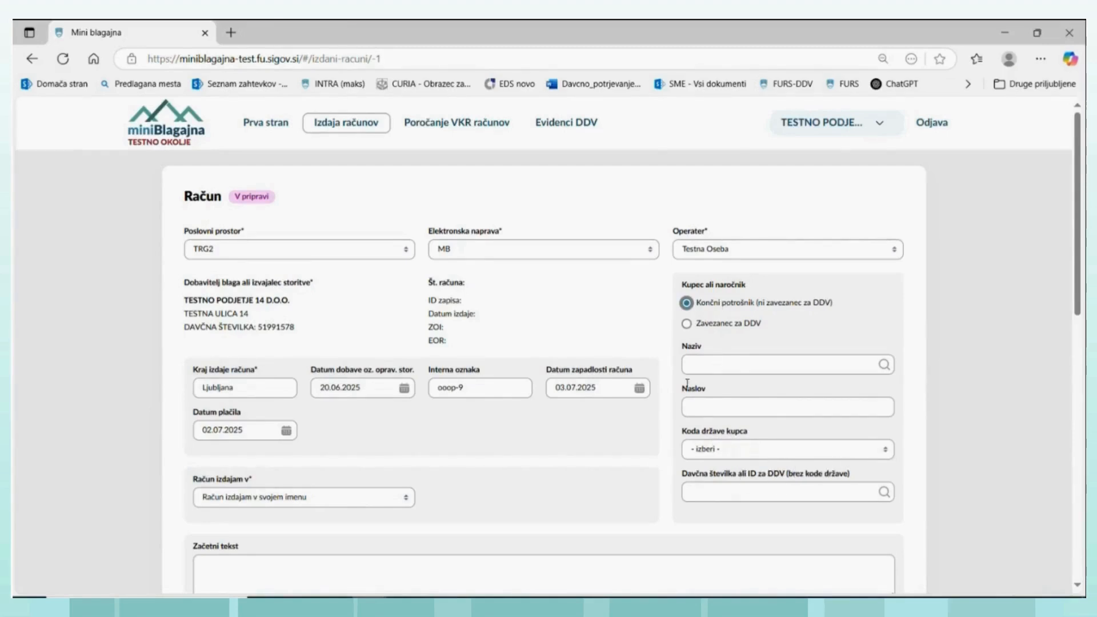
# - Select SI - SLOVENIJA as Koda države kupca and try to save the invoice
pyautogui.click(718, 450)
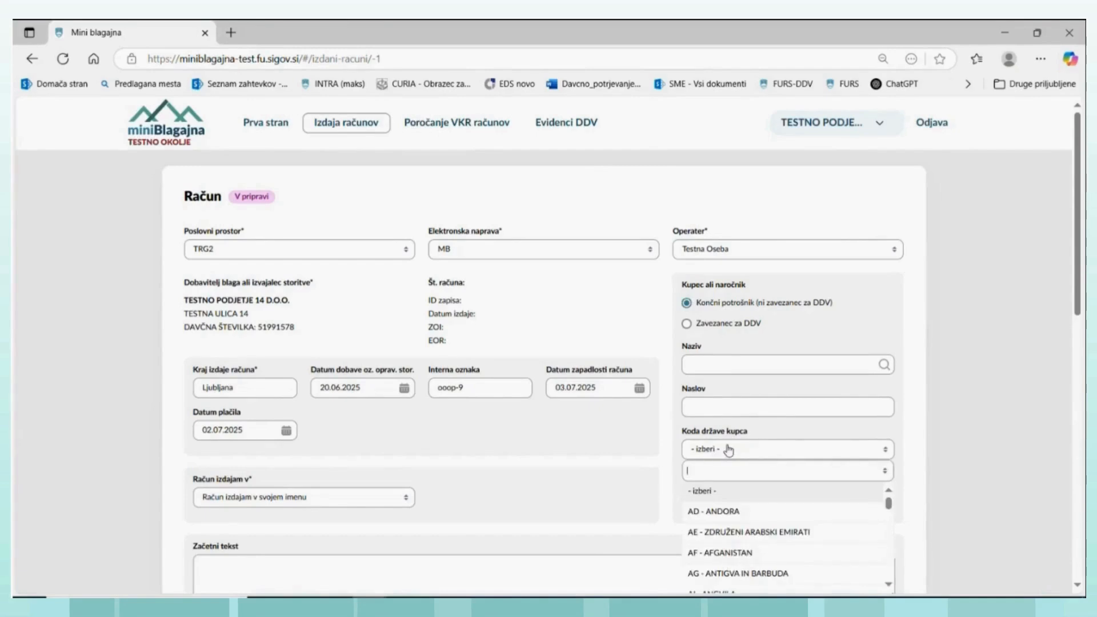
pyautogui.write('sl')
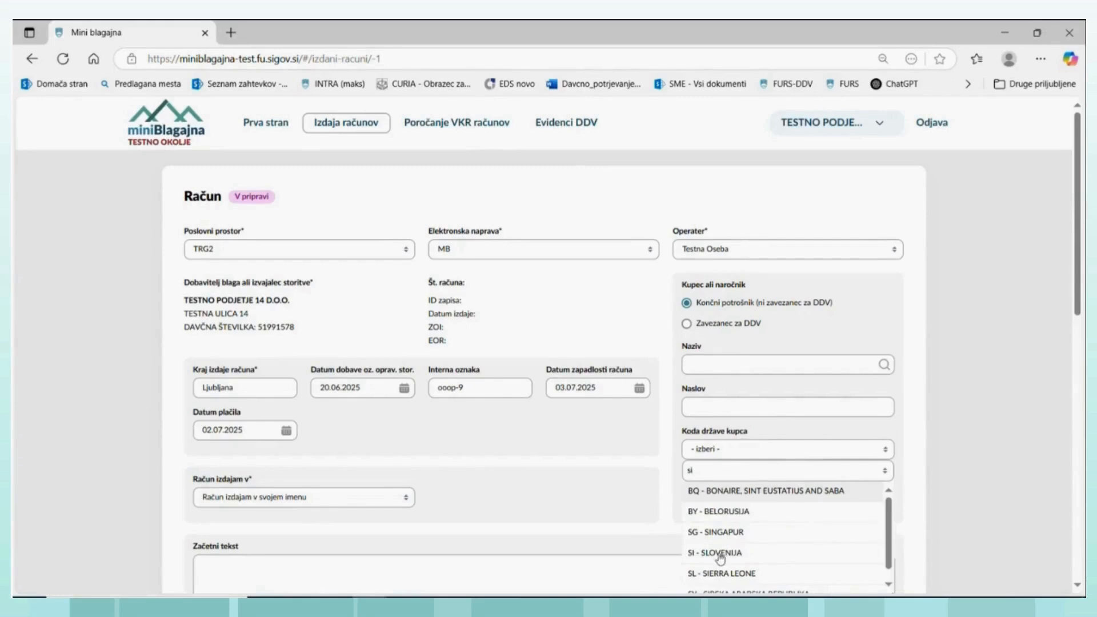
pyautogui.click(725, 553)
pyautogui.scroll(-9, 328, 518)
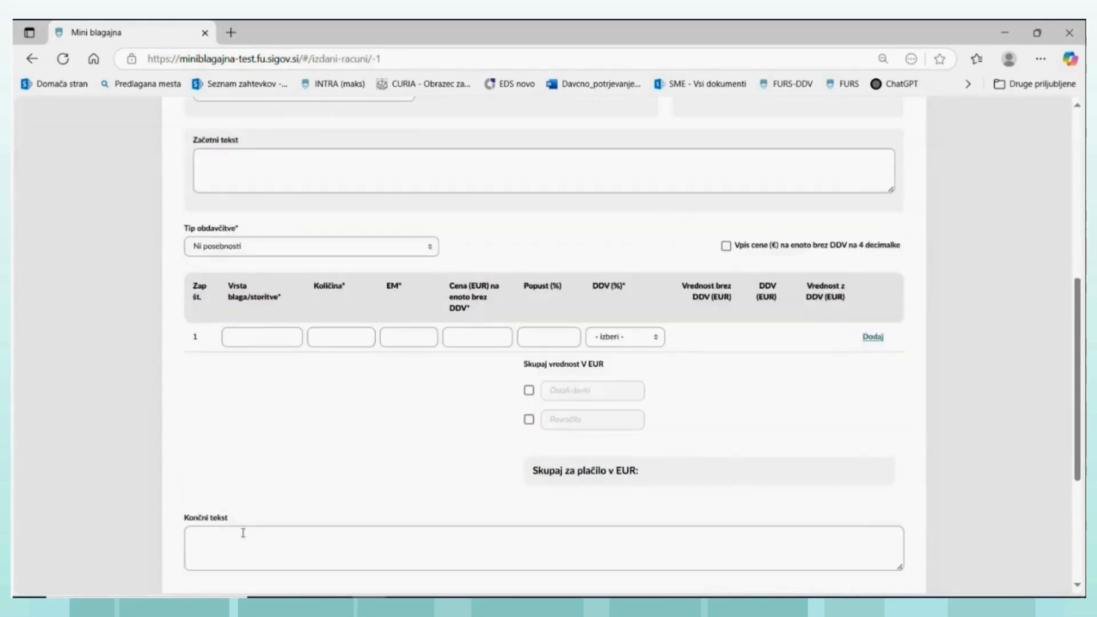
pyautogui.click(208, 522)
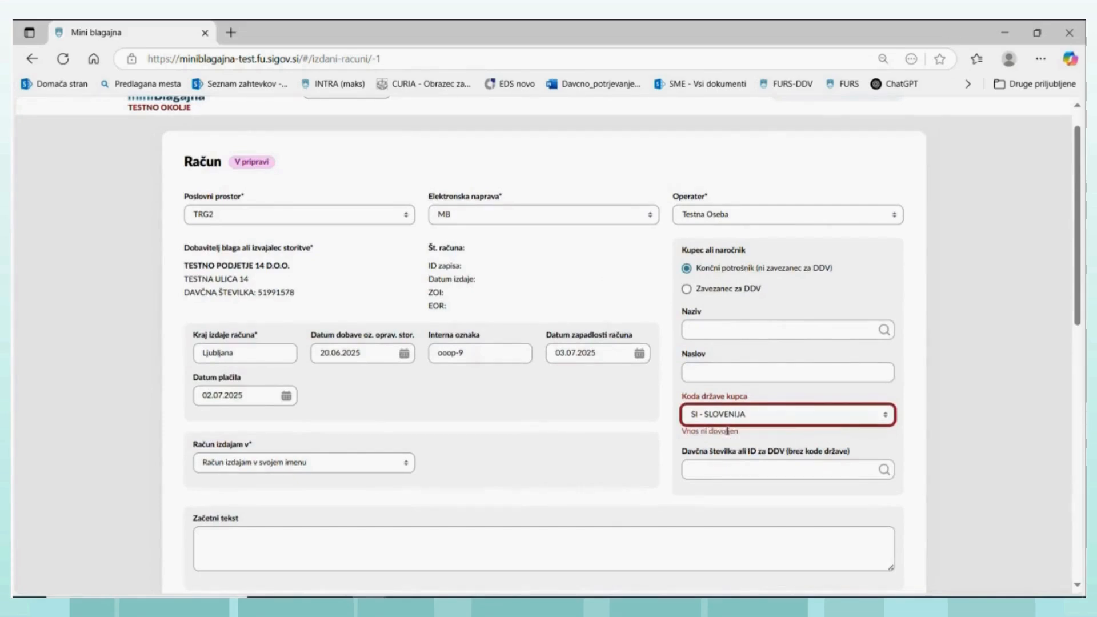
# - Reset Koda države kupca to - izberi - and try saving the invoice again
pyautogui.click(883, 415)
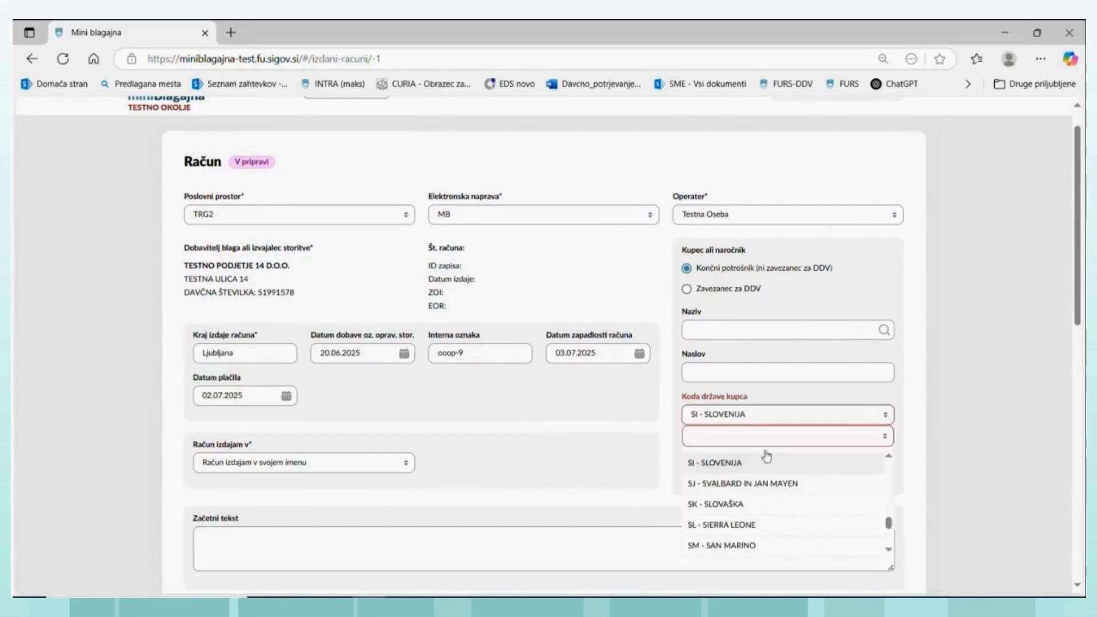
pyautogui.moveTo(888, 523); pyautogui.dragTo(877, 458)
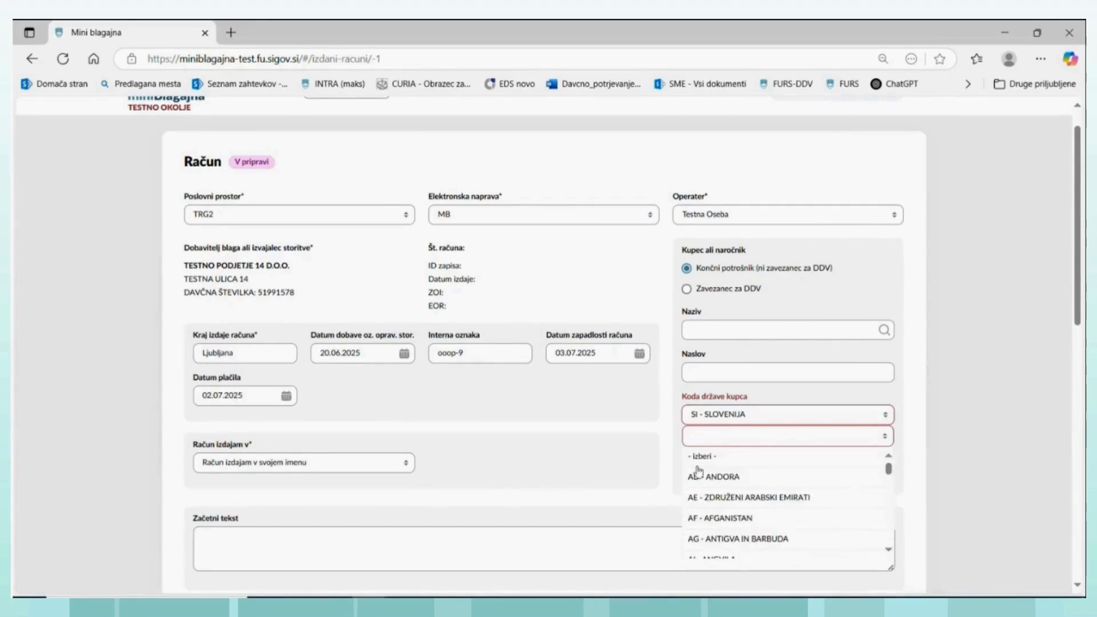
pyautogui.click(877, 456)
pyautogui.scroll(-6, 219, 545)
pyautogui.scroll(-3, 220, 545)
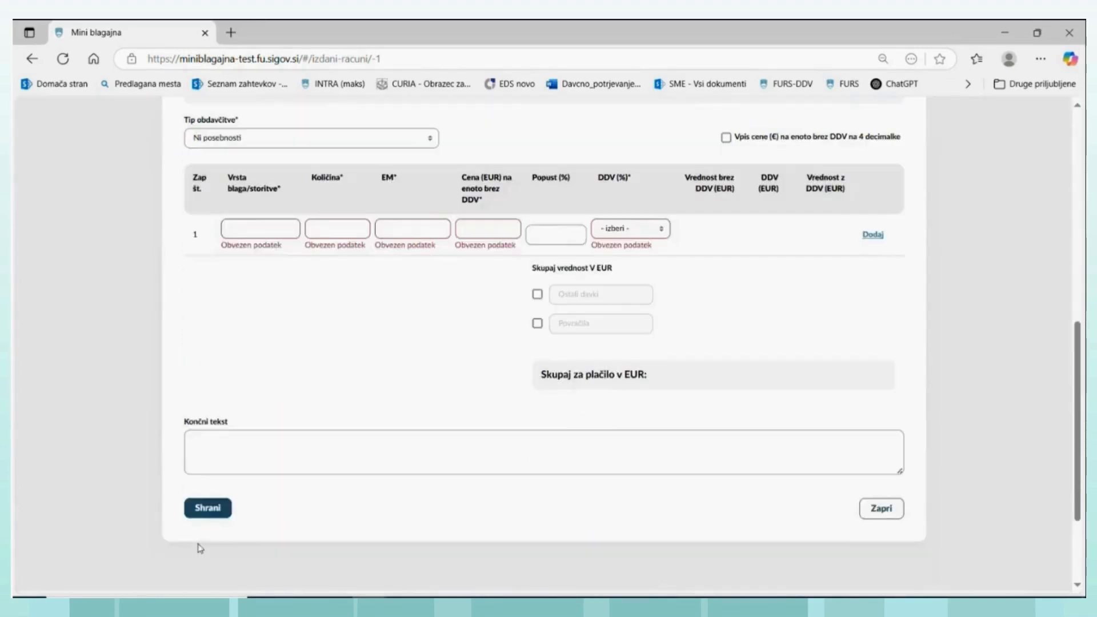
pyautogui.click(206, 505)
pyautogui.scroll(4, 531, 441)
pyautogui.scroll(5, 531, 441)
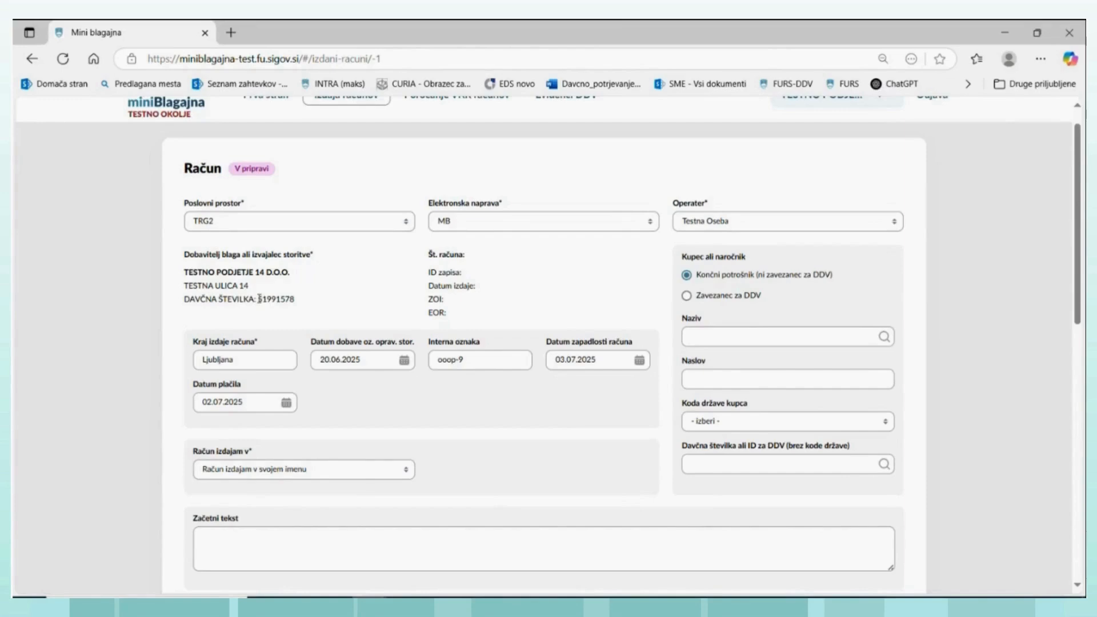
# - Enter "Naročilo št.5" as Začetni tekst and choose Ni posebnosti as Tip obdavčitve
pyautogui.moveTo(259, 299); pyautogui.dragTo(297, 306)
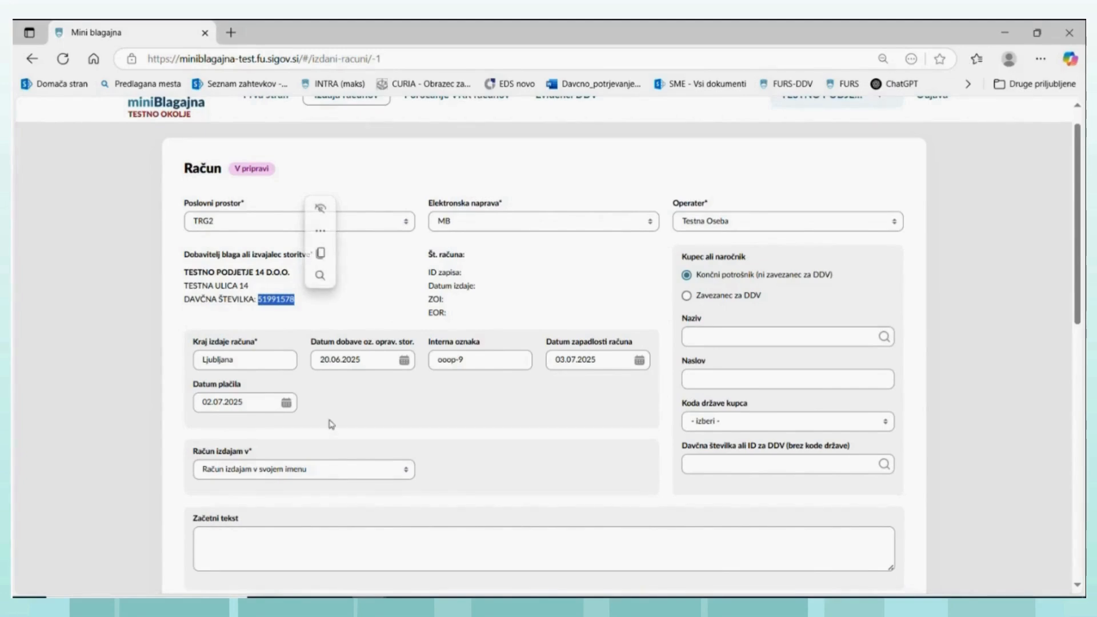
pyautogui.click(413, 423)
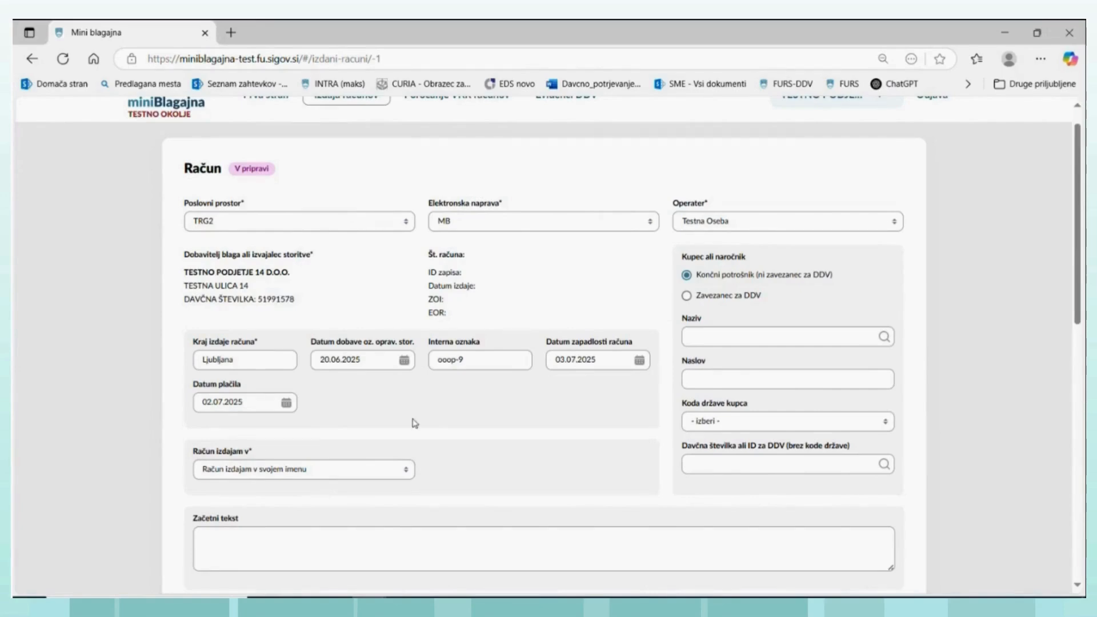
pyautogui.scroll(-3, 303, 497)
pyautogui.click(223, 336)
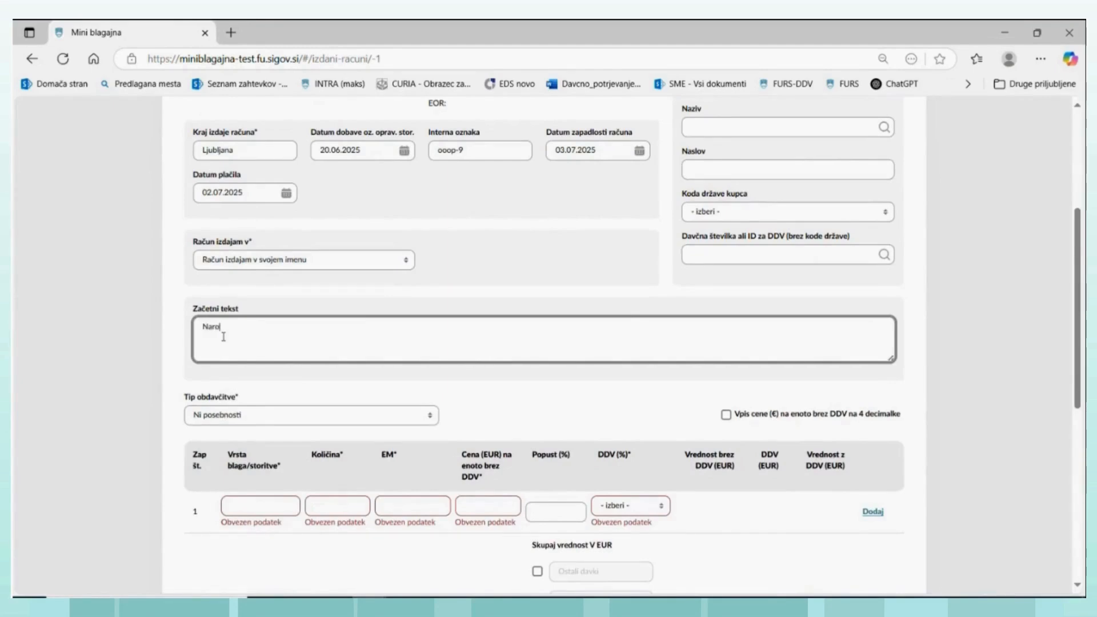
pyautogui.write('Naročilo št.5')
pyautogui.click(431, 424)
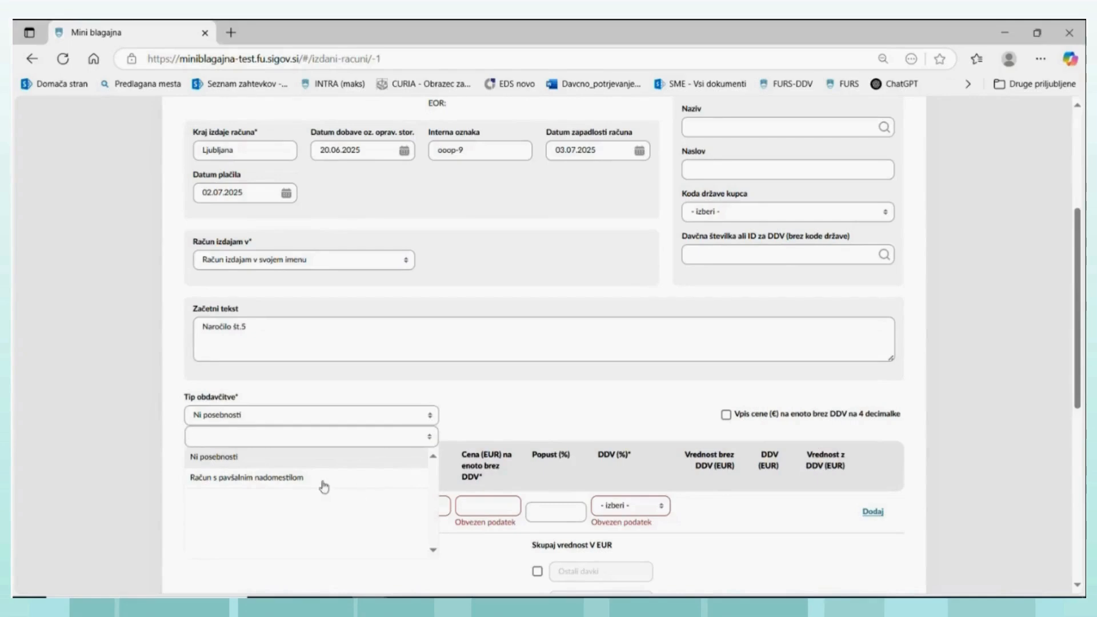
pyautogui.click(232, 459)
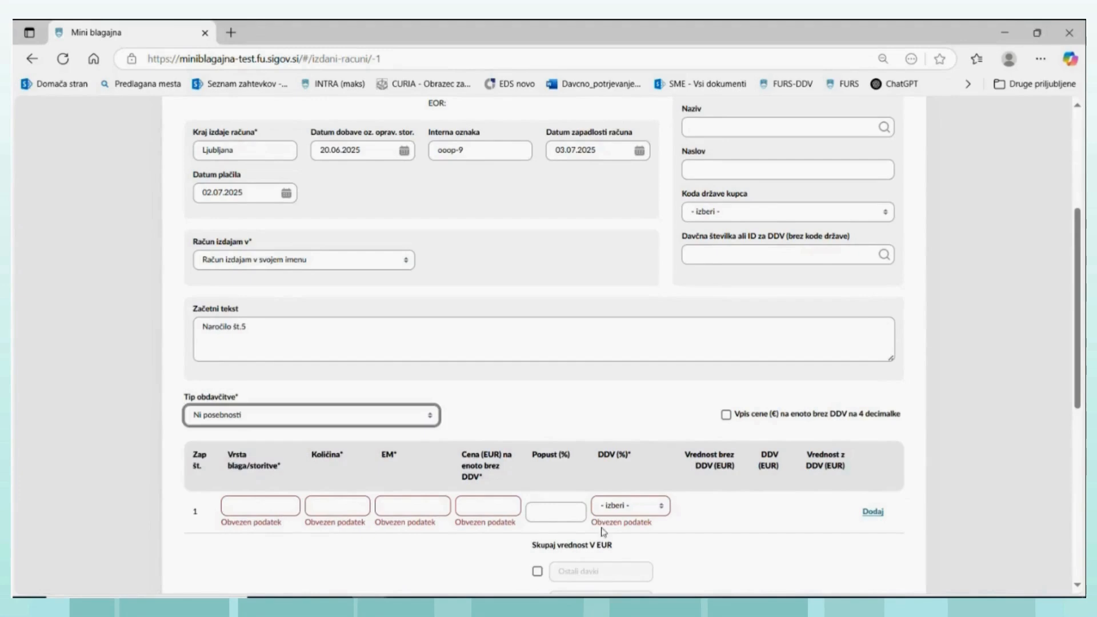
# - Fill in the first invoice line with knjiga as the item, quantity 5, unit kom and a unit price of 42 EUR without DDV
pyautogui.click(251, 502)
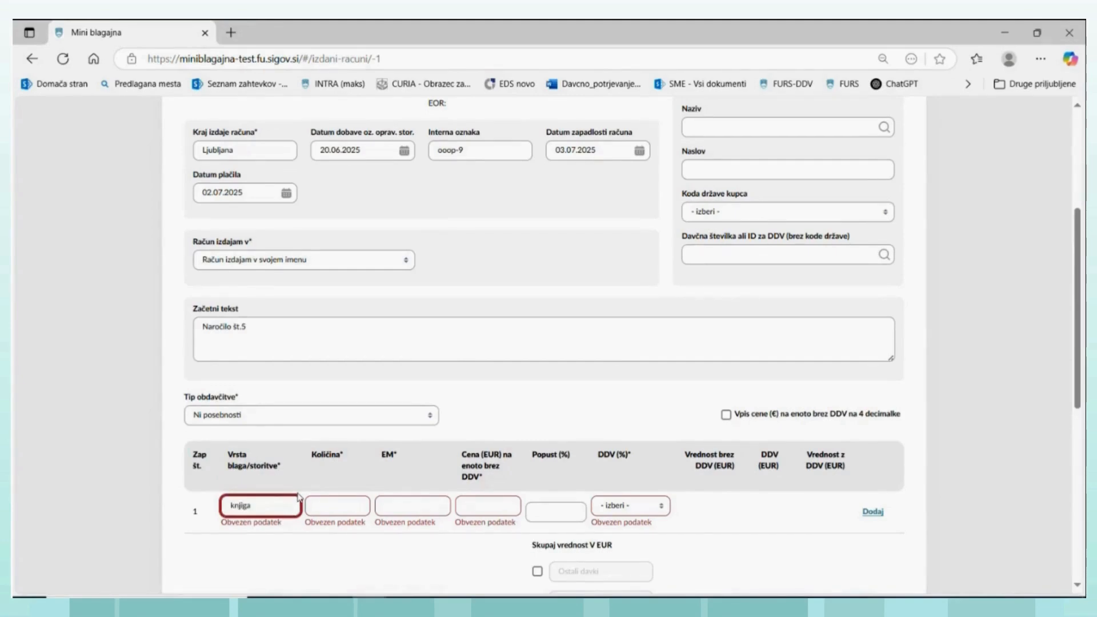
pyautogui.click(361, 505)
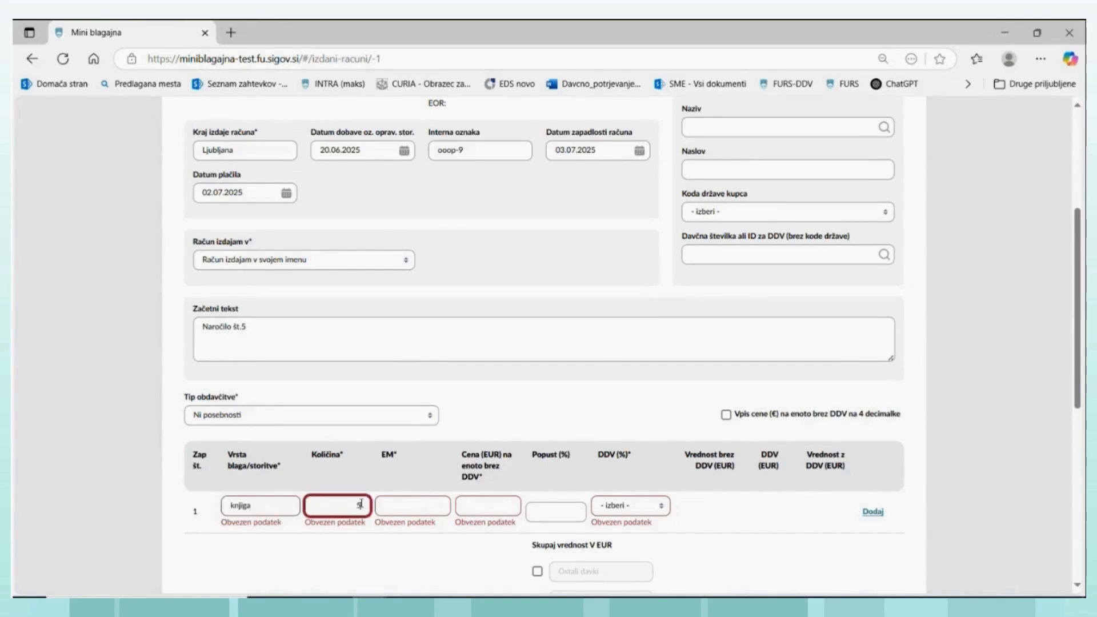
pyautogui.click(417, 503)
pyautogui.write('kom')
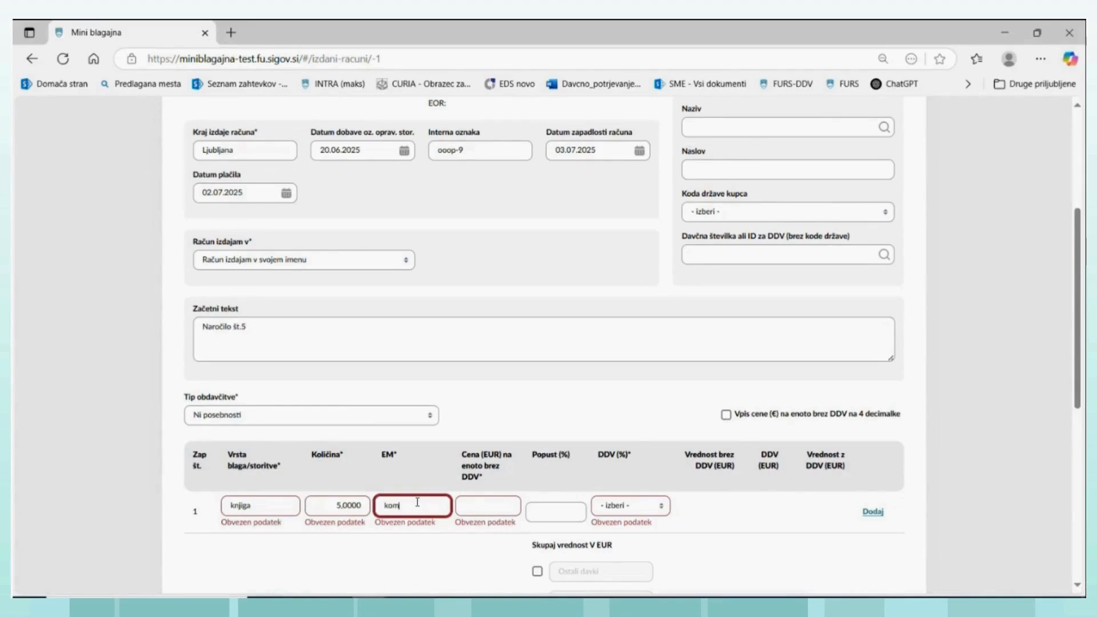
pyautogui.click(497, 498)
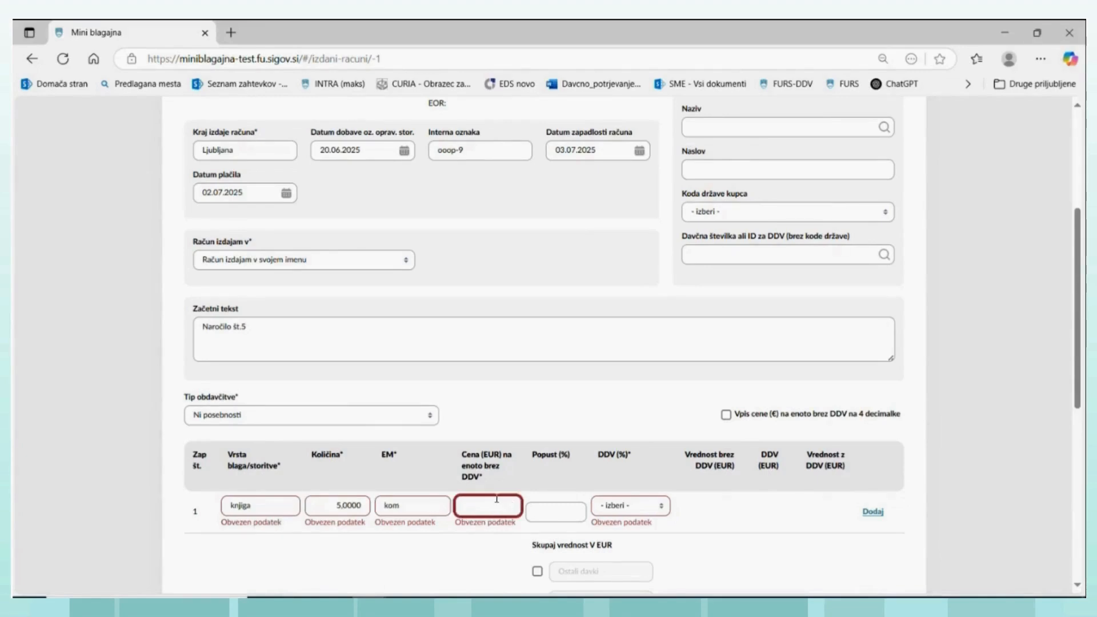
pyautogui.write('42')
# - Set the knjiga line's DDV to oproščeno and save the invoice as a draft
pyautogui.click(660, 506)
pyautogui.click(660, 506)
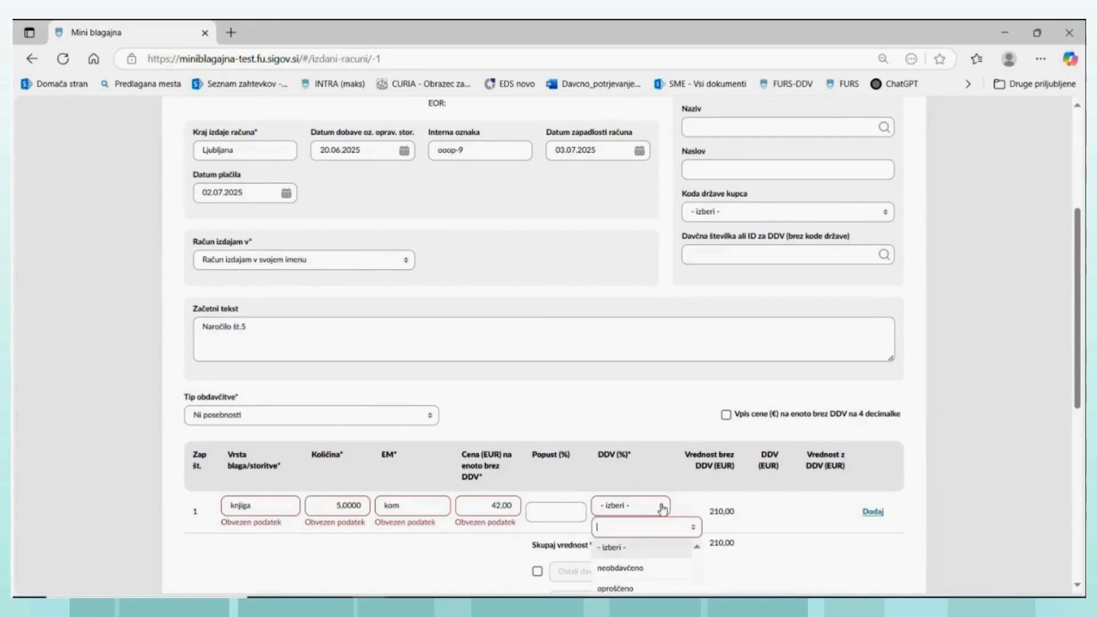
pyautogui.click(627, 590)
pyautogui.scroll(-1, 419, 526)
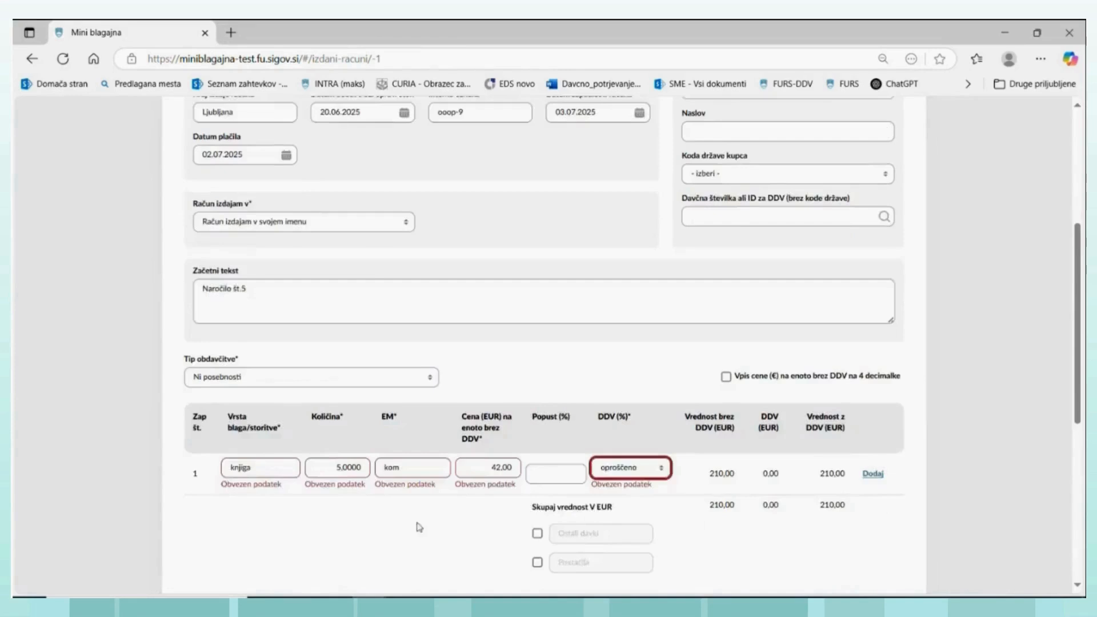
pyautogui.scroll(-2, 400, 524)
pyautogui.scroll(-1, 332, 492)
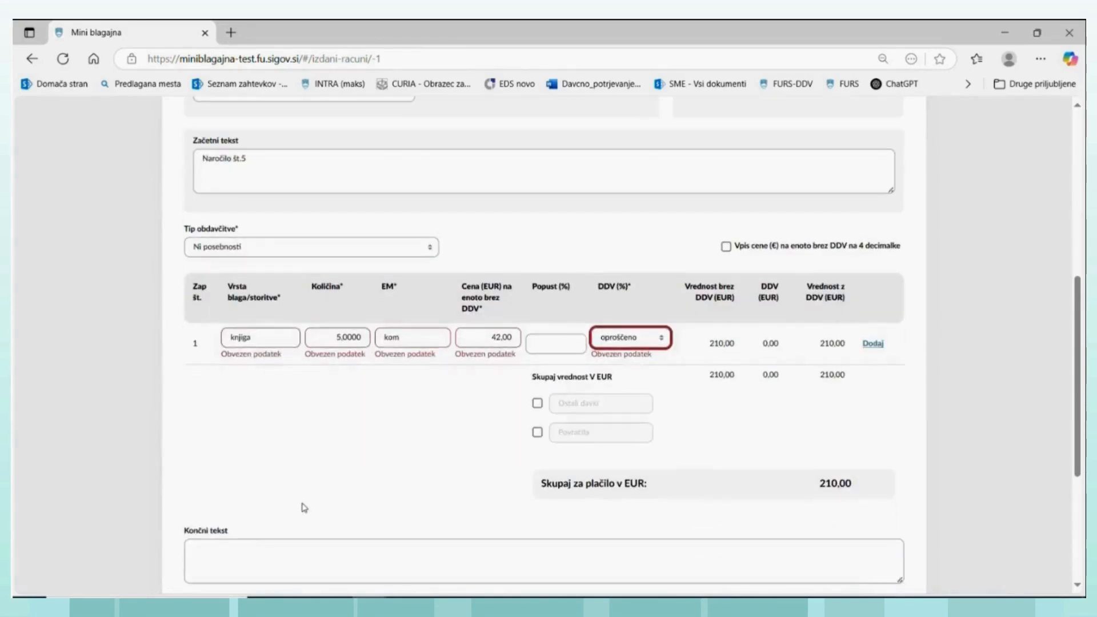
pyautogui.scroll(-1, 305, 507)
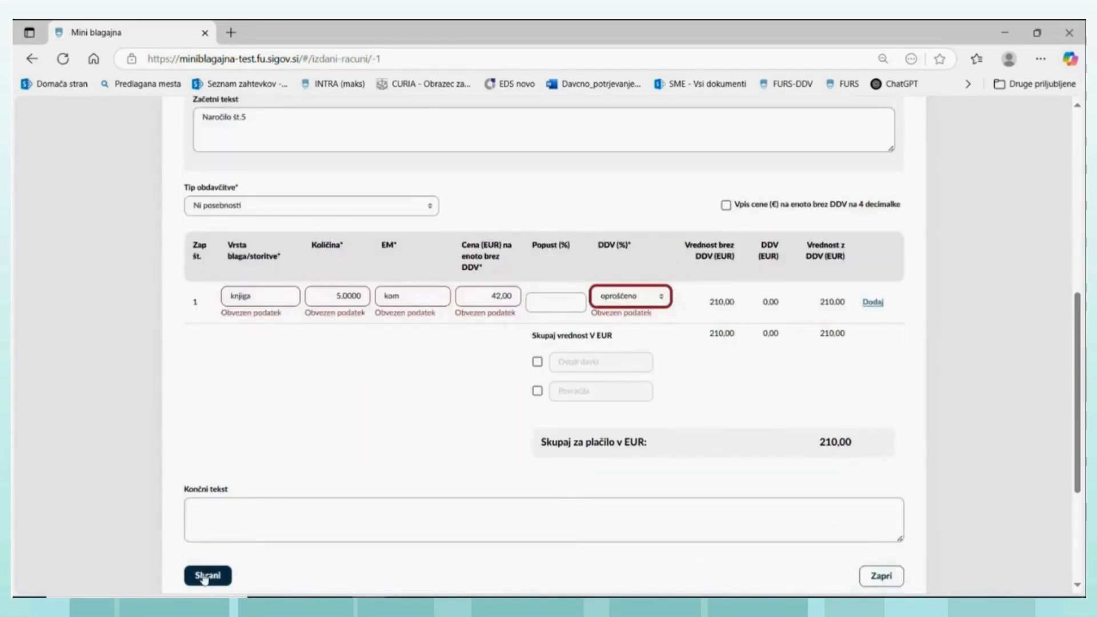
pyautogui.click(205, 575)
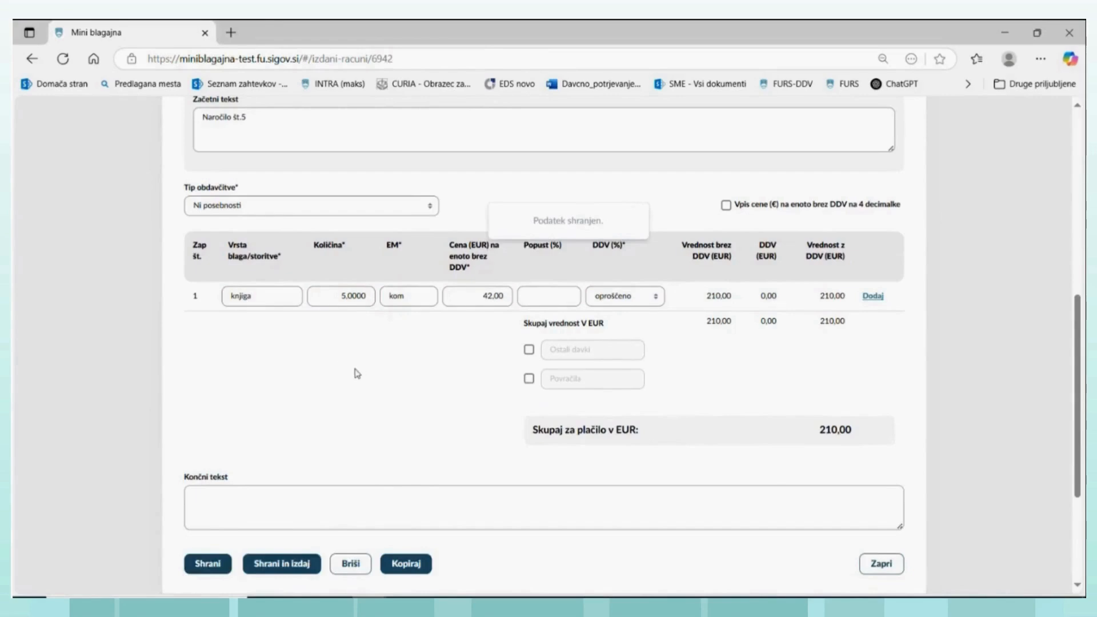
# - Enter "Oproščeno obračunavanja DDV po prvem odstavku 94. člena ZDDV-1" as Končni tekst and save the invoice
pyautogui.scroll(2, 444, 416)
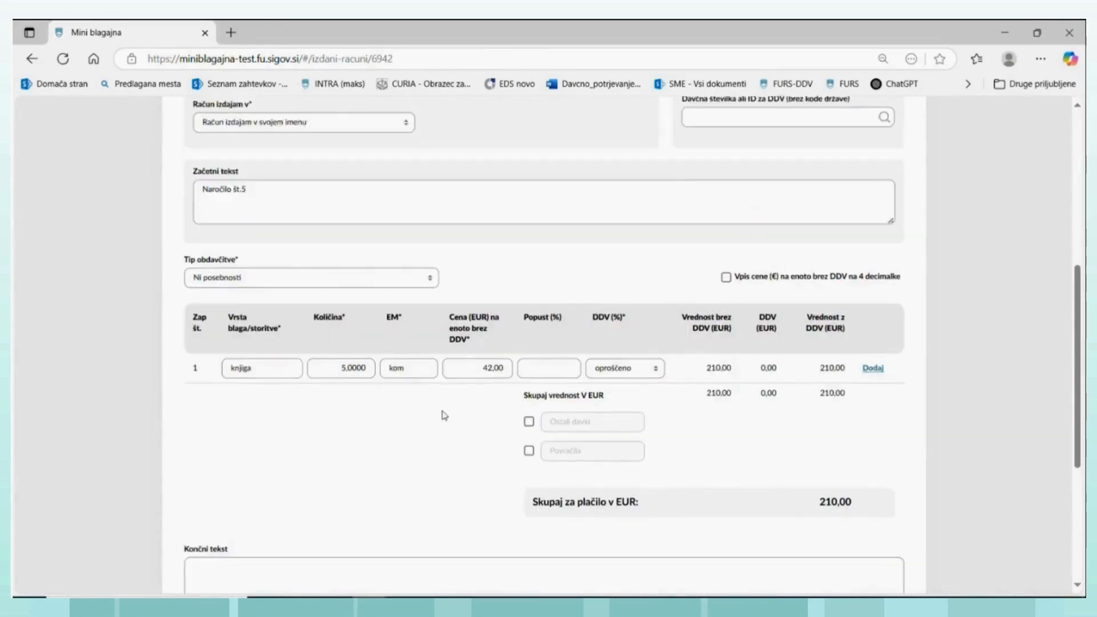
pyautogui.scroll(2, 444, 415)
pyautogui.scroll(-5, 301, 333)
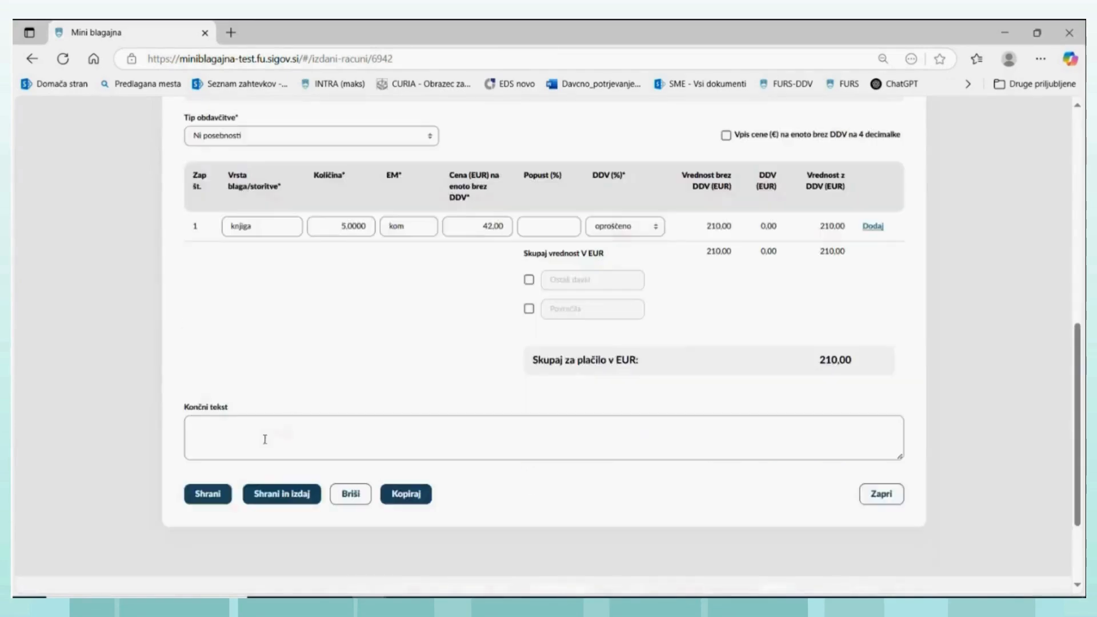
pyautogui.click(247, 434)
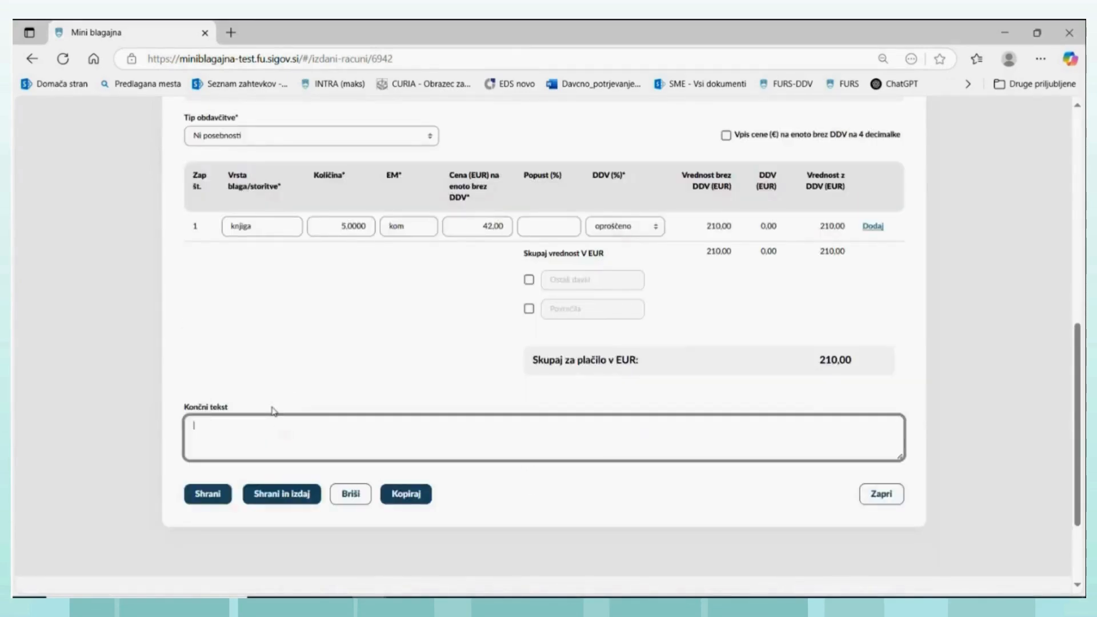
pyautogui.write('Op')
pyautogui.write('roščeno obračunavanja DDV p')
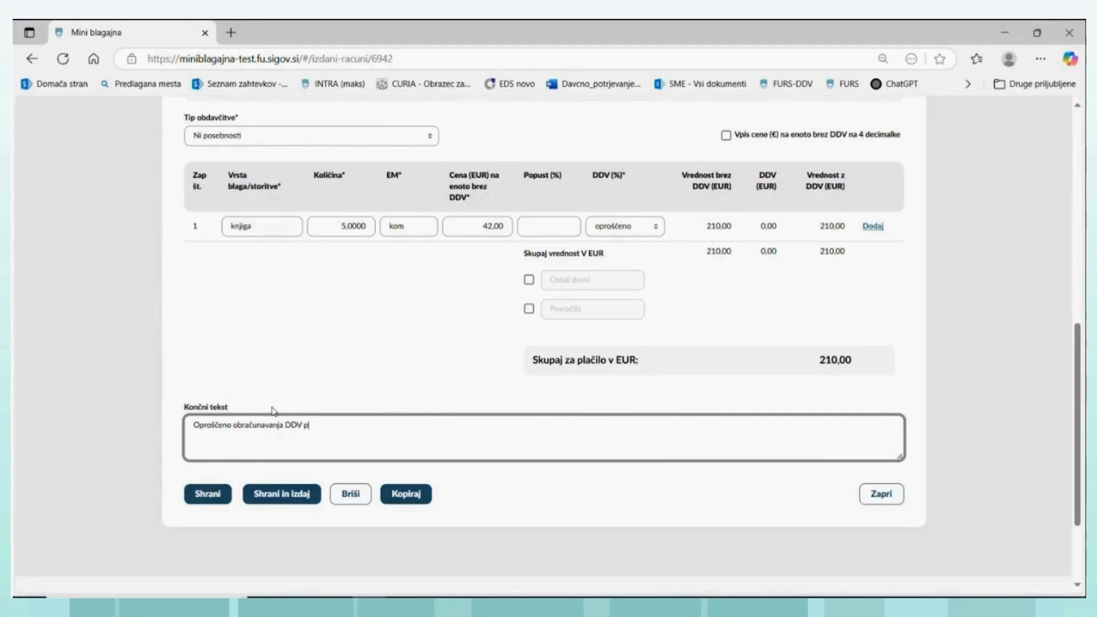
pyautogui.write('or prvem odstavku 94. člena ZDDV-1')
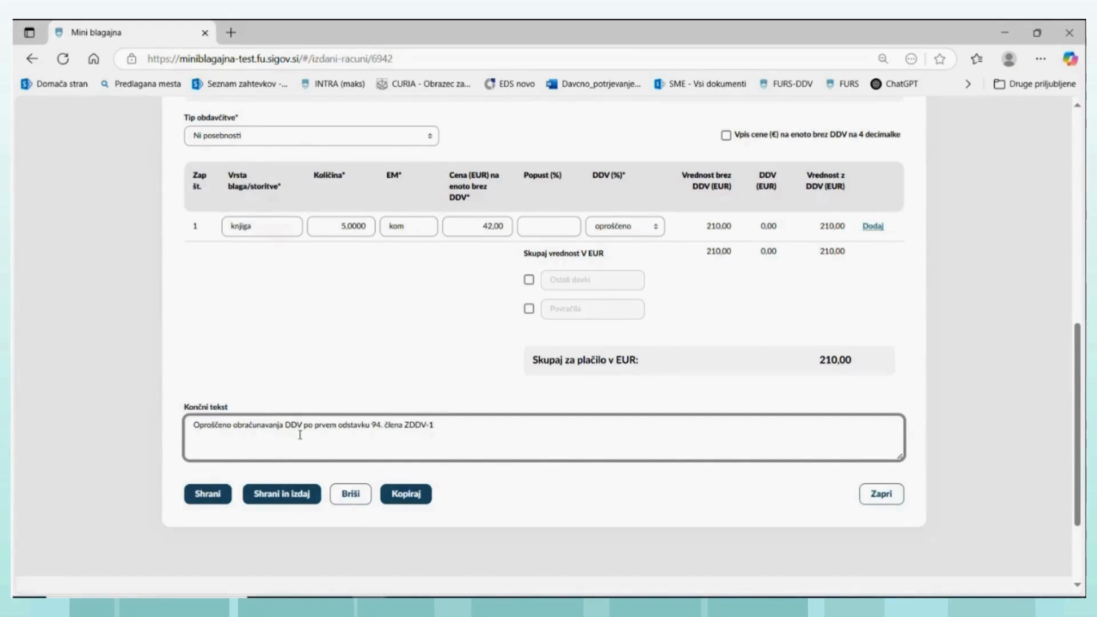
pyautogui.click(209, 495)
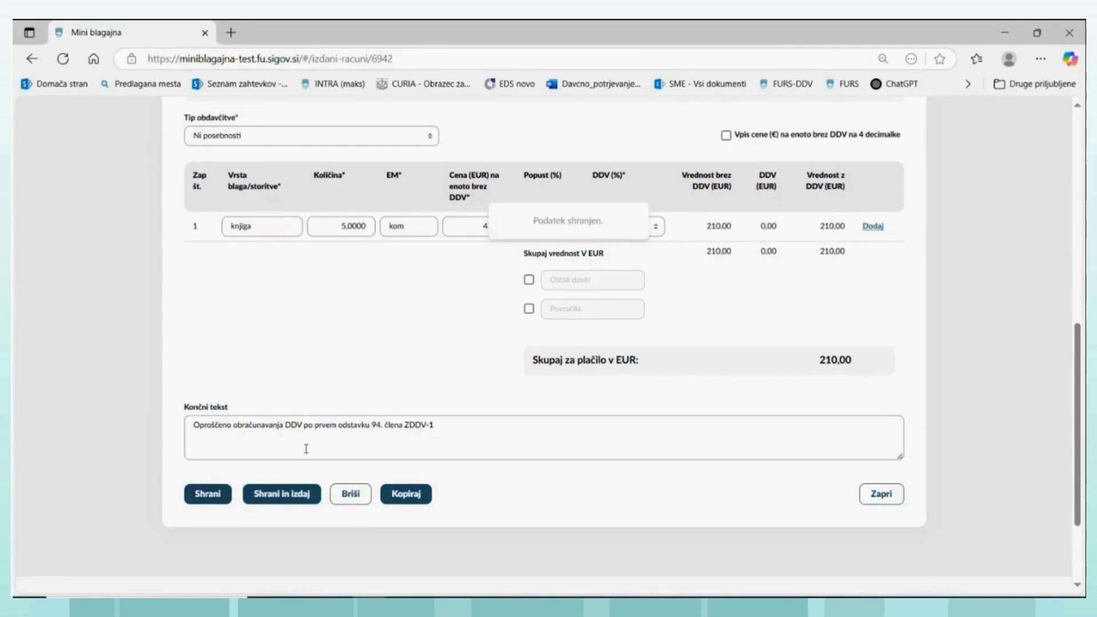
# - Try Račun s pavšalnim nadomestilom as Tip obdavčitve and check which DDV options the knjiga line offers
pyautogui.scroll(5, 406, 394)
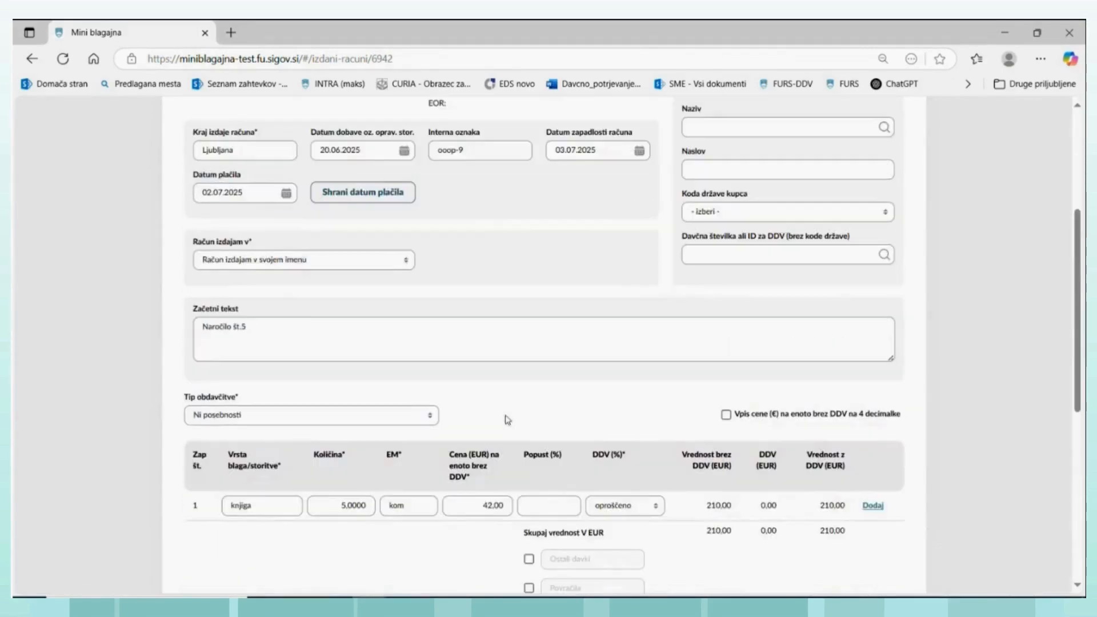
pyautogui.scroll(4, 463, 420)
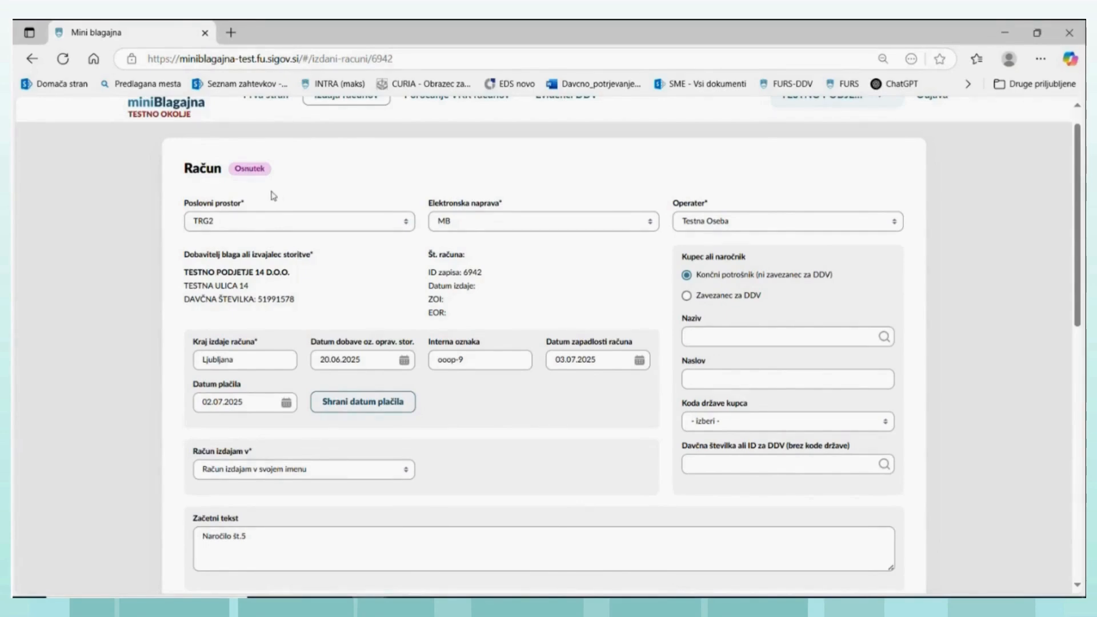
pyautogui.scroll(-1, 309, 291)
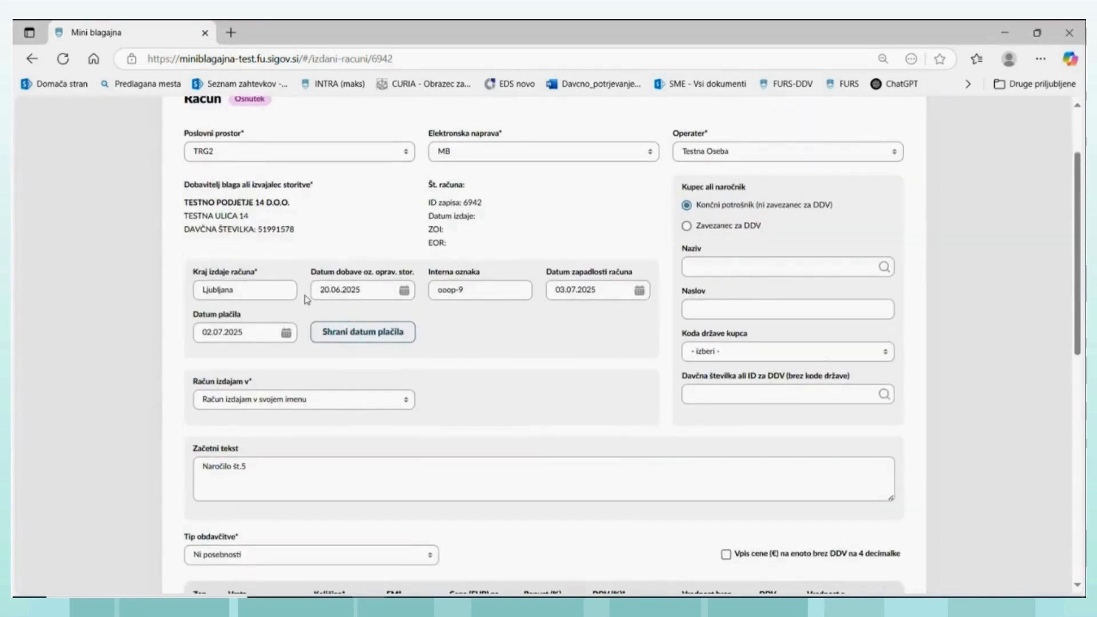
pyautogui.scroll(-3, 306, 299)
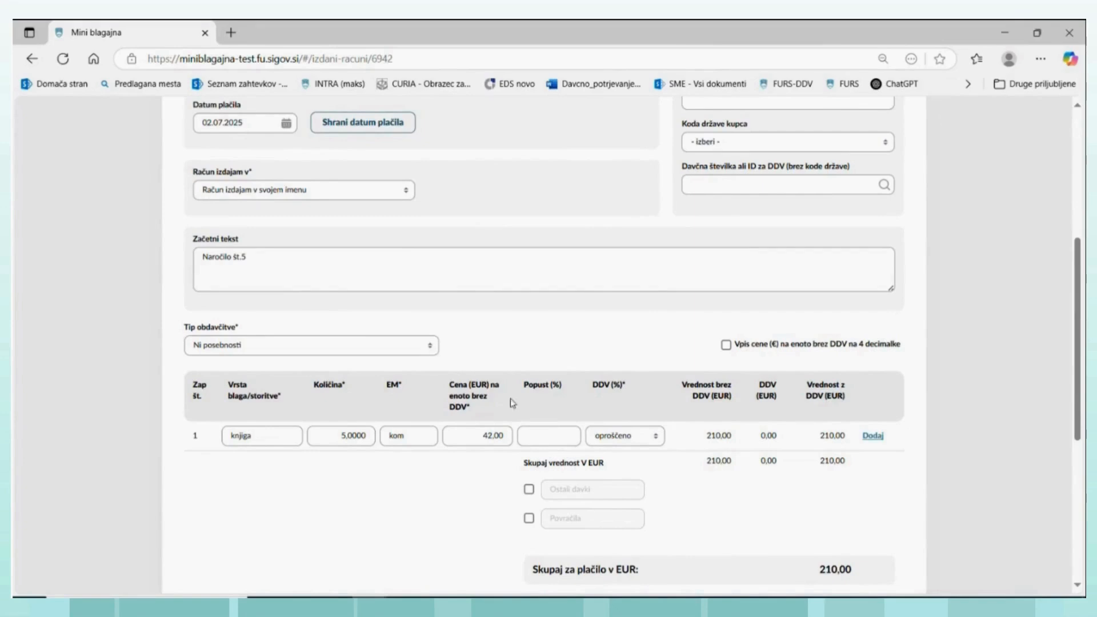
pyautogui.click(430, 349)
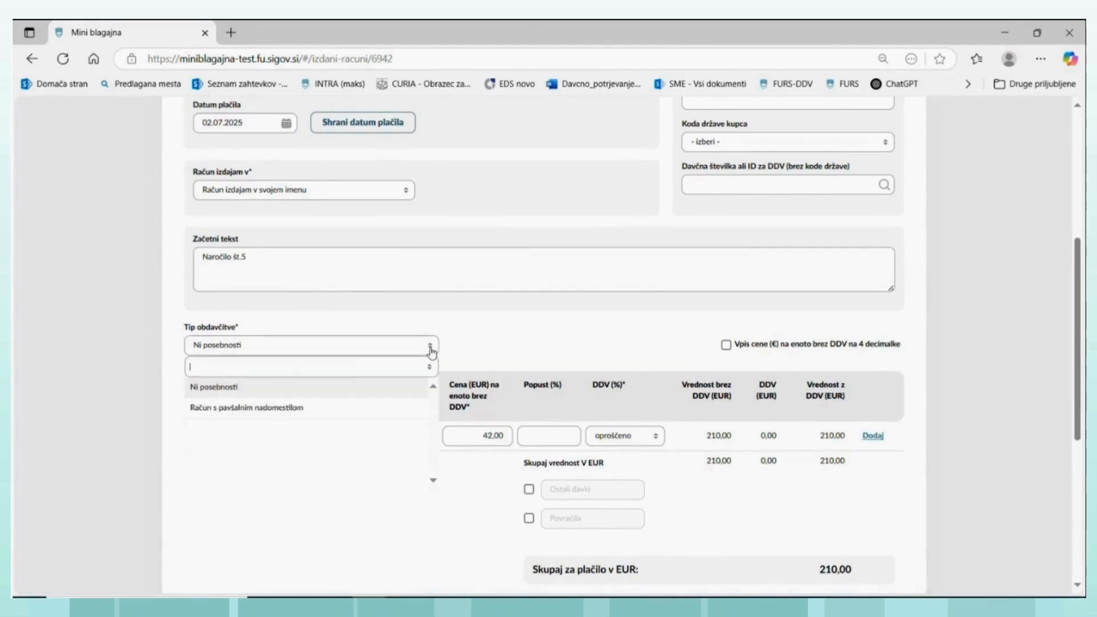
pyautogui.click(273, 414)
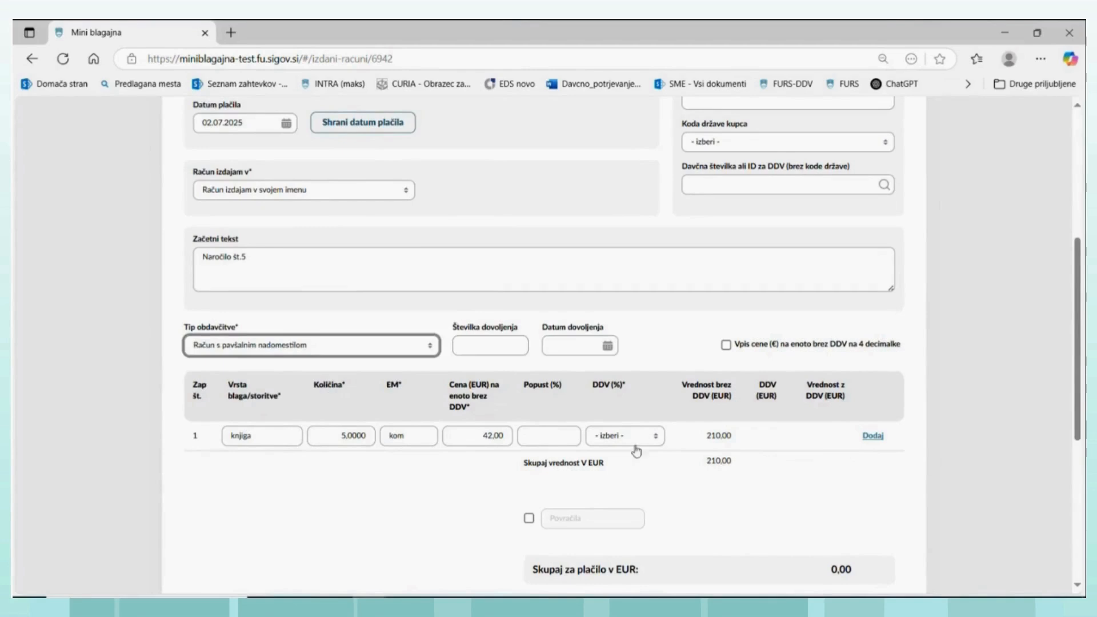
pyautogui.click(654, 443)
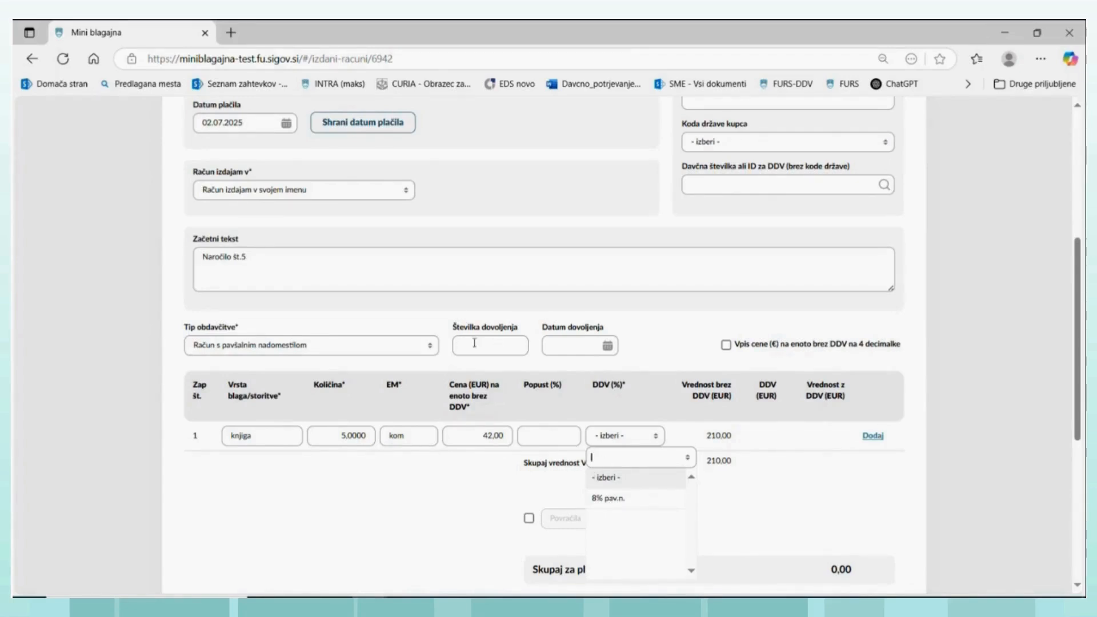
# - Return Tip obdavčitve to Ni posebnosti and select oproščeno as the knjiga line's DDV again
pyautogui.click(429, 350)
pyautogui.click(428, 350)
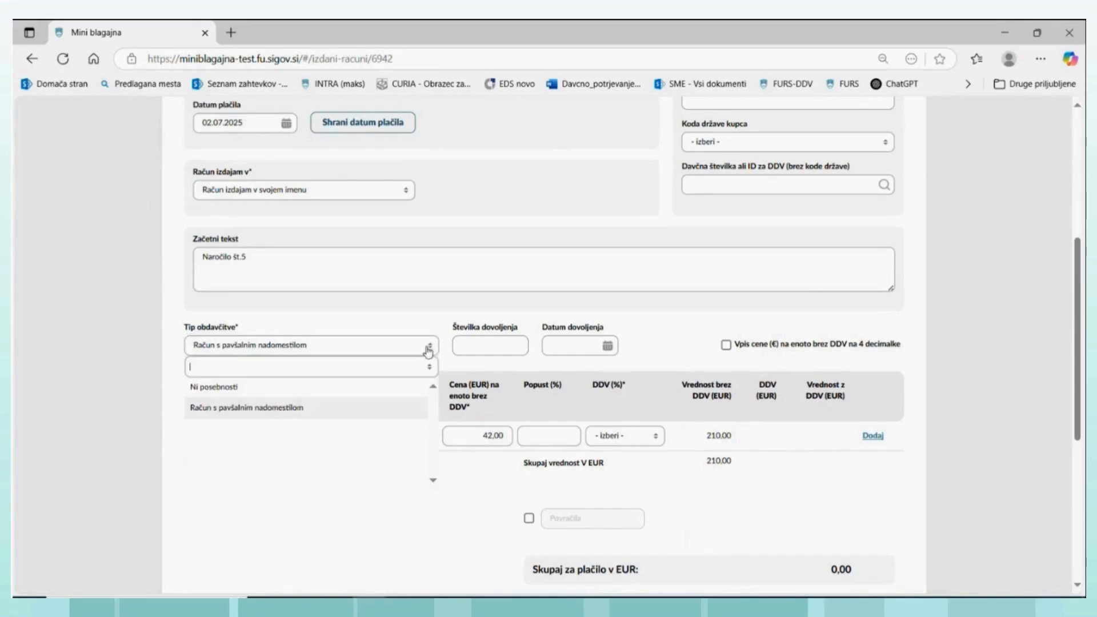
pyautogui.click(237, 386)
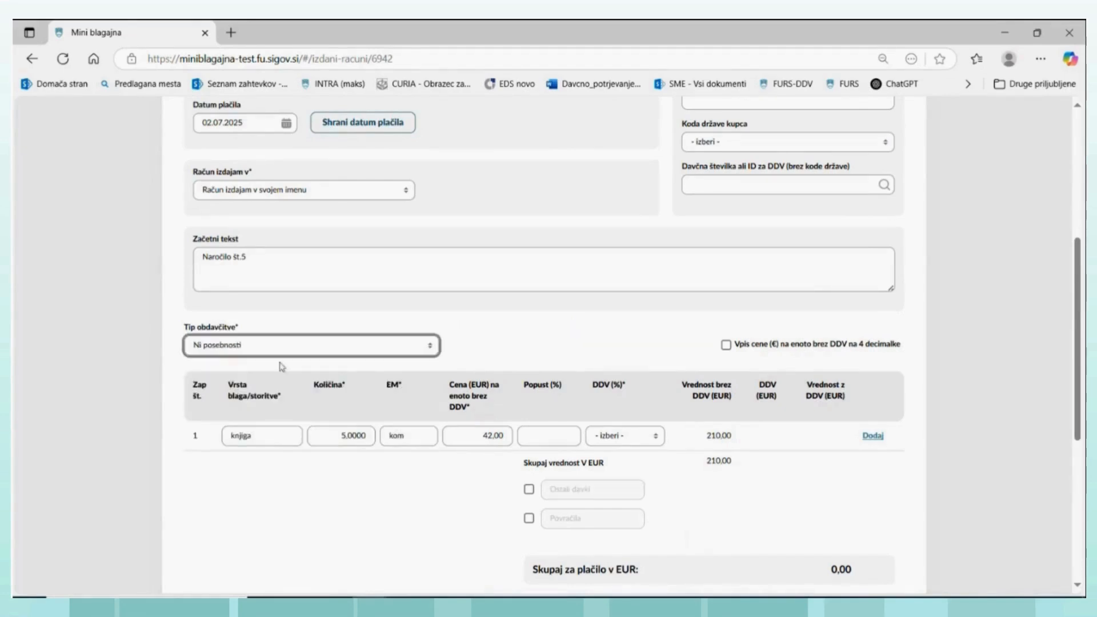
pyautogui.click(653, 440)
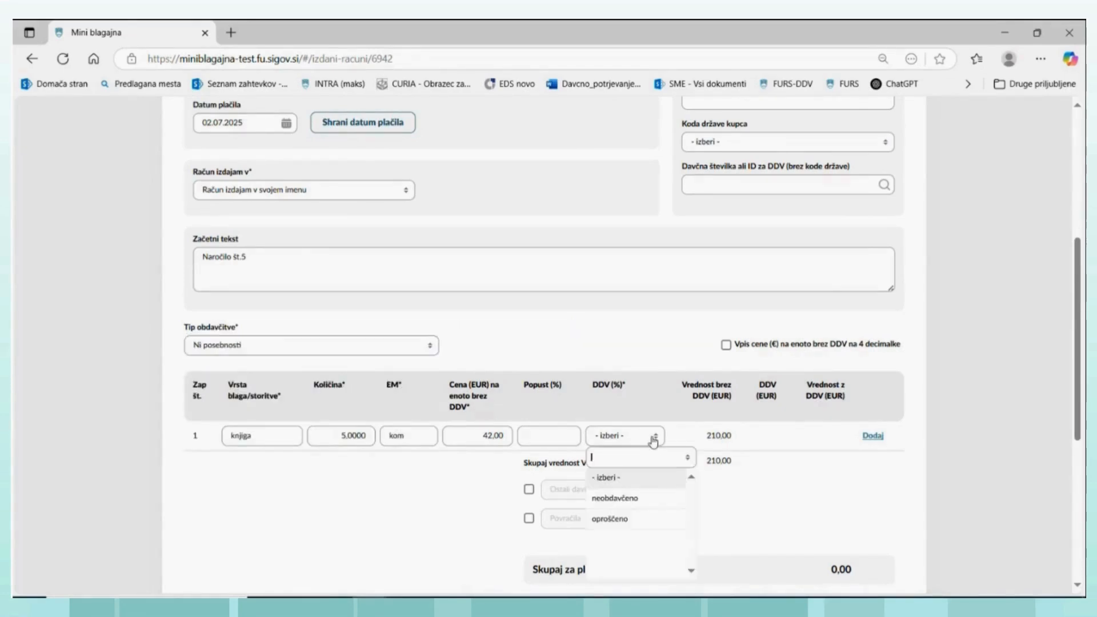
pyautogui.click(615, 519)
# - Check the completed draft once more, then save and issue the invoice
pyautogui.scroll(-5, 437, 401)
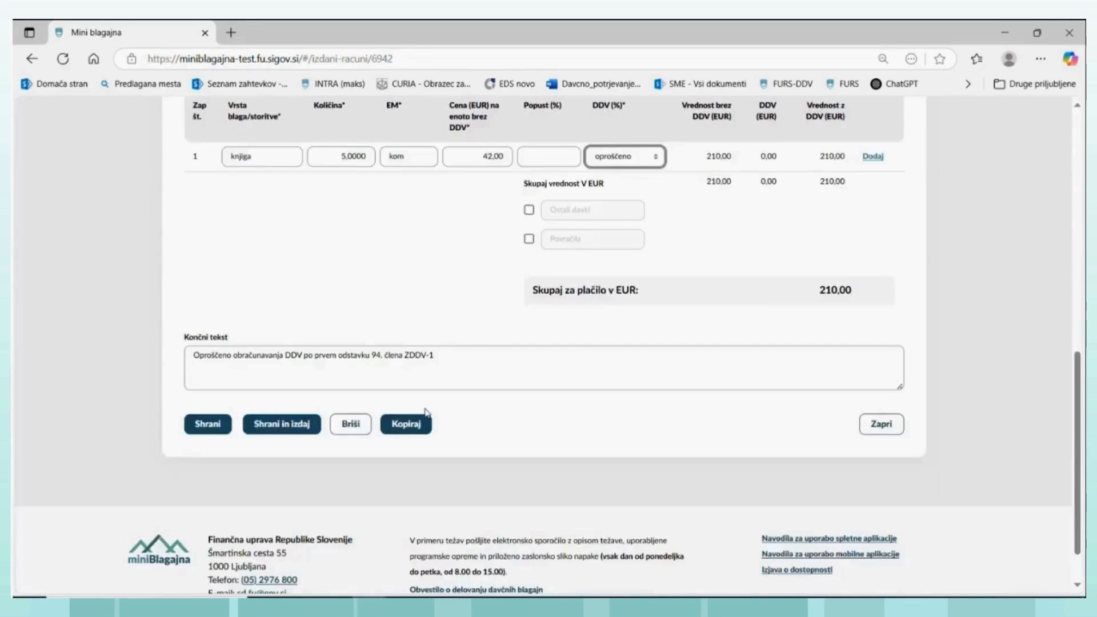
pyautogui.scroll(5, 425, 411)
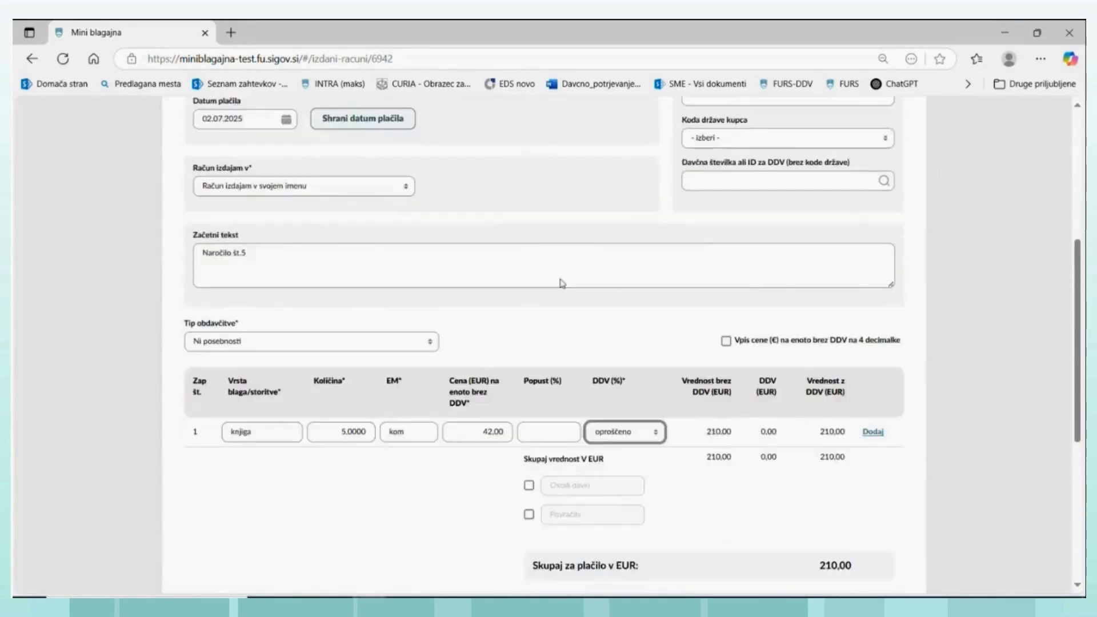
pyautogui.scroll(-3, 561, 283)
pyautogui.scroll(5, 568, 265)
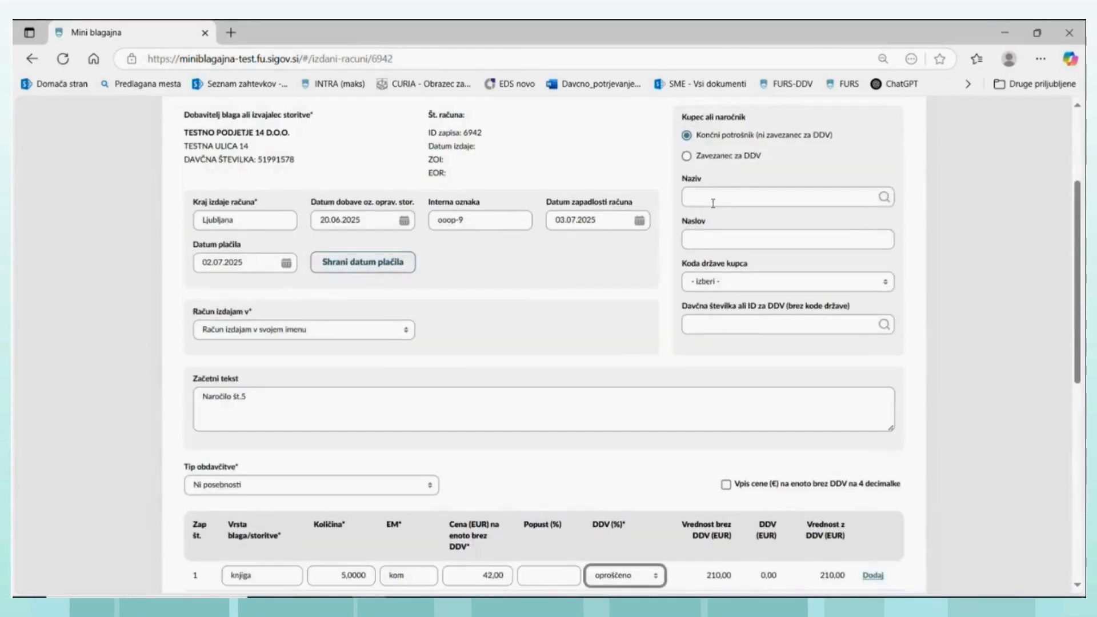
pyautogui.scroll(-7, 571, 294)
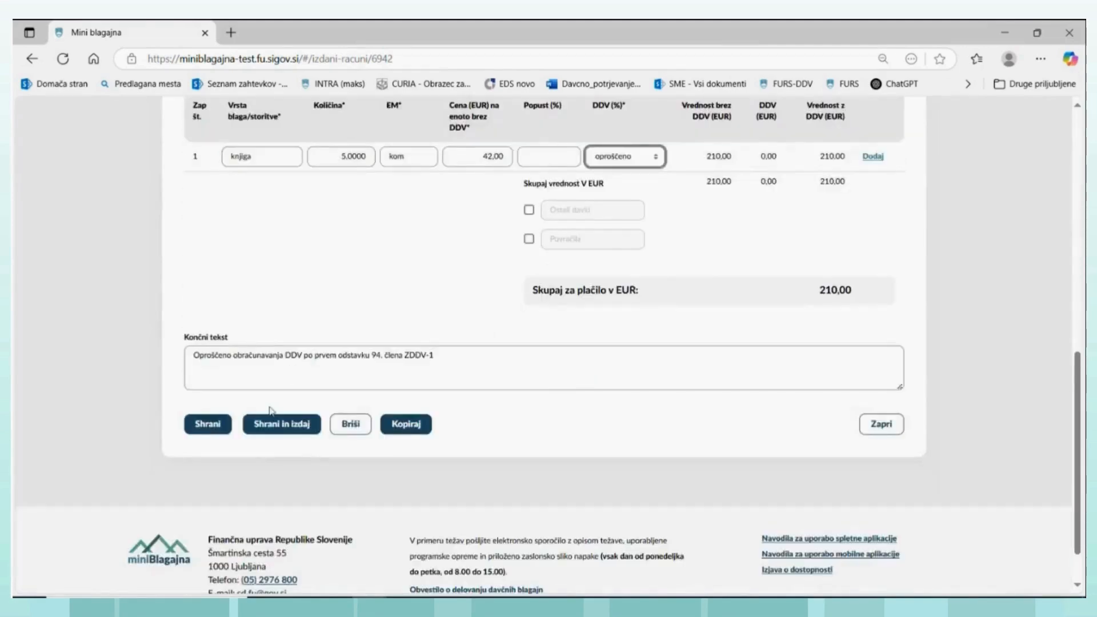
pyautogui.click(271, 427)
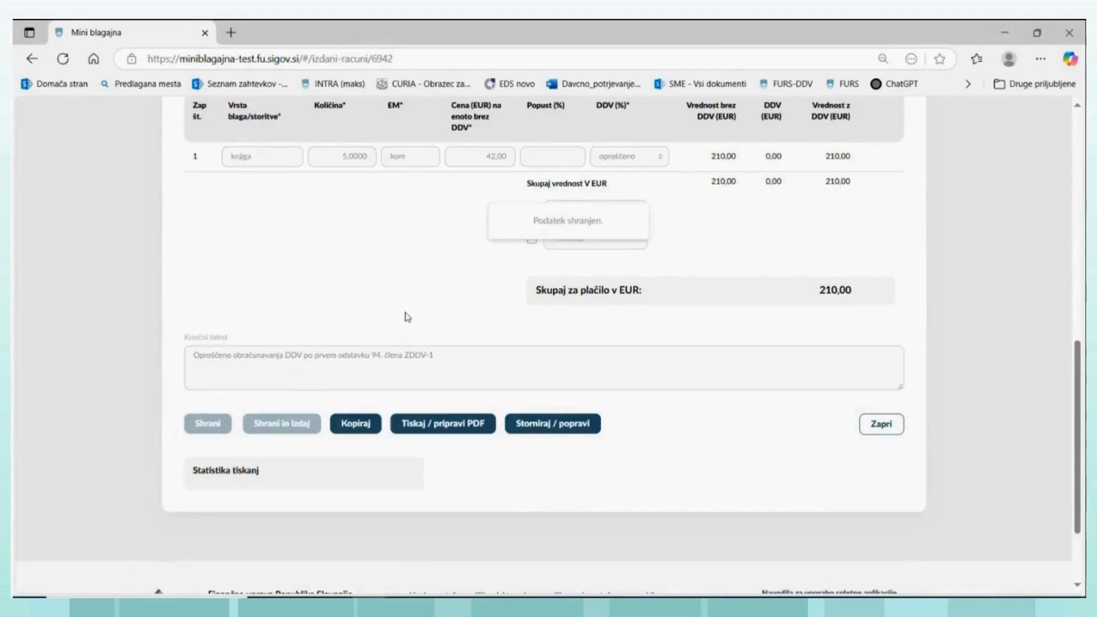
# - Review the issued invoice's details and prepare its PDF
pyautogui.scroll(1, 406, 320)
pyautogui.scroll(7, 404, 308)
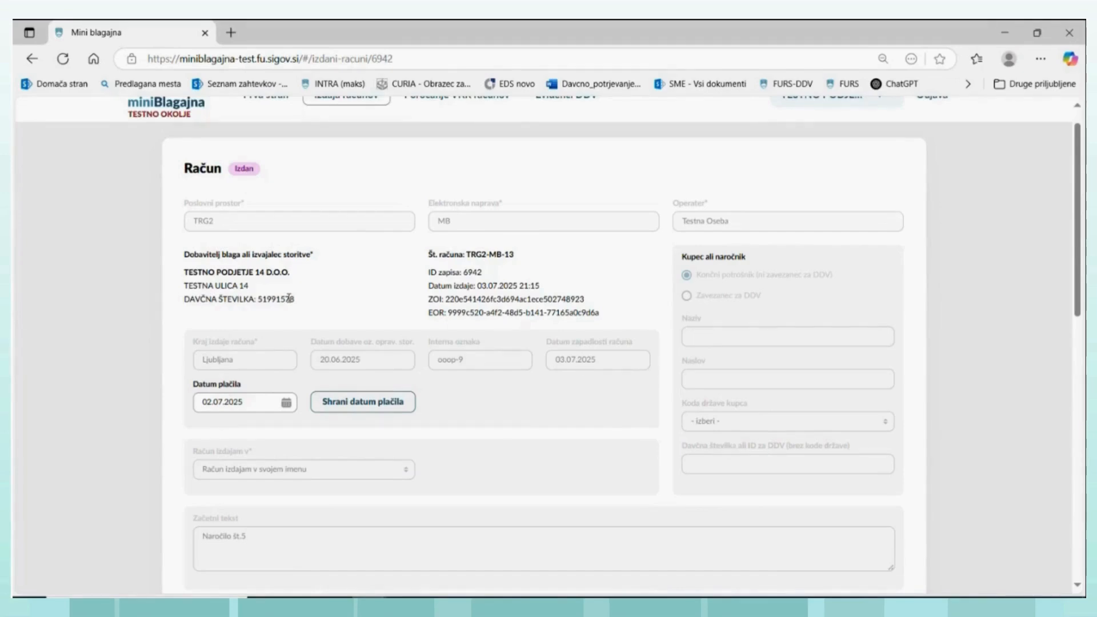
pyautogui.scroll(-4, 335, 314)
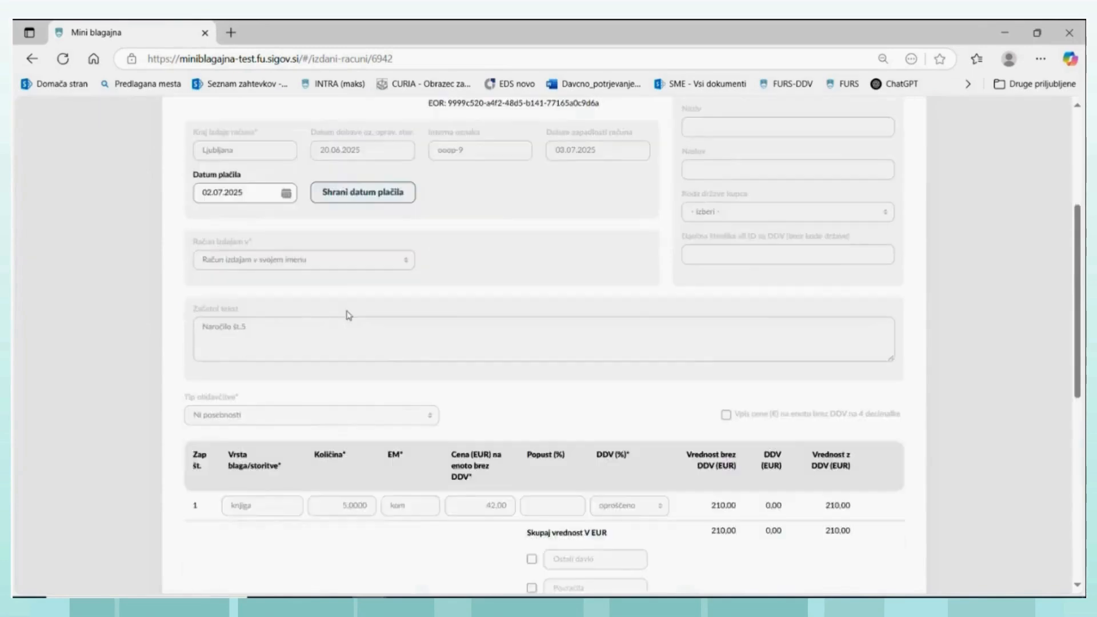
pyautogui.scroll(5, 347, 313)
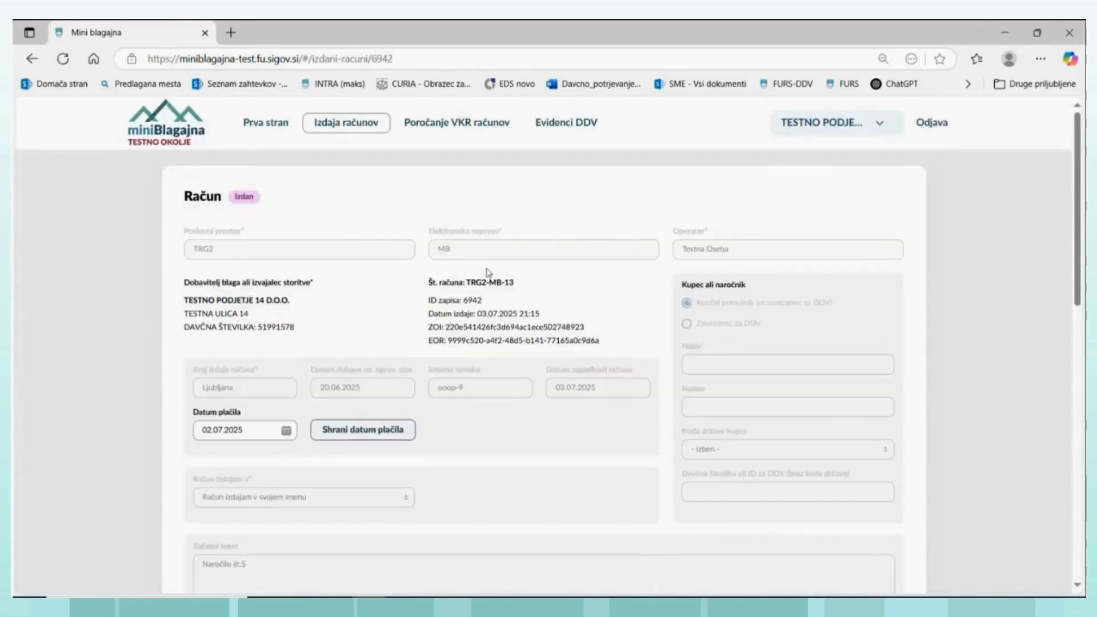
pyautogui.scroll(-4, 409, 303)
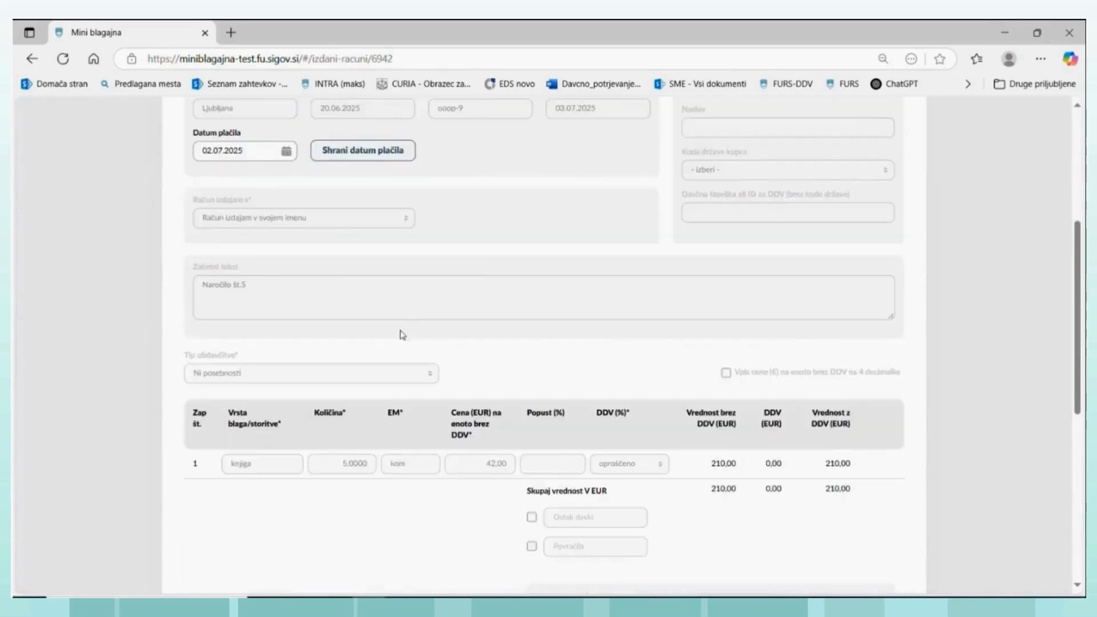
pyautogui.scroll(-3, 402, 337)
pyautogui.click(445, 526)
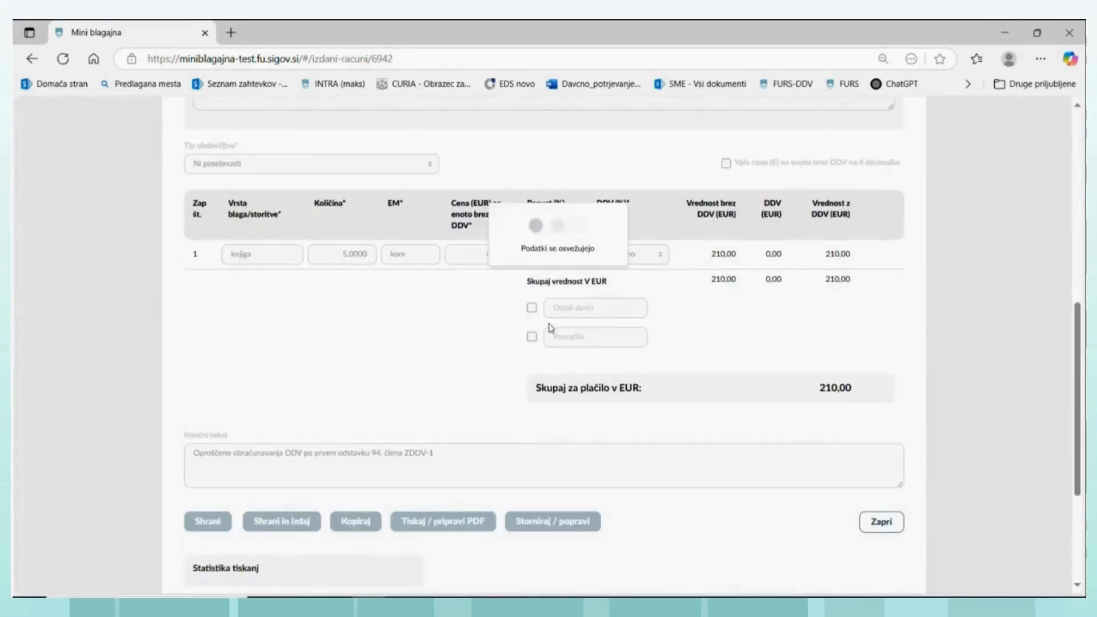
# - Open the downloaded PDF of the issued invoice
pyautogui.scroll(2, 694, 248)
pyautogui.scroll(5, 695, 248)
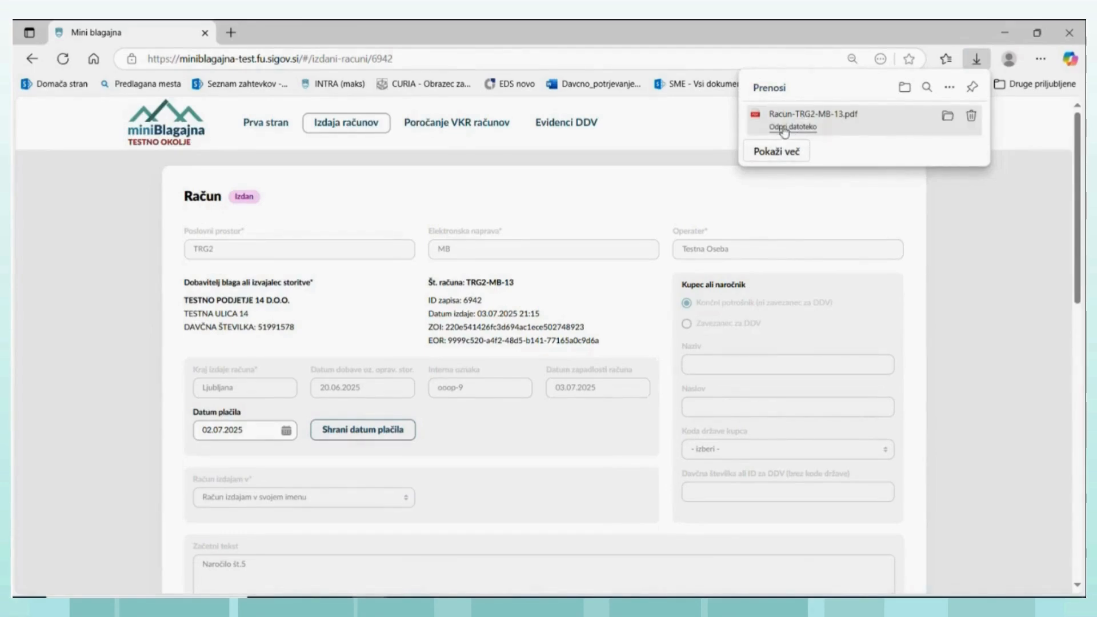
pyautogui.click(784, 130)
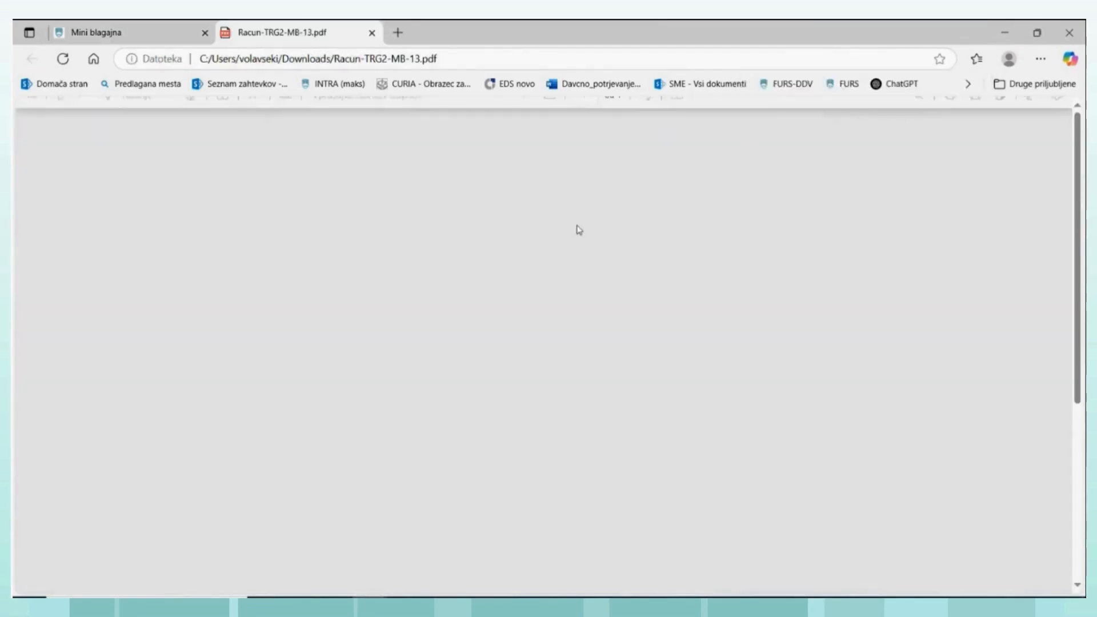
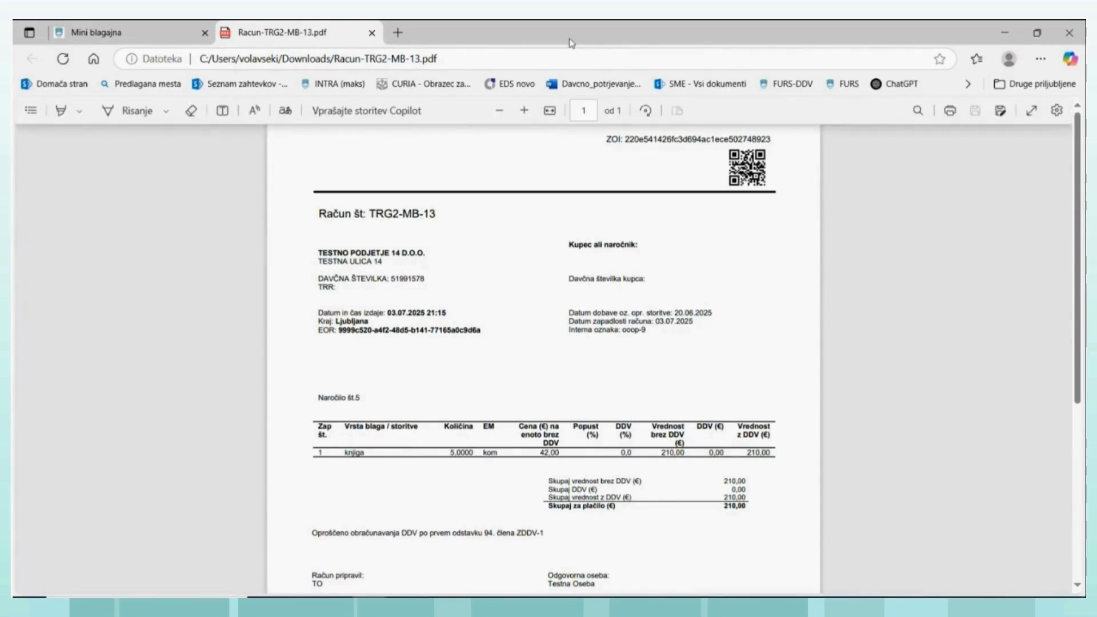
# - Close the invoice PDF and look through the issued invoices listed in Evidenca obračunanega DDV
pyautogui.click(372, 32)
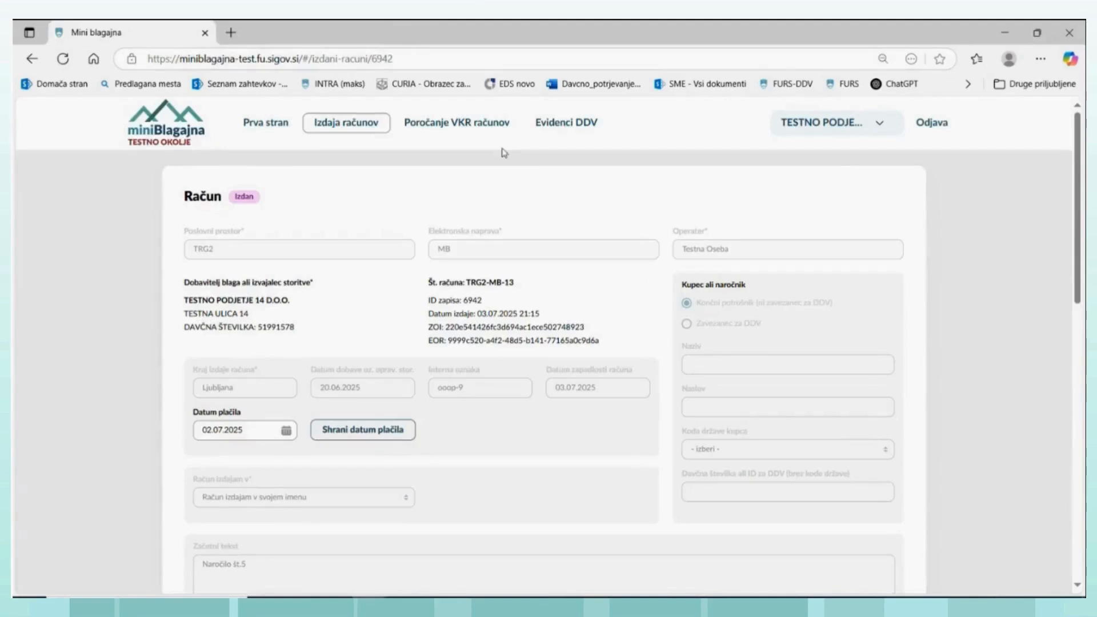
pyautogui.click(554, 130)
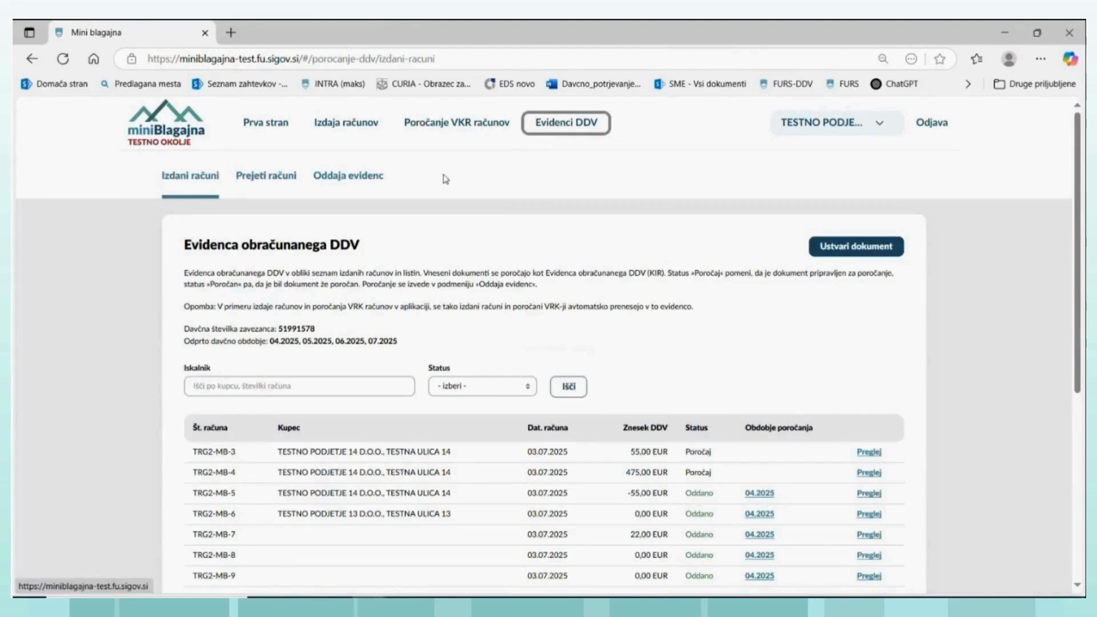
pyautogui.click(199, 177)
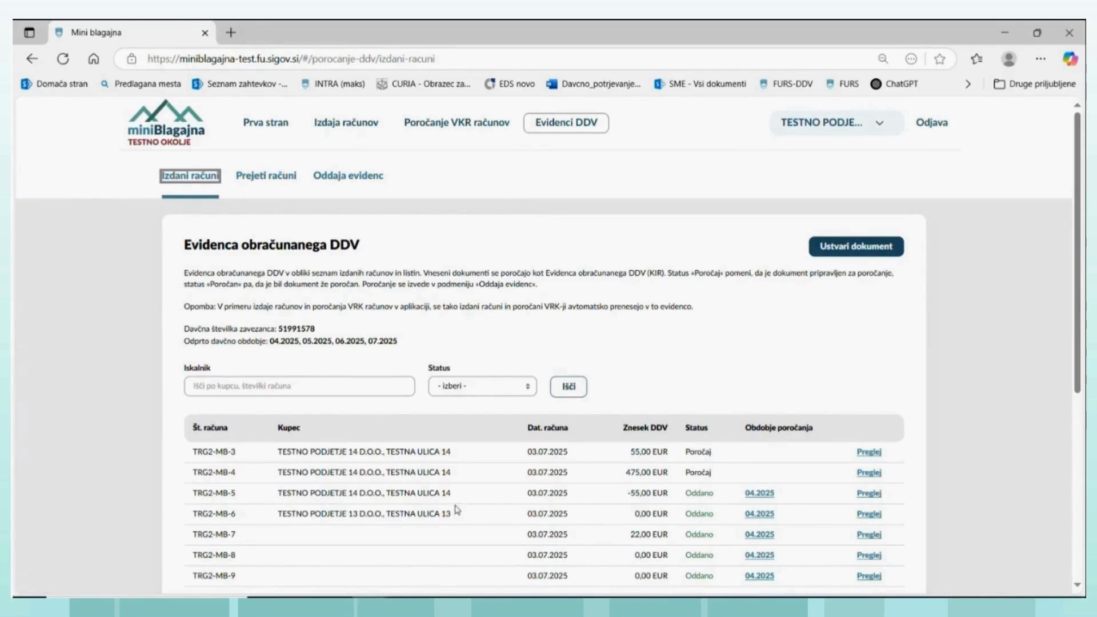
pyautogui.scroll(-5, 457, 510)
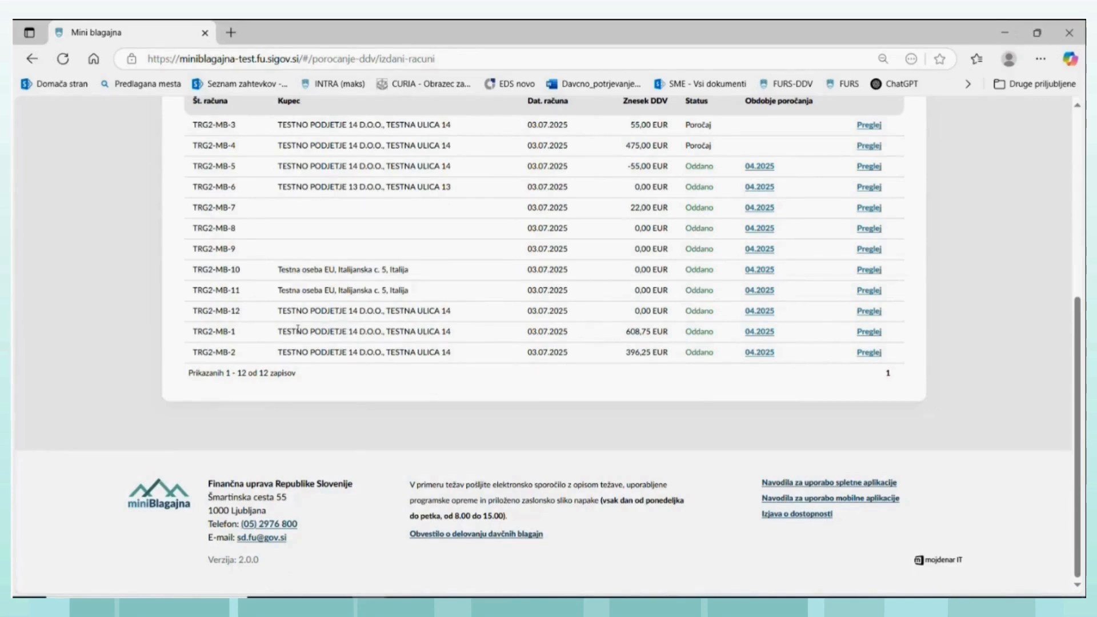
pyautogui.scroll(3, 314, 310)
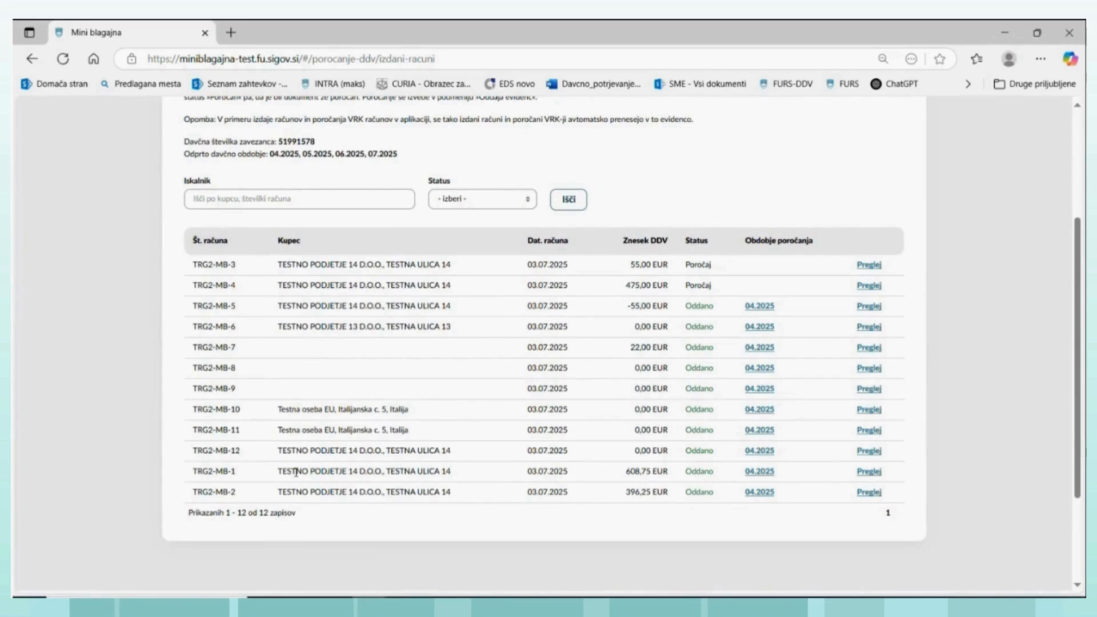
pyautogui.scroll(4, 279, 451)
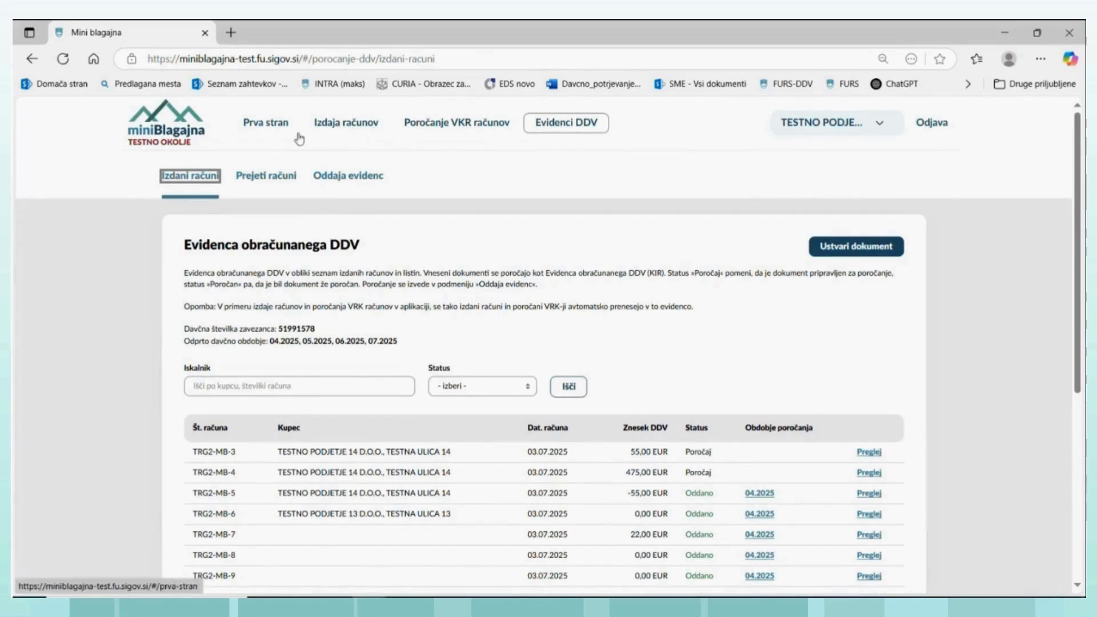
# - Open the newest issued invoice from the Izdaja računov list and review its details from header to closing text
pyautogui.click(332, 131)
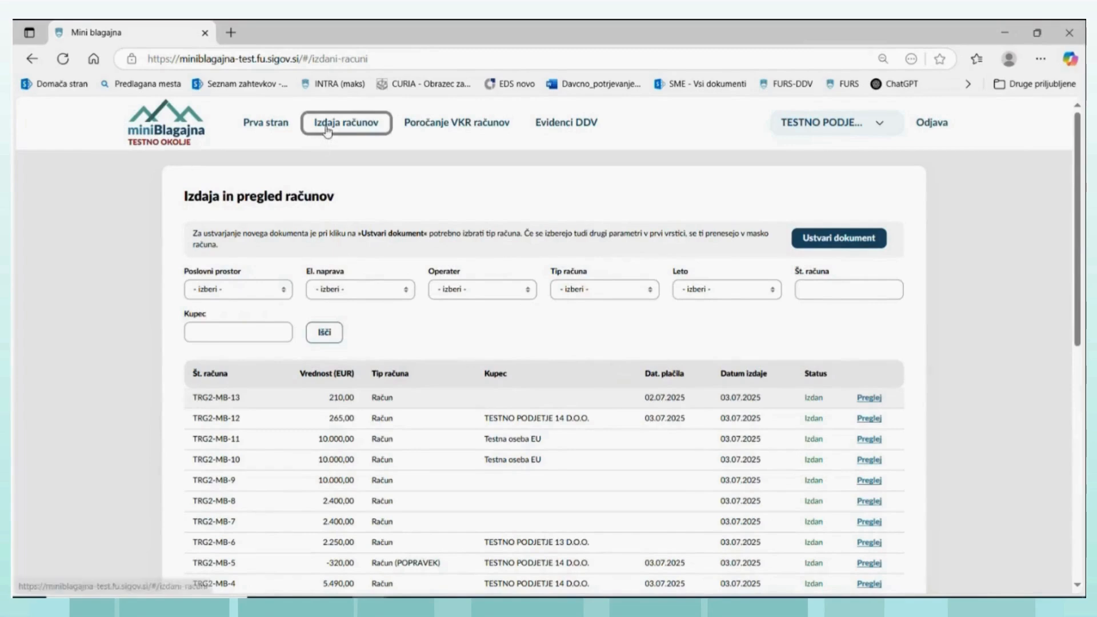
pyautogui.click(868, 399)
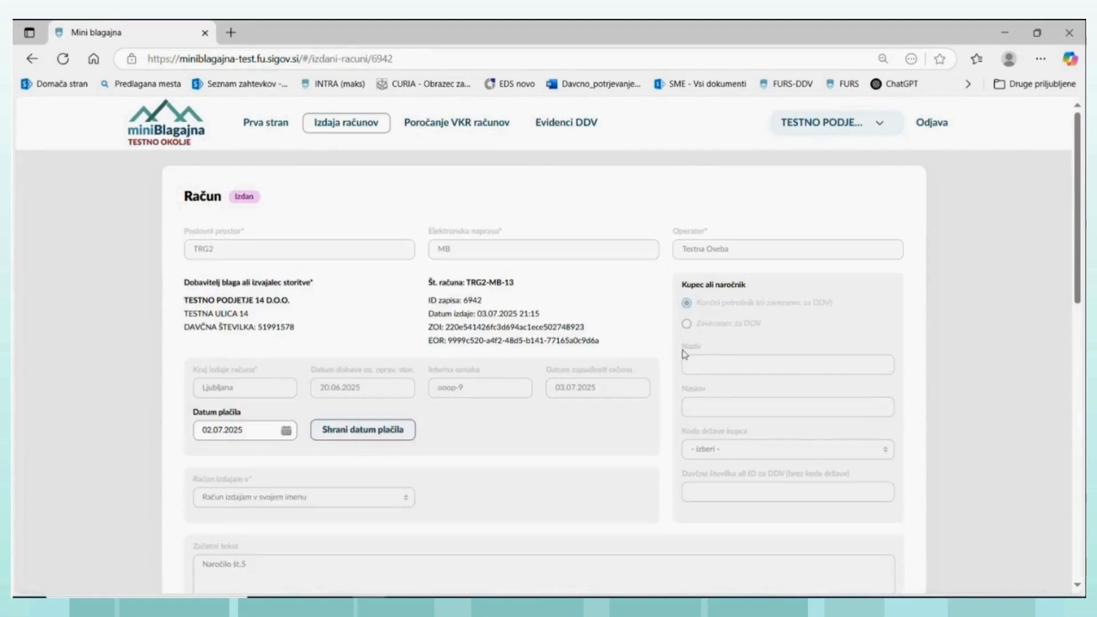
pyautogui.scroll(-10, 662, 371)
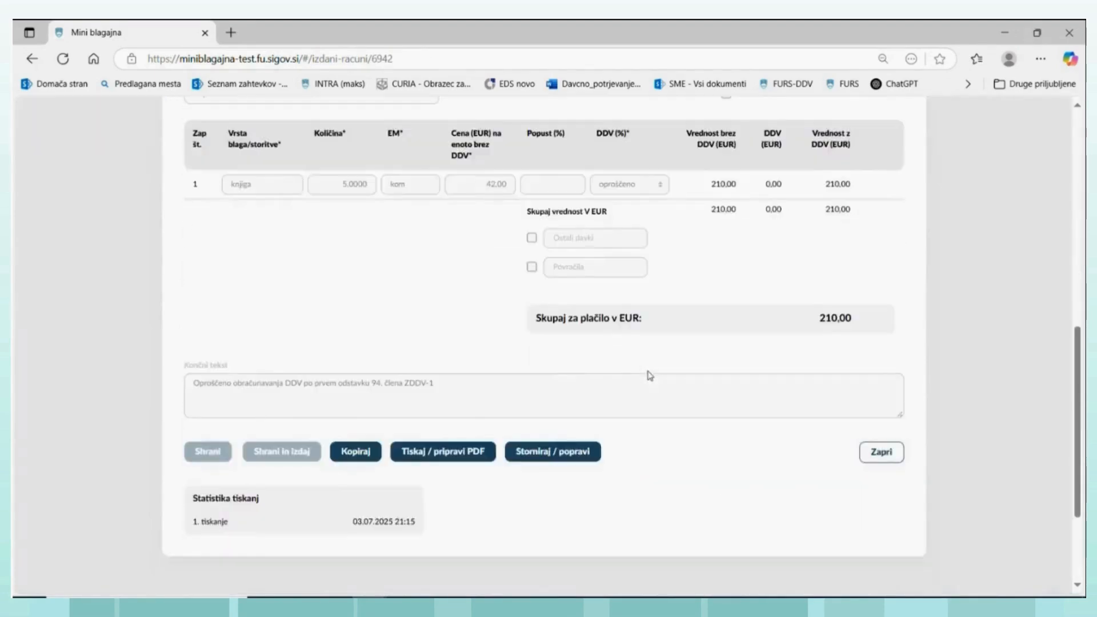
pyautogui.scroll(7, 649, 375)
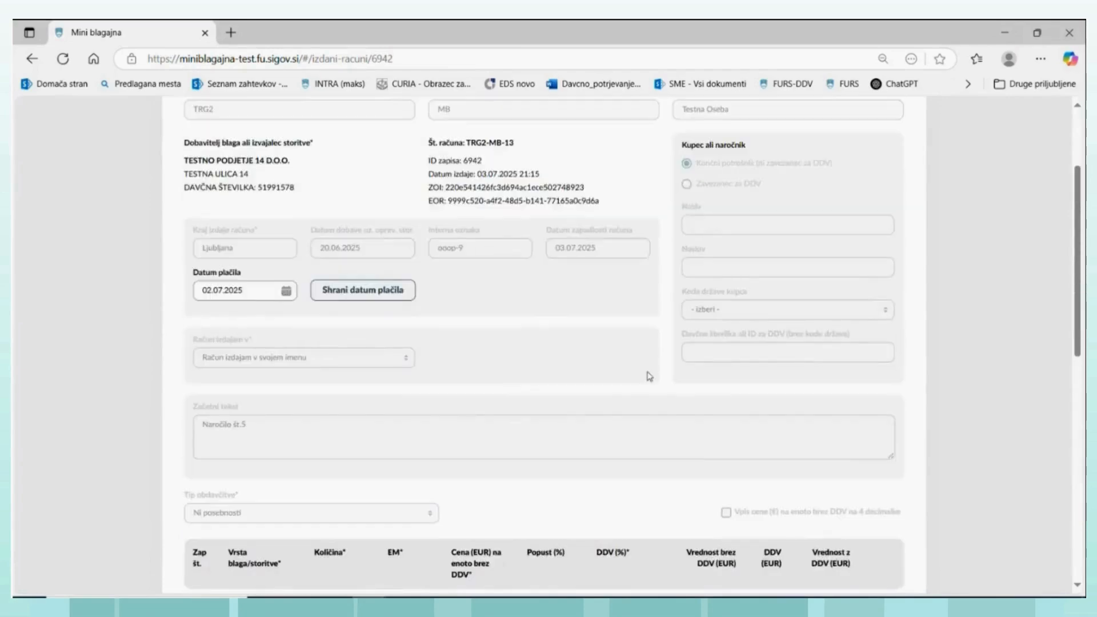
pyautogui.scroll(3, 649, 375)
pyautogui.scroll(-7, 650, 375)
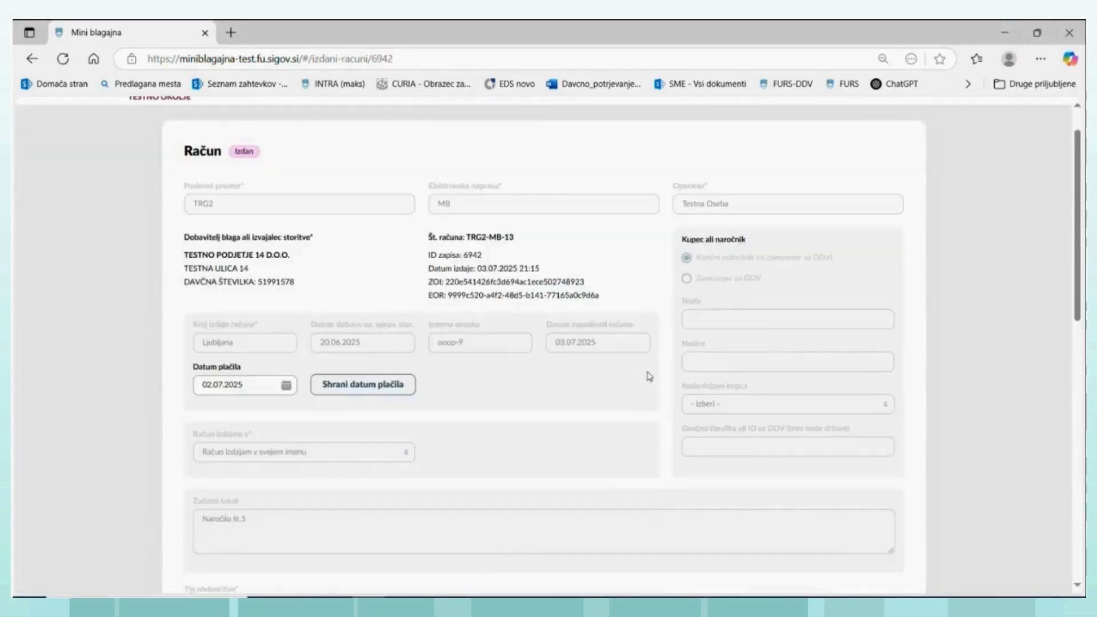
pyautogui.scroll(-1, 650, 377)
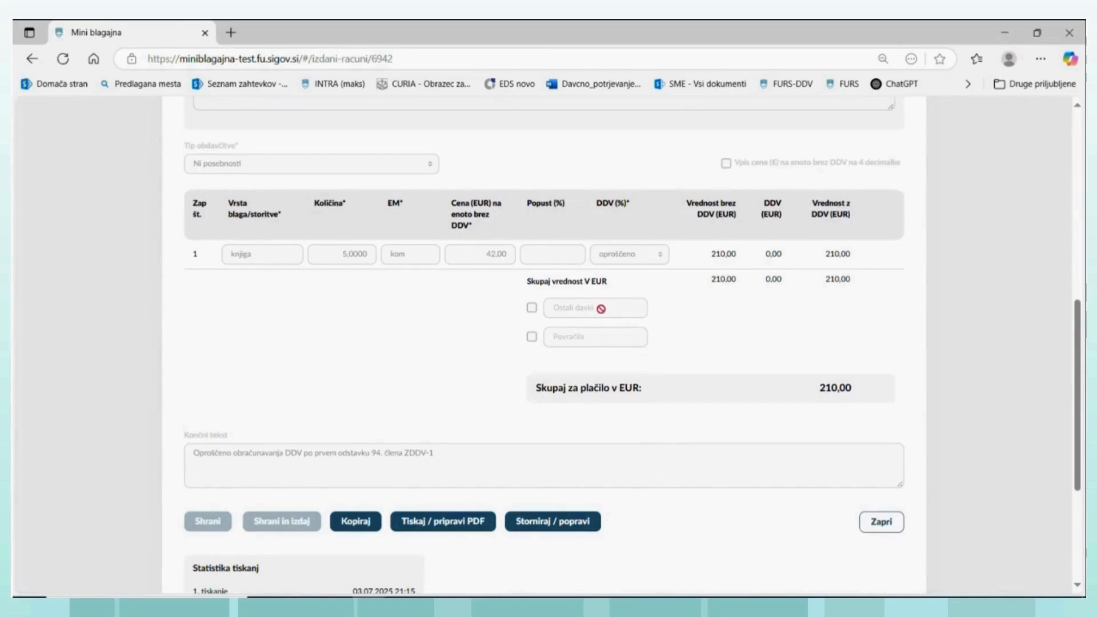
pyautogui.scroll(5, 591, 271)
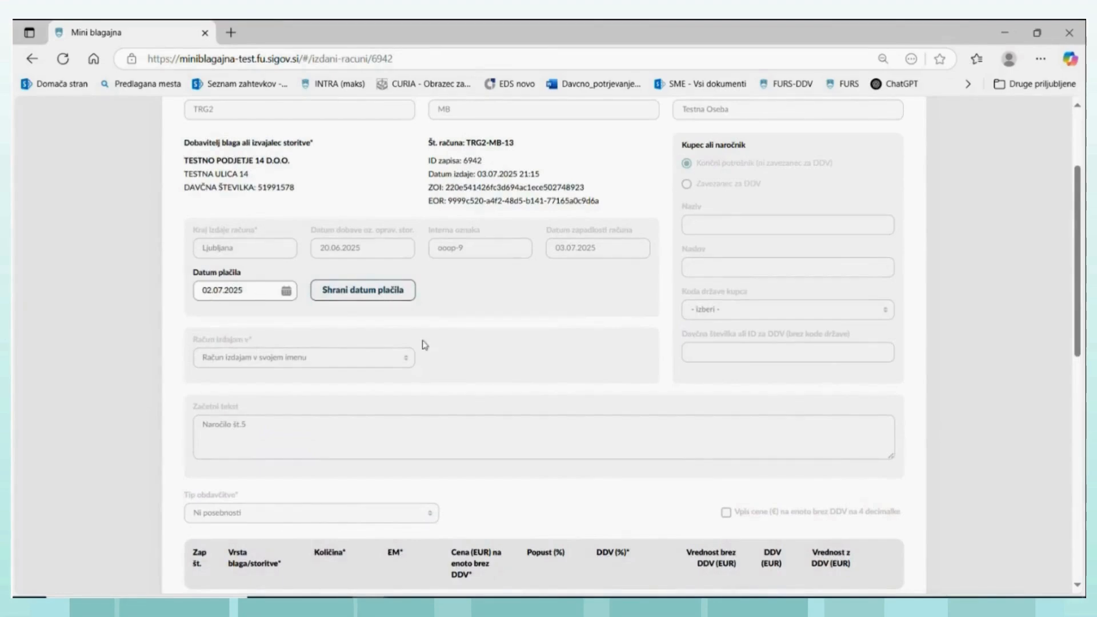
pyautogui.scroll(-4, 569, 384)
pyautogui.scroll(-3, 634, 399)
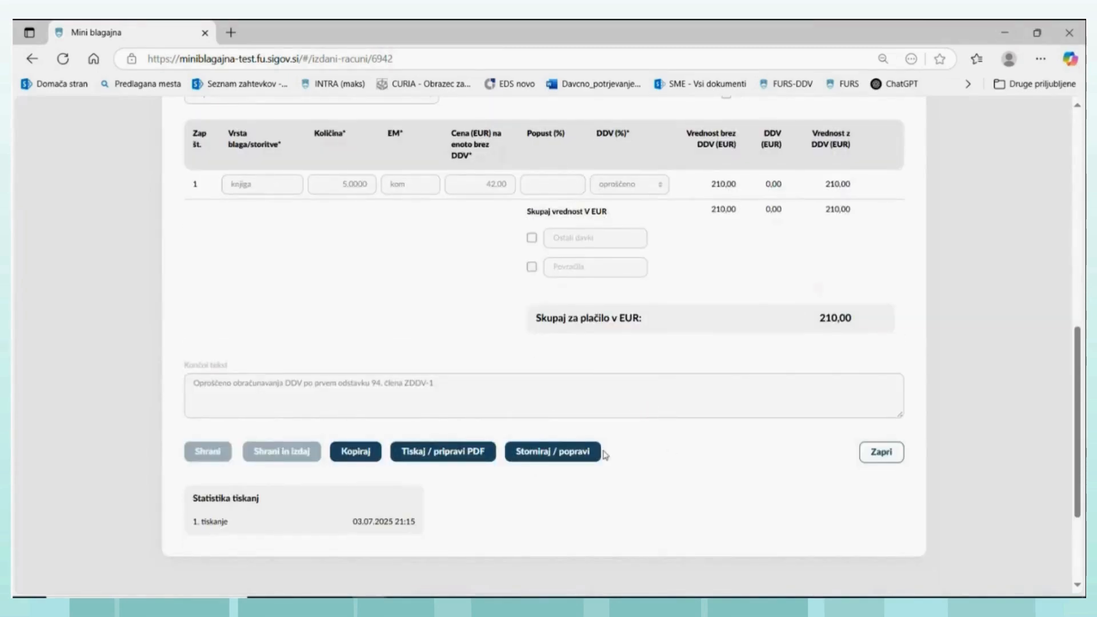
# - Create a cancellation/correction document from the issued invoice, check its prefilled data, and save it as a draft
pyautogui.click(541, 456)
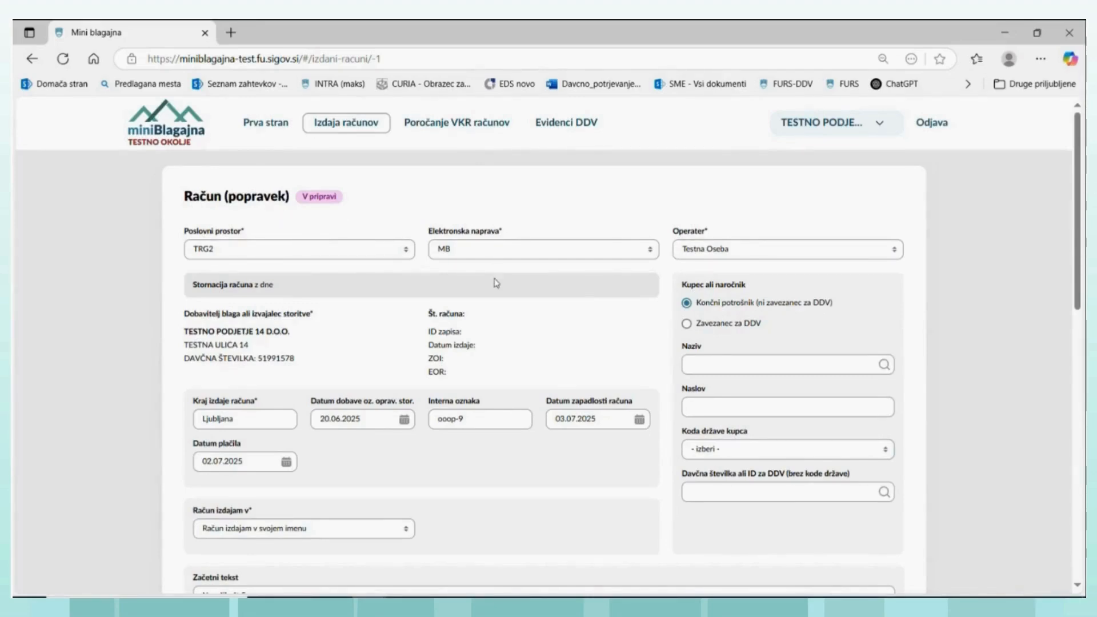
pyautogui.scroll(-3, 504, 379)
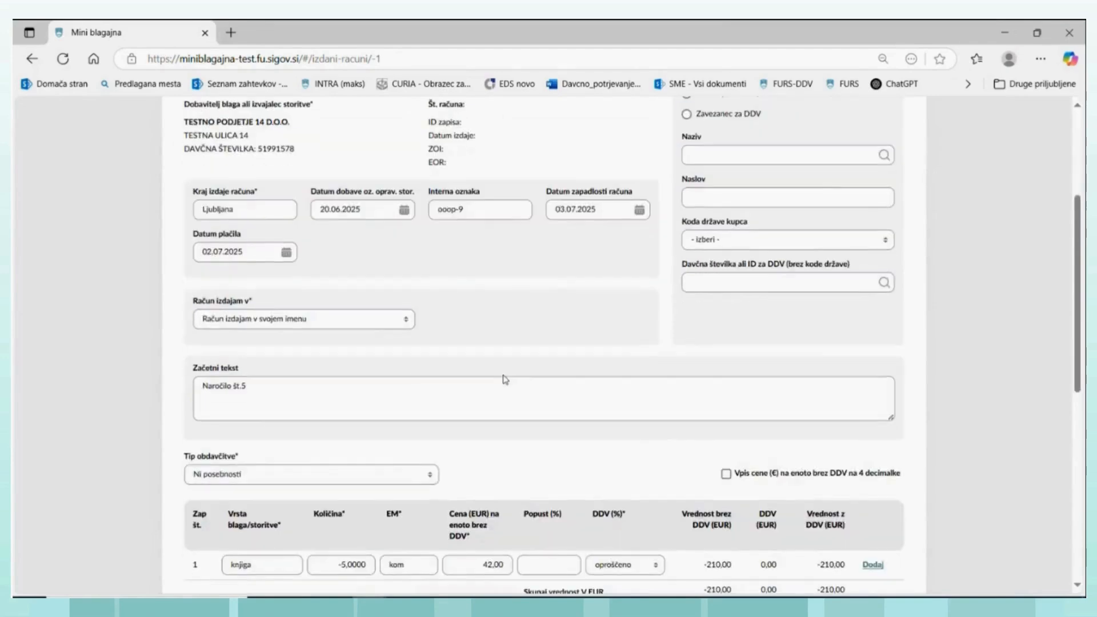
pyautogui.scroll(-1, 505, 379)
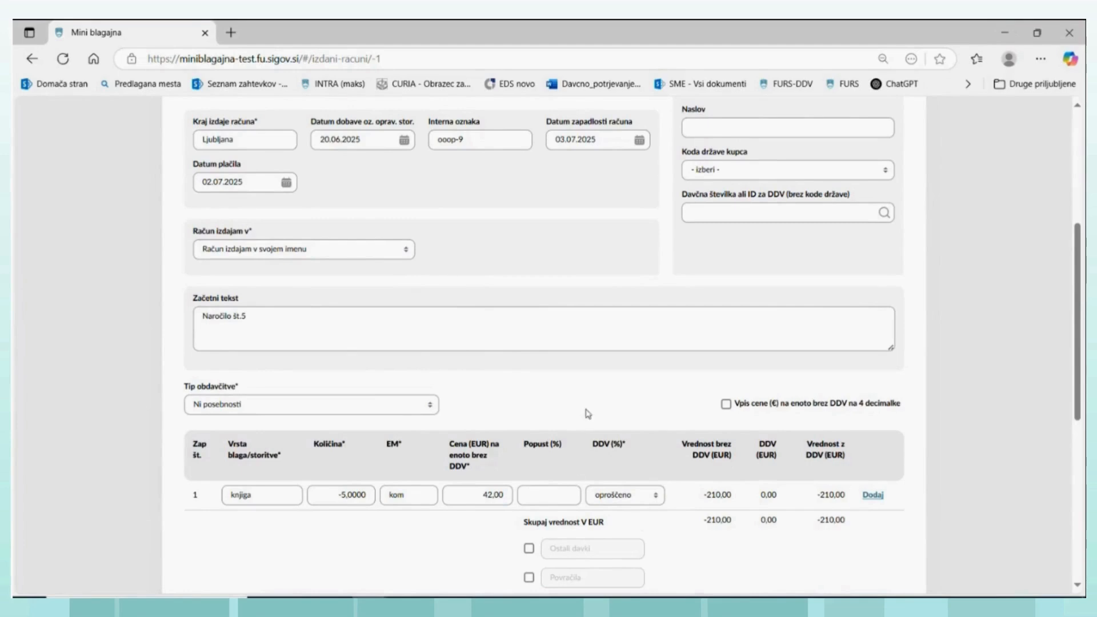
pyautogui.scroll(-3, 716, 494)
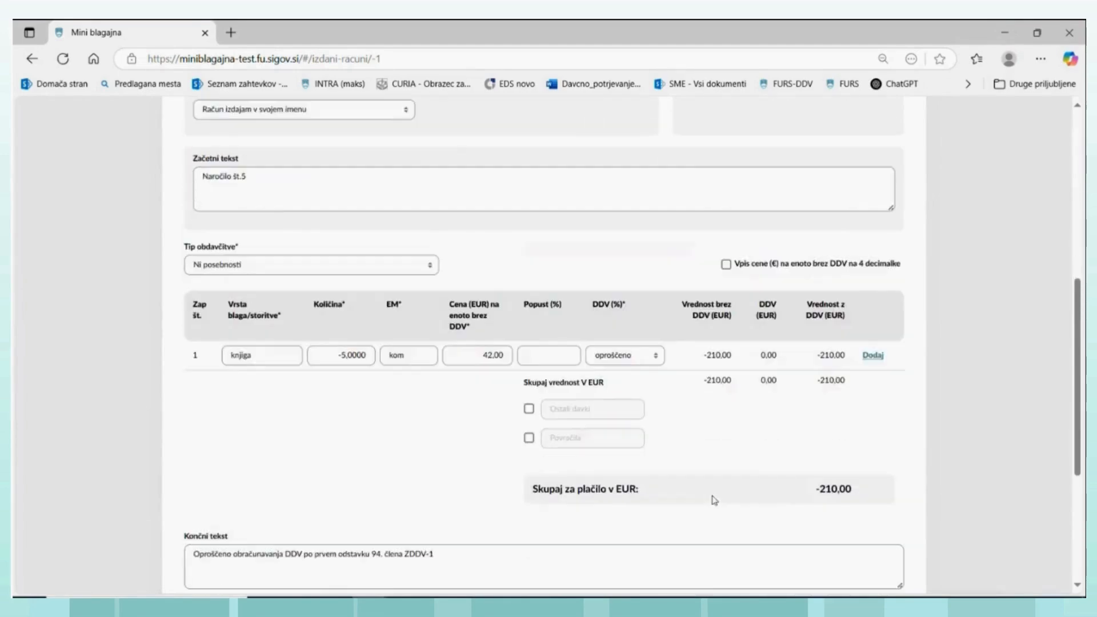
pyautogui.scroll(3, 709, 497)
pyautogui.scroll(2, 703, 491)
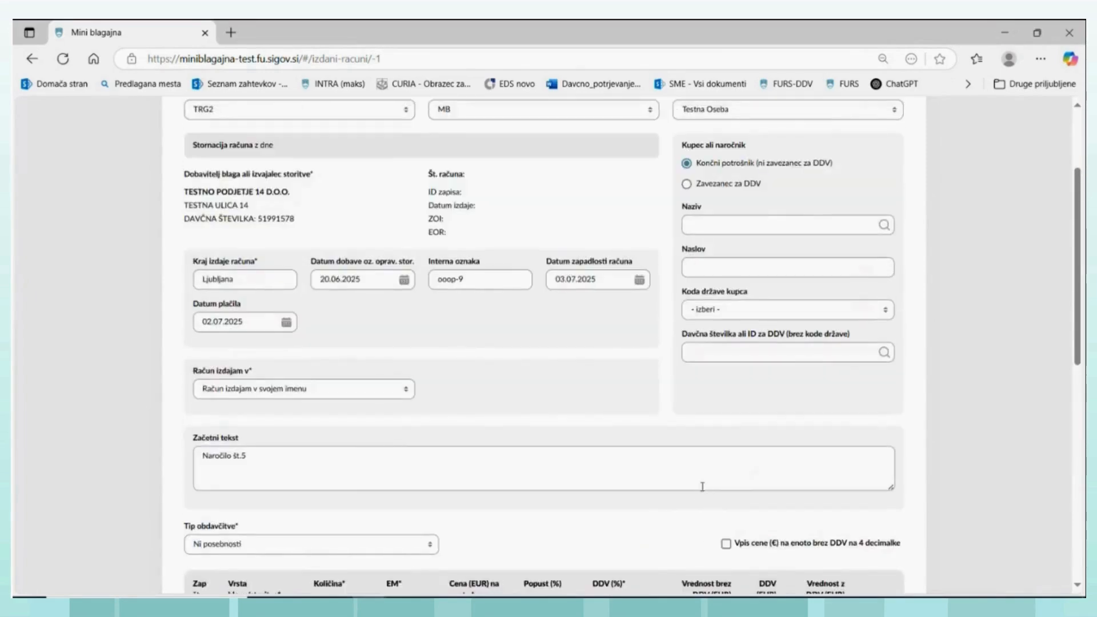
pyautogui.scroll(1, 703, 492)
pyautogui.scroll(1, 703, 491)
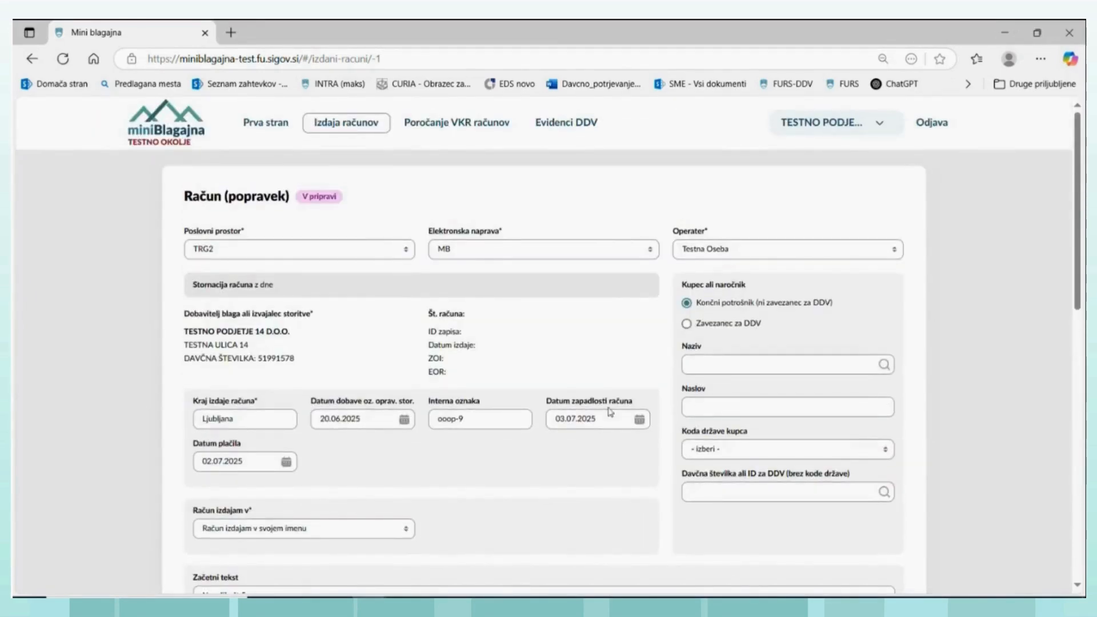
pyautogui.scroll(-10, 607, 413)
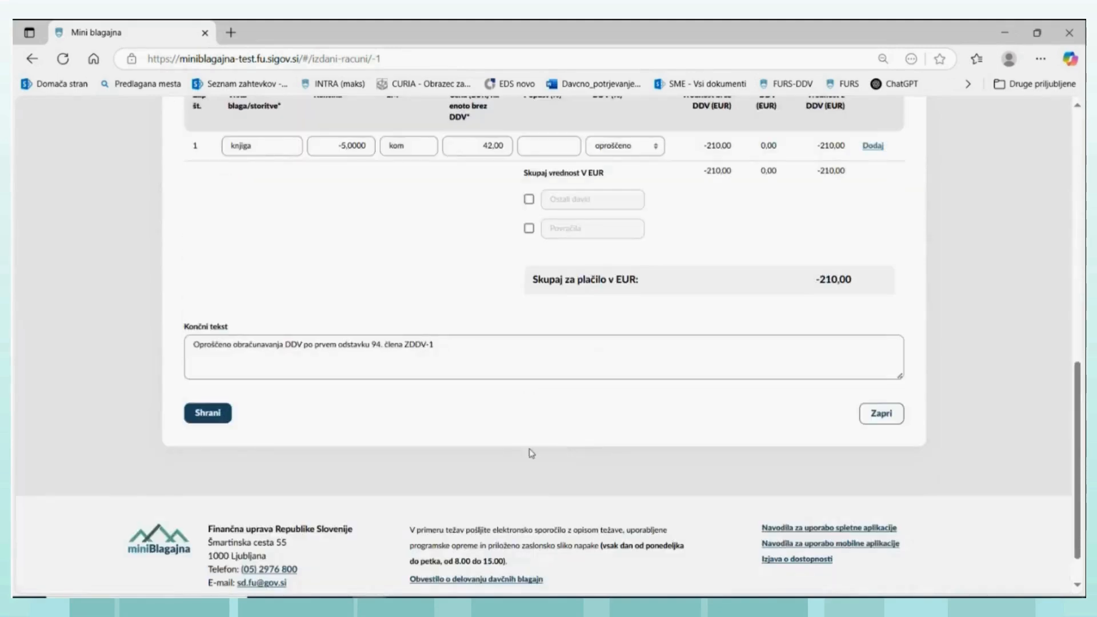
pyautogui.click(211, 417)
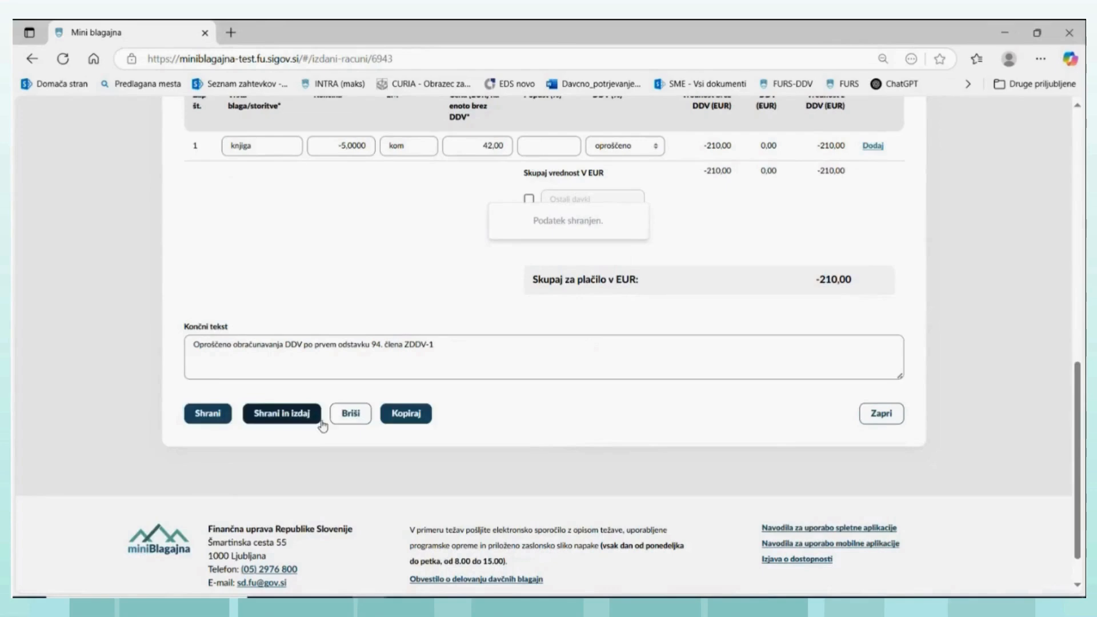
# - Review the saved correction draft, set the knjiga line's quantity to -4, and save the draft again
pyautogui.scroll(7, 517, 425)
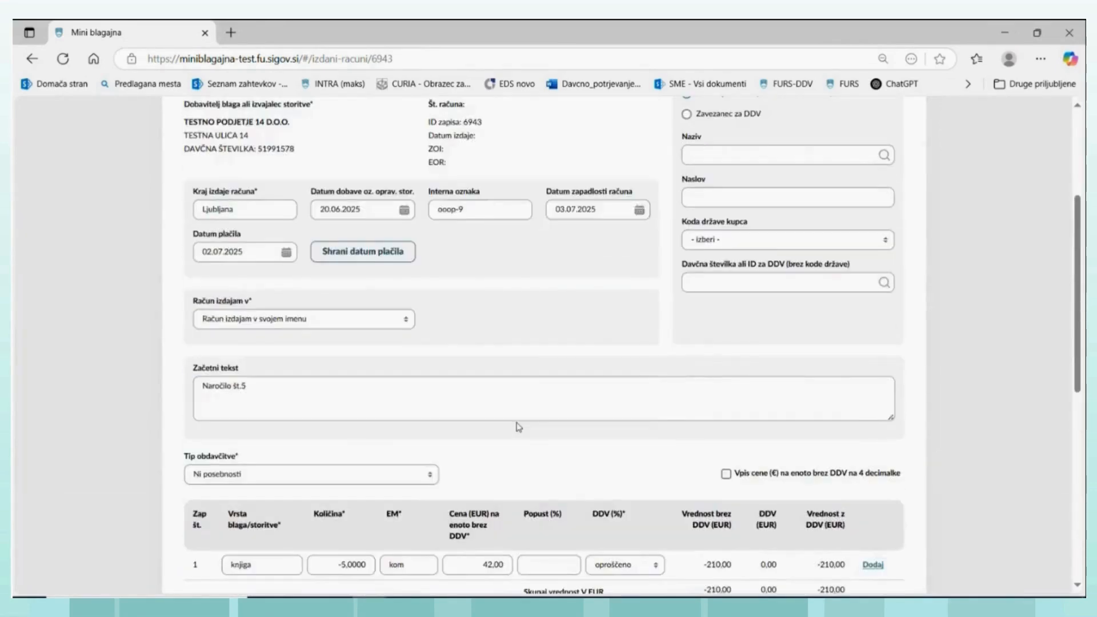
pyautogui.scroll(2, 517, 426)
pyautogui.scroll(-4, 519, 427)
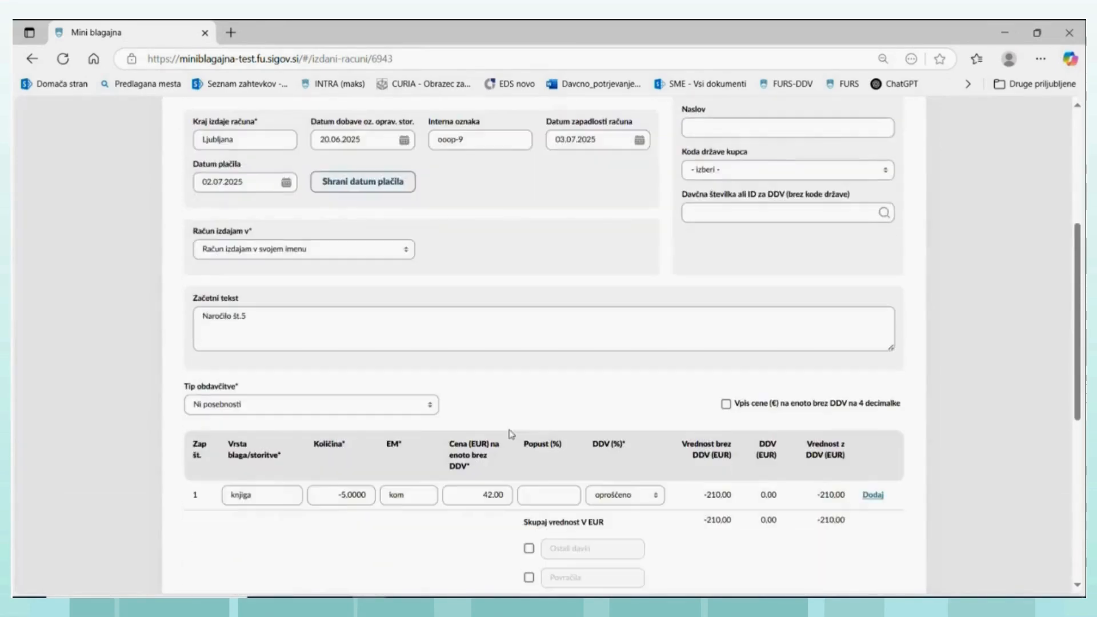
pyautogui.scroll(5, 510, 430)
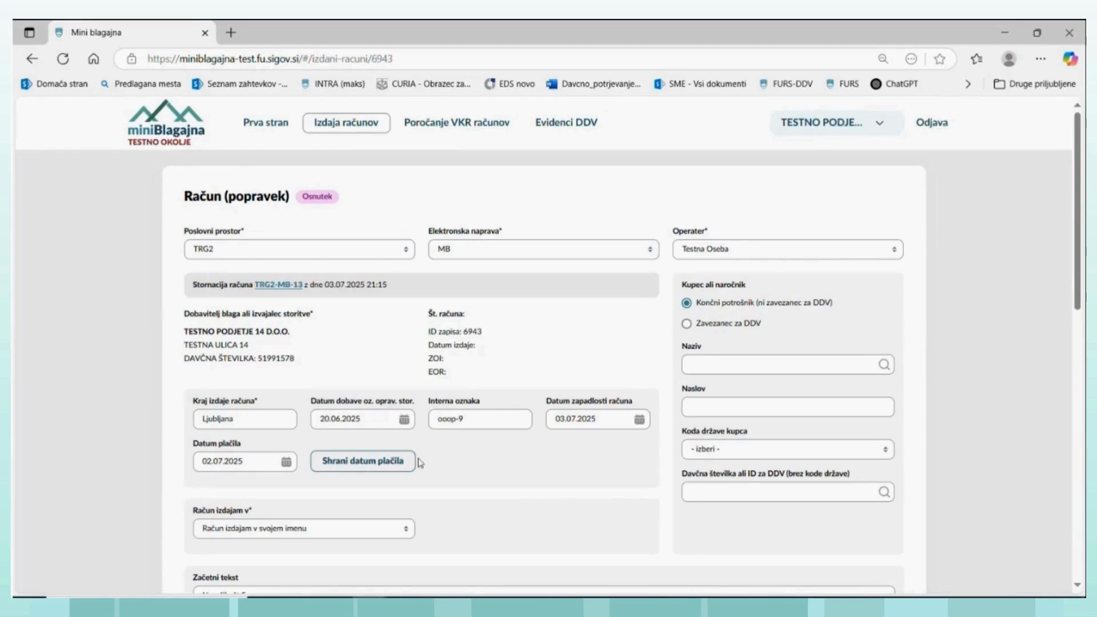
pyautogui.scroll(-3, 405, 501)
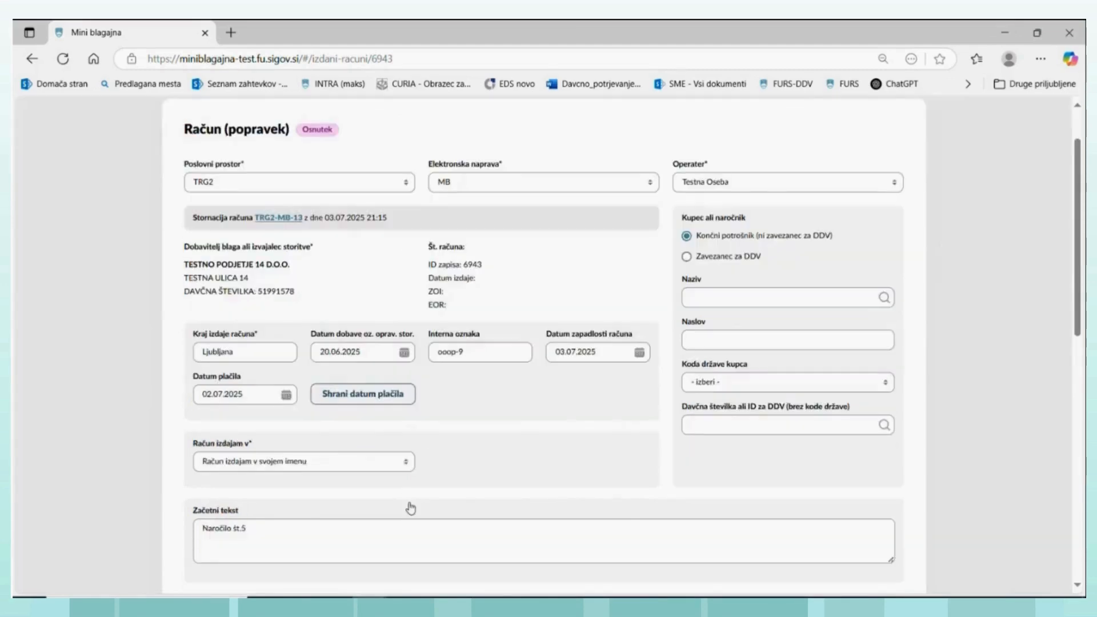
pyautogui.scroll(-3, 402, 511)
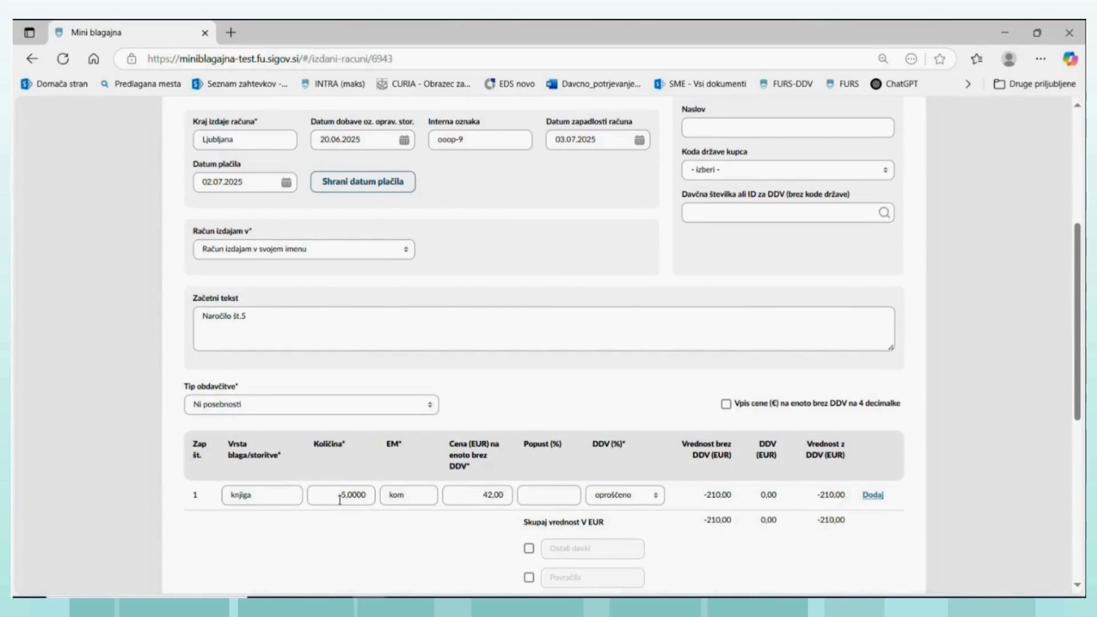
pyautogui.click(348, 494)
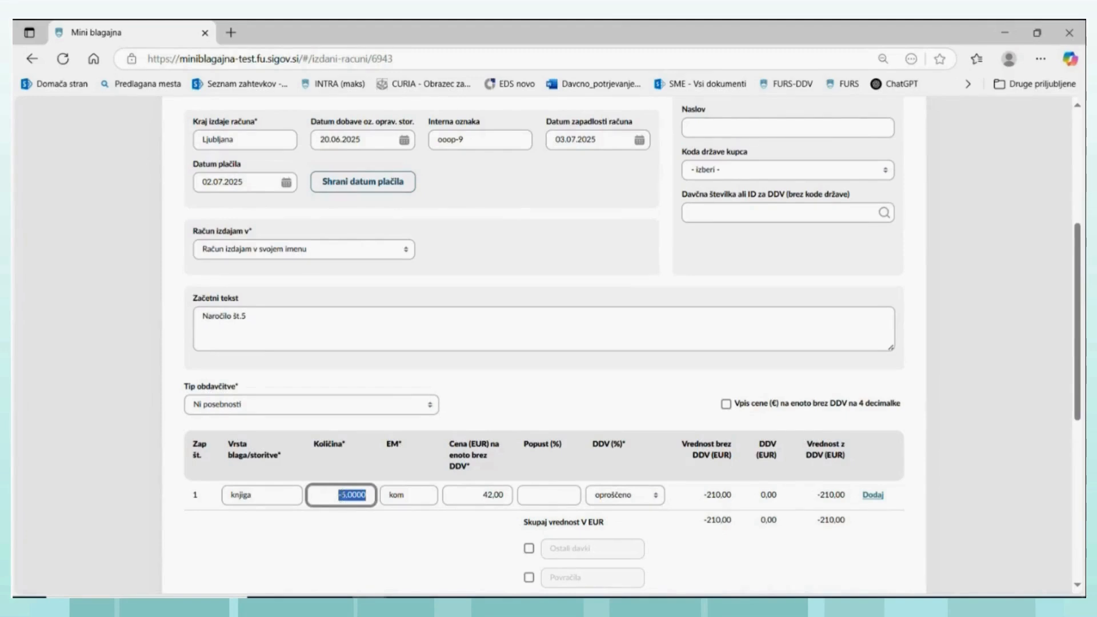
pyautogui.click(342, 495)
pyautogui.scroll(-3, 623, 582)
pyautogui.scroll(-1, 574, 564)
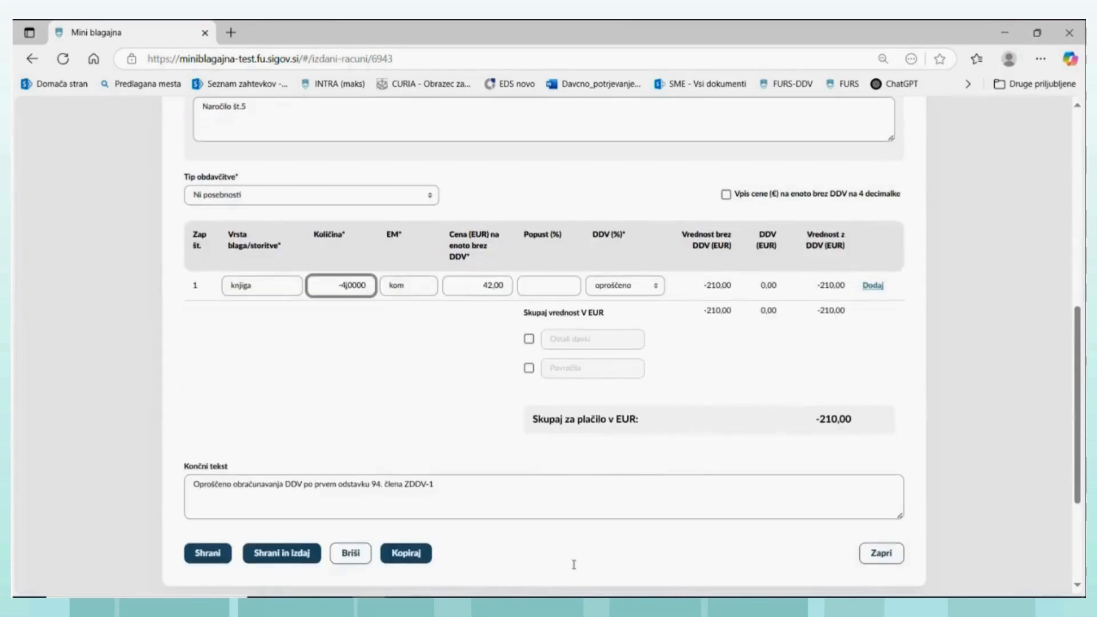
pyautogui.click(202, 554)
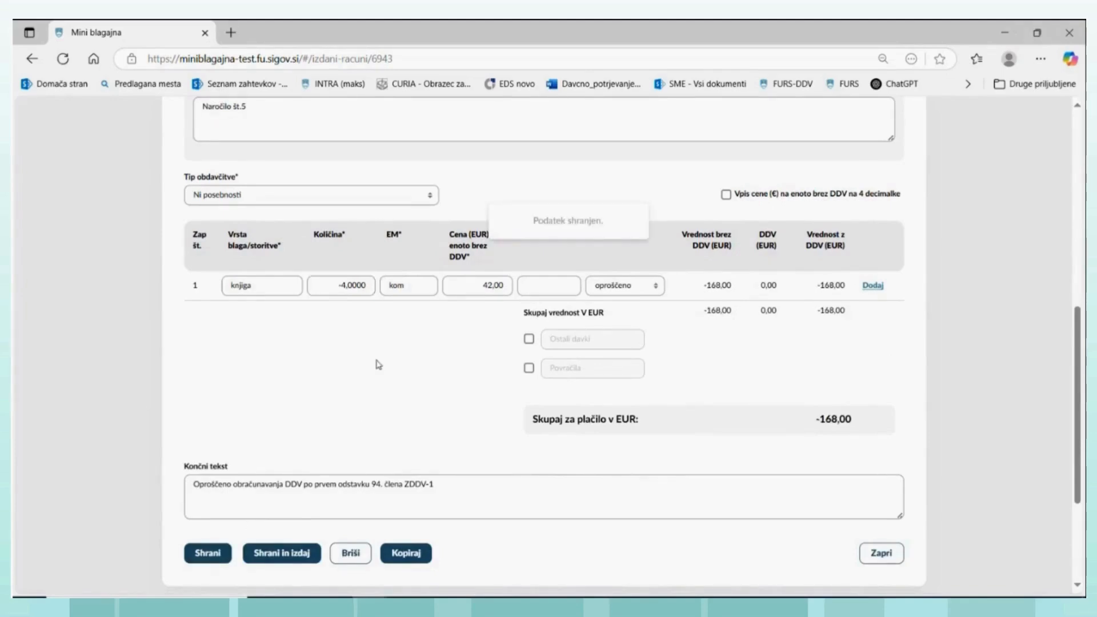
# - Check the correction draft's header once more, then save and issue the correction
pyautogui.scroll(10, 289, 274)
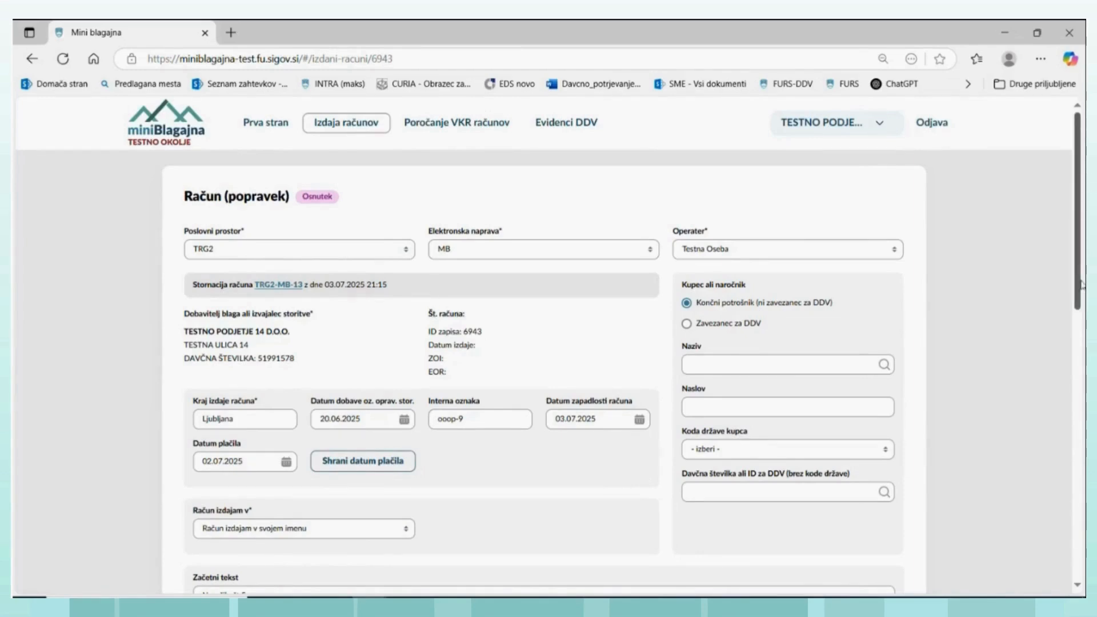
pyautogui.moveTo(1080, 284); pyautogui.dragTo(1082, 498)
pyautogui.click(282, 580)
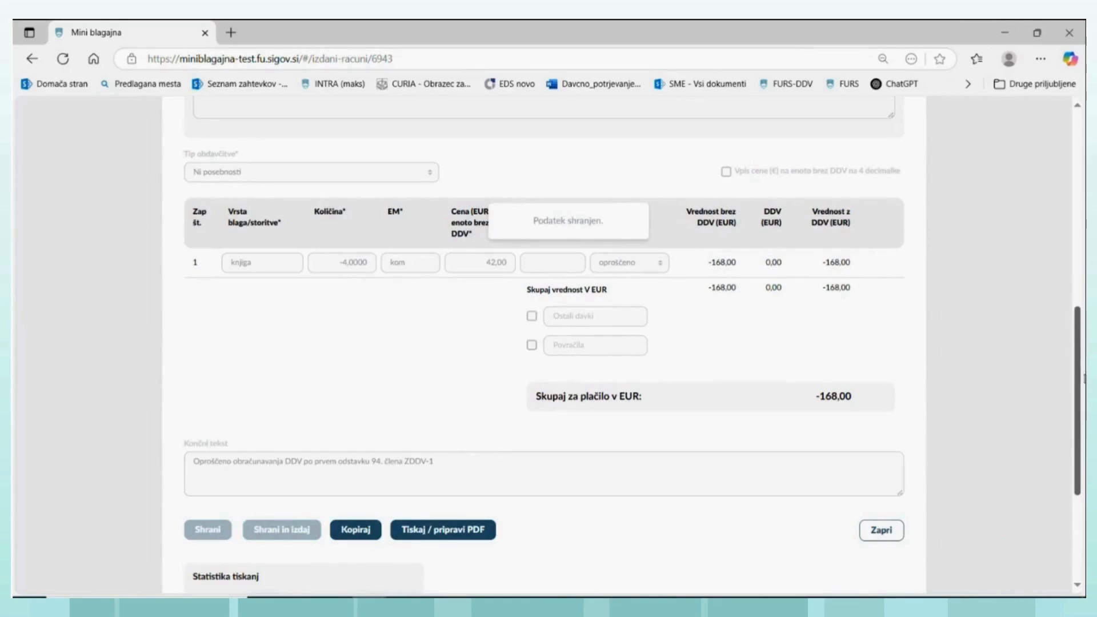
# - Review the issued correction, including its reference to the original invoice, and prepare its PDF
pyautogui.moveTo(1083, 377); pyautogui.dragTo(1074, 188)
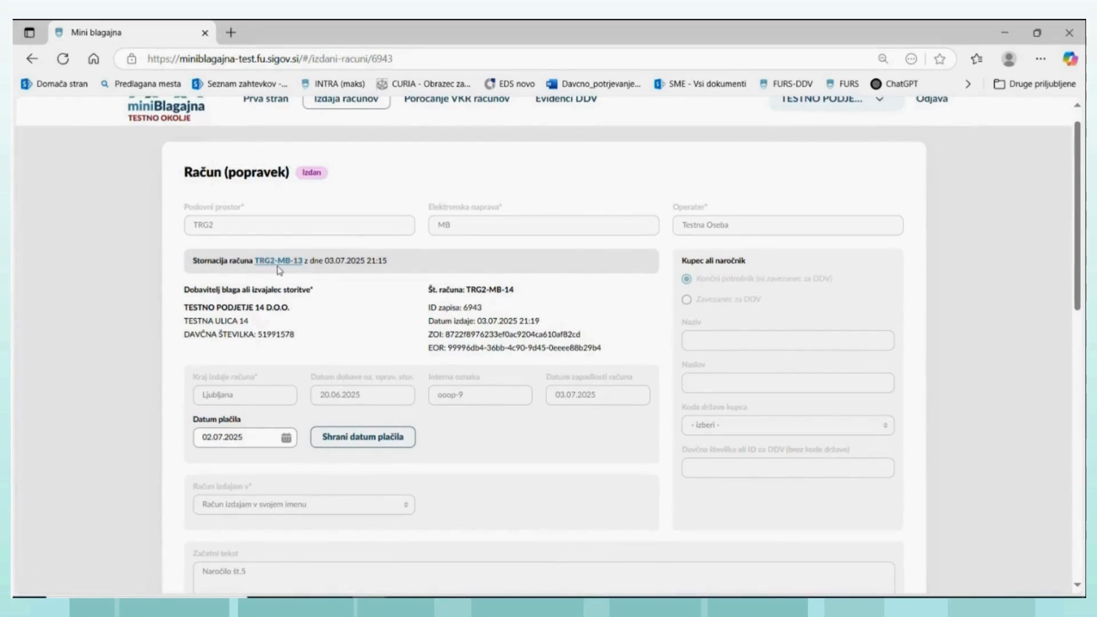
pyautogui.scroll(-10, 382, 316)
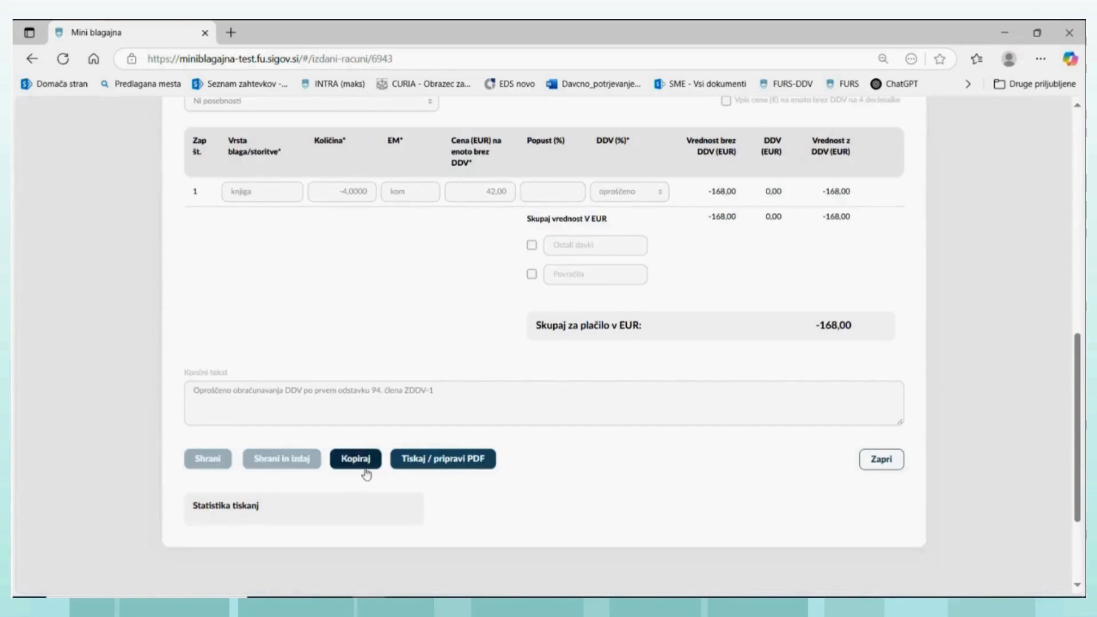
pyautogui.click(452, 465)
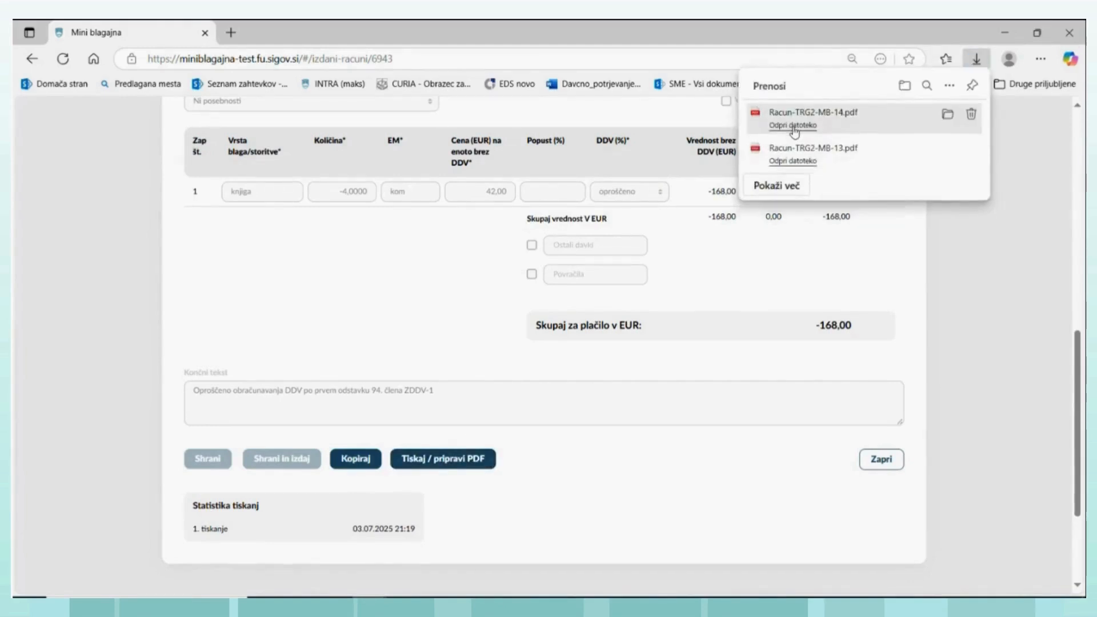
# - Open the correction's downloaded PDF, examine its original-invoice reference, line item and totals, and close it
pyautogui.click(793, 126)
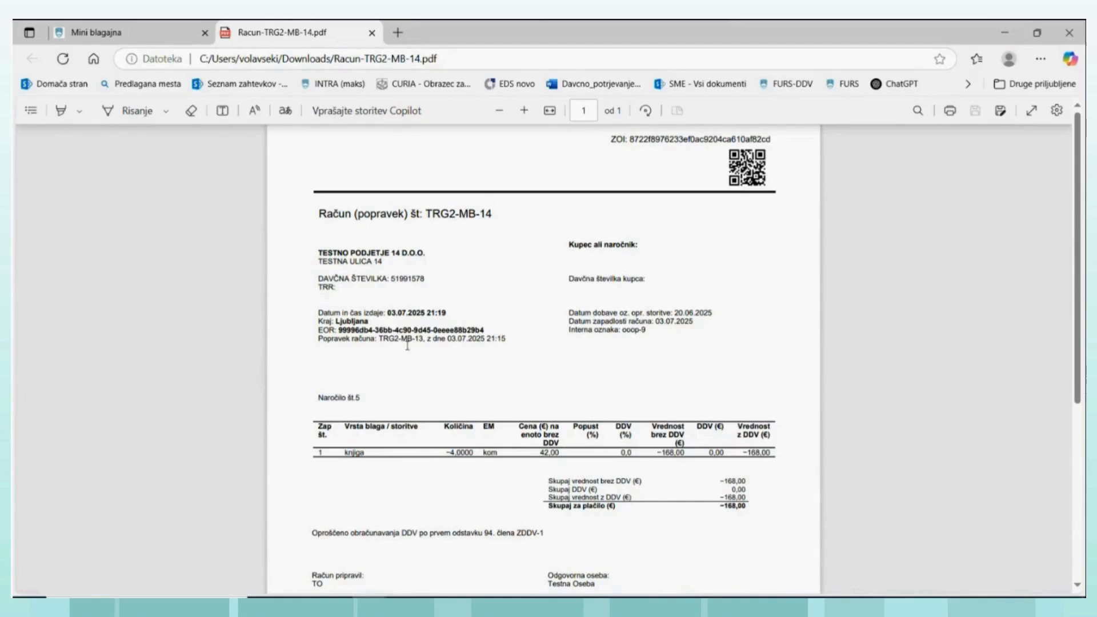
pyautogui.scroll(-3, 593, 371)
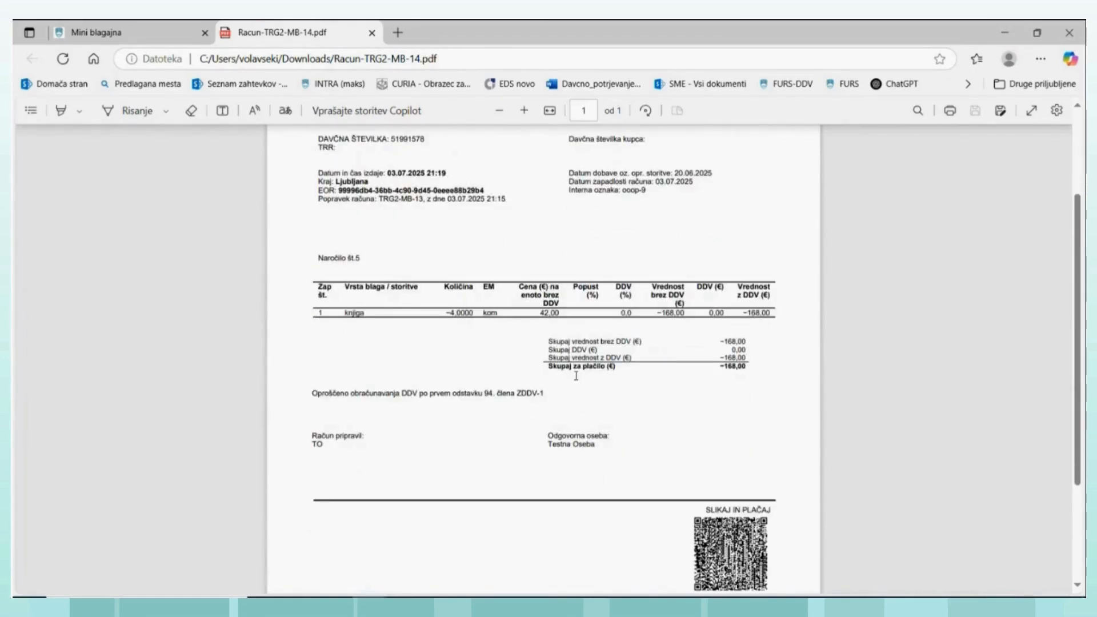
pyautogui.scroll(3, 575, 376)
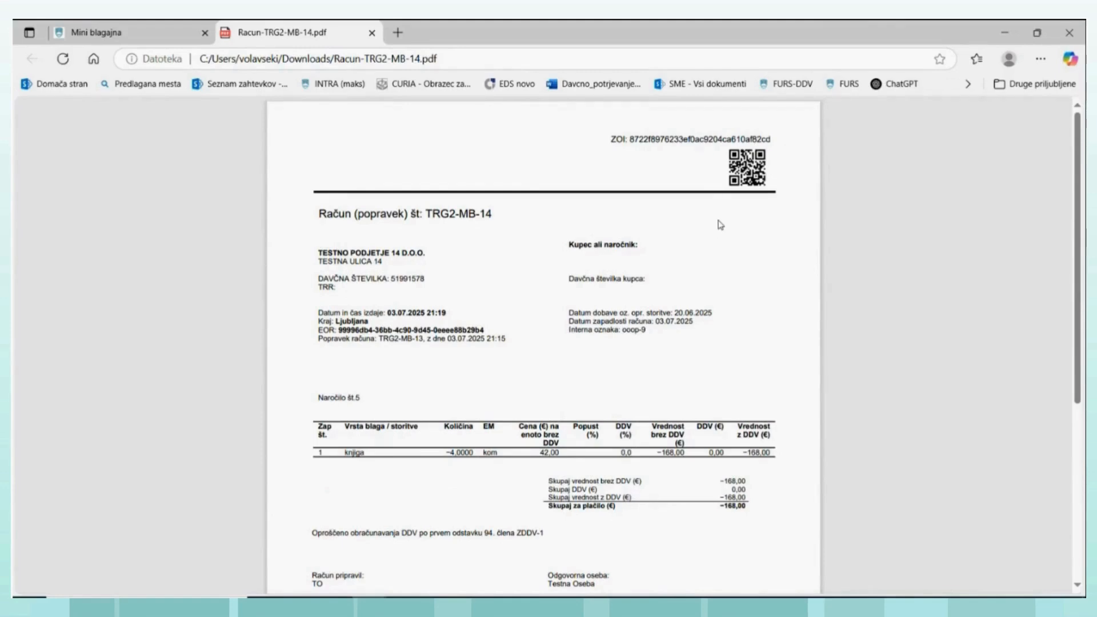
pyautogui.scroll(-3, 711, 245)
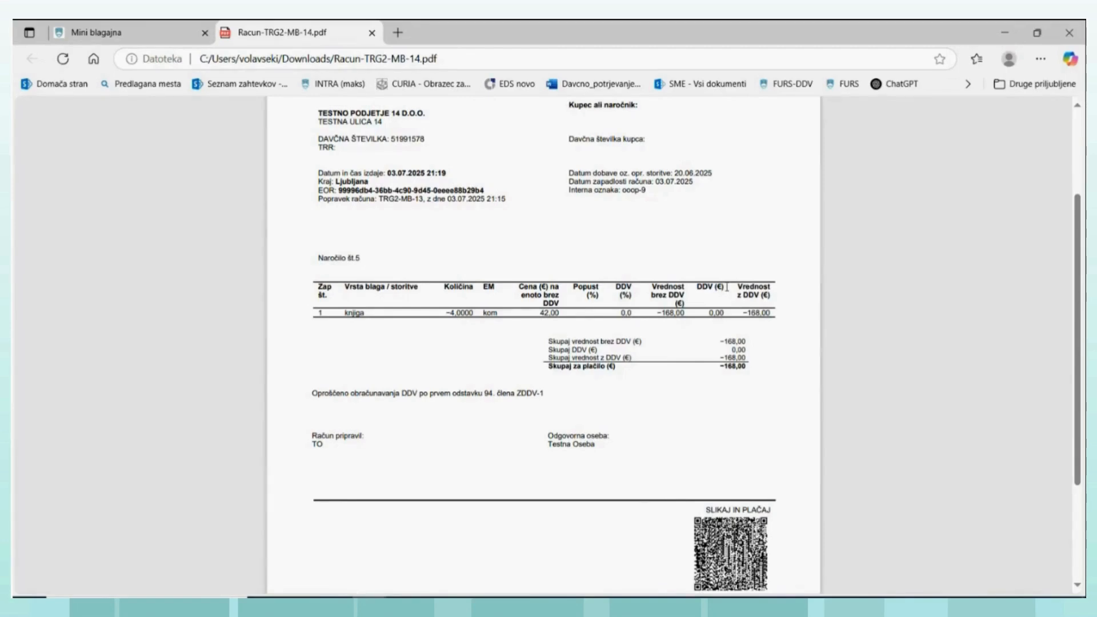
pyautogui.scroll(2, 657, 274)
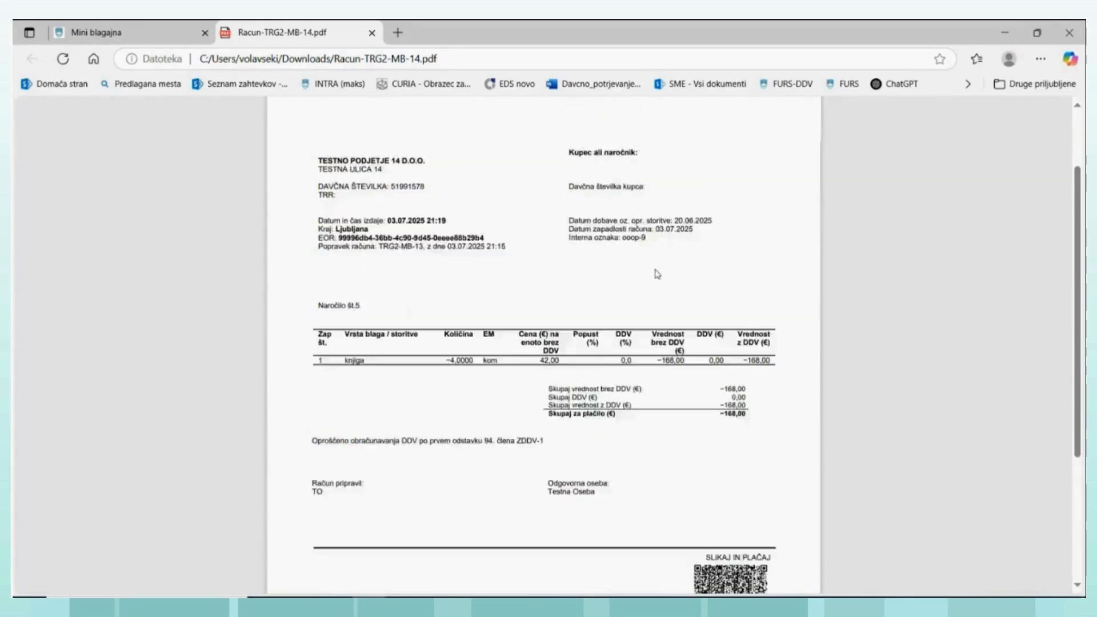
pyautogui.scroll(2, 626, 286)
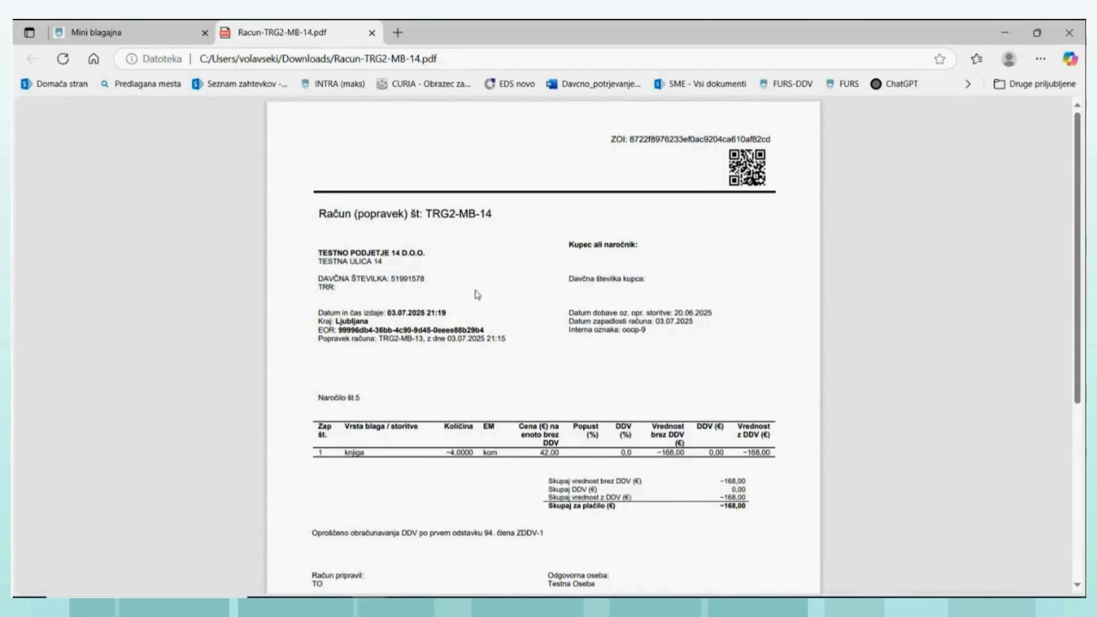
pyautogui.click(372, 34)
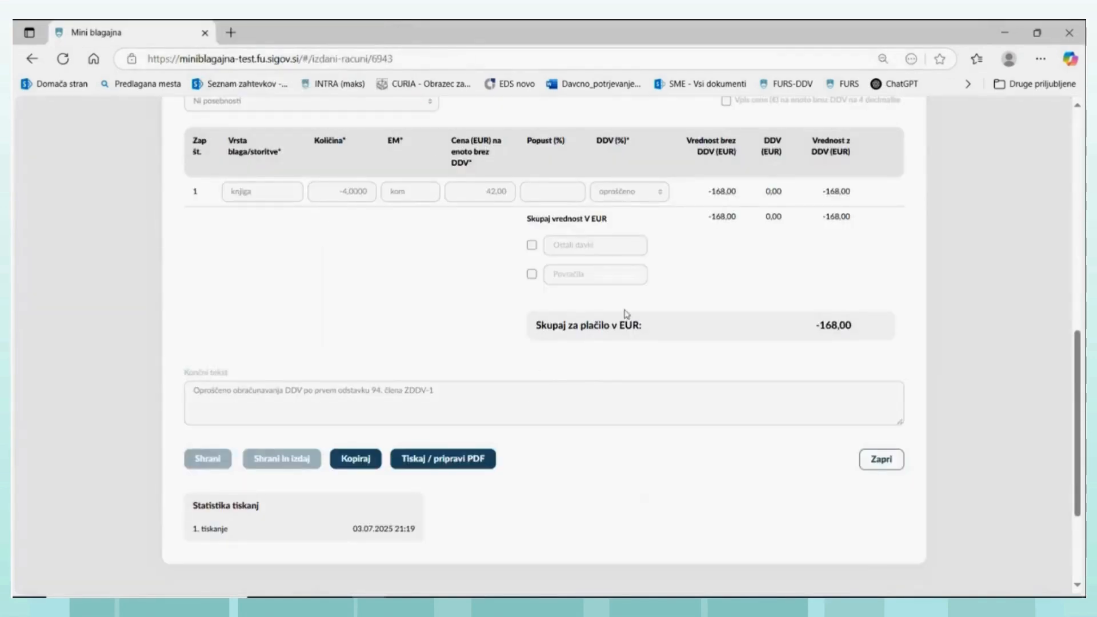
# - In the invoice issuer settings, set the VAT-registered status (Je davčni zavezanec za DDV) to Da and save it
pyautogui.scroll(1, 625, 308)
pyautogui.scroll(6, 625, 306)
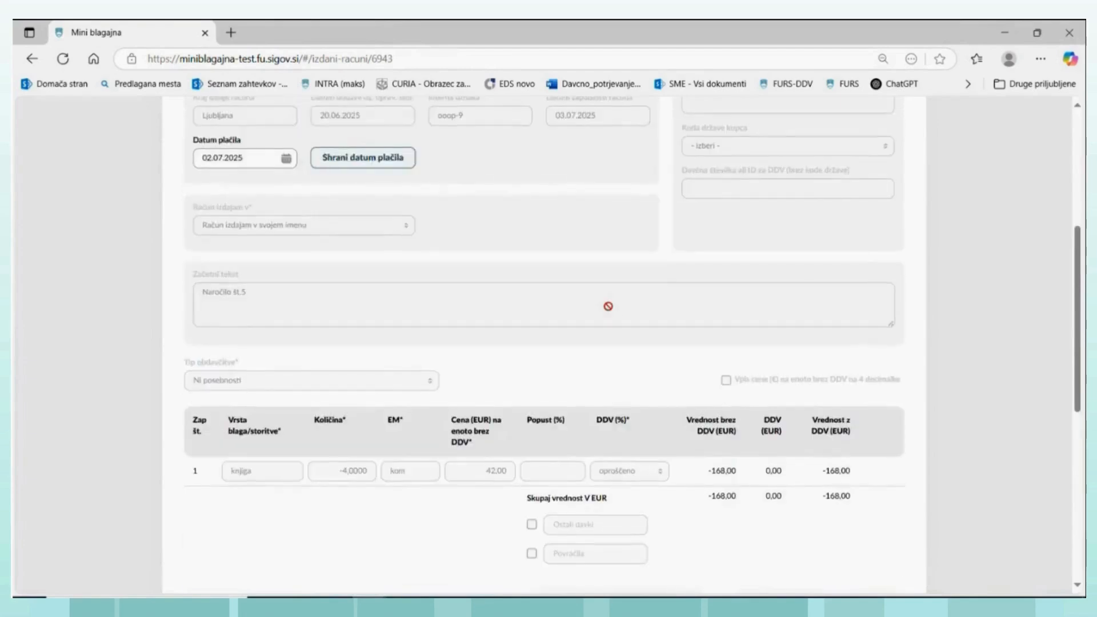
pyautogui.scroll(2, 608, 306)
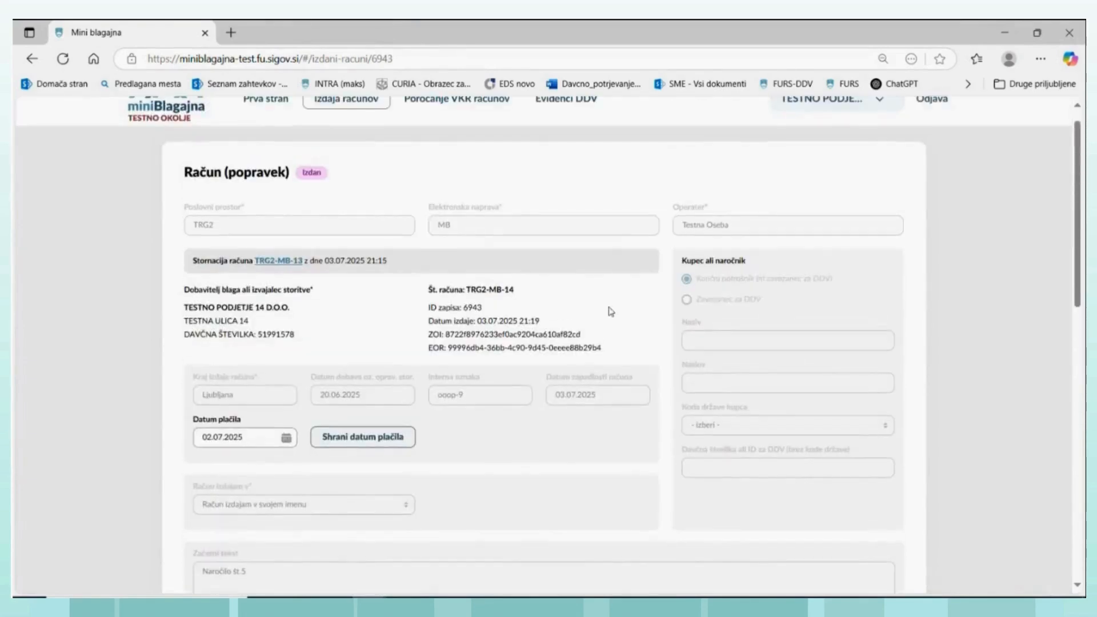
pyautogui.scroll(1, 373, 277)
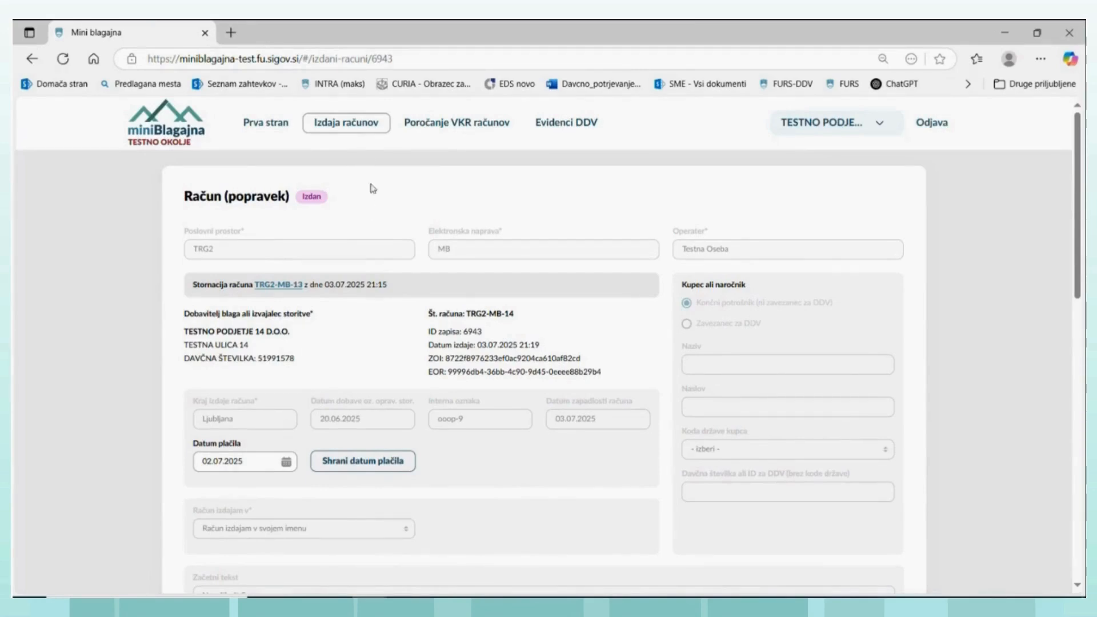
pyautogui.click(273, 127)
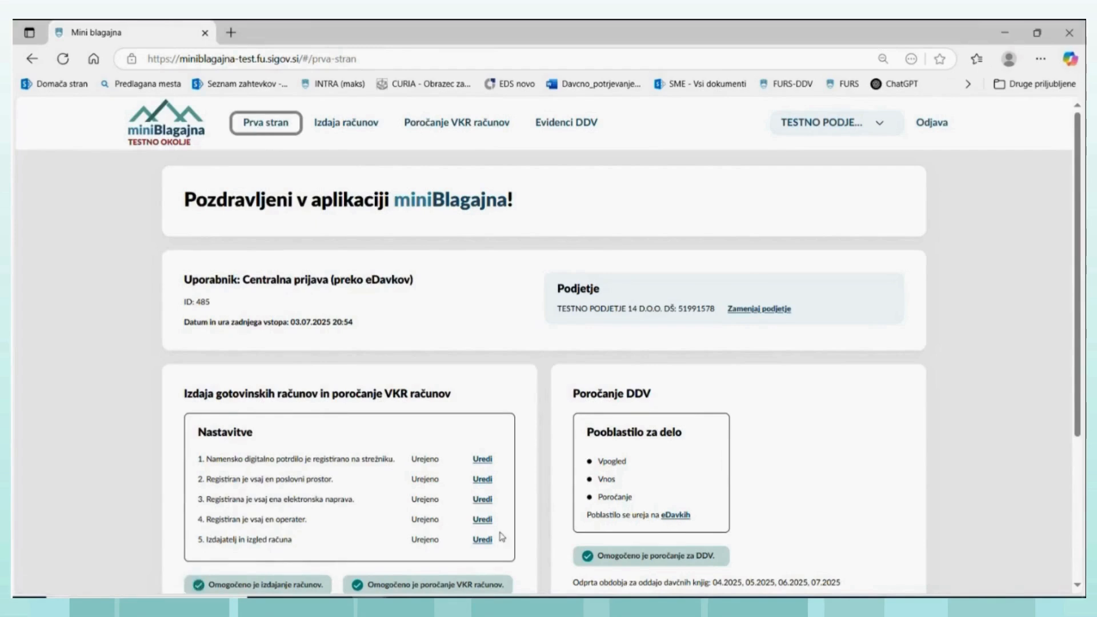
pyautogui.click(482, 539)
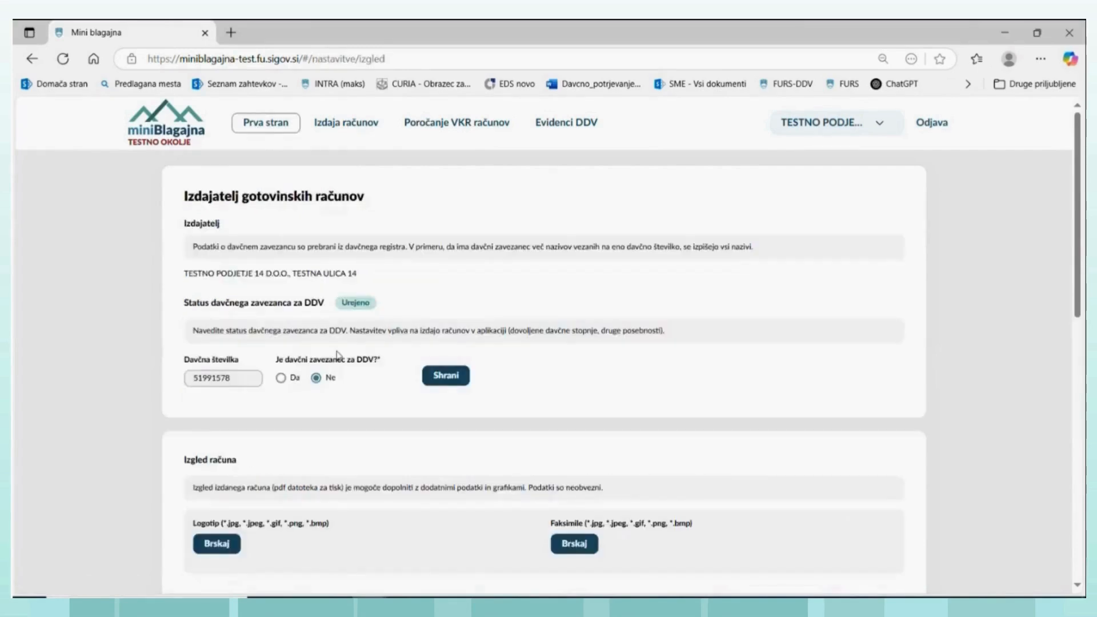
pyautogui.click(290, 378)
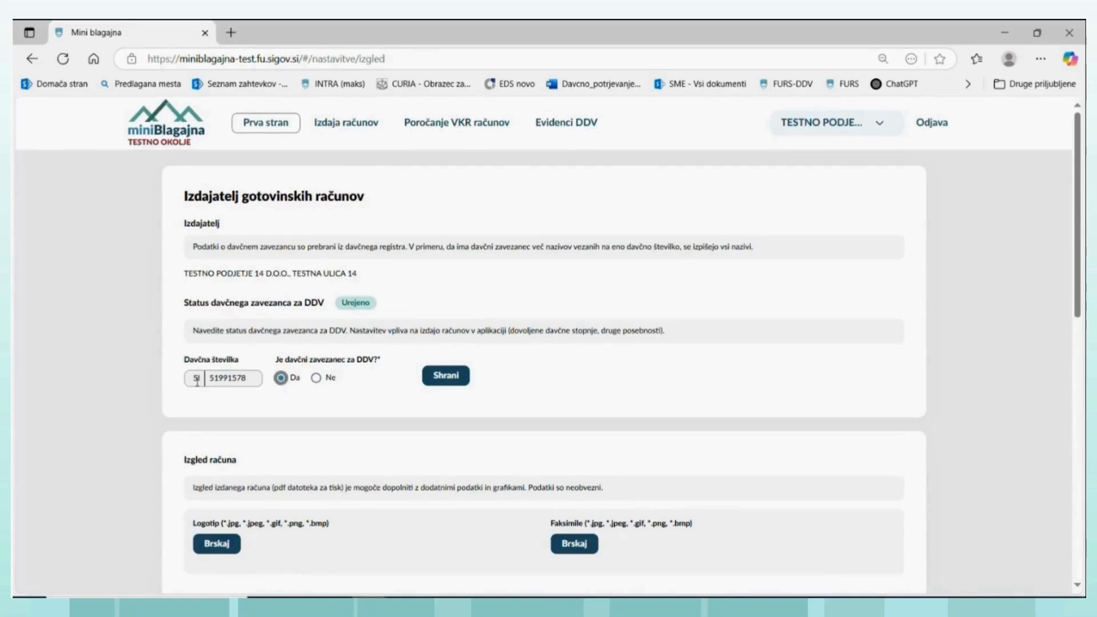
pyautogui.click(439, 382)
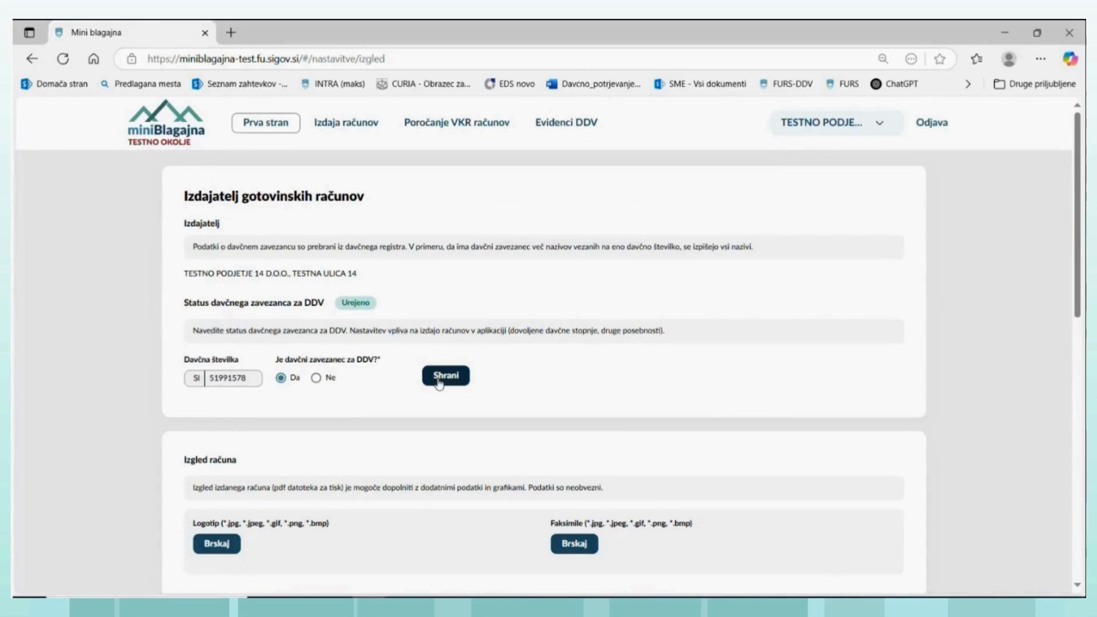
pyautogui.click(347, 126)
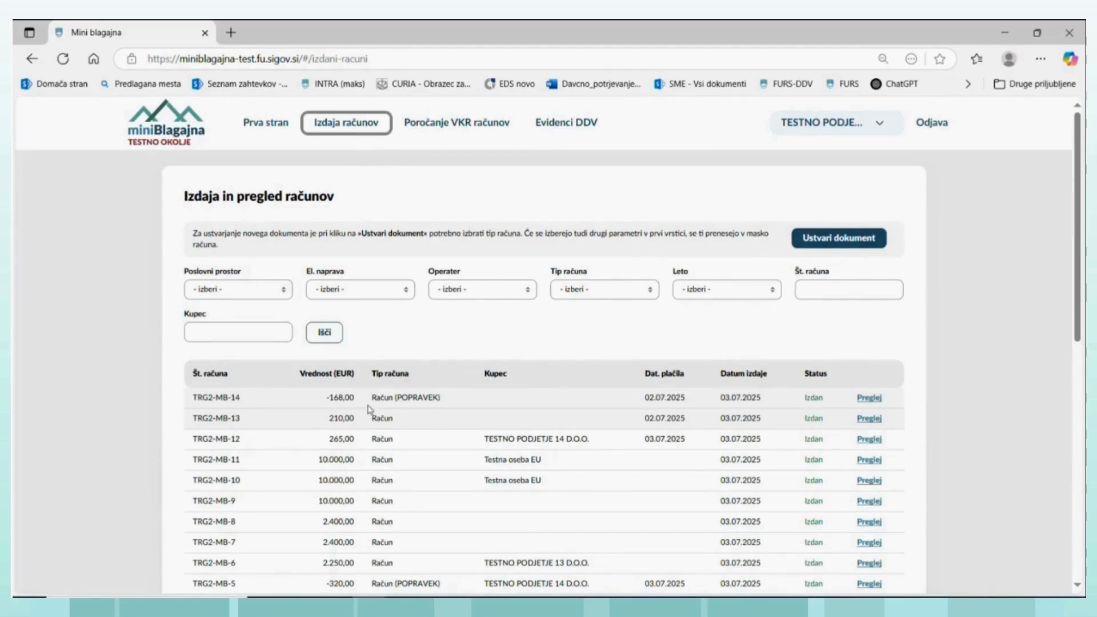
pyautogui.click(821, 239)
pyautogui.click(386, 311)
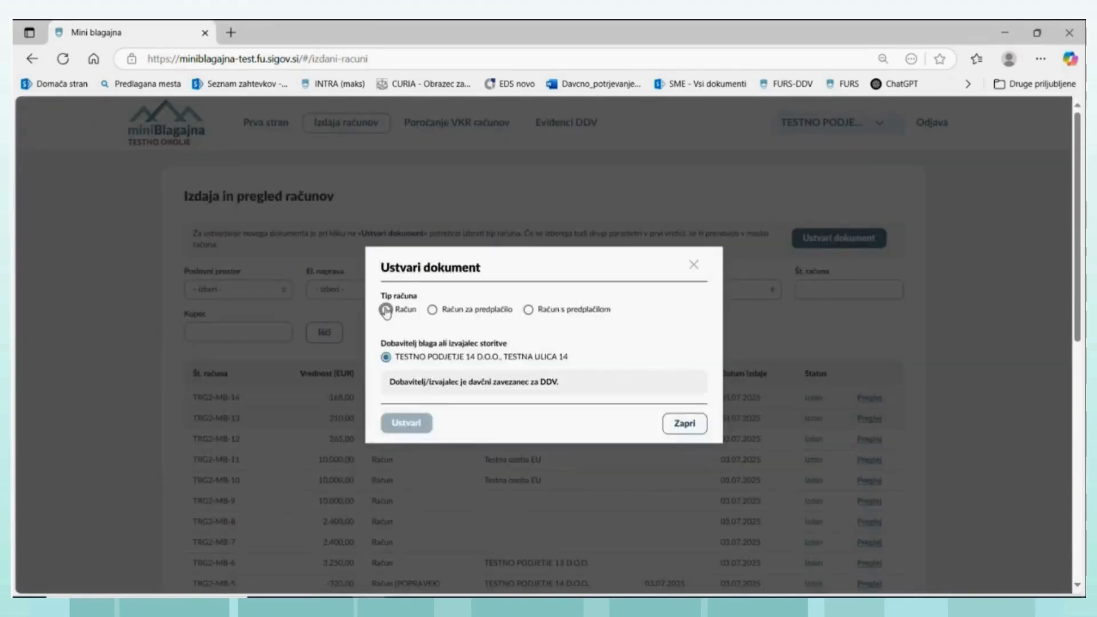
pyautogui.click(408, 423)
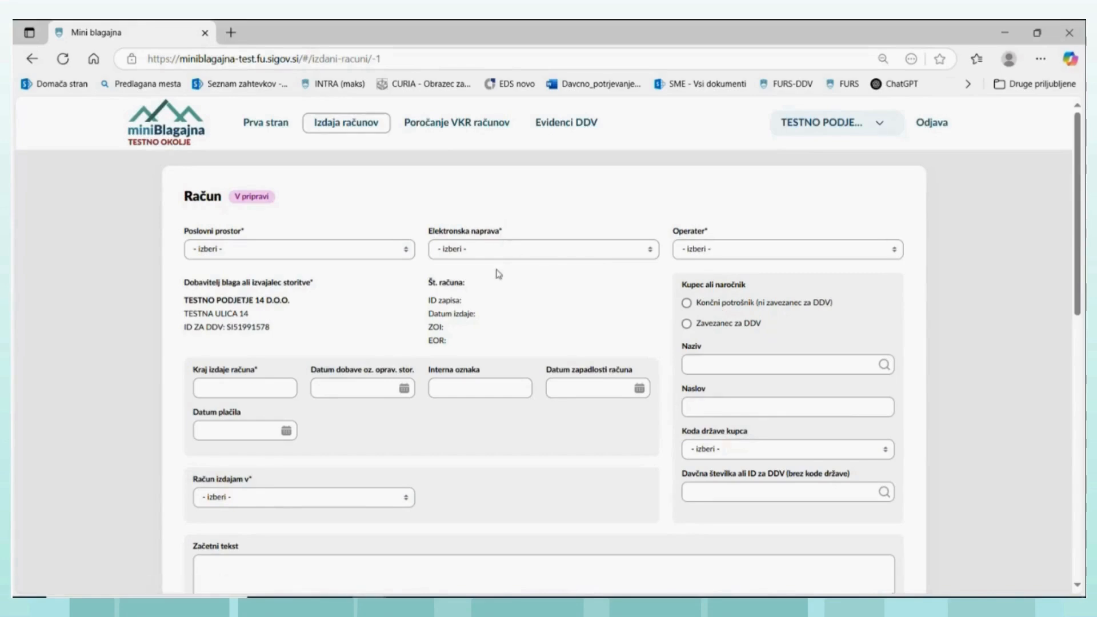
pyautogui.scroll(-3, 450, 328)
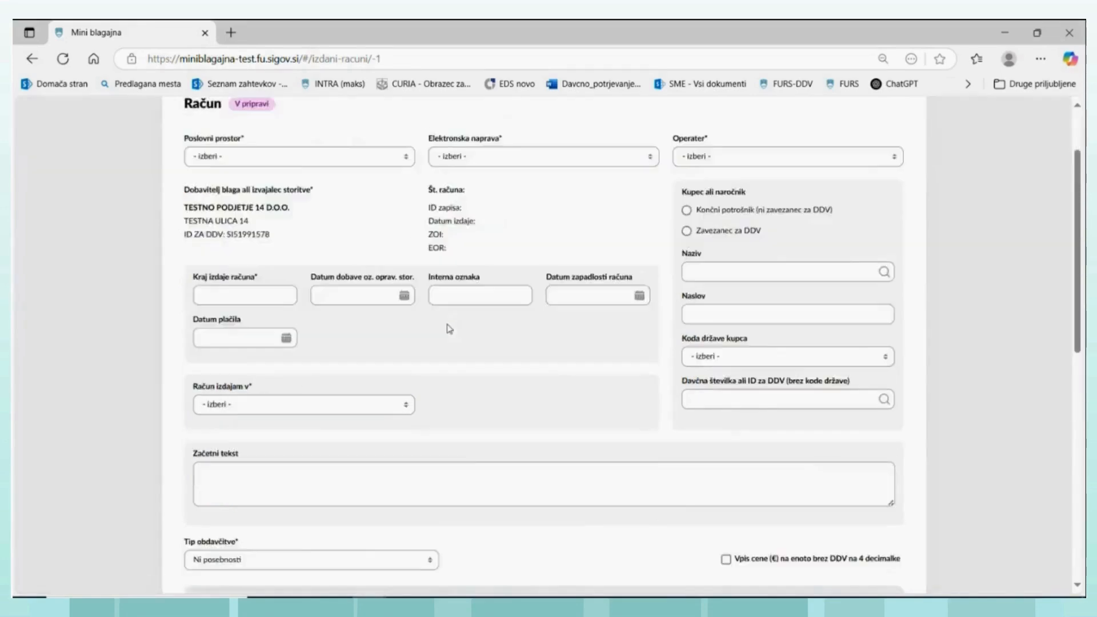
pyautogui.scroll(3, 448, 320)
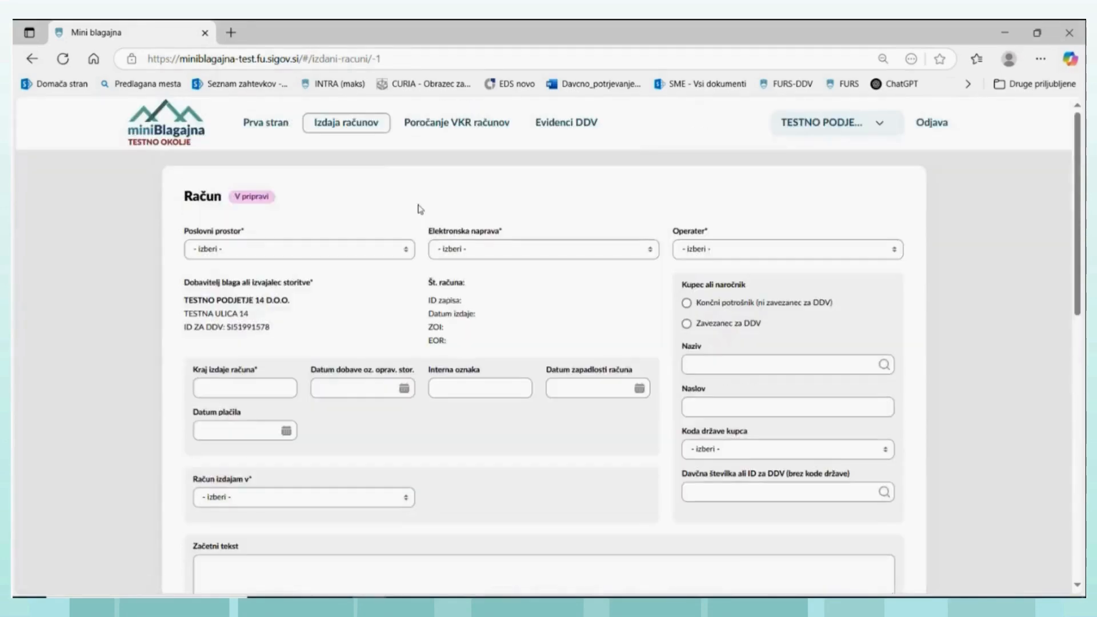
# - Open issued invoice TRG2-MB-9, check its header and cross-border supply line, and copy it into a new invoice
pyautogui.click(329, 127)
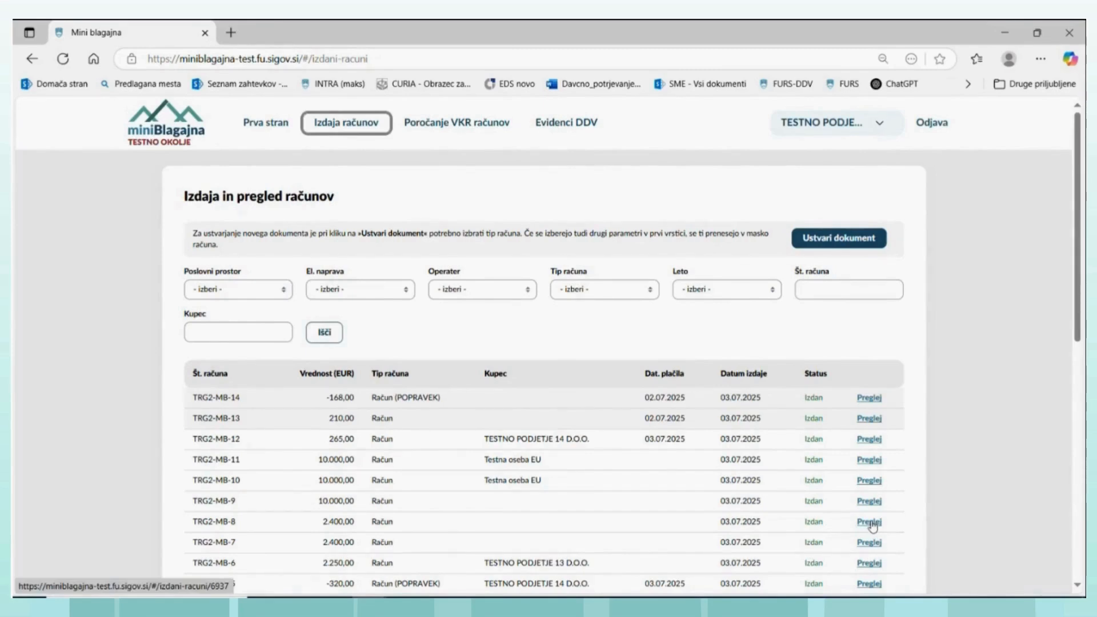
pyautogui.click(869, 562)
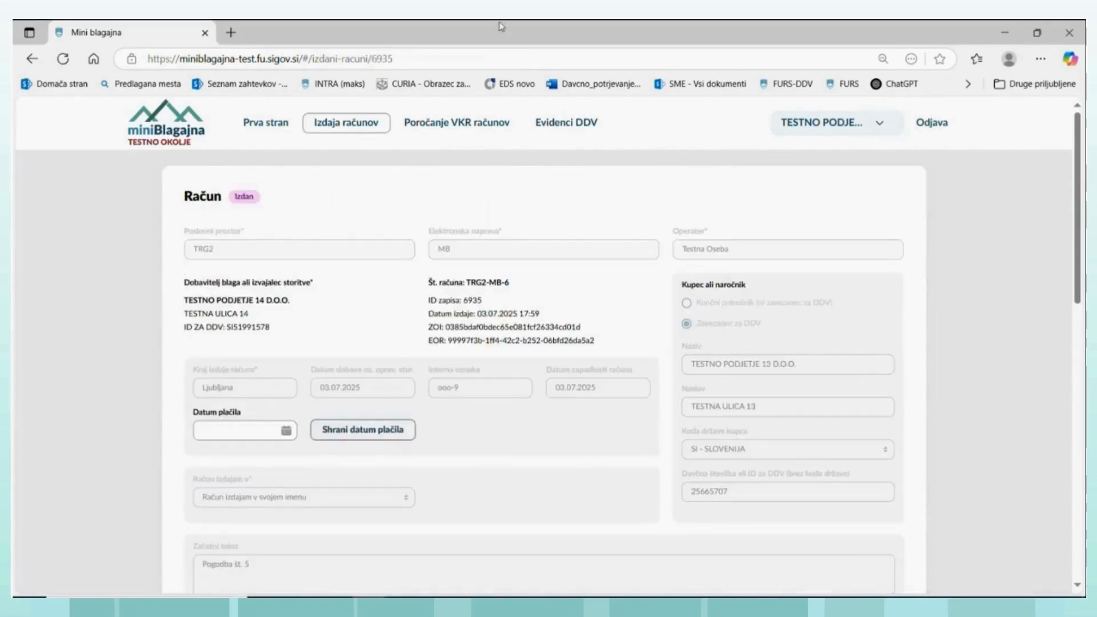
pyautogui.click(332, 128)
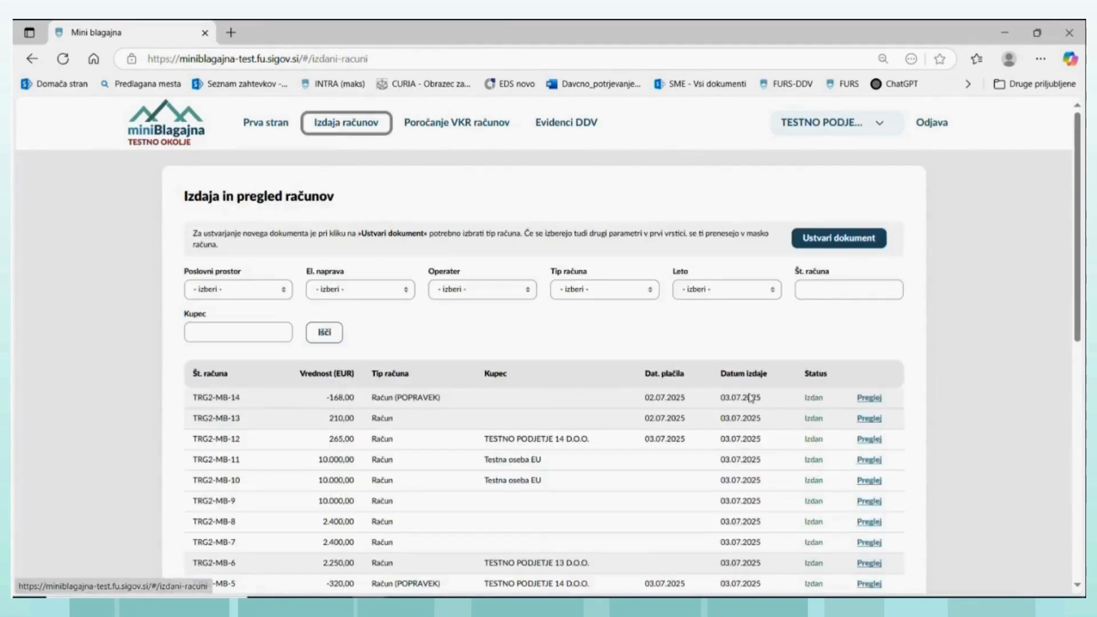
pyautogui.click(862, 502)
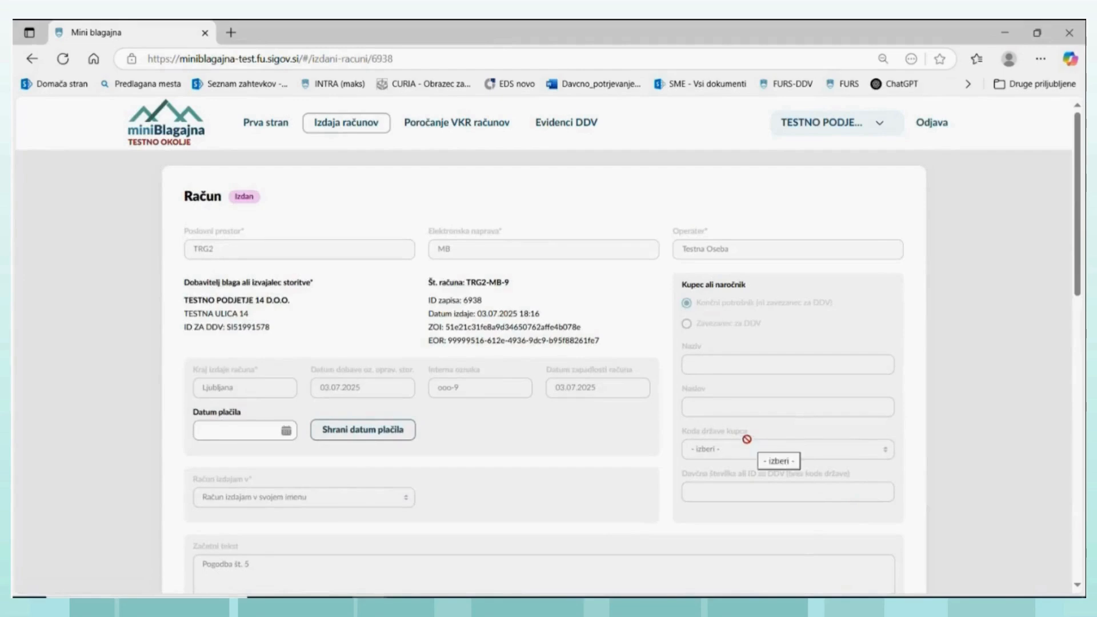
pyautogui.scroll(-2, 552, 383)
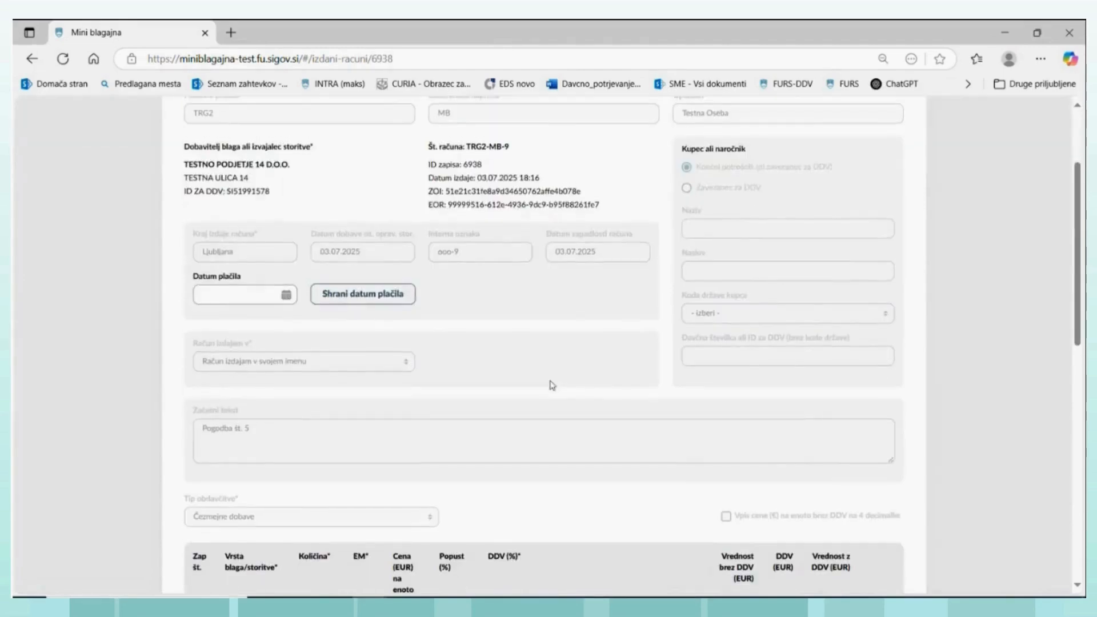
pyautogui.scroll(2, 552, 384)
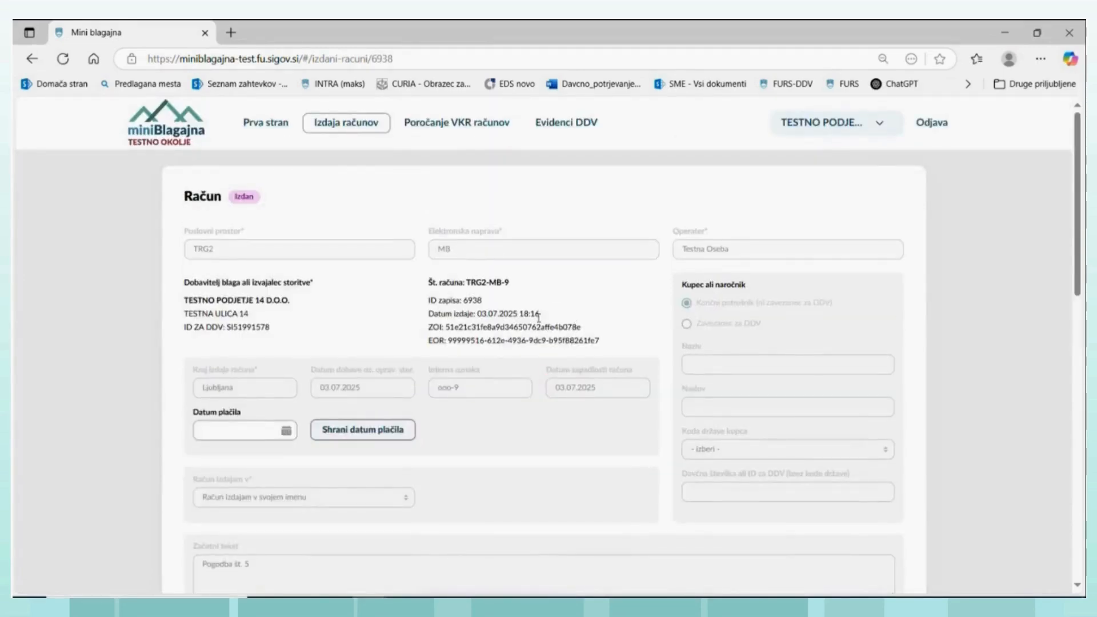
pyautogui.scroll(-1, 430, 410)
pyautogui.scroll(-3, 430, 413)
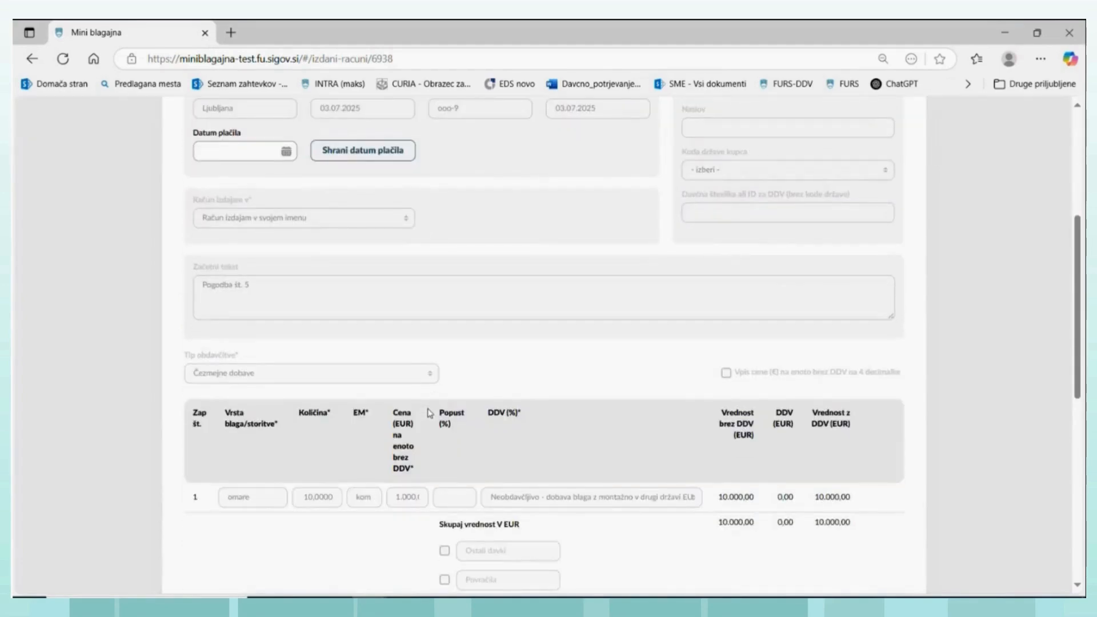
pyautogui.scroll(2, 427, 412)
pyautogui.scroll(-2, 428, 411)
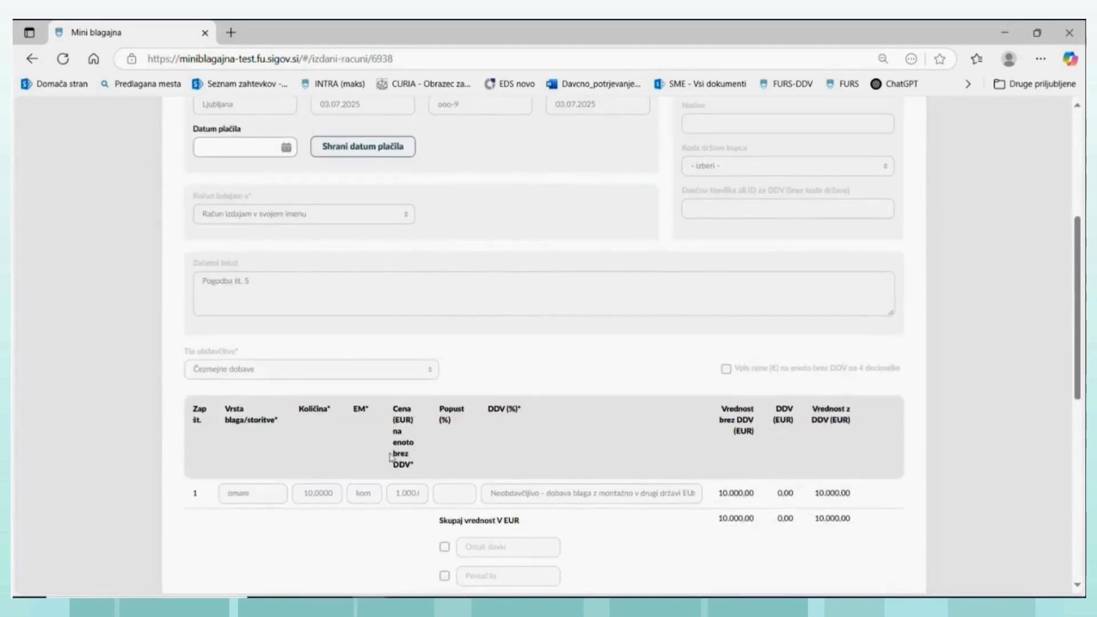
pyautogui.scroll(-4, 390, 457)
pyautogui.click(357, 553)
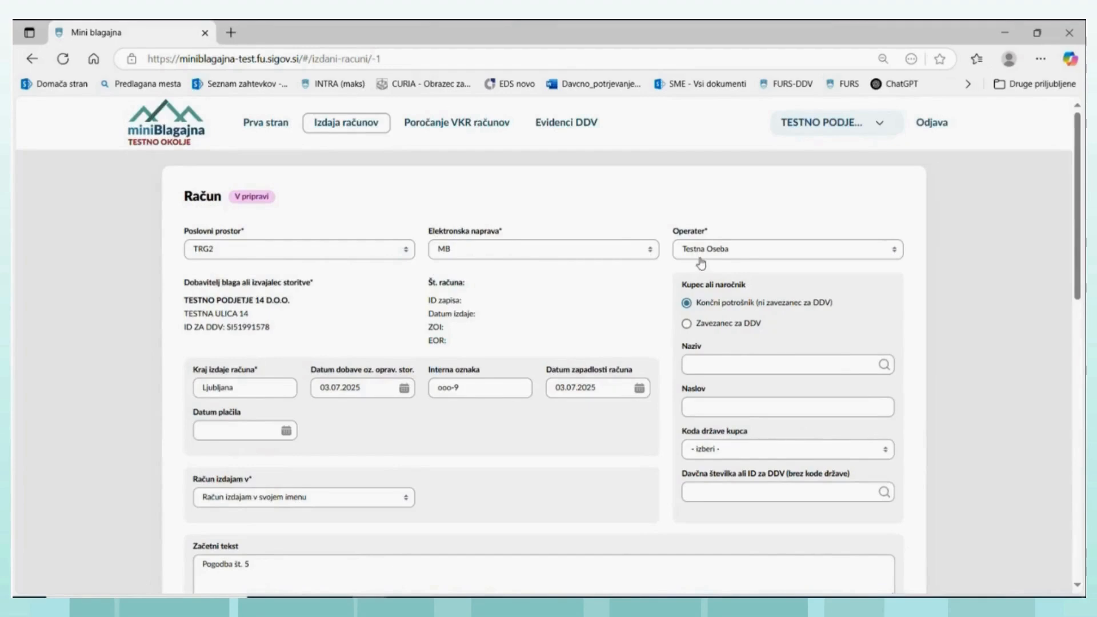
# - Set the copied invoice's supply date to 20.06.2025, internal reference to ooo-8 and due date to 02.07.2025
pyautogui.click(404, 391)
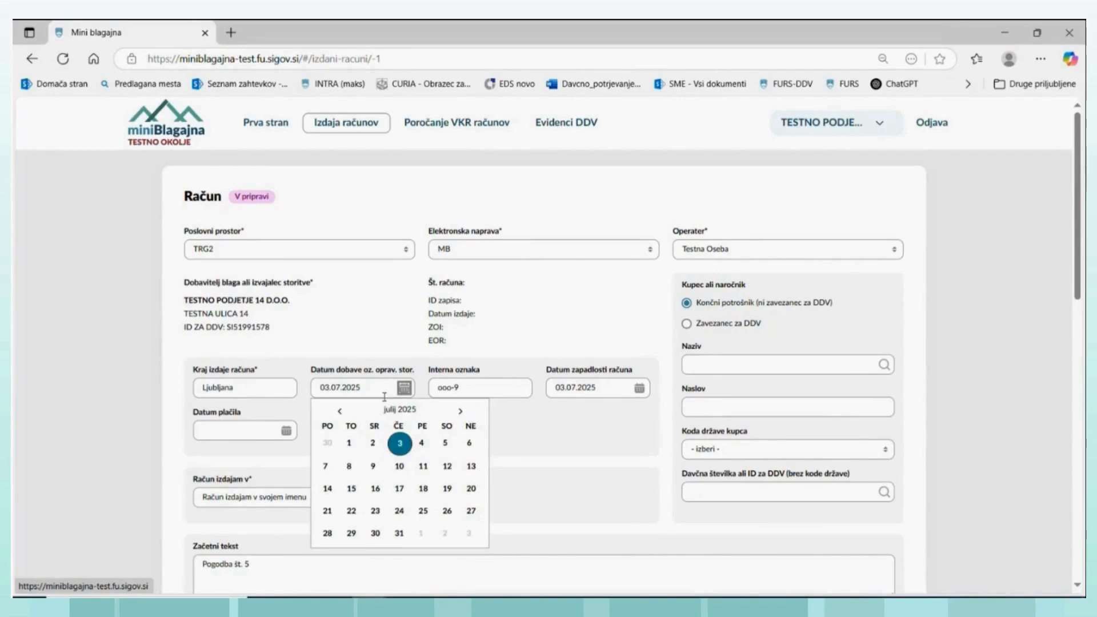
pyautogui.click(339, 411)
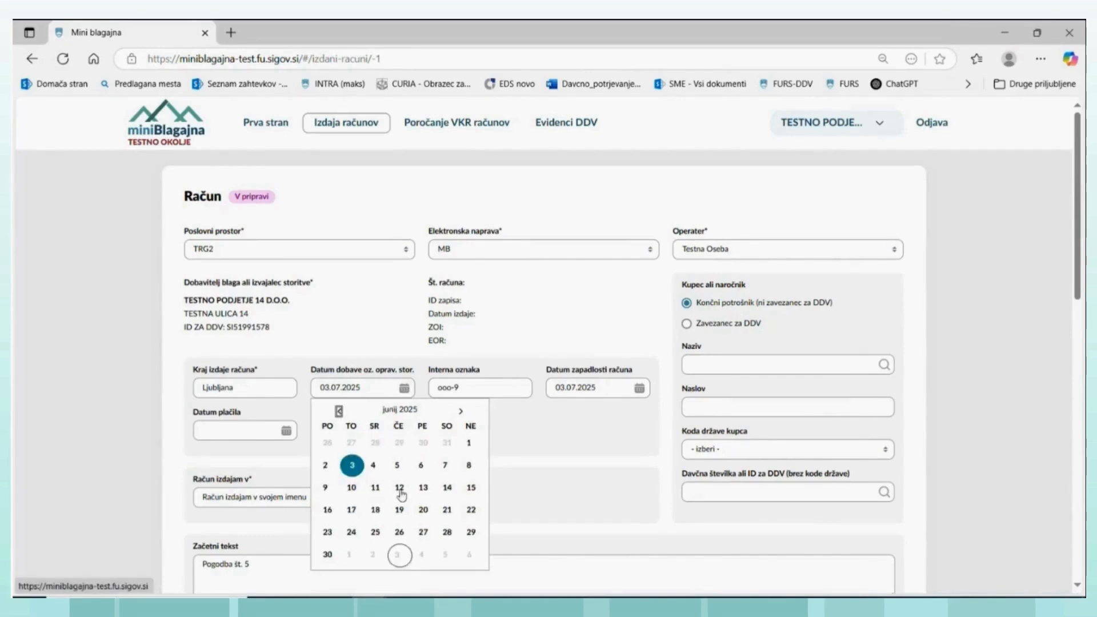
pyautogui.click(423, 510)
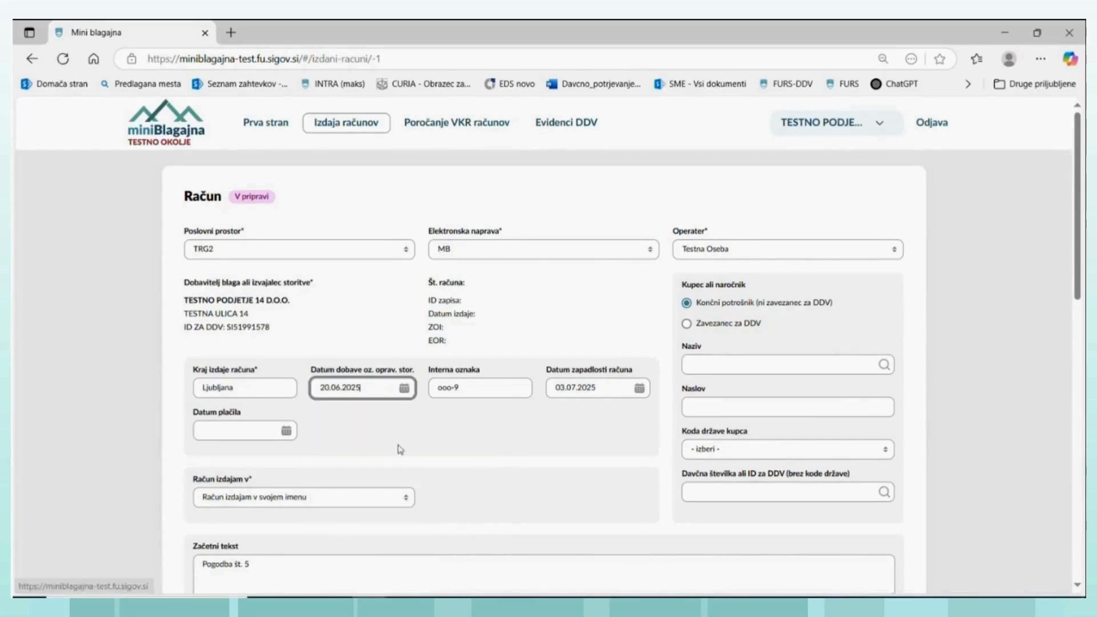
pyautogui.click(466, 383)
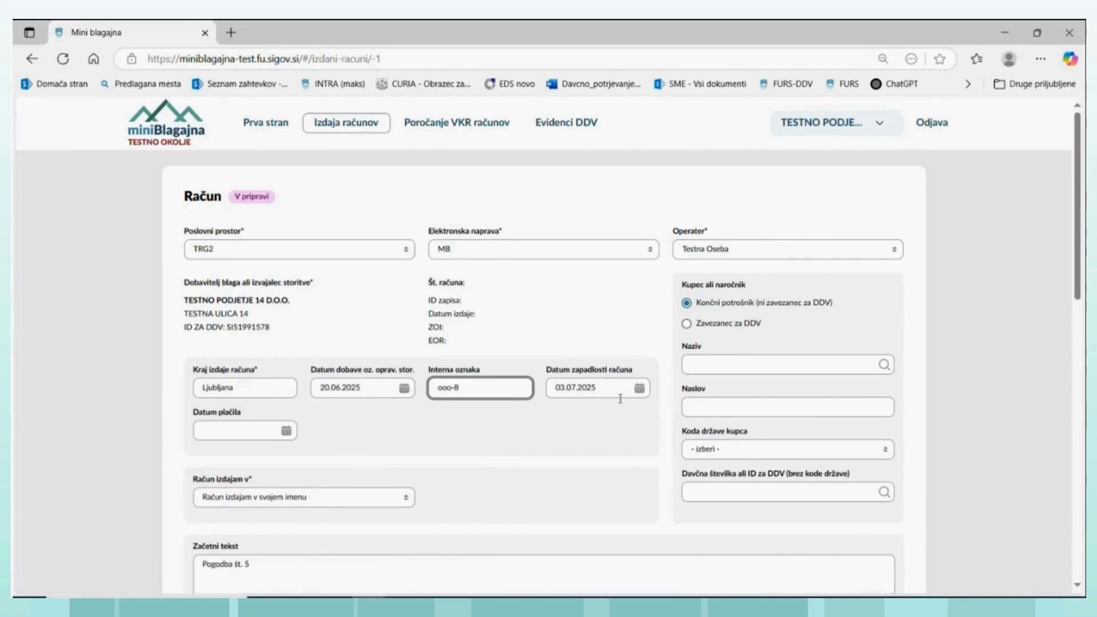
pyautogui.click(638, 388)
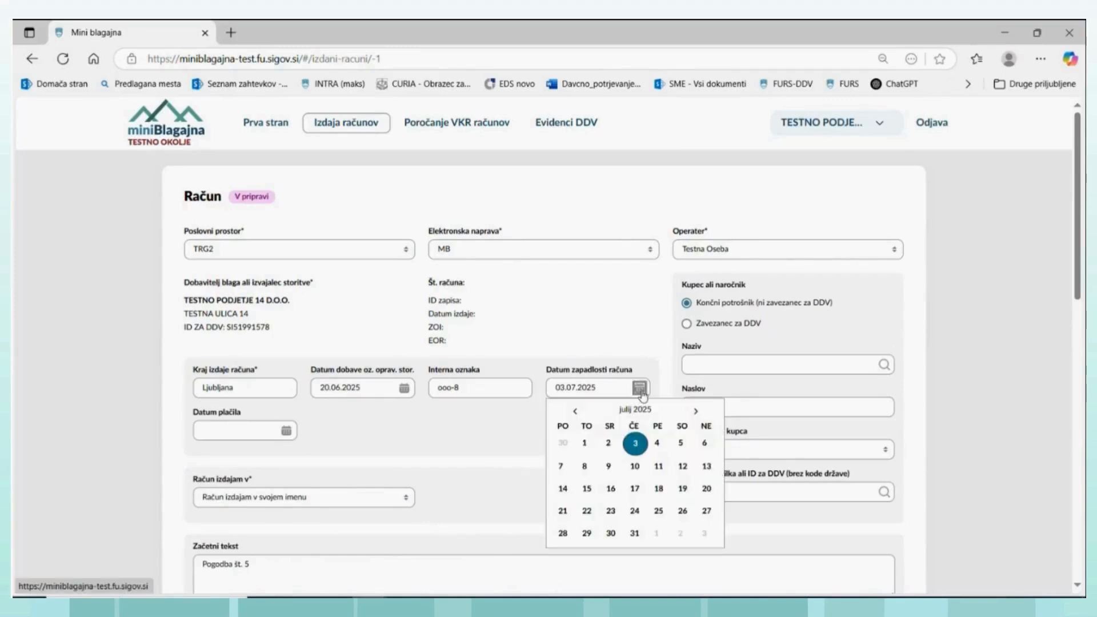
pyautogui.click(609, 444)
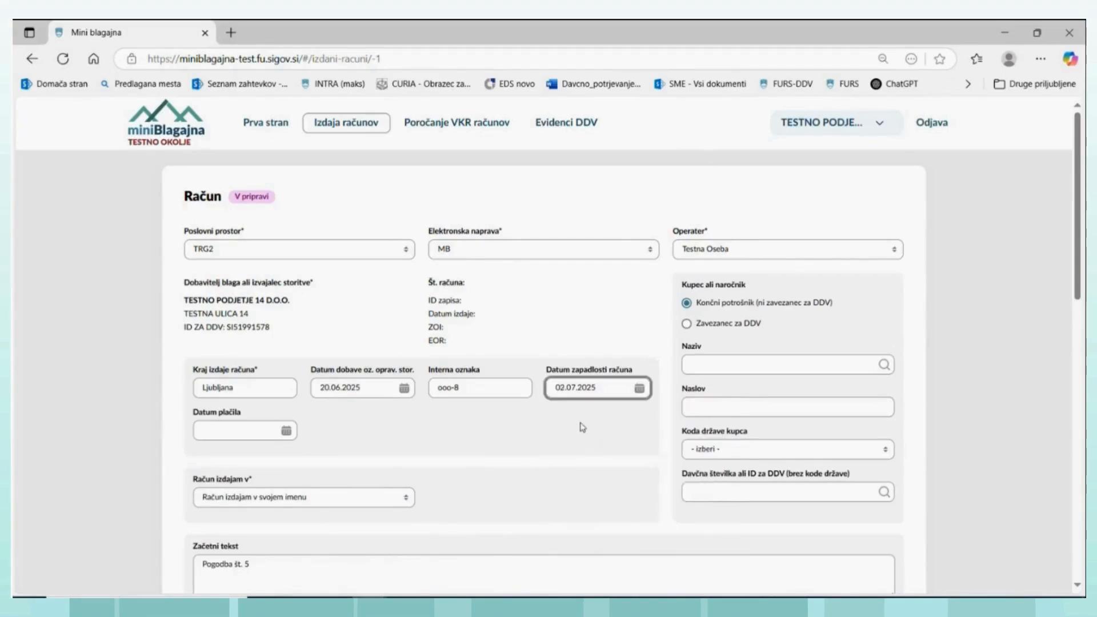
# - Change the introductory text to Pogodba št. 4 and set the taxation type (Tip obdavčitve) to Ni posebnosti
pyautogui.scroll(-3, 392, 494)
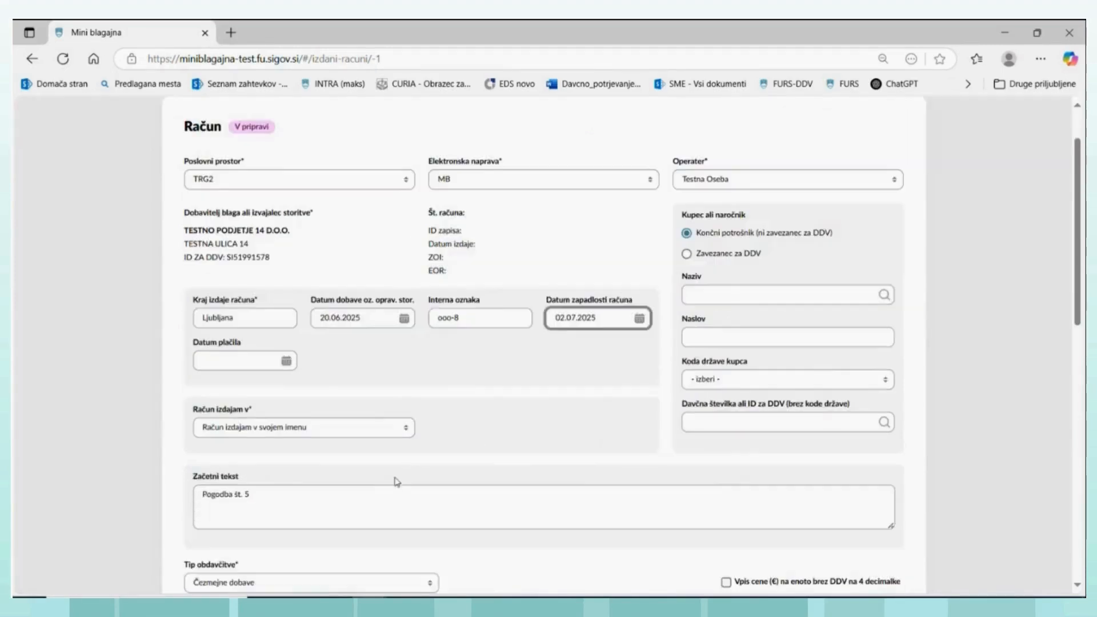
pyautogui.click(251, 425)
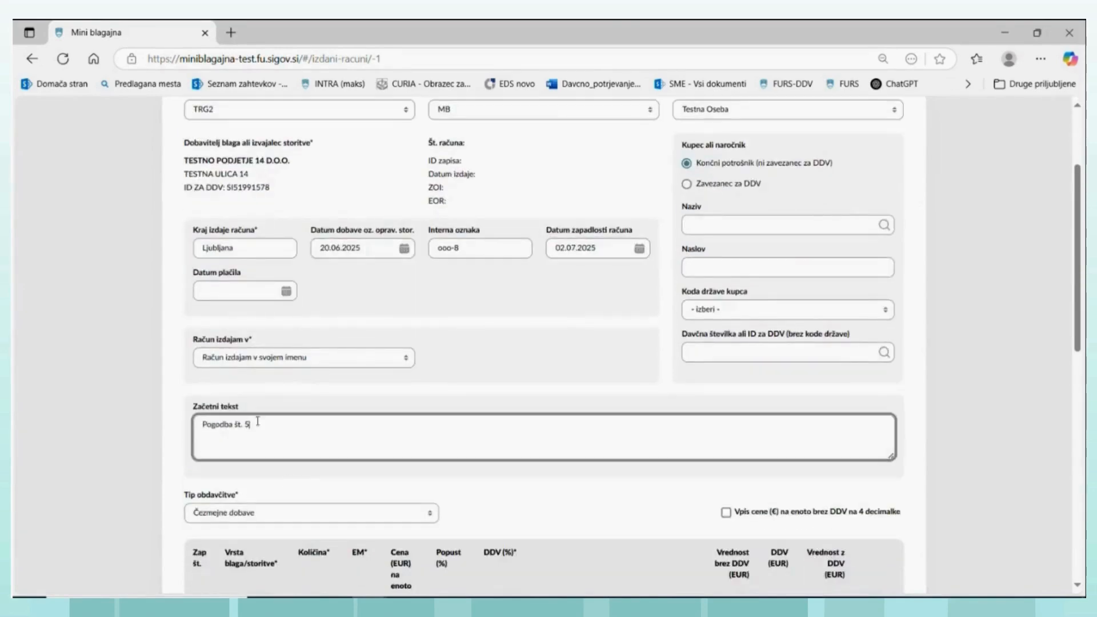
pyautogui.press('BackSpace')
pyautogui.scroll(-2, 284, 446)
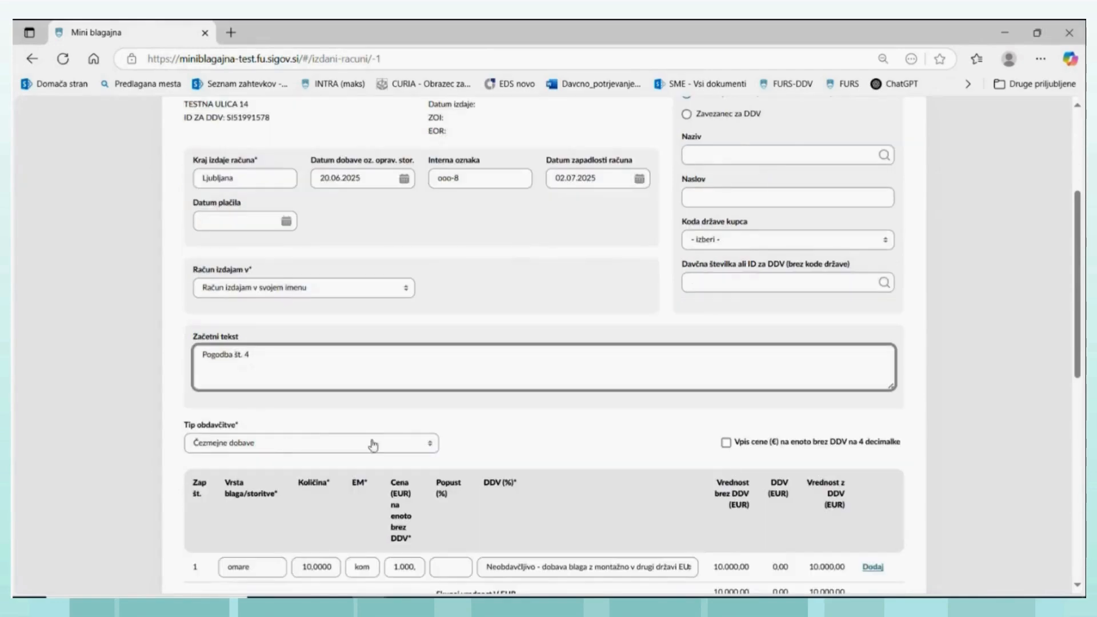
pyautogui.click(431, 448)
pyautogui.click(254, 487)
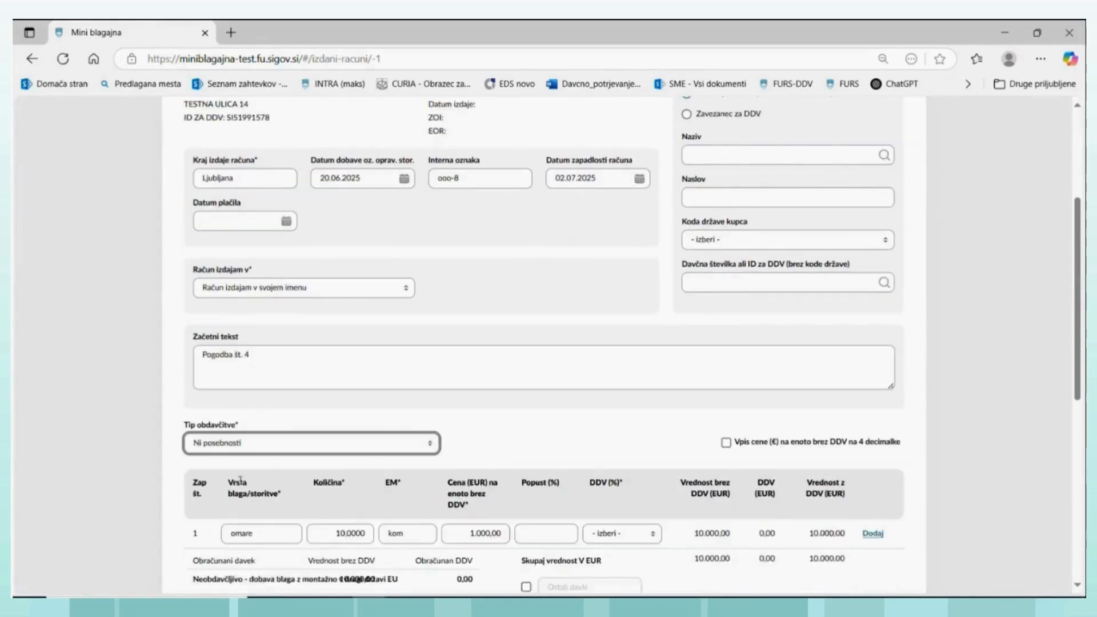
# - Try to save the invoice without choosing a VAT rate for the omare line
pyautogui.scroll(2, 669, 298)
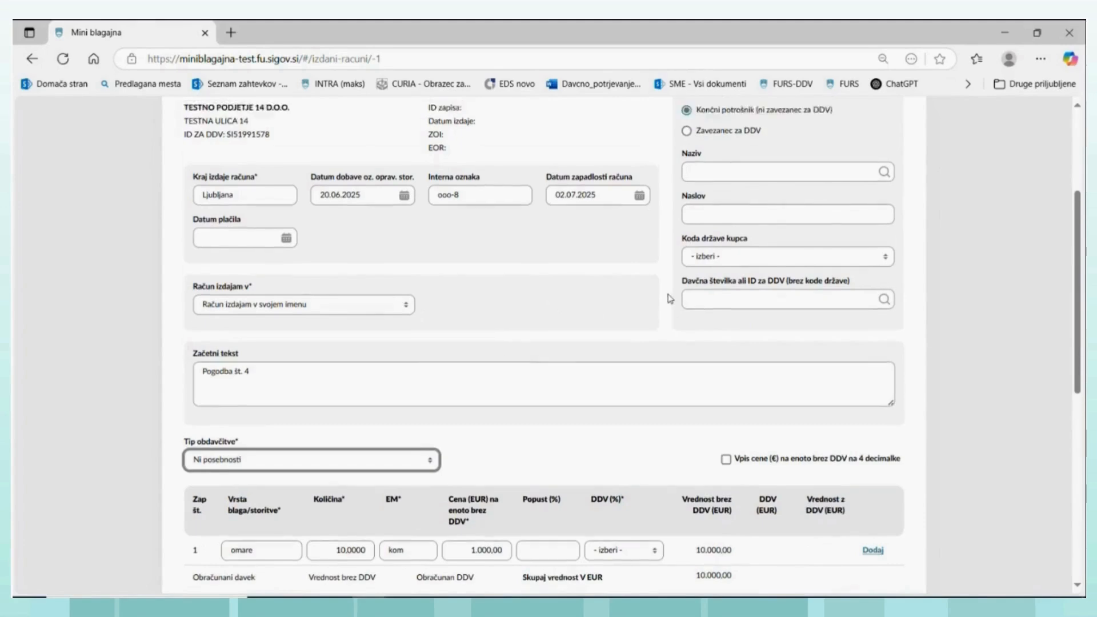
pyautogui.scroll(-2, 606, 306)
pyautogui.scroll(2, 603, 298)
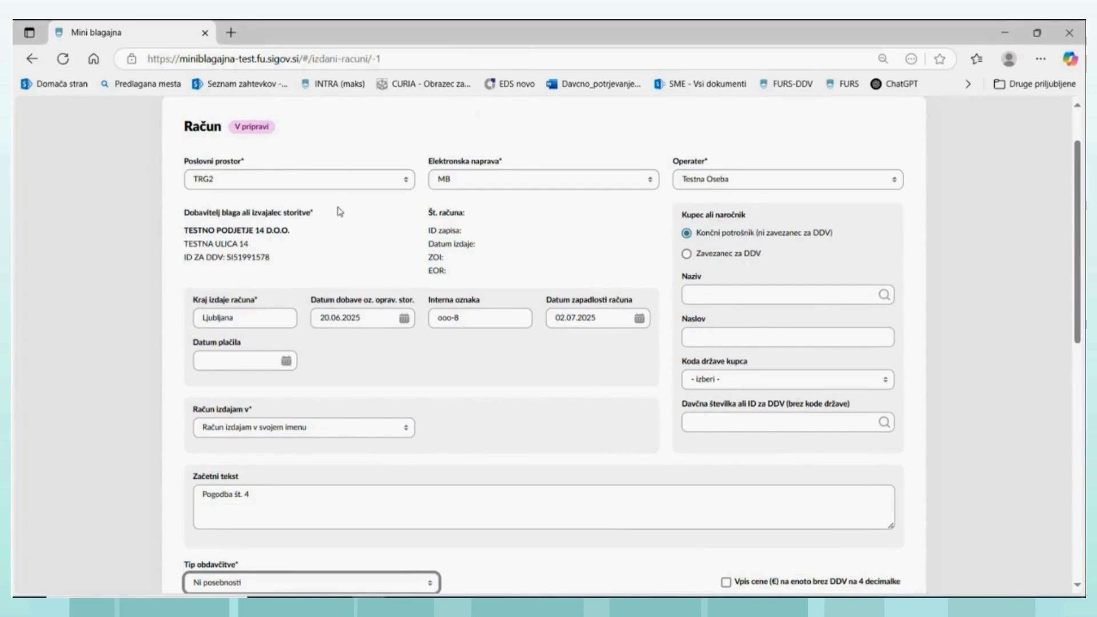
pyautogui.scroll(-4, 340, 216)
pyautogui.scroll(-4, 340, 216)
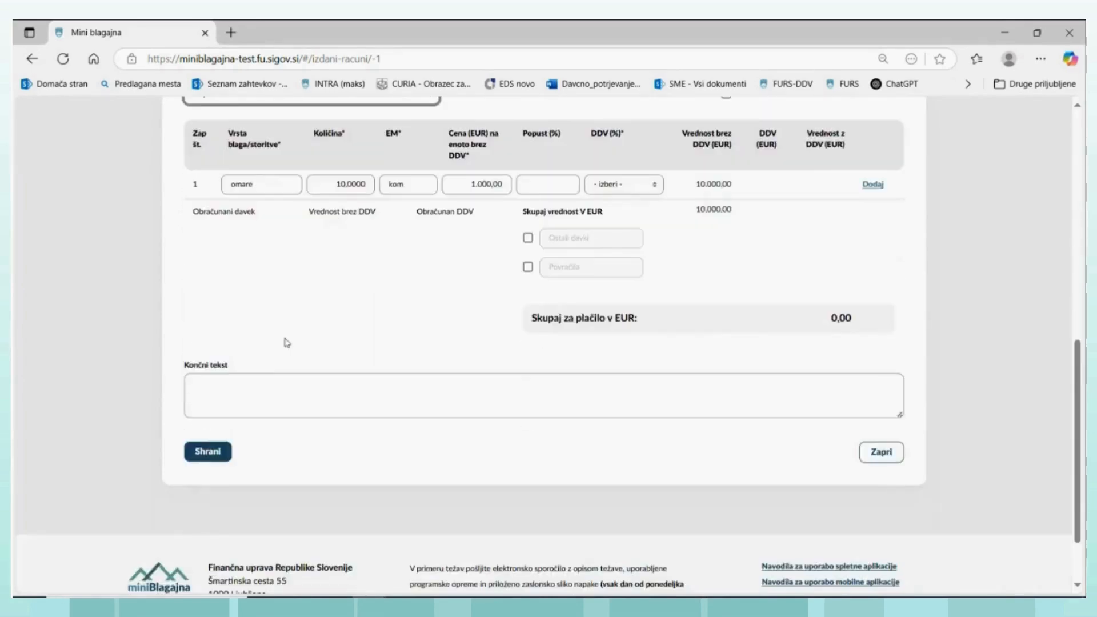
pyautogui.click(209, 454)
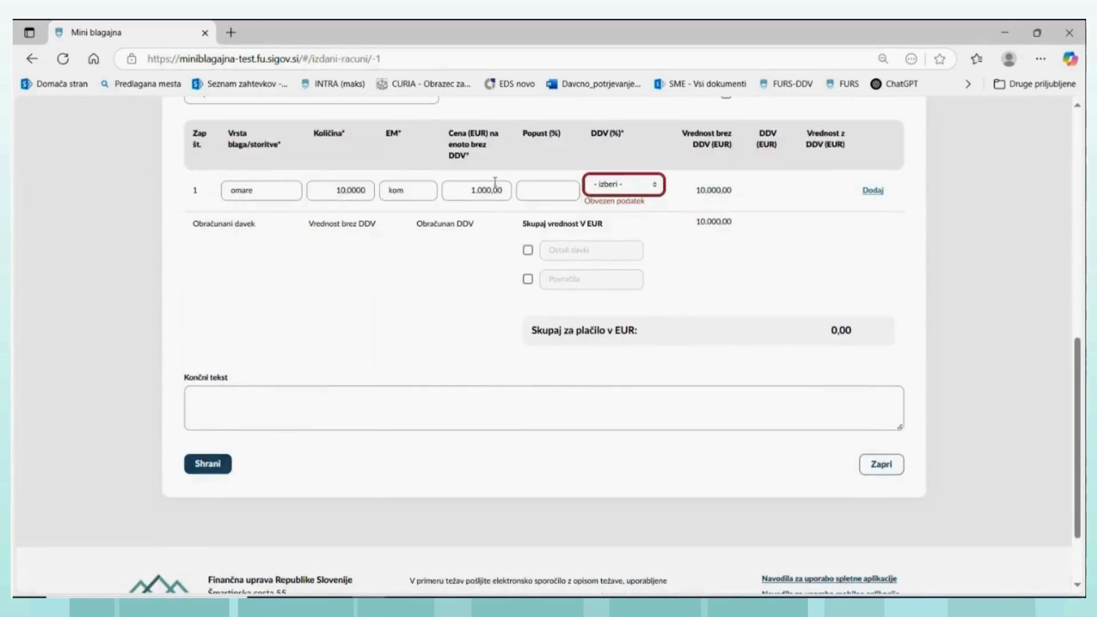
pyautogui.scroll(2, 494, 188)
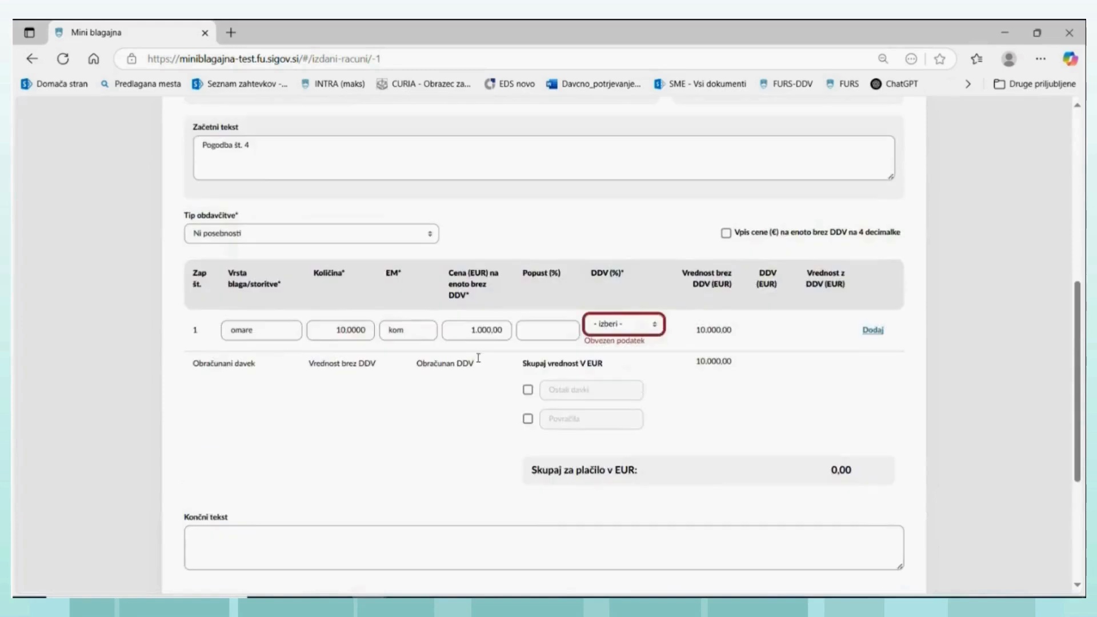
# - Mark the buyer as VAT-registered (Zavezanec za DDV) and try to save the invoice with the buyer details empty
pyautogui.scroll(4, 622, 308)
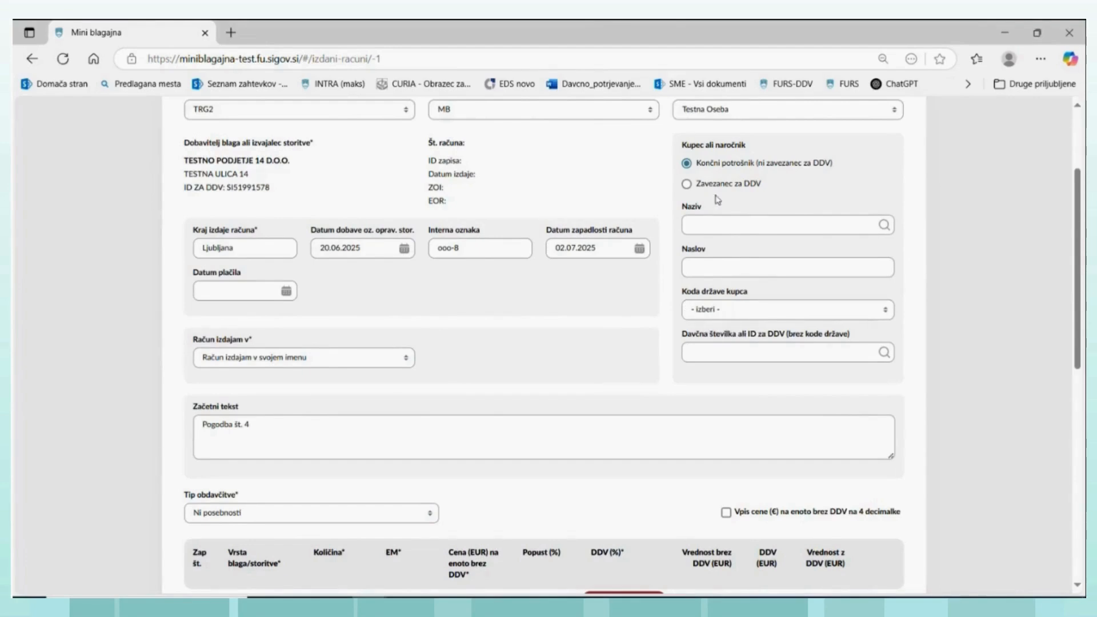
pyautogui.click(686, 185)
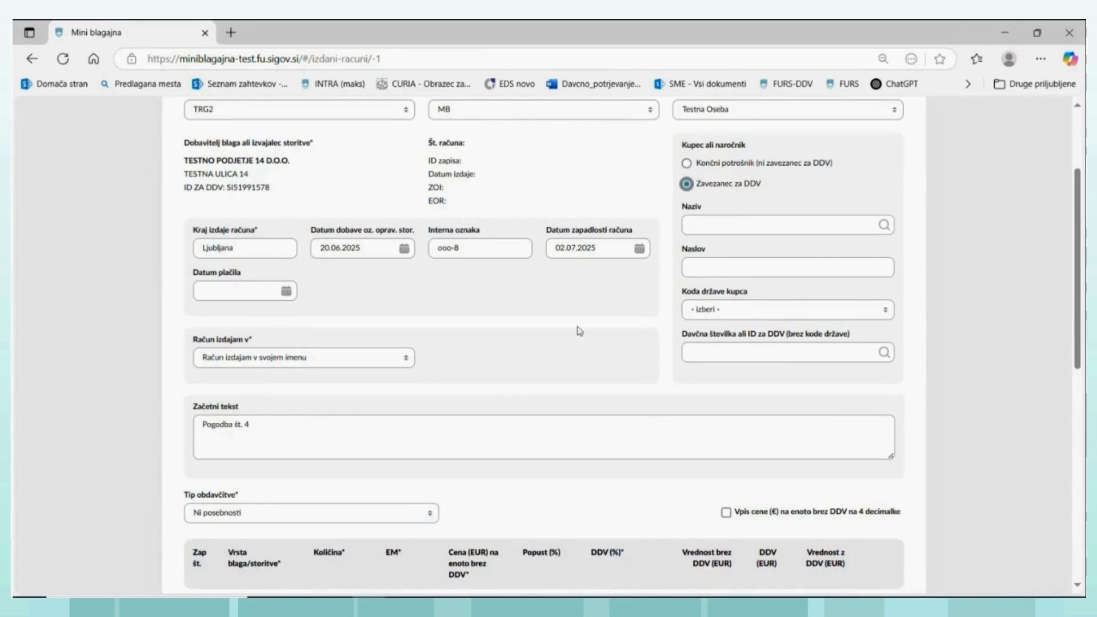
pyautogui.scroll(-5, 579, 331)
pyautogui.scroll(-3, 319, 460)
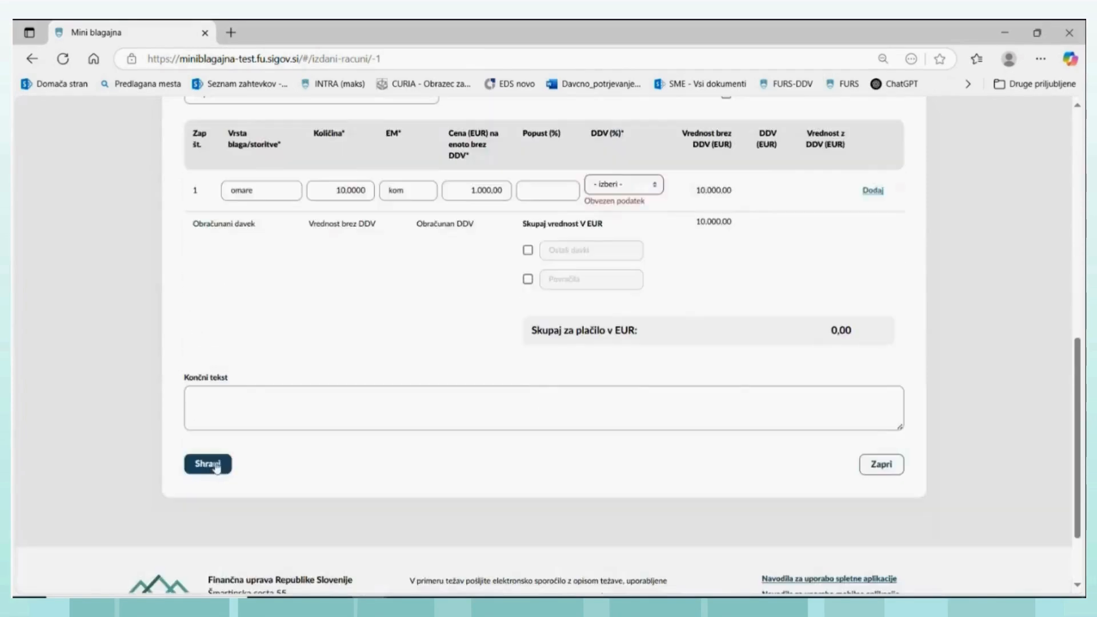
pyautogui.click(216, 466)
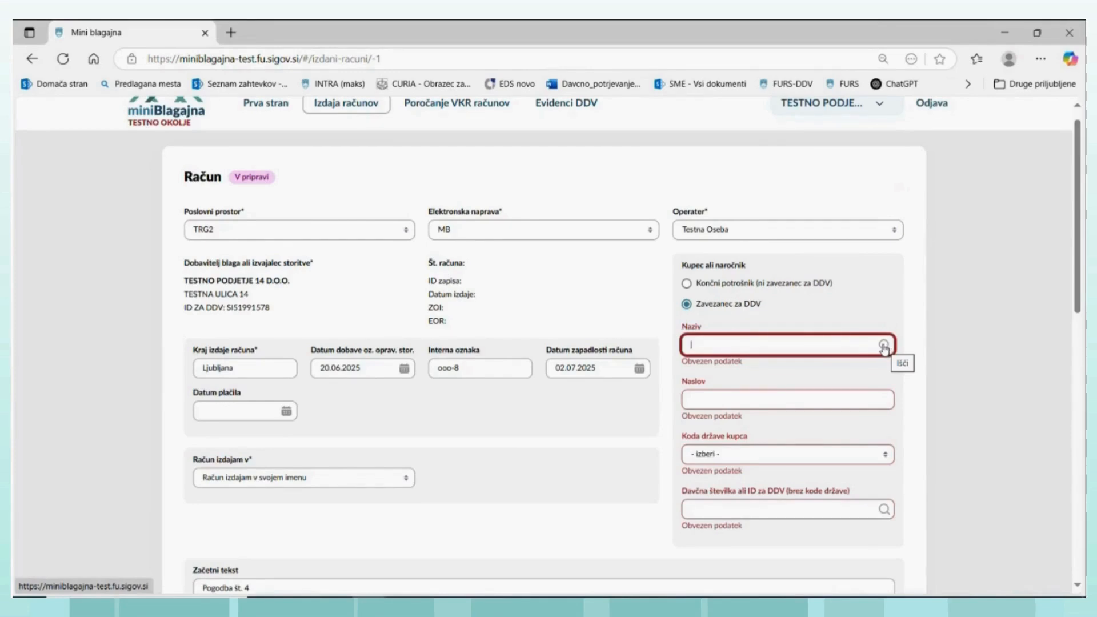
# - Look up the buyer by tax number, choose TESTNO PODJETJE 14 D.O.O., and try to save the invoice without a VAT rate
pyautogui.click(884, 346)
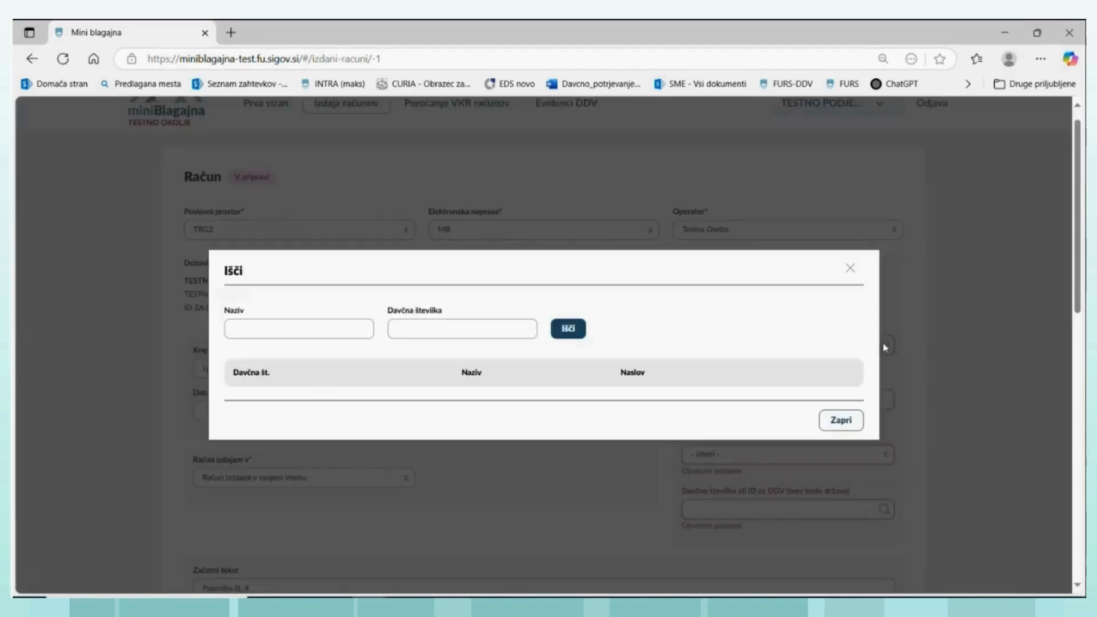
pyautogui.click(419, 330)
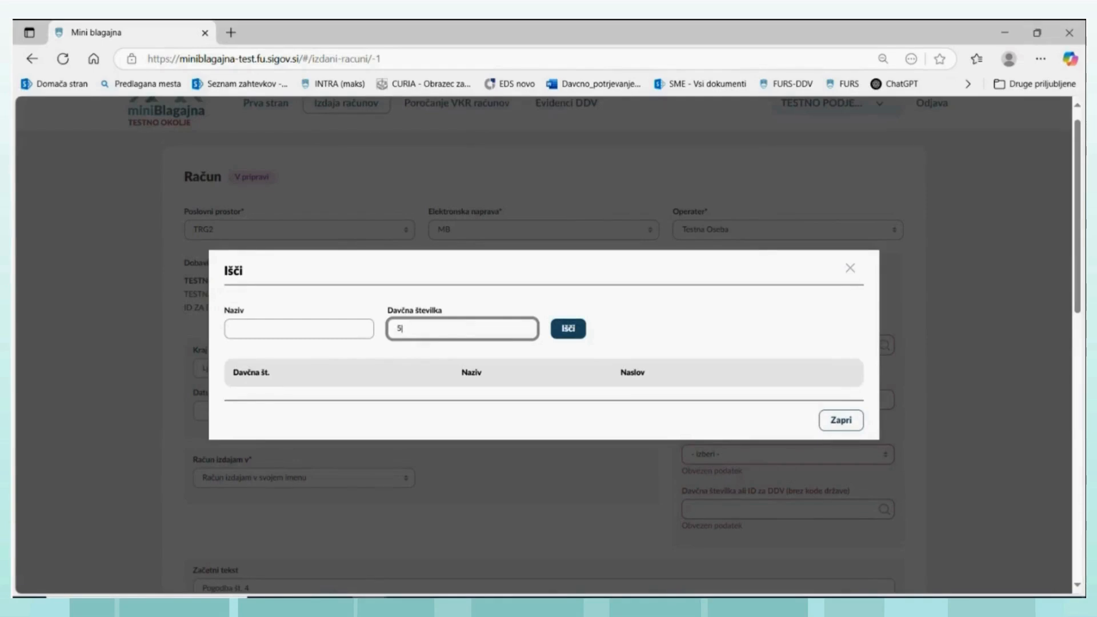
pyautogui.click(569, 330)
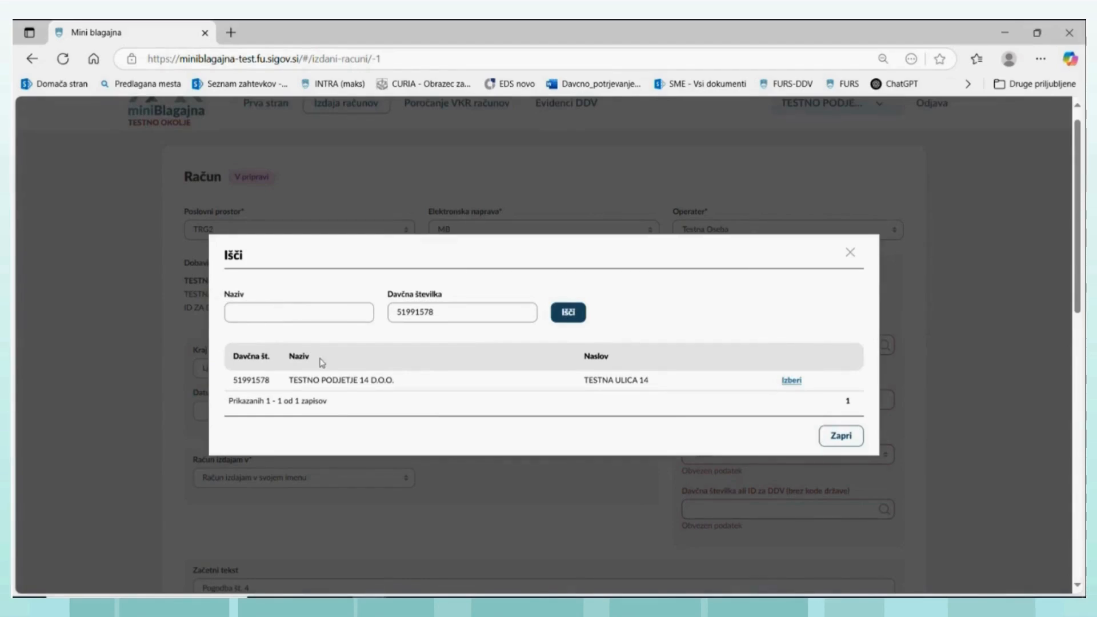
pyautogui.click(791, 381)
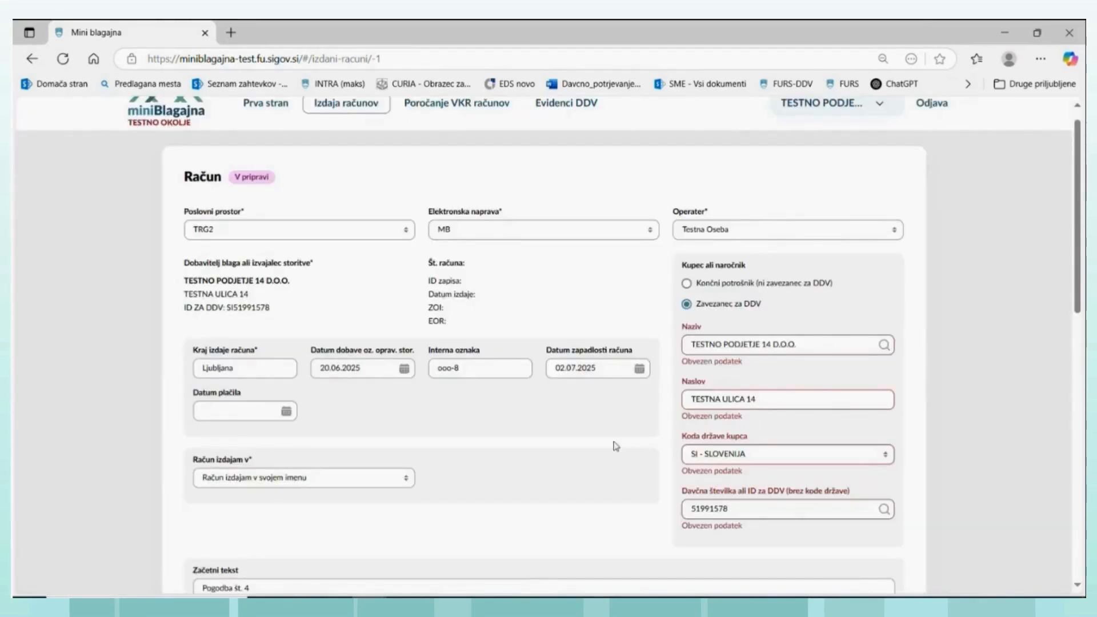
pyautogui.scroll(-9, 416, 506)
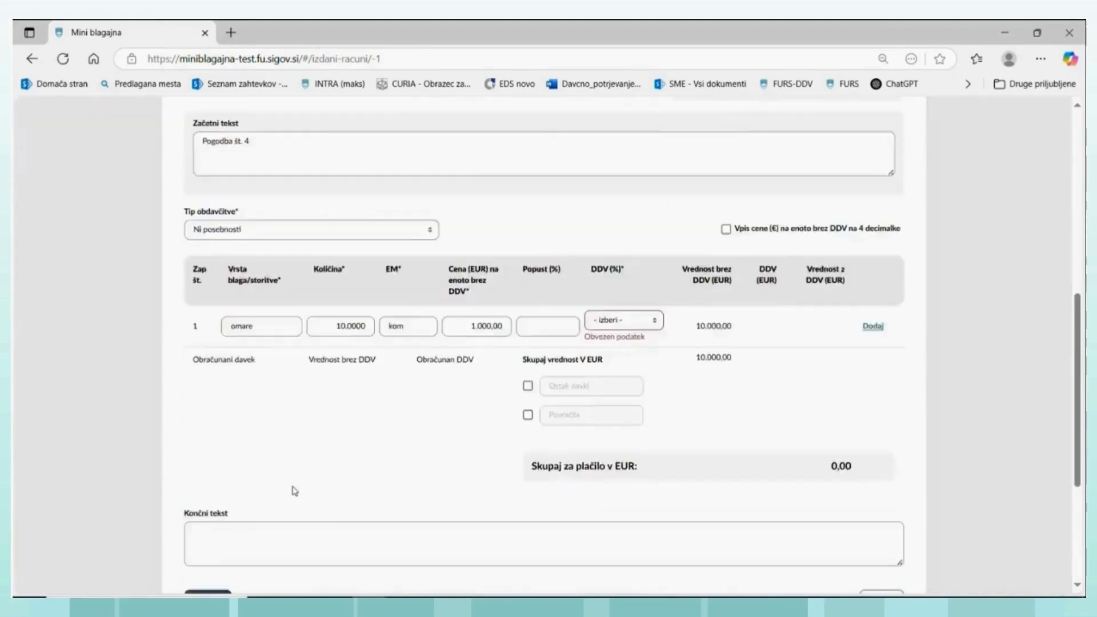
pyautogui.click(224, 487)
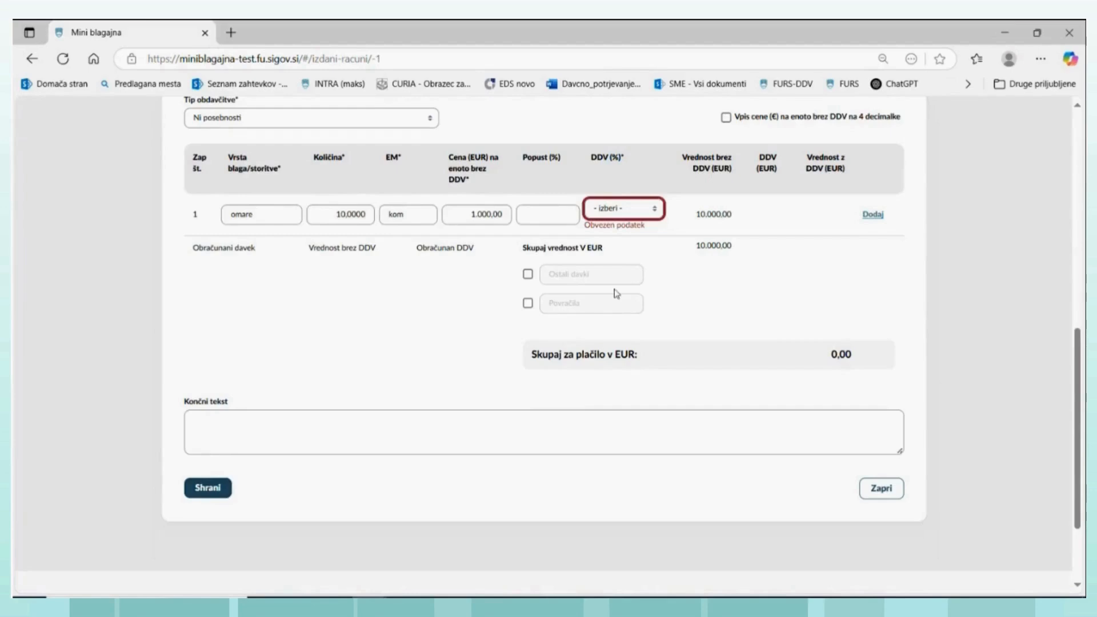
# - Clear the buyer's country code, then filter the country list by si and select SI - SLOVENIJA again
pyautogui.scroll(5, 628, 300)
pyautogui.scroll(4, 659, 307)
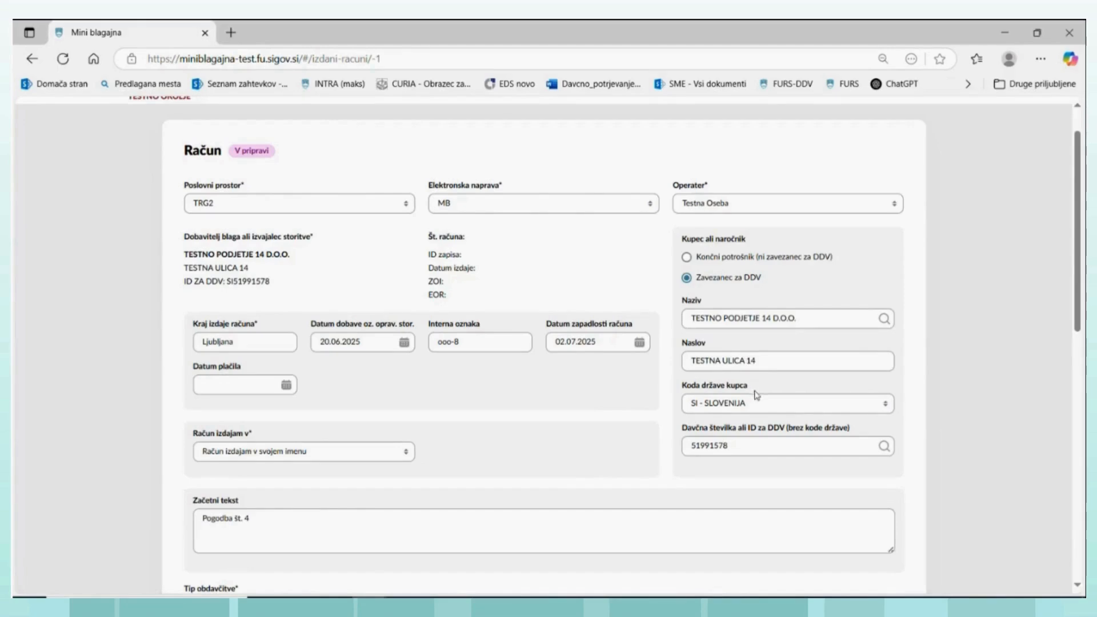
pyautogui.click(884, 407)
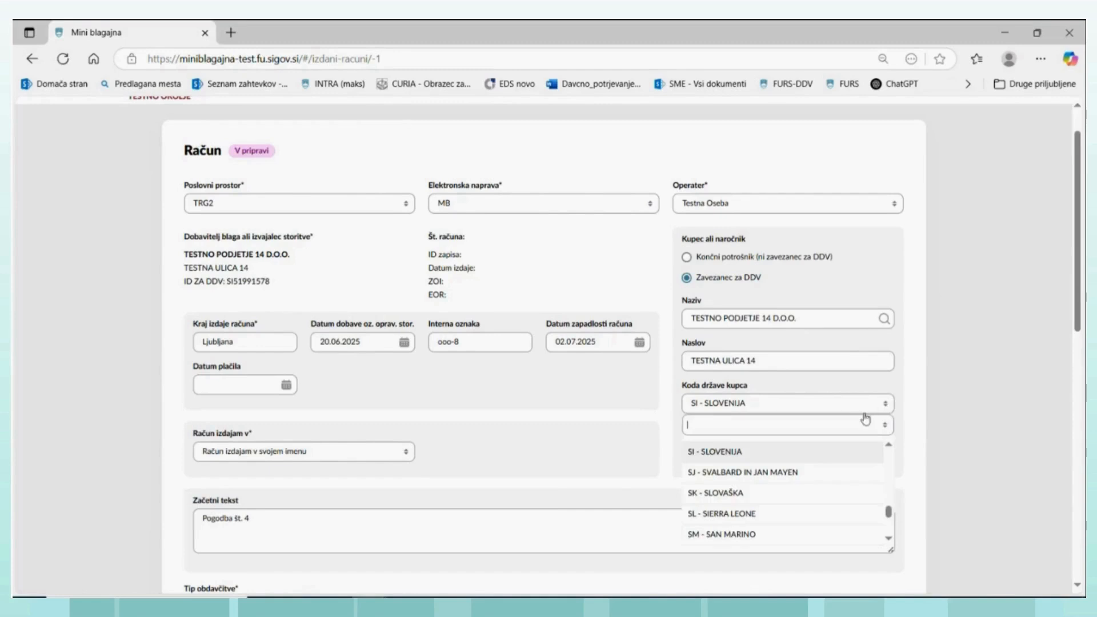
pyautogui.moveTo(887, 509); pyautogui.dragTo(895, 449)
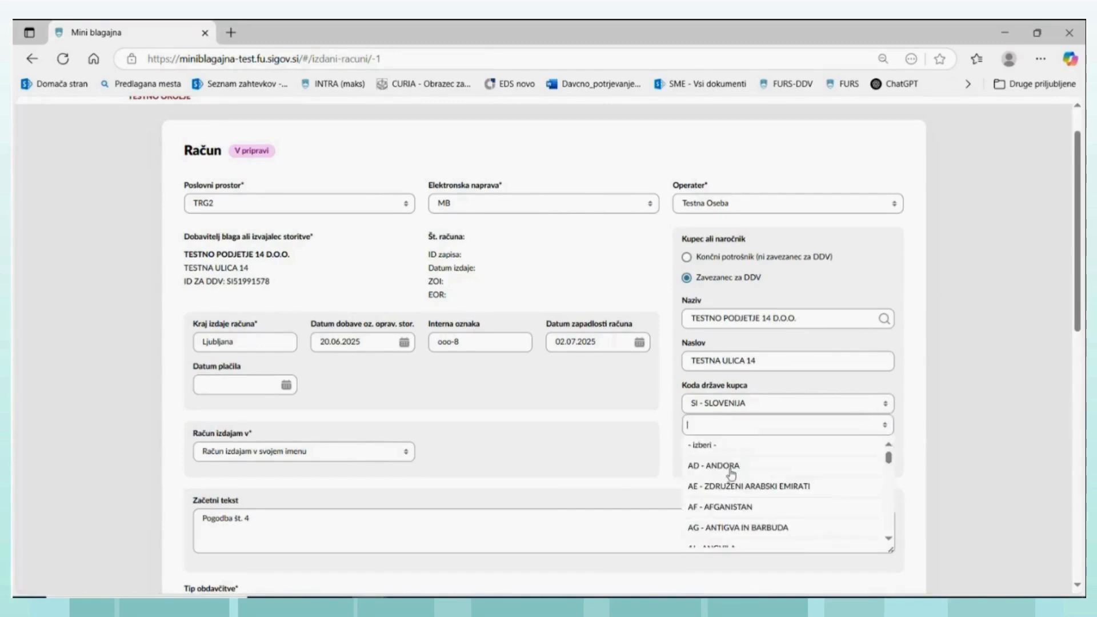
pyautogui.click(707, 447)
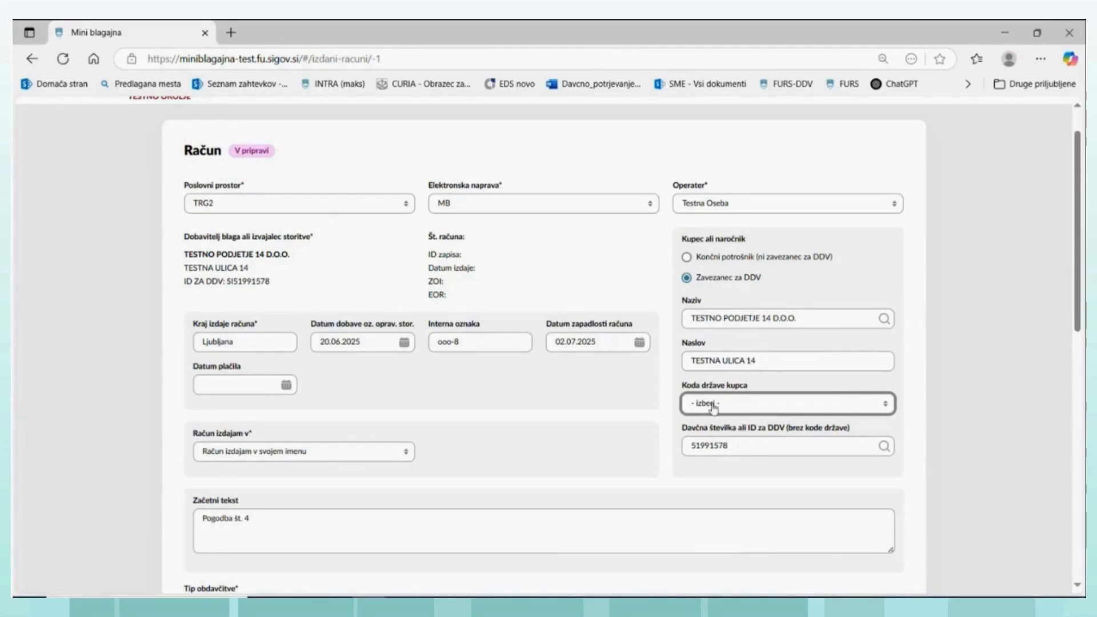
pyautogui.click(884, 408)
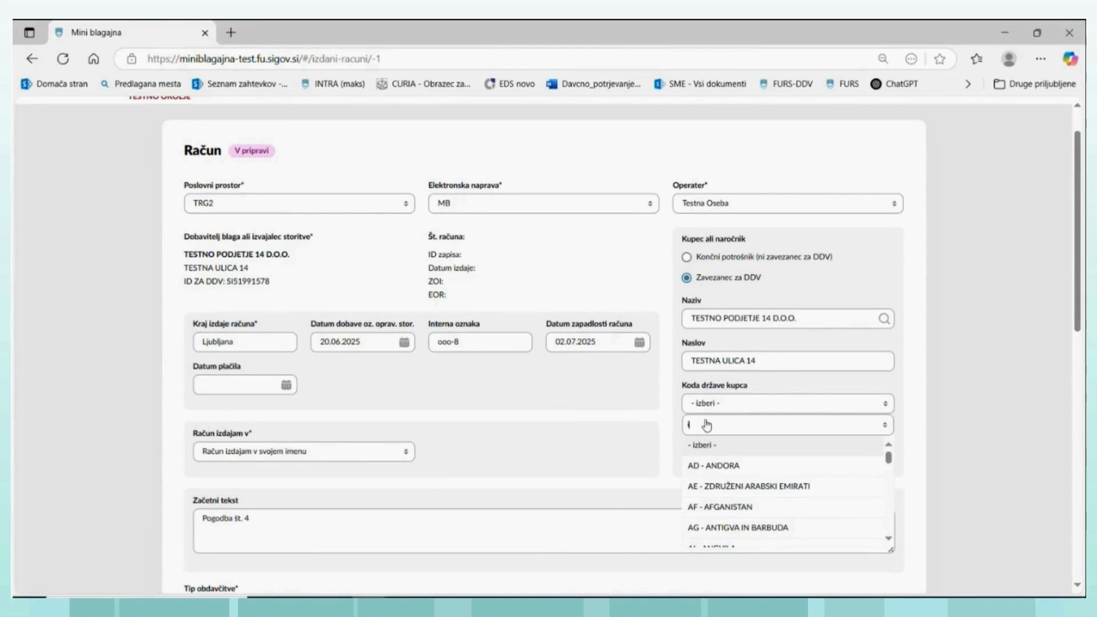
pyautogui.write('si')
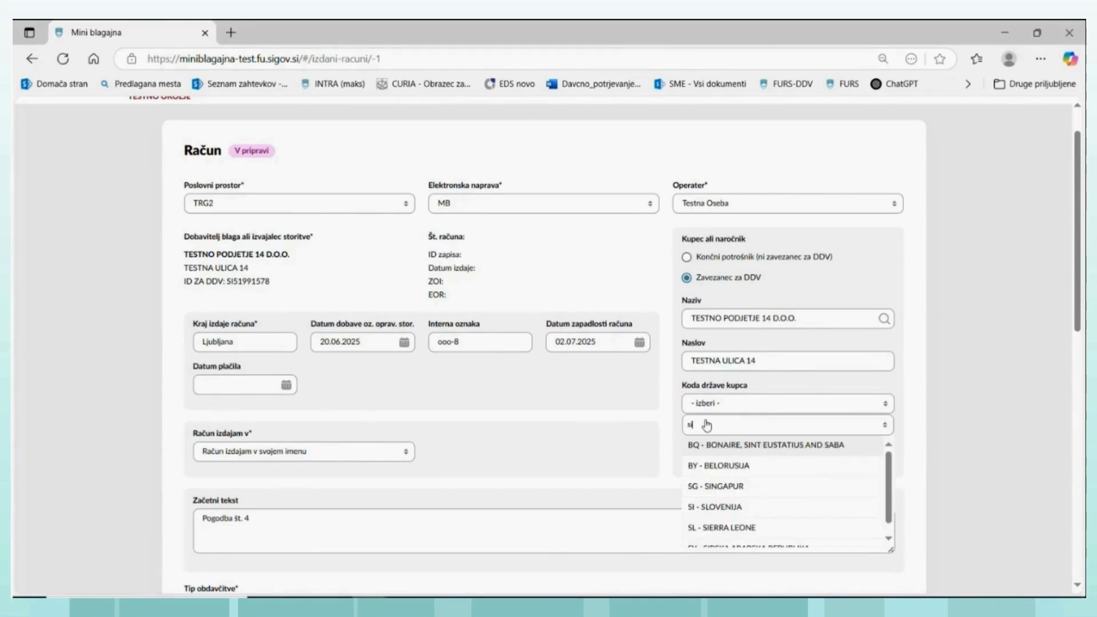
pyautogui.click(719, 512)
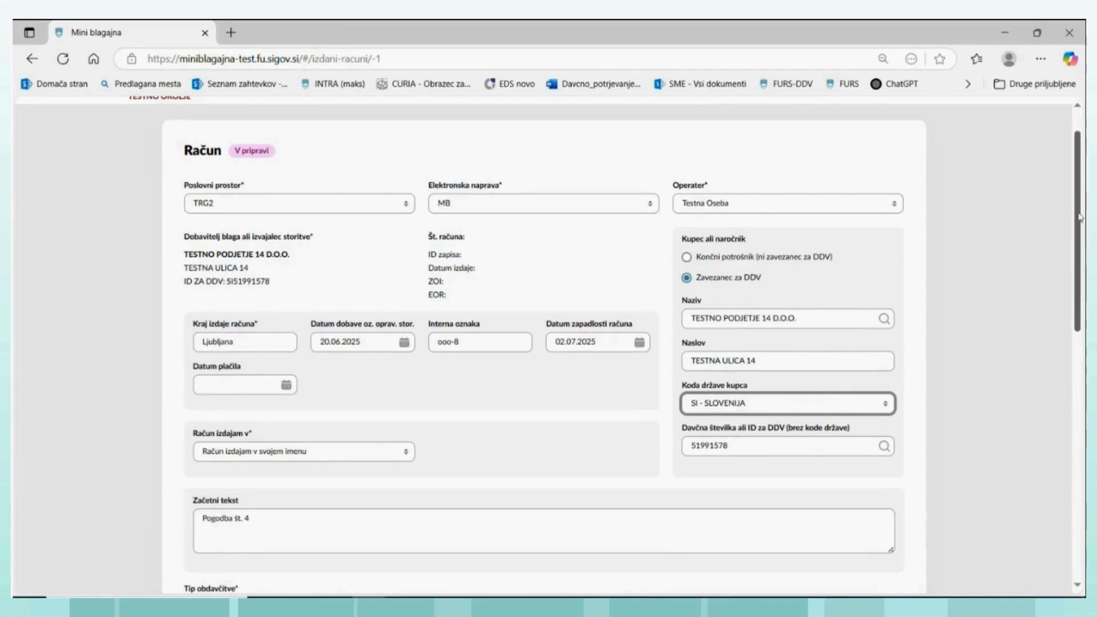
# - Set the omare line's VAT rate to 22% and save the invoice
pyautogui.scroll(1, 1079, 216)
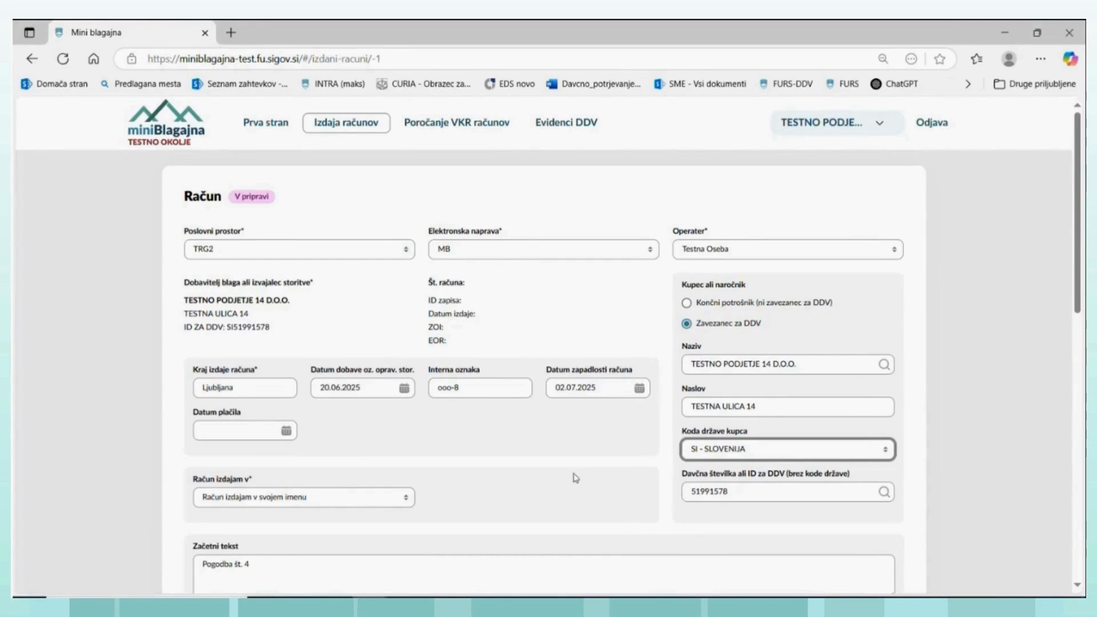
pyautogui.scroll(-1, 433, 469)
pyautogui.scroll(-2, 432, 471)
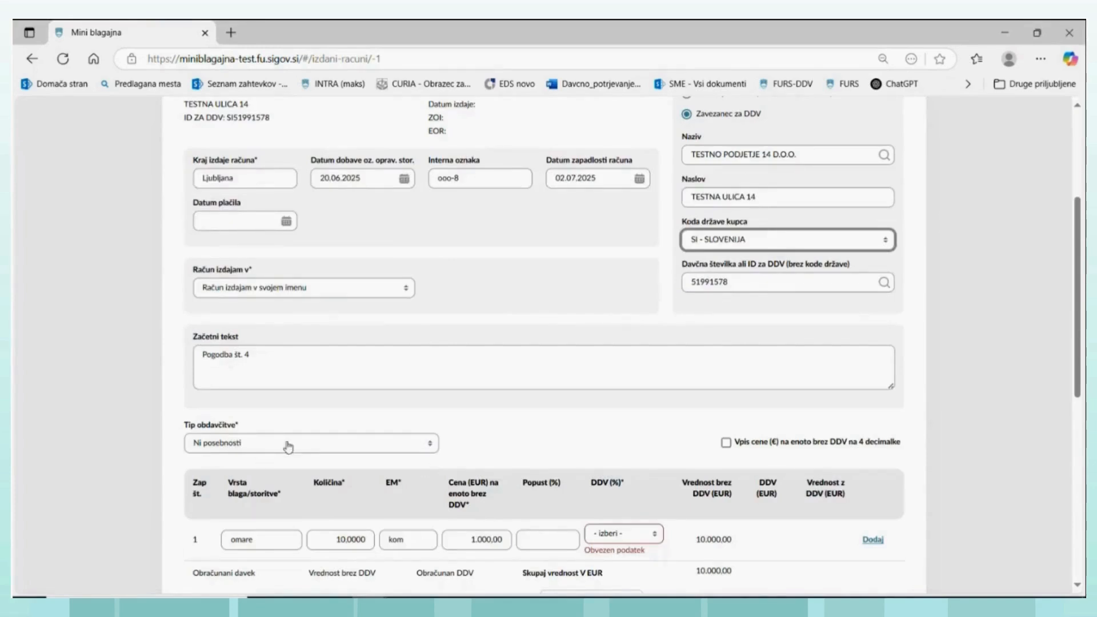
pyautogui.scroll(-2, 359, 452)
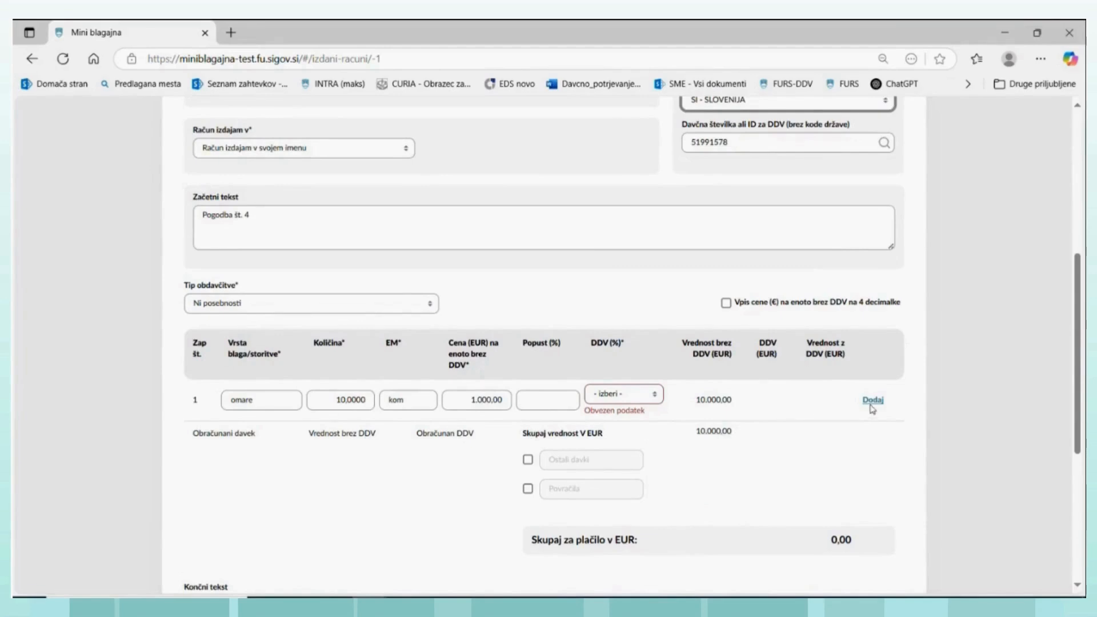
pyautogui.click(657, 396)
pyautogui.click(604, 456)
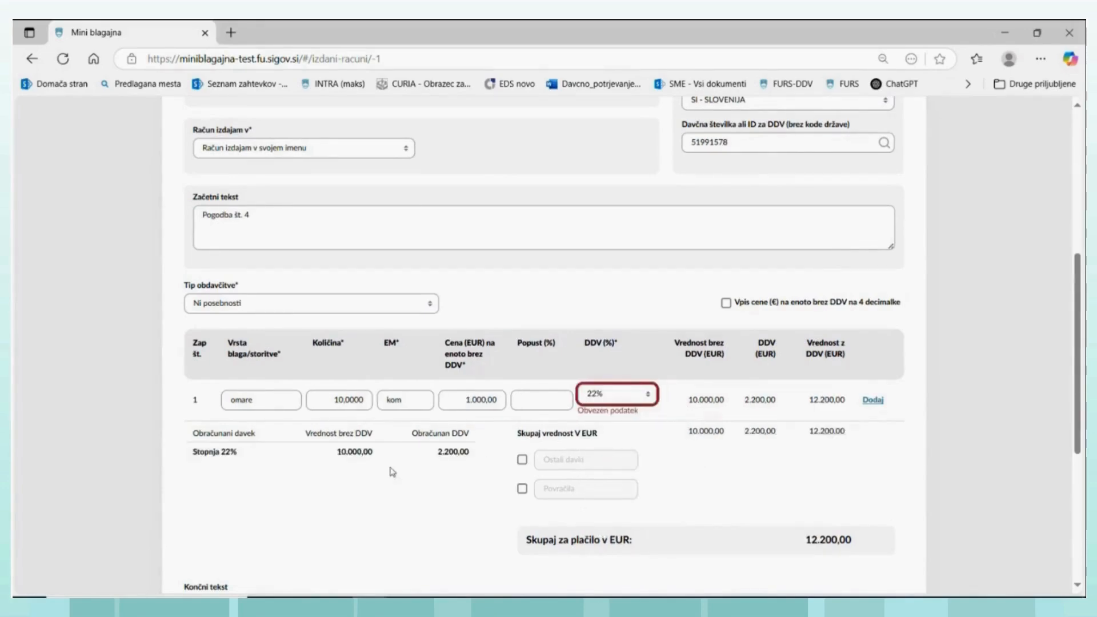
pyautogui.scroll(-3, 309, 507)
pyautogui.click(206, 464)
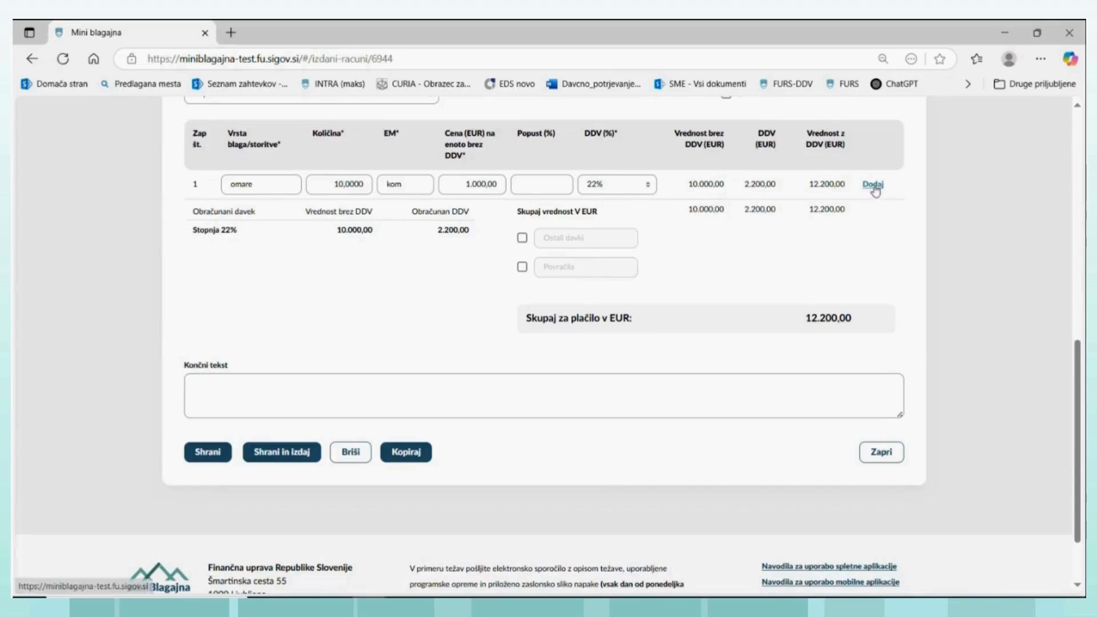
# - Reselect Ni posebnosti from the taxation types and add a second line item to the invoice
pyautogui.scroll(1, 829, 238)
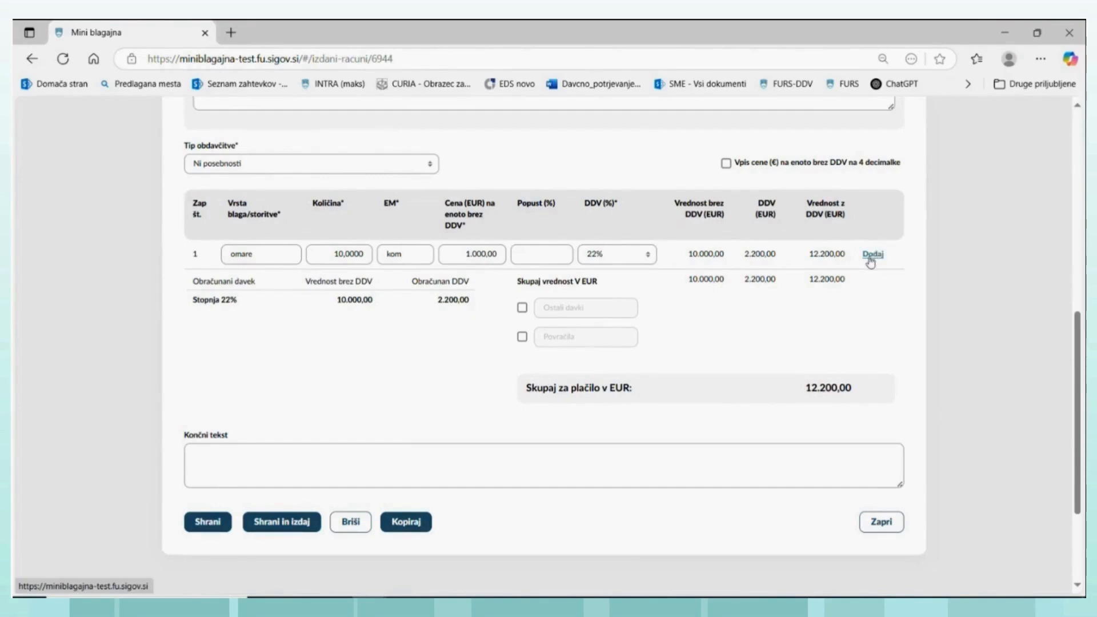
pyautogui.click(433, 169)
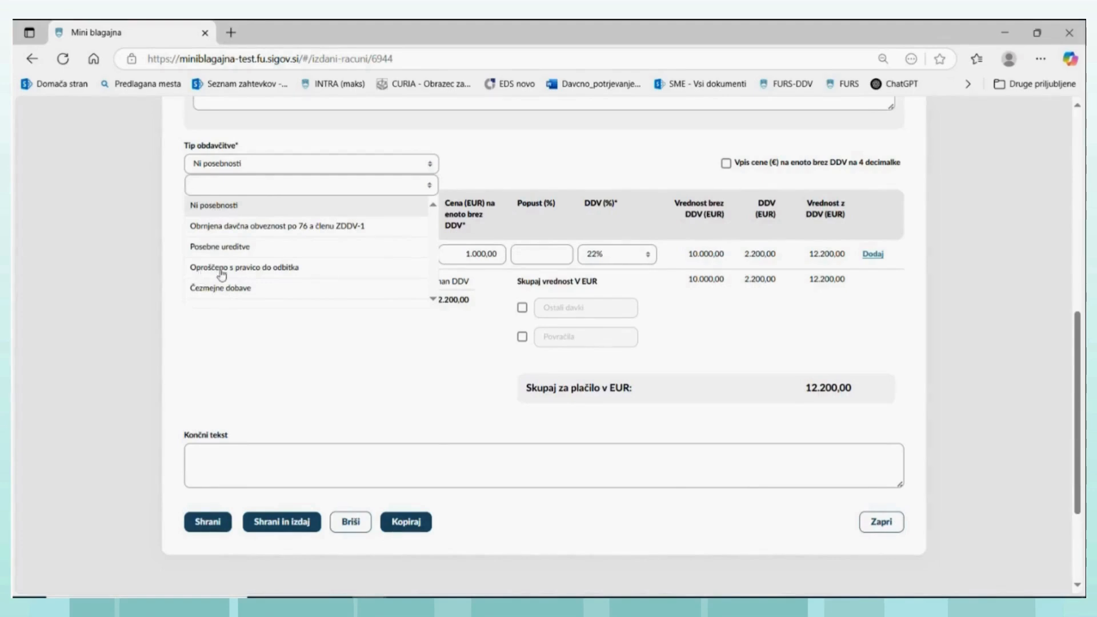
pyautogui.click(212, 209)
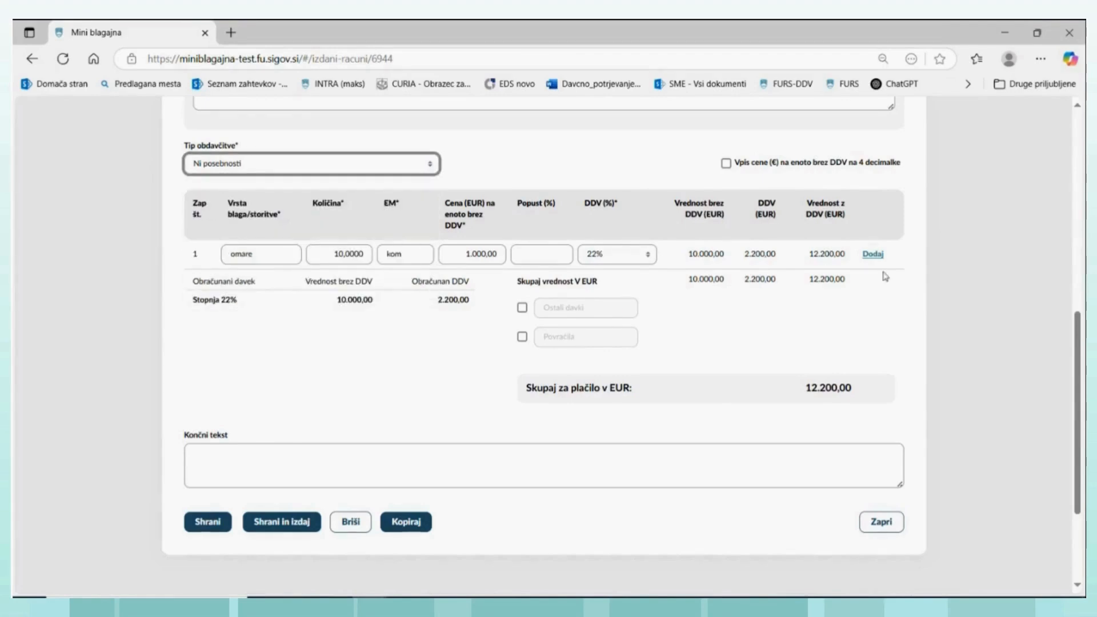
pyautogui.click(871, 254)
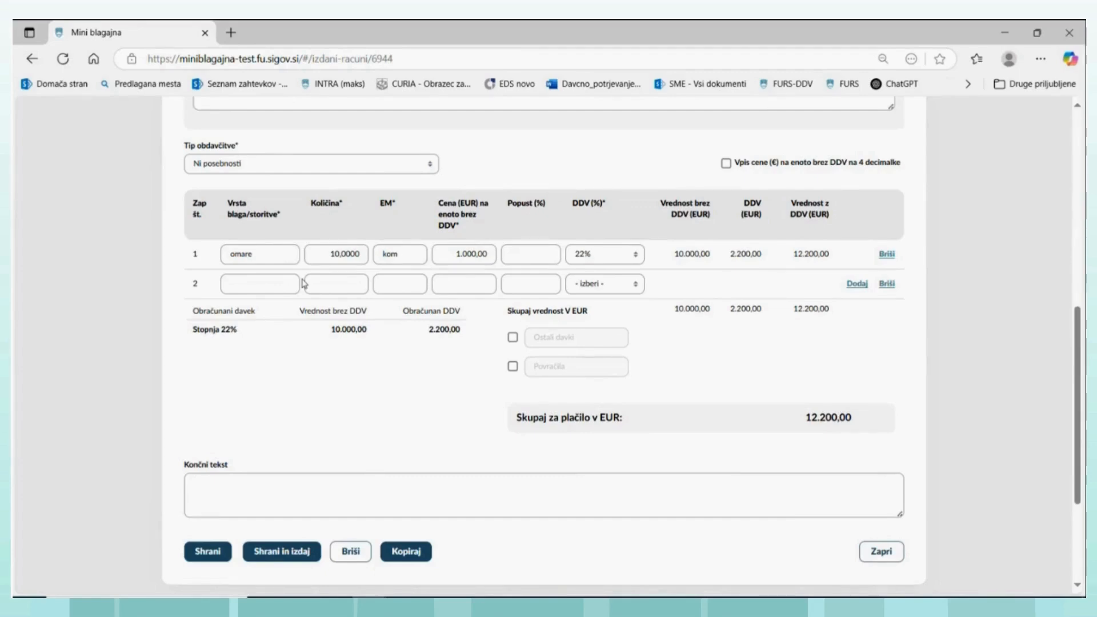
# - Fill in the second line item as Zdravniški pregled with quantity 1, unit ura and a unit price of 210 EUR excluding VAT
pyautogui.click(279, 284)
pyautogui.write('Zdra')
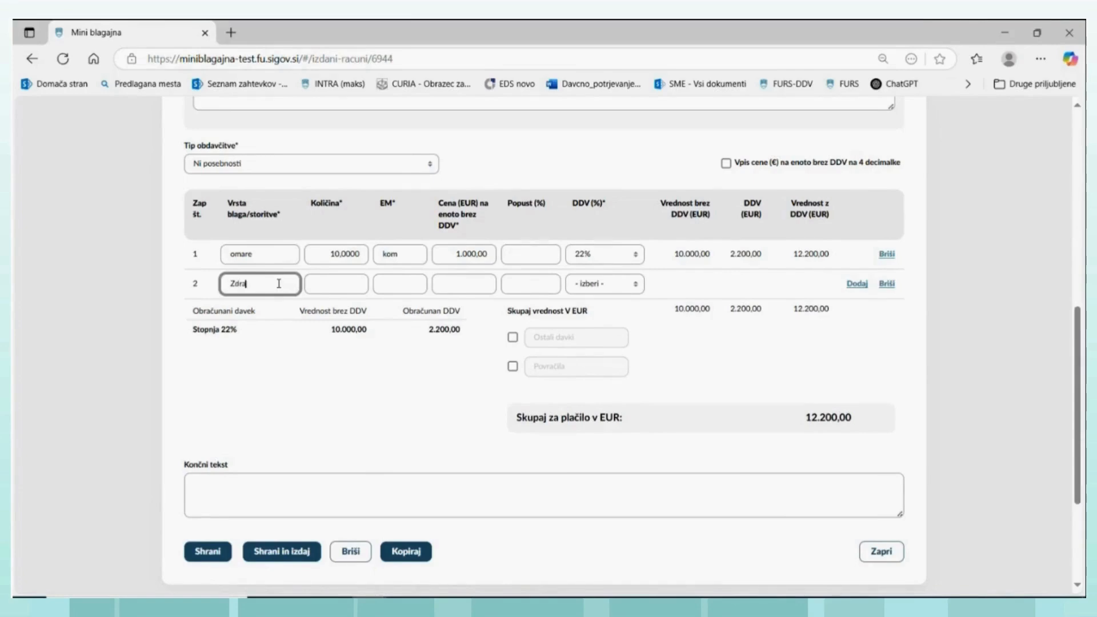
pyautogui.write('vniški pregled')
pyautogui.click(334, 284)
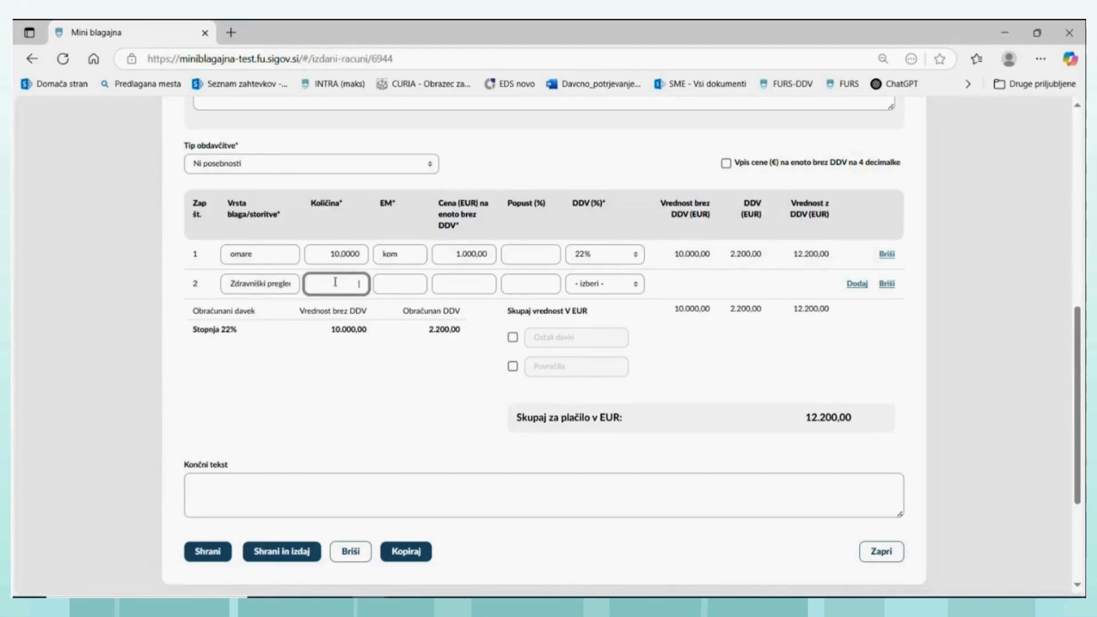
pyautogui.write('1')
pyautogui.click(409, 285)
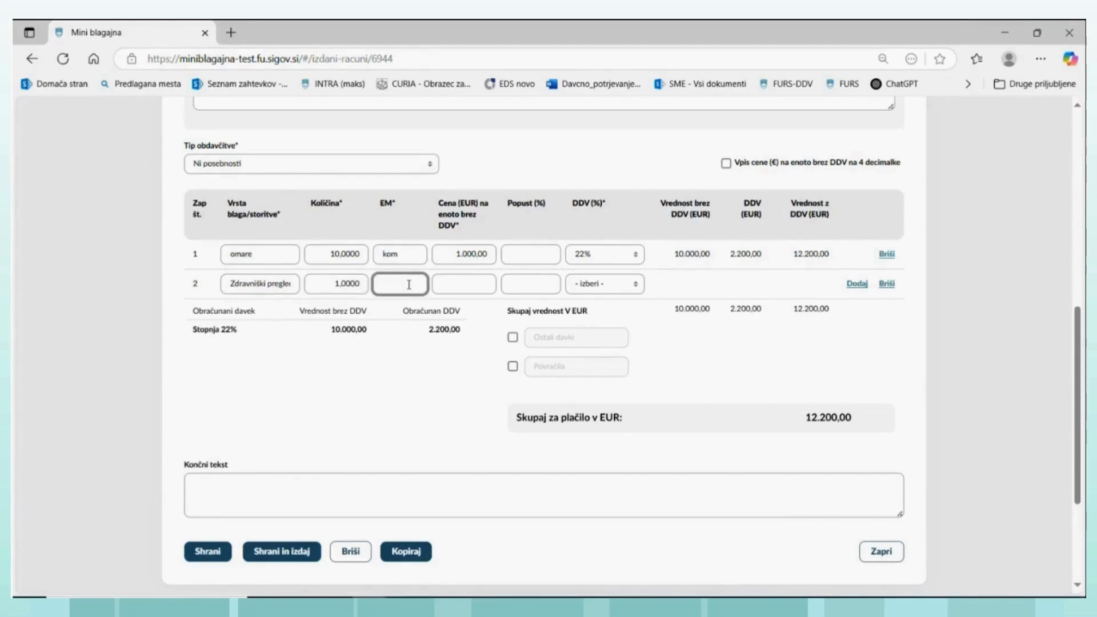
pyautogui.write('ura')
pyautogui.click(464, 285)
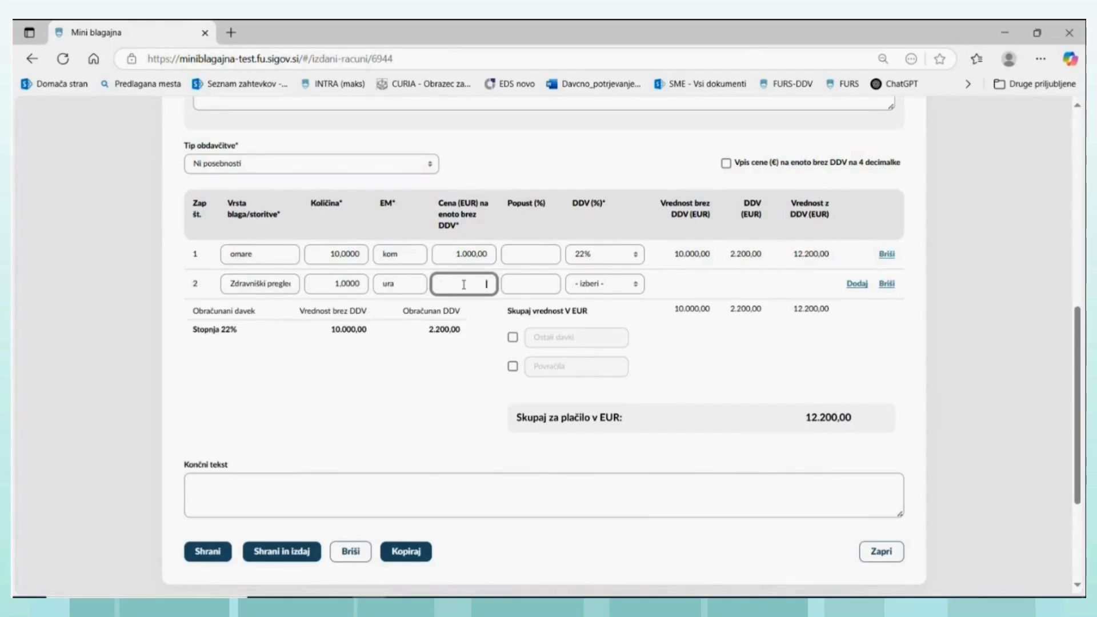
pyautogui.write('210')
# - Set the VAT rate of the Zdravniški pregled line to oproščeno
pyautogui.click(635, 285)
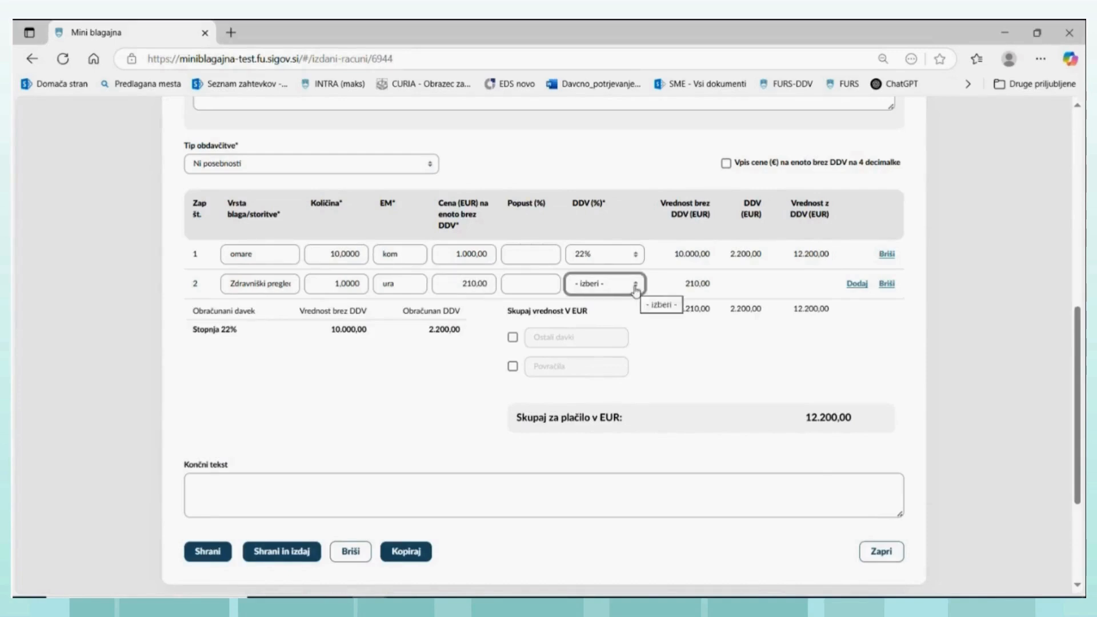
pyautogui.click(635, 285)
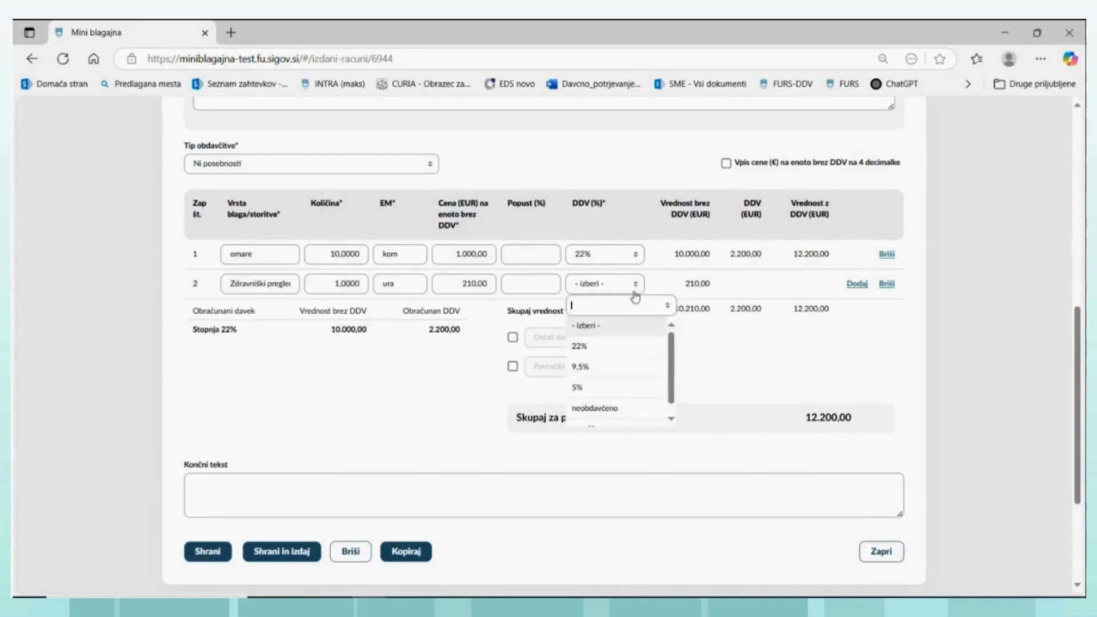
pyautogui.click(672, 420)
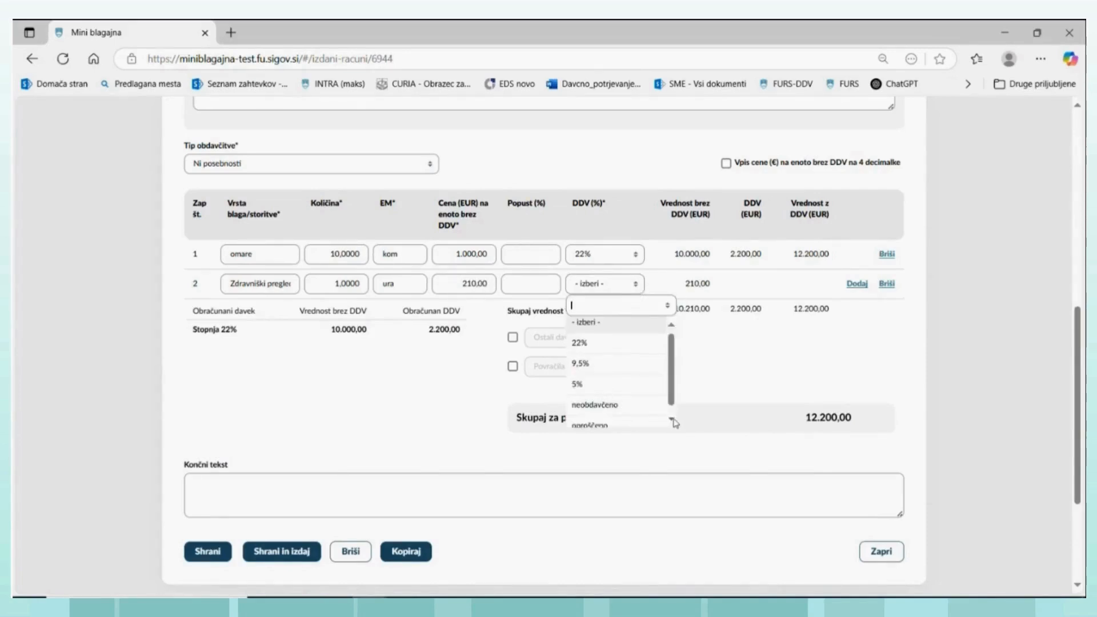
pyautogui.click(596, 418)
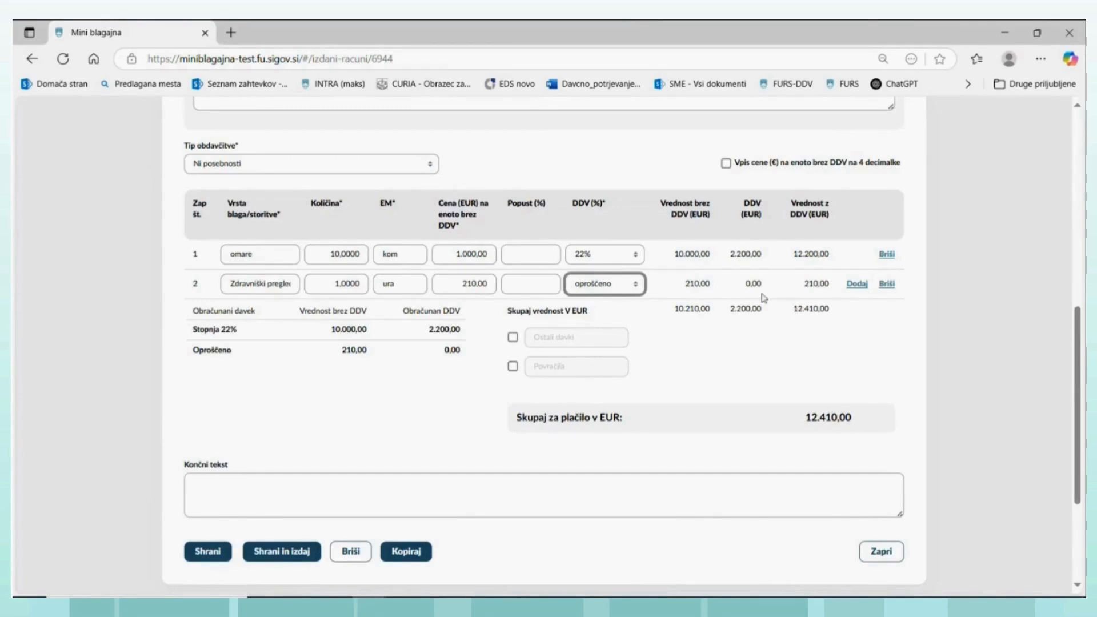
# - Add a third line item, knjiga, with quantity 25, unit kom, unit price 98 EUR and a 5% VAT rate
pyautogui.click(856, 284)
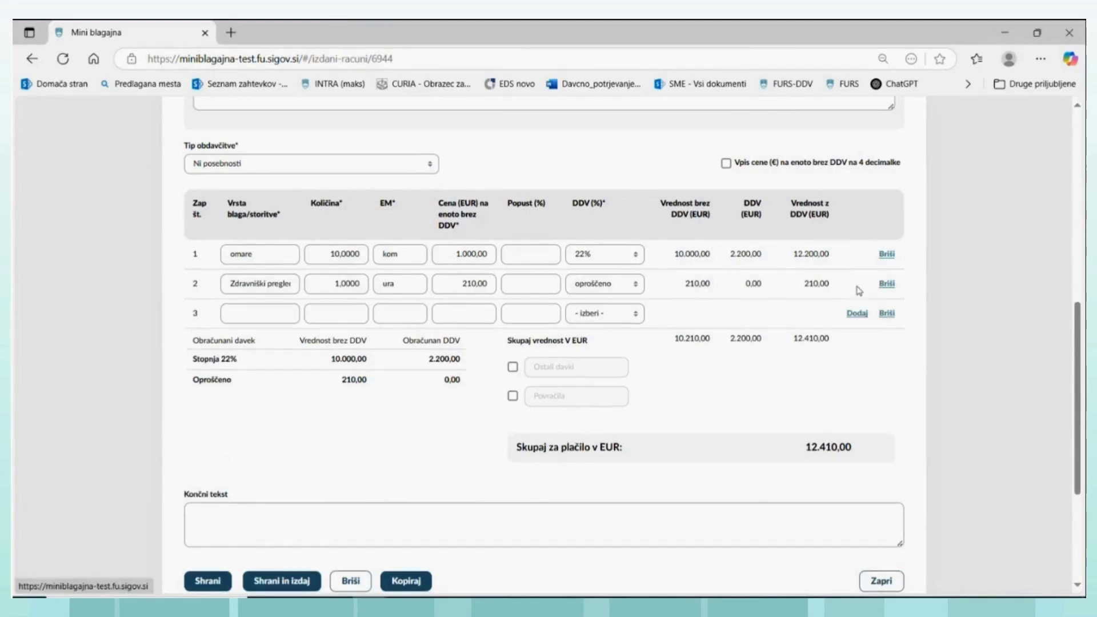
pyautogui.click(254, 311)
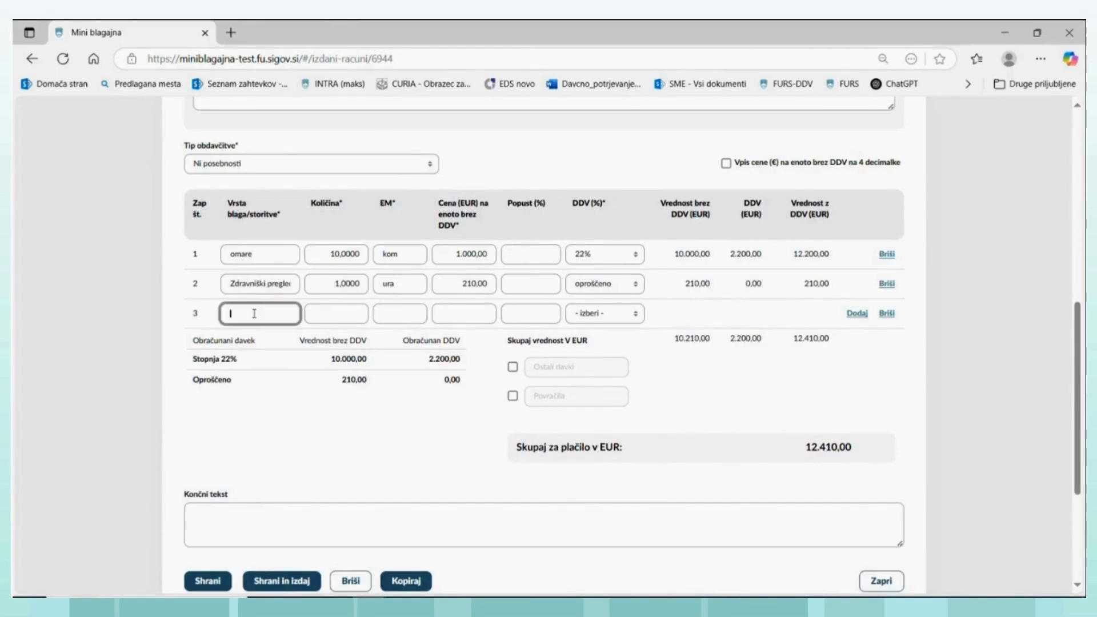
pyautogui.write('knjiga')
pyautogui.click(327, 318)
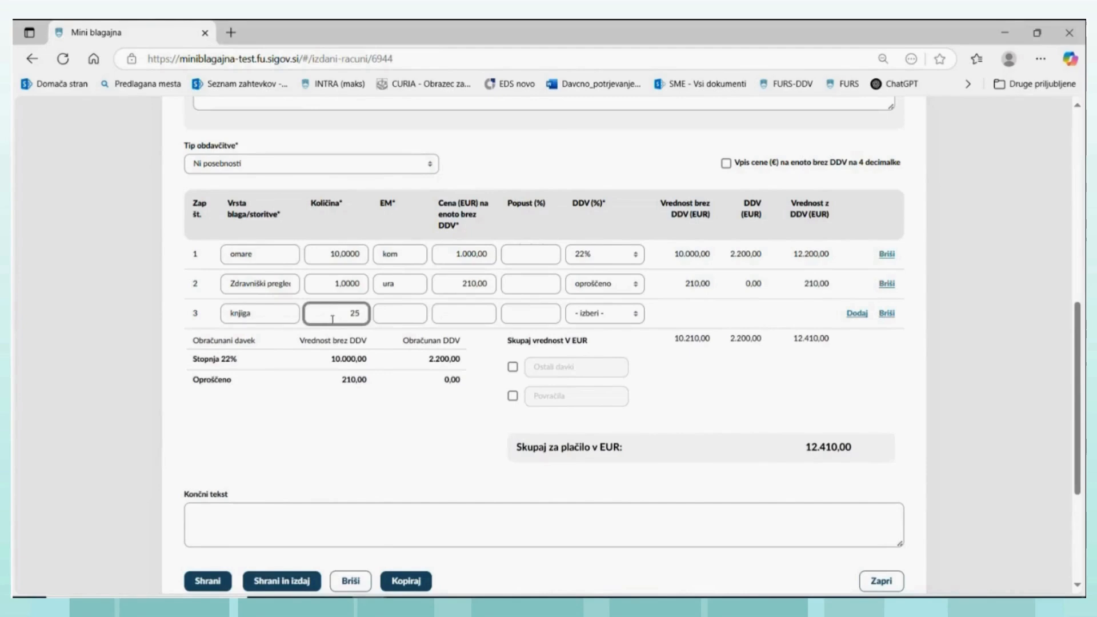
pyautogui.click(399, 315)
pyautogui.write('kom')
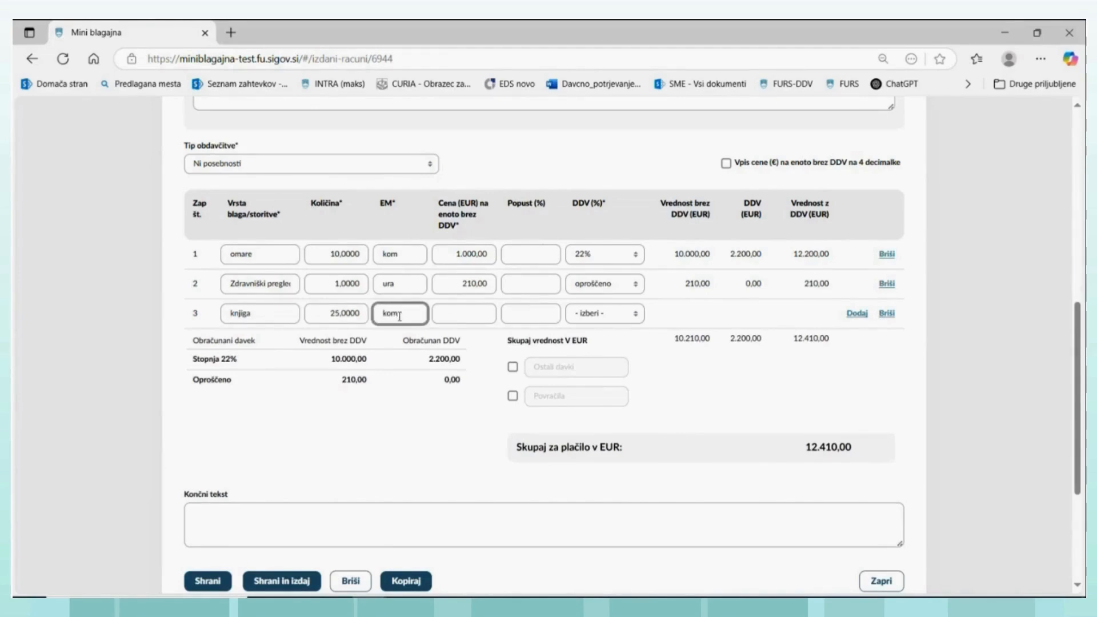
pyautogui.click(460, 312)
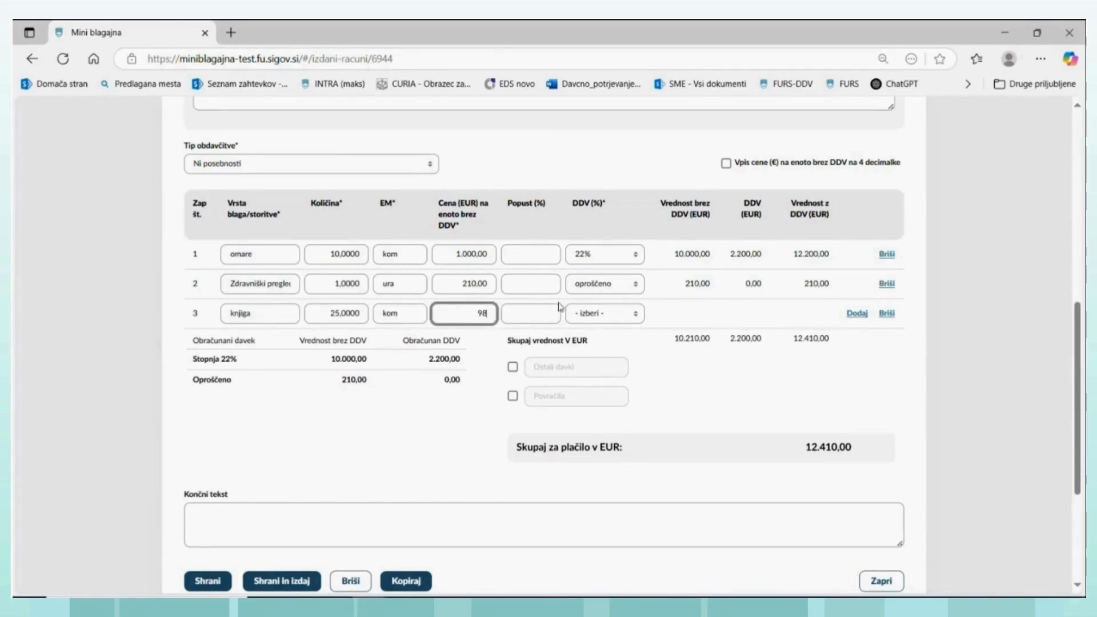
pyautogui.click(631, 314)
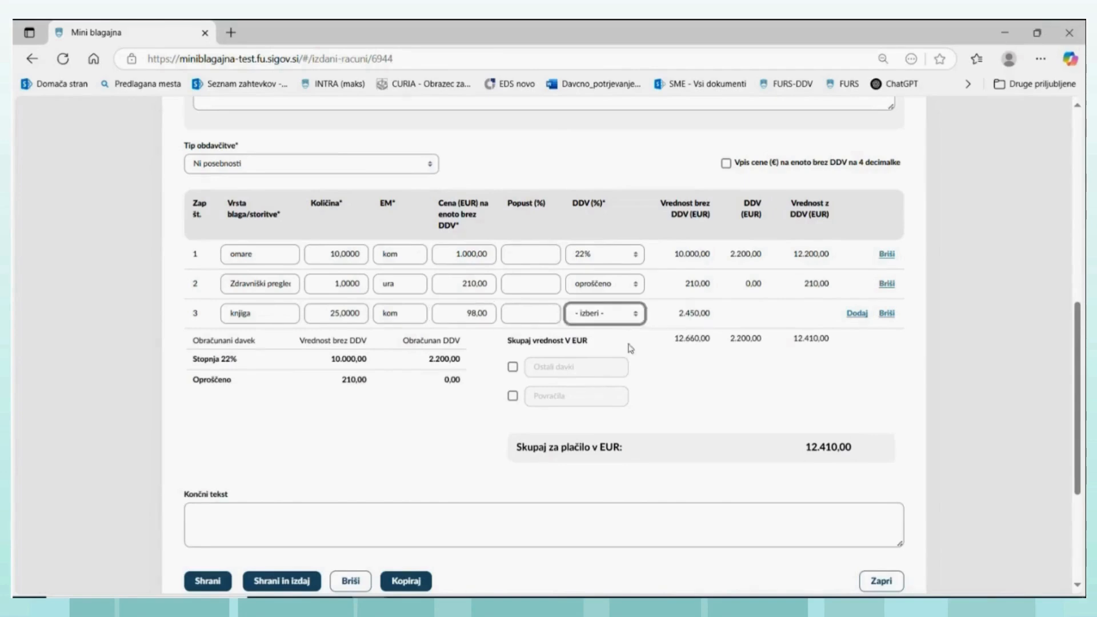
pyautogui.click(634, 313)
pyautogui.click(584, 415)
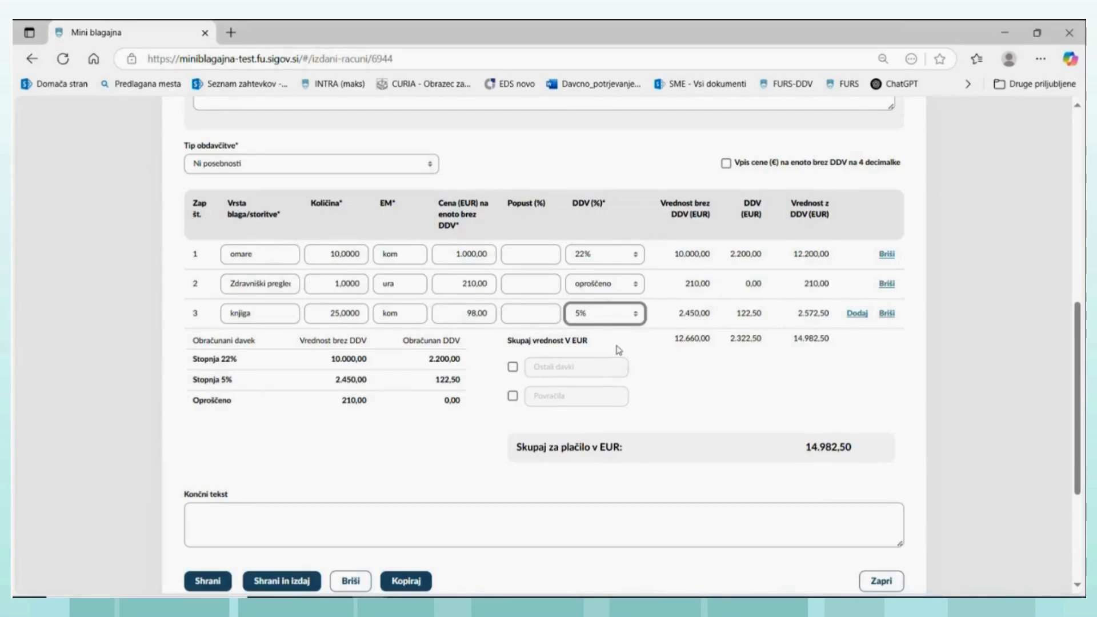
# - Add a fourth line item, med, with quantity 15, unit kom, unit price 18 EUR and a 9,5% VAT rate
pyautogui.click(856, 313)
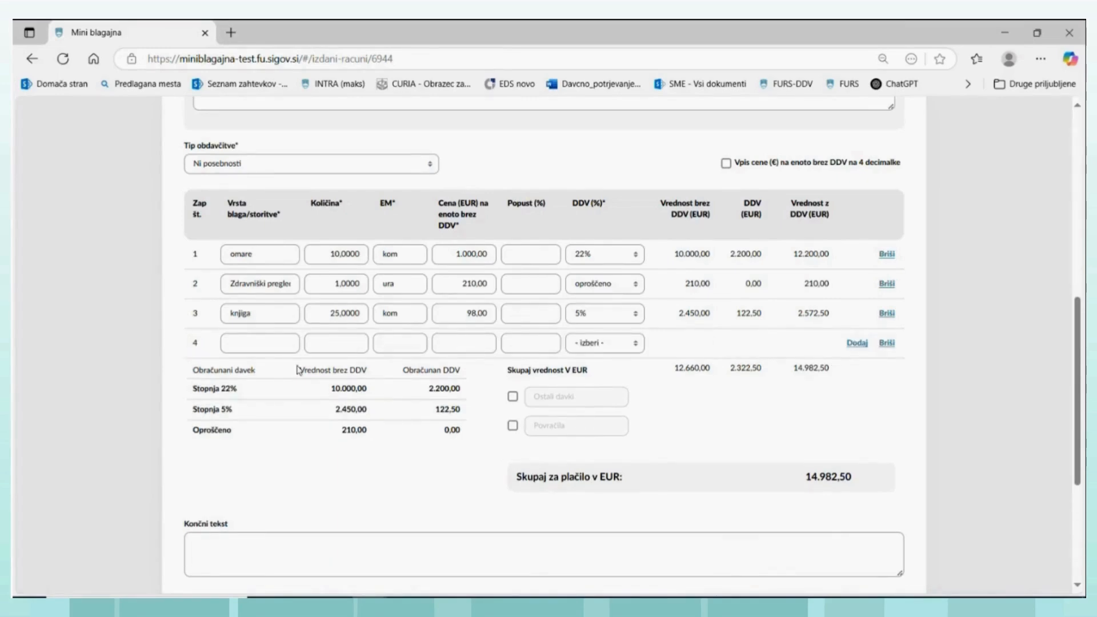
pyautogui.click(280, 345)
pyautogui.write('mo')
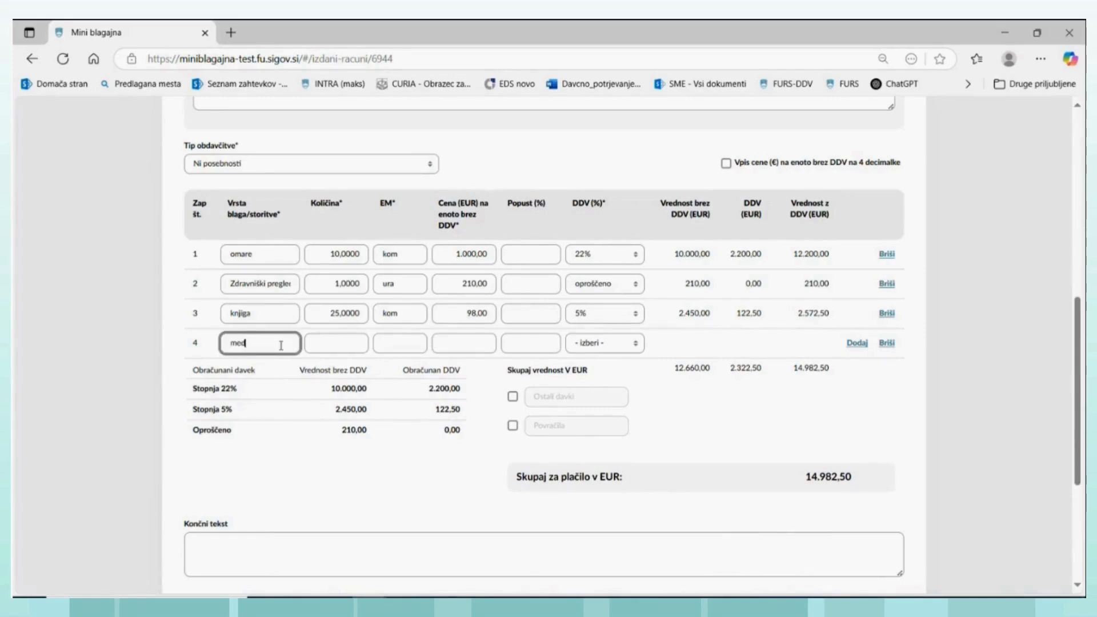
pyautogui.click(338, 342)
pyautogui.write('15')
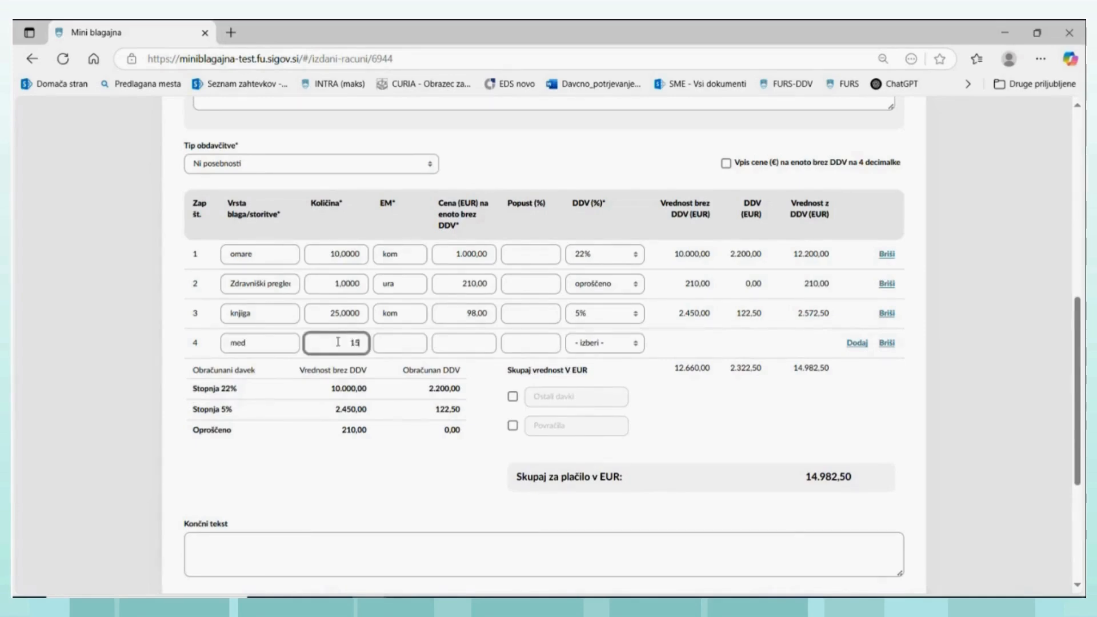
pyautogui.click(402, 343)
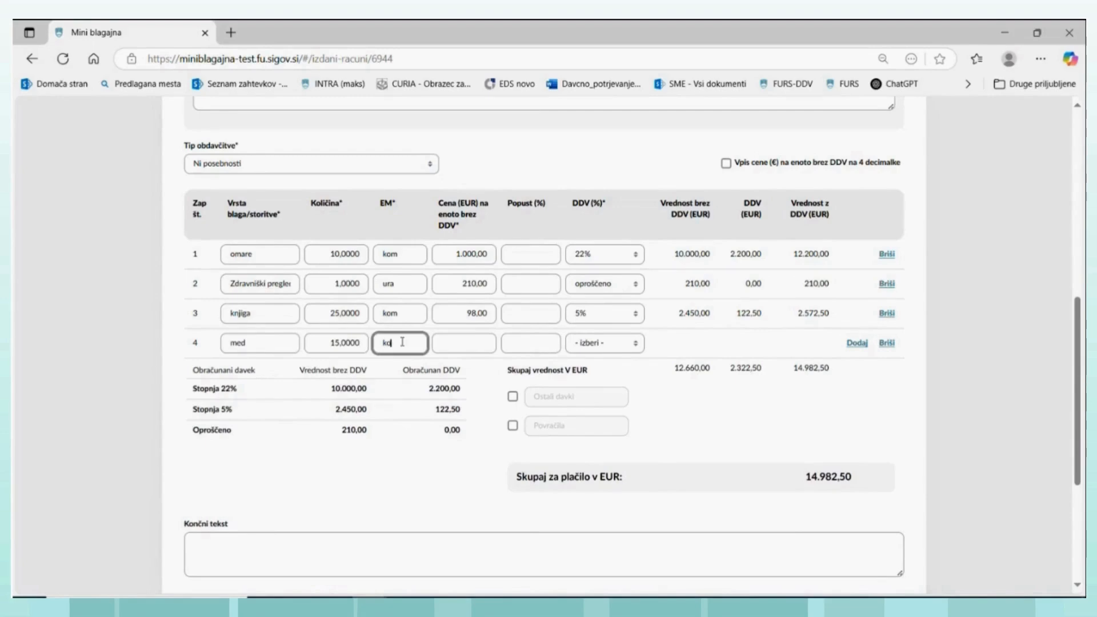
pyautogui.click(479, 343)
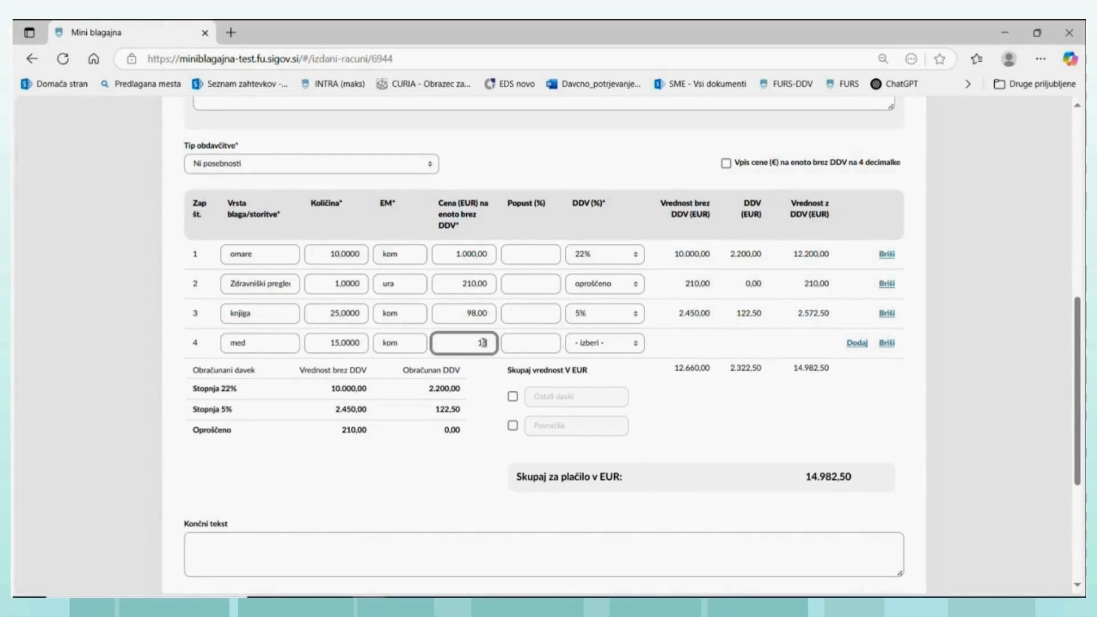
pyautogui.write('18')
pyautogui.click(634, 345)
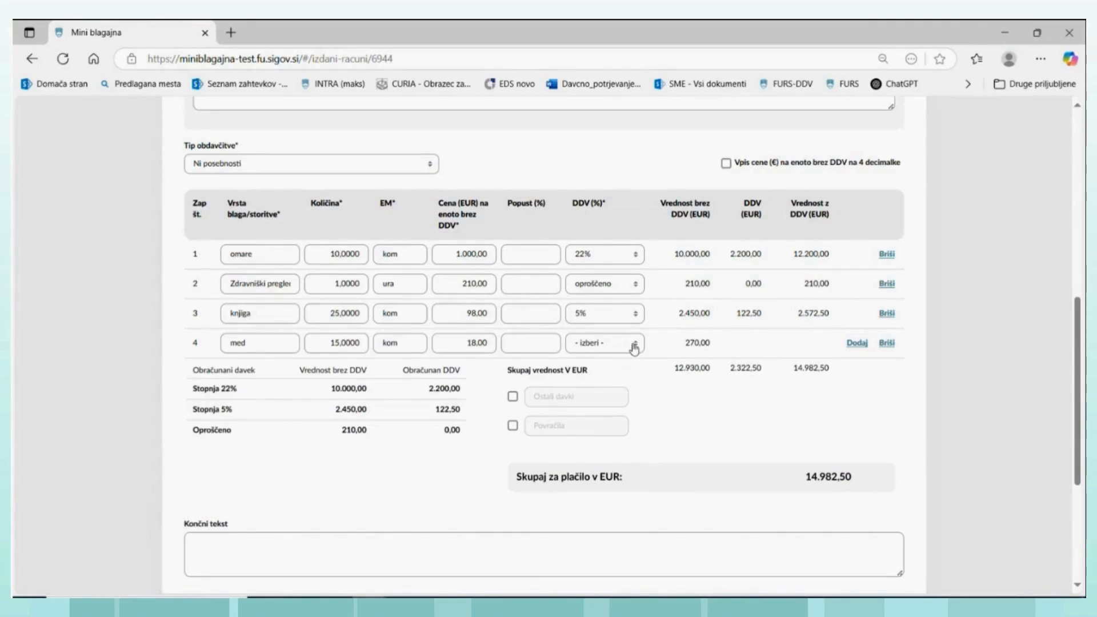
pyautogui.click(635, 347)
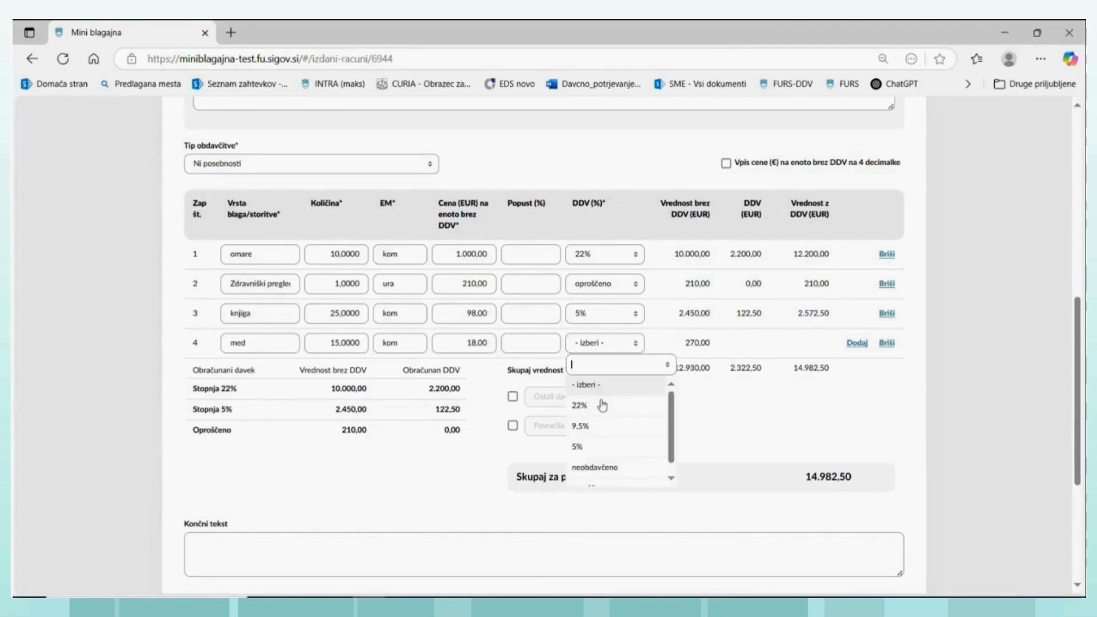
pyautogui.click(580, 426)
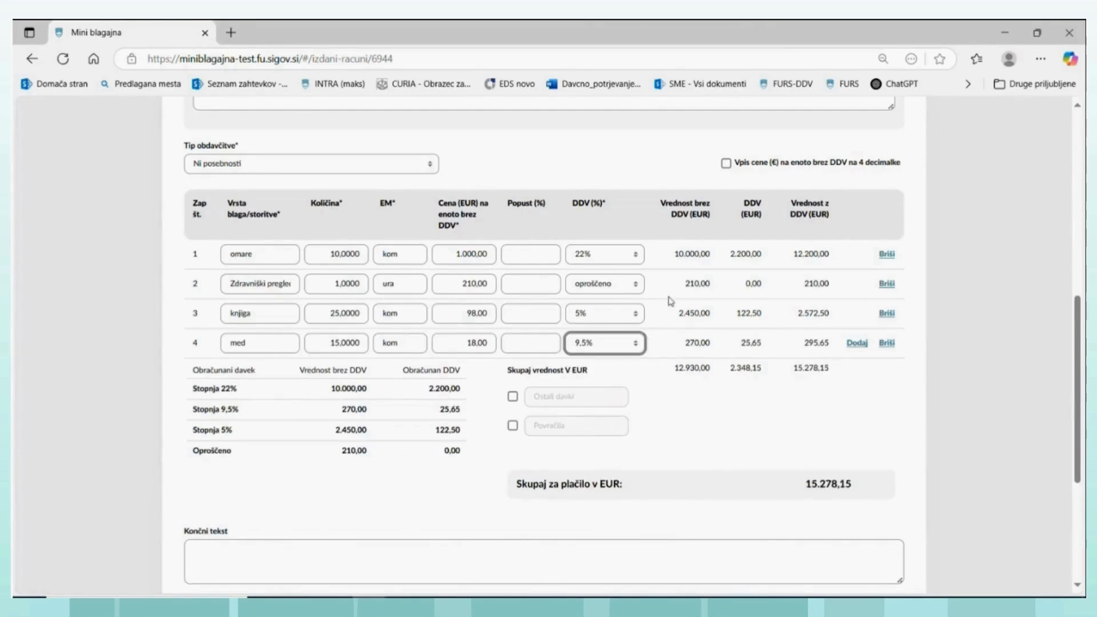
# - Enter a 10% discount on both the omare line and the knjiga line
pyautogui.click(520, 282)
pyautogui.click(526, 251)
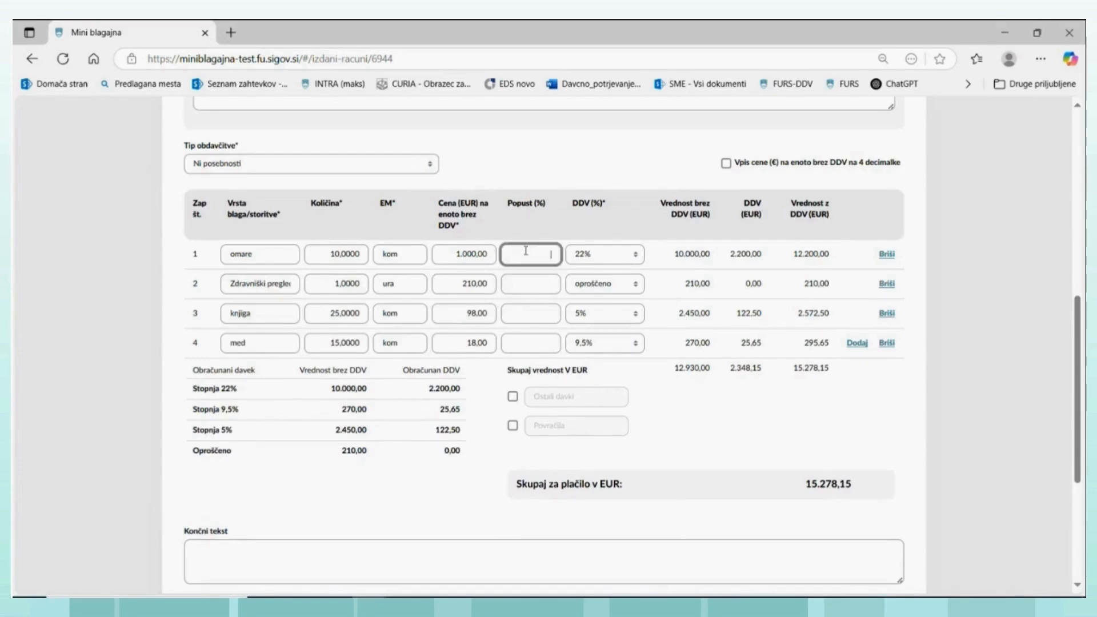
pyautogui.write('10')
pyautogui.click(522, 309)
pyautogui.write('10')
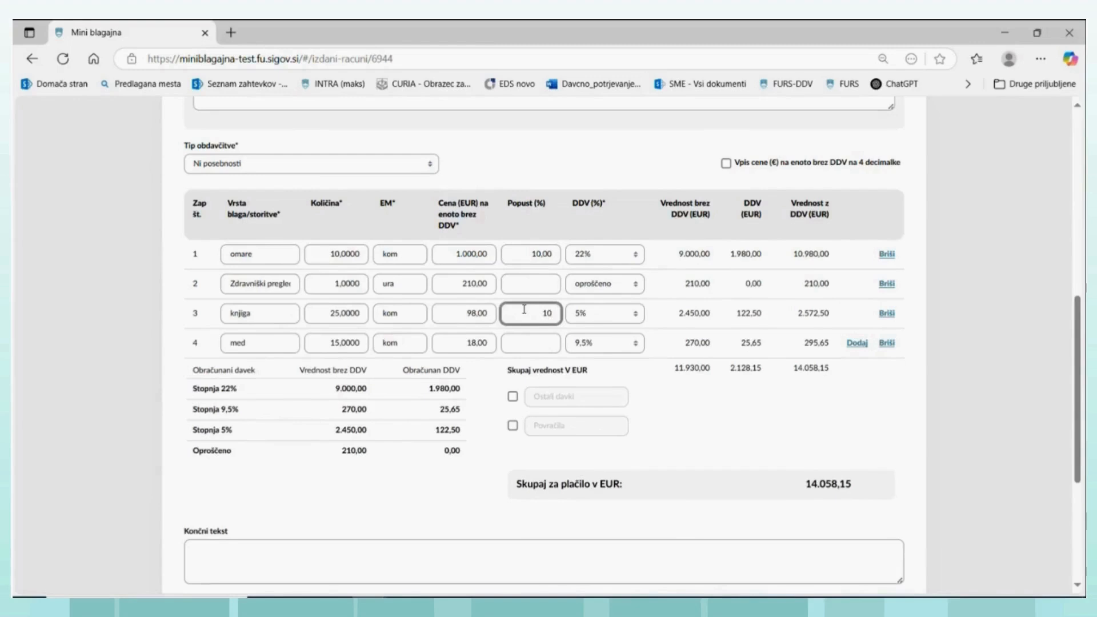
pyautogui.click(668, 403)
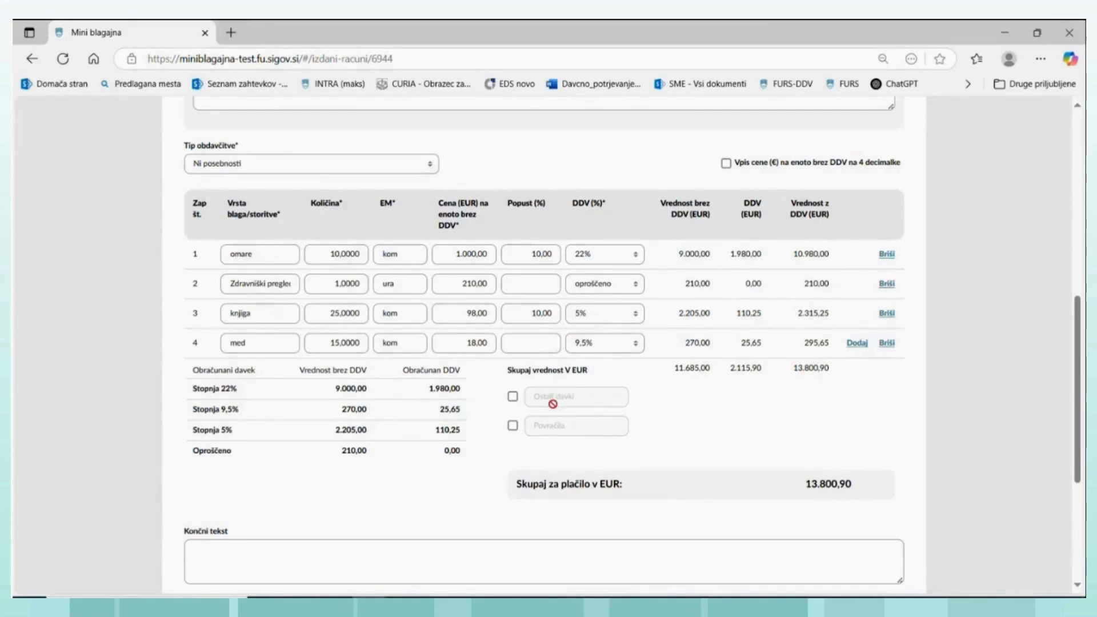
# - Check the invoice header data and save the draft invoice
pyautogui.scroll(7, 550, 408)
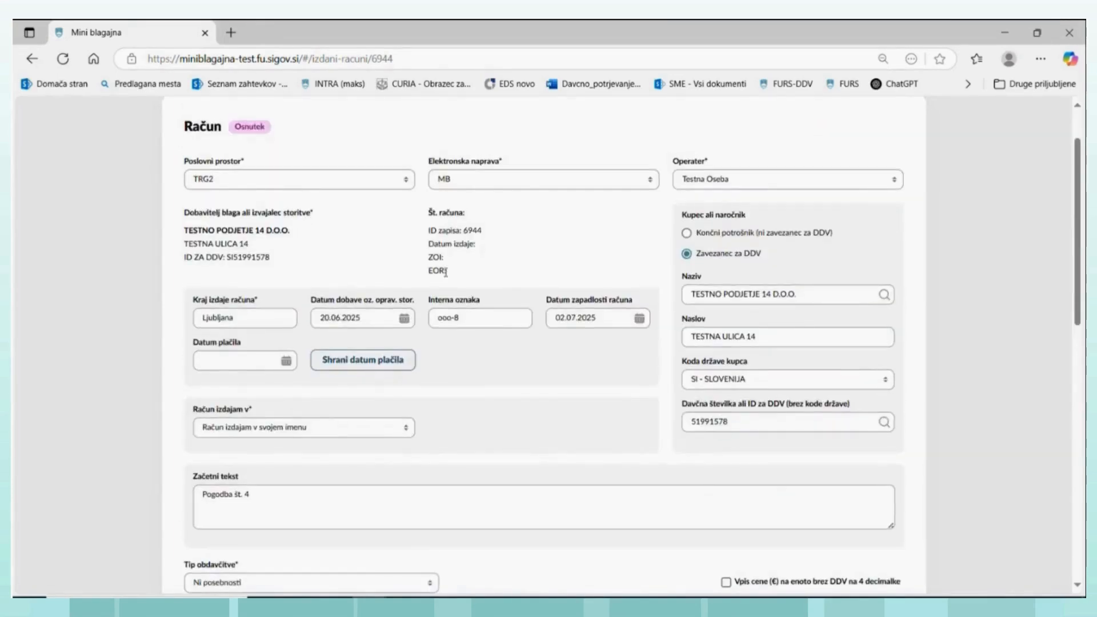
pyautogui.scroll(-10, 491, 330)
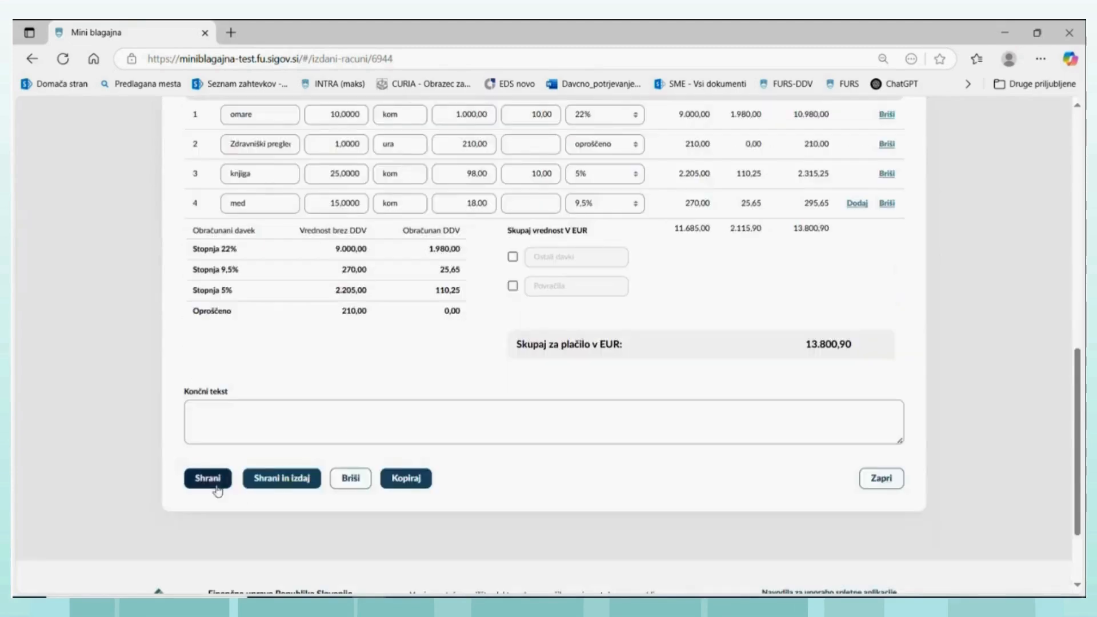
pyautogui.click(207, 480)
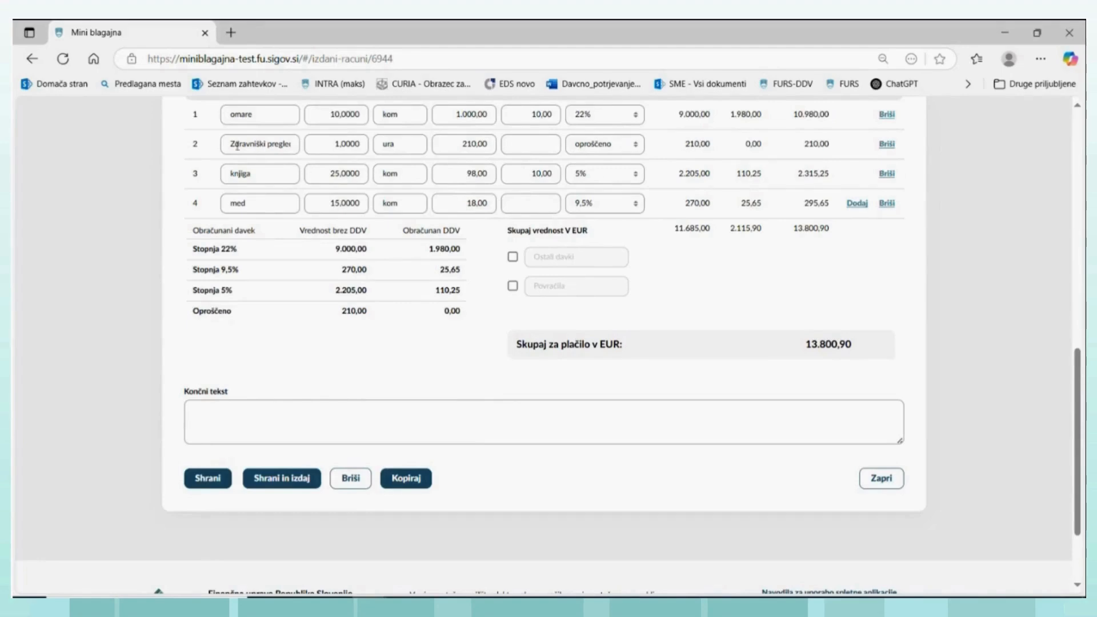
# - Enter the closing text "Zap. 2: Oproščeno po 1. točki prvega odstavka 42. čl. ZDDV-1"
pyautogui.click(204, 415)
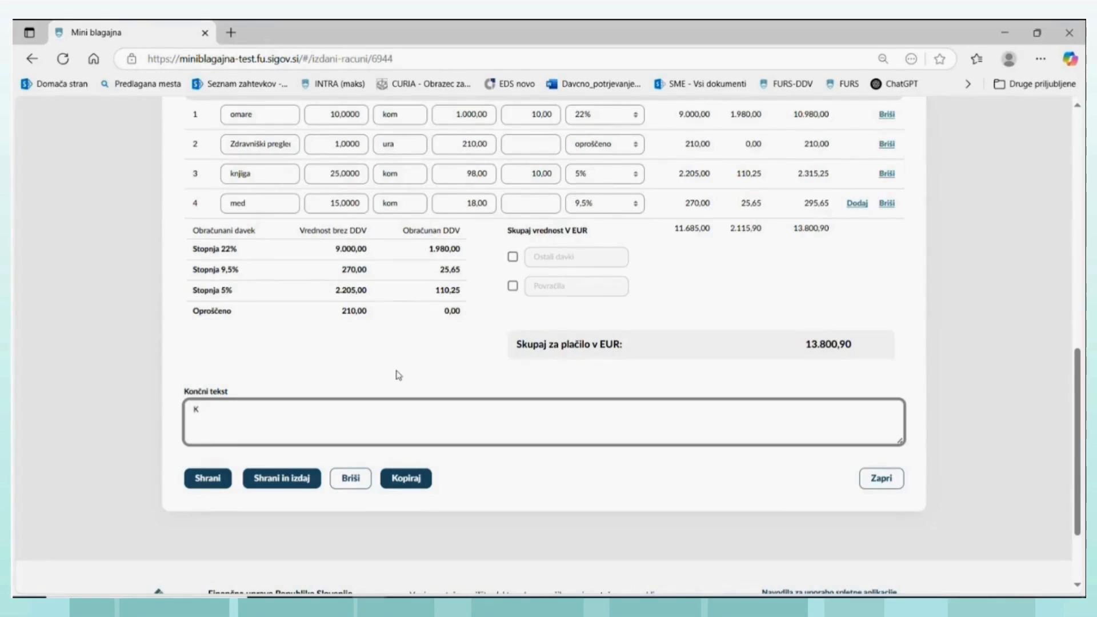
pyautogui.write('Zap. 2: Oproščeno po')
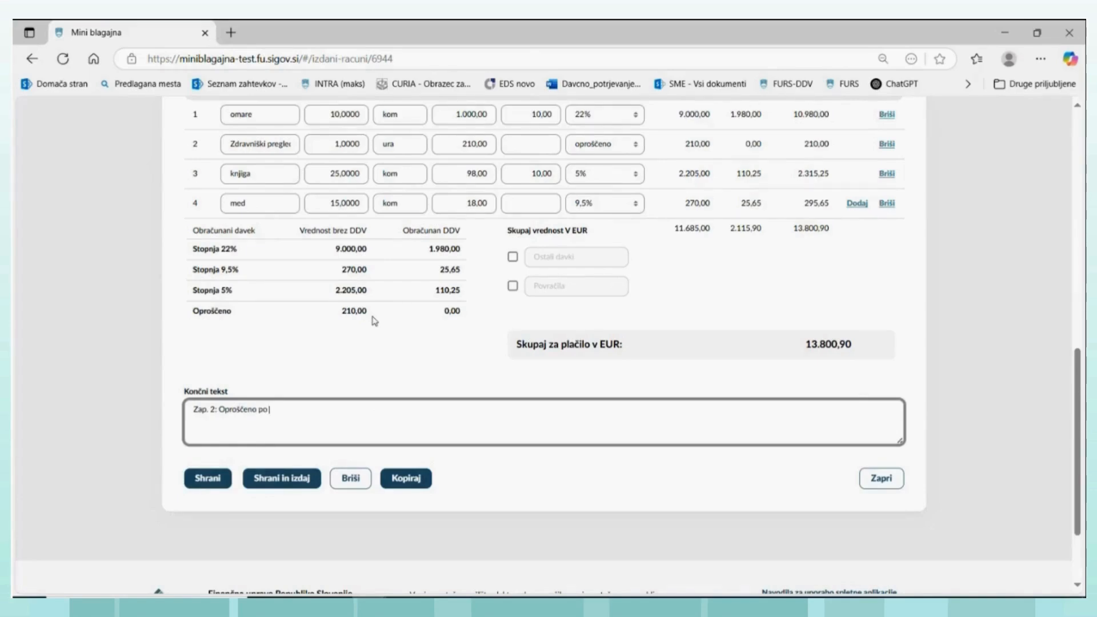
pyautogui.write(' 1. točki prvega odstavka')
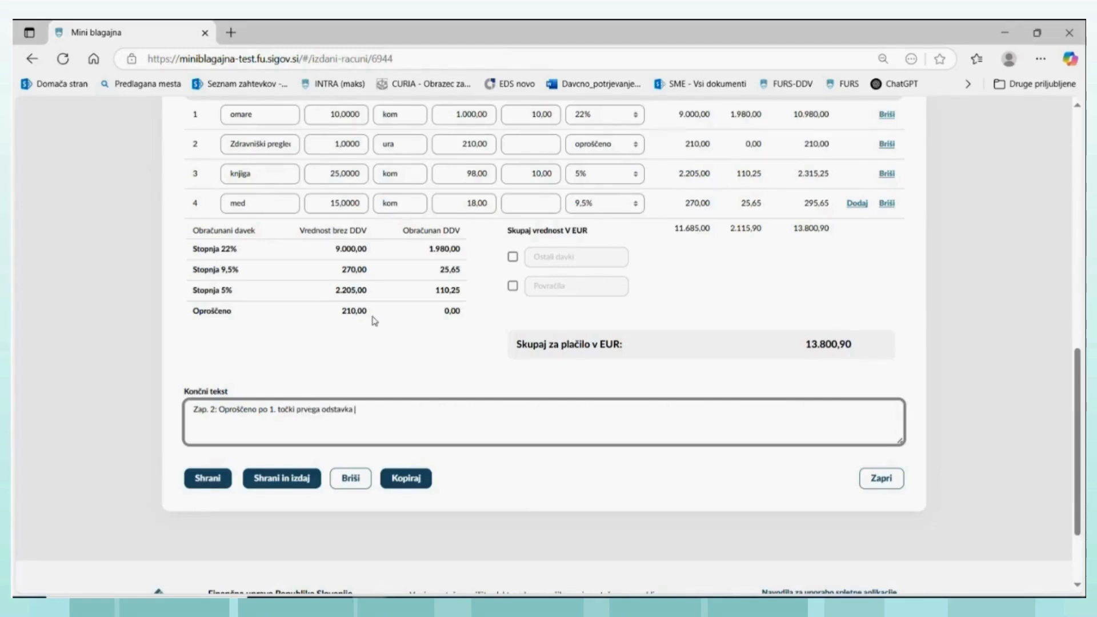
pyautogui.write(' 42. čl. ZDDV-1')
# - Save and issue the invoice, and check the invoice number, issue date, ZOI and EOR in its header
pyautogui.click(287, 483)
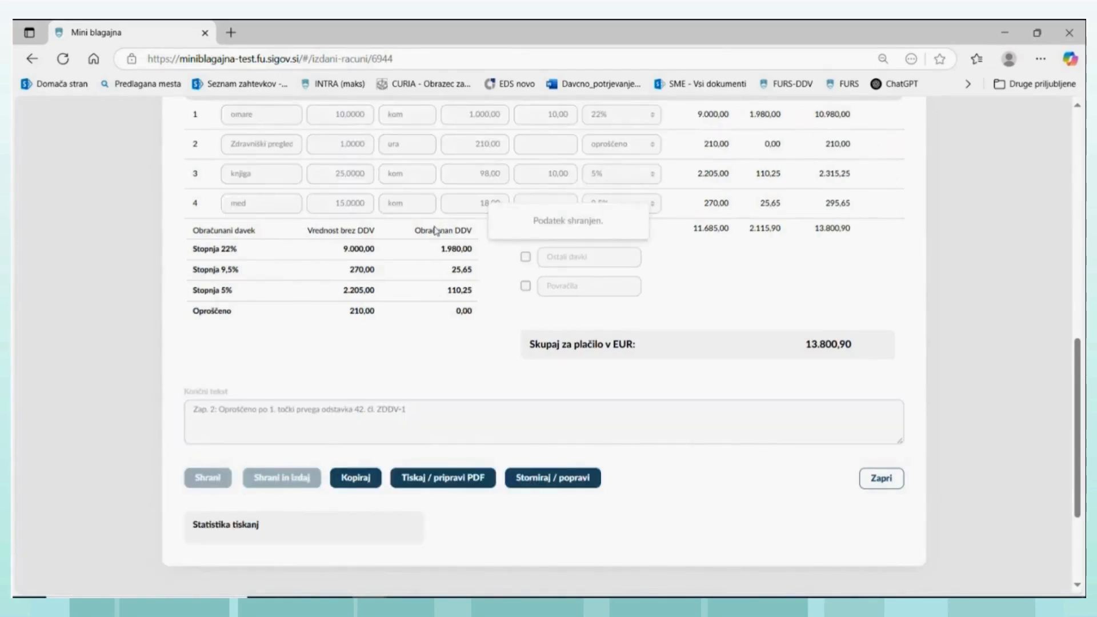
pyautogui.scroll(7, 436, 230)
pyautogui.scroll(3, 419, 226)
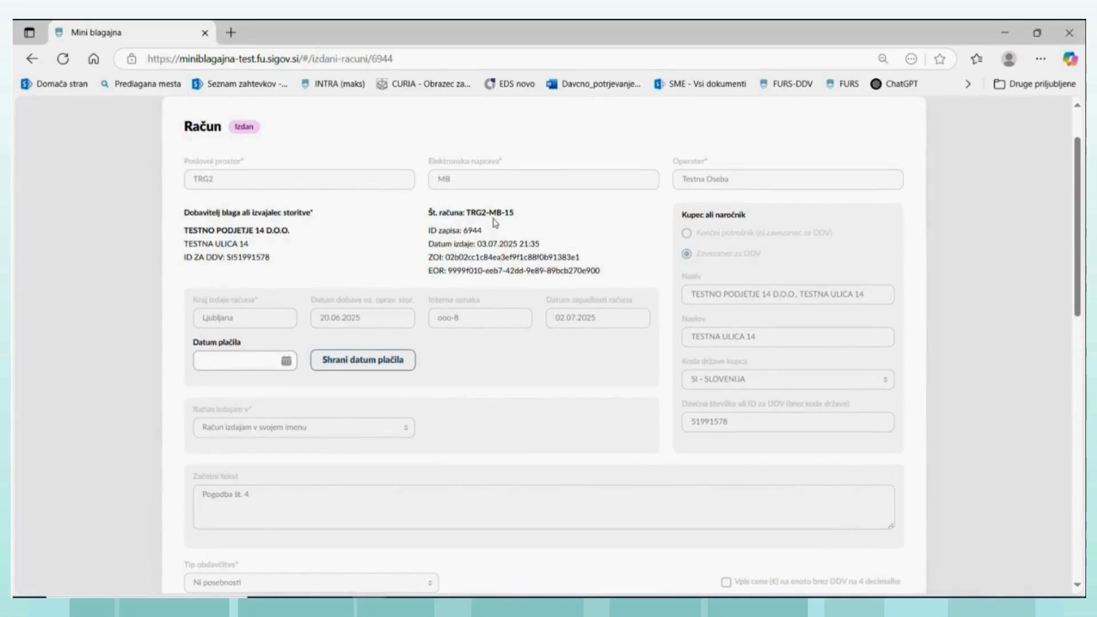
pyautogui.scroll(-11, 495, 222)
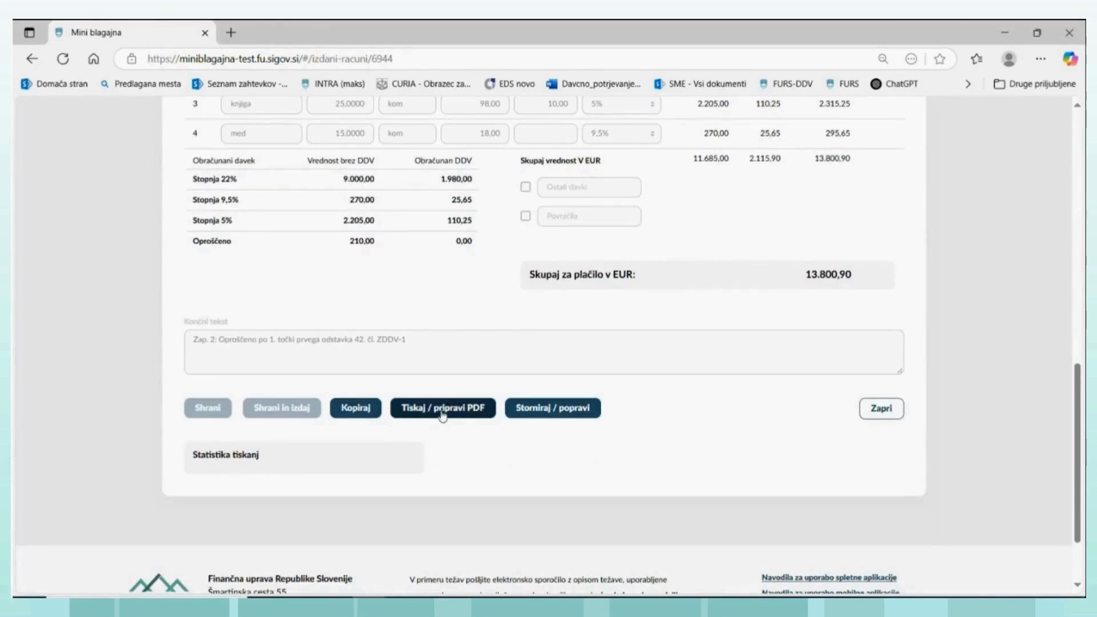
# - Generate the PDF of the issued invoice, open it to review its contents, and close it
pyautogui.click(441, 415)
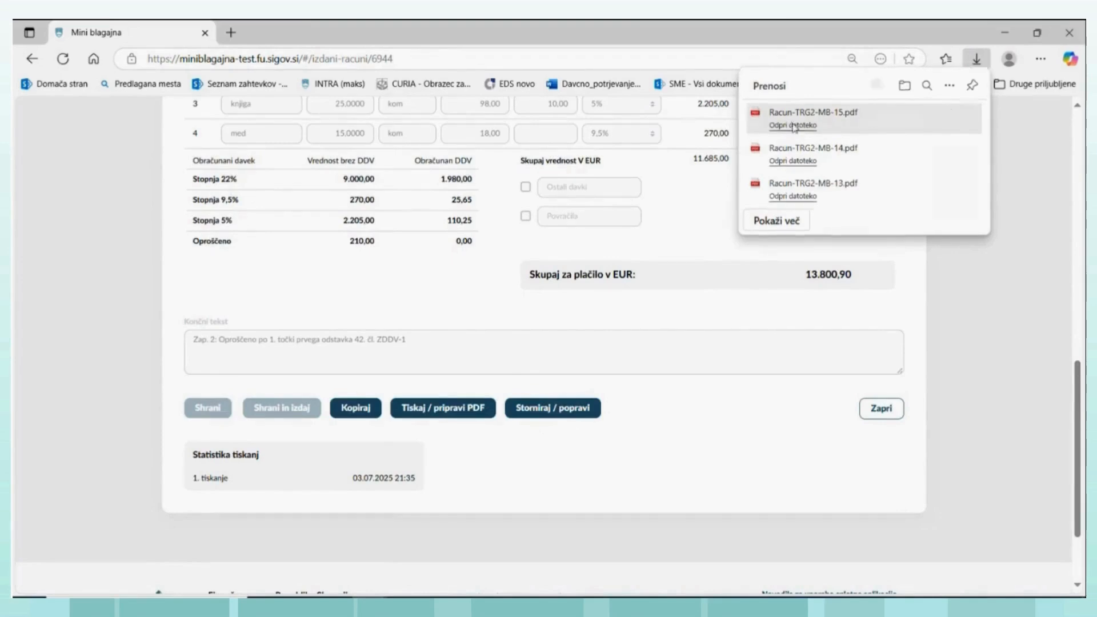
pyautogui.click(792, 127)
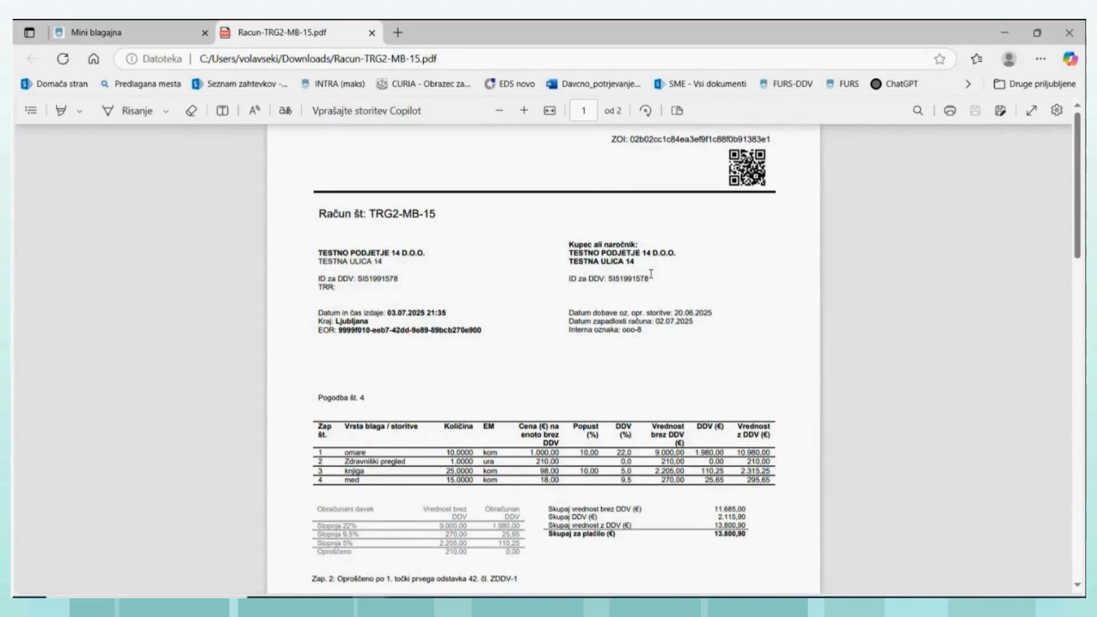
pyautogui.scroll(-1, 647, 274)
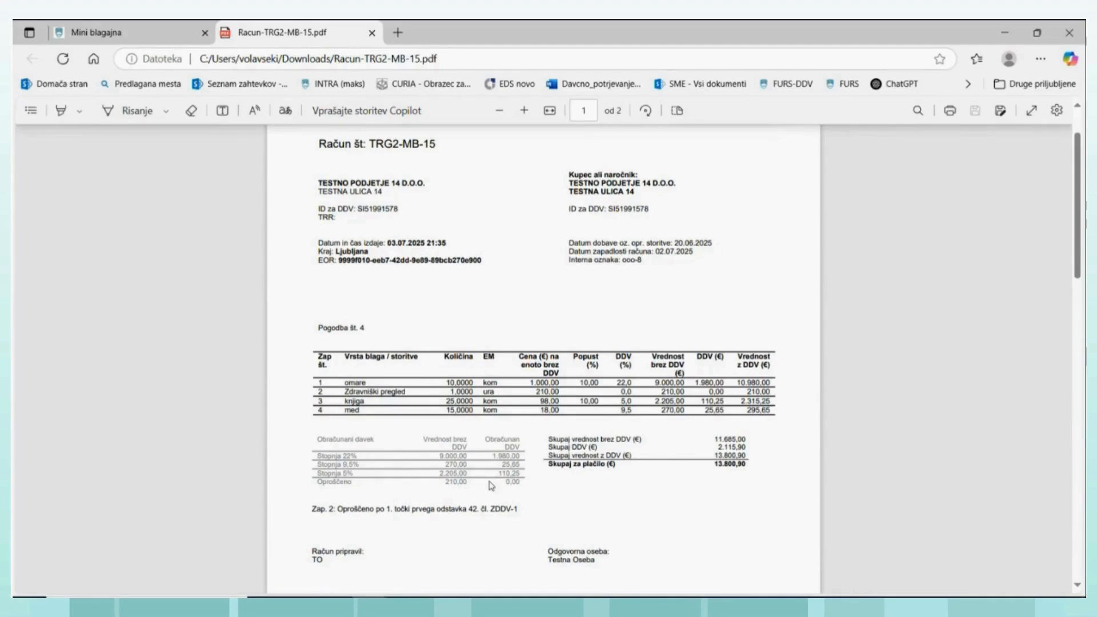
pyautogui.scroll(1, 490, 484)
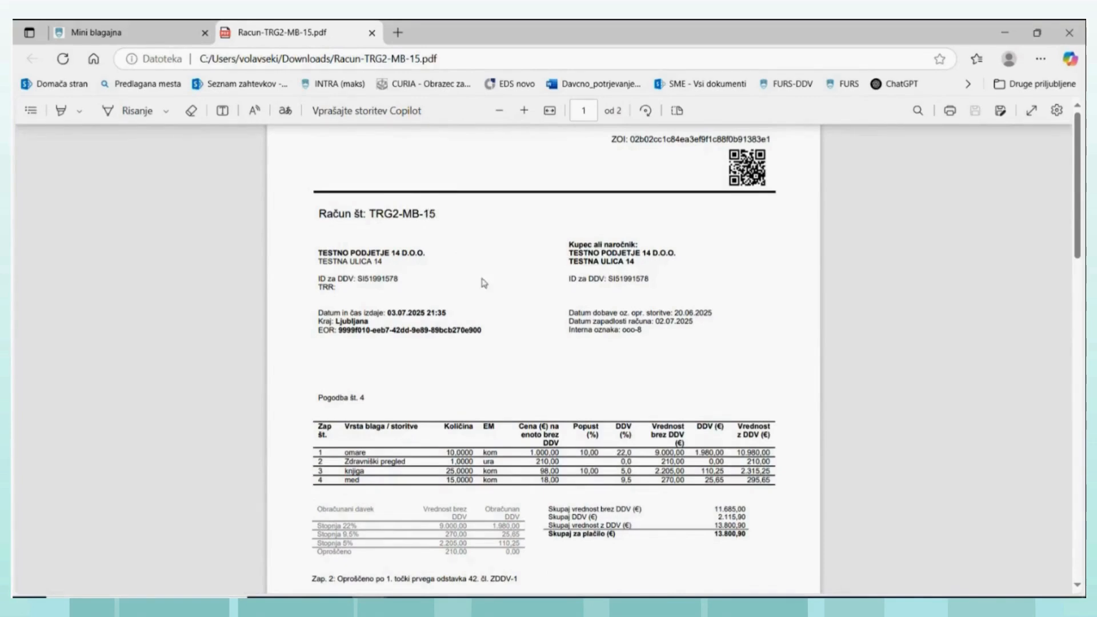
pyautogui.scroll(-1, 480, 284)
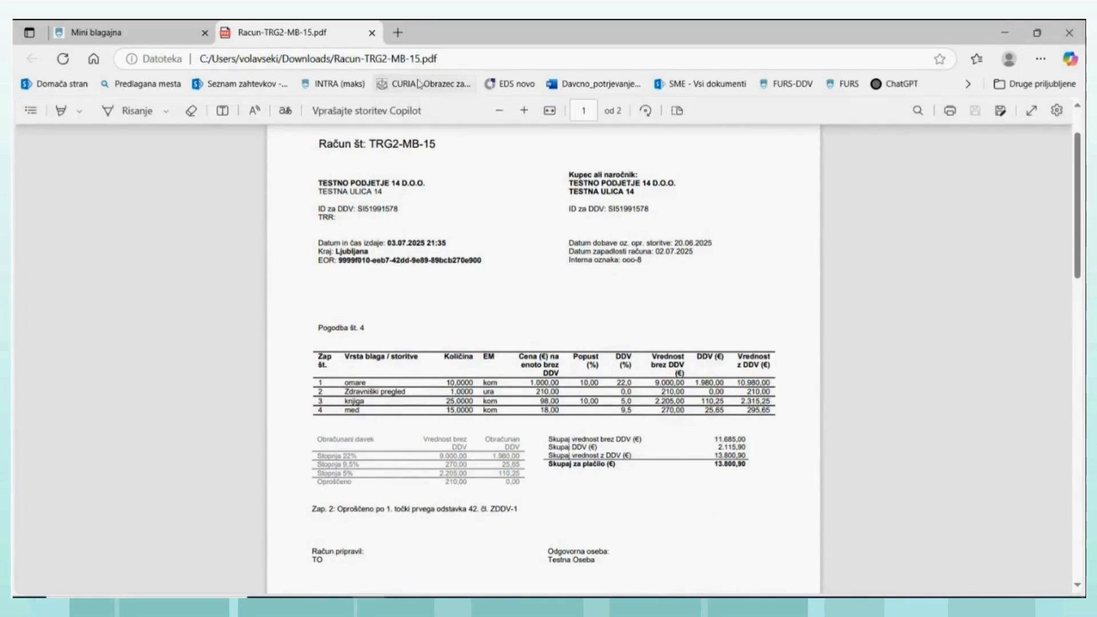
pyautogui.scroll(1, 389, 159)
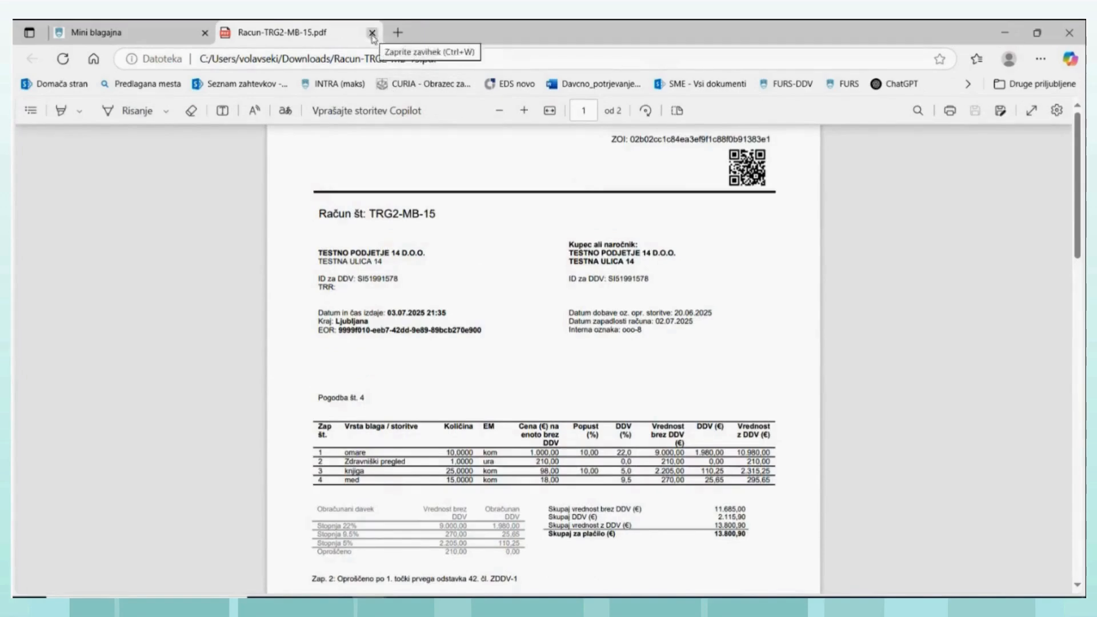
pyautogui.click(372, 33)
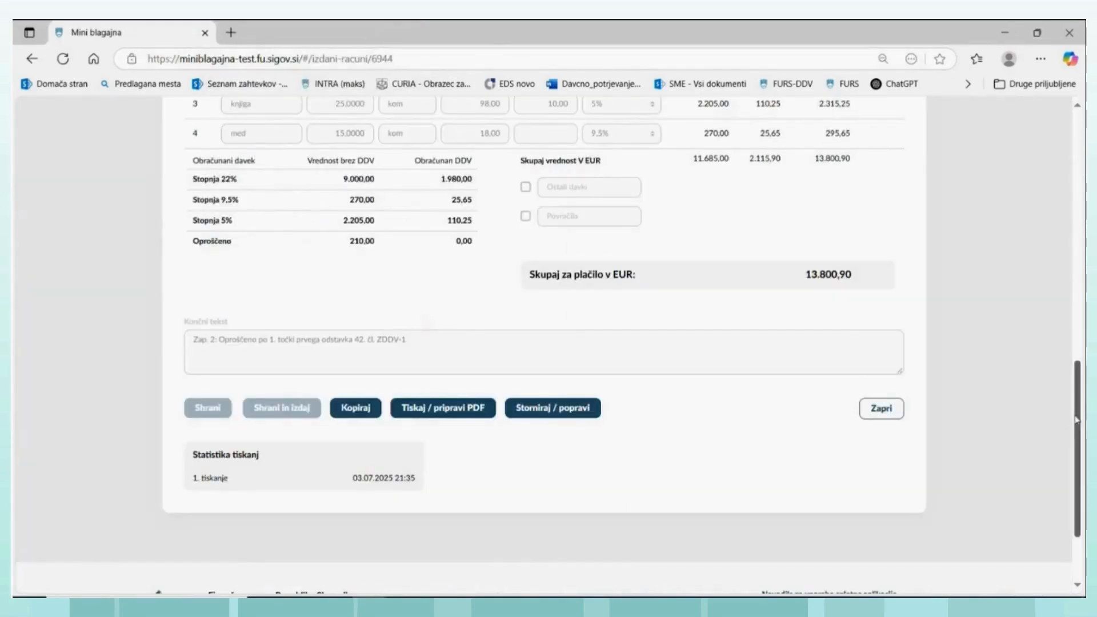
# - Open the issued invoices in the VAT records (Evidenca obračunanega DDV) and examine their VAT amounts, statuses, reporting periods and the open tax periods
pyautogui.moveTo(1077, 439); pyautogui.dragTo(634, 90)
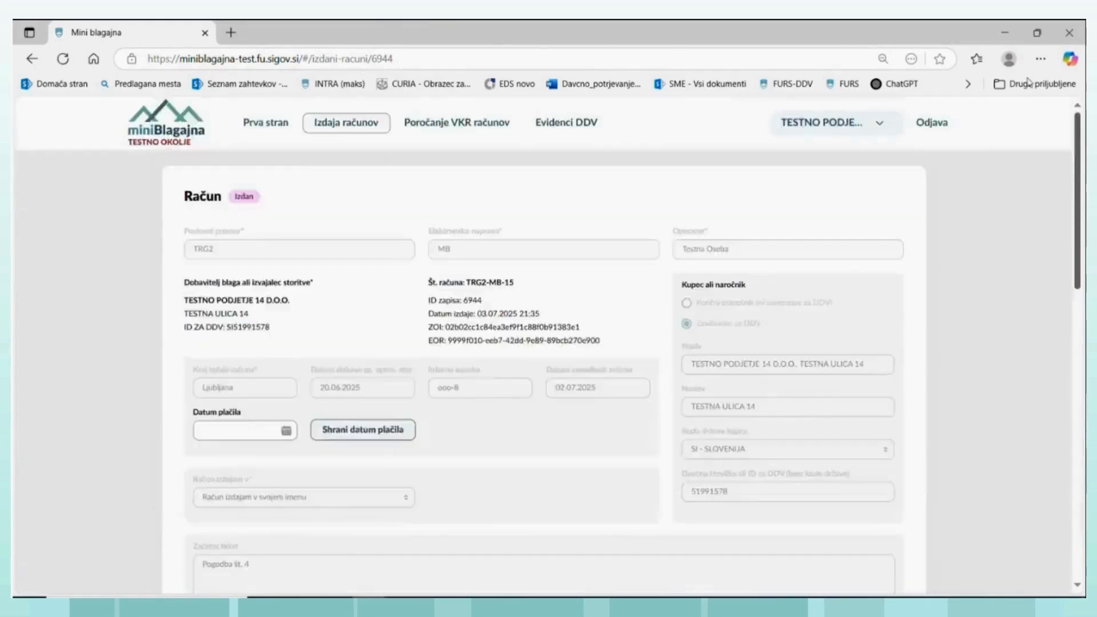
pyautogui.click(576, 125)
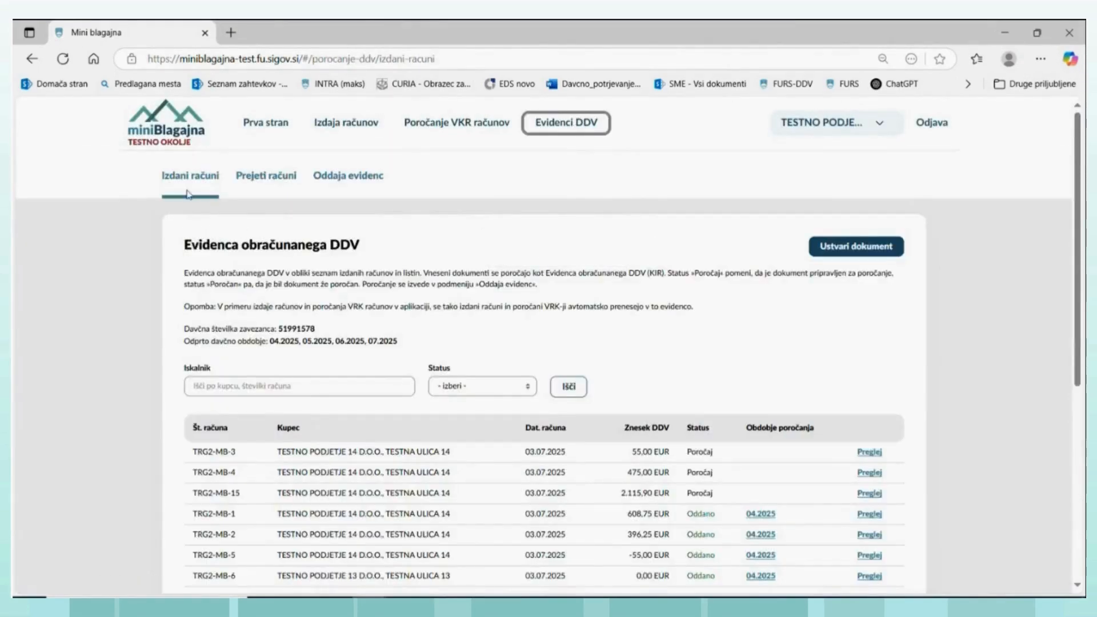
pyautogui.click(194, 179)
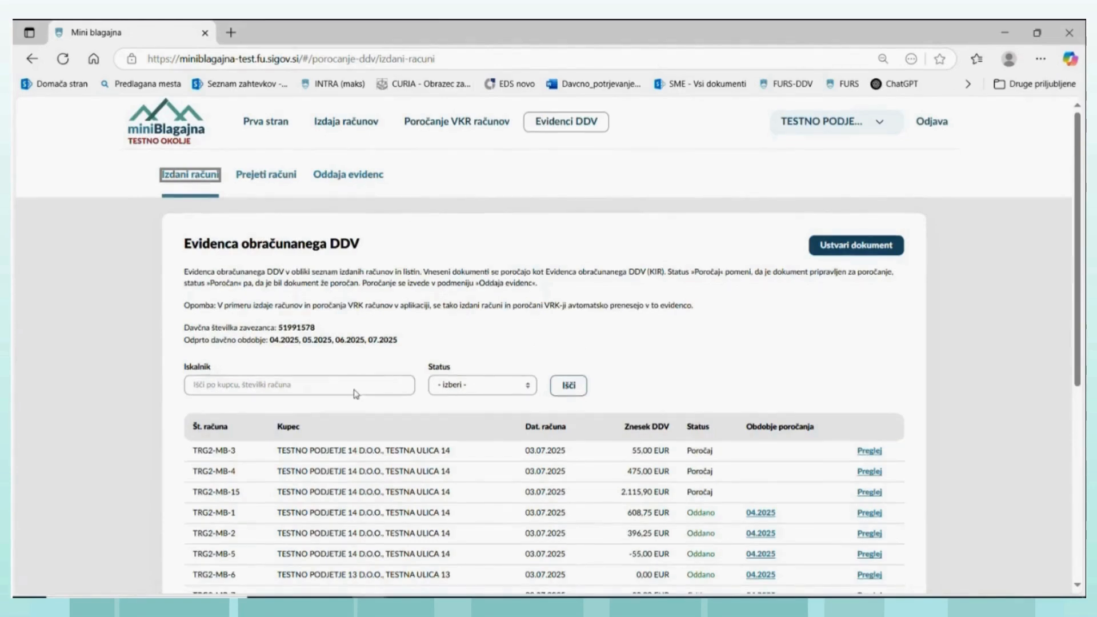
pyautogui.scroll(-3, 354, 388)
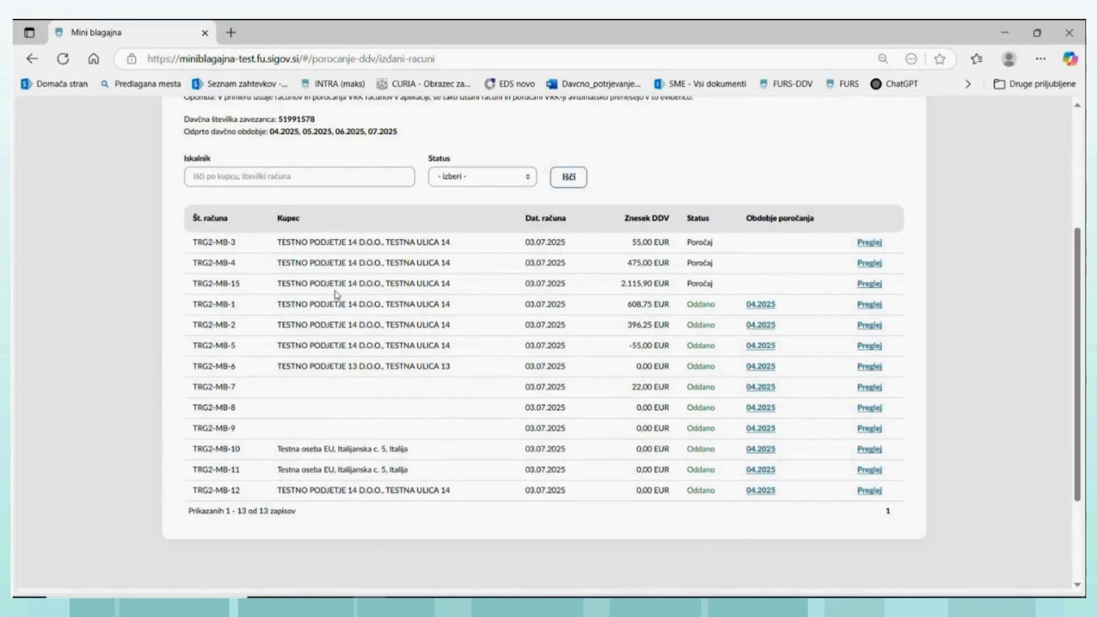
pyautogui.scroll(3, 334, 292)
pyautogui.scroll(2, 337, 286)
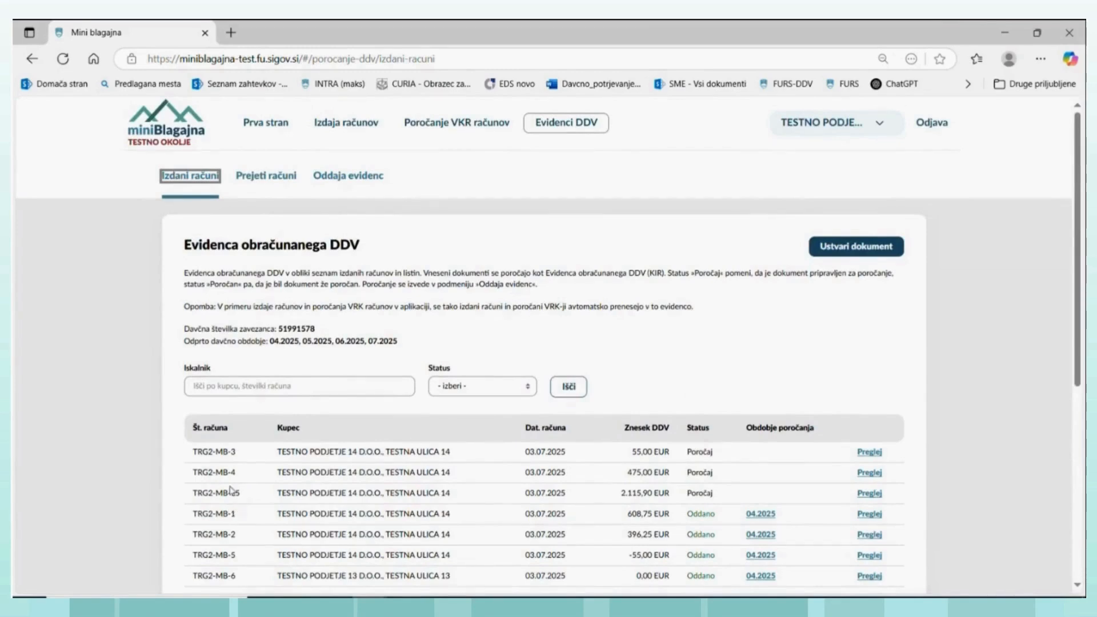
pyautogui.scroll(-1, 235, 540)
pyautogui.scroll(-3, 234, 542)
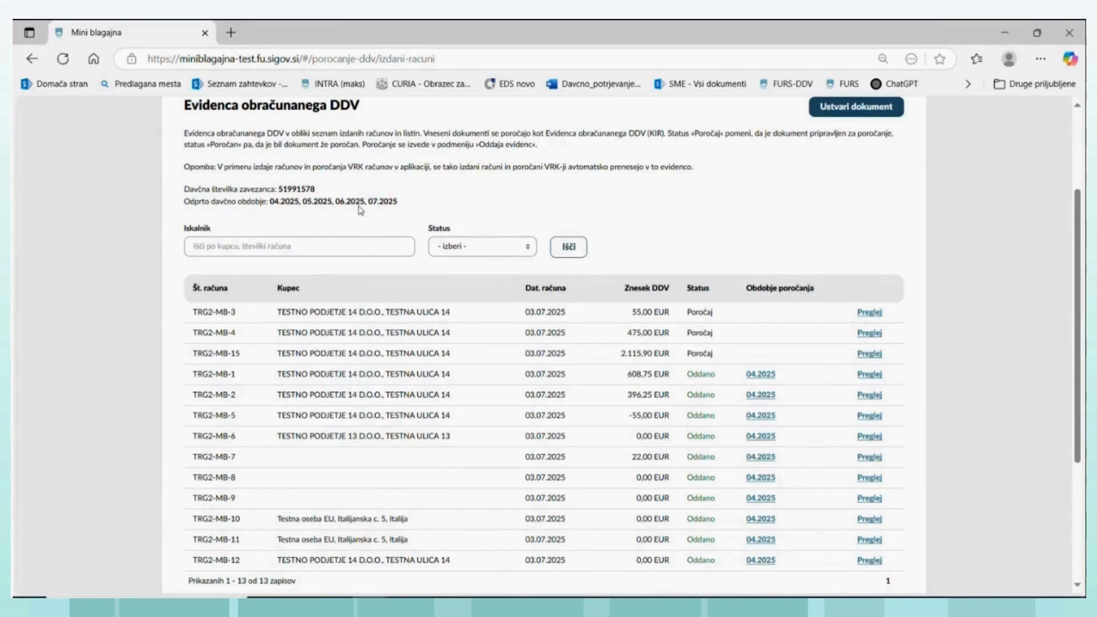
pyautogui.scroll(1, 547, 206)
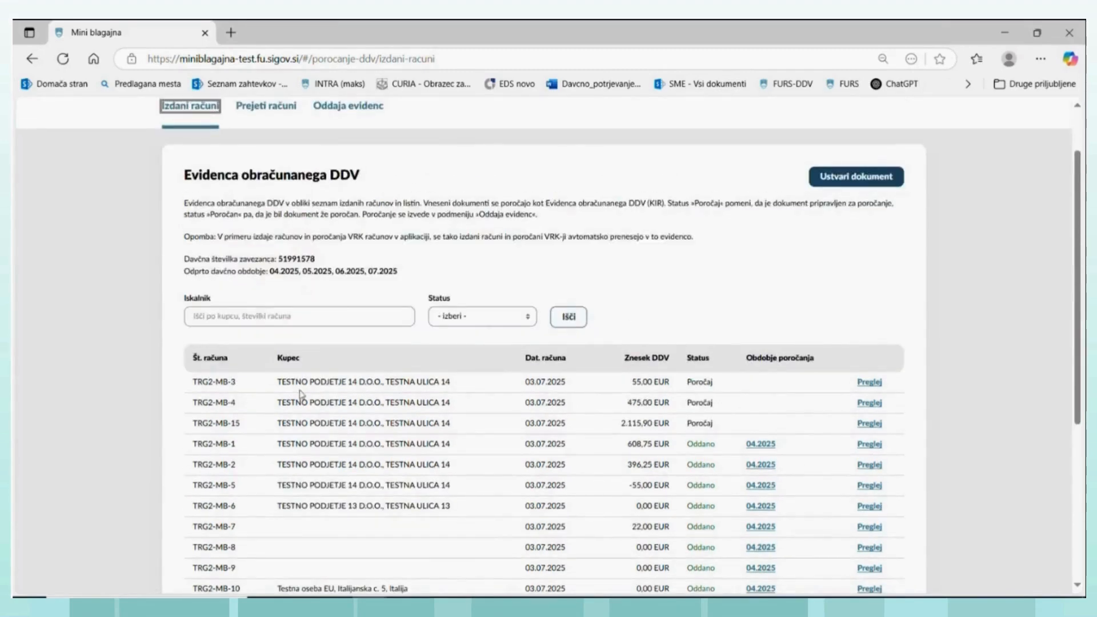
pyautogui.scroll(-2, 286, 392)
pyautogui.scroll(3, 331, 274)
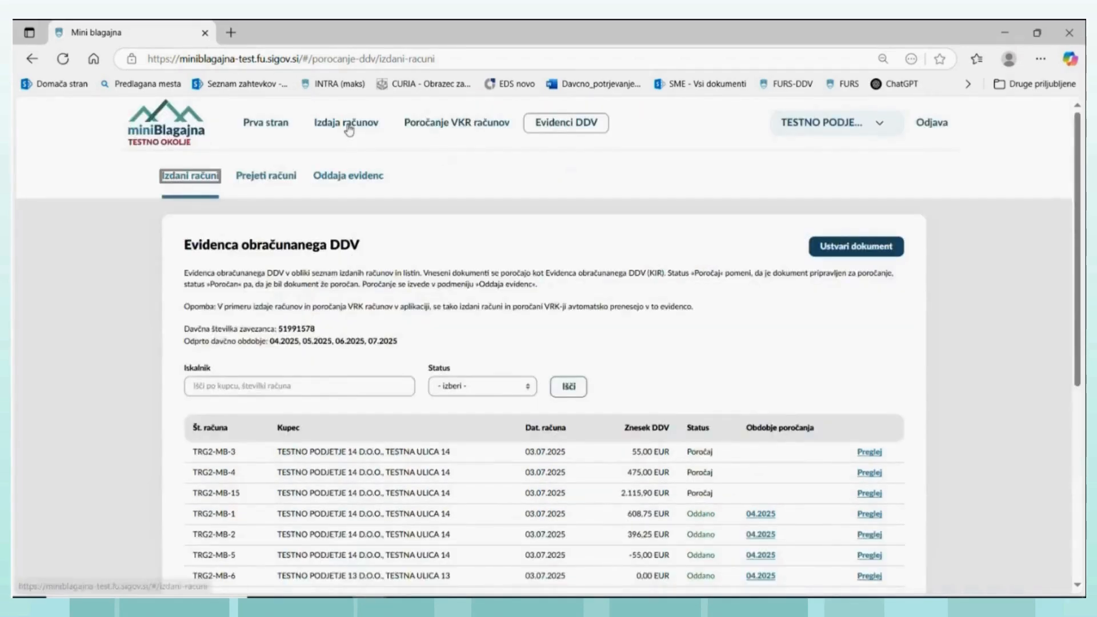
# - Check the full list of issued invoices under Izdaja računov for comparison with the VAT record
pyautogui.click(347, 126)
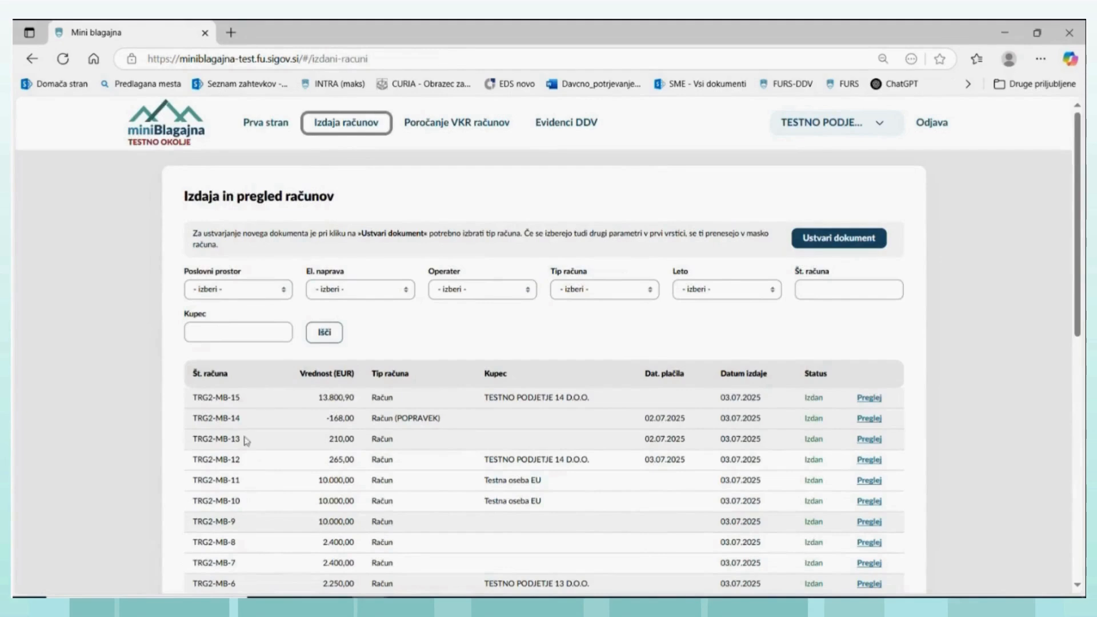
pyautogui.scroll(-1, 254, 466)
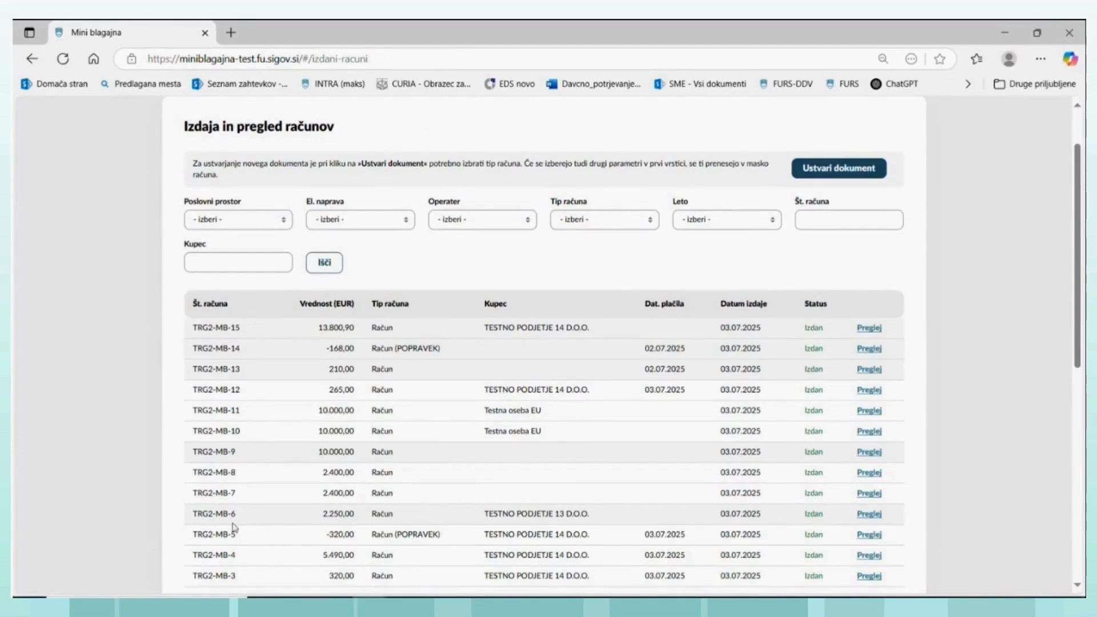
pyautogui.scroll(1, 320, 308)
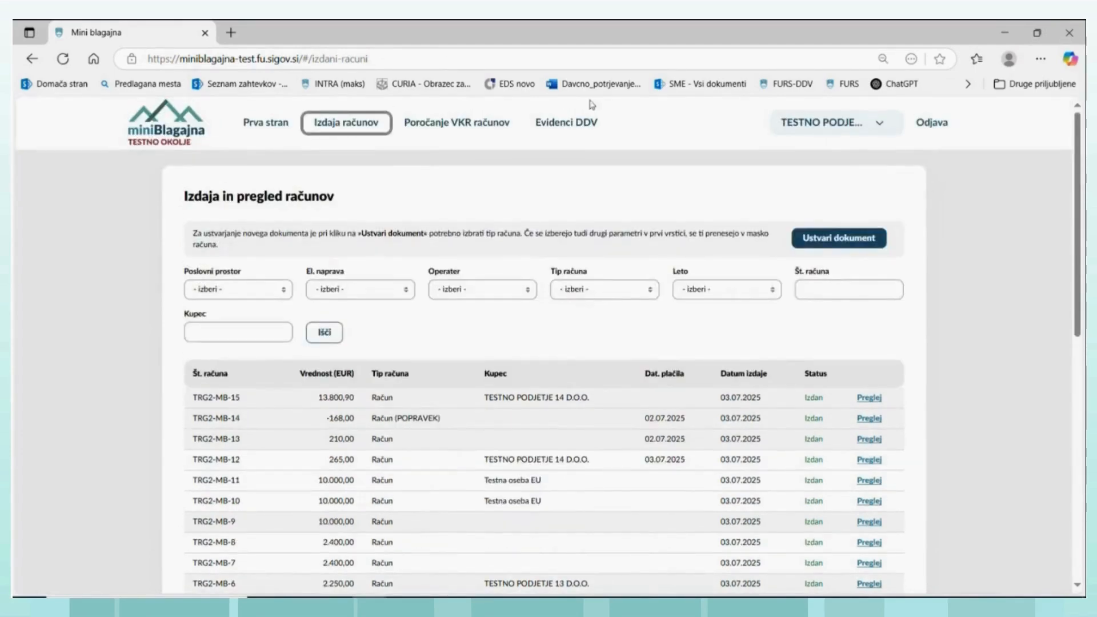
# - Open invoice TRG2-MB-15 in the issued-invoice VAT records and examine its document, buyer, taxable, exempt, charged VAT and special-case fields
pyautogui.click(556, 127)
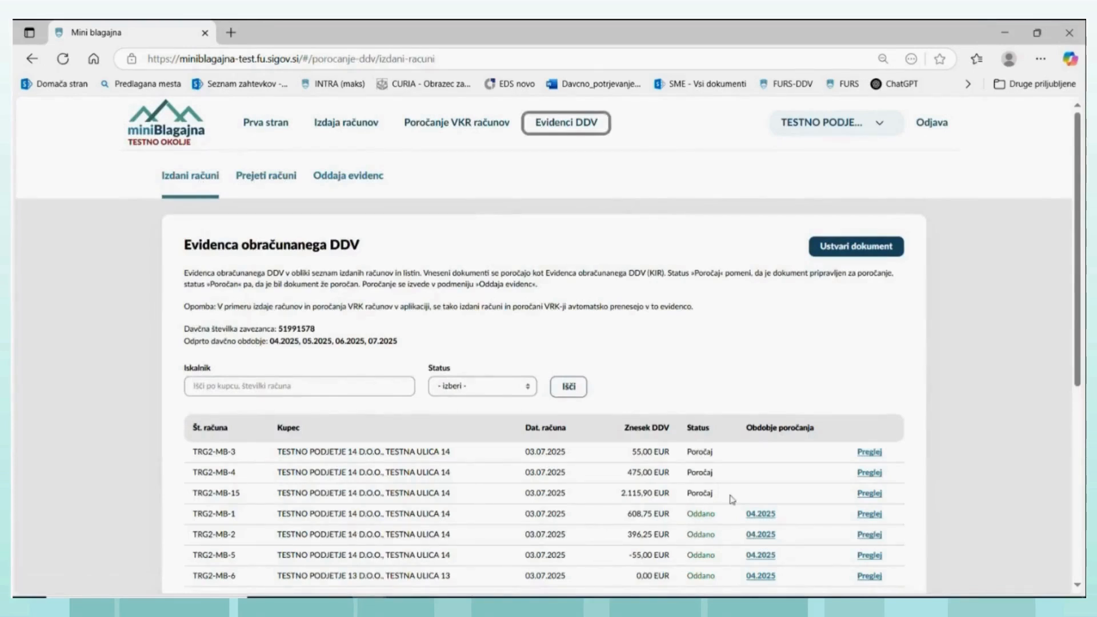
pyautogui.click(869, 494)
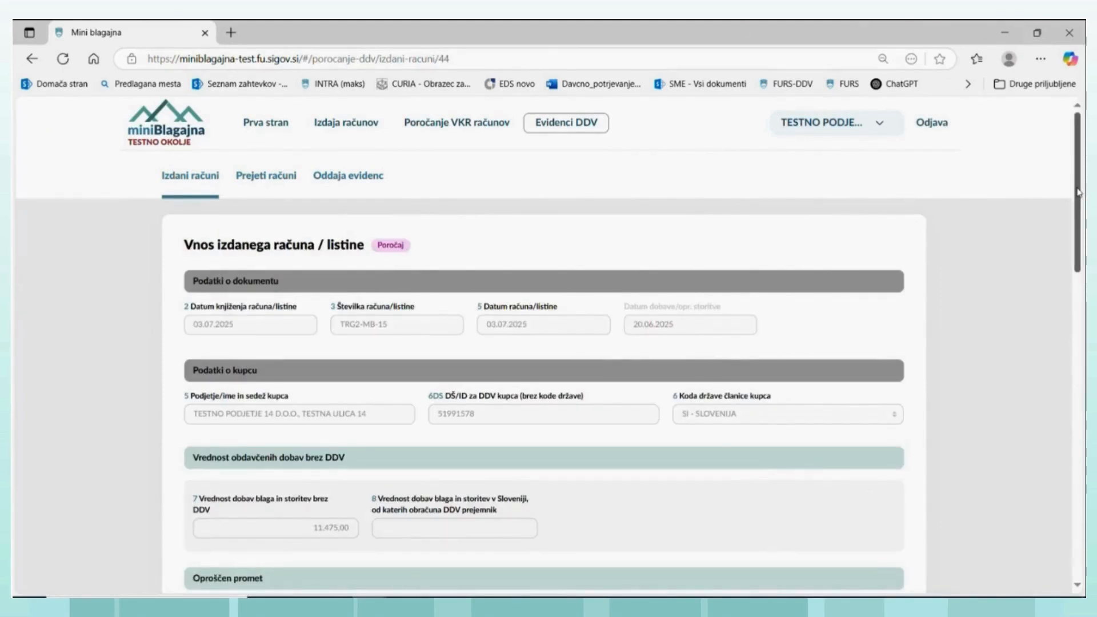
pyautogui.moveTo(1078, 192)
pyautogui.mouseDown()
pyautogui.moveTo(1075, 406)
pyautogui.moveTo(1063, 201)
pyautogui.mouseUp()
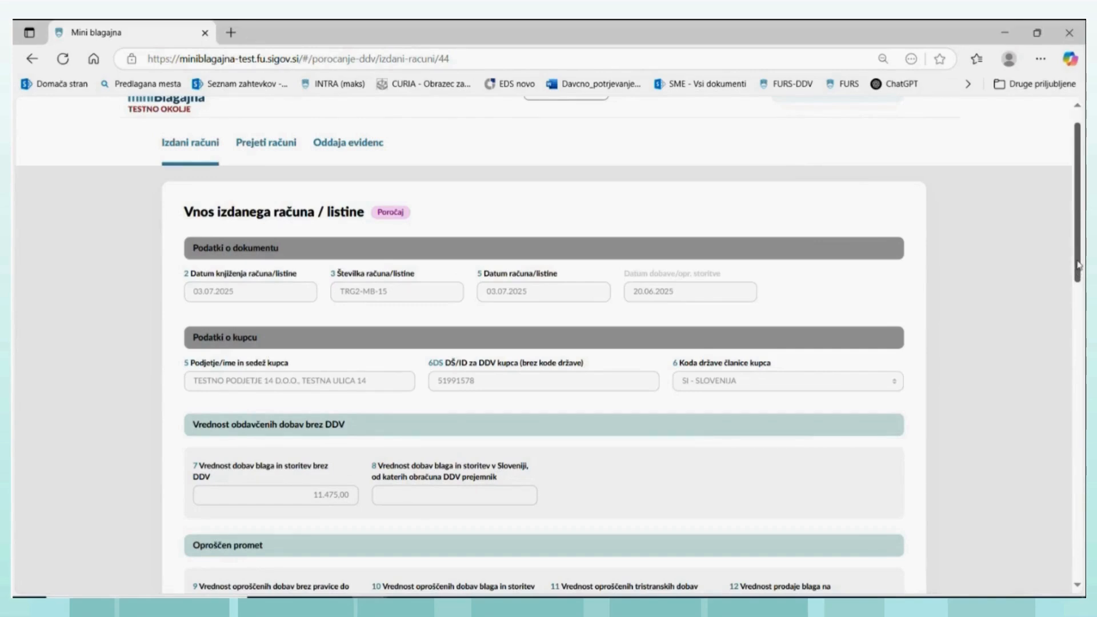
pyautogui.moveTo(1078, 265); pyautogui.dragTo(1079, 309)
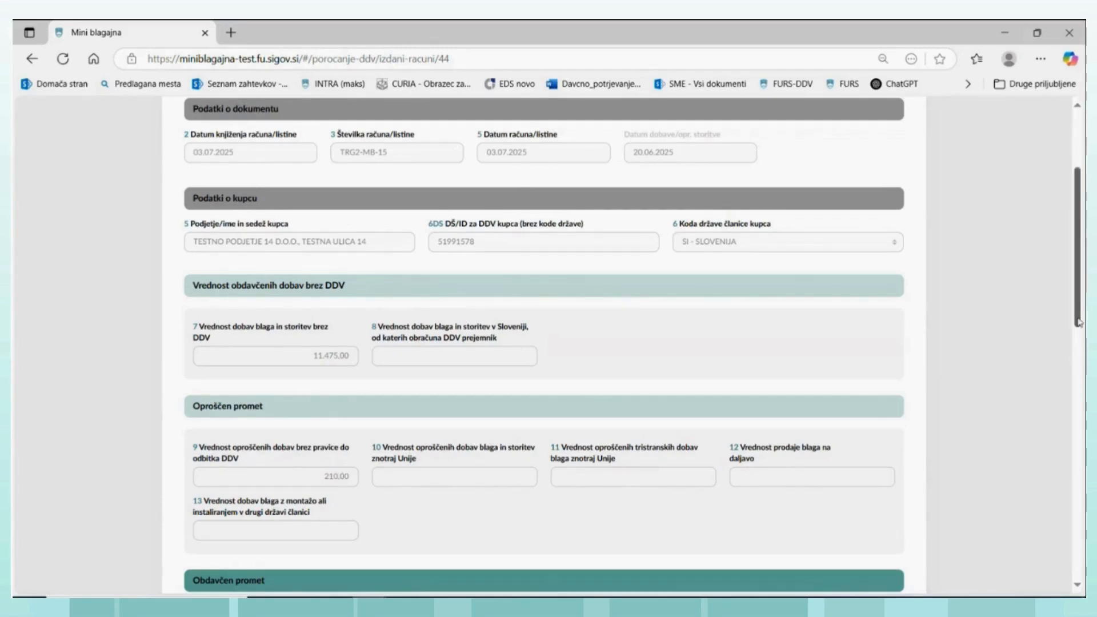
pyautogui.scroll(-4, 1078, 320)
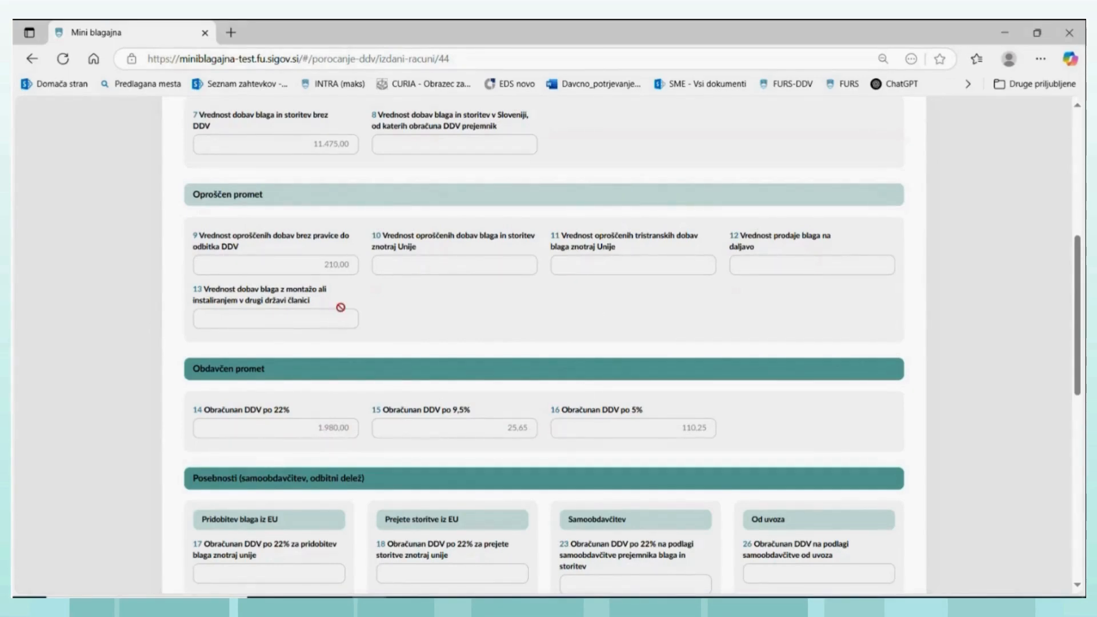
pyautogui.scroll(2, 567, 222)
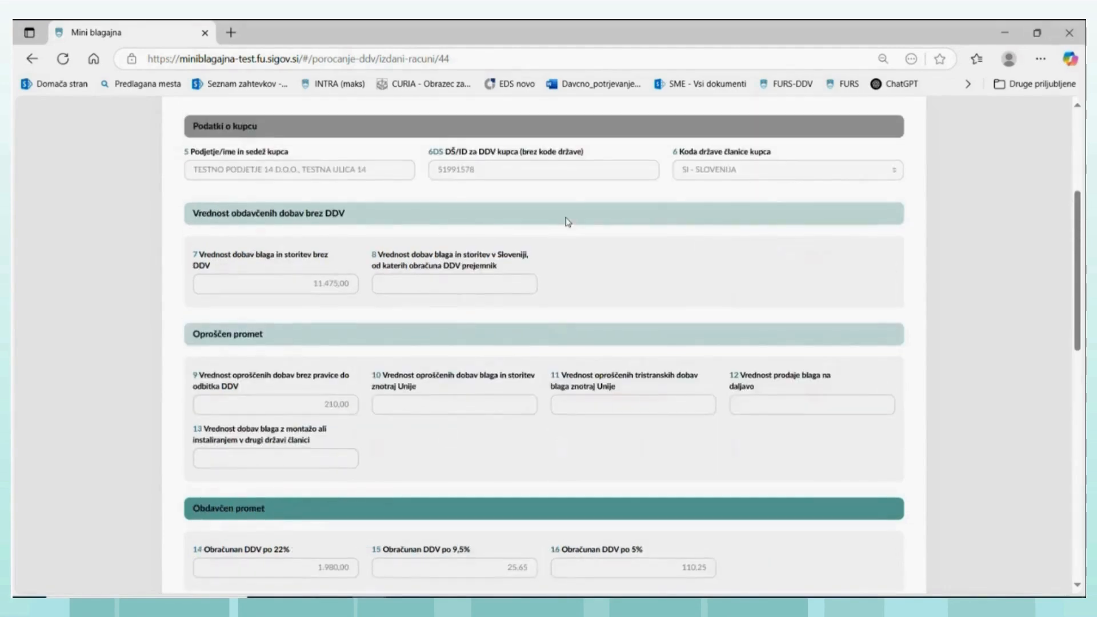
pyautogui.scroll(-3, 567, 222)
pyautogui.scroll(-1, 567, 222)
pyautogui.scroll(-1, 565, 217)
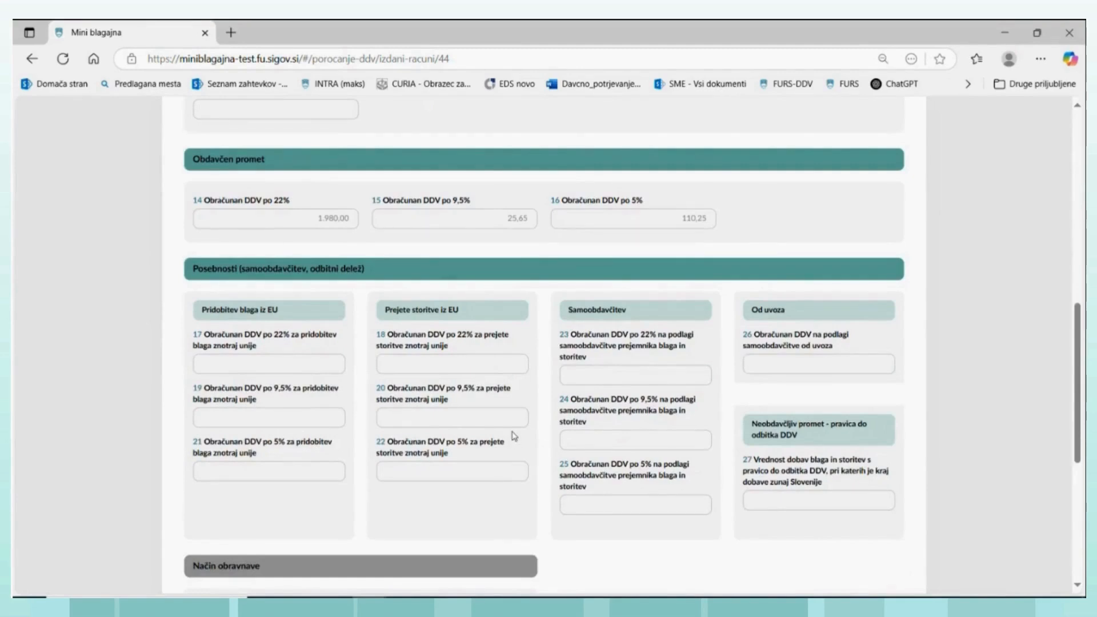
pyautogui.scroll(-1, 514, 437)
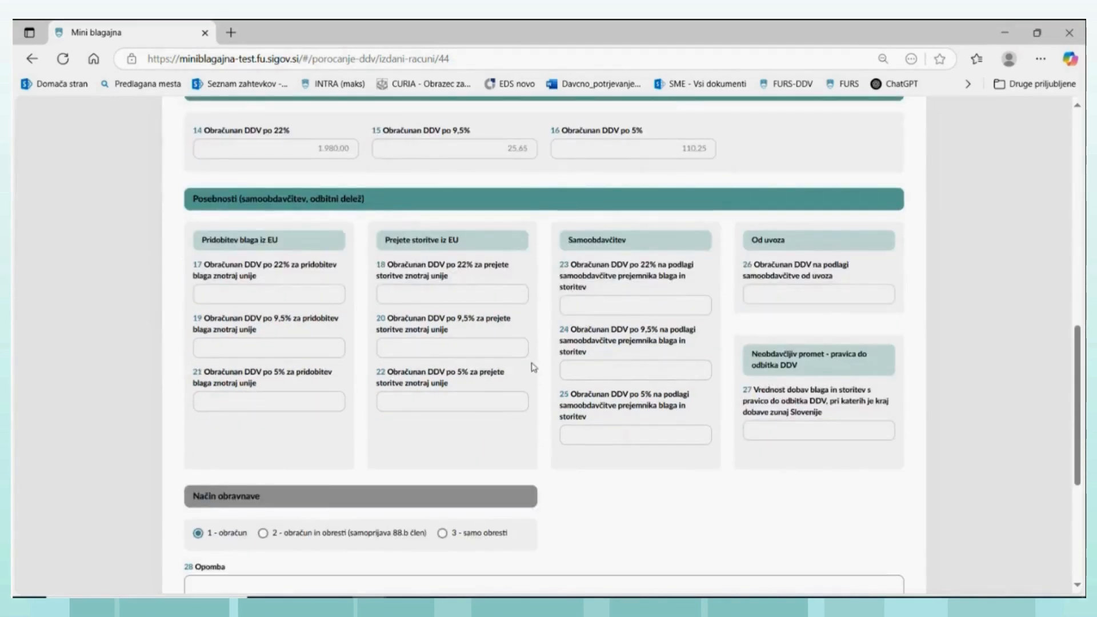
pyautogui.scroll(-1, 531, 361)
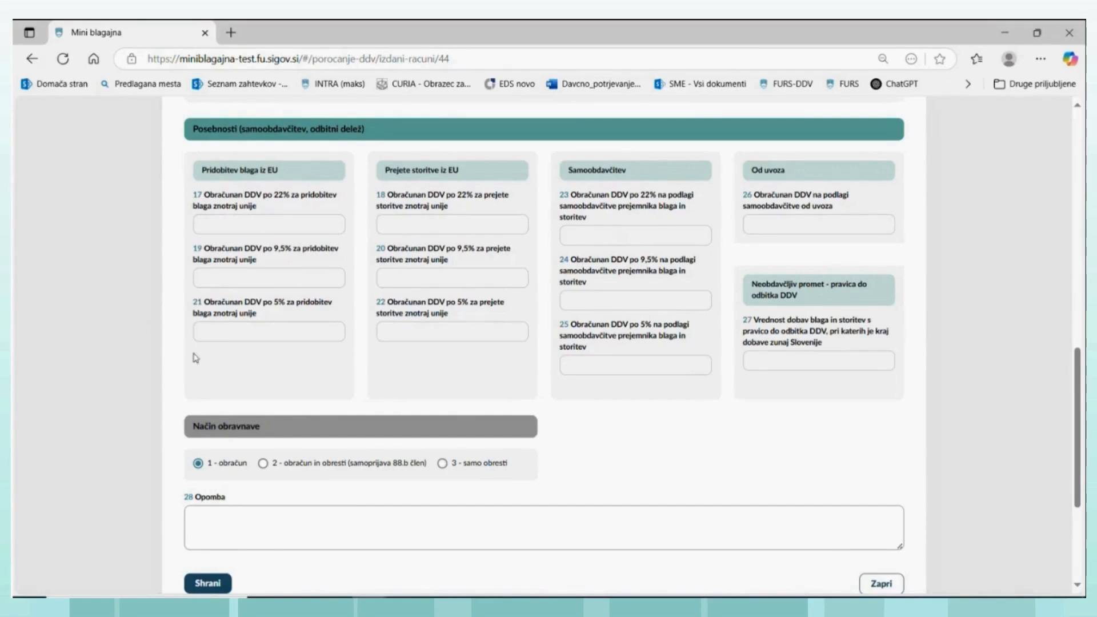
# - Try the treatment method "2 - obračun in obresti (samoprijava 88.b člen)" and set it back to "1 - obračun"
pyautogui.click(263, 465)
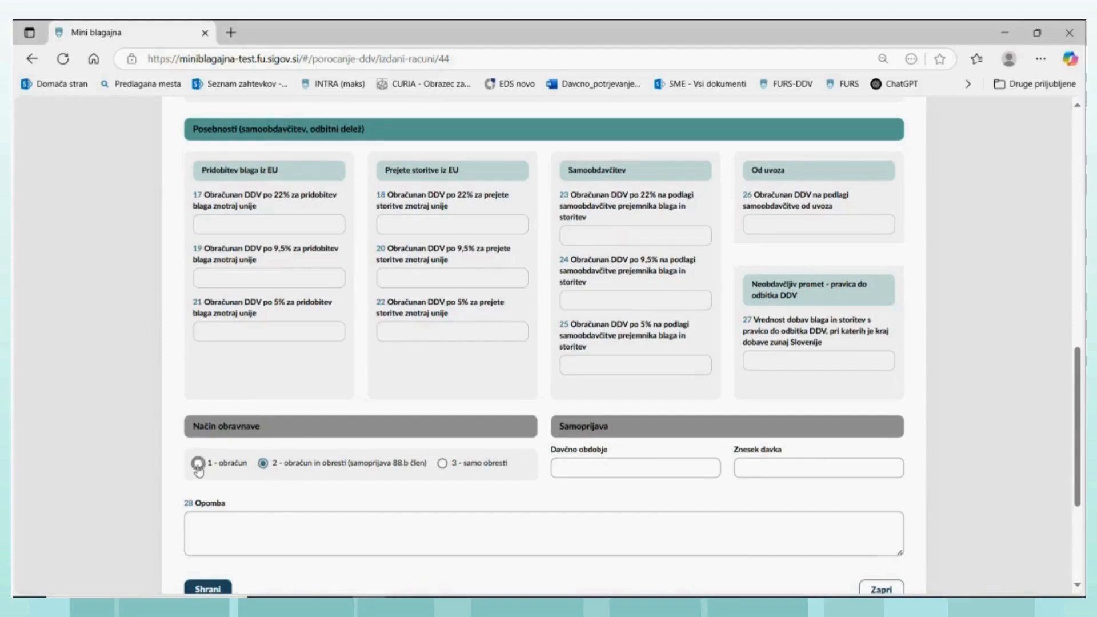
pyautogui.click(197, 464)
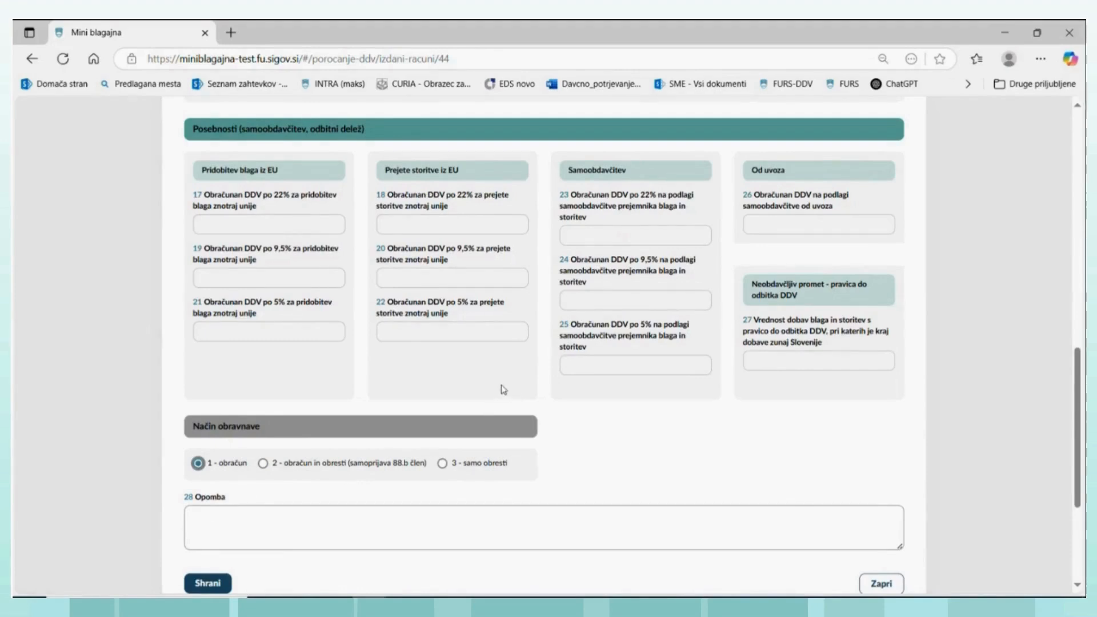
pyautogui.scroll(3, 501, 386)
pyautogui.scroll(-5, 495, 383)
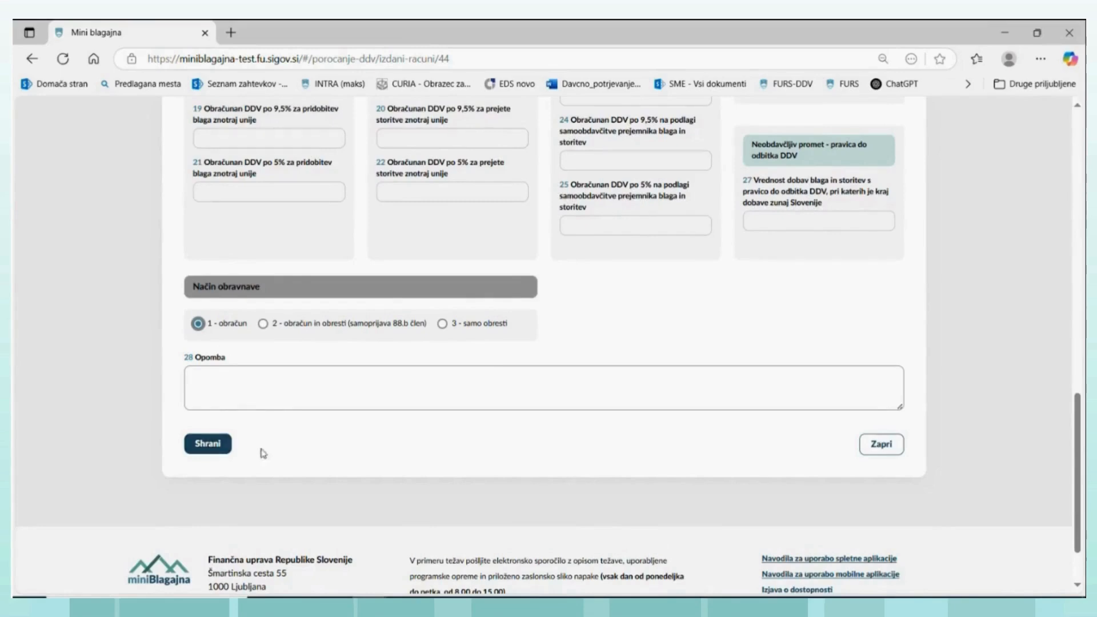
# - Review the record's taxable supplies, exempt supplies, charged VAT by rate and self-assessment sections again
pyautogui.scroll(5, 473, 339)
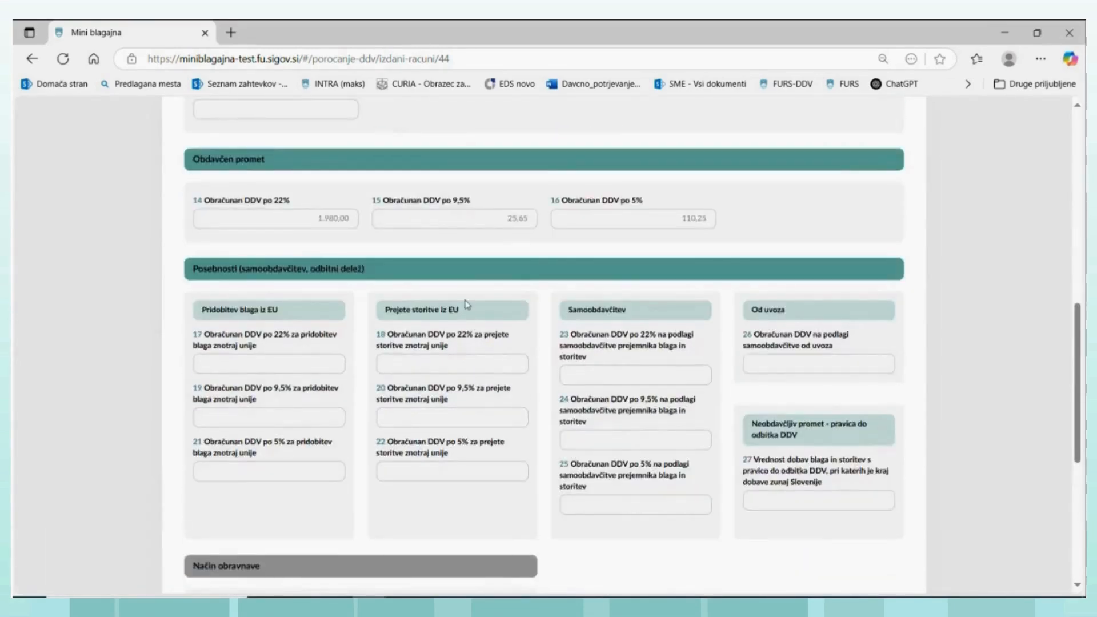
pyautogui.scroll(4, 467, 303)
pyautogui.scroll(5, 467, 300)
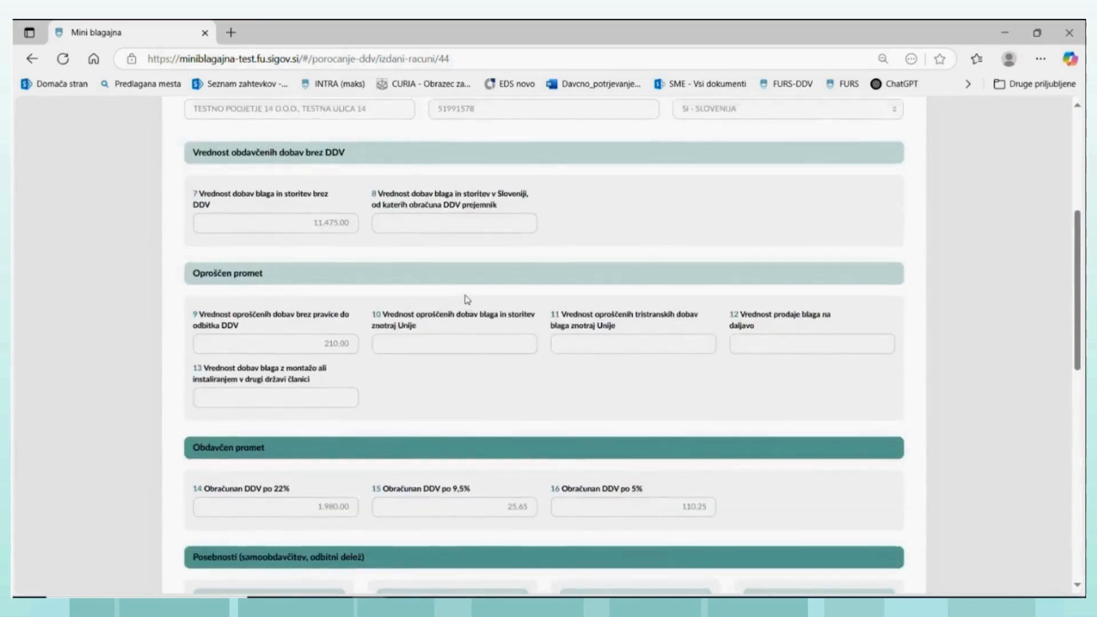
pyautogui.scroll(-4, 467, 298)
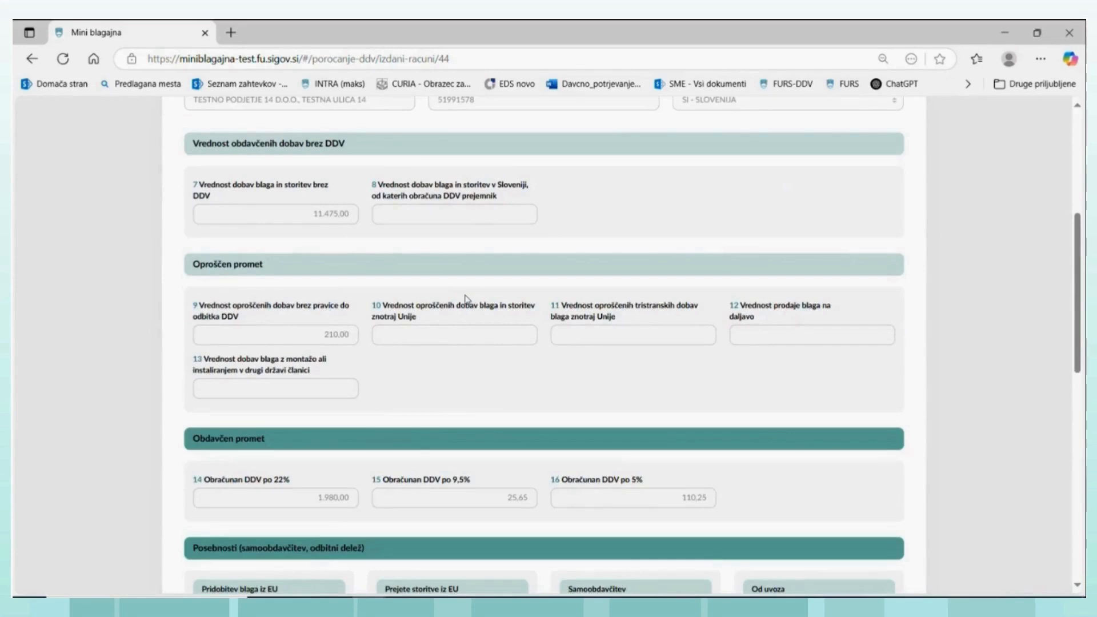
pyautogui.scroll(-5, 467, 299)
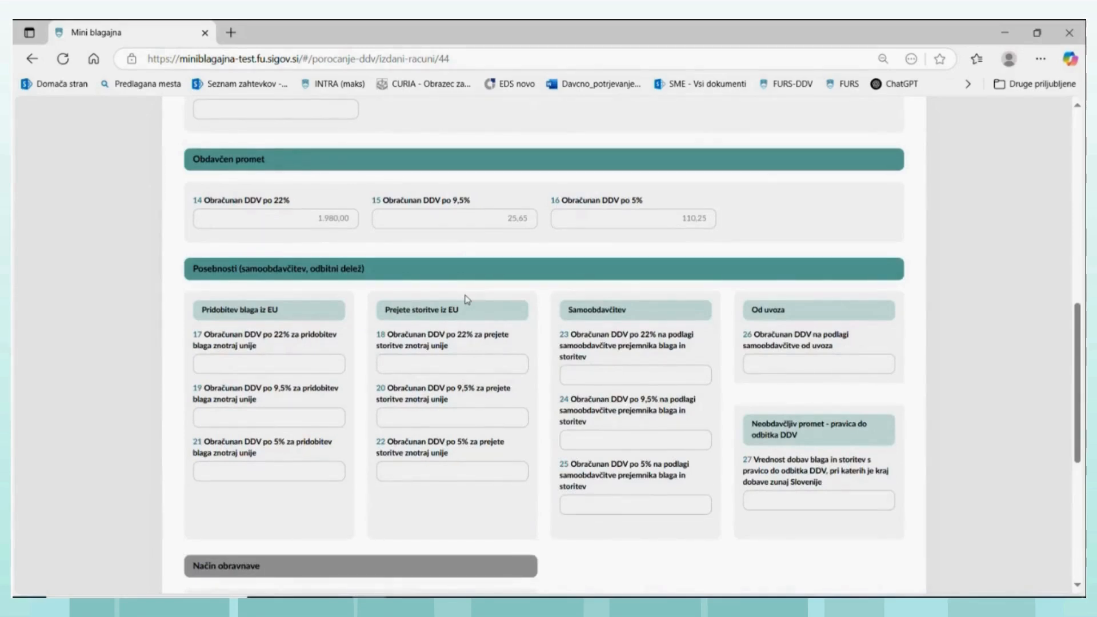
pyautogui.scroll(8, 467, 299)
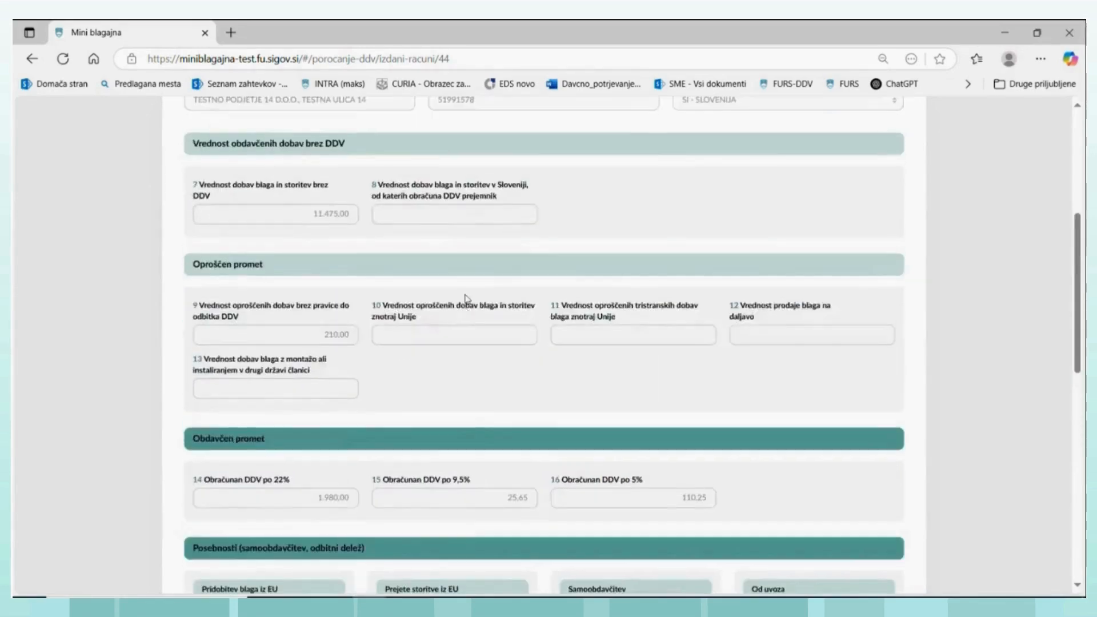
# - Return from the TRG2-MB-15 record to the issued-invoice VAT records and create a new document entry
pyautogui.scroll(2, 467, 299)
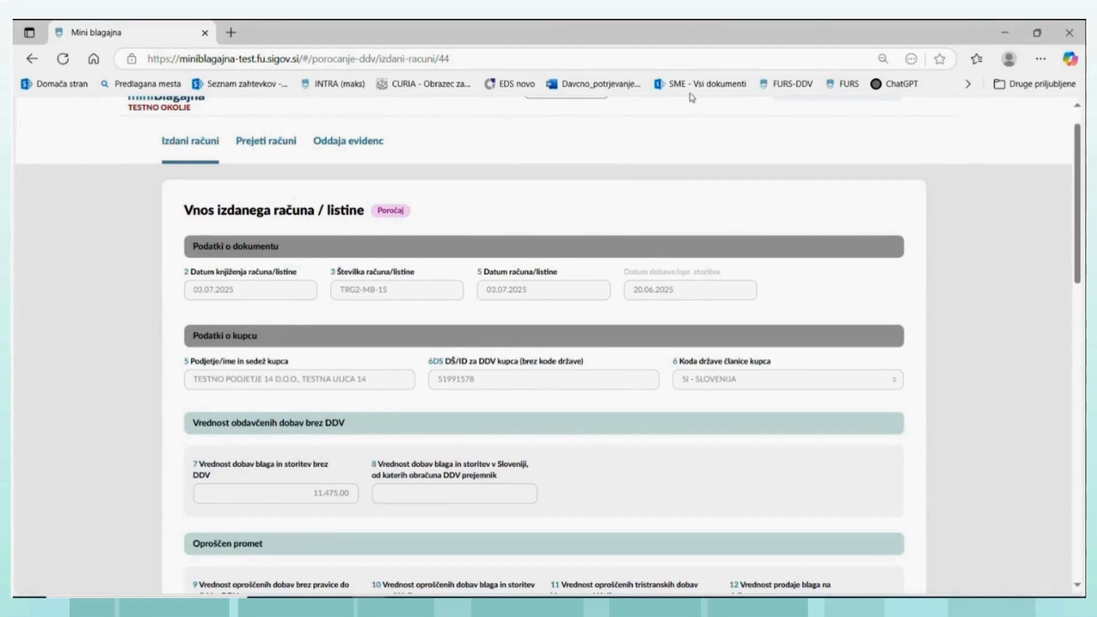
pyautogui.scroll(-4, 432, 274)
pyautogui.scroll(5, 432, 273)
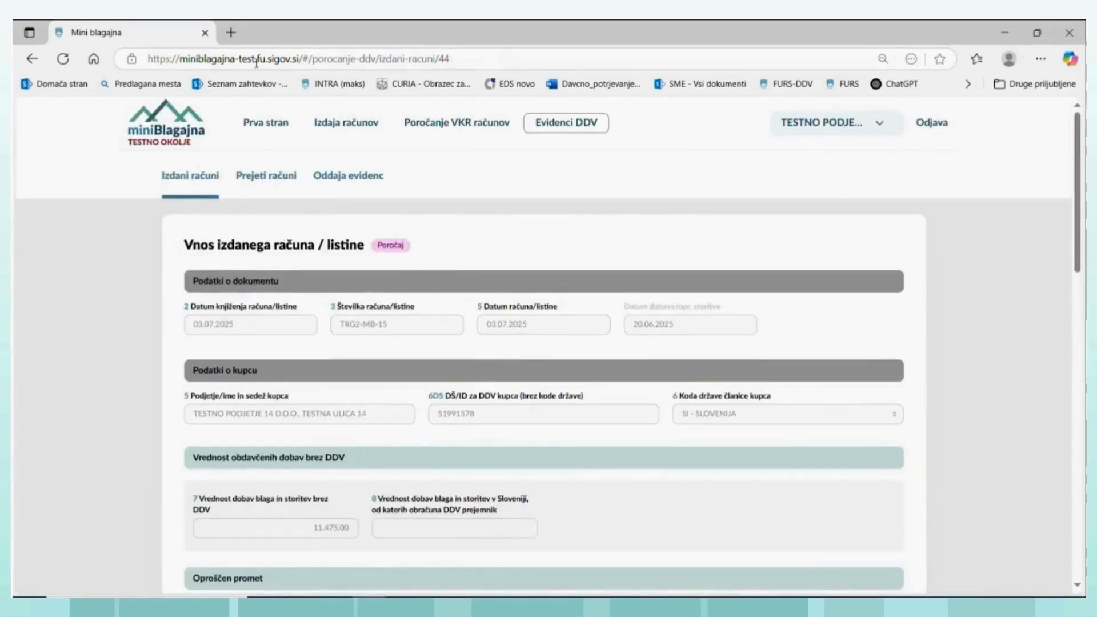
pyautogui.click(207, 183)
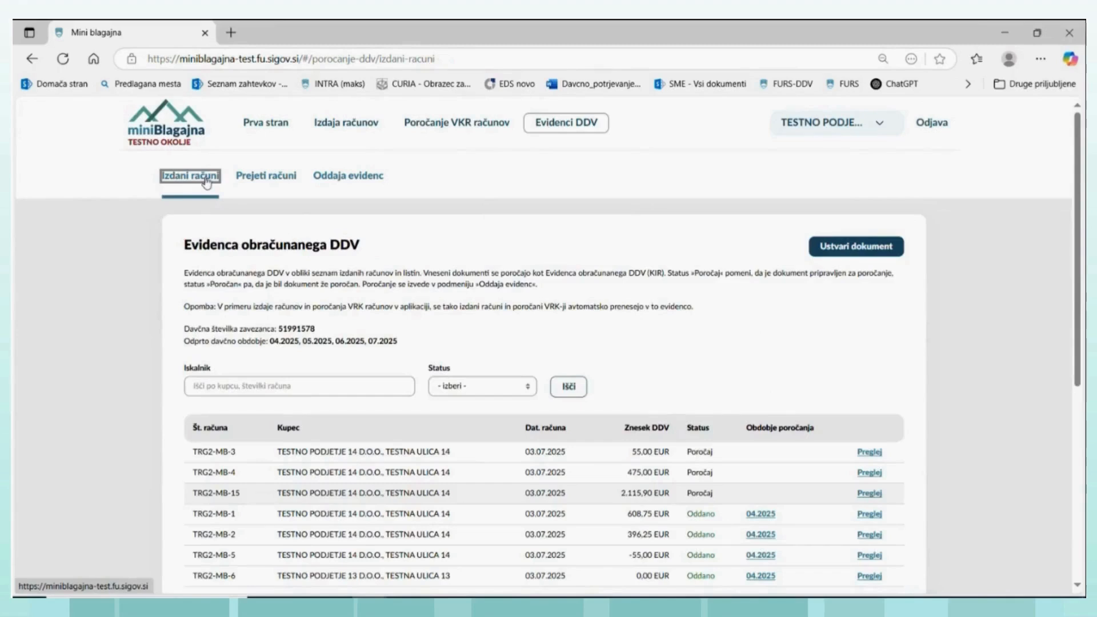
pyautogui.click(857, 253)
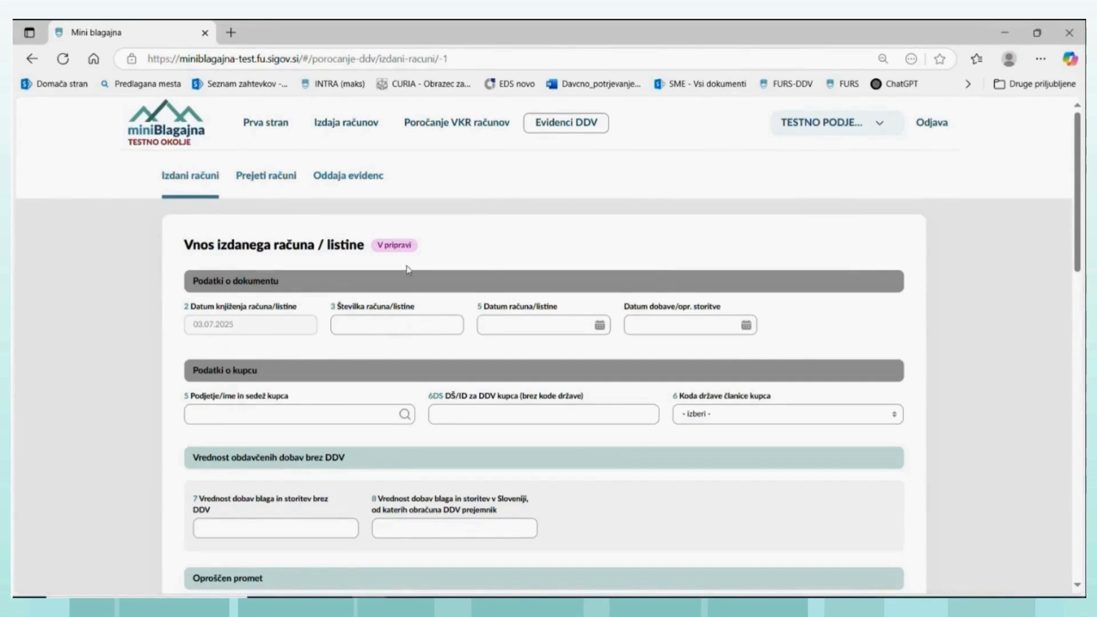
# - Examine the blank issued-invoice form's document, buyer, taxable and exempt supplies, charged VAT, special-case and treatment-method fields
pyautogui.scroll(-10, 583, 275)
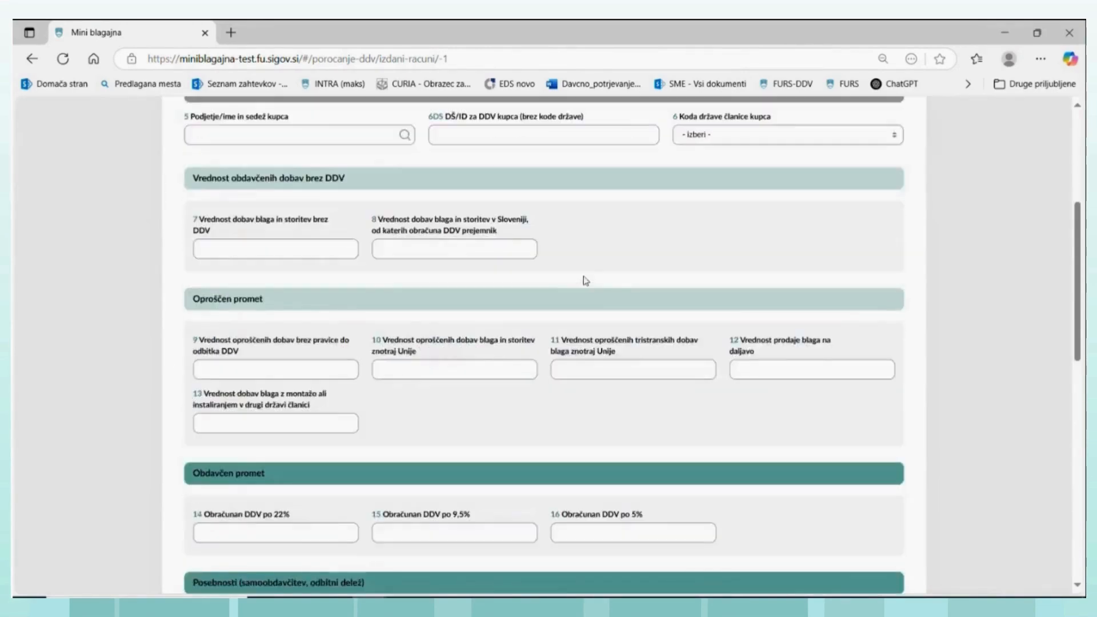
pyautogui.scroll(-1, 584, 276)
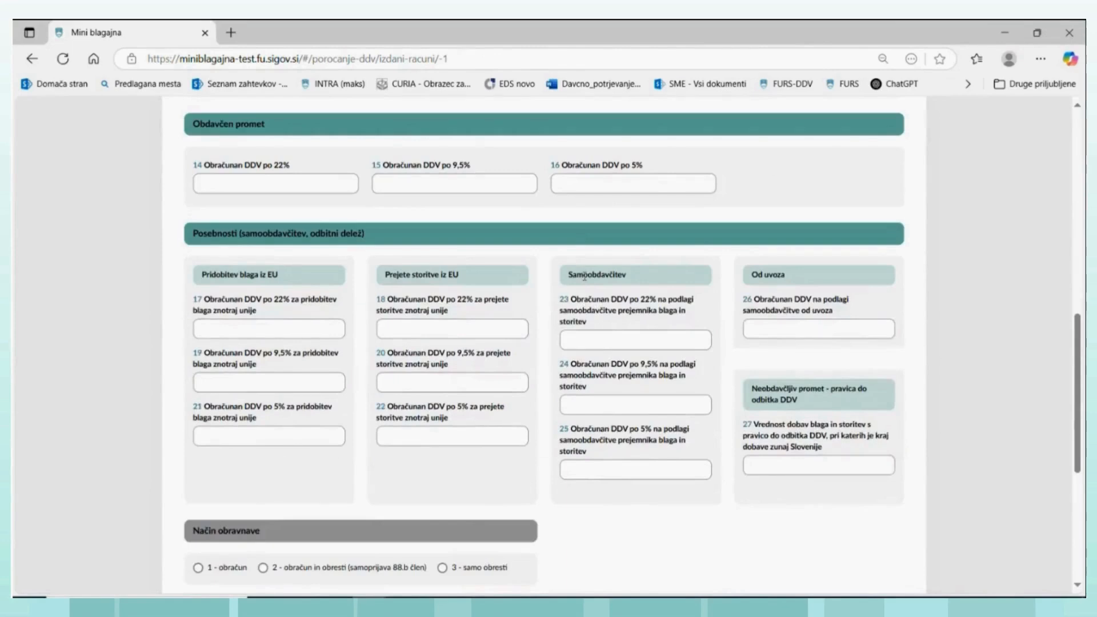
pyautogui.scroll(4, 584, 275)
pyautogui.scroll(3, 584, 276)
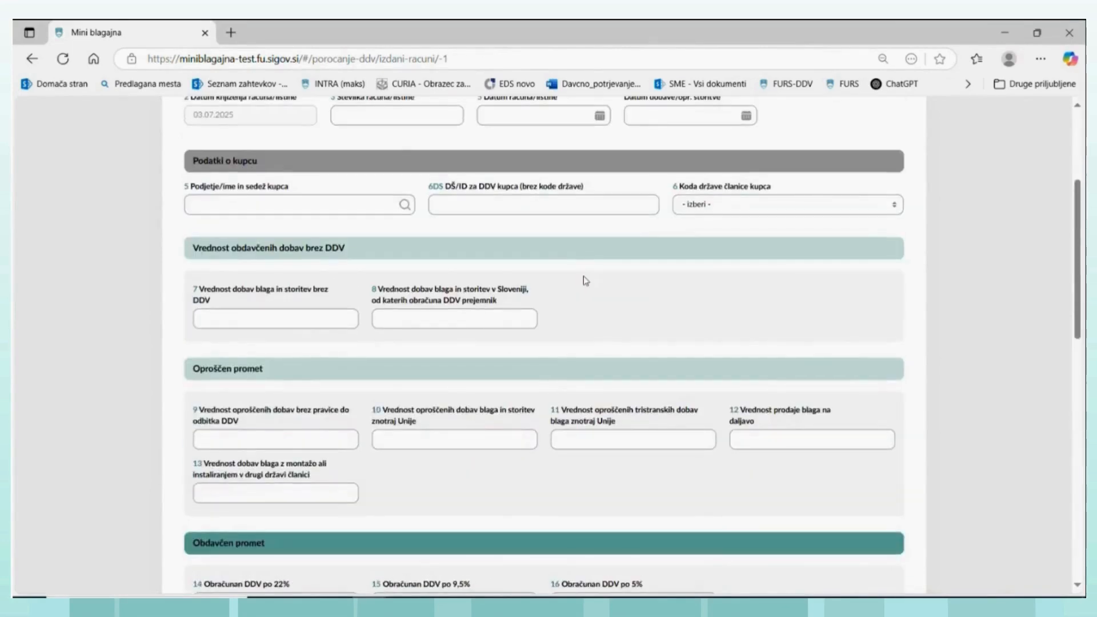
pyautogui.scroll(4, 583, 276)
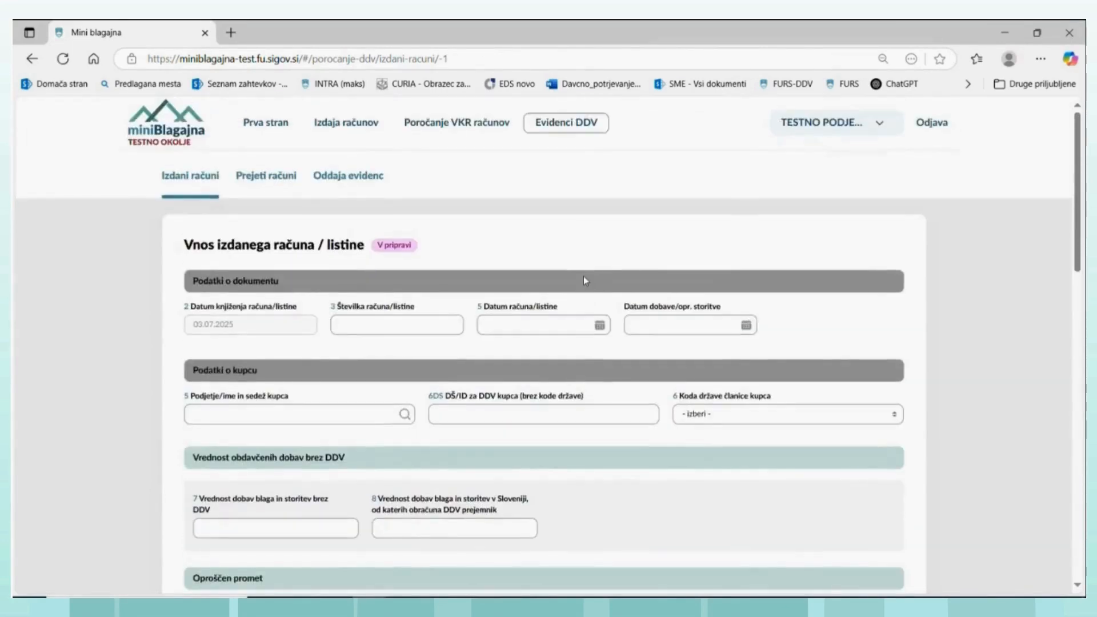
pyautogui.scroll(-1, 583, 277)
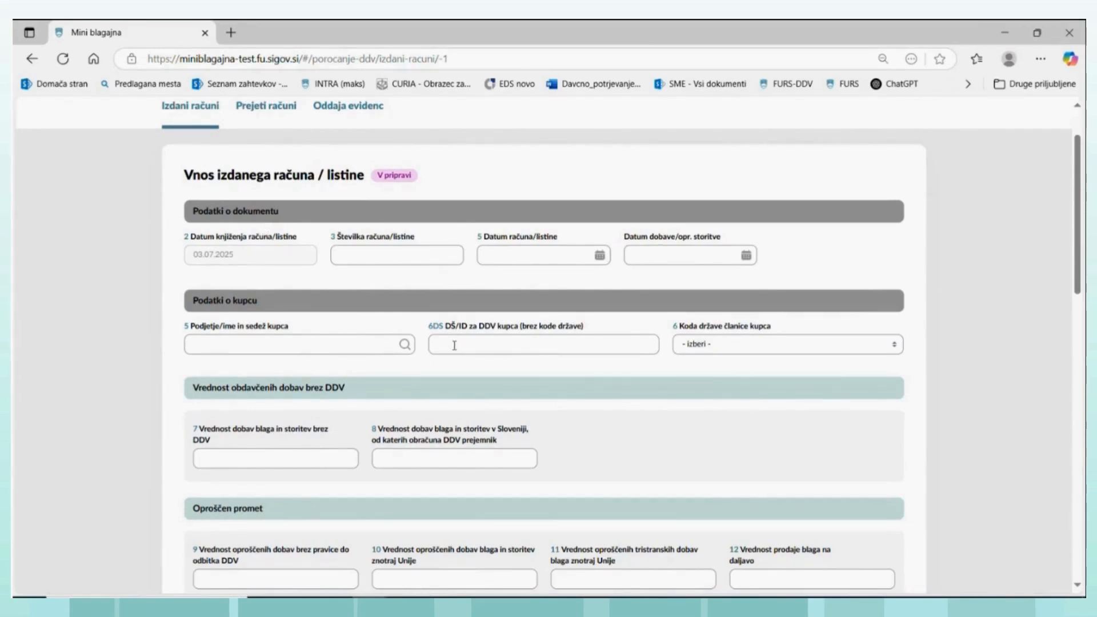
pyautogui.scroll(-2, 417, 331)
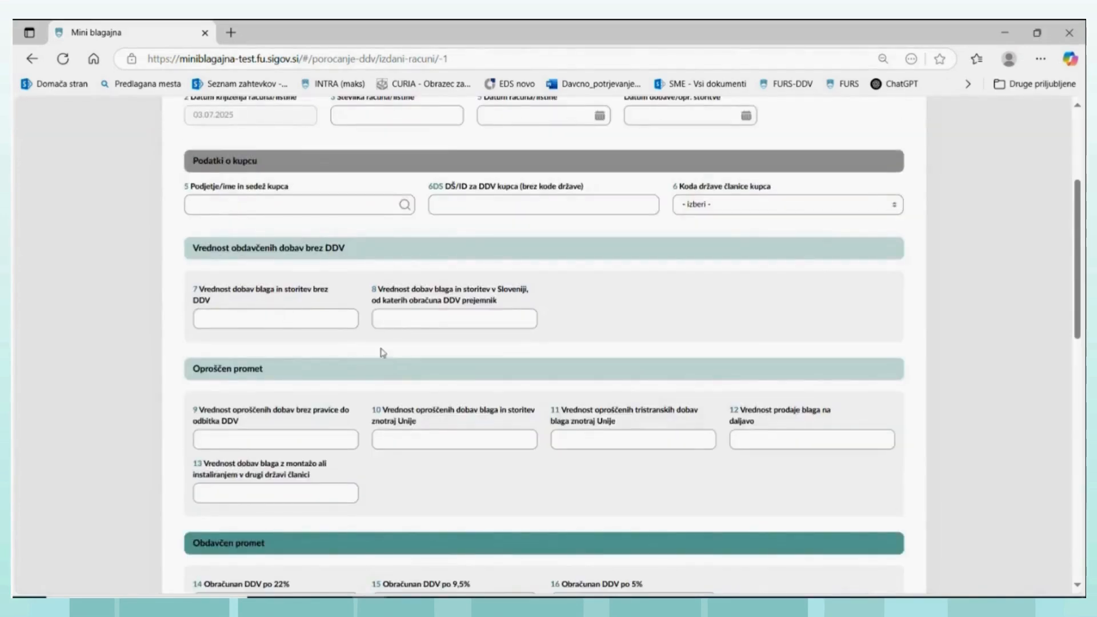
pyautogui.scroll(-2, 383, 353)
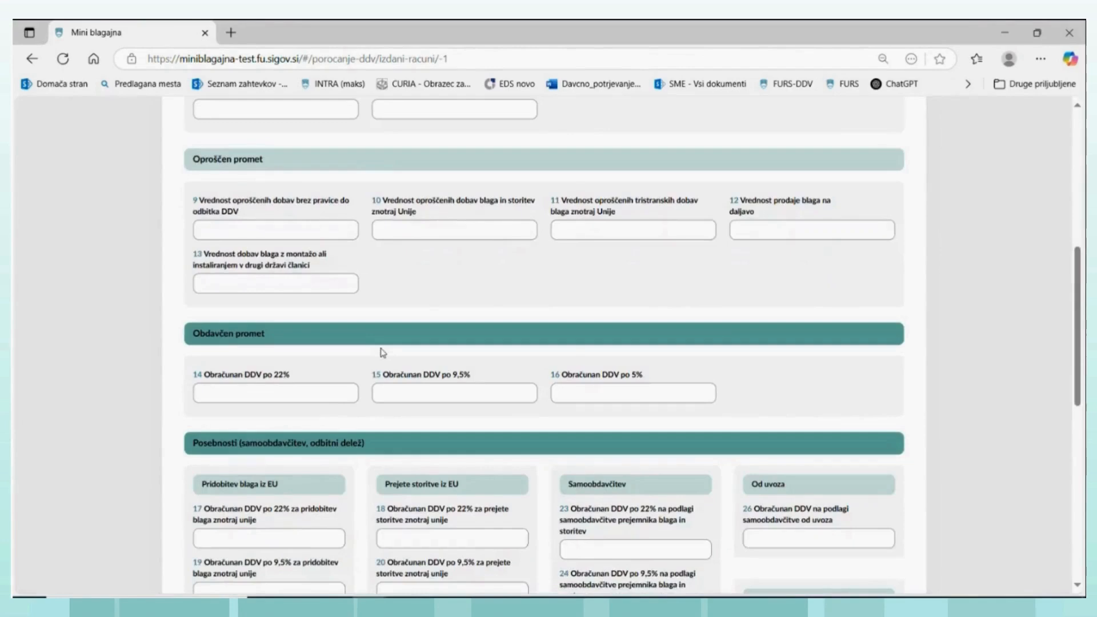
pyautogui.scroll(-1, 382, 352)
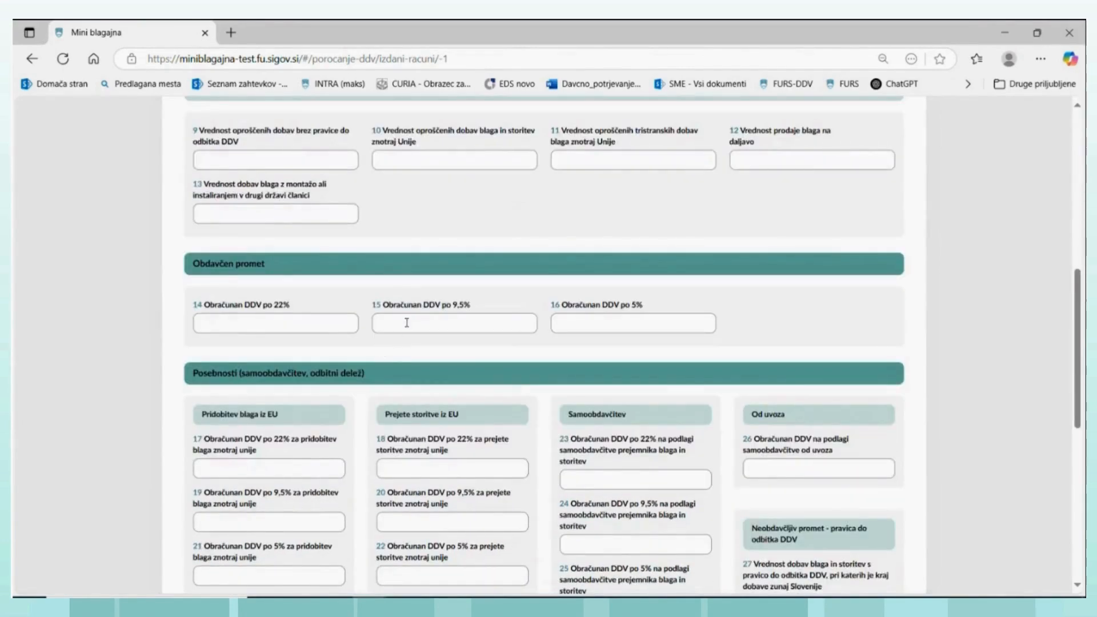
pyautogui.scroll(5, 398, 340)
pyautogui.scroll(1, 404, 325)
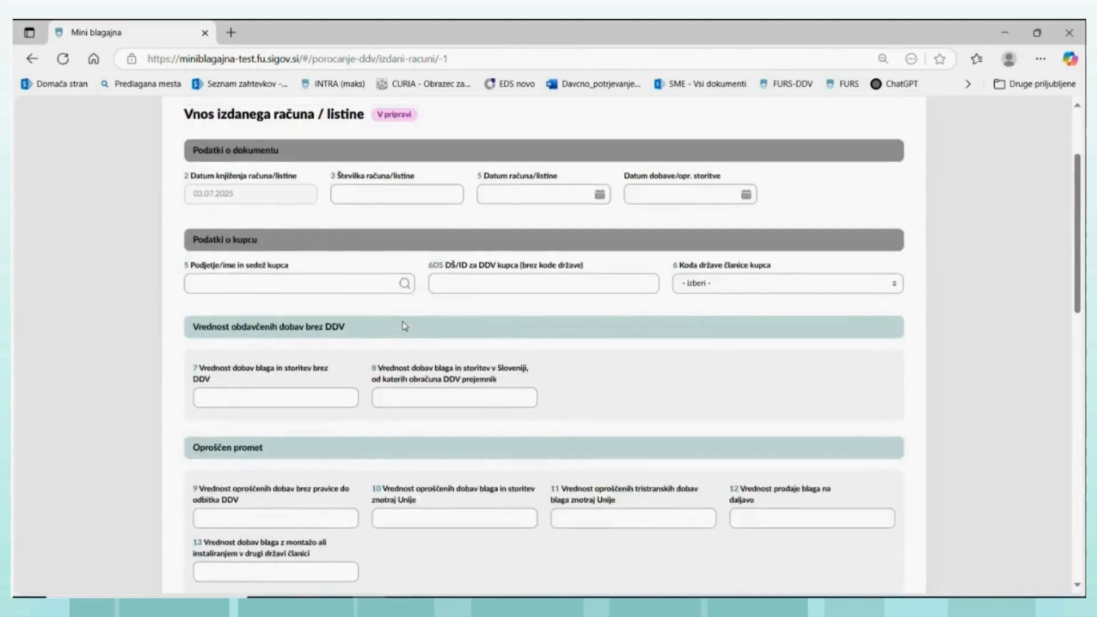
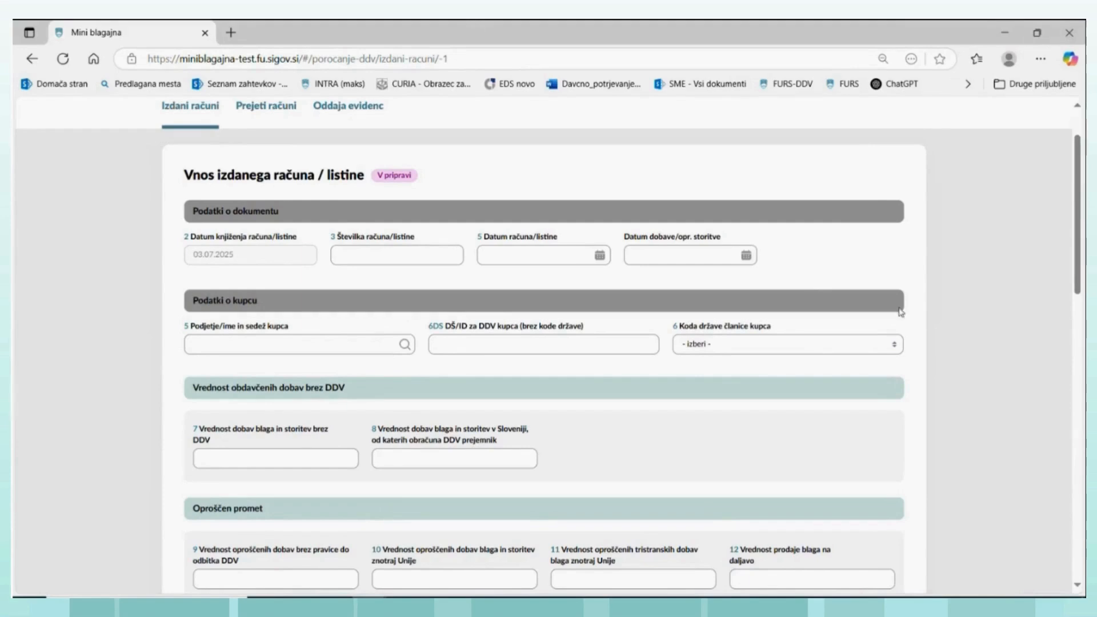
# - Look over the whole blank issued-invoice form again, from the document and buyer data down to the special-case, treatment-method and notes sections
pyautogui.scroll(-2, 745, 371)
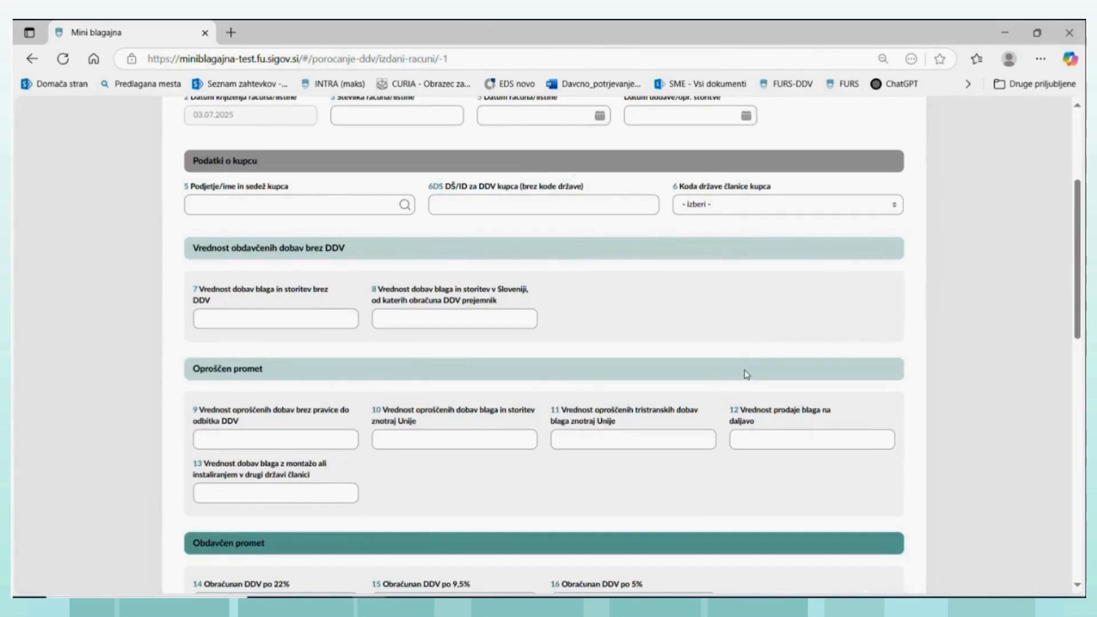
pyautogui.scroll(1, 747, 373)
pyautogui.scroll(1, 746, 373)
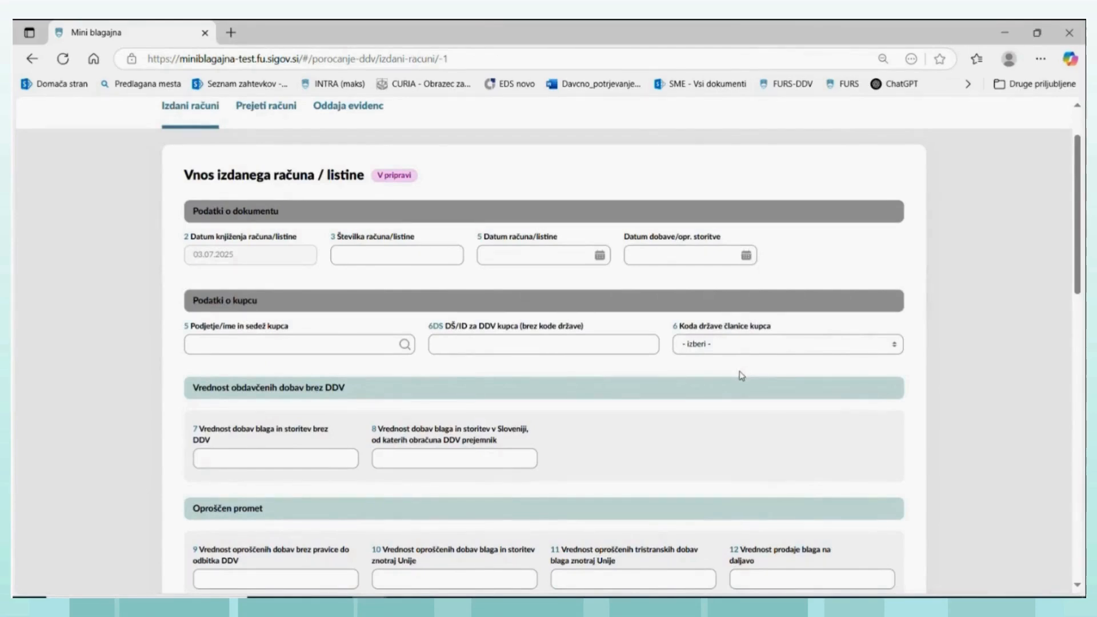
pyautogui.scroll(-1, 741, 375)
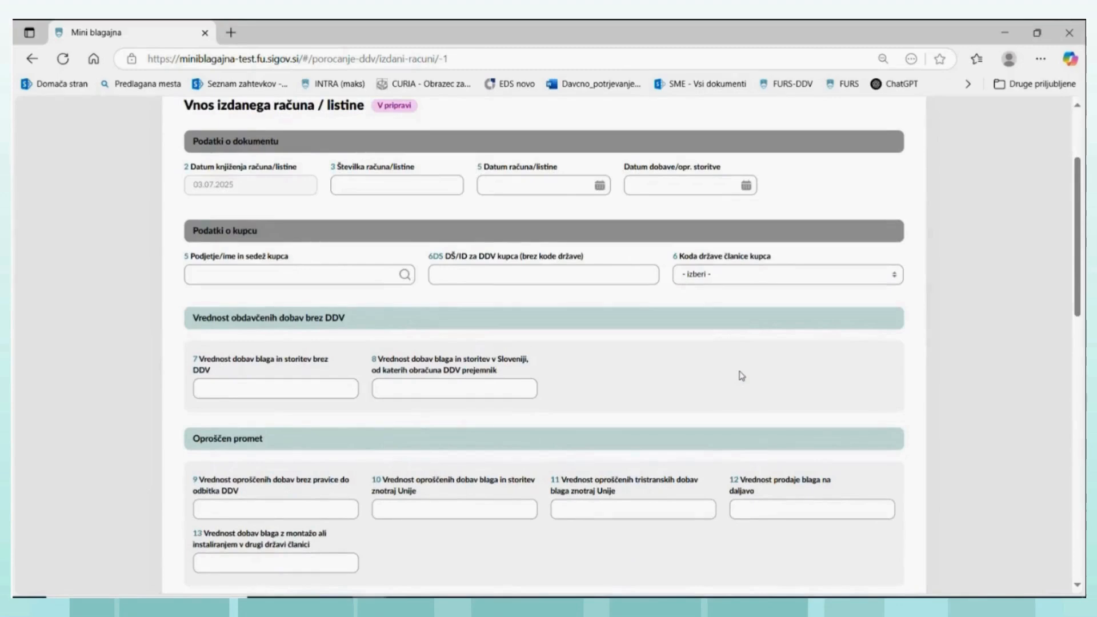
pyautogui.scroll(-1, 741, 375)
pyautogui.scroll(-5, 742, 375)
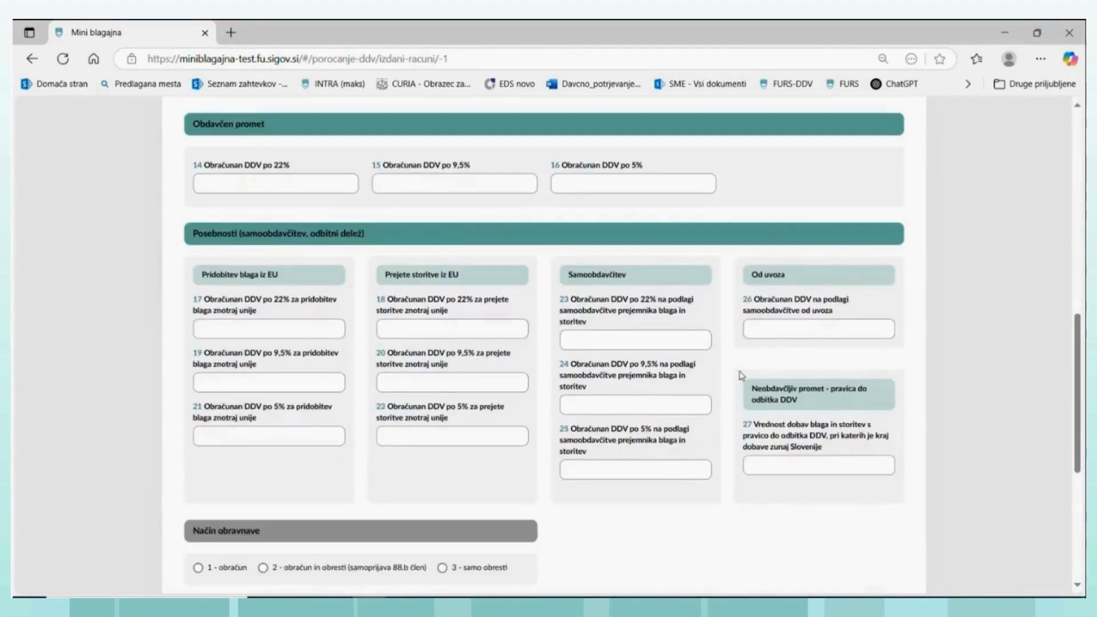
pyautogui.scroll(2, 740, 375)
pyautogui.scroll(2, 739, 375)
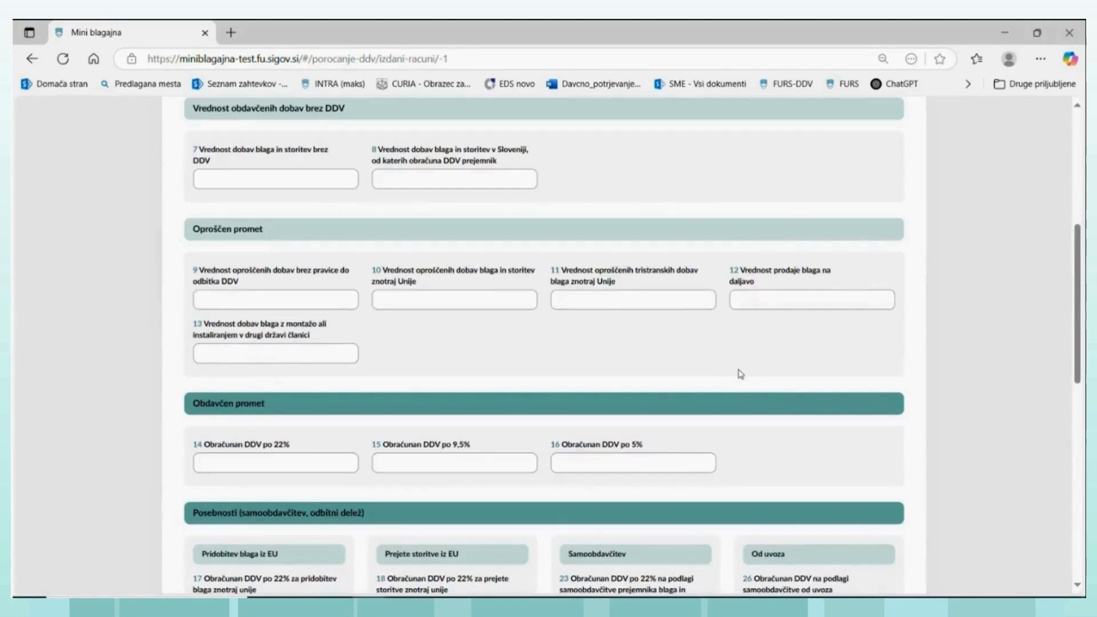
pyautogui.hotkey('ctrl', '-')
pyautogui.hotkey('ctrl', '-')
pyautogui.hotkey('ctrl', '-')
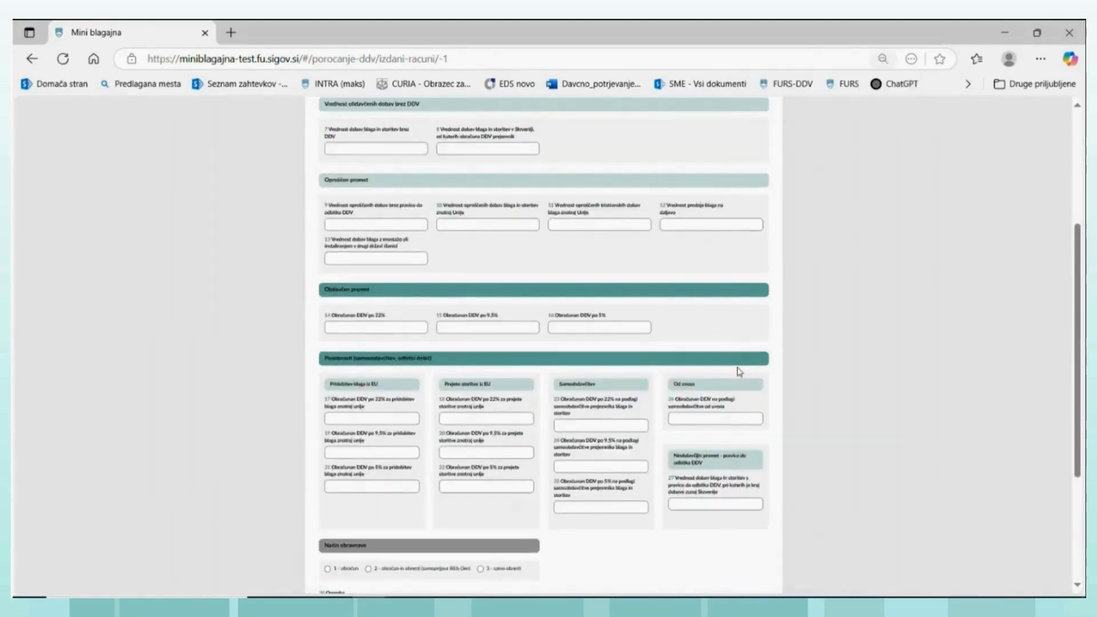
pyautogui.hotkey('ctrl', '-')
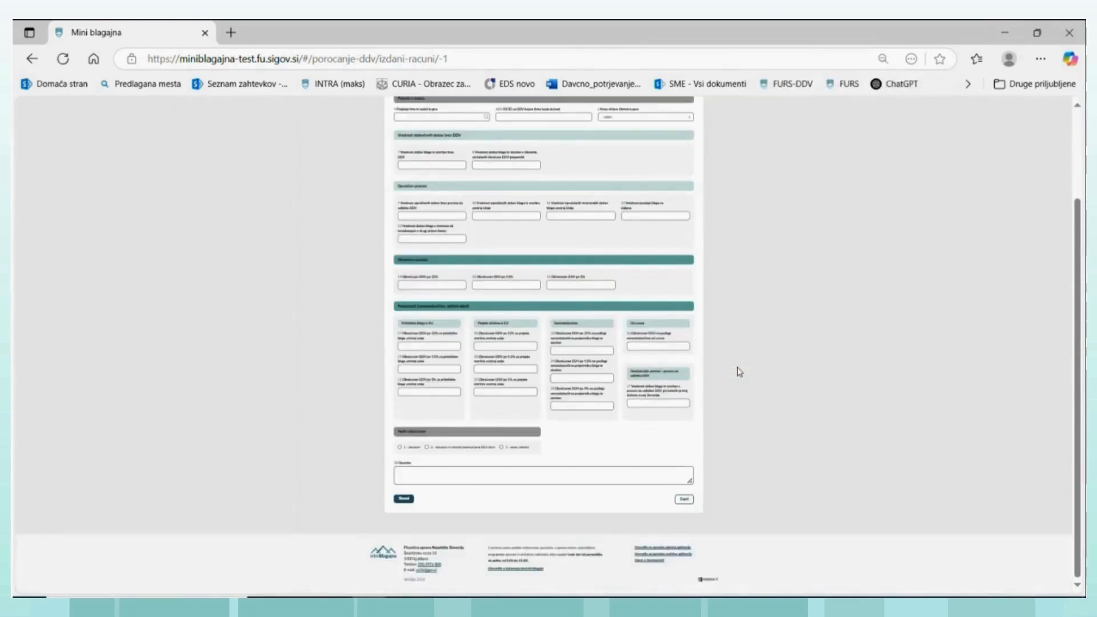
pyautogui.hotkey('ctrl', '+')
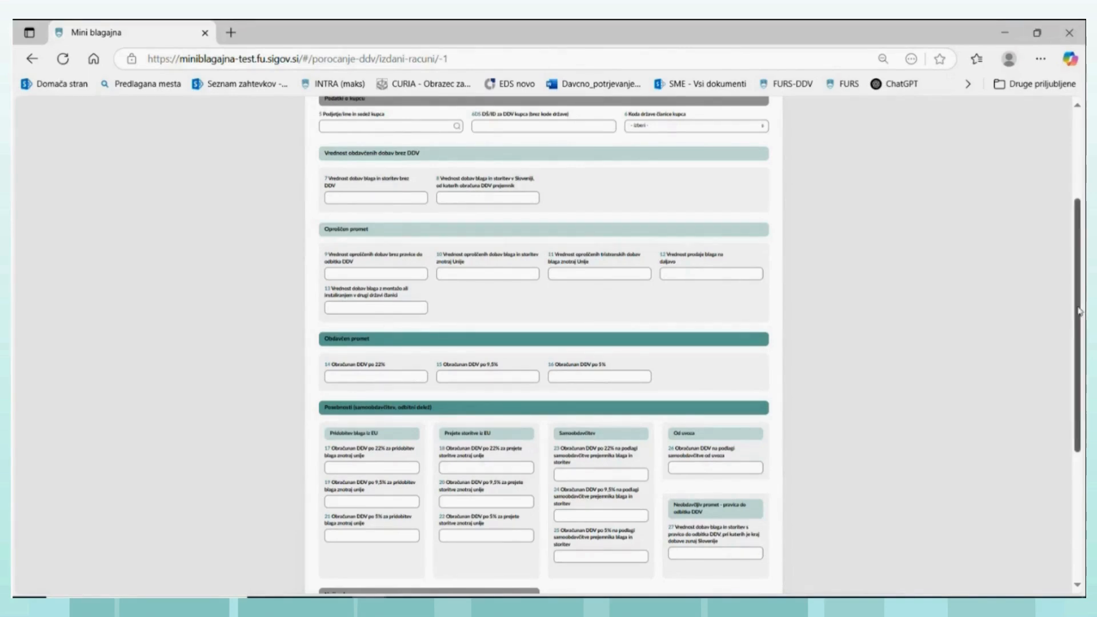
pyautogui.moveTo(1084, 307); pyautogui.dragTo(1083, 206)
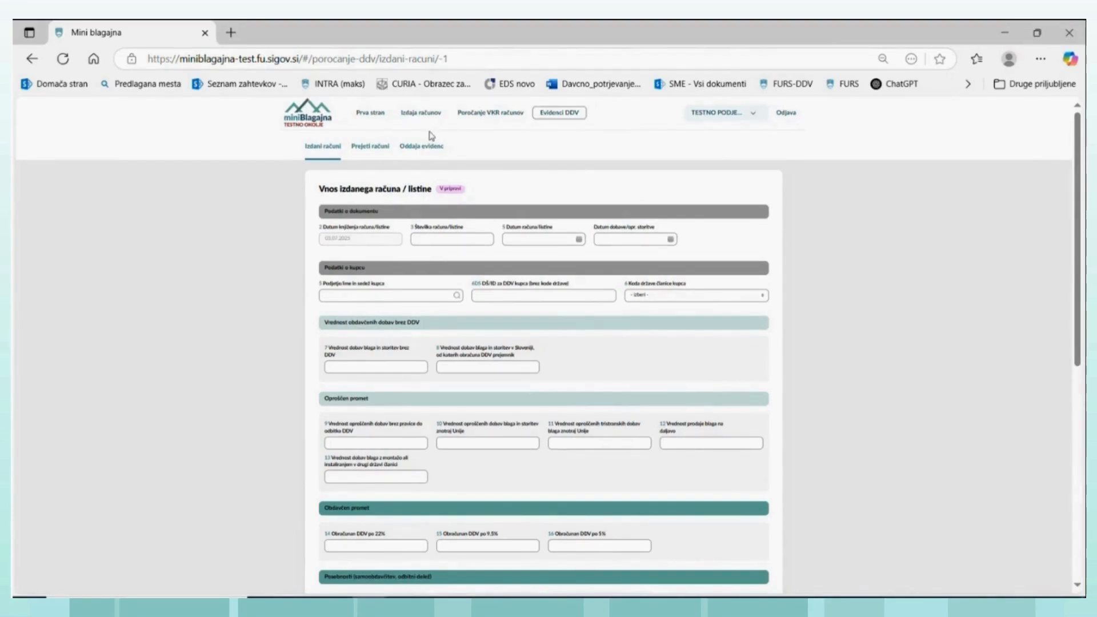
# - Open issued invoice TRG2-MB-15 from the list of issued invoices and copy it into a new invoice
pyautogui.hotkey('ctrl', '+')
pyautogui.hotkey('ctrl', '+')
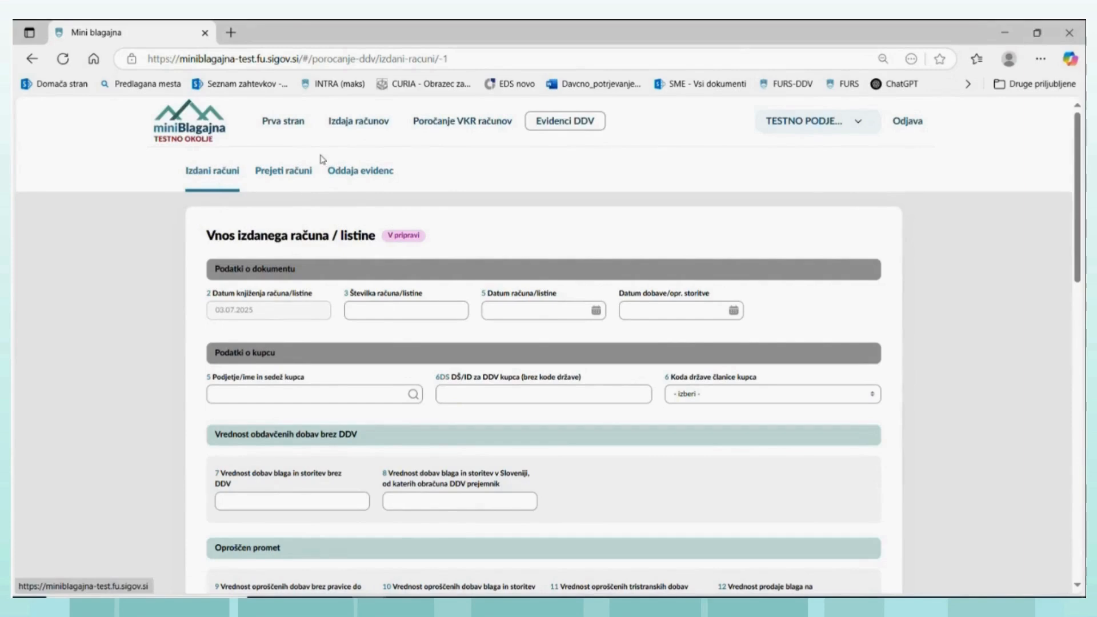
pyautogui.click(345, 124)
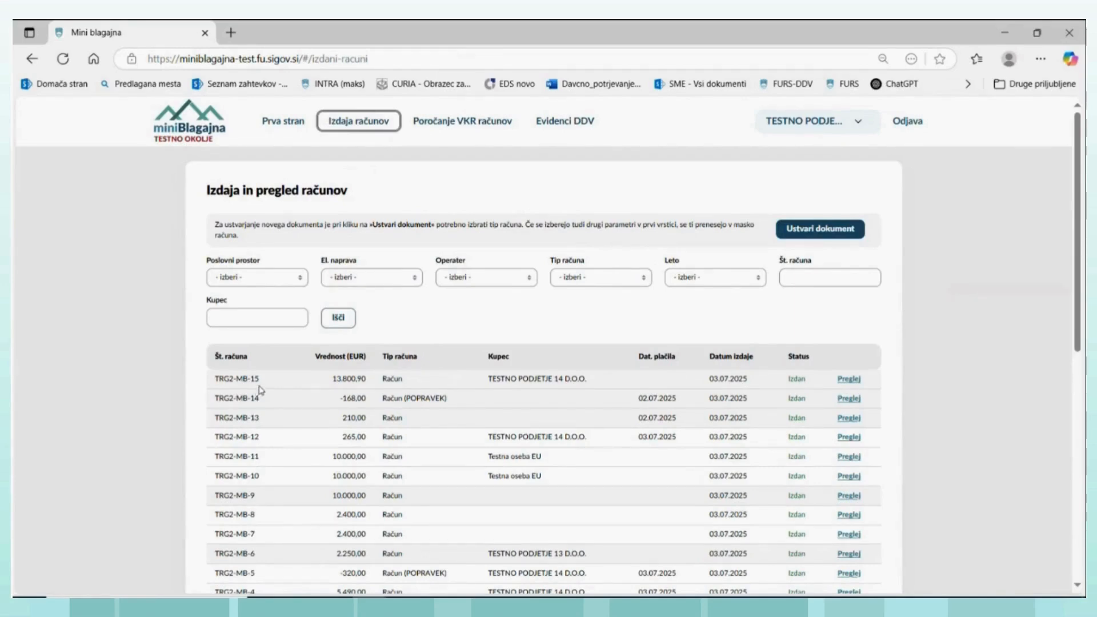
pyautogui.click(849, 380)
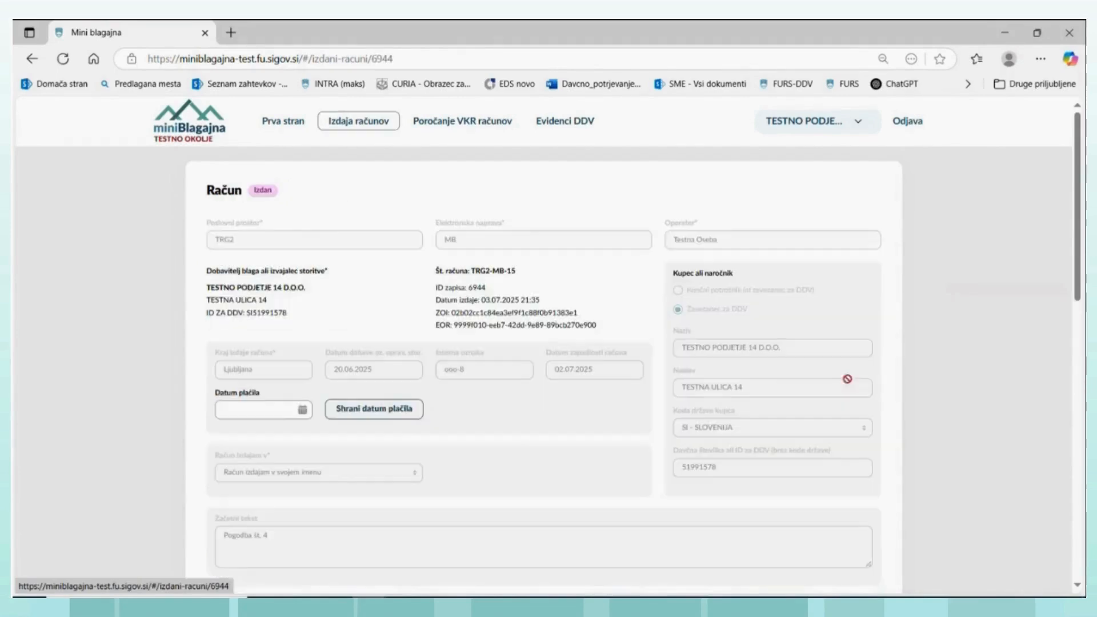
pyautogui.scroll(-8, 514, 418)
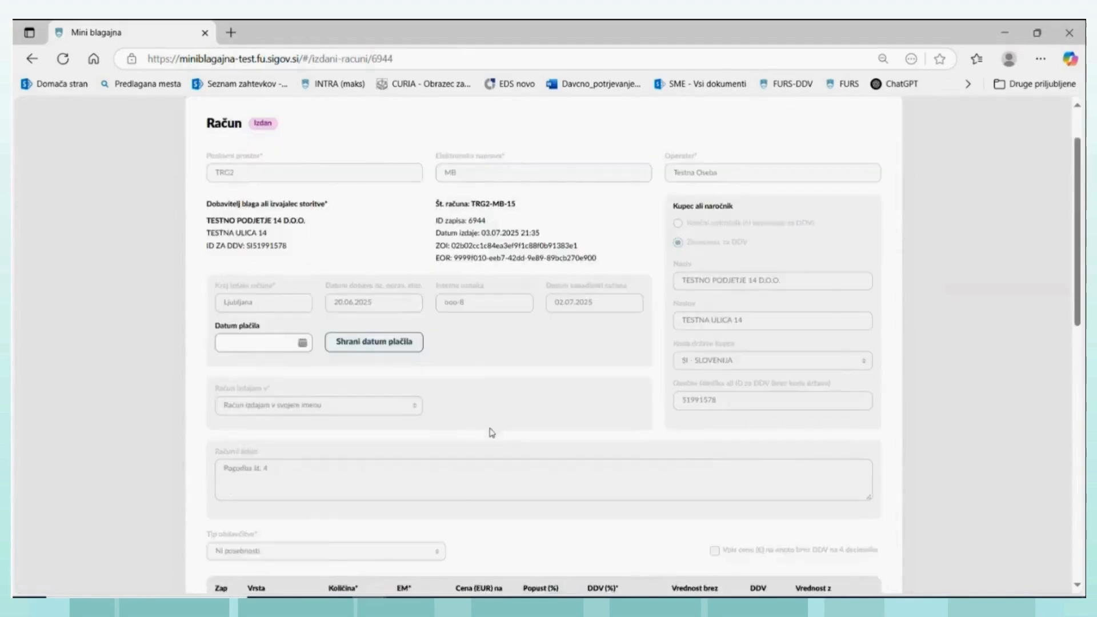
pyautogui.scroll(-2, 366, 499)
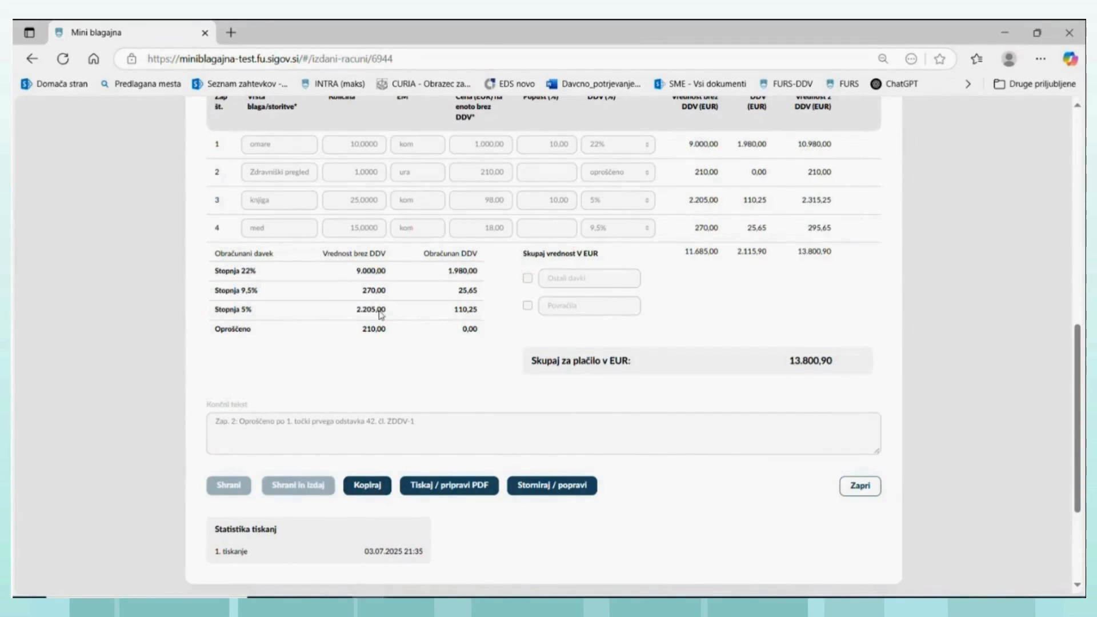
pyautogui.click(364, 490)
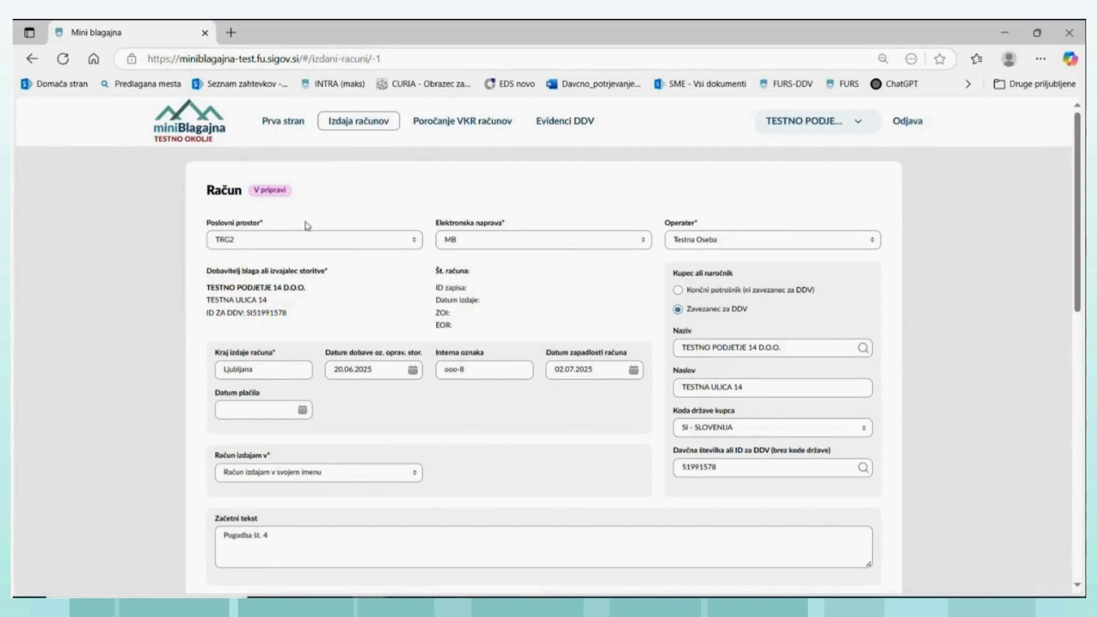
# - Delete the exempt "Zdravniški pregled" line and the "med" line from the copied invoice
pyautogui.scroll(-4, 410, 401)
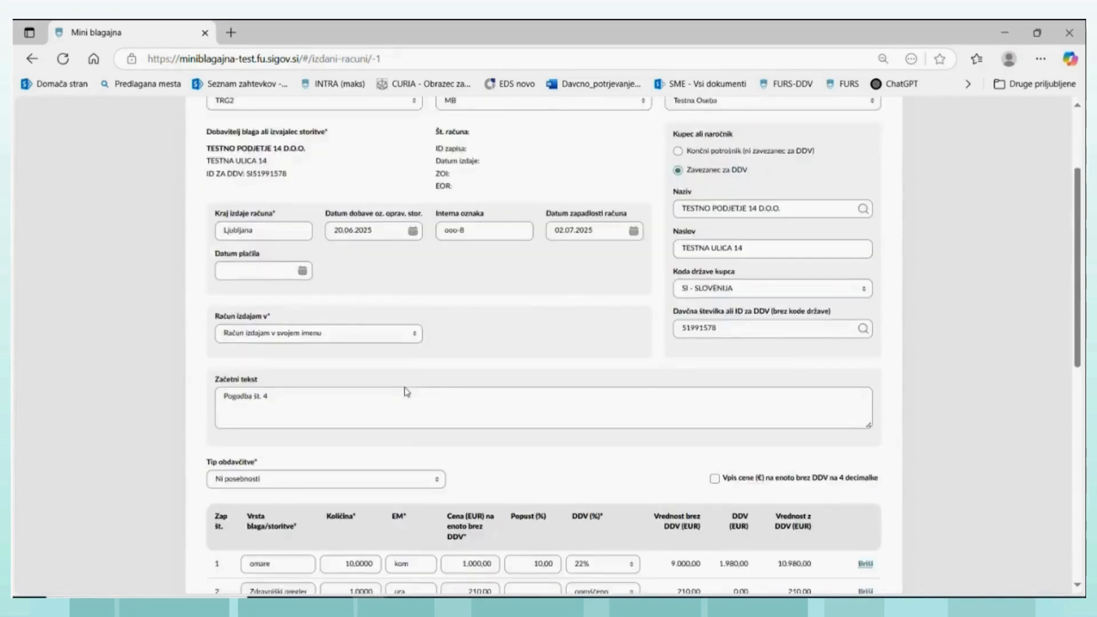
pyautogui.scroll(4, 404, 392)
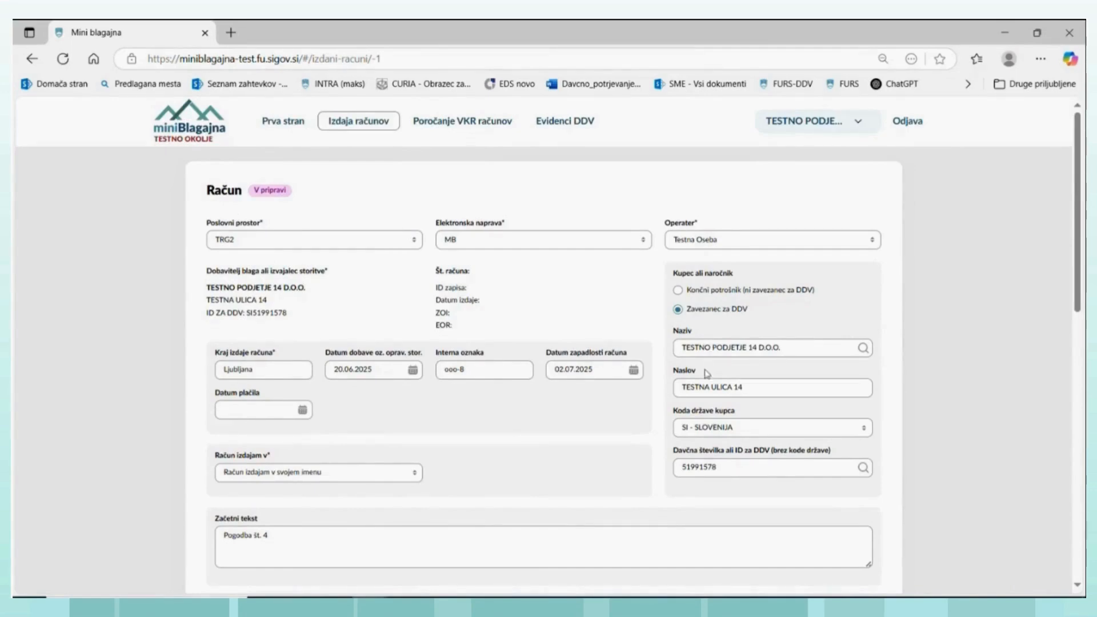
pyautogui.scroll(-4, 475, 397)
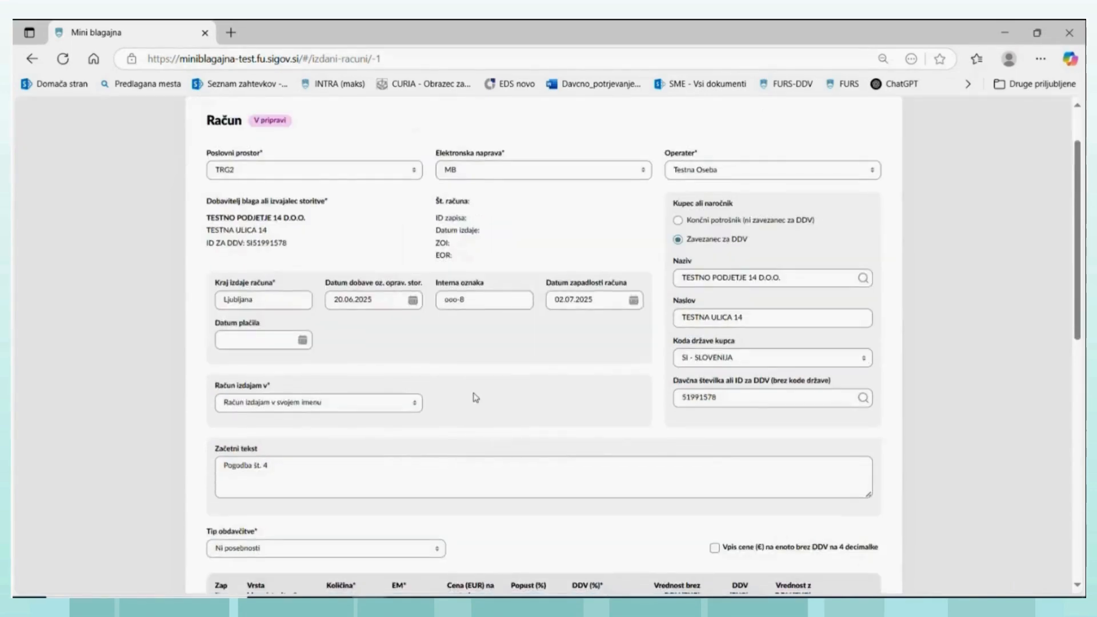
pyautogui.scroll(-3, 476, 397)
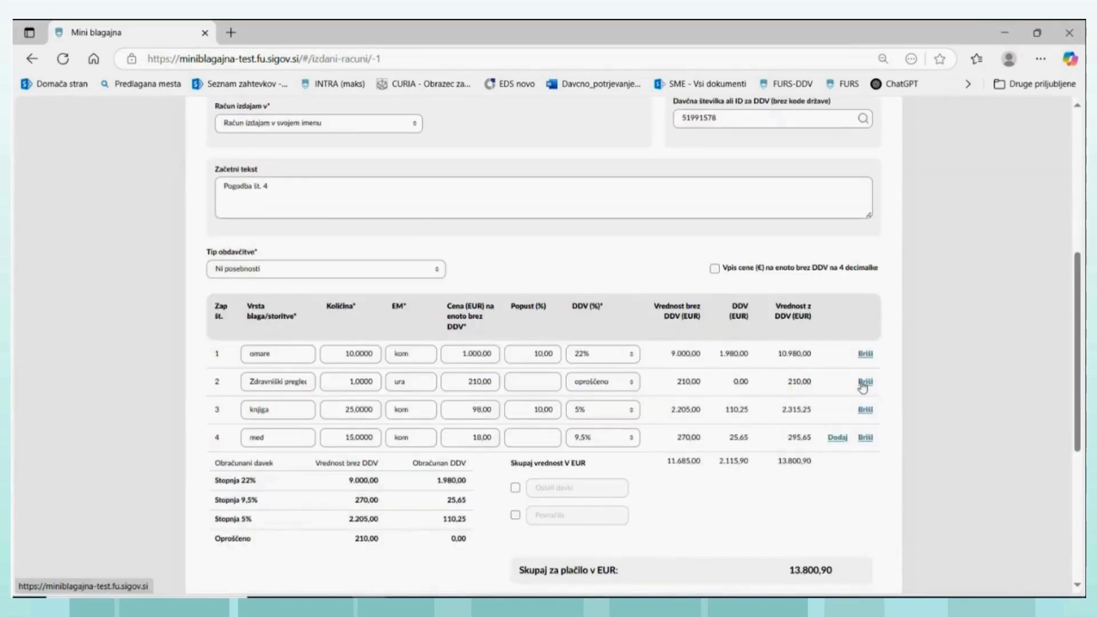
pyautogui.click(866, 383)
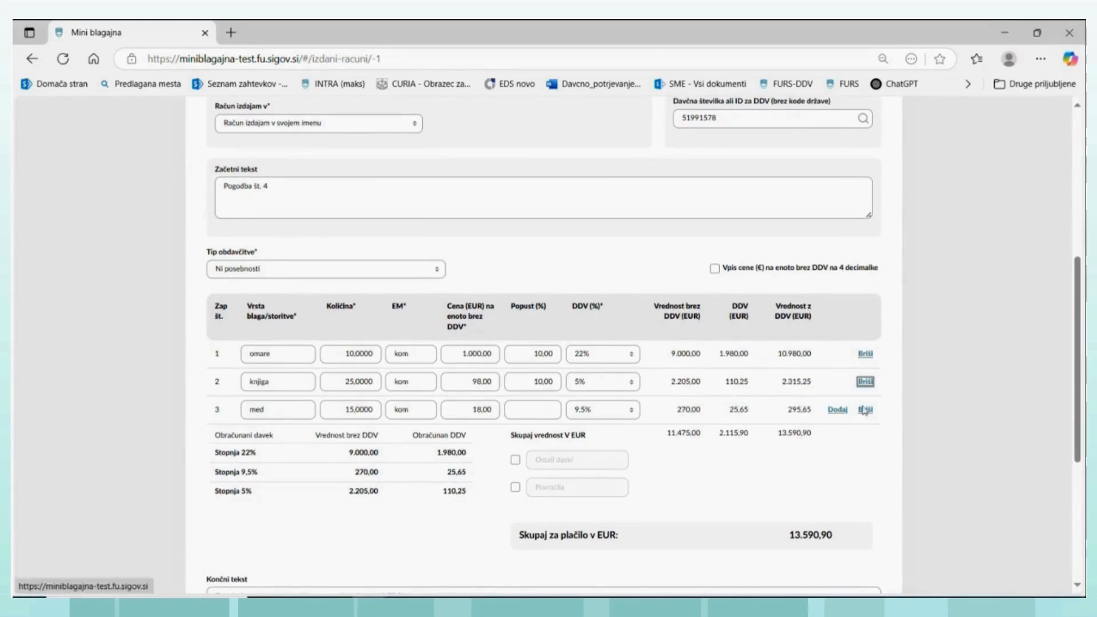
pyautogui.click(865, 410)
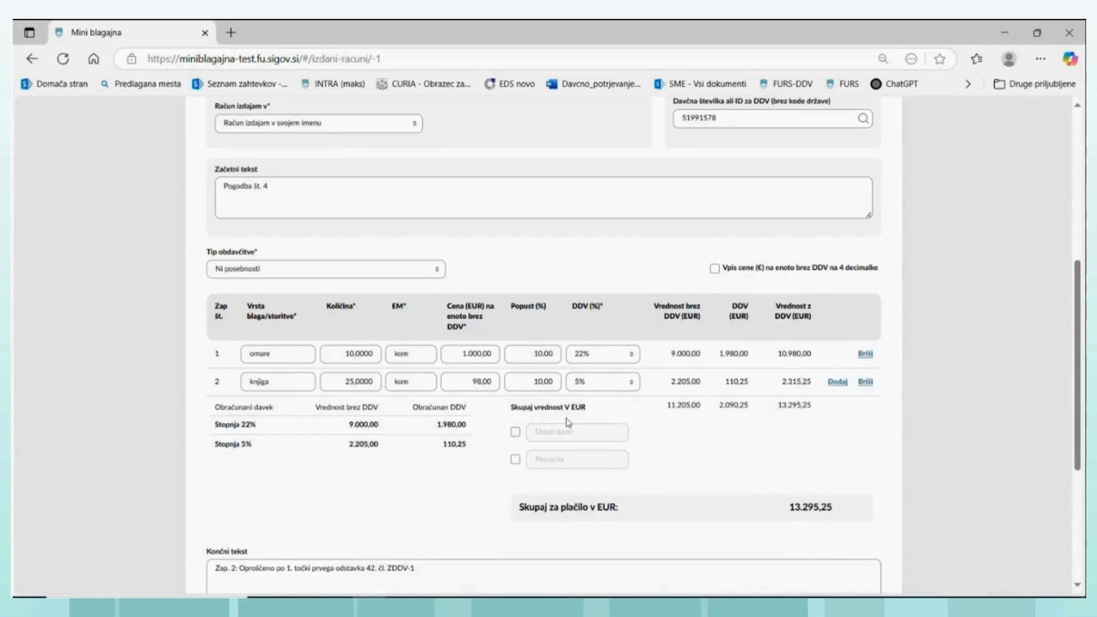
# - Clear the VAT exemption clause from the copied invoice's closing text
pyautogui.moveTo(430, 568); pyautogui.dragTo(199, 572)
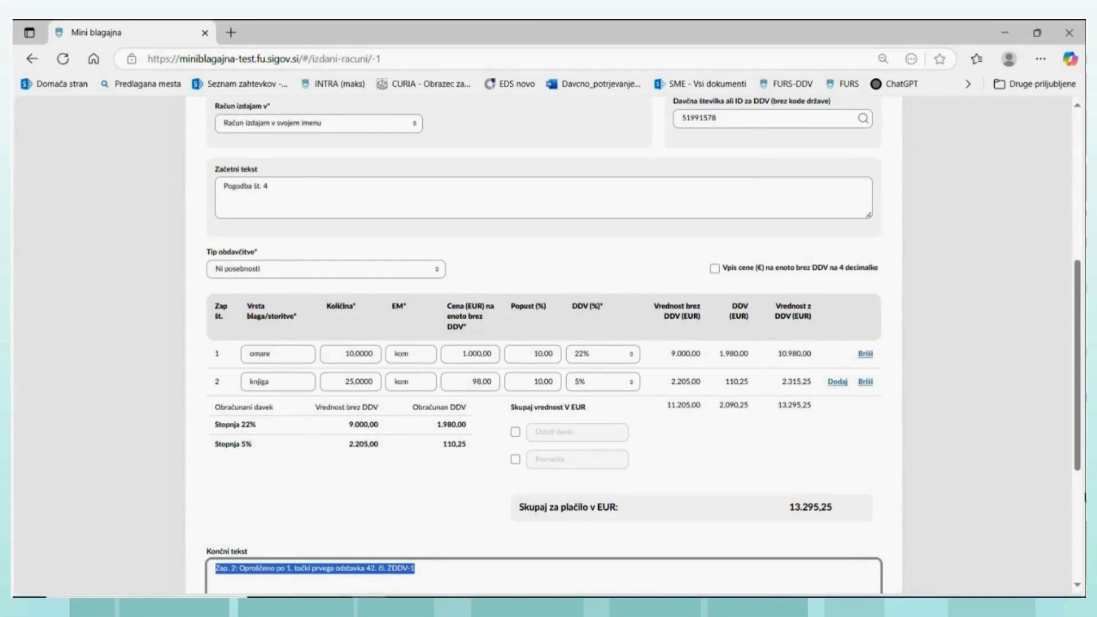
pyautogui.moveTo(1078, 454); pyautogui.dragTo(1078, 470)
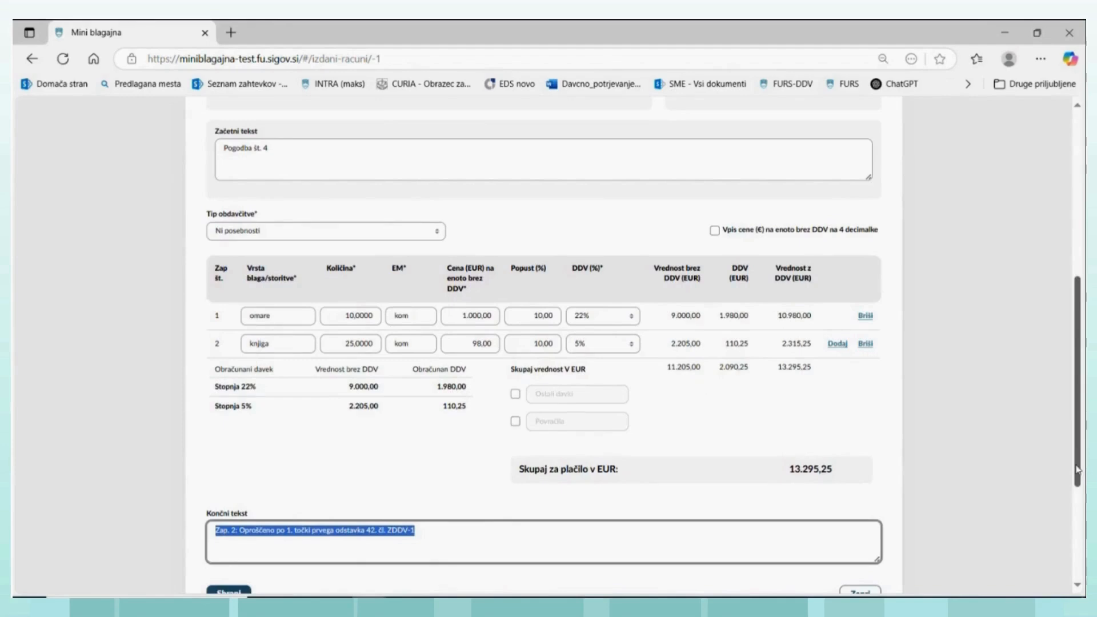
pyautogui.press('BackSpace')
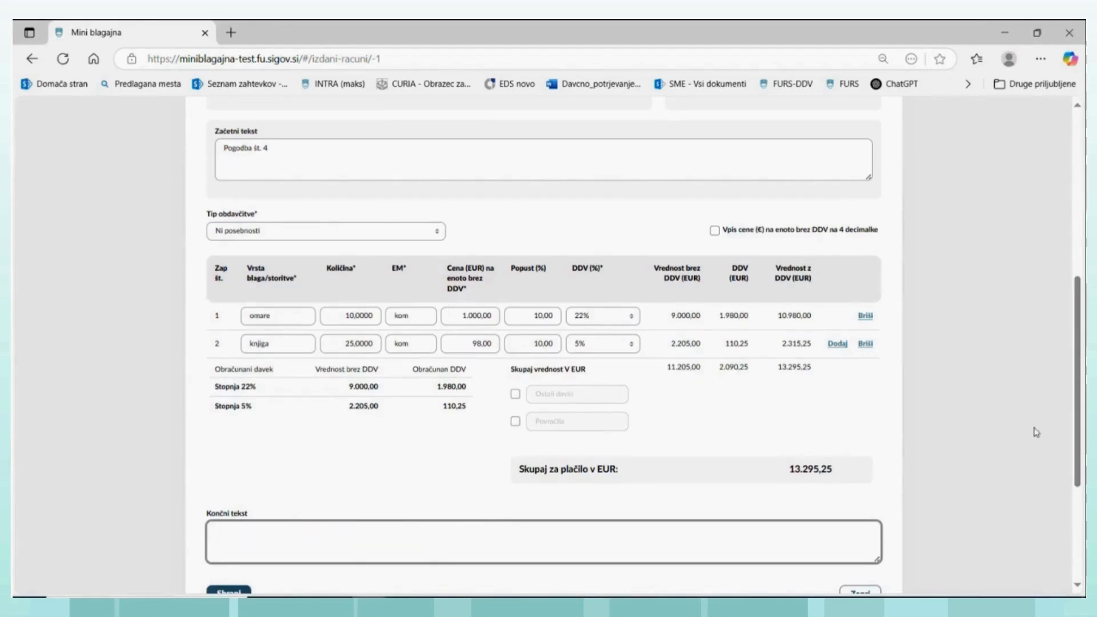
# - Check the copied invoice's header, items and totals, and save it as a draft
pyautogui.scroll(1, 1048, 428)
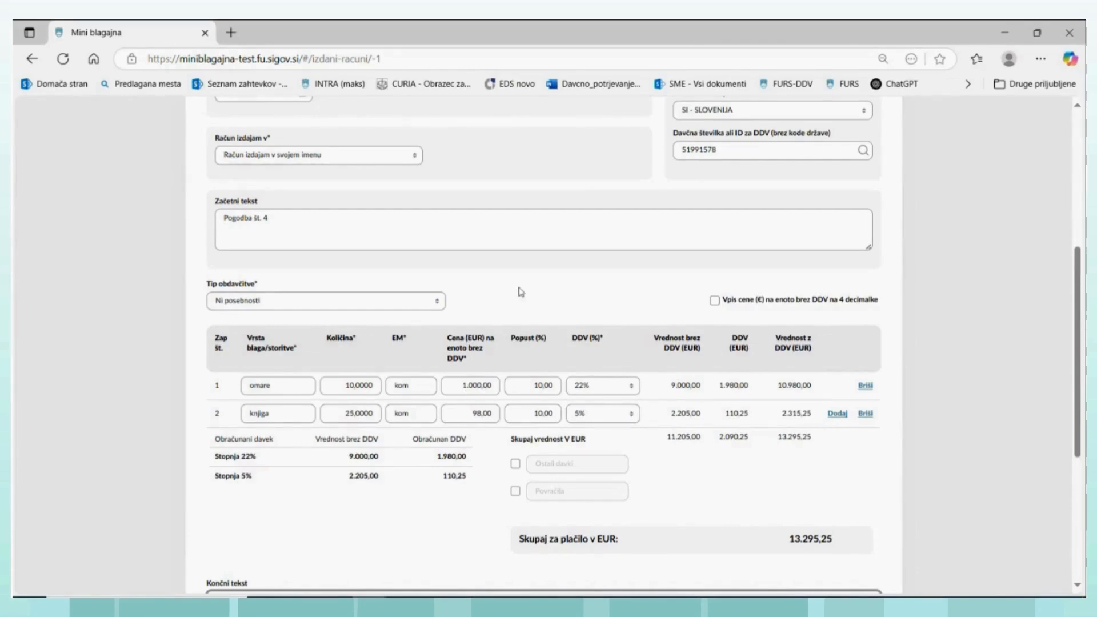
pyautogui.scroll(-1, 537, 302)
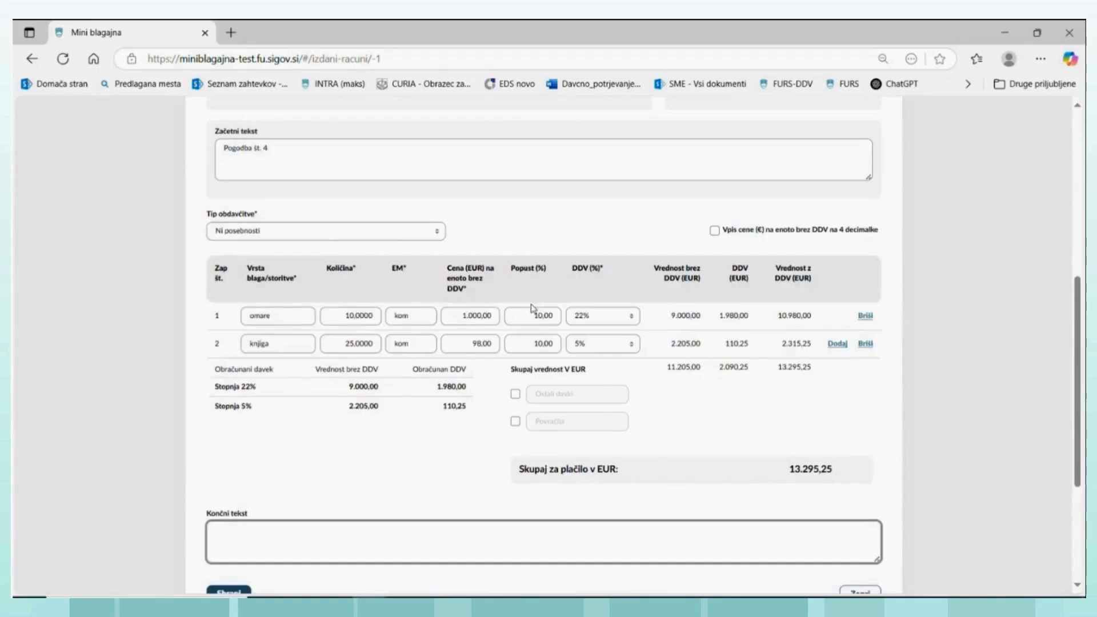
pyautogui.scroll(-1, 528, 306)
pyautogui.scroll(4, 526, 308)
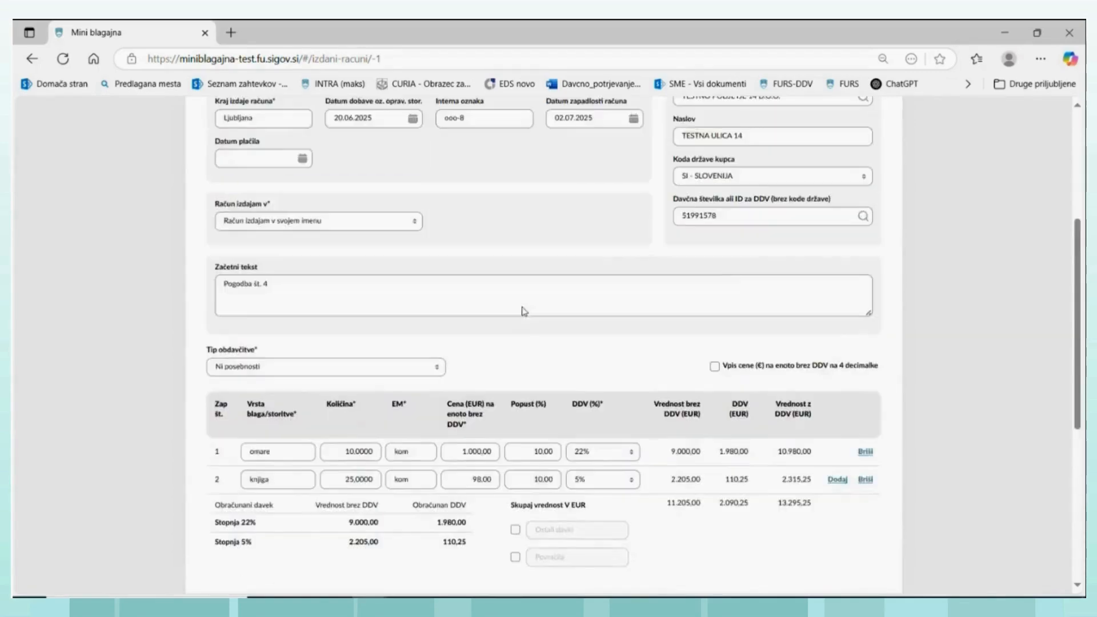
pyautogui.scroll(2, 523, 306)
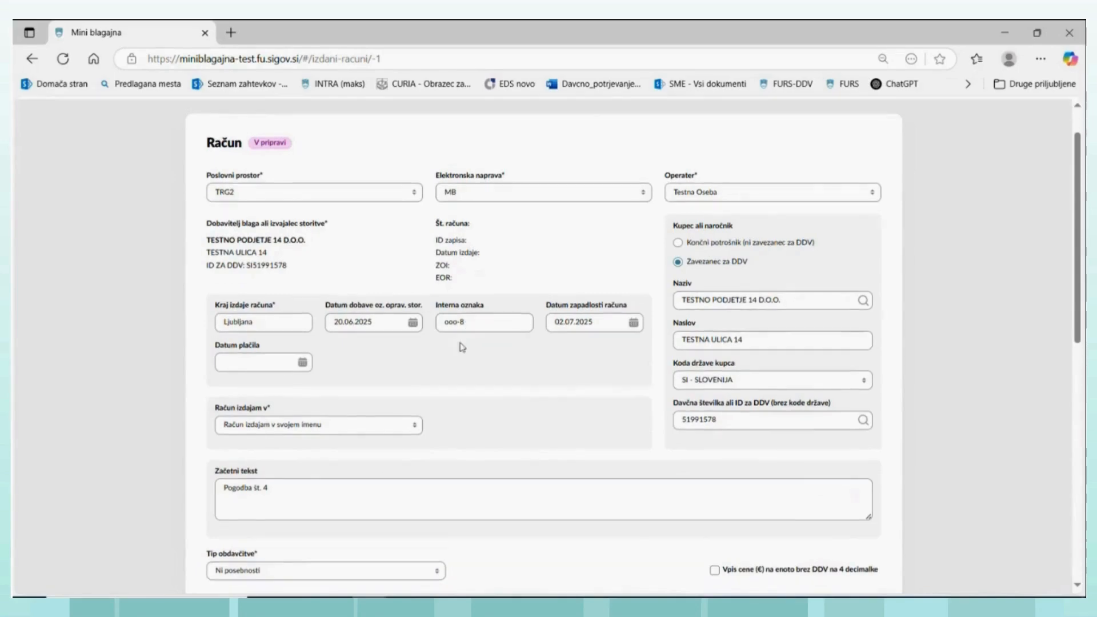
pyautogui.scroll(-5, 400, 372)
pyautogui.click(325, 445)
pyautogui.click(233, 527)
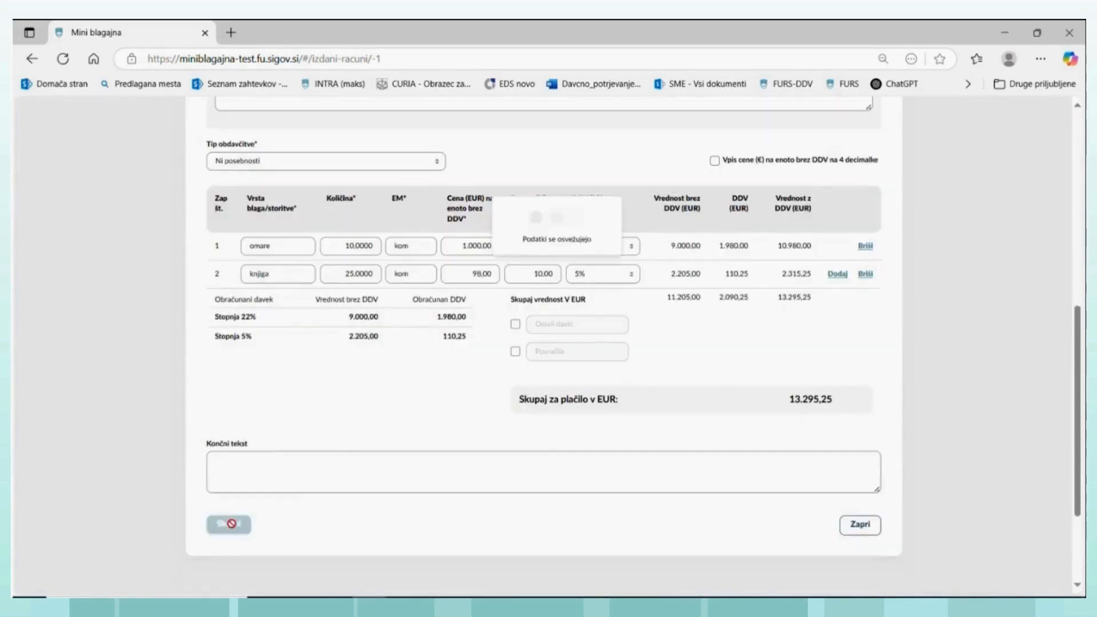
# - Set the draft invoice to "Račun izdajam v tujem imenu in za tuj račun" and mark the supplier as identified for VAT
pyautogui.scroll(10, 432, 321)
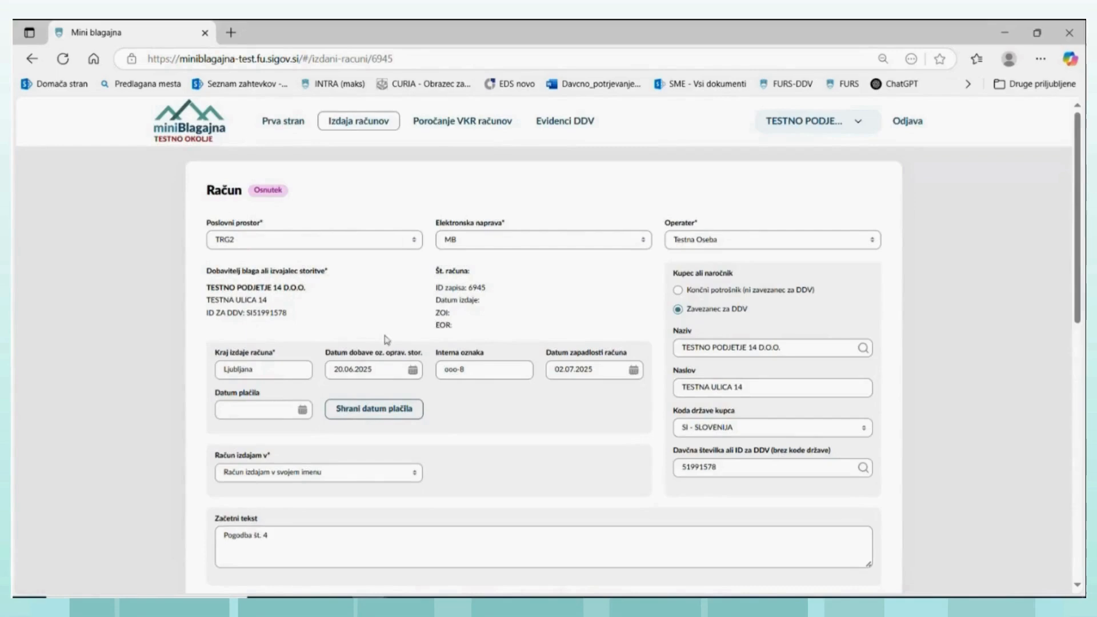
pyautogui.scroll(-1, 389, 363)
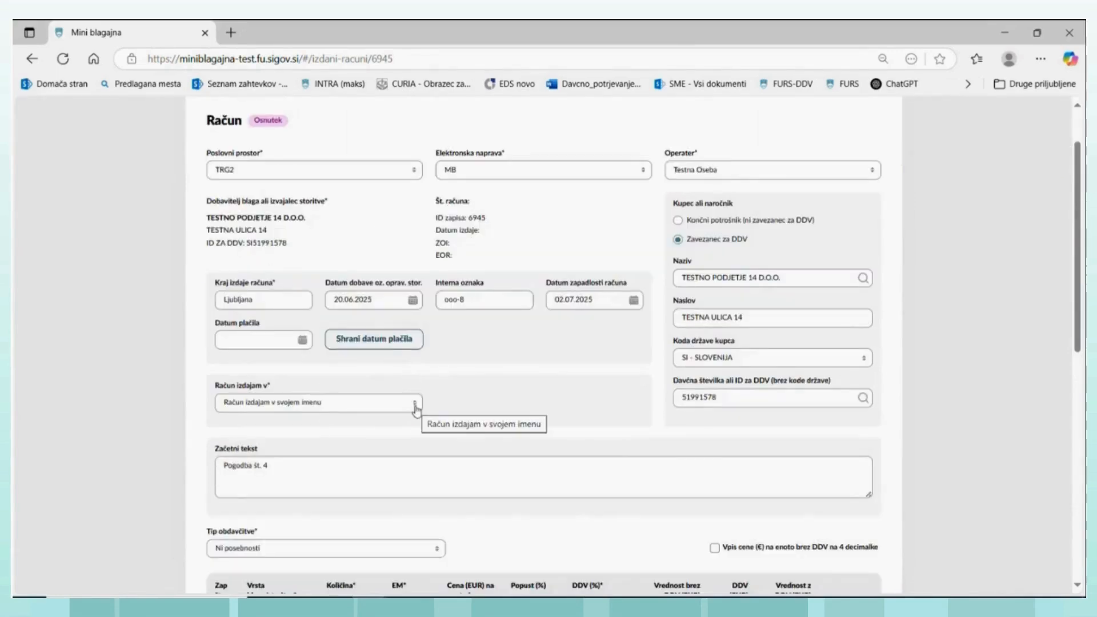
pyautogui.click(415, 407)
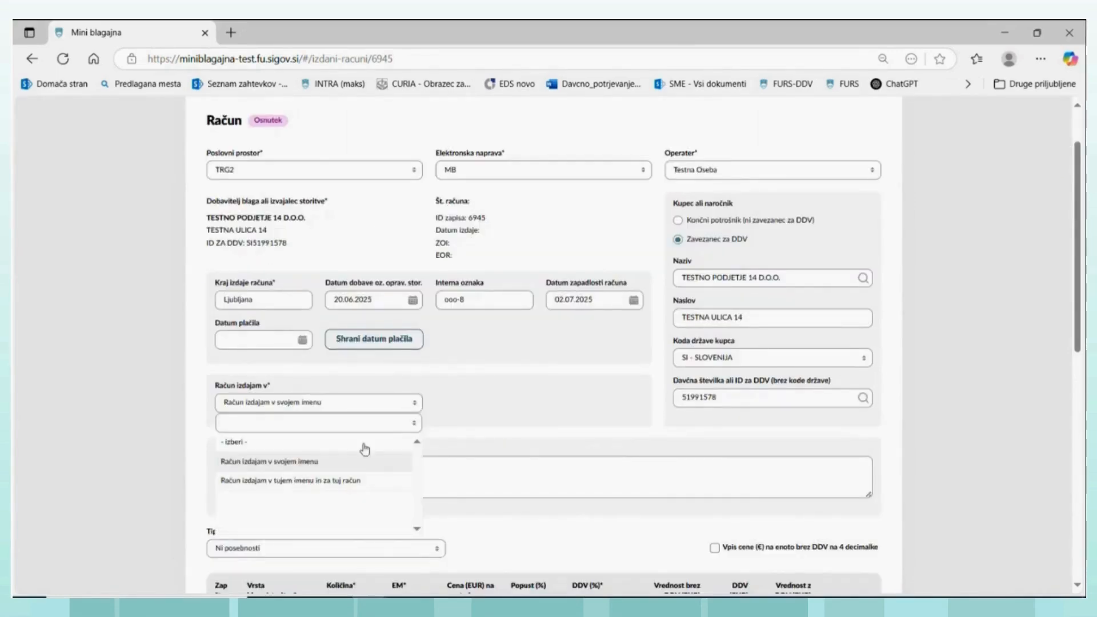
pyautogui.click(339, 484)
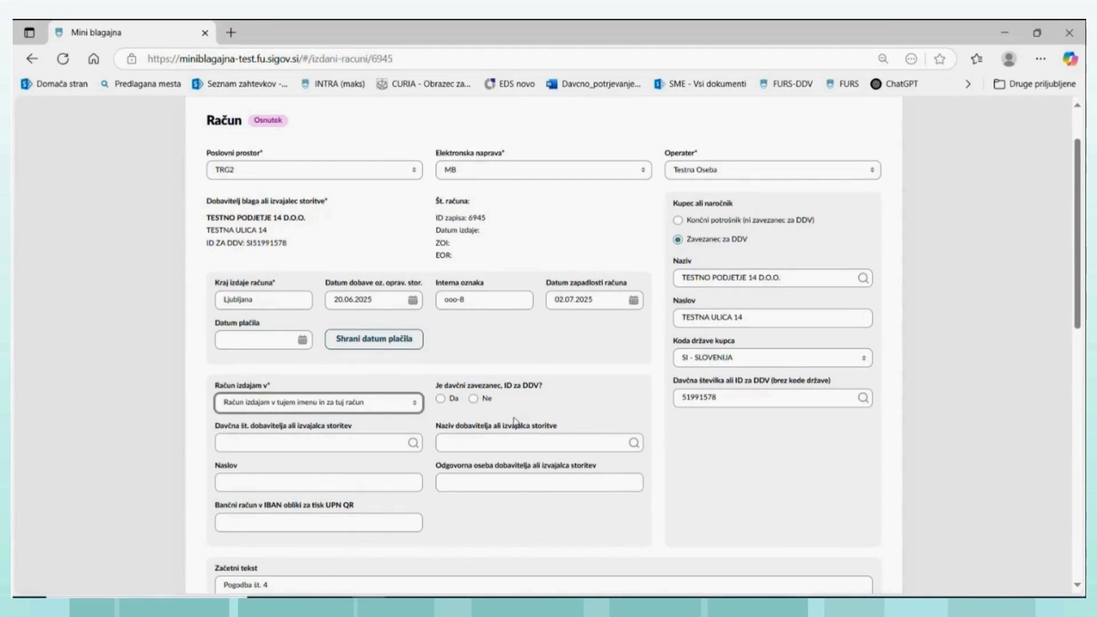
pyautogui.click(441, 400)
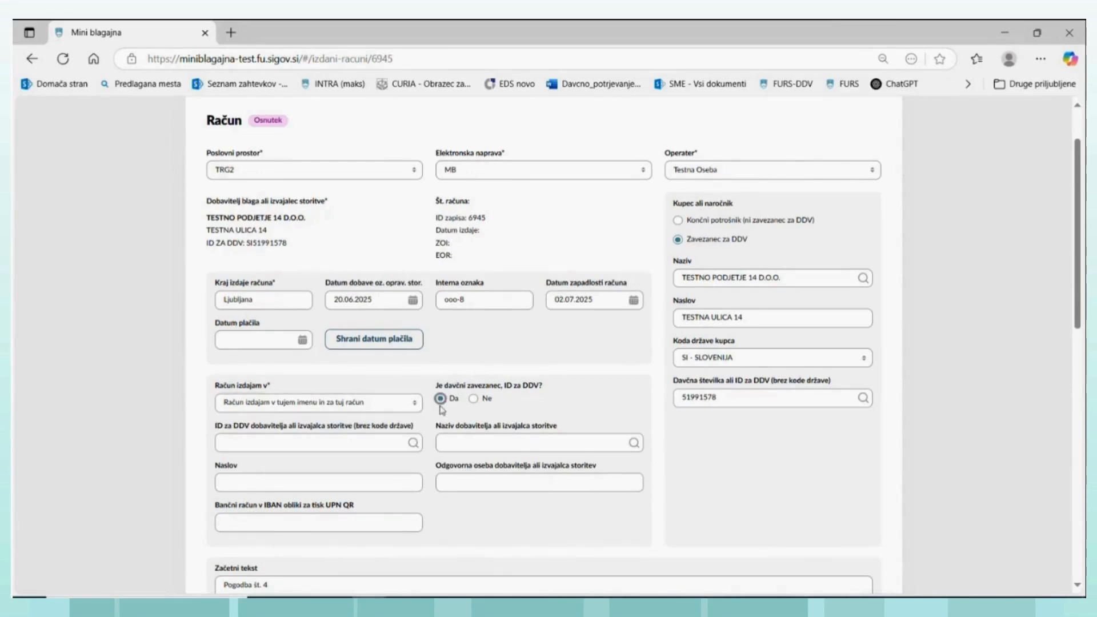
# - Look up the supplier by tax number and select TESTNO PODJETJE 13 D.O.O. as the supplier on the draft invoice
pyautogui.click(413, 444)
pyautogui.click(421, 330)
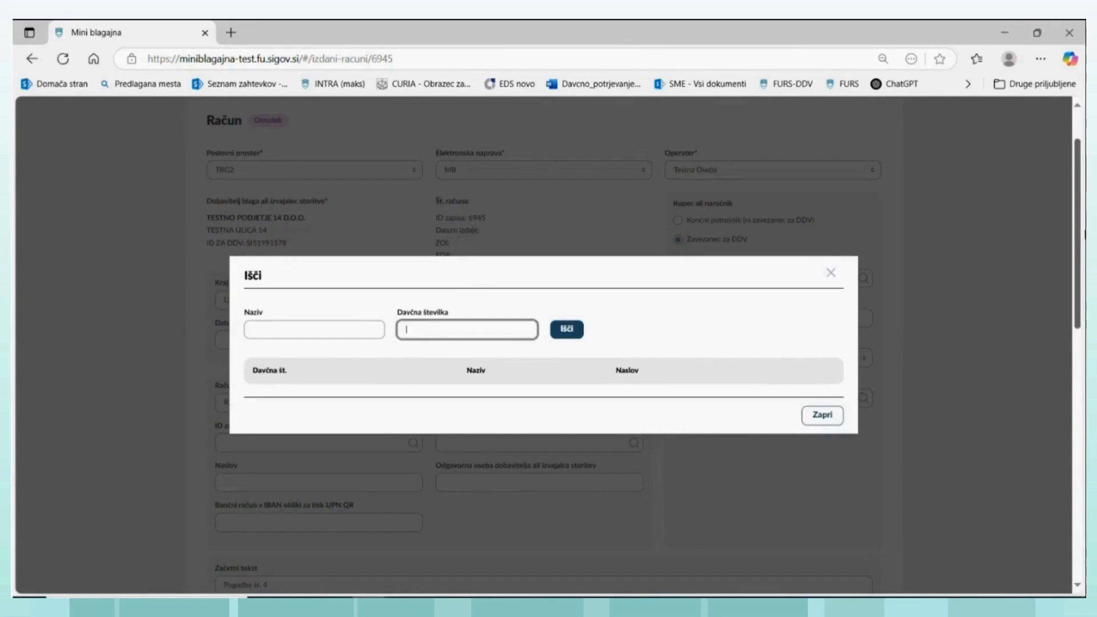
pyautogui.click(576, 330)
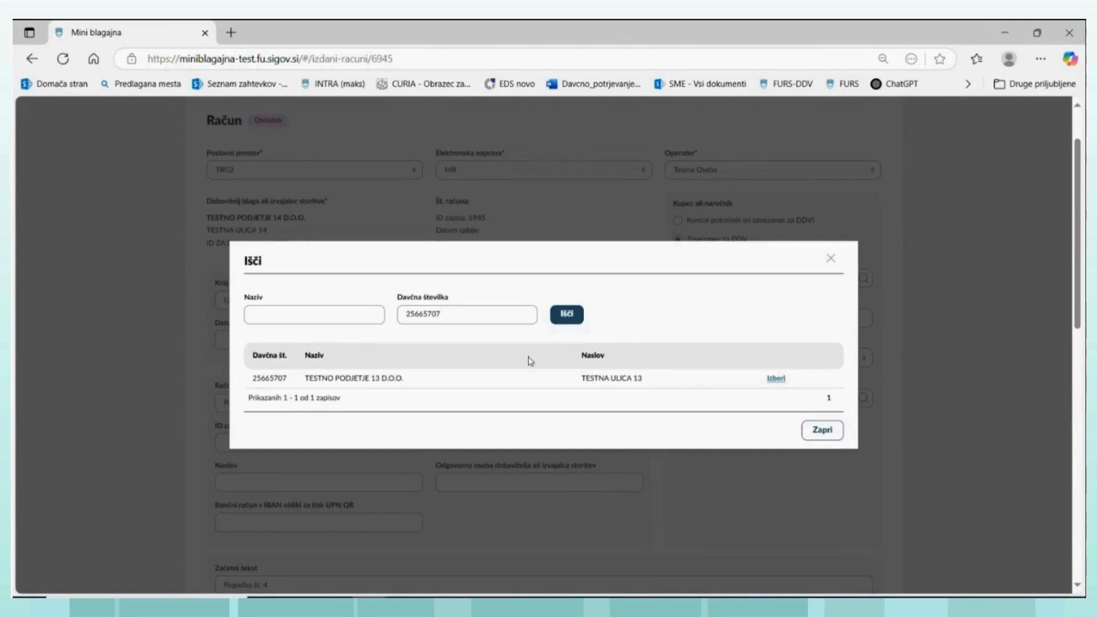
pyautogui.click(777, 380)
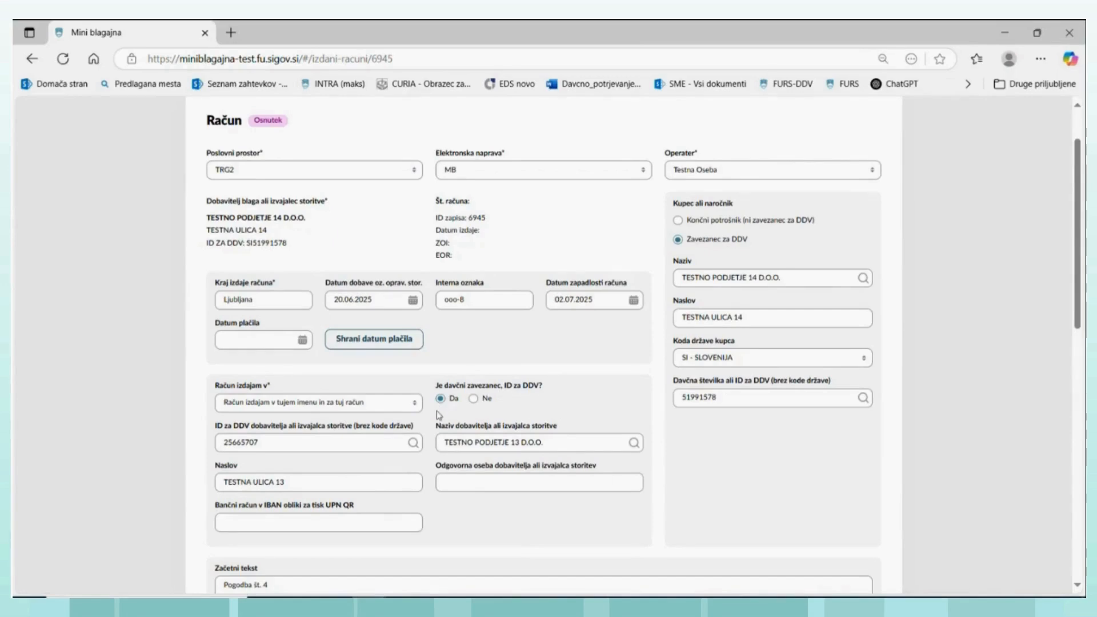
# - Enter the full name of the supplier's responsible person on the draft invoice
pyautogui.scroll(-1, 390, 441)
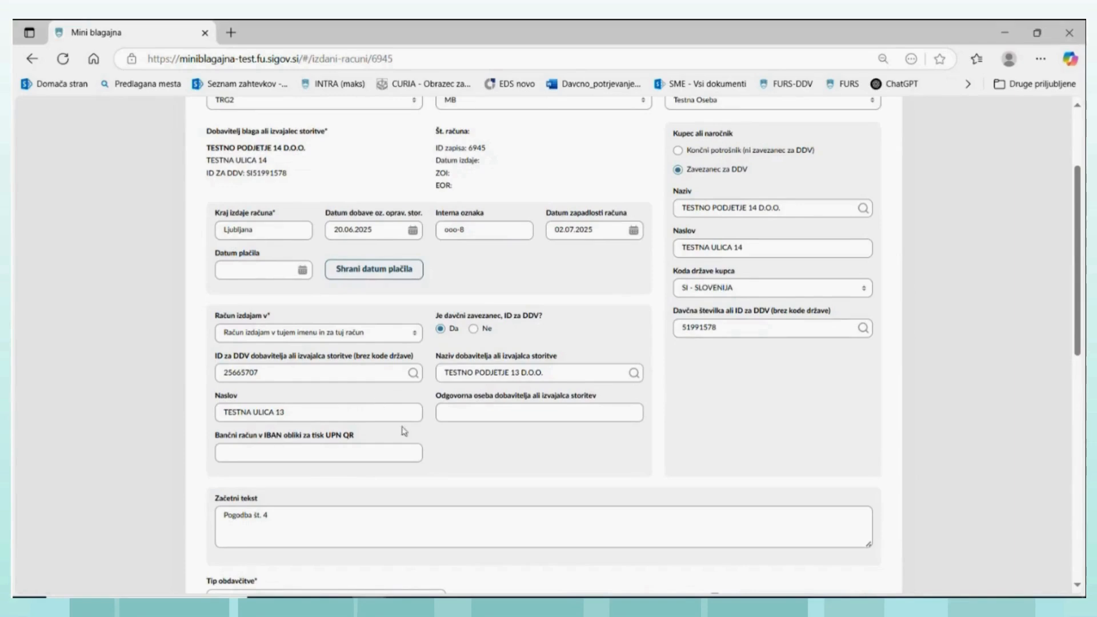
pyautogui.click(462, 406)
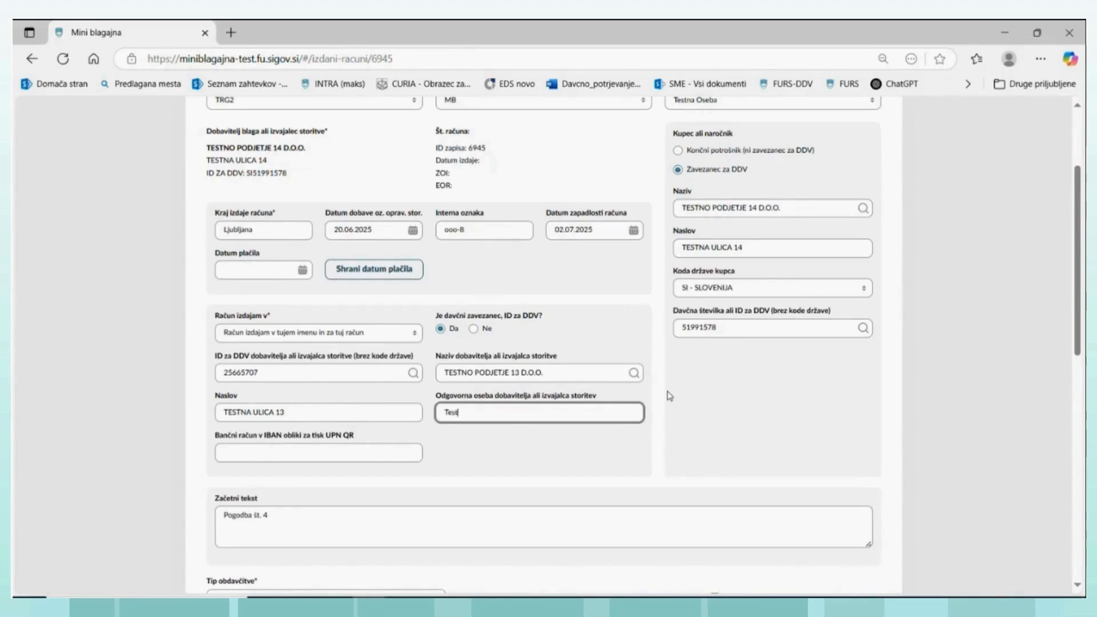
pyautogui.write('Testna Oseba')
# - Try the supplier's VAT identification option as "Ne", and set it back to "Da"
pyautogui.click(474, 330)
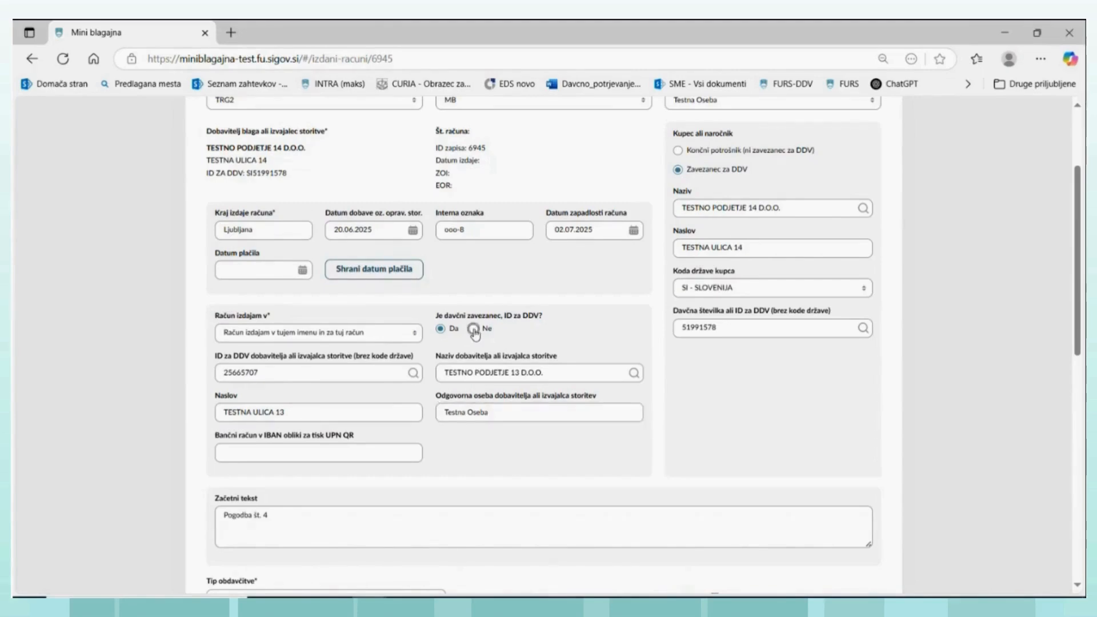
pyautogui.click(442, 330)
pyautogui.click(474, 329)
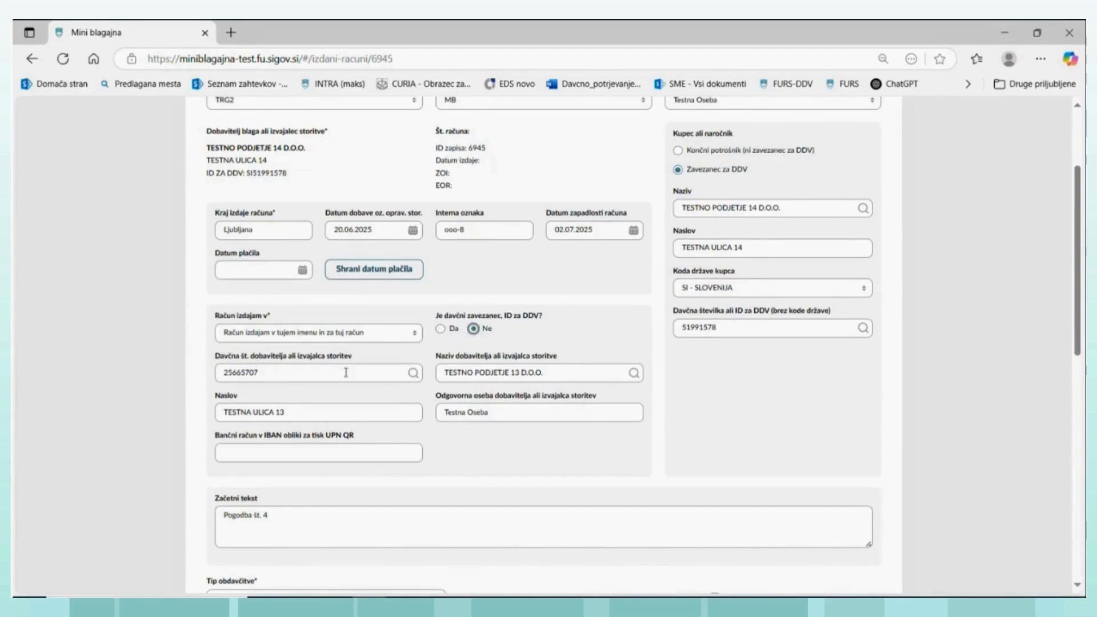
pyautogui.click(441, 331)
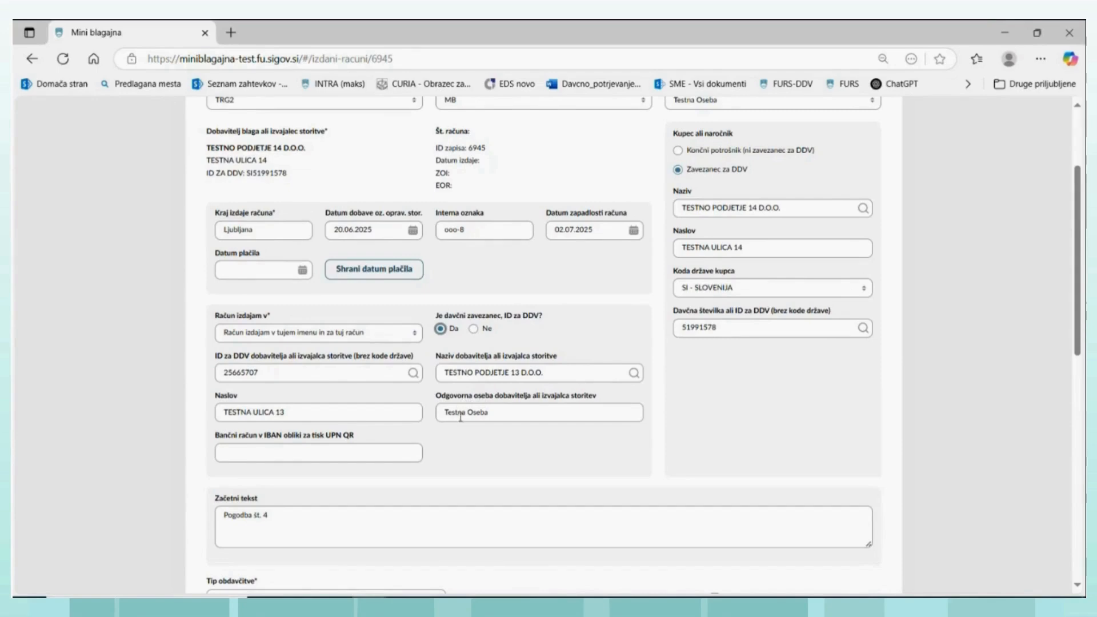
# - Check the draft's supplier data and item lines, and try to save and issue the invoice
pyautogui.scroll(-1, 472, 421)
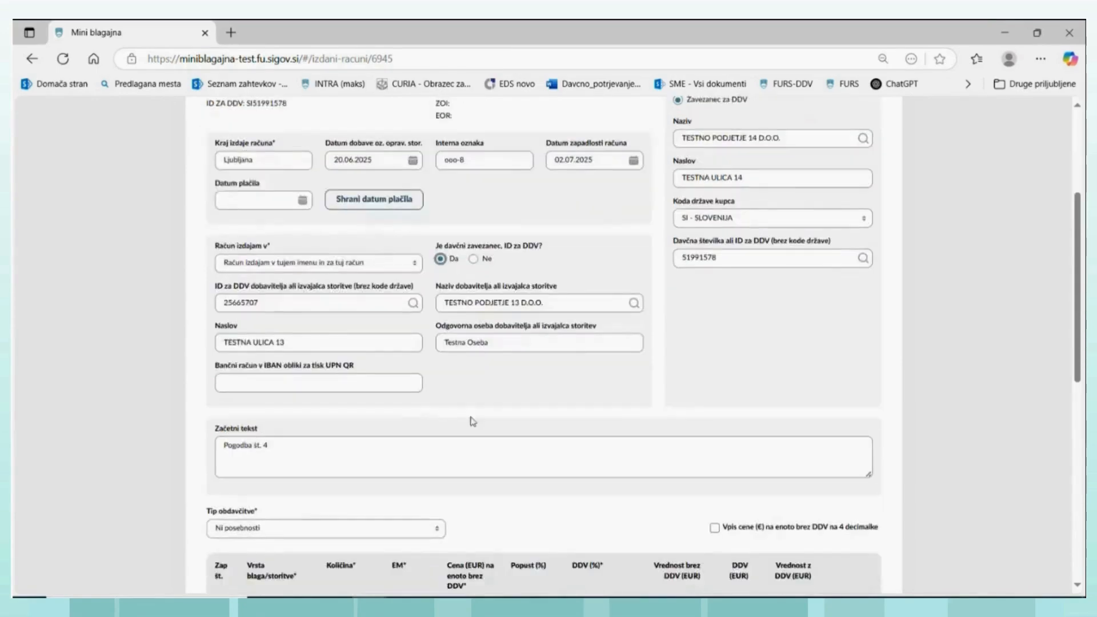
pyautogui.scroll(-1, 473, 421)
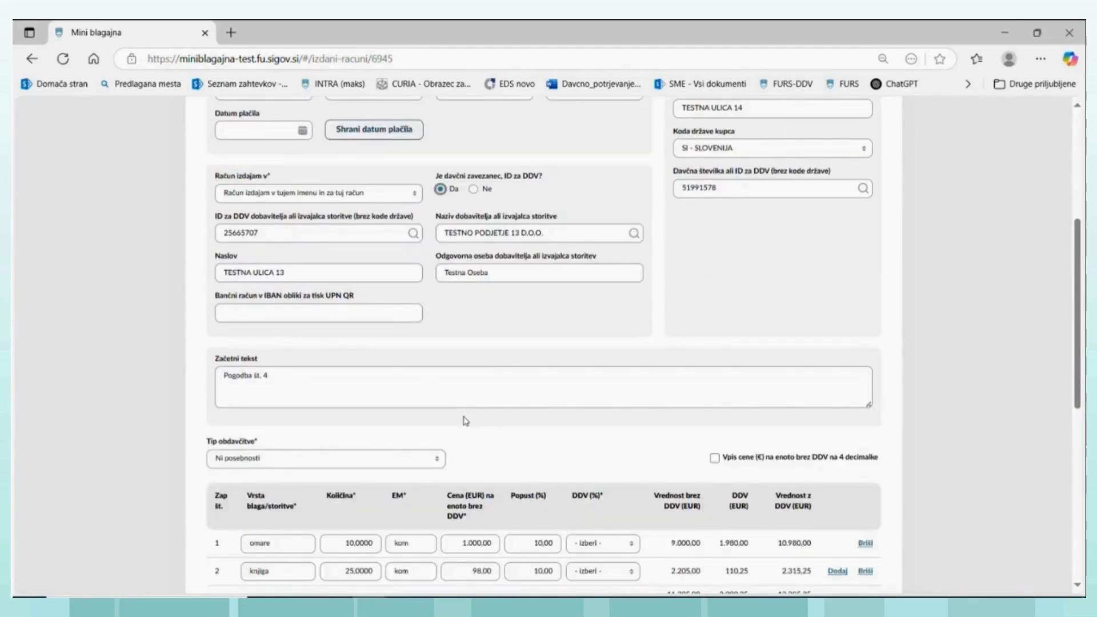
pyautogui.scroll(2, 465, 416)
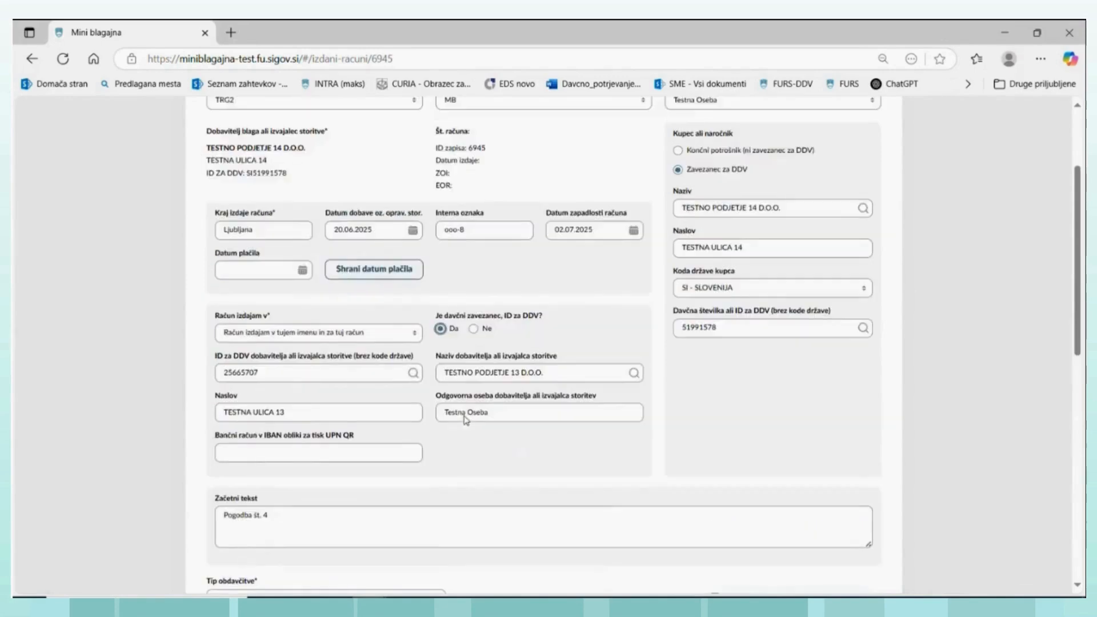
pyautogui.scroll(1, 464, 415)
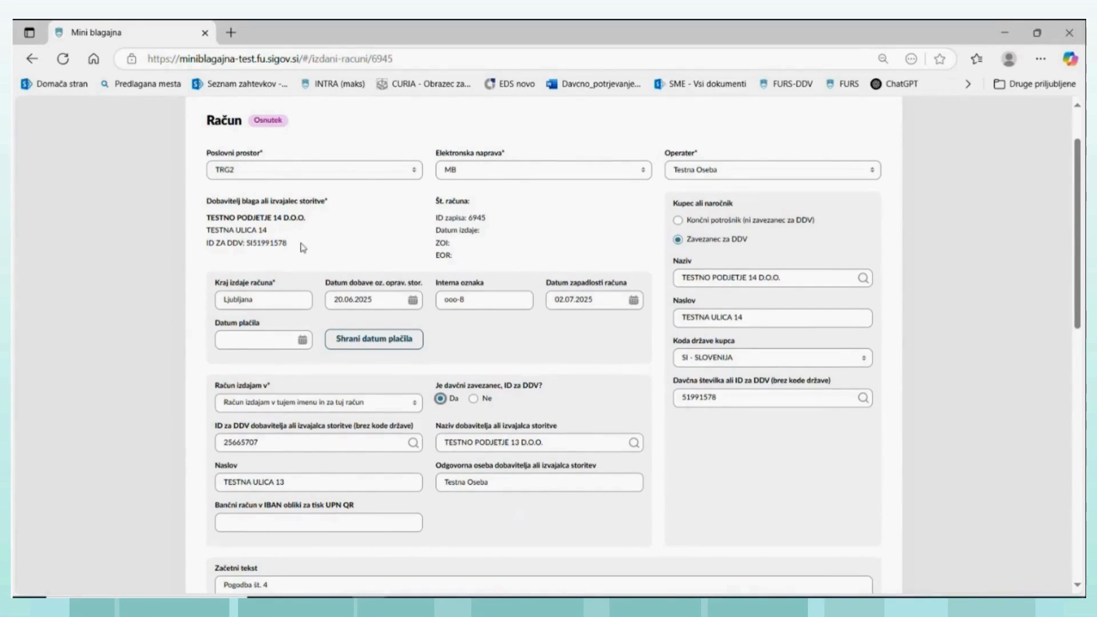
pyautogui.scroll(-7, 331, 394)
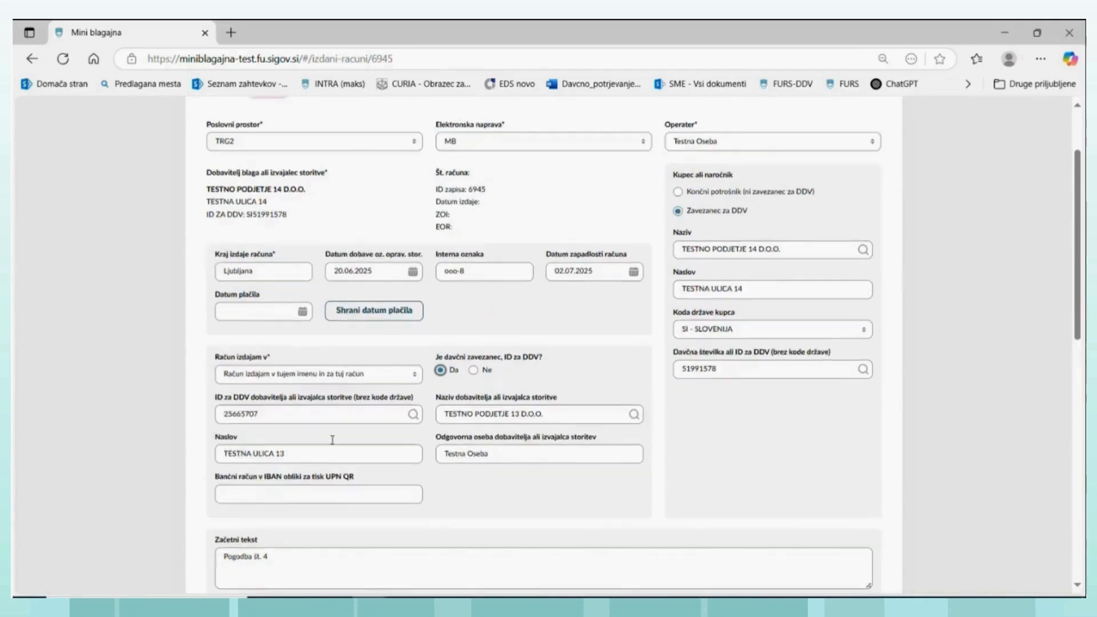
pyautogui.scroll(-2, 337, 466)
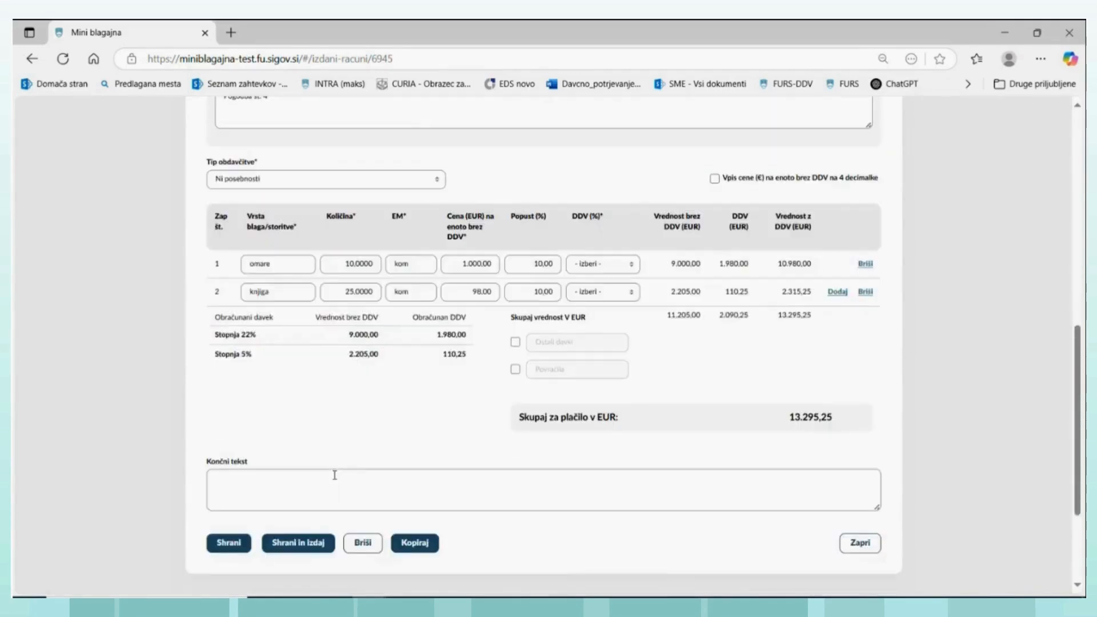
pyautogui.click(320, 542)
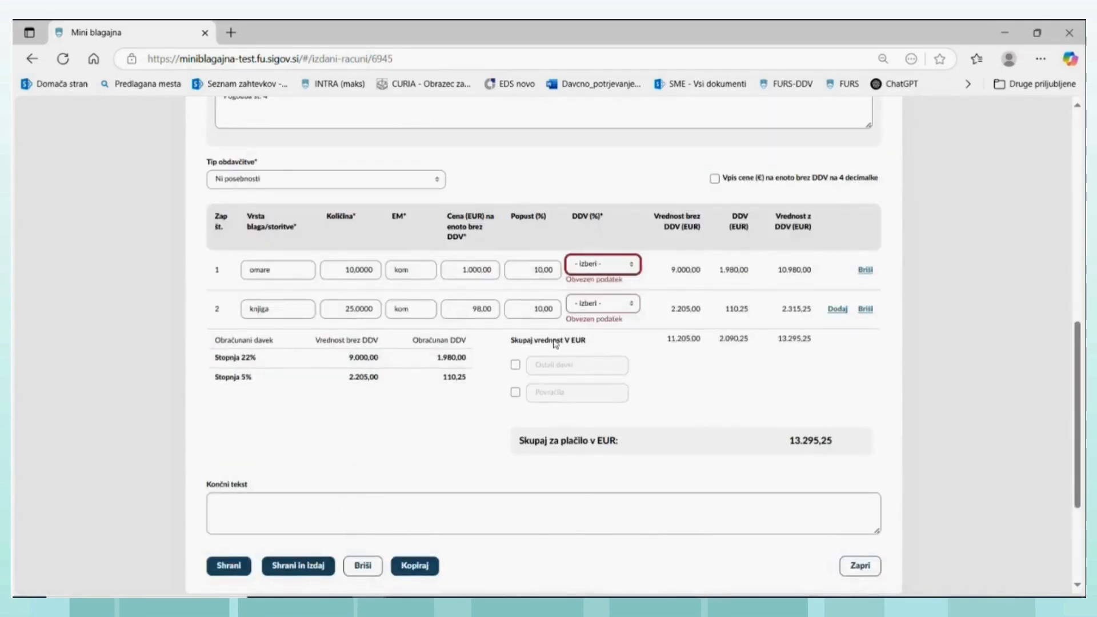
# - Set the VAT rate to 22% for "omare" and 5% for "knjiga", and save and issue the invoice
pyautogui.click(632, 272)
pyautogui.click(578, 323)
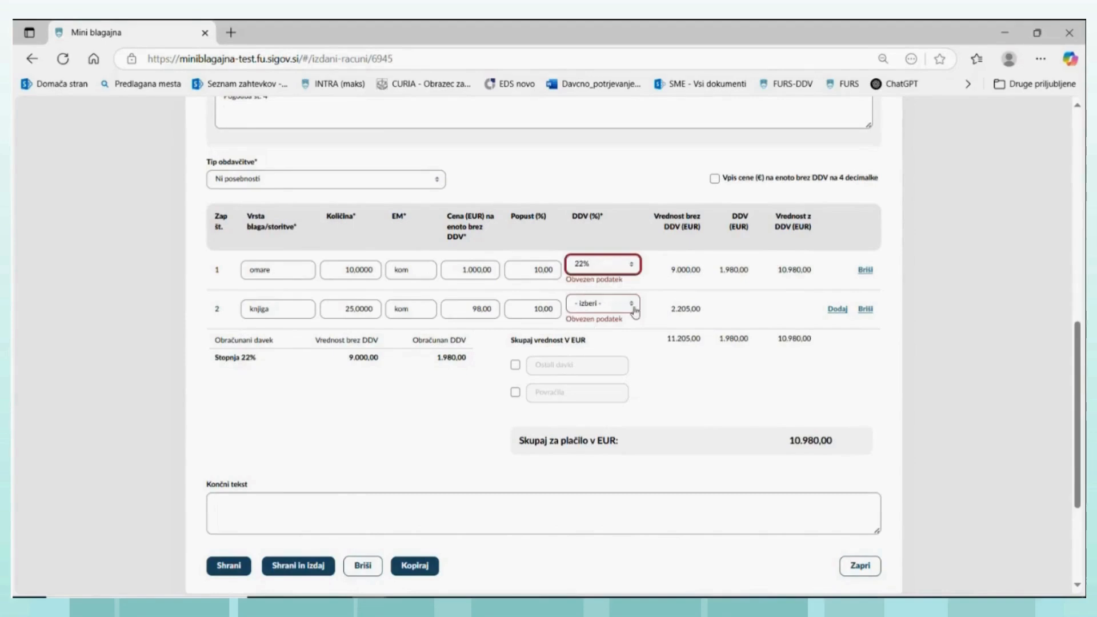
pyautogui.click(633, 309)
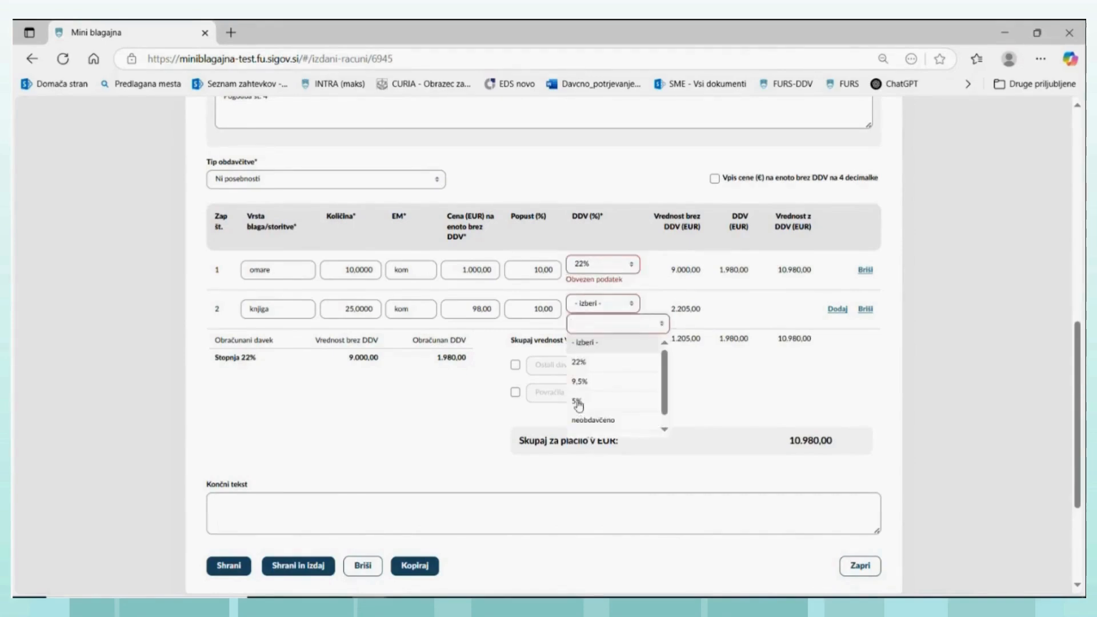
pyautogui.click(579, 402)
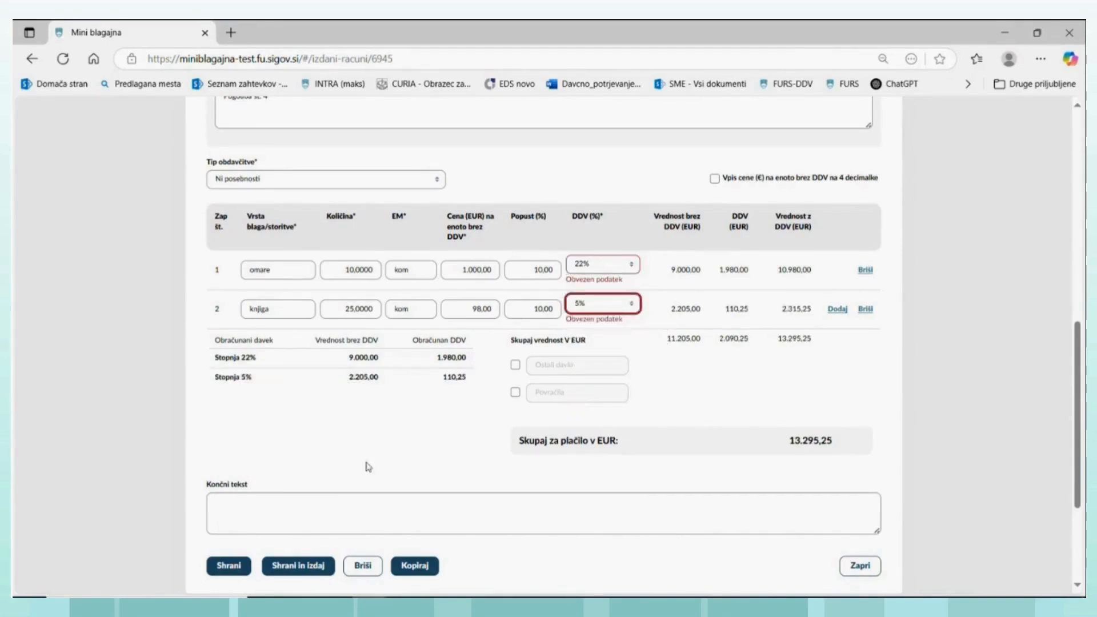
pyautogui.click(296, 567)
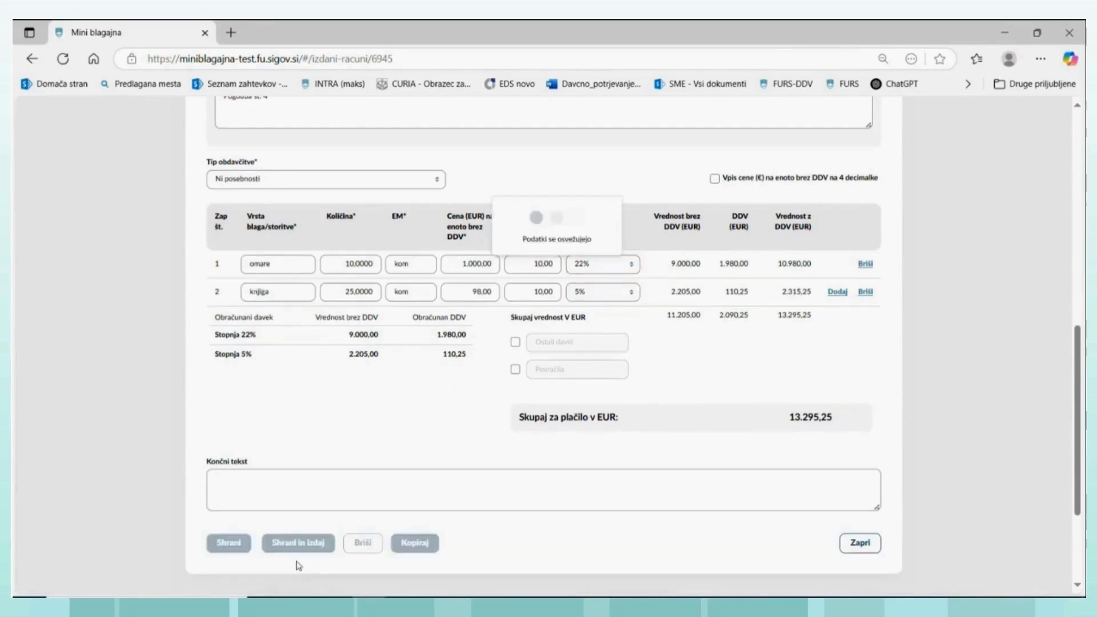
# - Examine the issued invoice's status, invoice number, supplier and buyer details, item lines and totals
pyautogui.scroll(5, 501, 394)
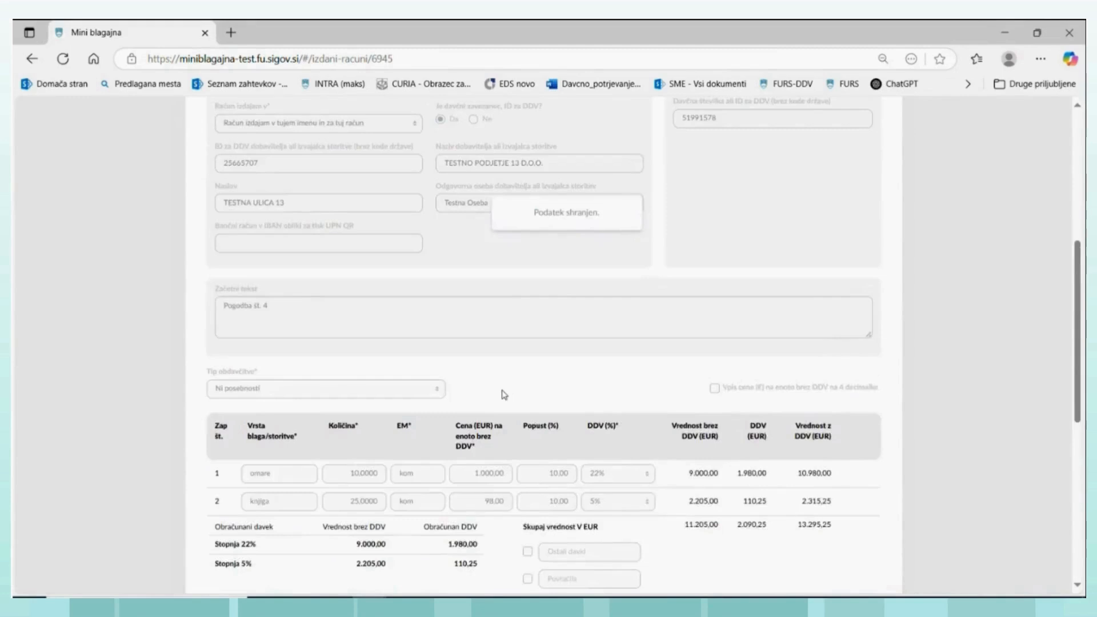
pyautogui.scroll(1, 501, 395)
pyautogui.scroll(3, 498, 390)
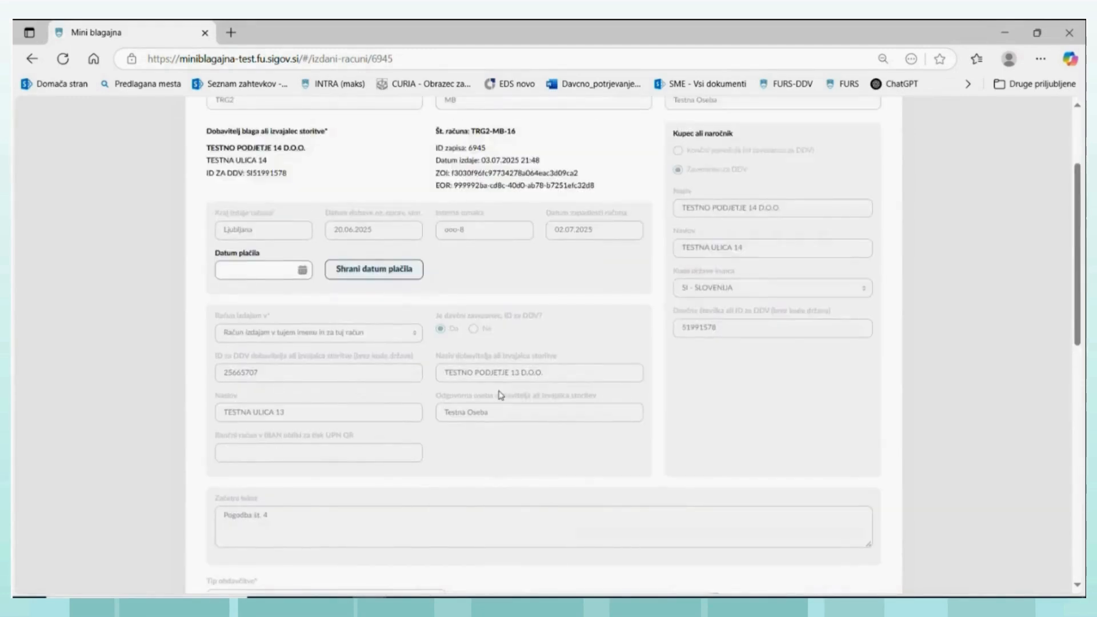
pyautogui.scroll(2, 501, 394)
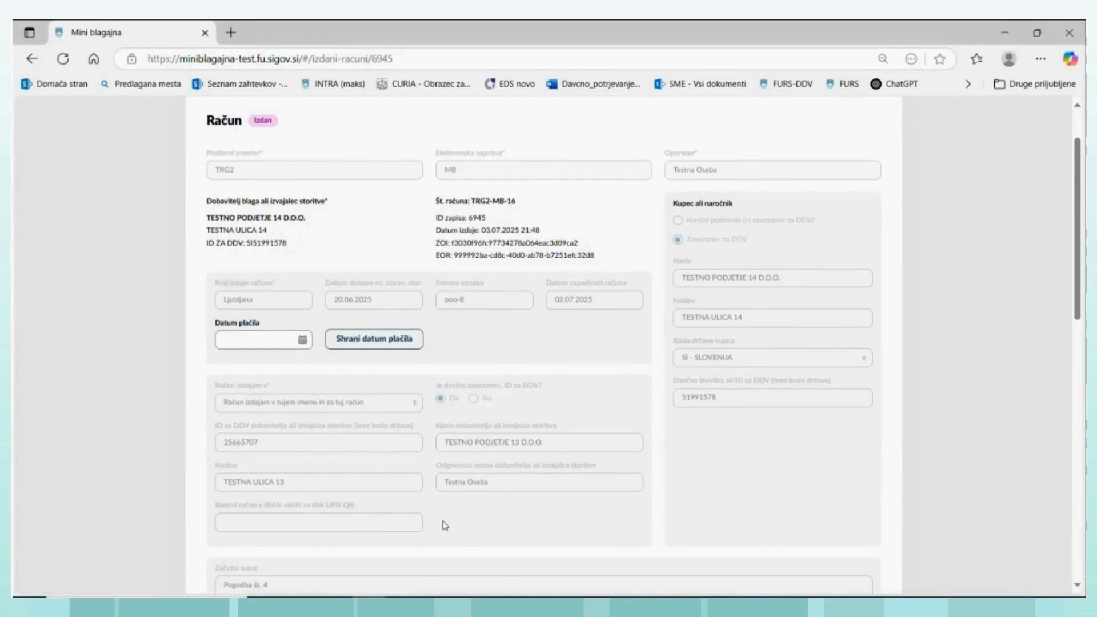
pyautogui.scroll(-1, 465, 481)
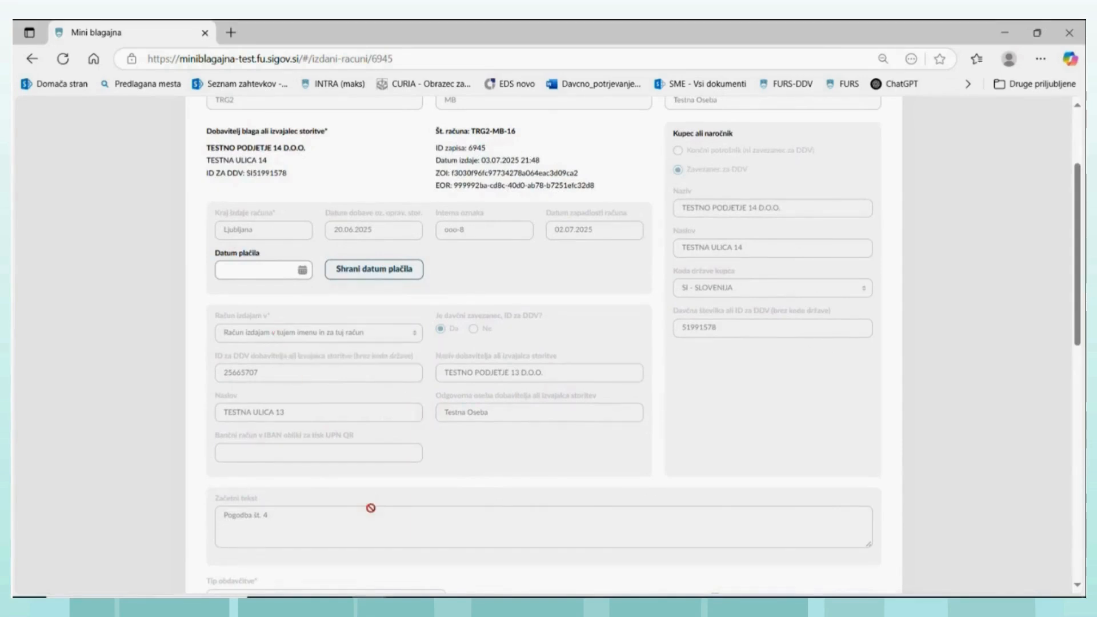
pyautogui.scroll(-2, 367, 509)
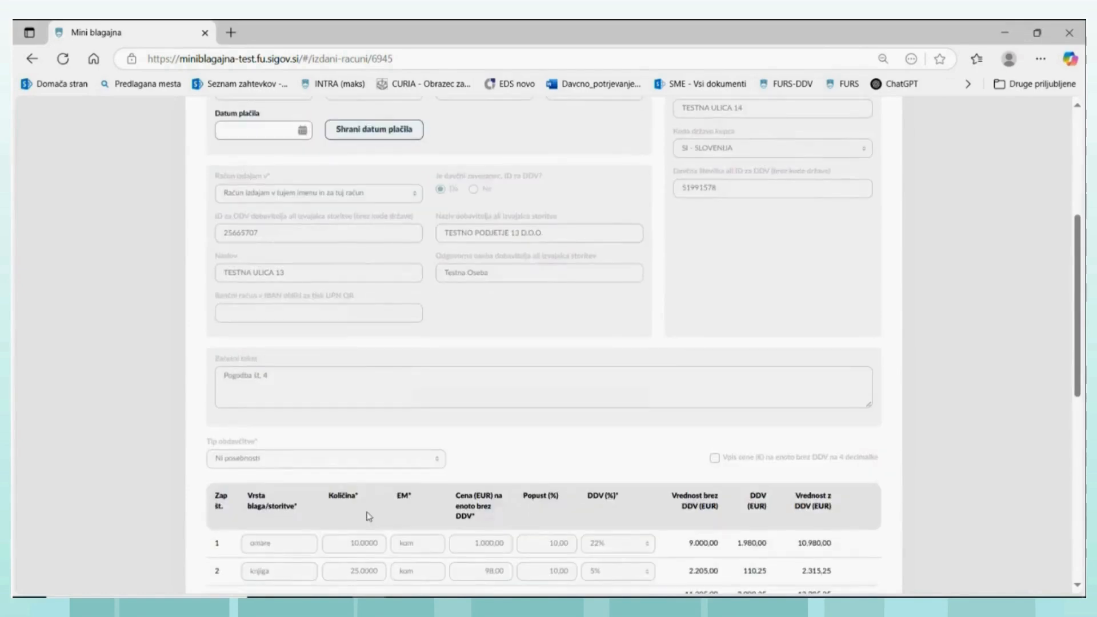
pyautogui.scroll(-5, 367, 517)
pyautogui.scroll(-1, 368, 502)
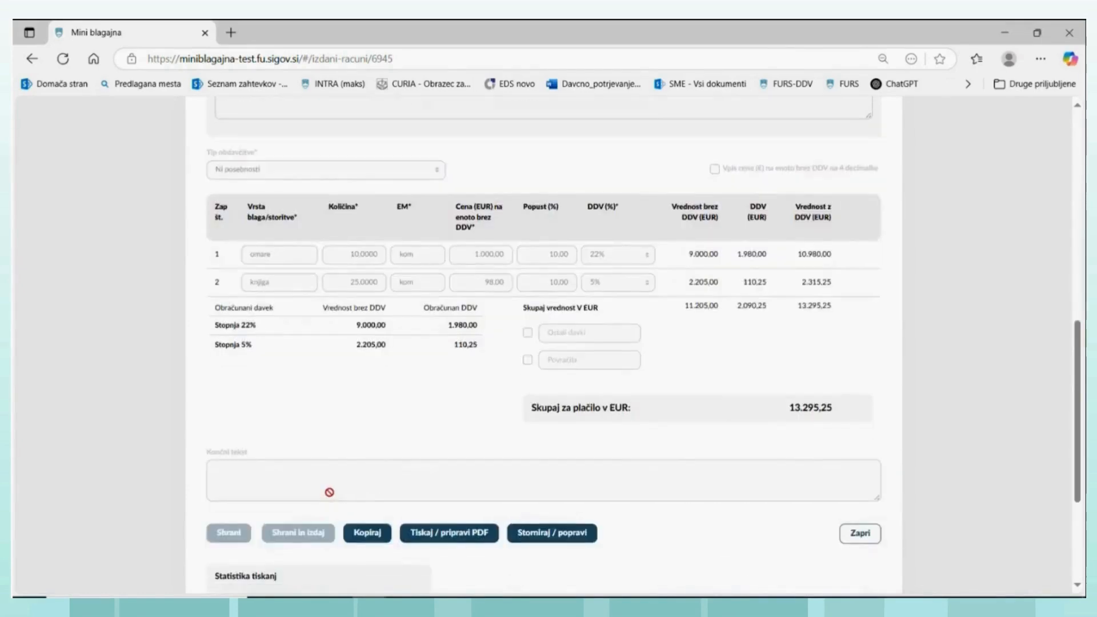
pyautogui.scroll(8, 338, 454)
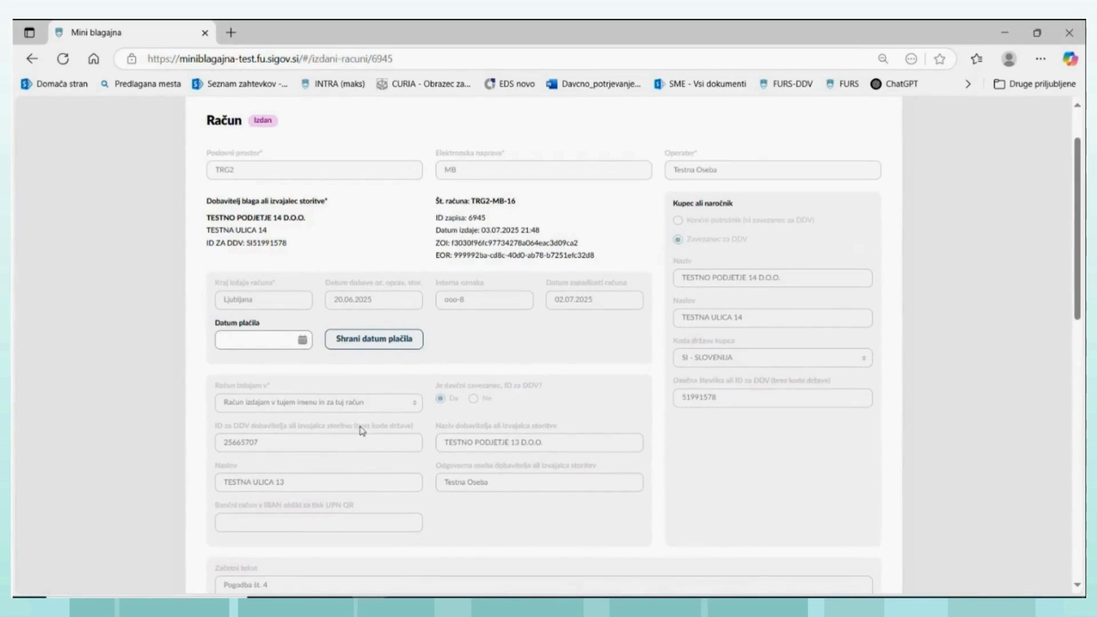
pyautogui.scroll(2, 355, 437)
pyautogui.scroll(-4, 361, 437)
pyautogui.scroll(-6, 360, 437)
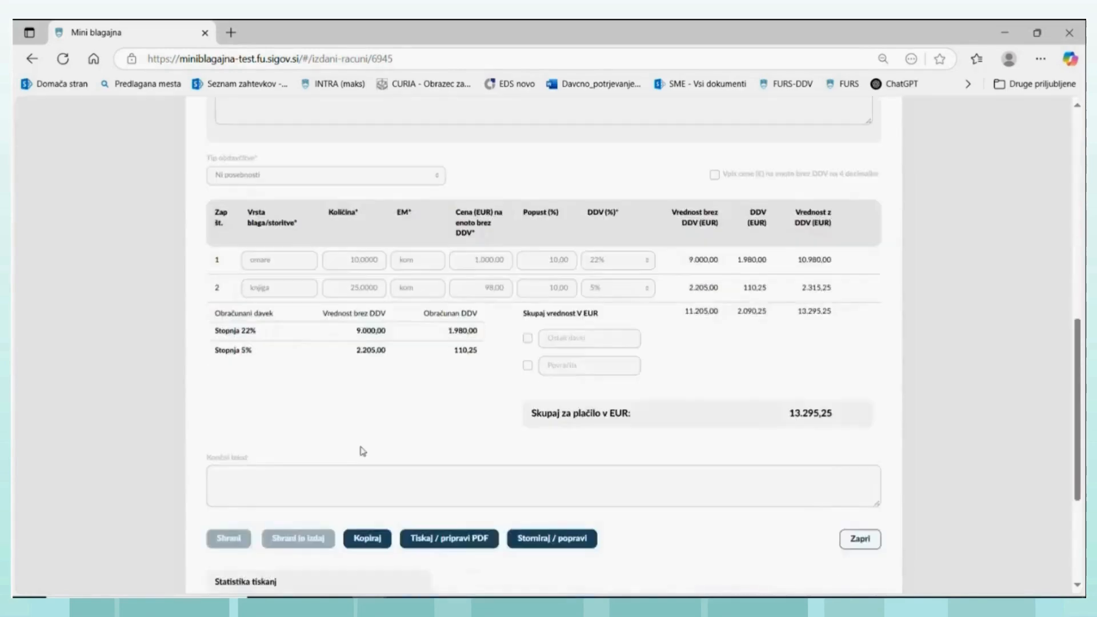
# - Generate and open the issued invoice's PDF, check its supplier, totals and on-behalf issuing clause, and close it
pyautogui.click(418, 483)
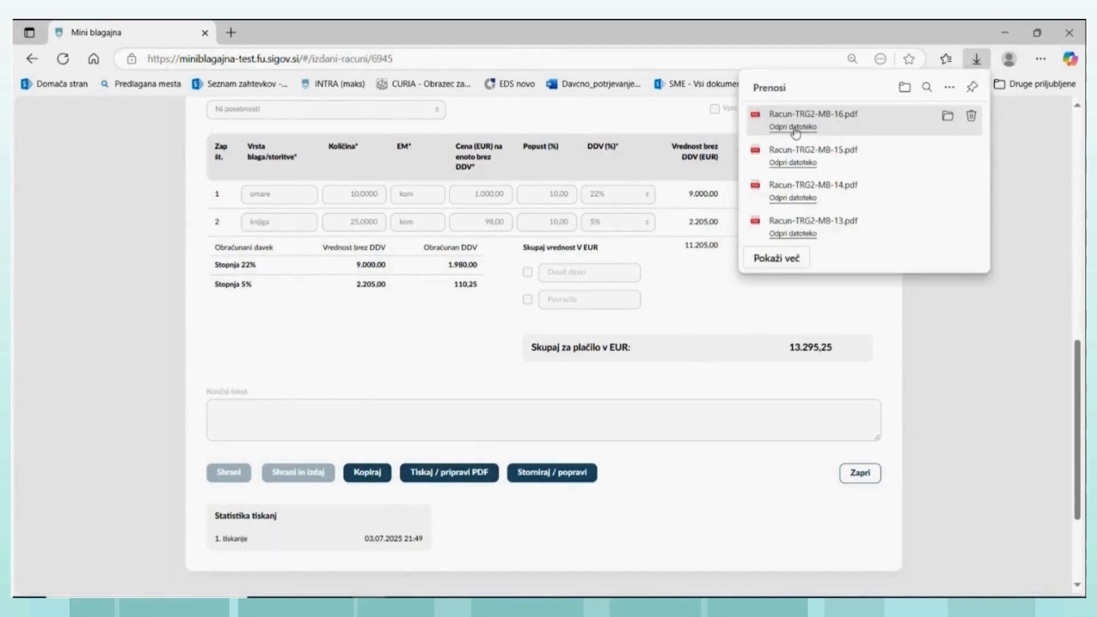
pyautogui.click(792, 127)
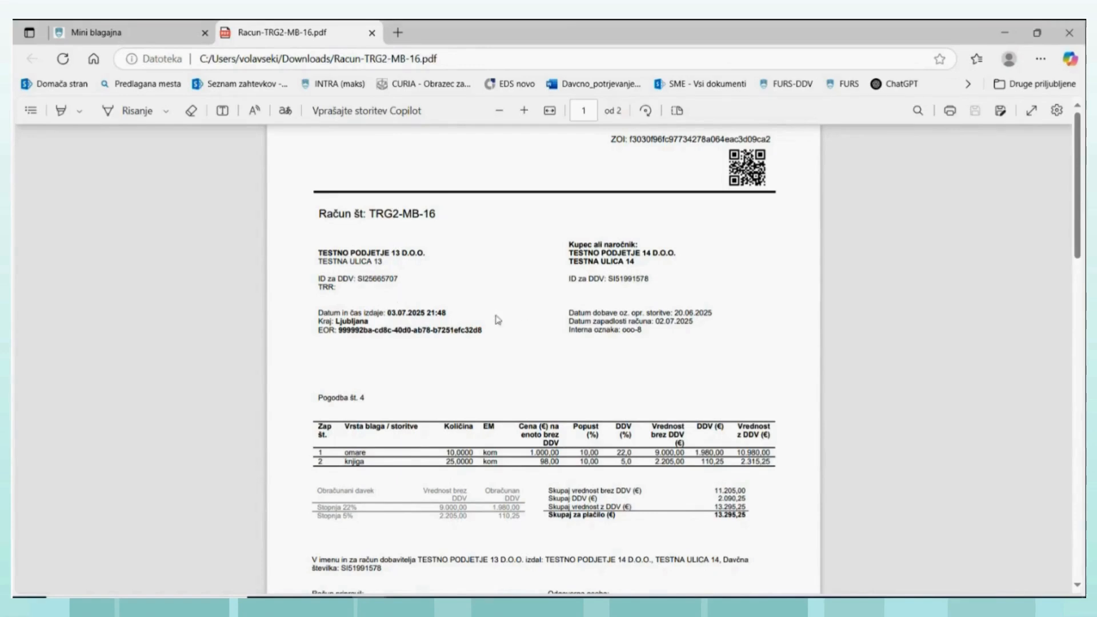
pyautogui.scroll(-1, 479, 326)
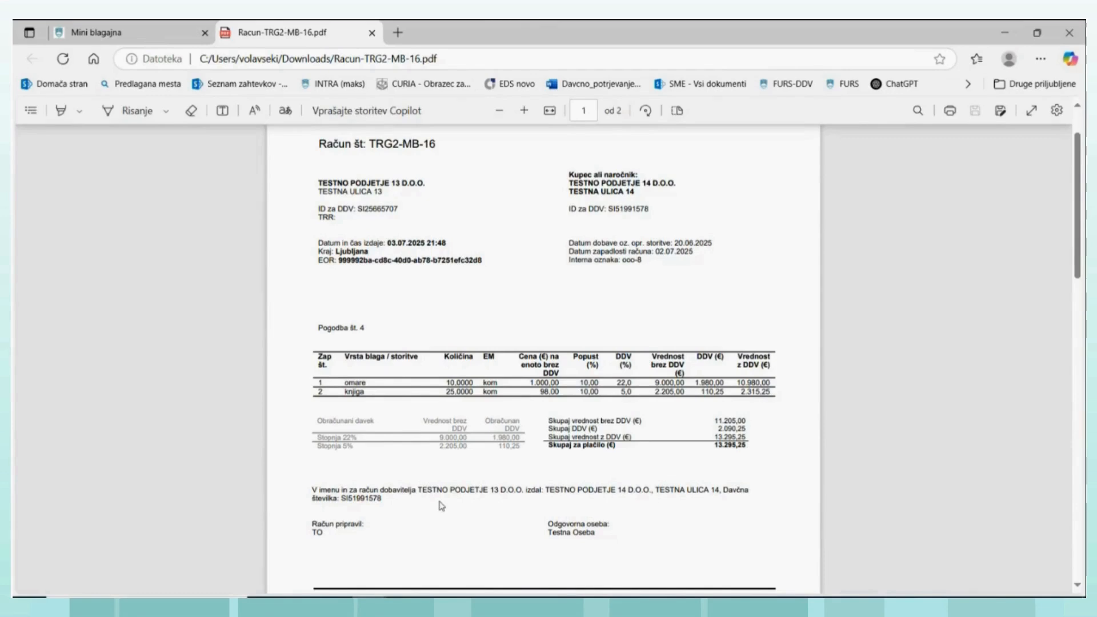
pyautogui.scroll(2, 490, 454)
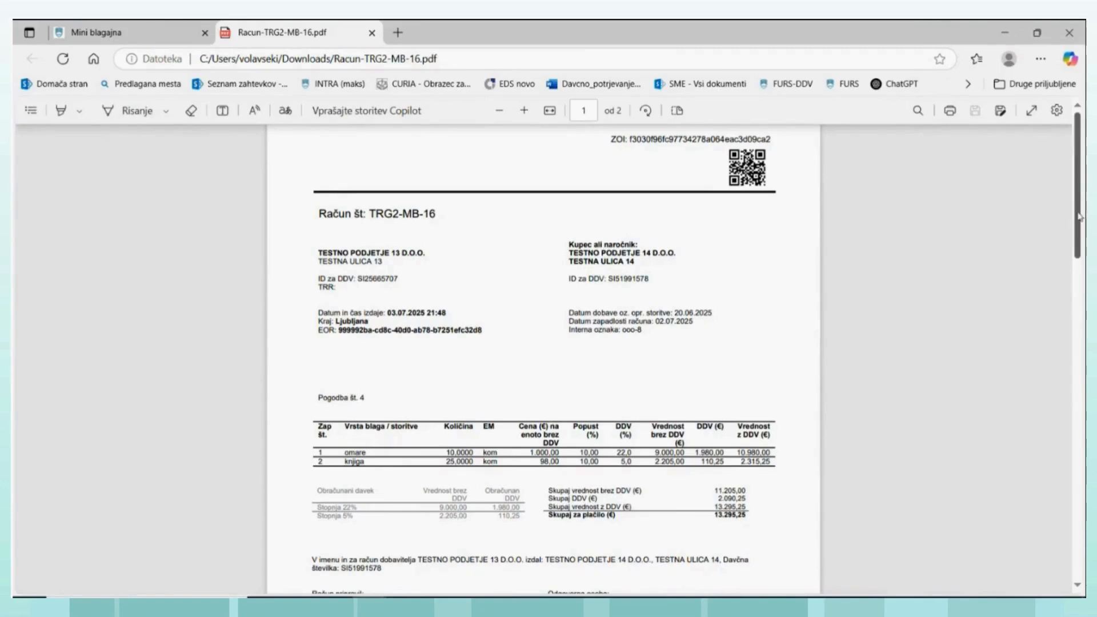
pyautogui.click(372, 33)
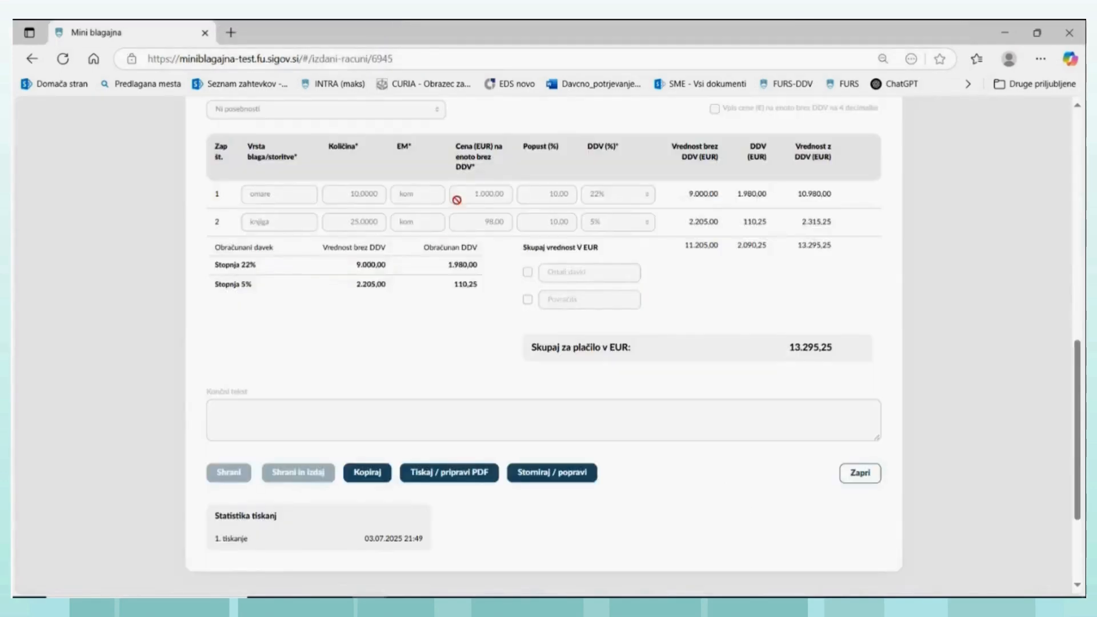
# - Open the VAT records at the list of issued invoices in Evidenca obračunanega DDV
pyautogui.scroll(4, 457, 220)
pyautogui.scroll(7, 459, 229)
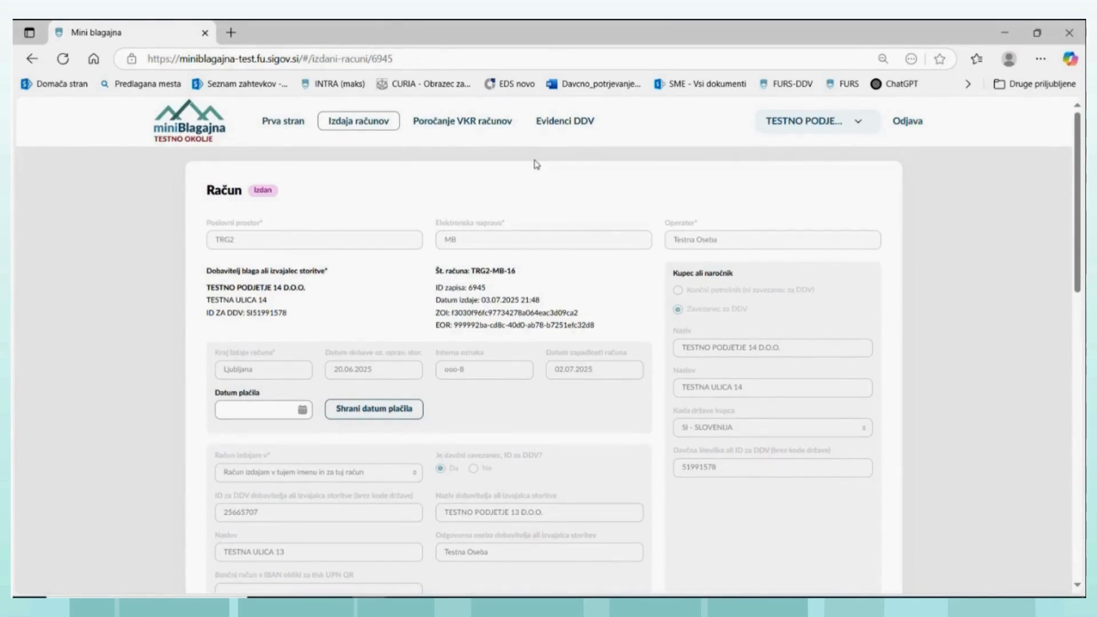
pyautogui.click(564, 127)
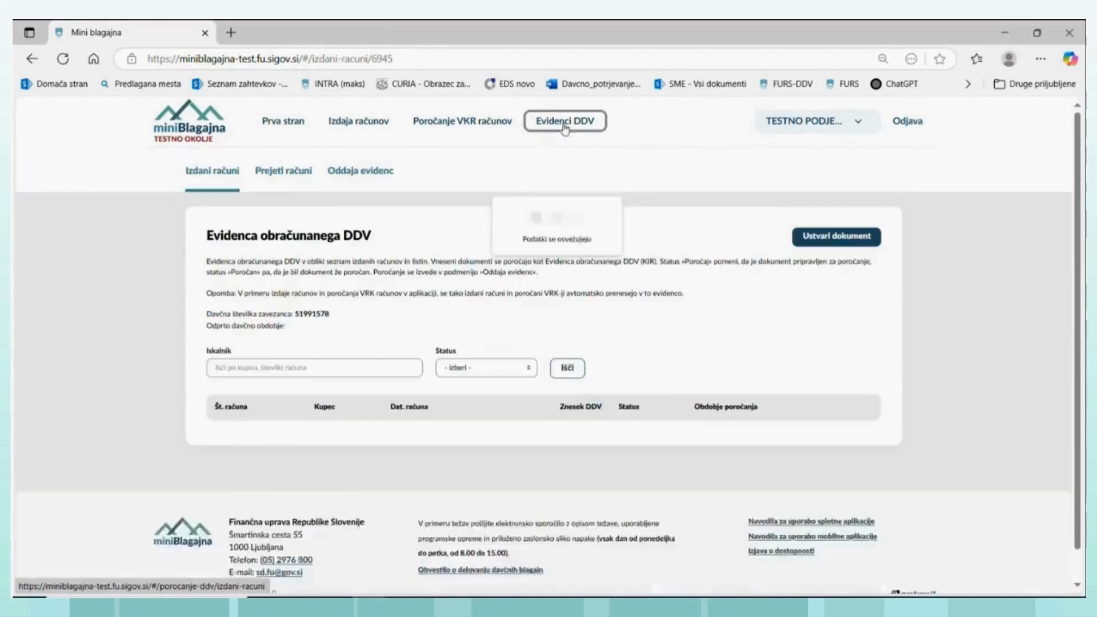
# - Review the issued invoices in Evidenca obračunanega DDV, with their VAT amounts, statuses and reporting periods
pyautogui.click(220, 181)
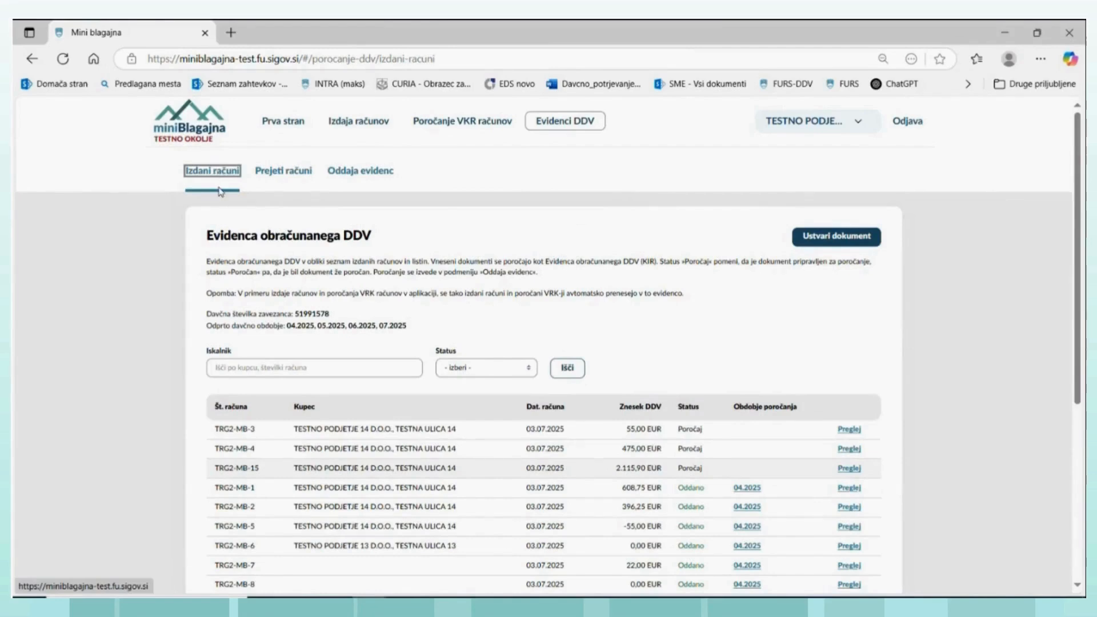
pyautogui.scroll(-3, 304, 443)
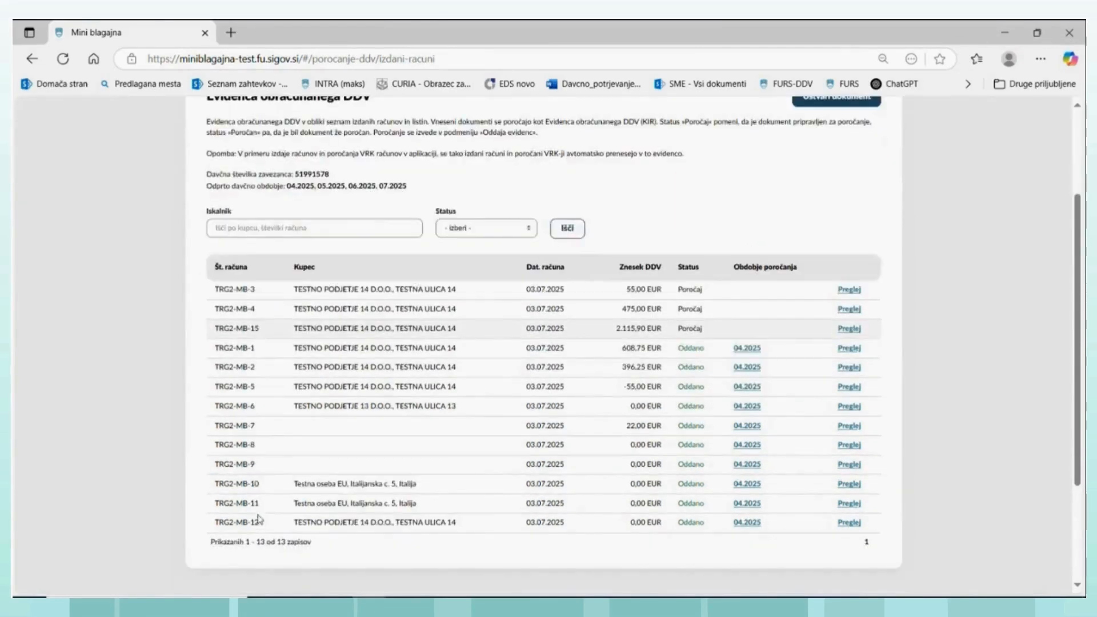
pyautogui.scroll(3, 272, 332)
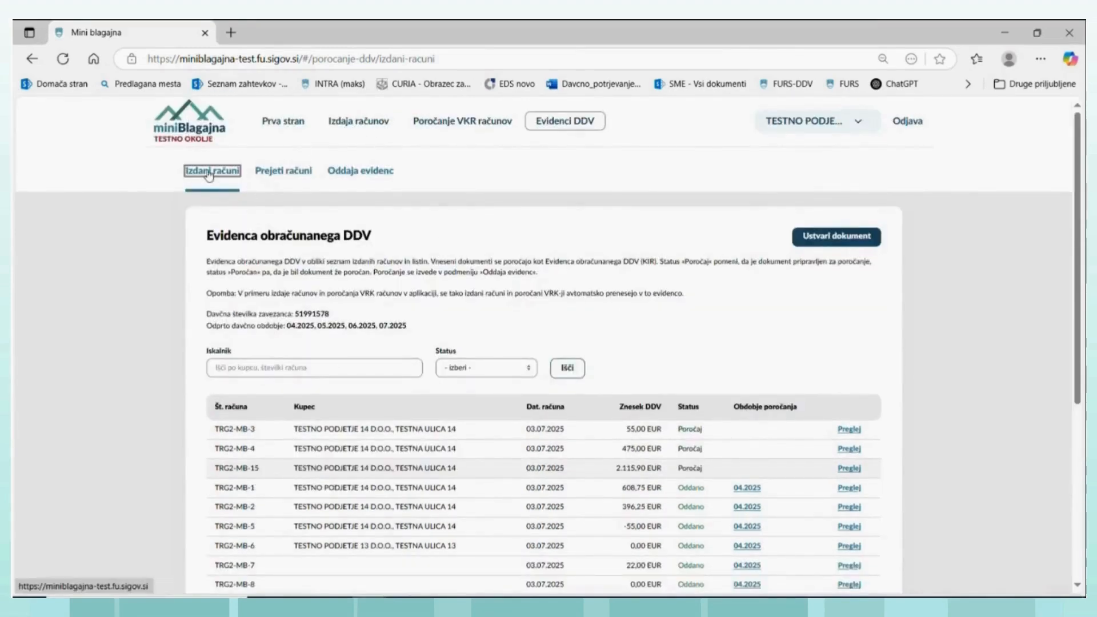
# - Open invoice TRG2-MB-13 from the list of issued invoices, look at its header details, and return to the list
pyautogui.click(347, 125)
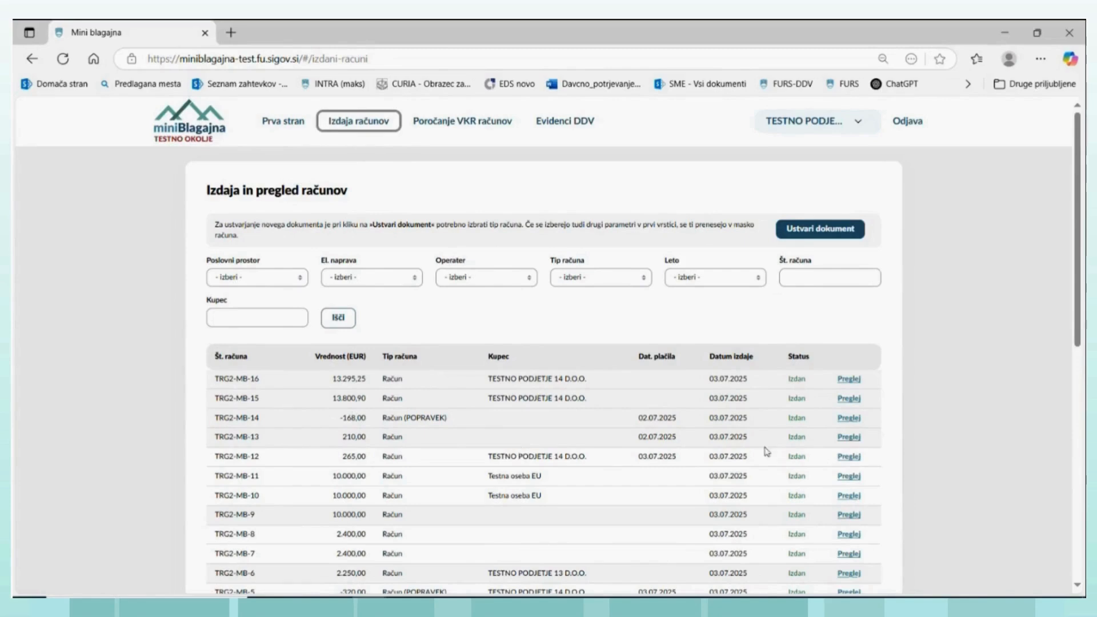
pyautogui.click(849, 436)
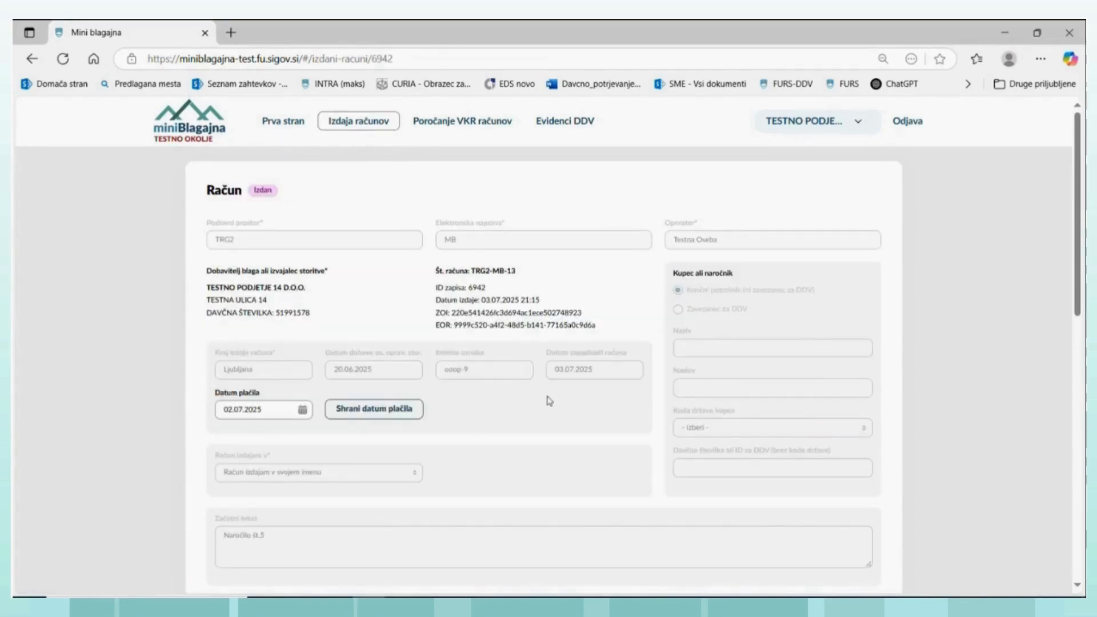
pyautogui.click(348, 127)
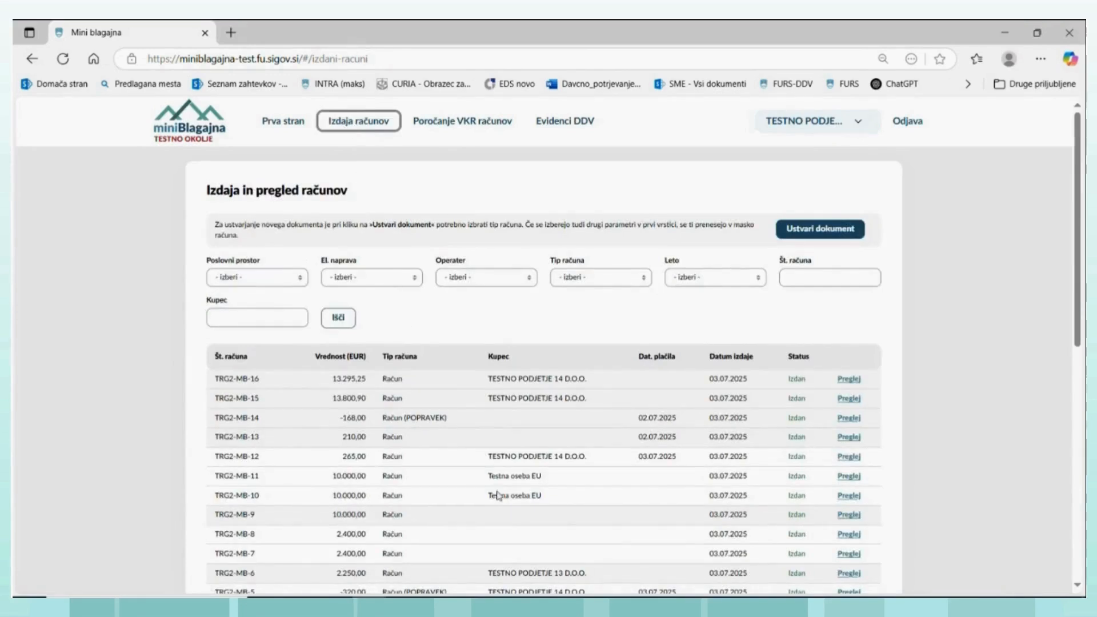
# - Open invoice TRG2-MB-10, review its buyer, tax type and item line, and copy it into a new draft invoice
pyautogui.click(849, 495)
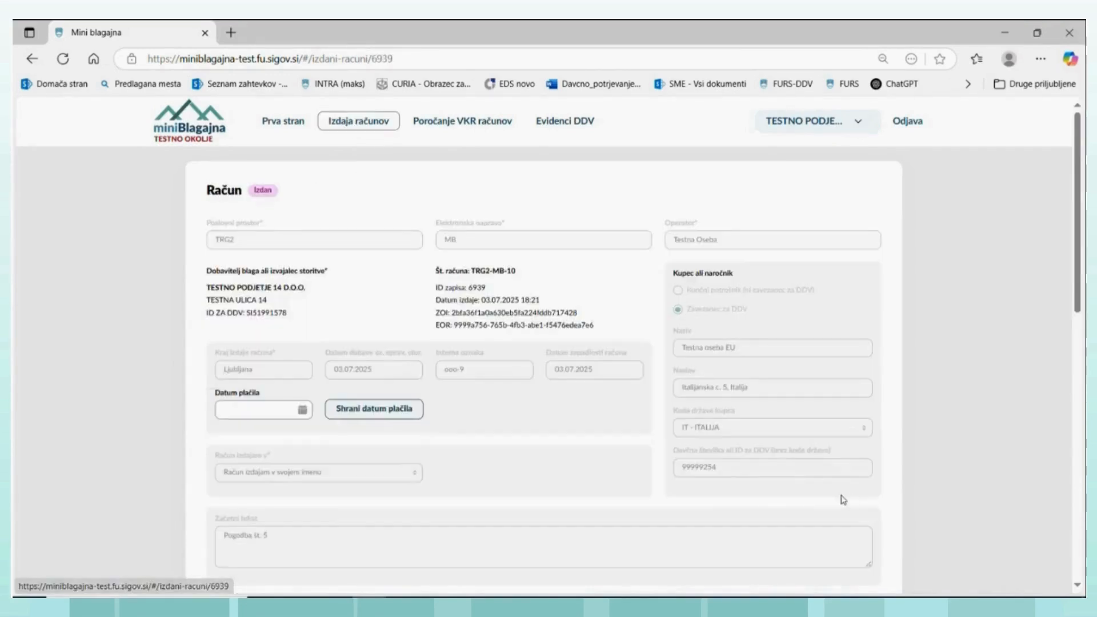
pyautogui.scroll(-7, 460, 326)
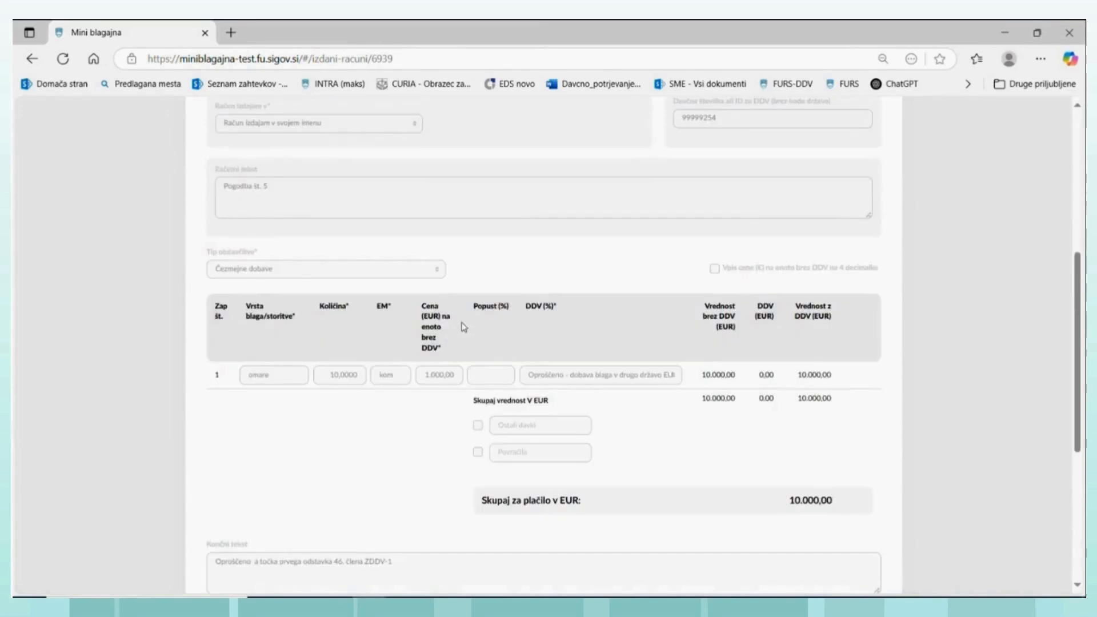
pyautogui.scroll(3, 461, 326)
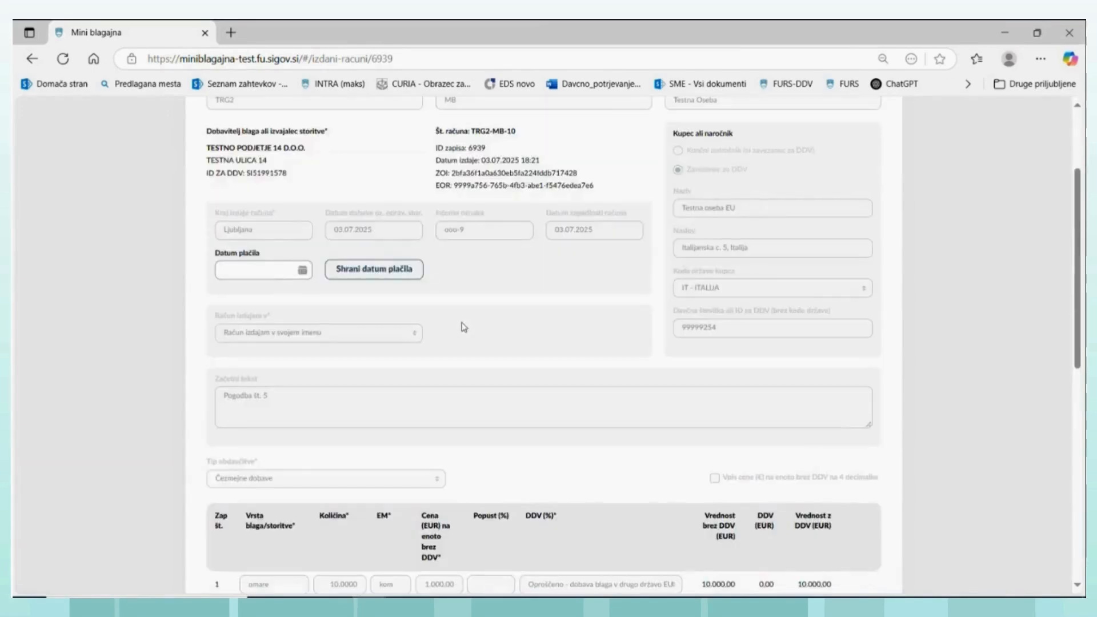
pyautogui.scroll(1, 464, 327)
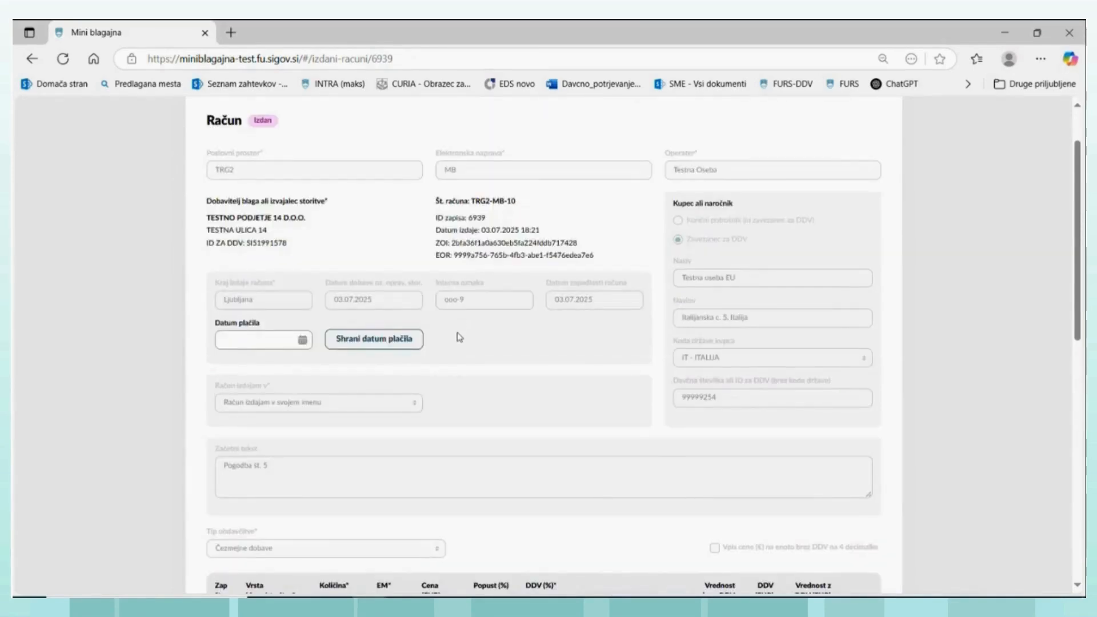
pyautogui.scroll(1, 460, 337)
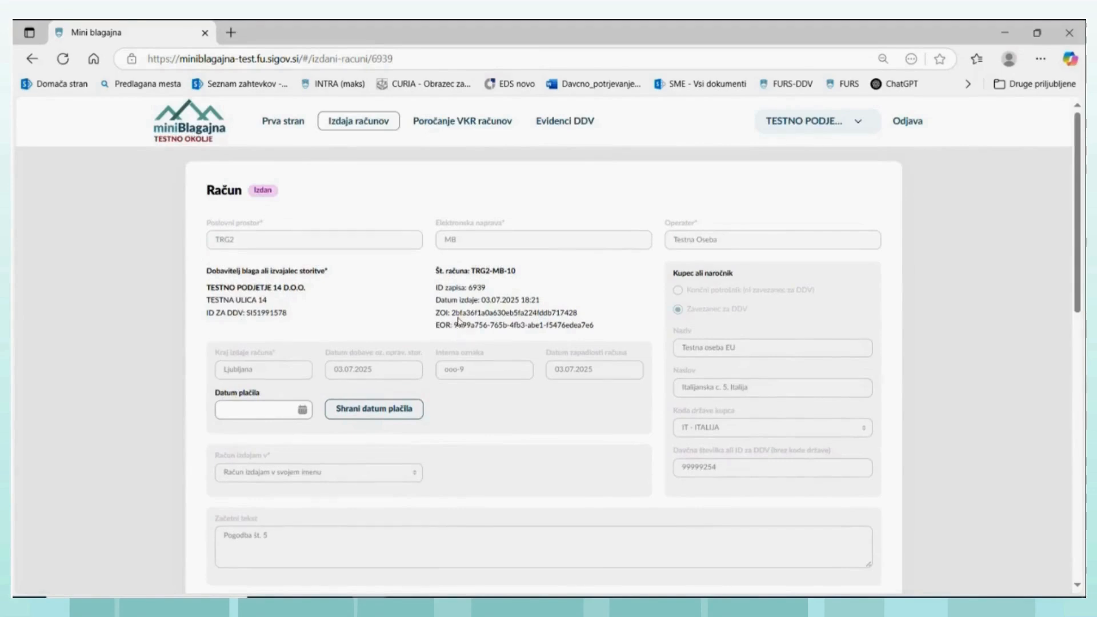
pyautogui.scroll(-1, 403, 295)
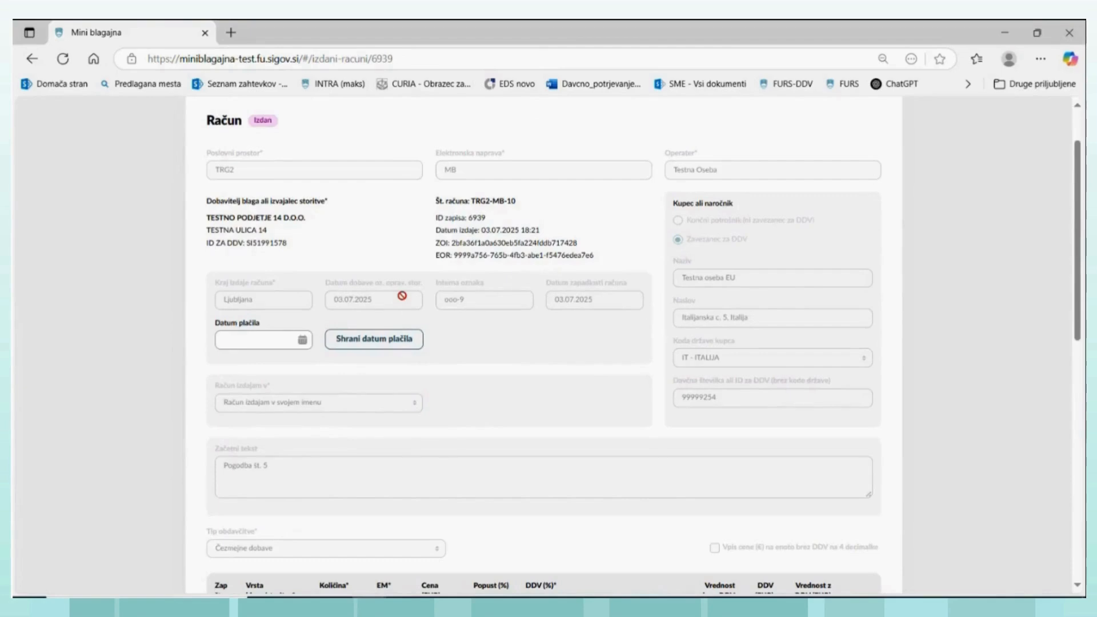
pyautogui.scroll(-6, 403, 295)
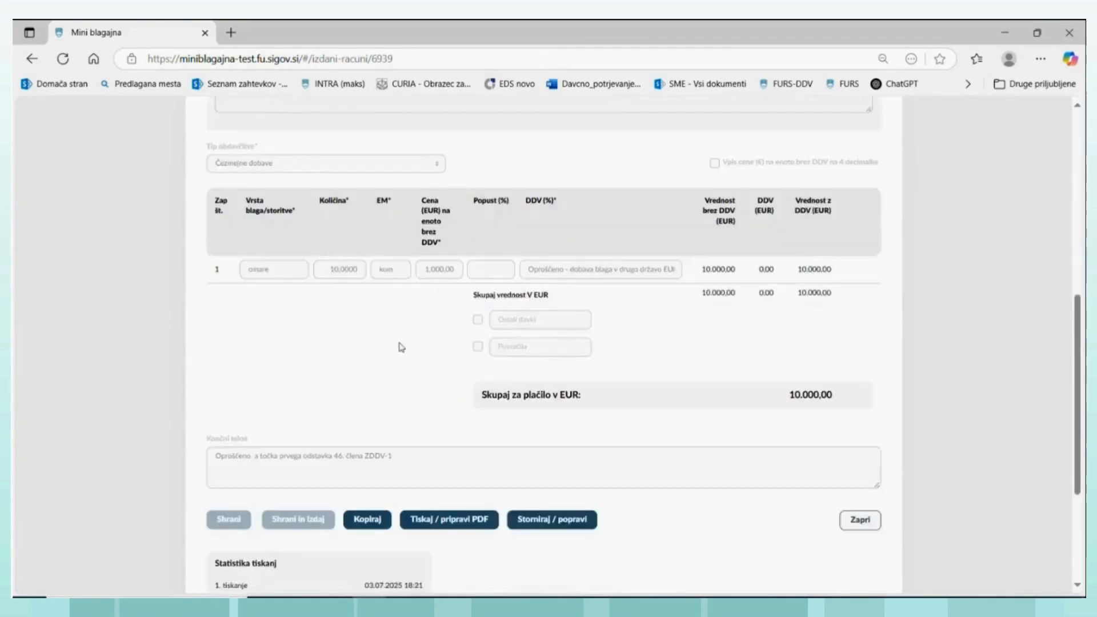
pyautogui.click(369, 488)
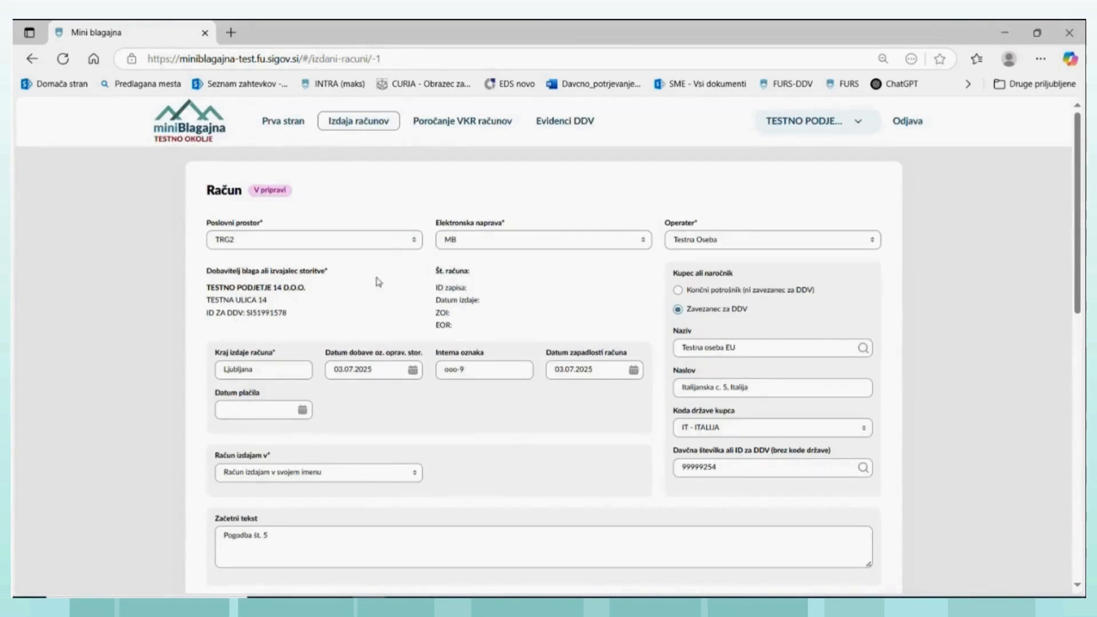
# - Set the draft invoice's supply date to 12.06.2025 and its payment date to 03.07.2025
pyautogui.click(413, 371)
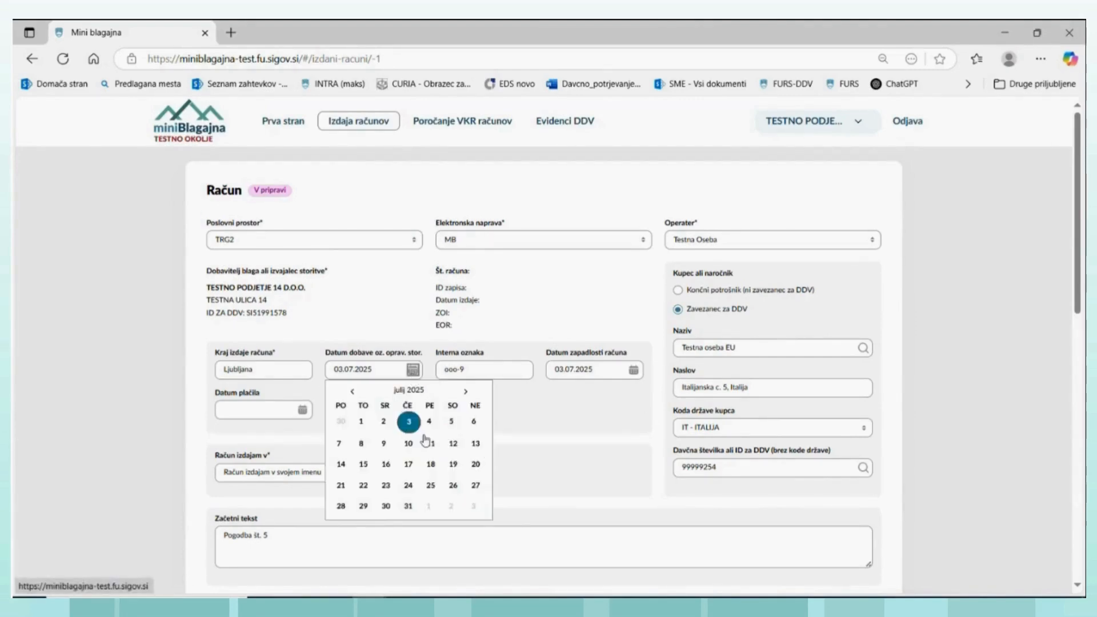
pyautogui.click(352, 392)
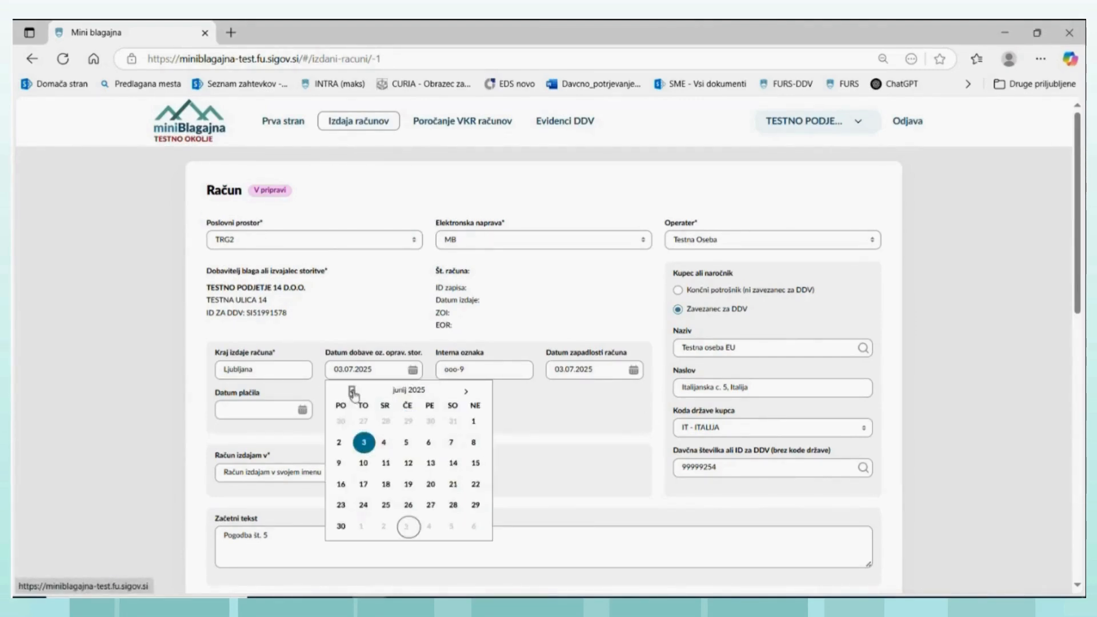
pyautogui.click(408, 462)
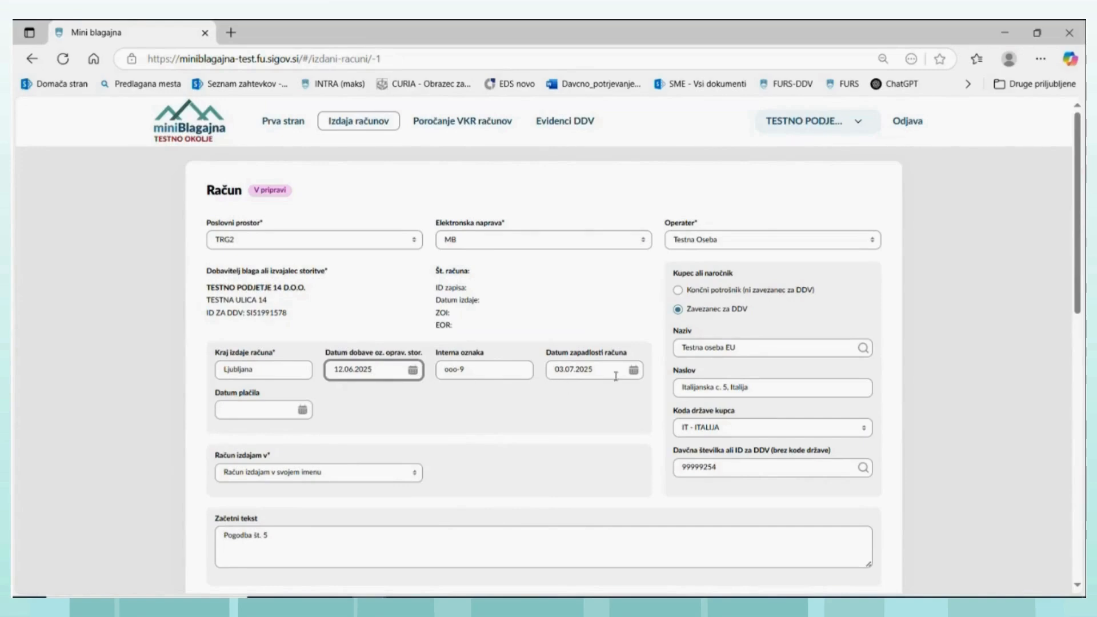
pyautogui.click(303, 410)
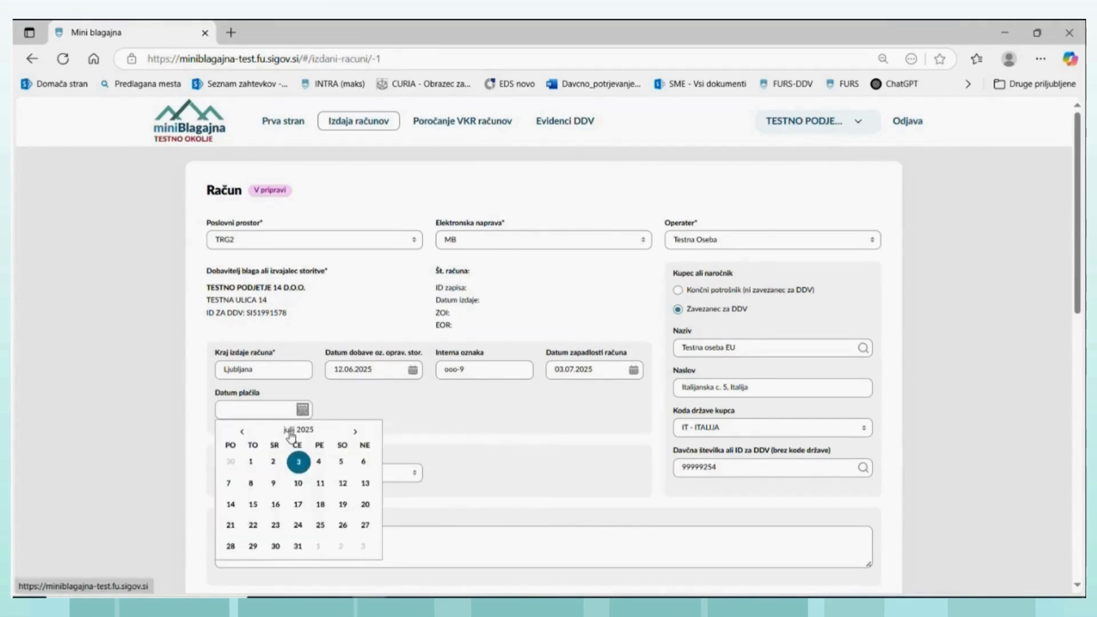
pyautogui.click(296, 459)
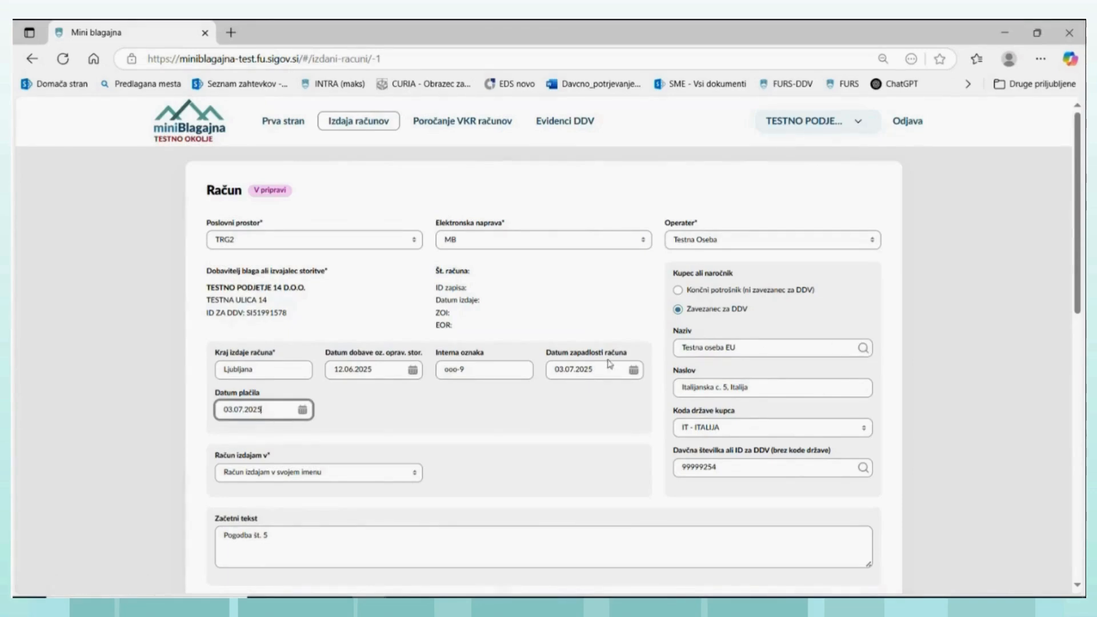
# - Change the draft's taxation type to Obrnjena davčna obveznost po 76 a členu ZDDV-1
pyautogui.scroll(-3, 428, 428)
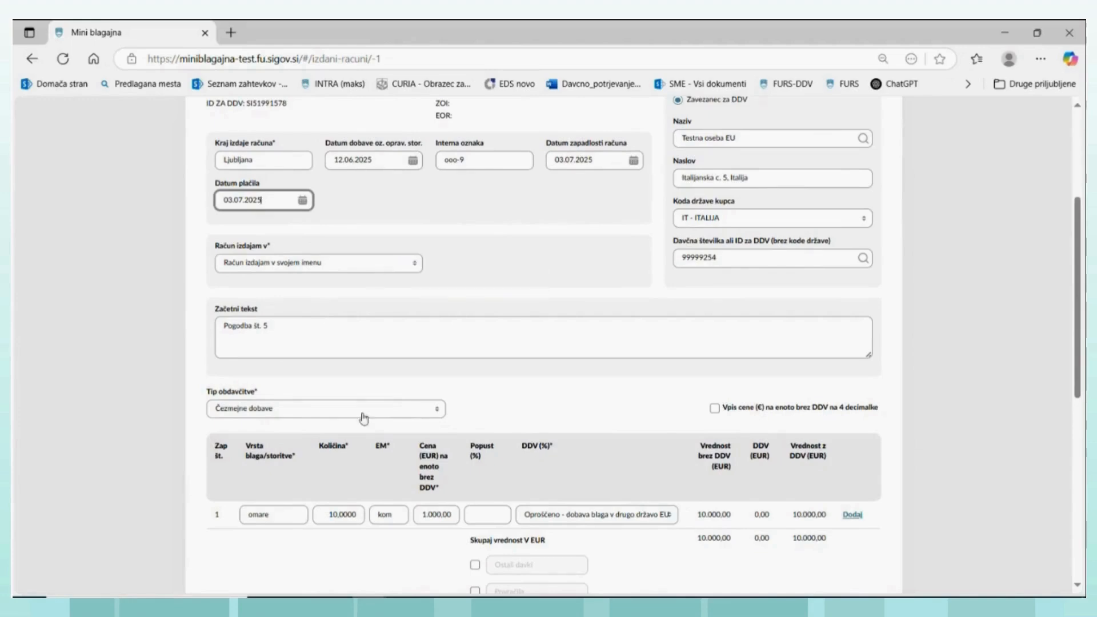
pyautogui.click(437, 416)
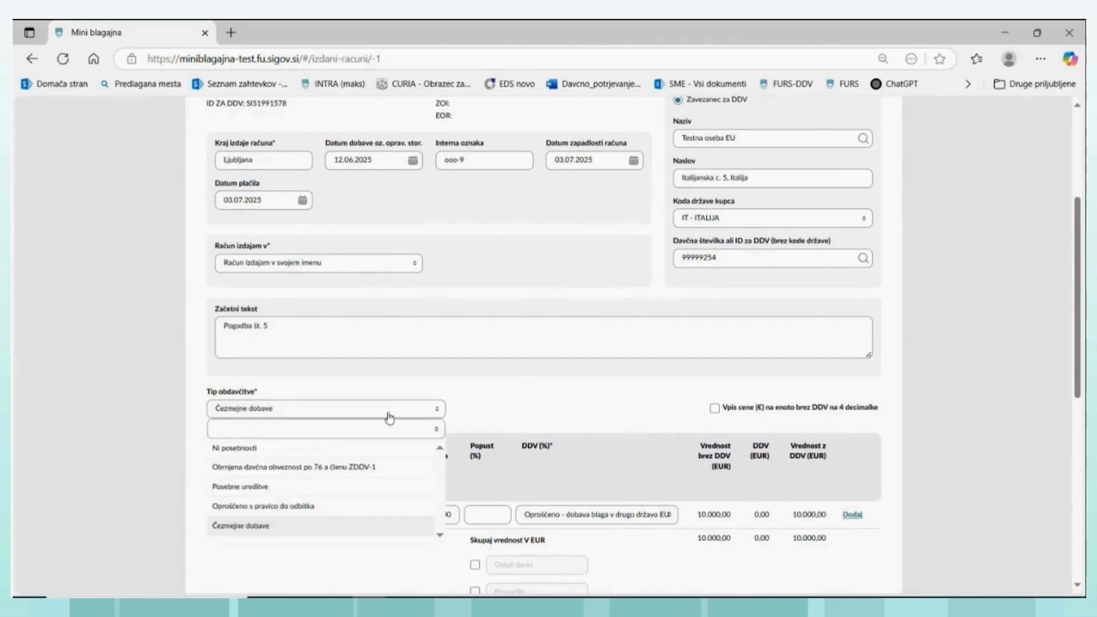
pyautogui.scroll(-1, 322, 435)
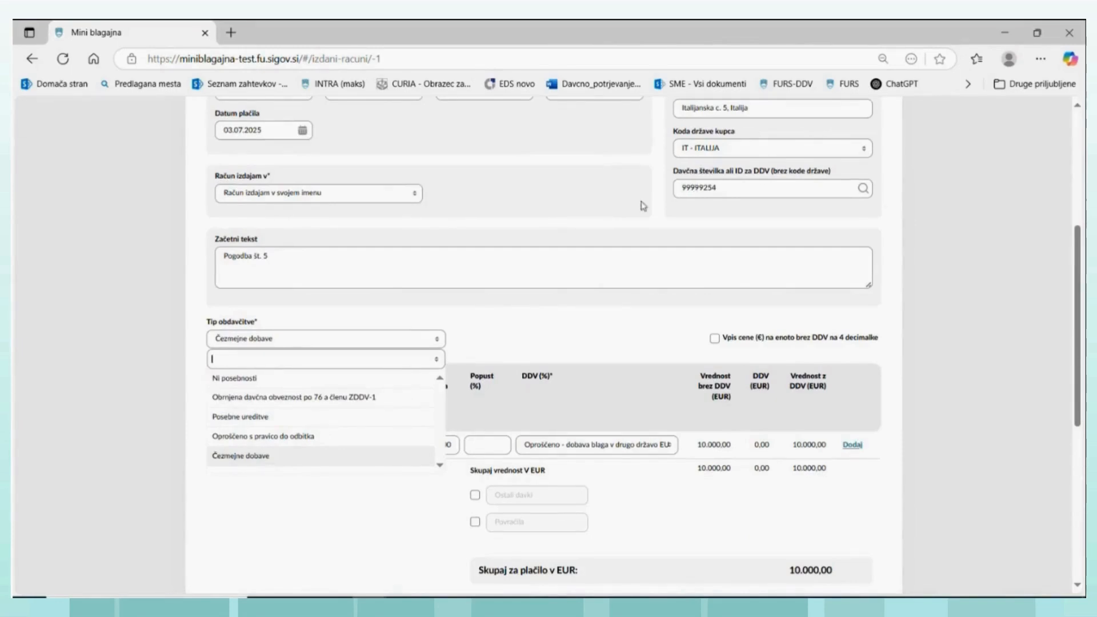
pyautogui.scroll(1, 683, 166)
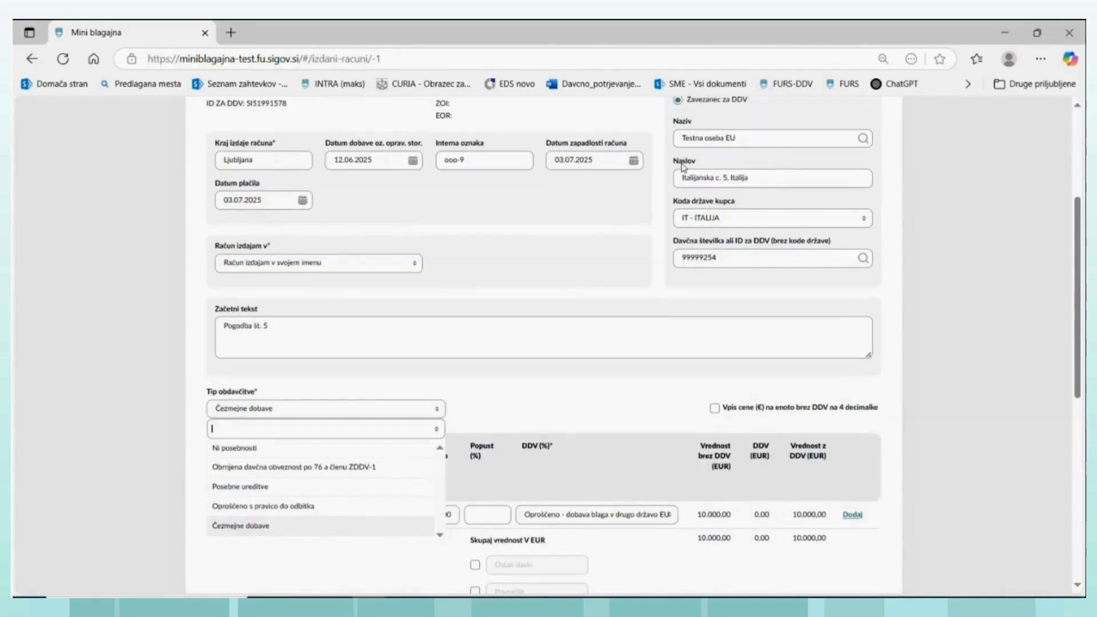
pyautogui.scroll(1, 478, 339)
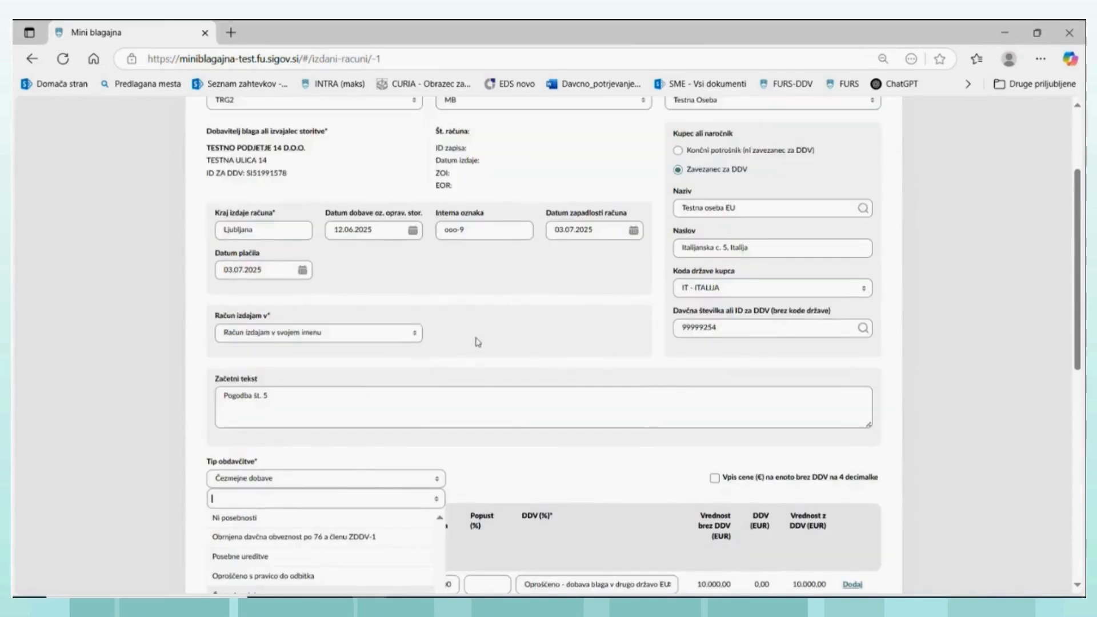
pyautogui.scroll(-1, 477, 343)
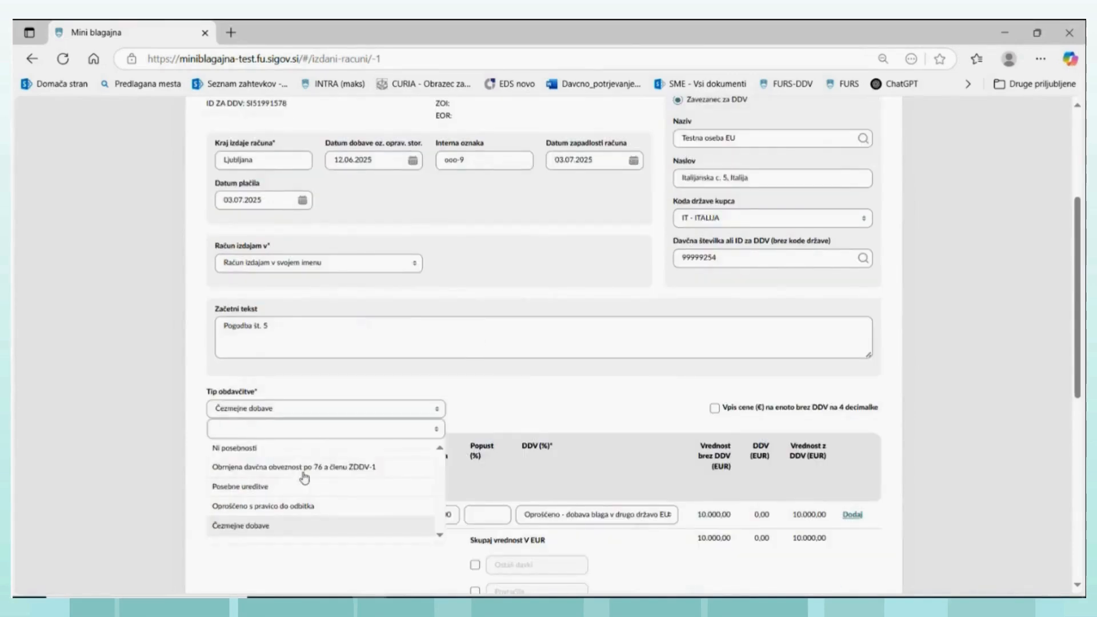
pyautogui.scroll(3, 306, 453)
pyautogui.scroll(-3, 302, 428)
pyautogui.click(297, 469)
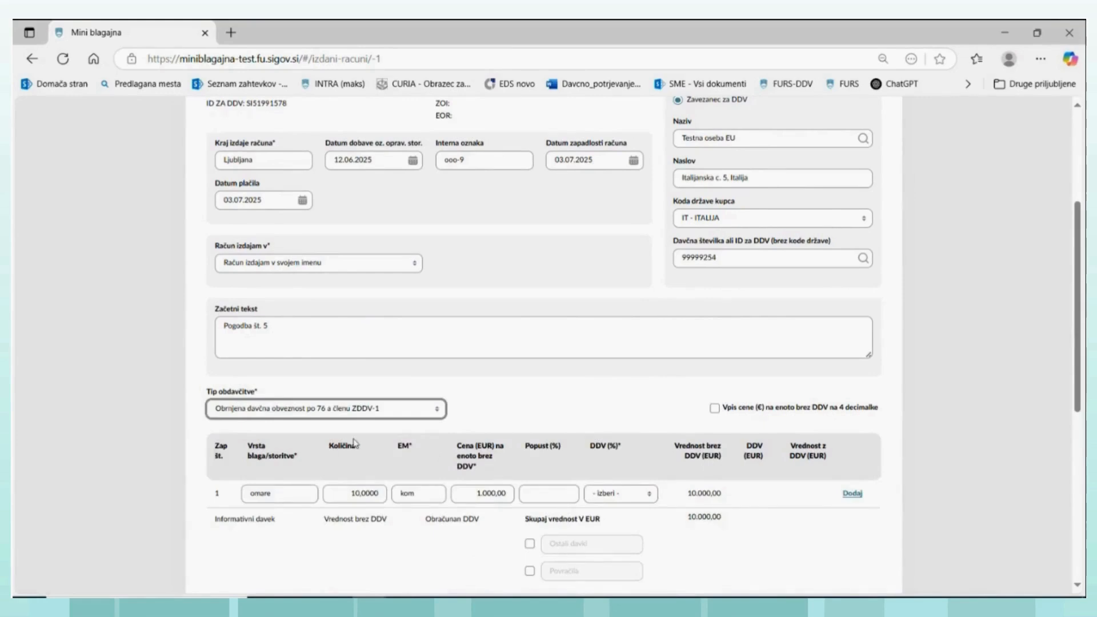
# - Clear the VAT exemption clause from the draft's closing text and try to save the invoice
pyautogui.scroll(1, 674, 203)
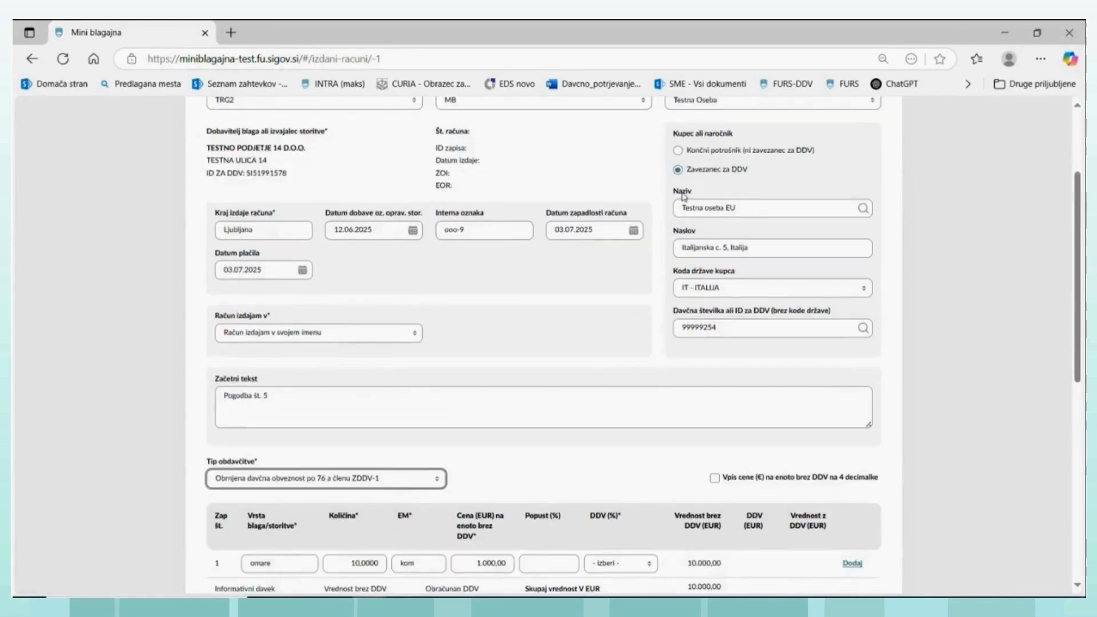
pyautogui.scroll(-2, 696, 192)
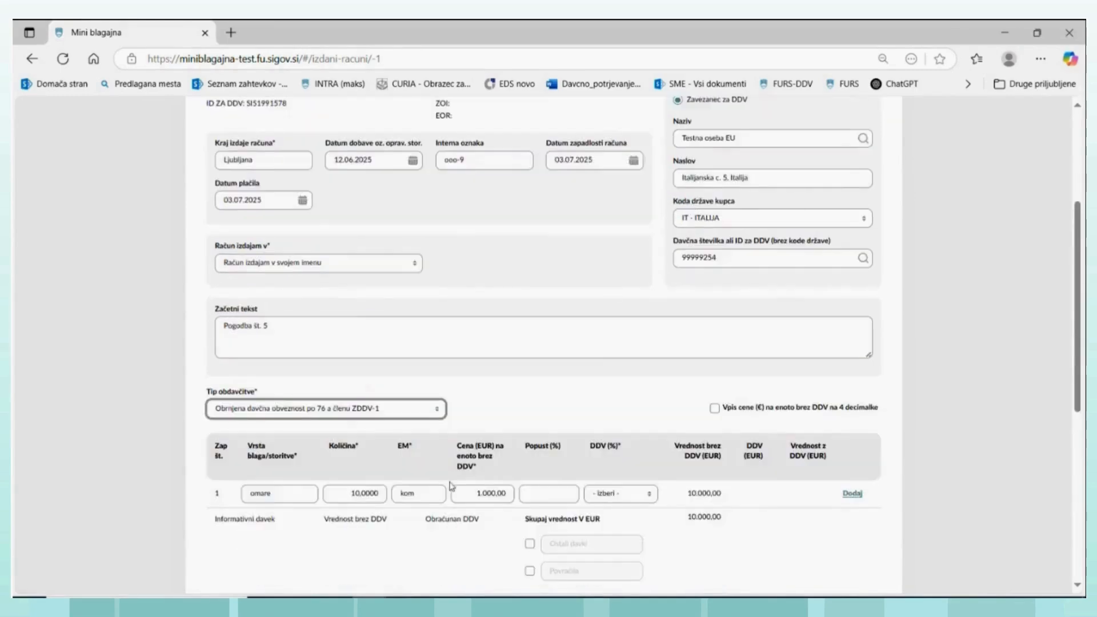
pyautogui.scroll(-2, 694, 208)
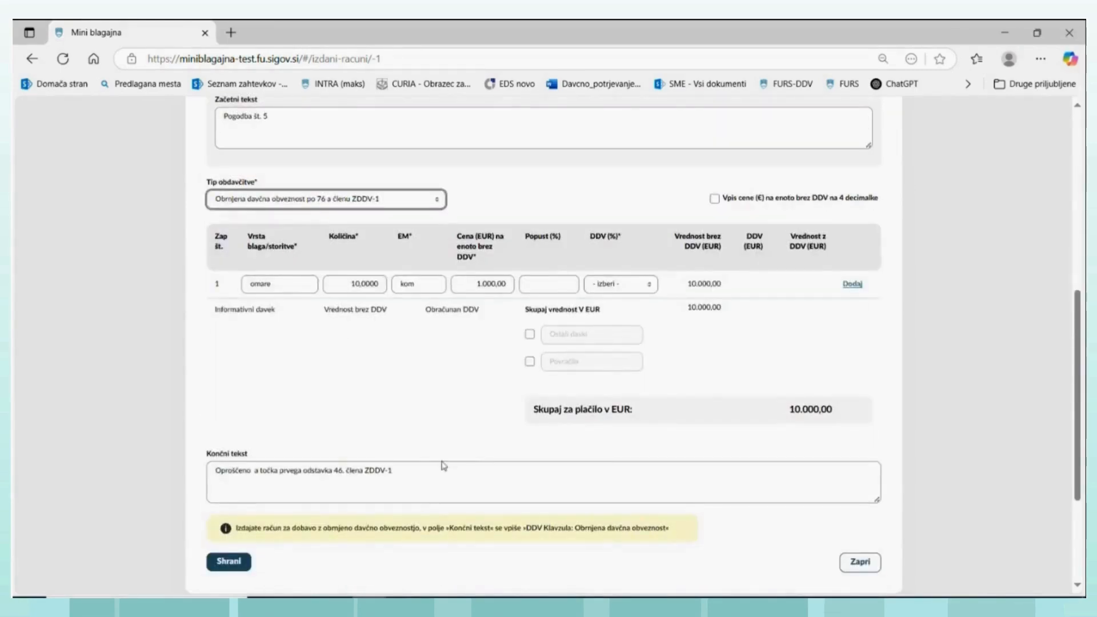
pyautogui.moveTo(411, 477); pyautogui.dragTo(225, 458)
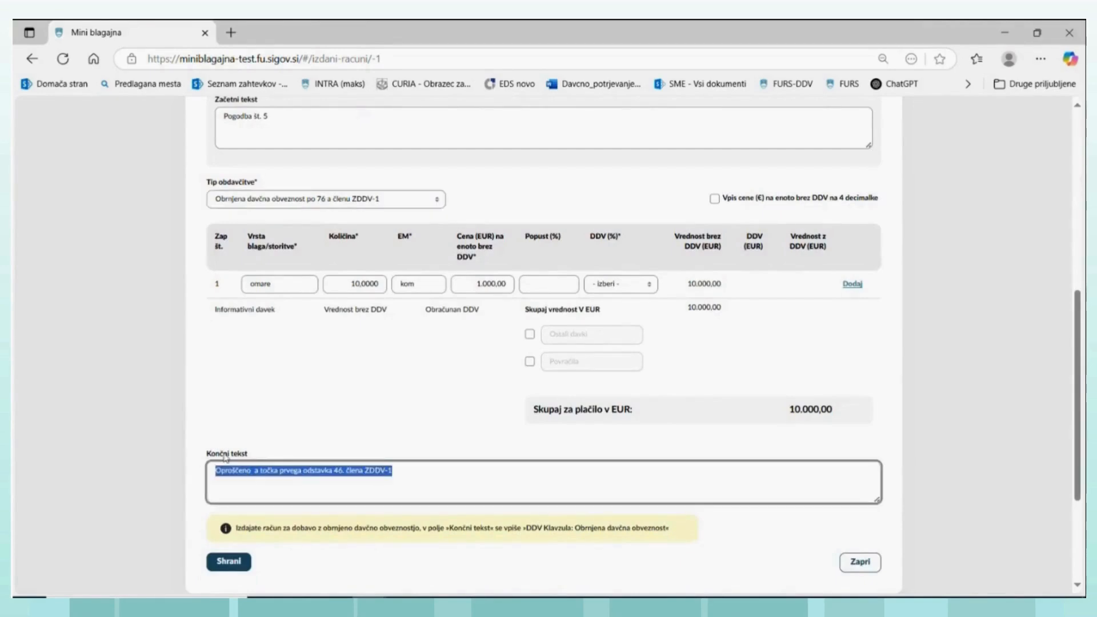
pyautogui.press('BackSpace')
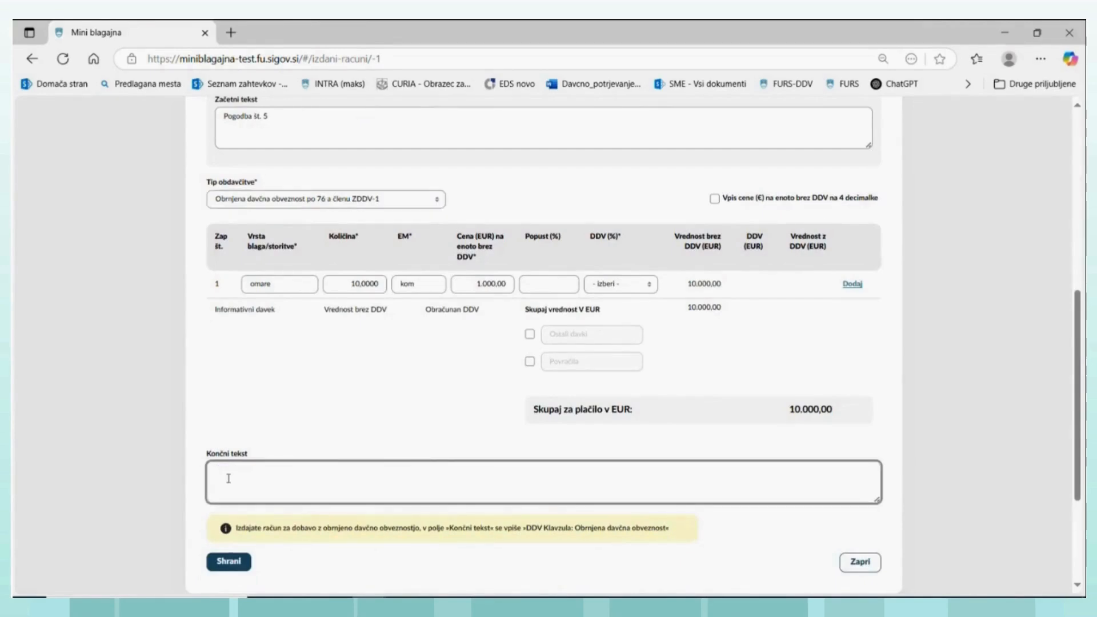
pyautogui.click(228, 561)
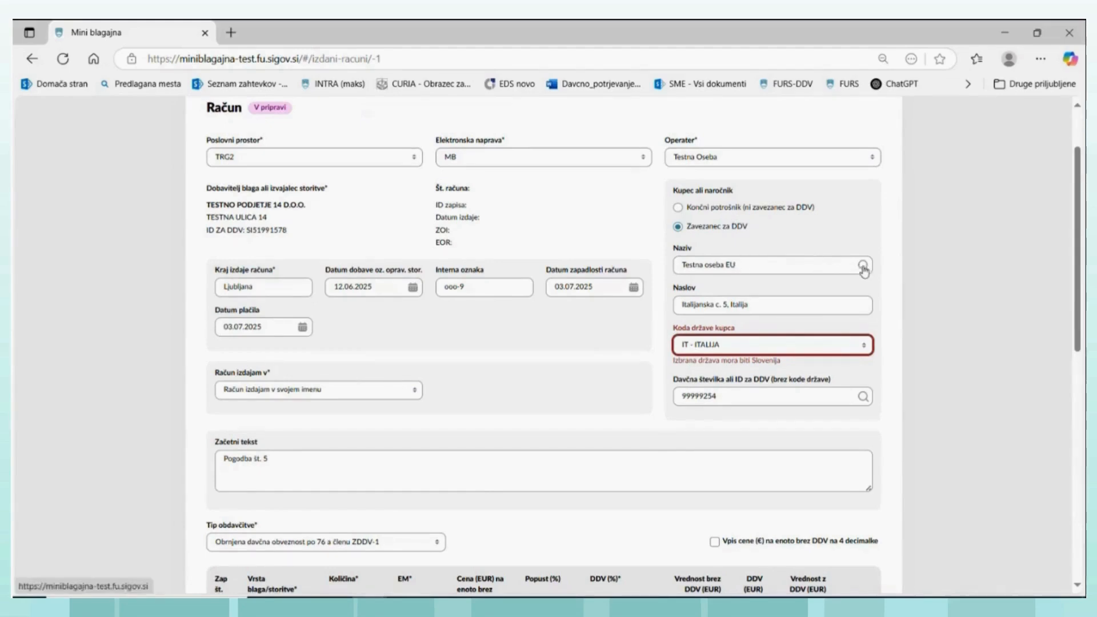
# - Clear the draft invoice's buyer name, address and tax number, and reset the buyer's country code to - izberi -
pyautogui.moveTo(750, 273); pyautogui.dragTo(660, 275)
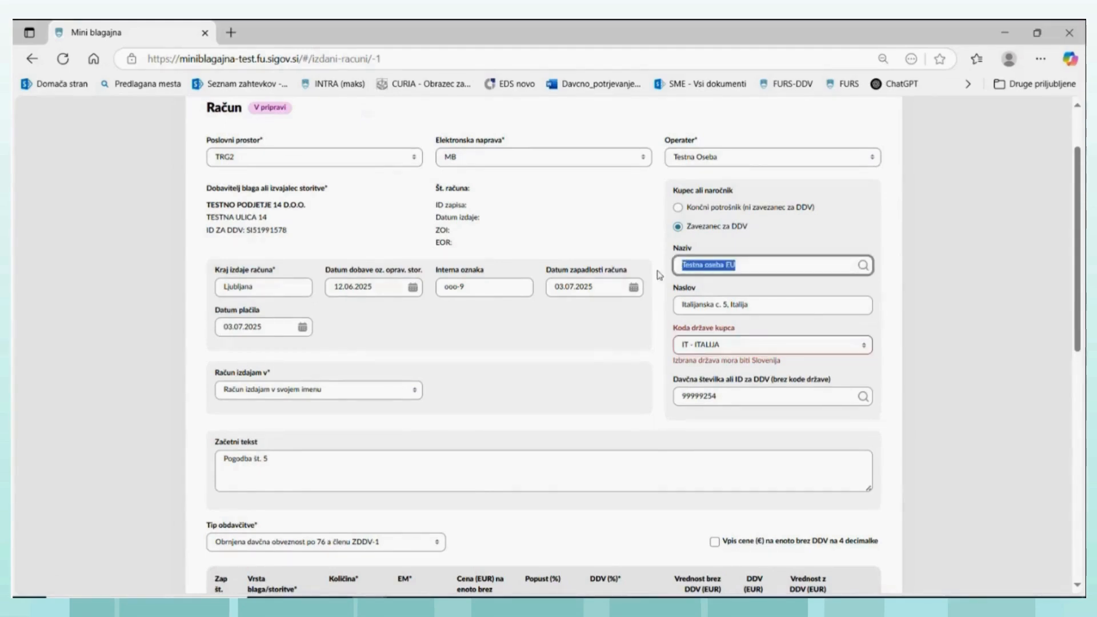
pyautogui.press('BackSpace')
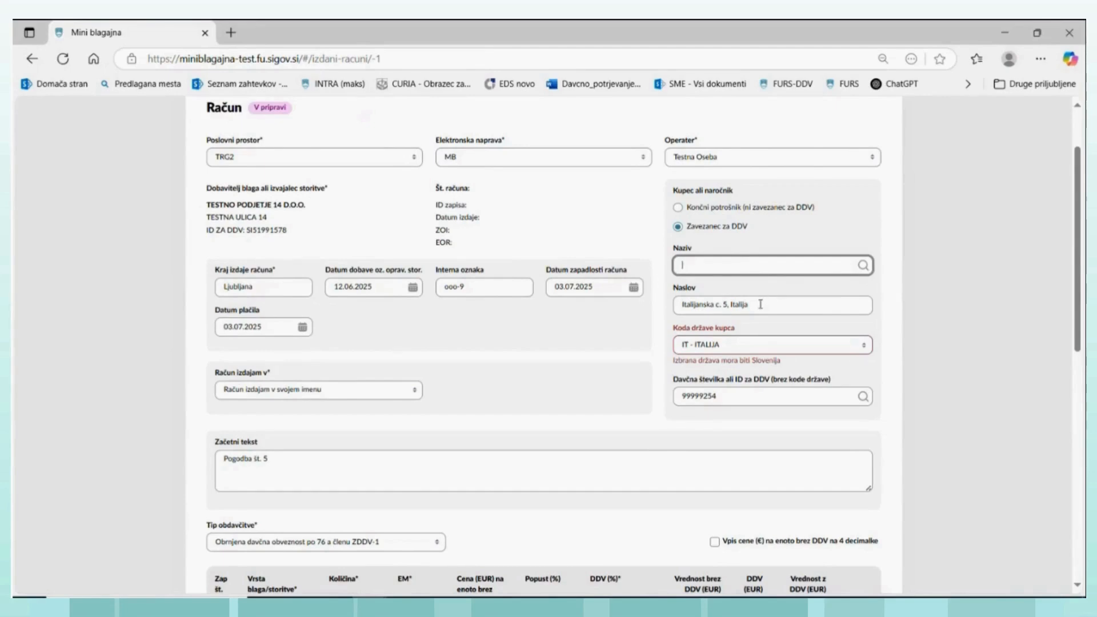
pyautogui.moveTo(771, 304); pyautogui.dragTo(655, 305)
pyautogui.press('BackSpace')
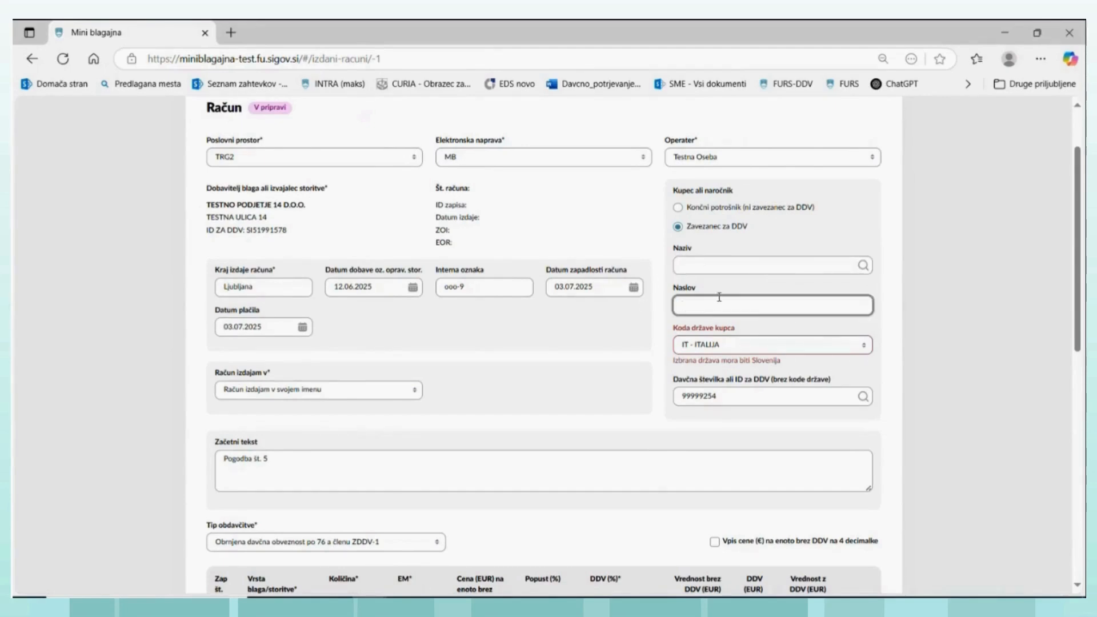
pyautogui.click(751, 345)
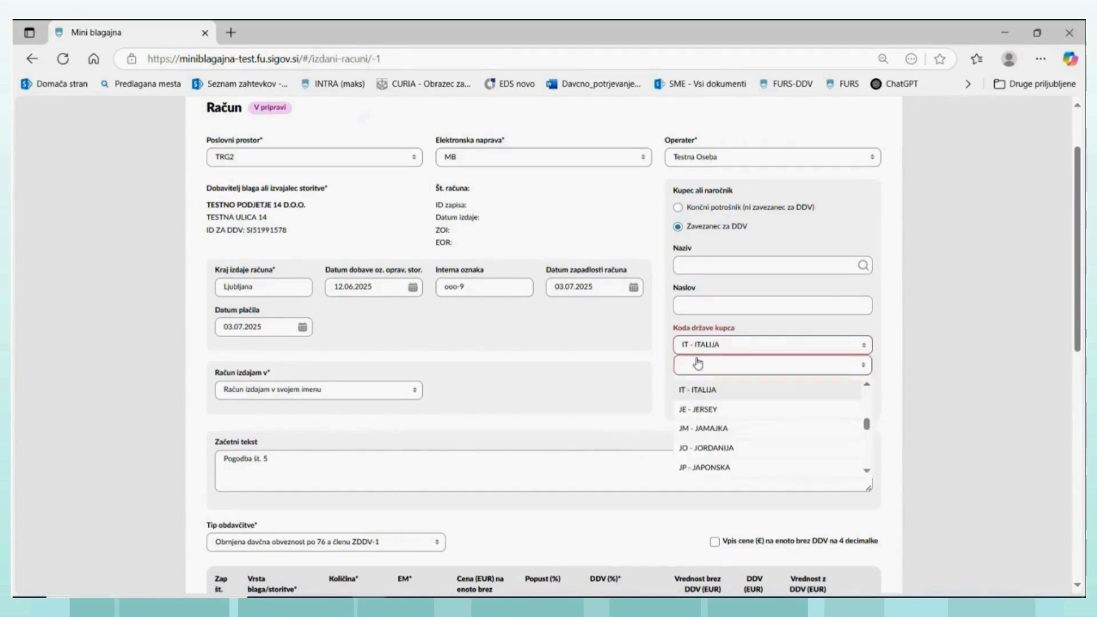
pyautogui.moveTo(868, 427); pyautogui.dragTo(832, 371)
pyautogui.click(826, 377)
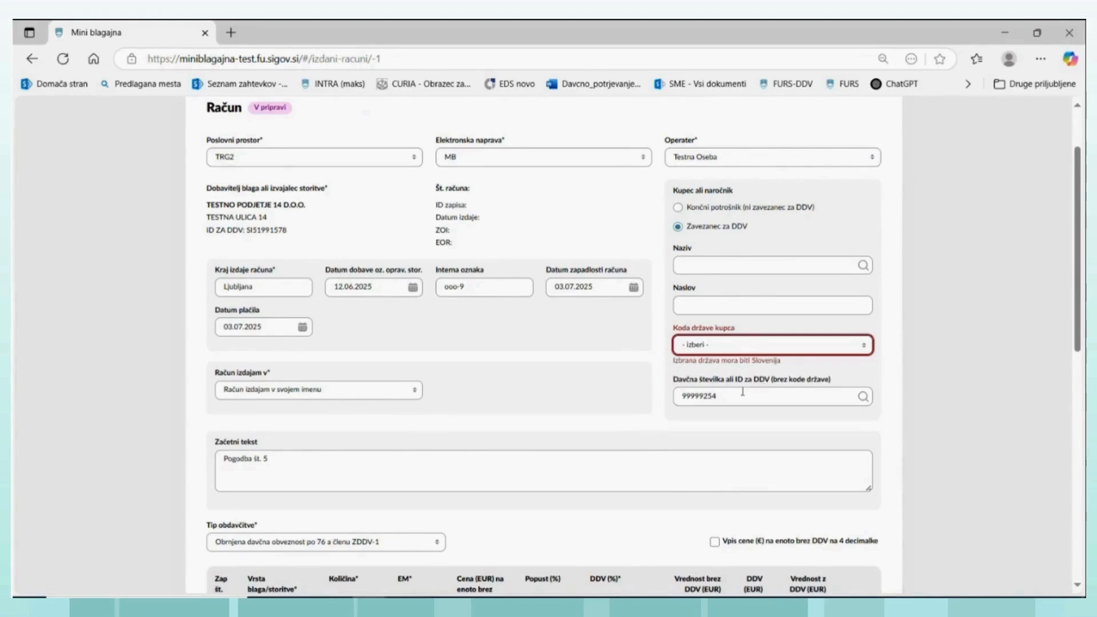
pyautogui.moveTo(742, 391); pyautogui.dragTo(659, 397)
pyautogui.press('BackSpace')
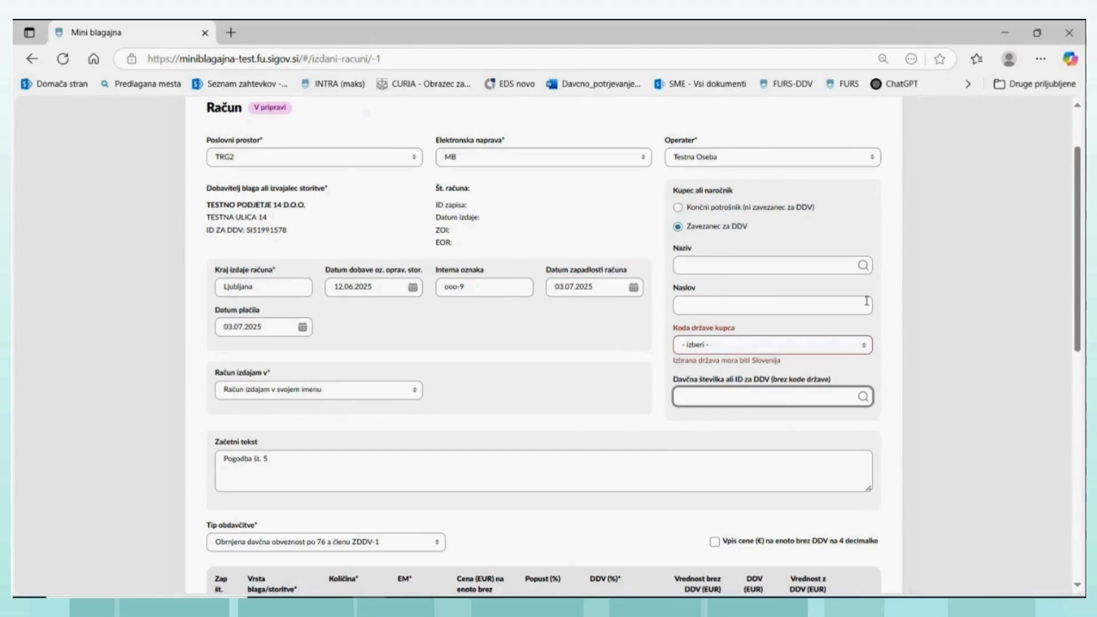
# - Look up the domestic buyer by tax number and select TESTNO PODJETJE 13 D.O.O. as the draft invoice's buyer
pyautogui.click(862, 265)
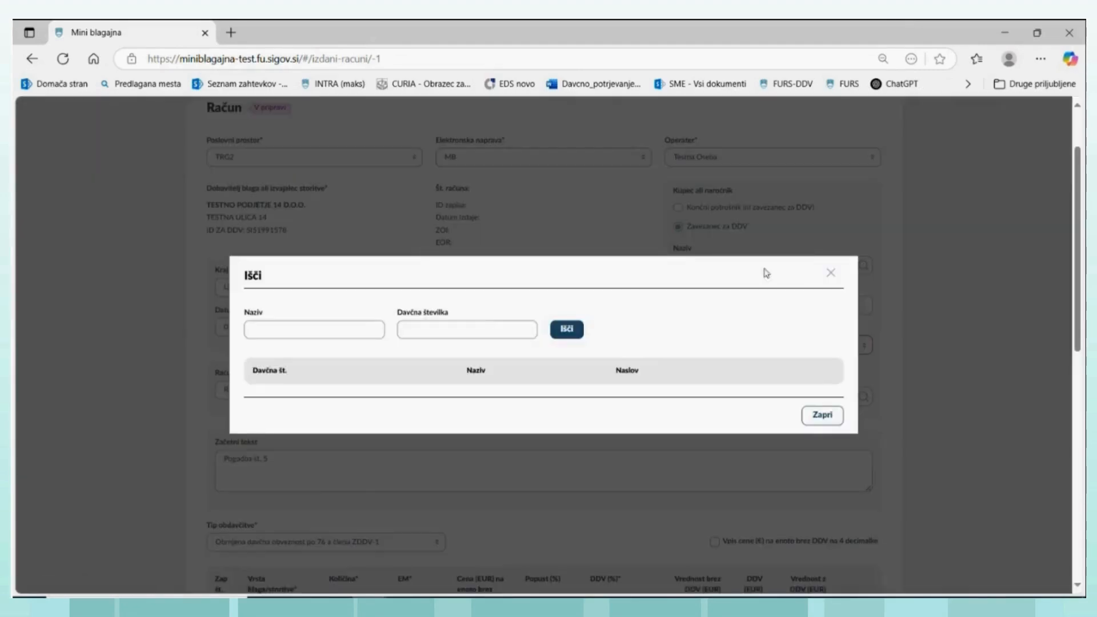
pyautogui.click(411, 329)
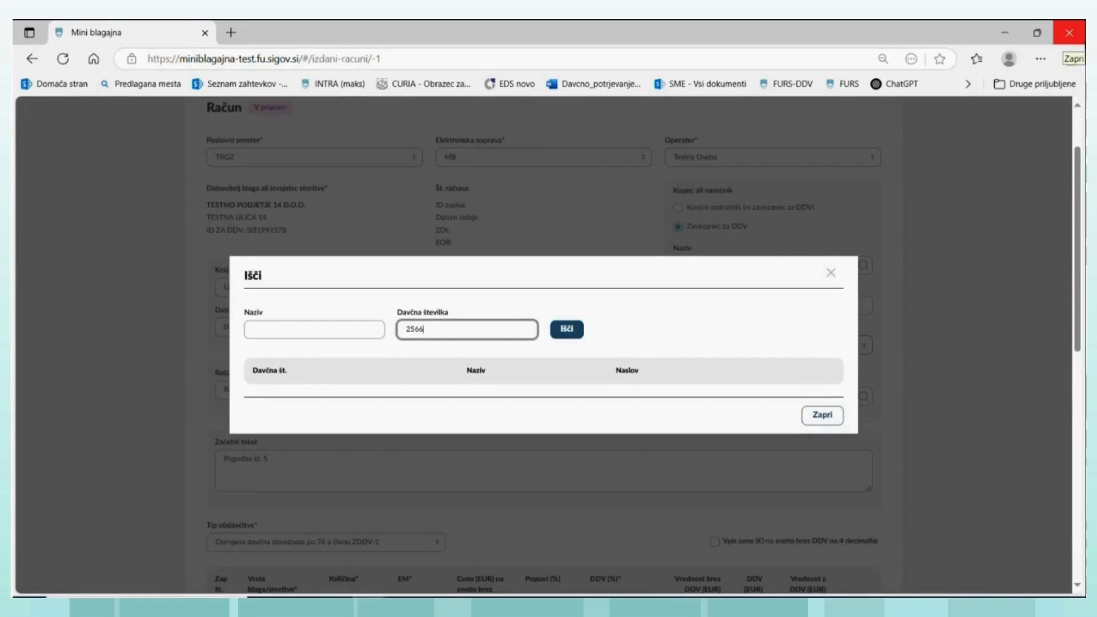
pyautogui.write('25665707')
pyautogui.click(573, 330)
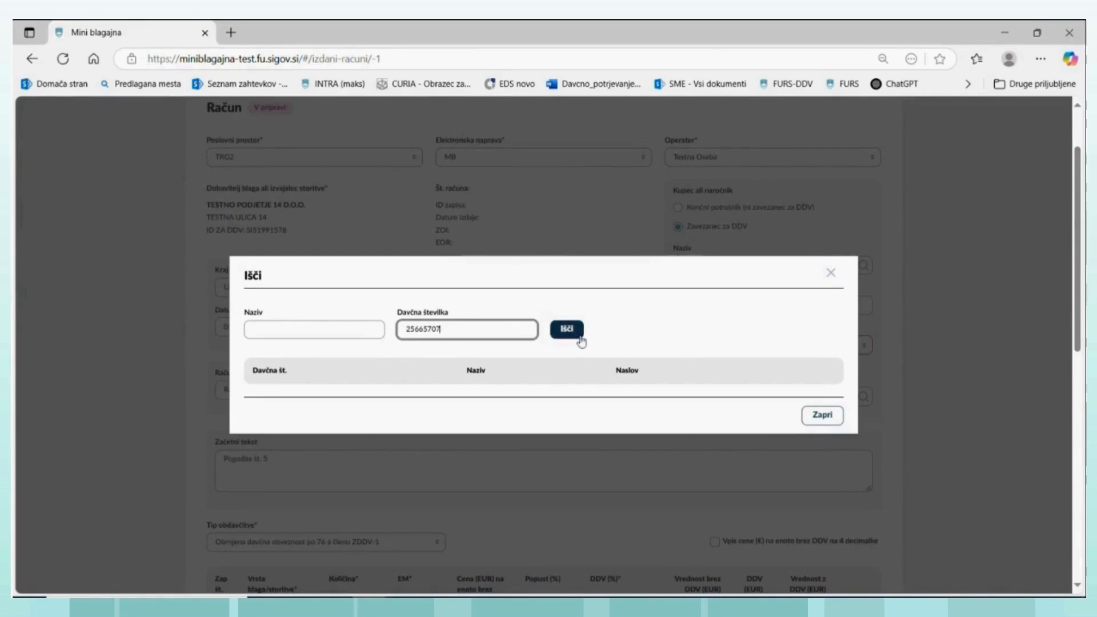
pyautogui.click(784, 384)
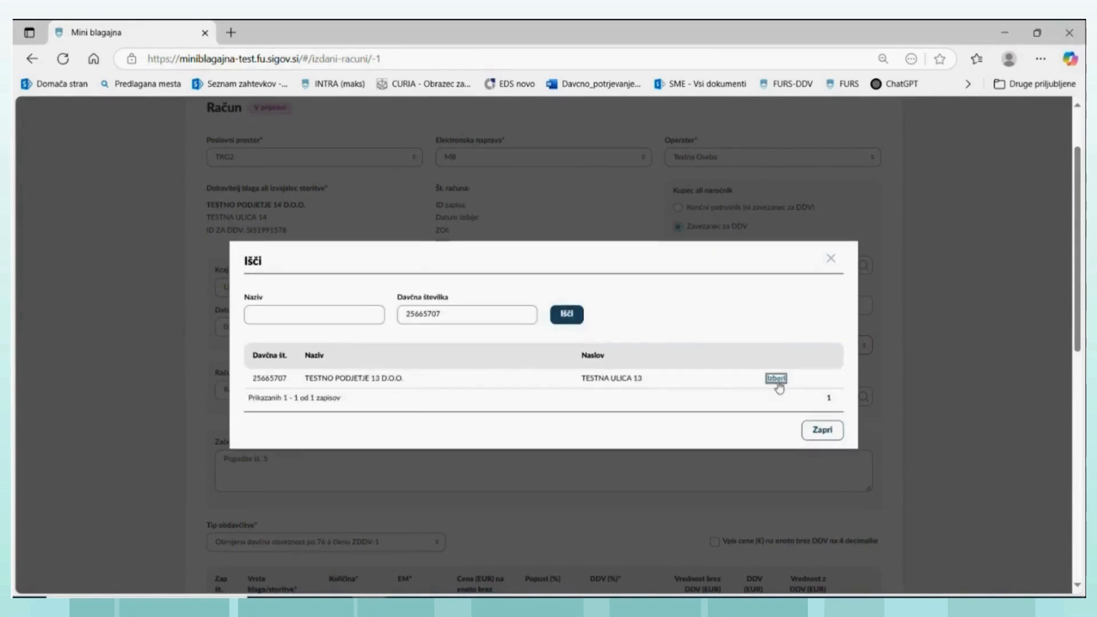
pyautogui.click(820, 432)
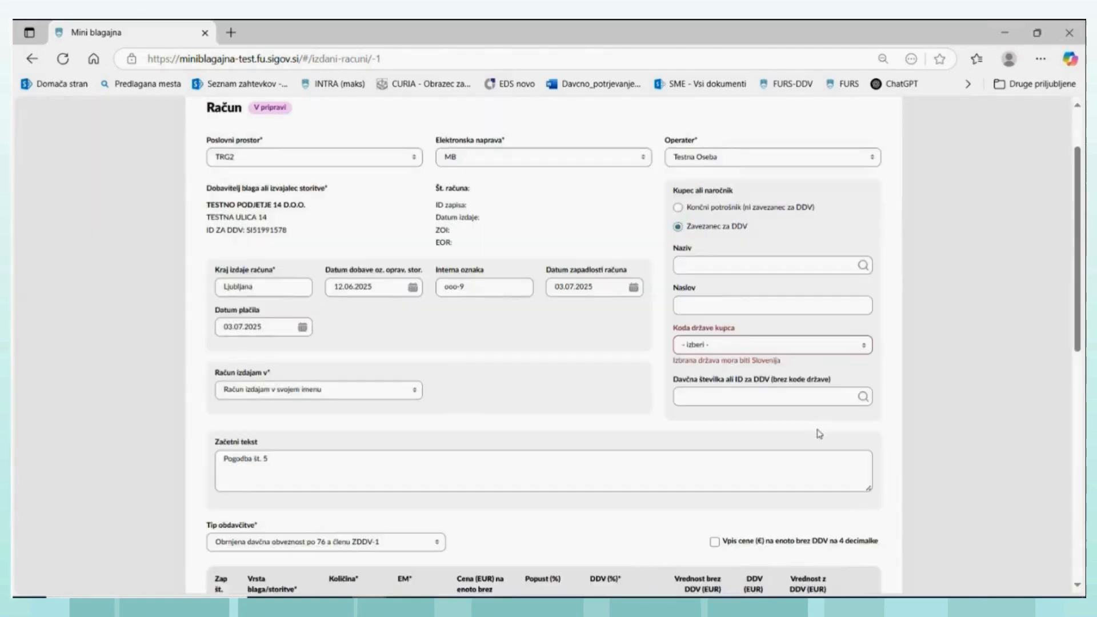
pyautogui.click(862, 267)
pyautogui.click(775, 378)
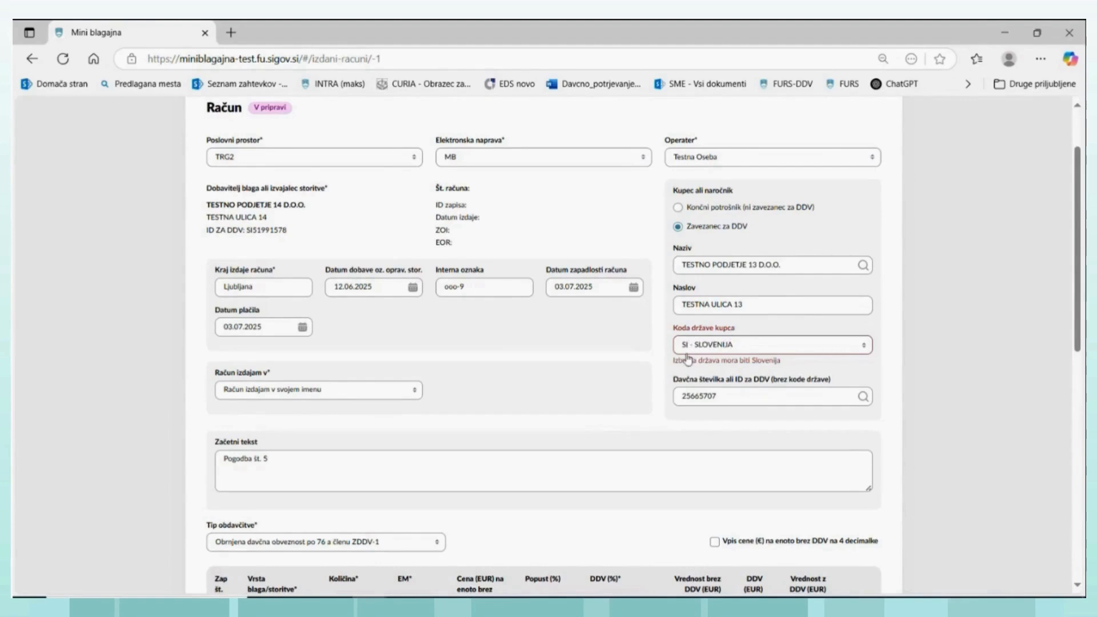
# - Try to save the draft invoice with the domestic buyer and check the buyer data
pyautogui.scroll(-7, 687, 359)
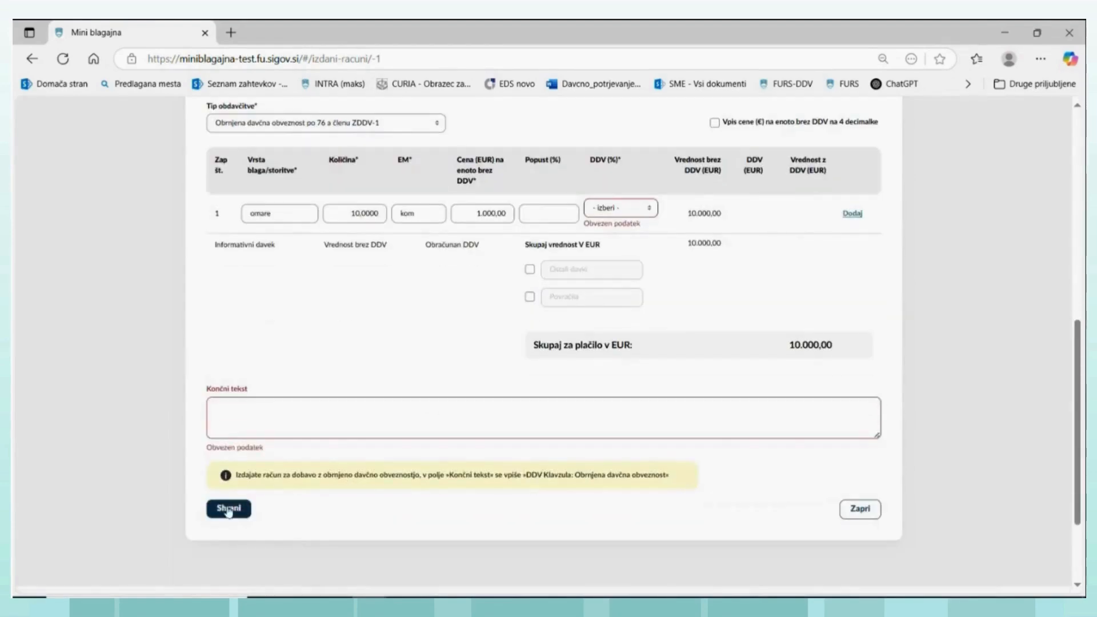
pyautogui.click(228, 509)
pyautogui.scroll(5, 756, 306)
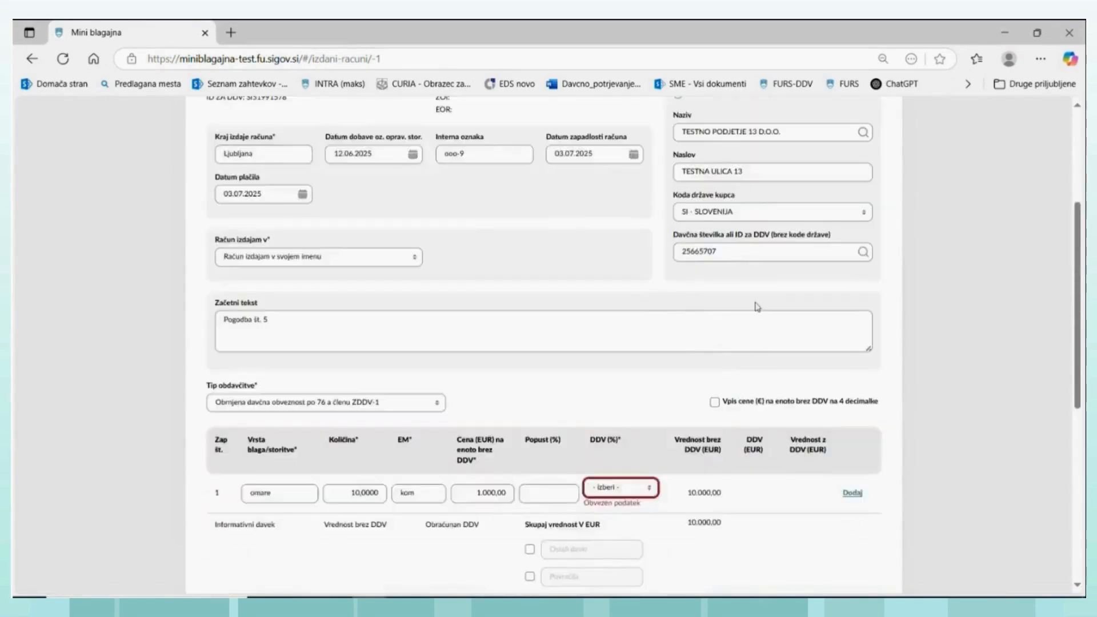
pyautogui.scroll(1, 759, 283)
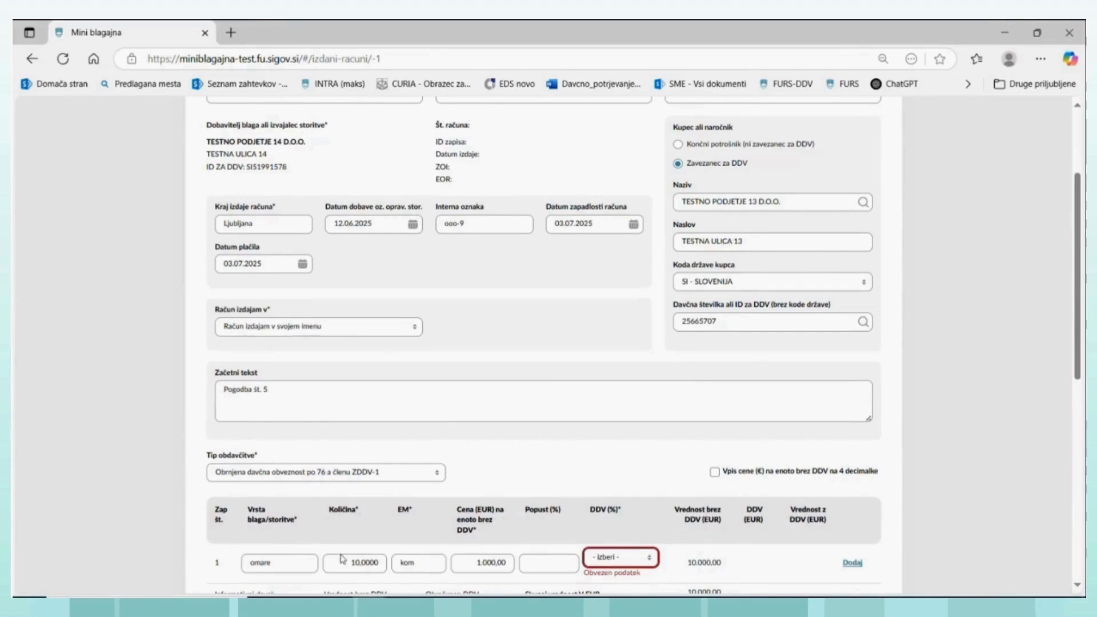
# - Change the invoice line's description to "gradbena dela" and set its VAT rate to 22%
pyautogui.doubleClick(296, 565)
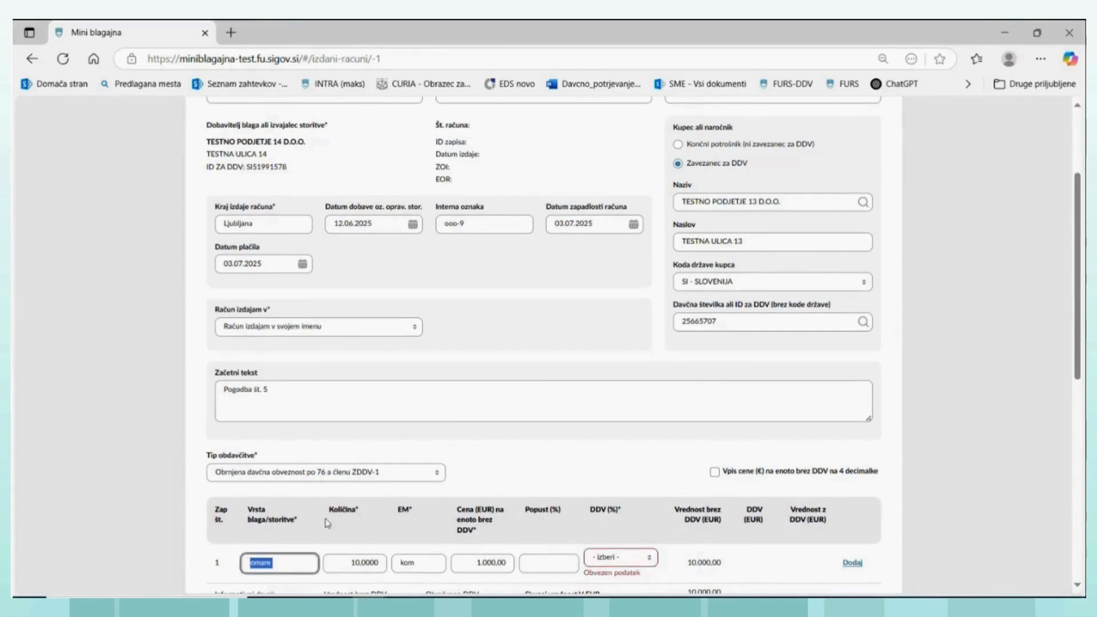
pyautogui.write('gradbena dela')
pyautogui.scroll(-1, 383, 519)
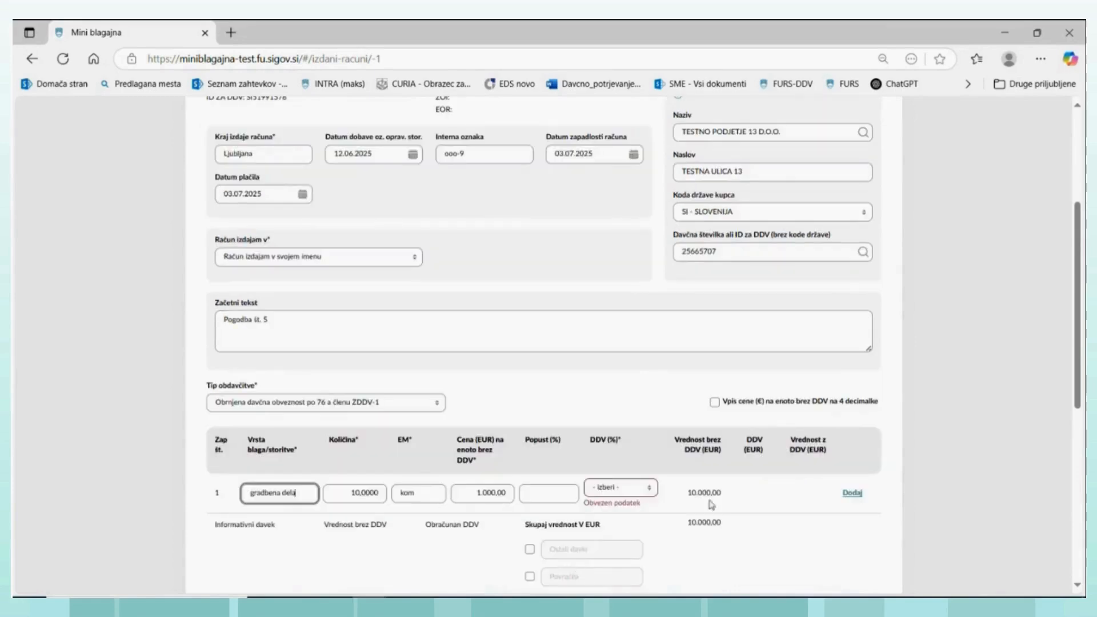
pyautogui.click(649, 493)
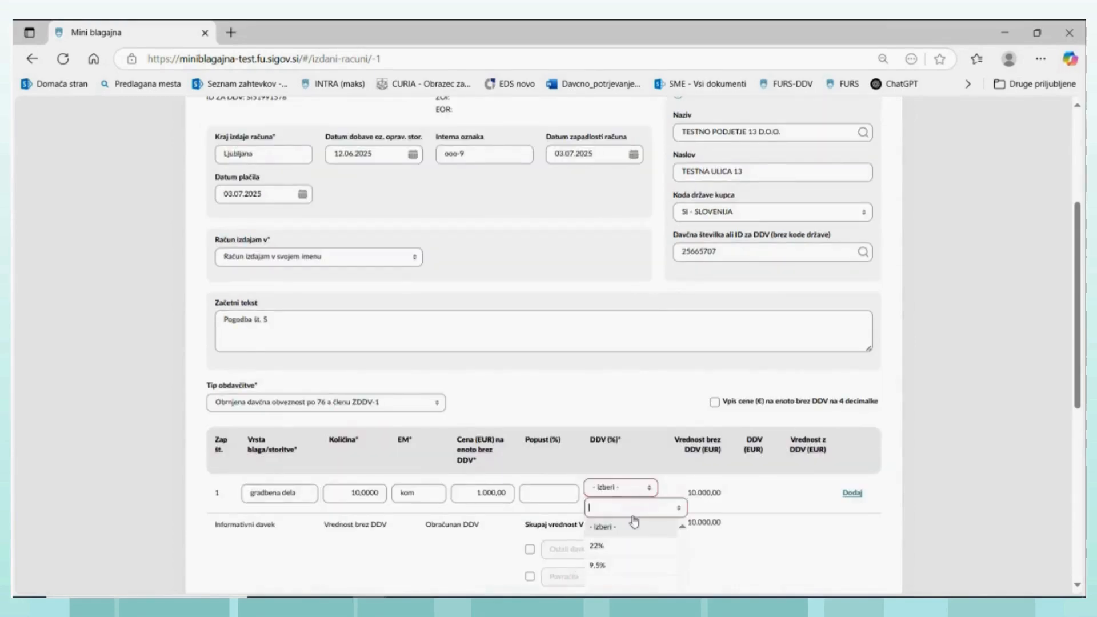
pyautogui.scroll(-1, 629, 524)
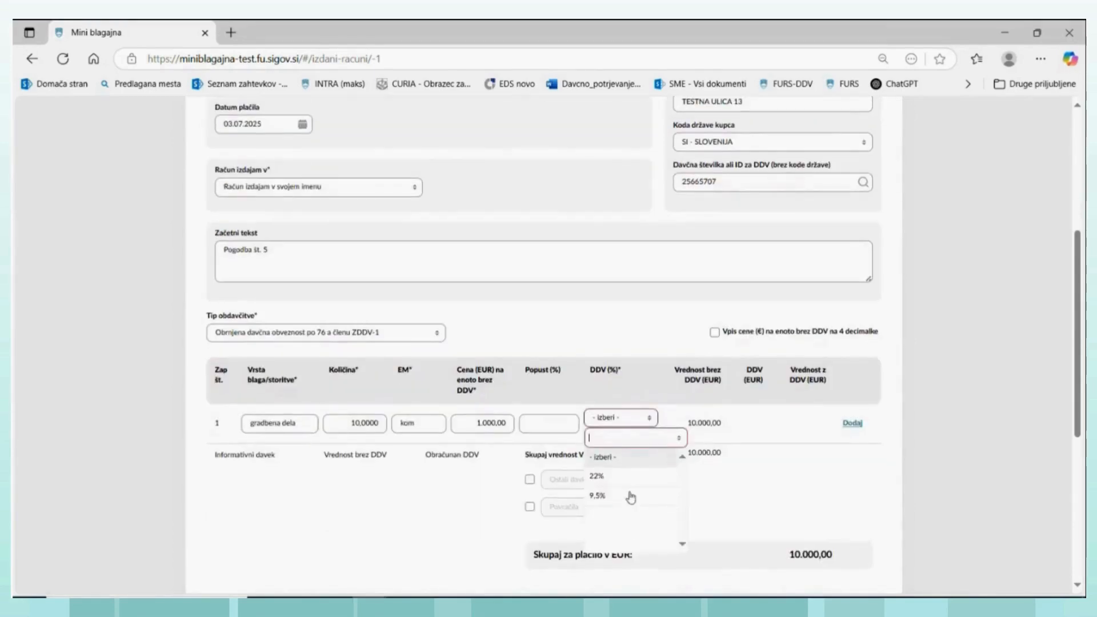
pyautogui.click(597, 476)
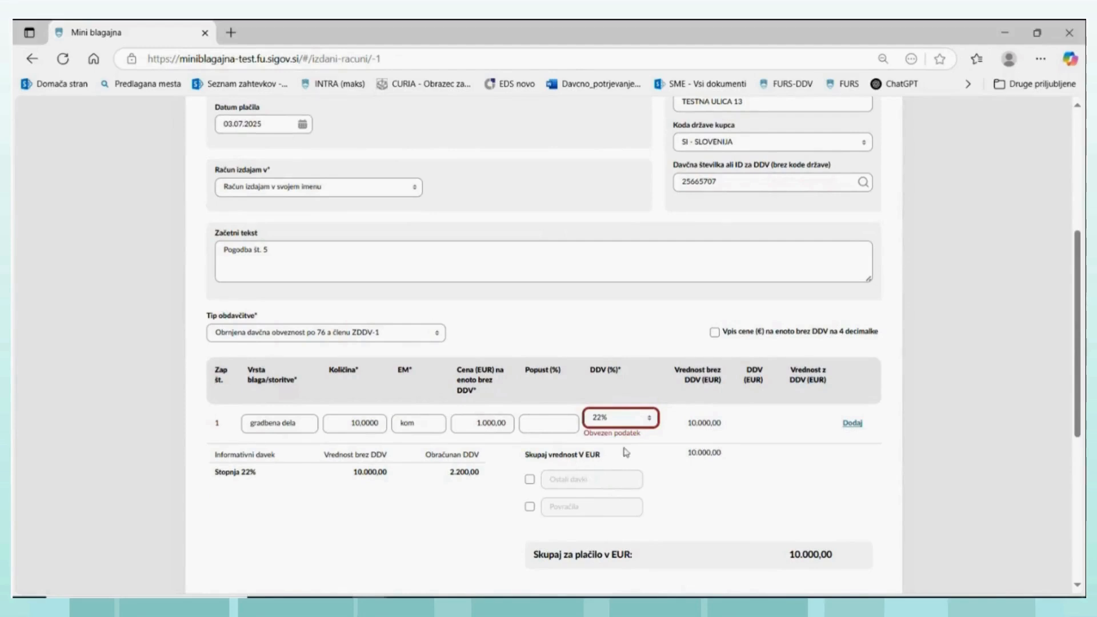
# - Enter "Obrnjena davčna obveznost po 76.a členu ZDDV-1" as the closing text and save the draft invoice
pyautogui.scroll(-3, 543, 454)
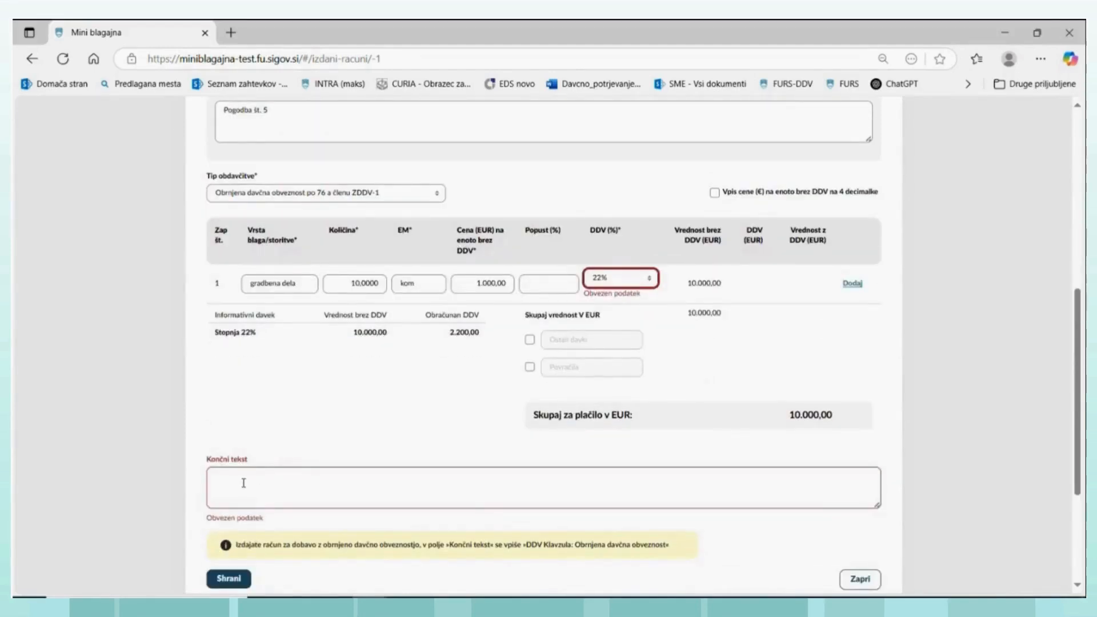
pyautogui.click(262, 490)
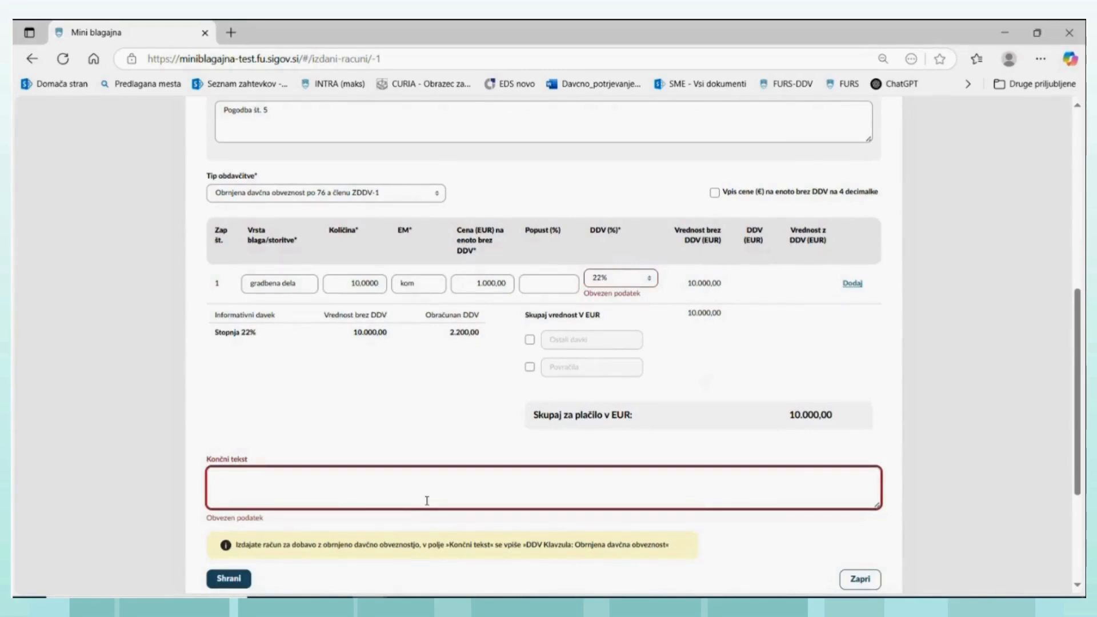
pyautogui.write('Obrnjena davčna obveznost')
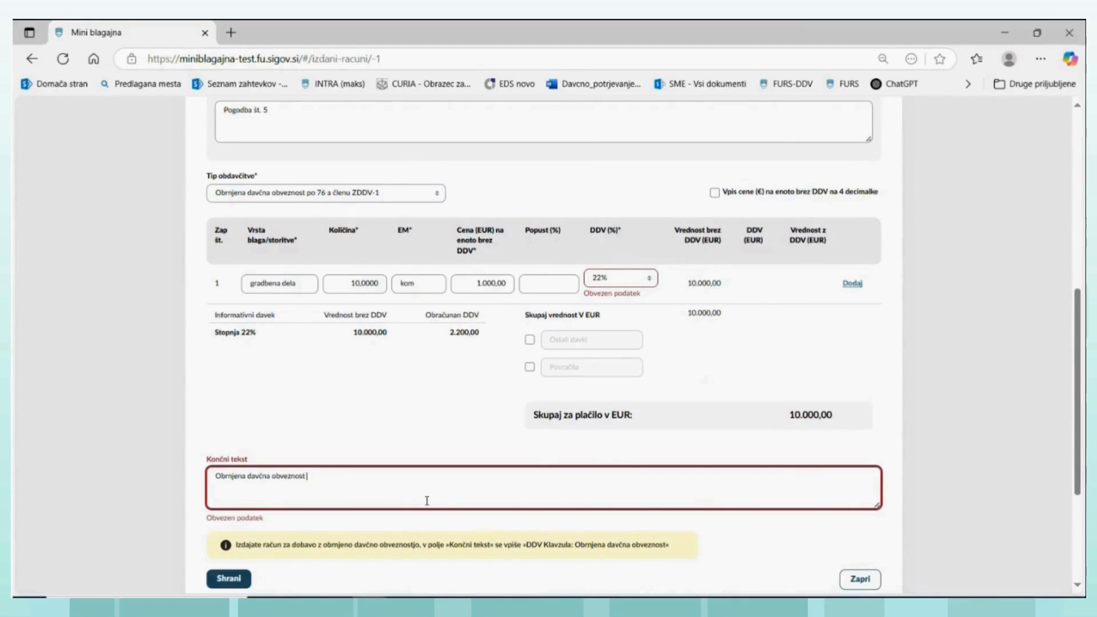
pyautogui.write('po 76.a členu ZDDV-1')
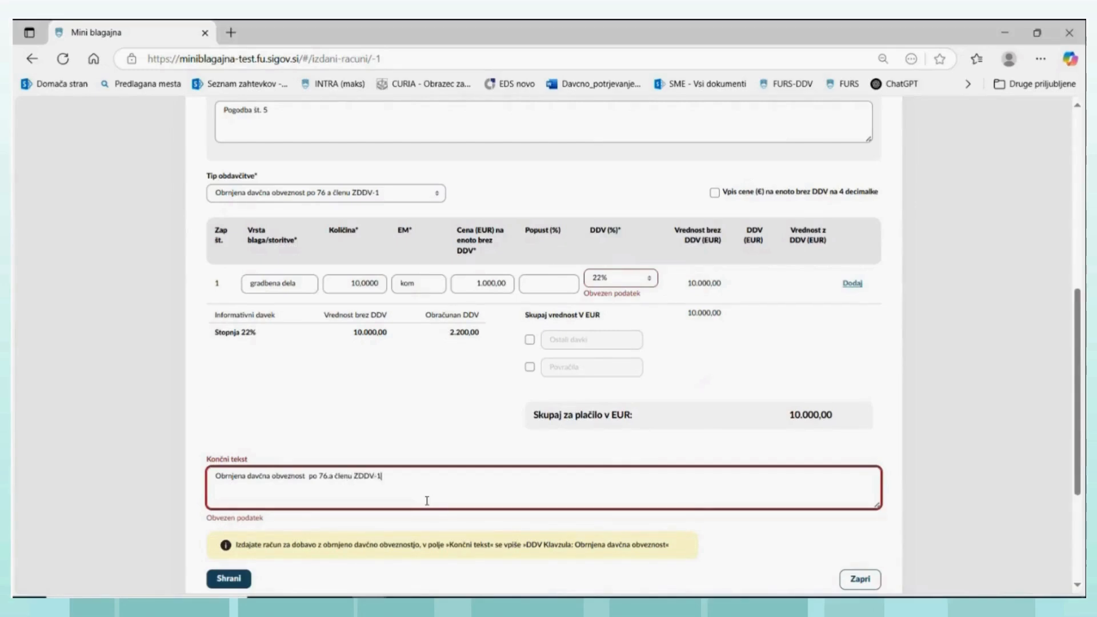
pyautogui.click(235, 578)
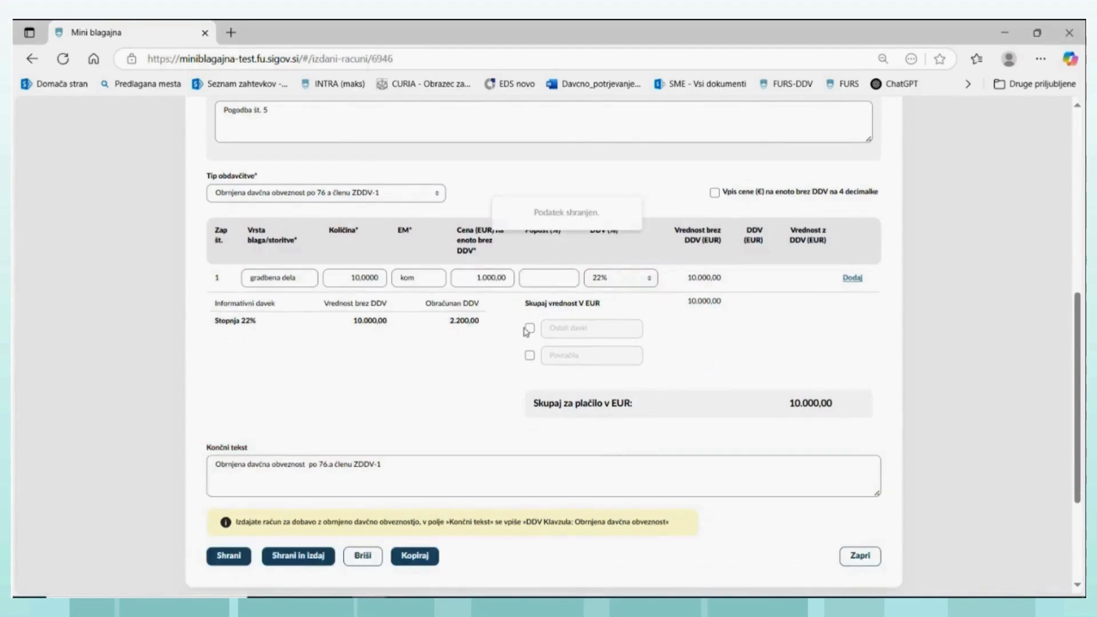
# - Review the saved draft's item line and closing text, and issue the invoice
pyautogui.scroll(1, 299, 285)
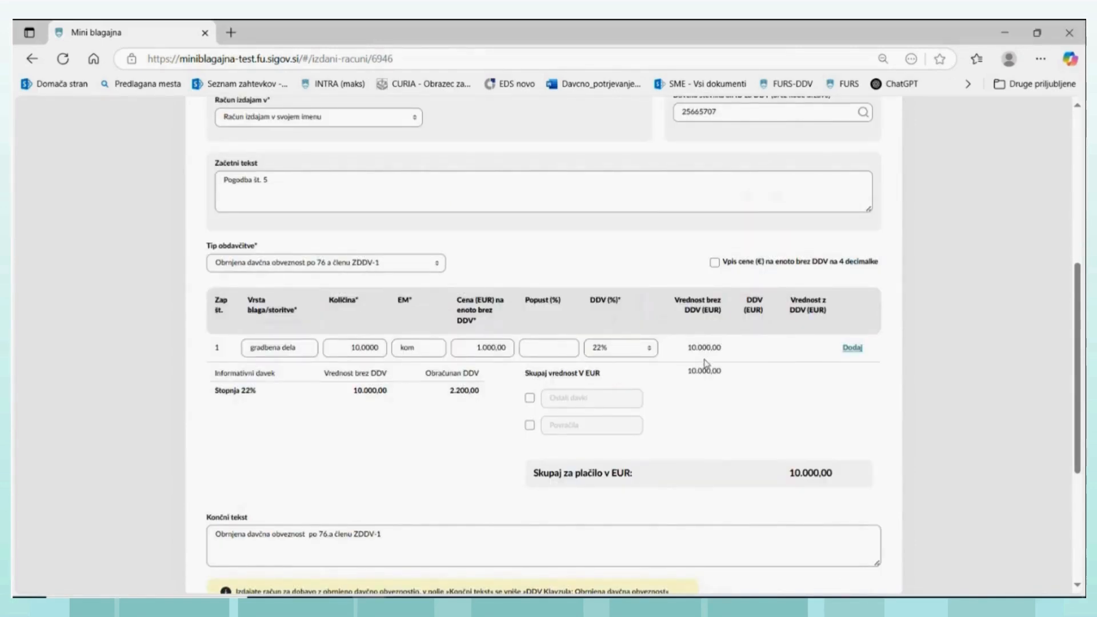
pyautogui.scroll(-1, 455, 394)
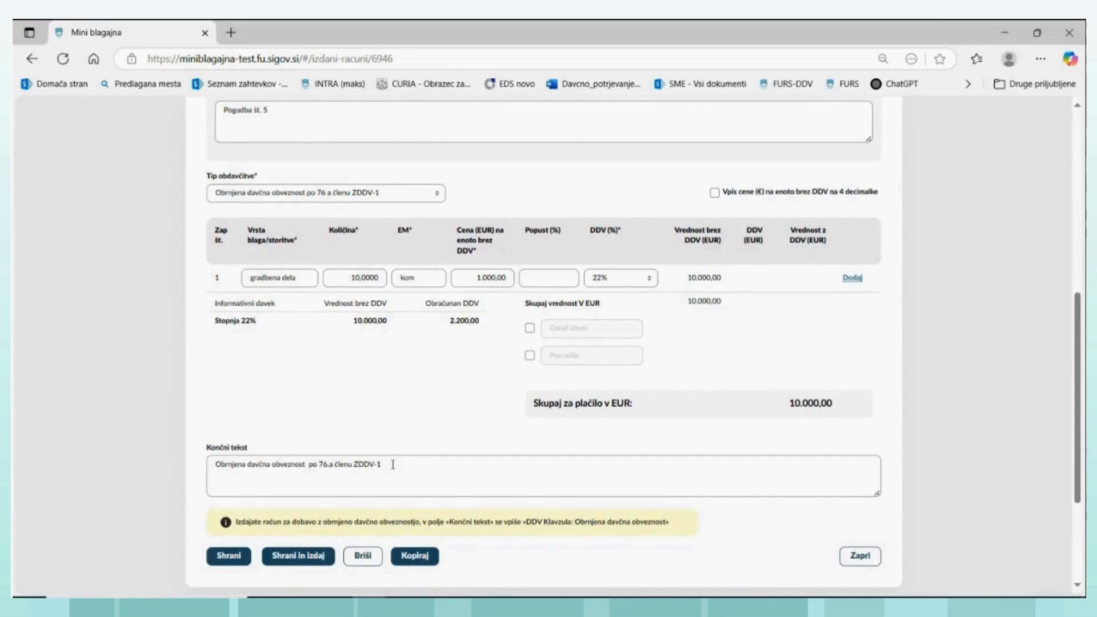
pyautogui.click(309, 556)
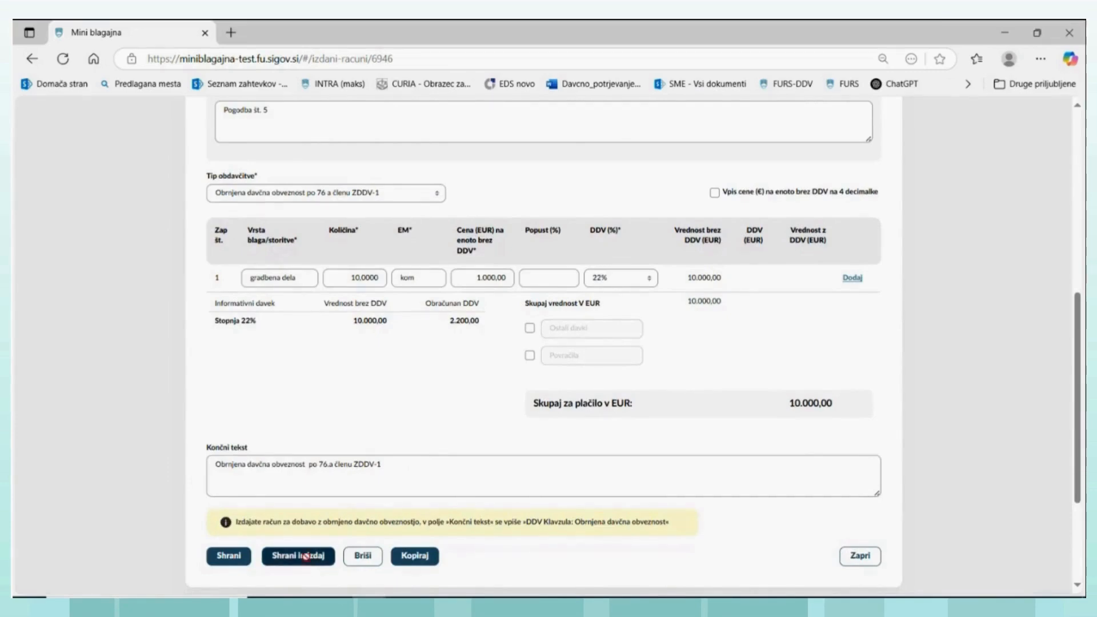
# - Generate the issued invoice's PDF and open Racun-TRG2-MB-17.pdf to examine the buyer, VAT figures and reverse-charge clause
pyautogui.scroll(6, 670, 252)
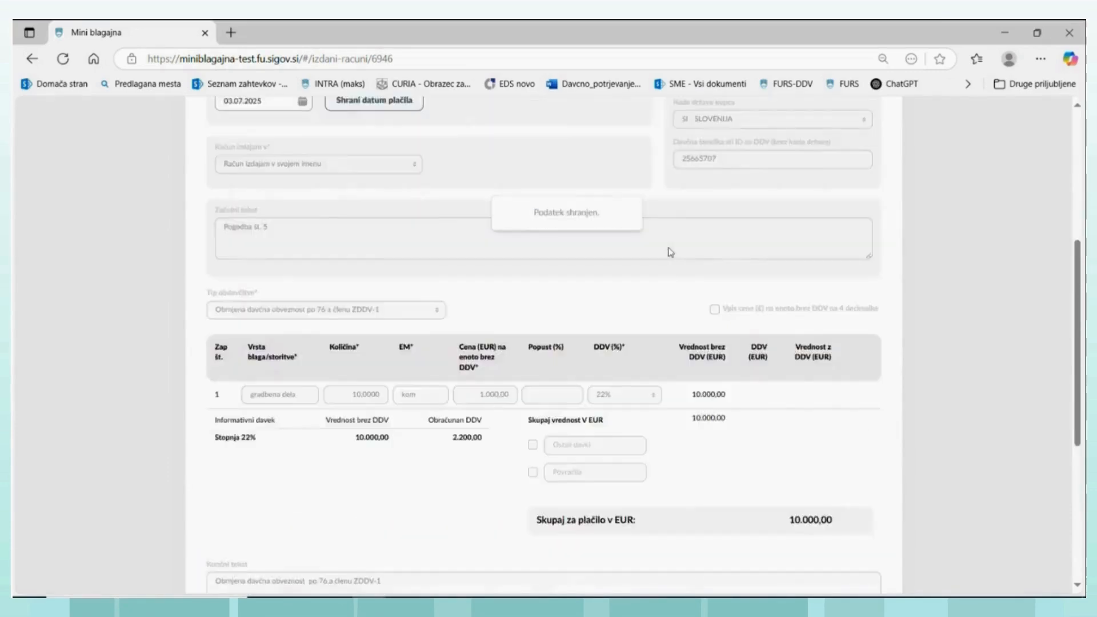
pyautogui.scroll(-10, 644, 285)
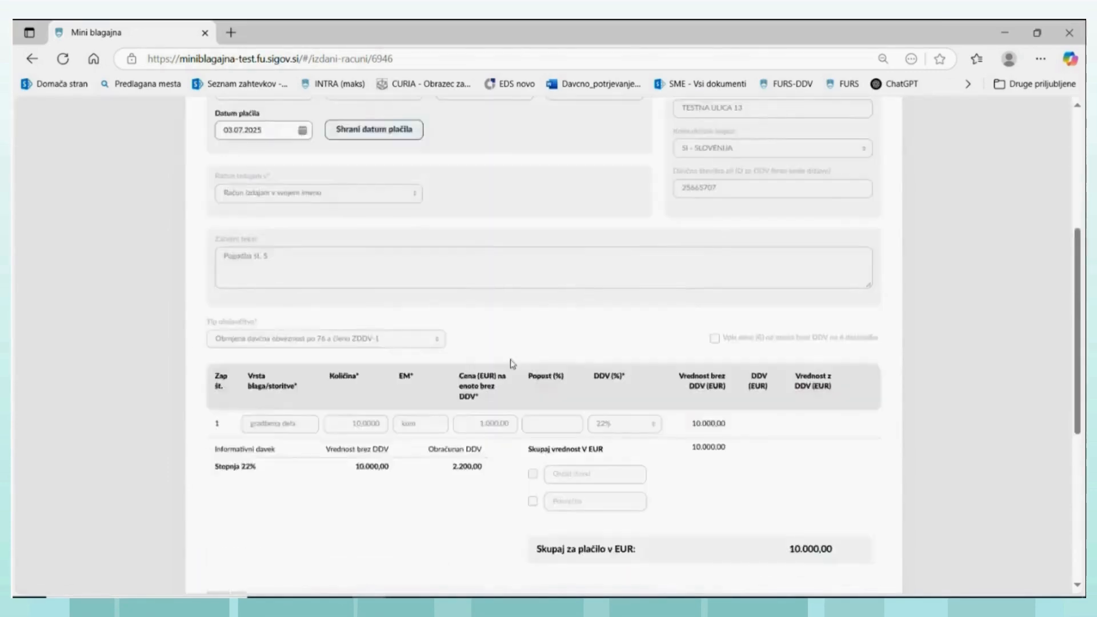
pyautogui.click(479, 390)
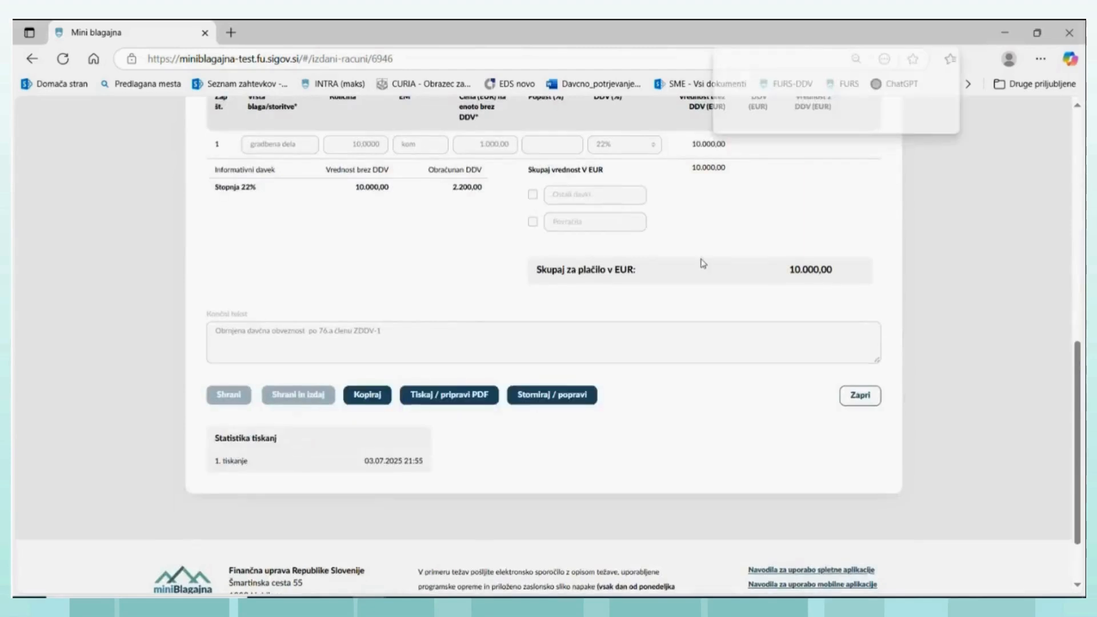
pyautogui.scroll(5, 701, 262)
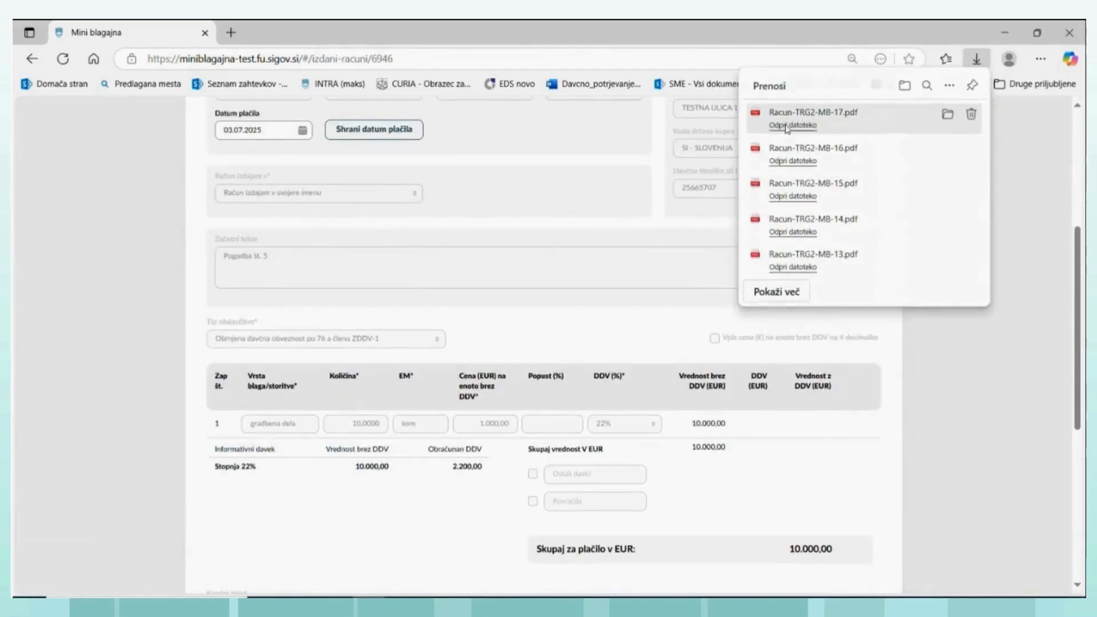
pyautogui.click(786, 127)
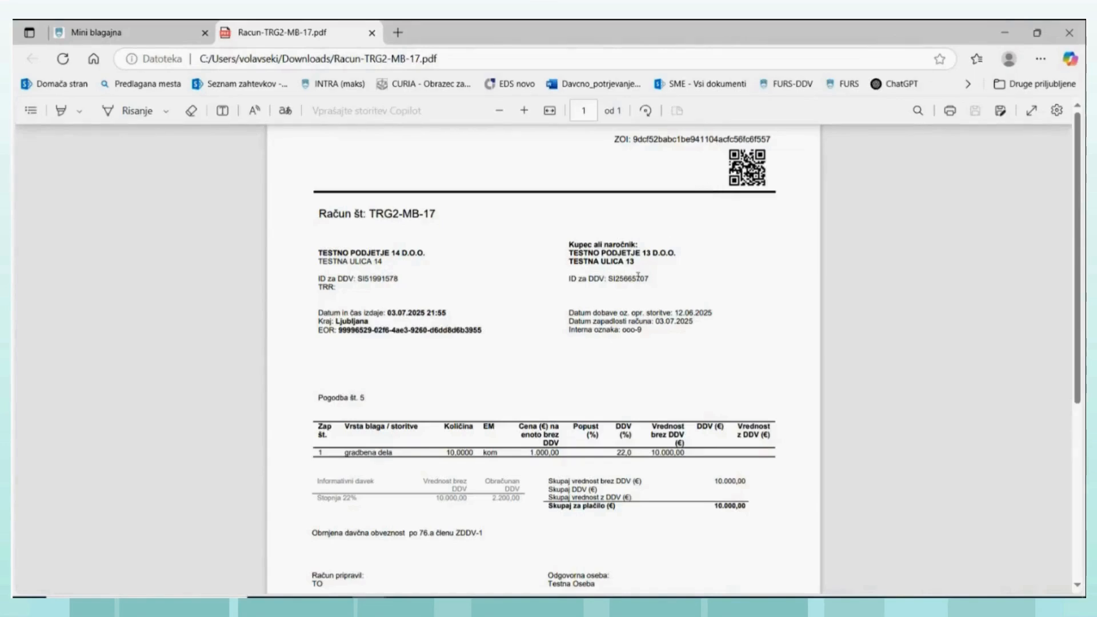
pyautogui.scroll(-2, 669, 285)
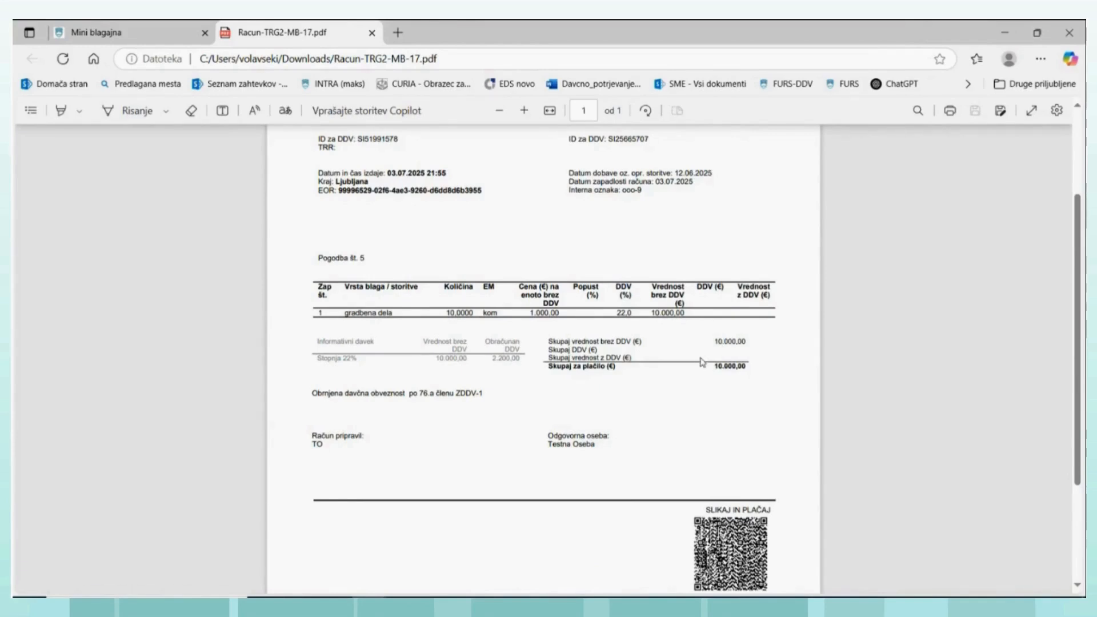
pyautogui.scroll(2, 702, 359)
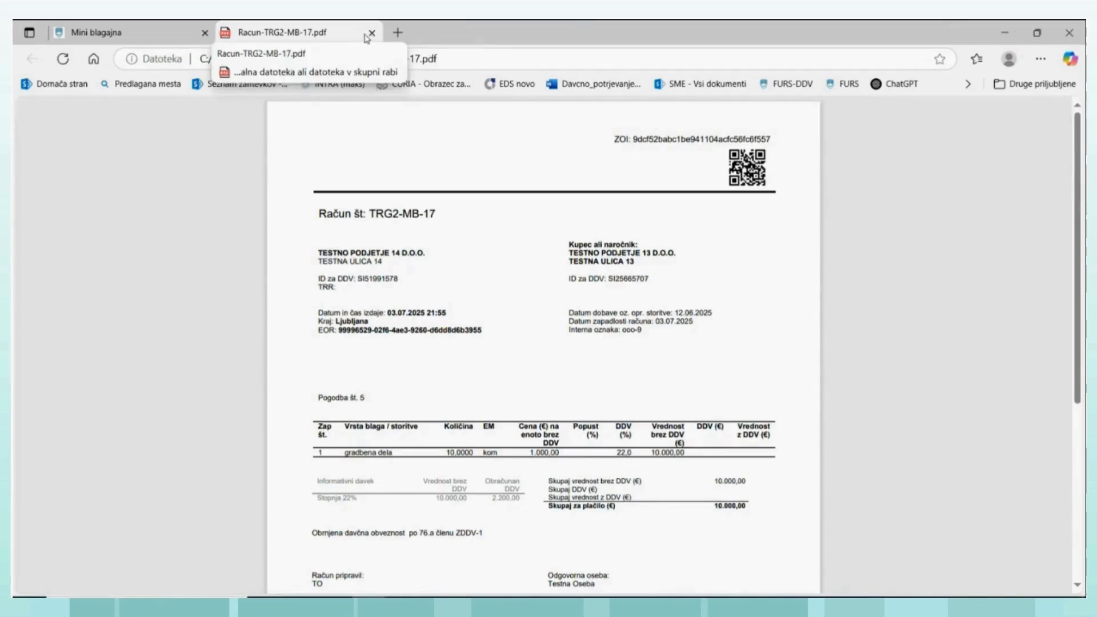
# - Close the invoice PDF and open the VAT record of issued invoices (Izdani računi)
pyautogui.click(372, 32)
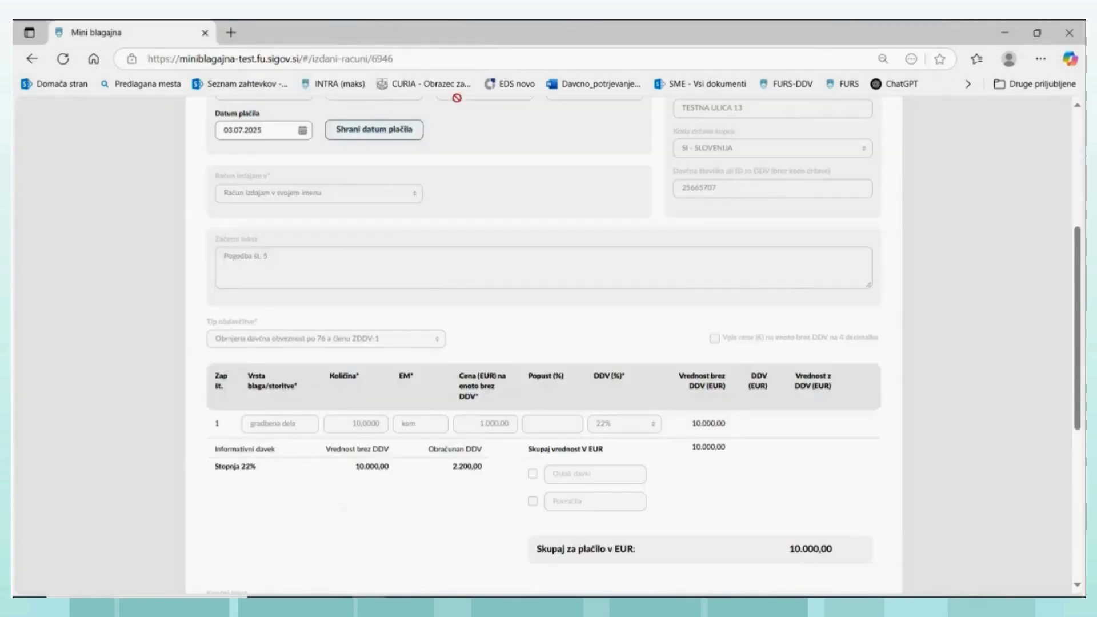
pyautogui.scroll(5, 449, 117)
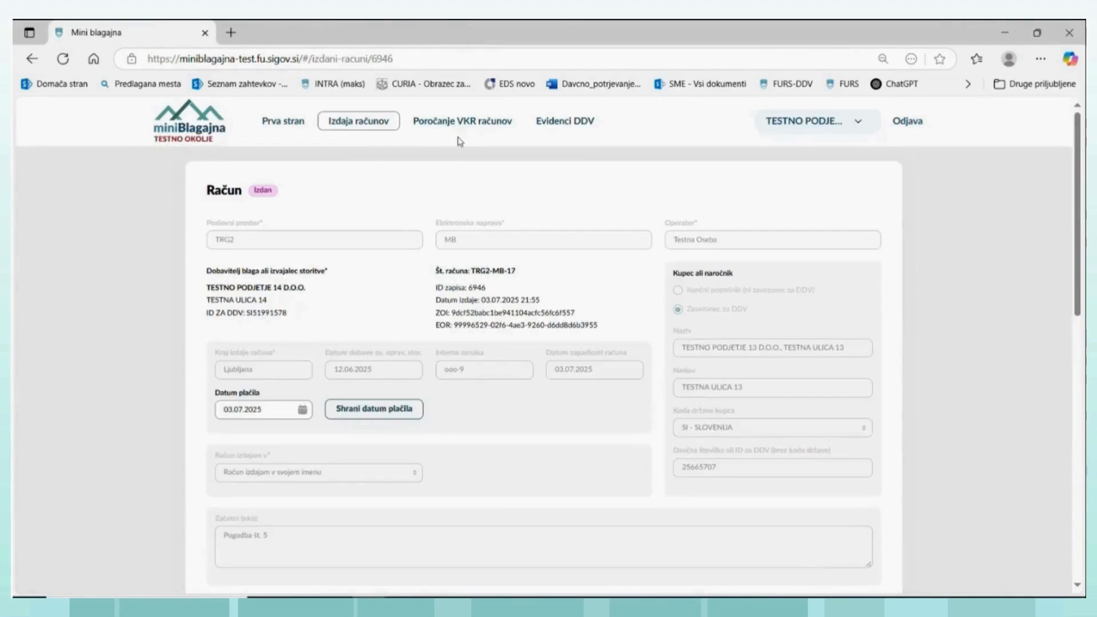
pyautogui.click(563, 122)
pyautogui.click(216, 177)
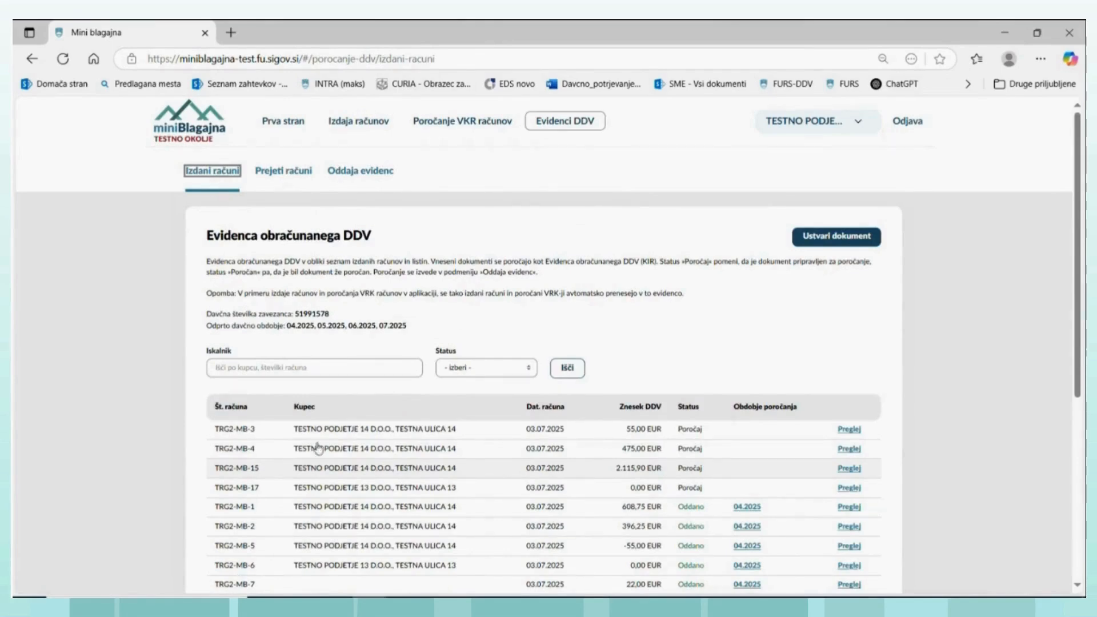
# - Open the VAT record entry for invoice TRG2-MB-17 and examine its document, buyer and reverse-charge supply fields
pyautogui.click(848, 488)
pyautogui.scroll(-3, 546, 418)
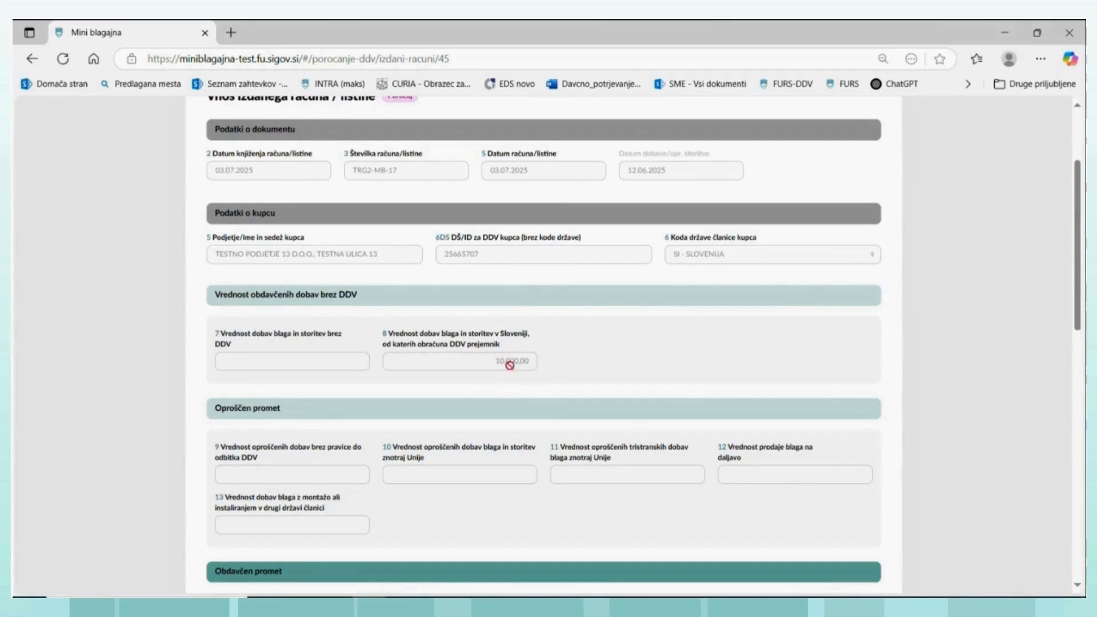
pyautogui.scroll(-3, 672, 399)
pyautogui.scroll(-2, 672, 399)
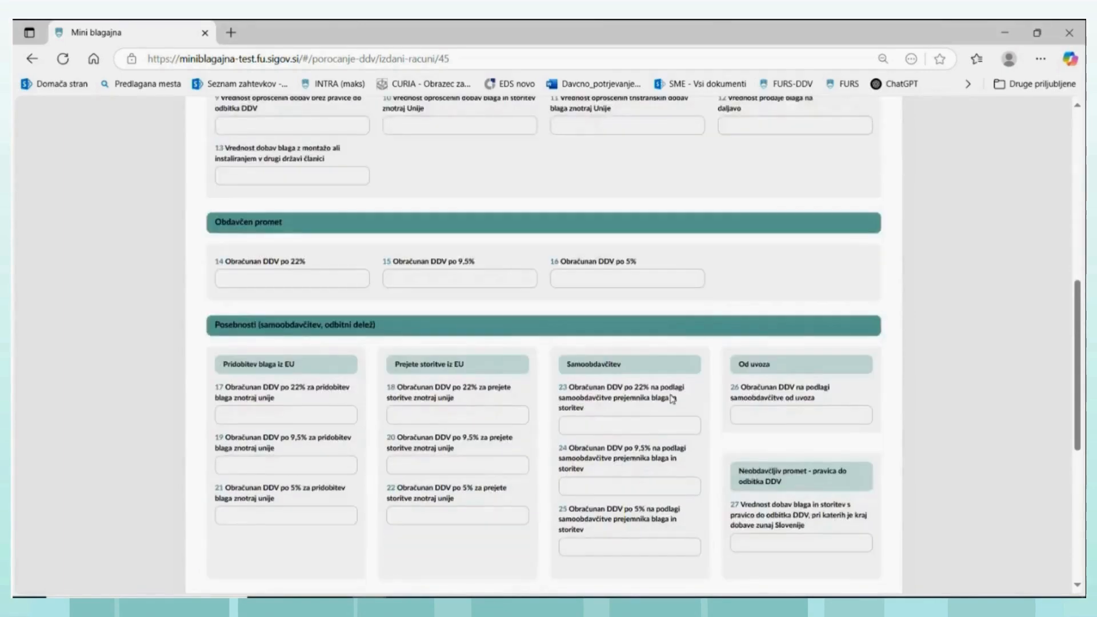
pyautogui.scroll(4, 666, 394)
pyautogui.scroll(3, 657, 388)
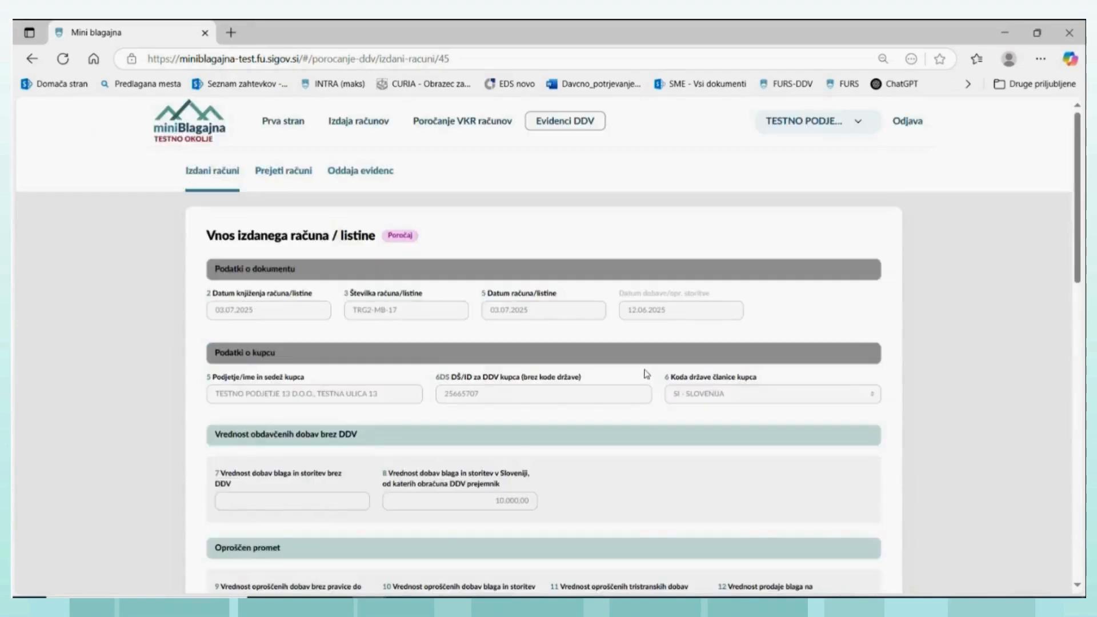
# - Return to the list of invoices, open invoice TRG2-MB-17 and copy it into a new draft
pyautogui.click(357, 122)
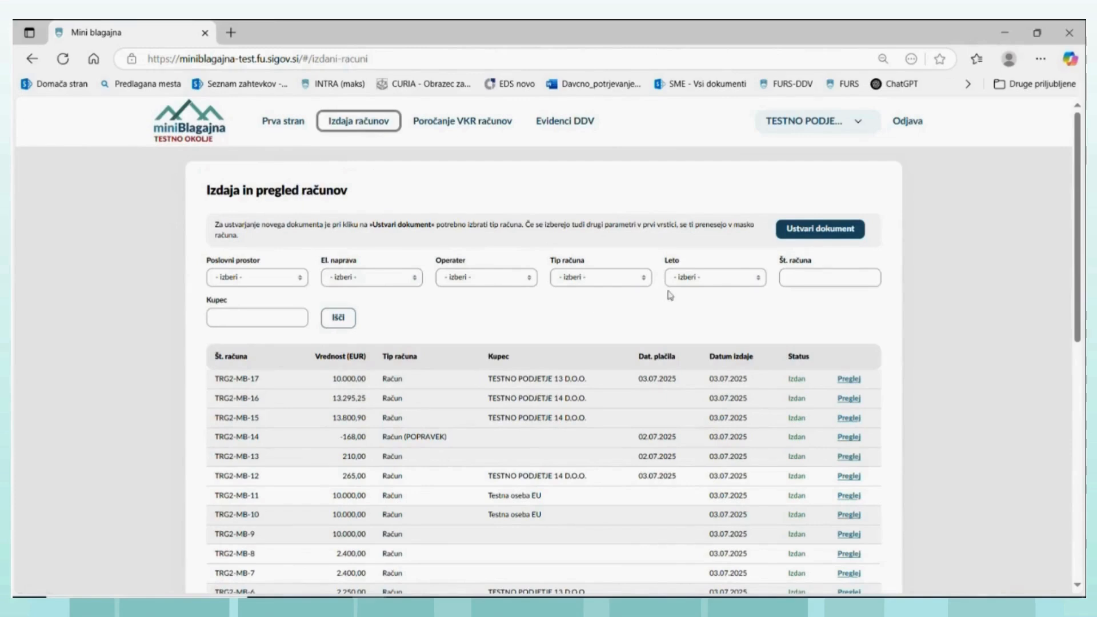
pyautogui.click(850, 381)
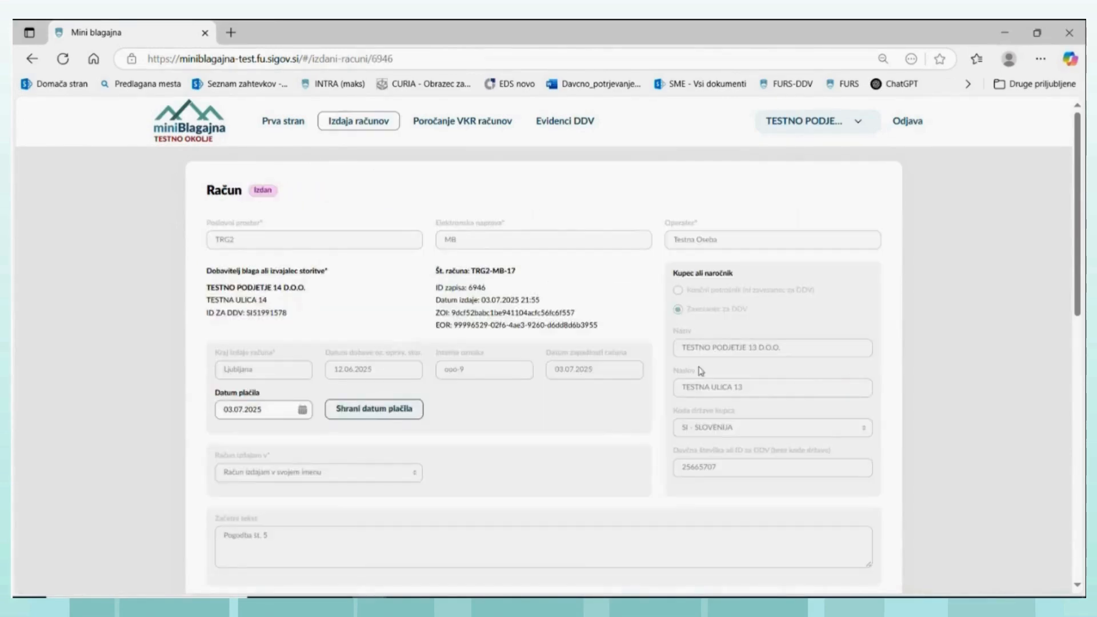
pyautogui.scroll(-1, 562, 382)
pyautogui.scroll(-7, 561, 383)
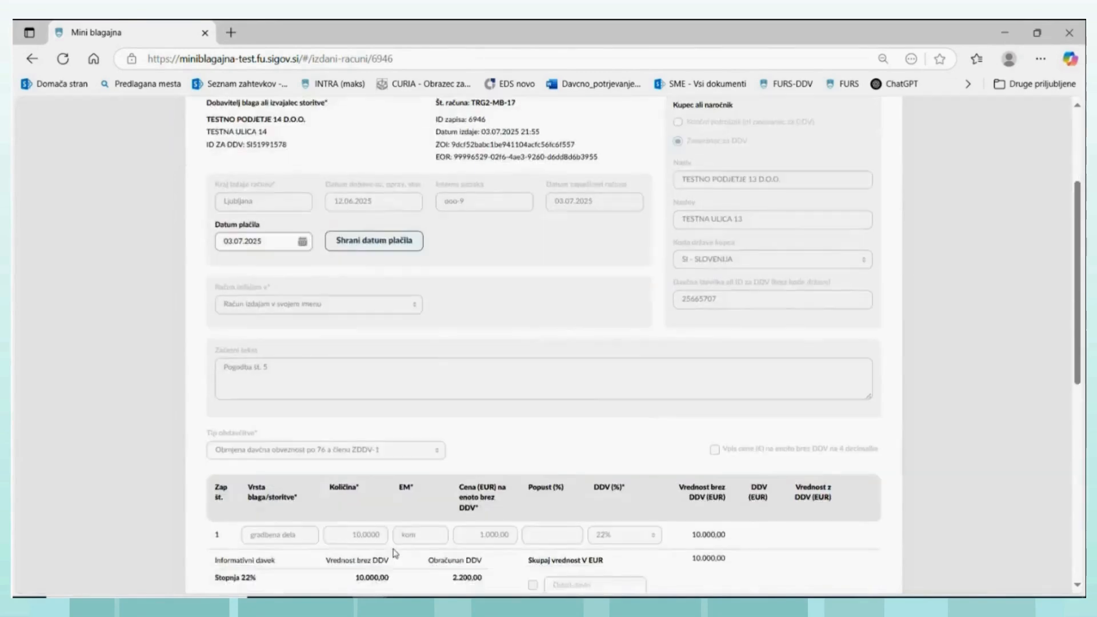
pyautogui.click(367, 534)
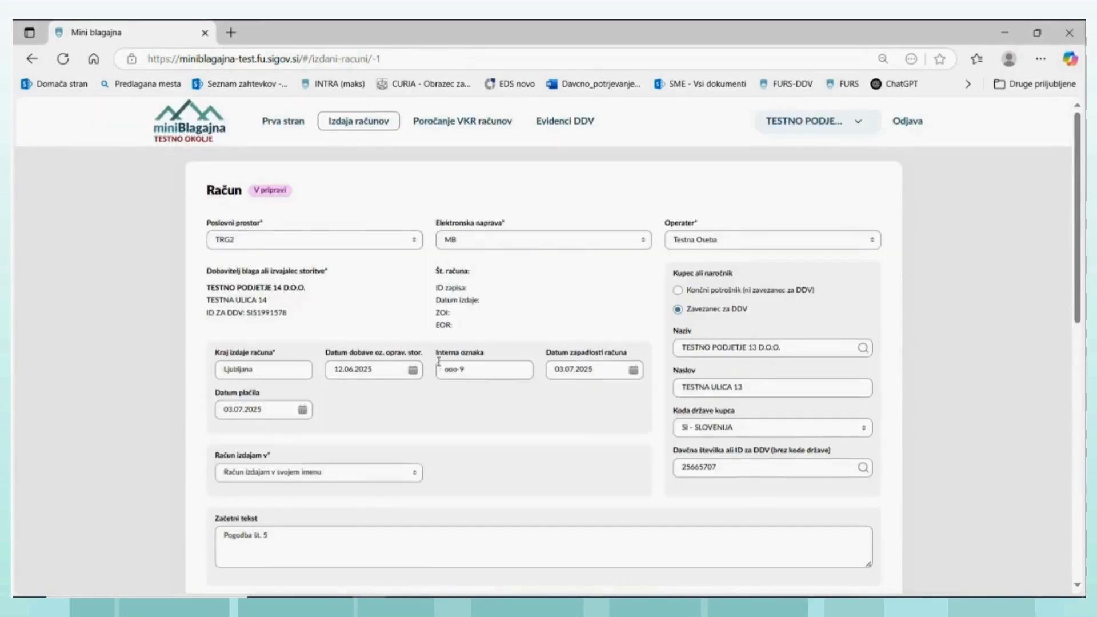
# - Set the draft invoice's taxation type to "Posebne ureditve"
pyautogui.scroll(-5, 514, 365)
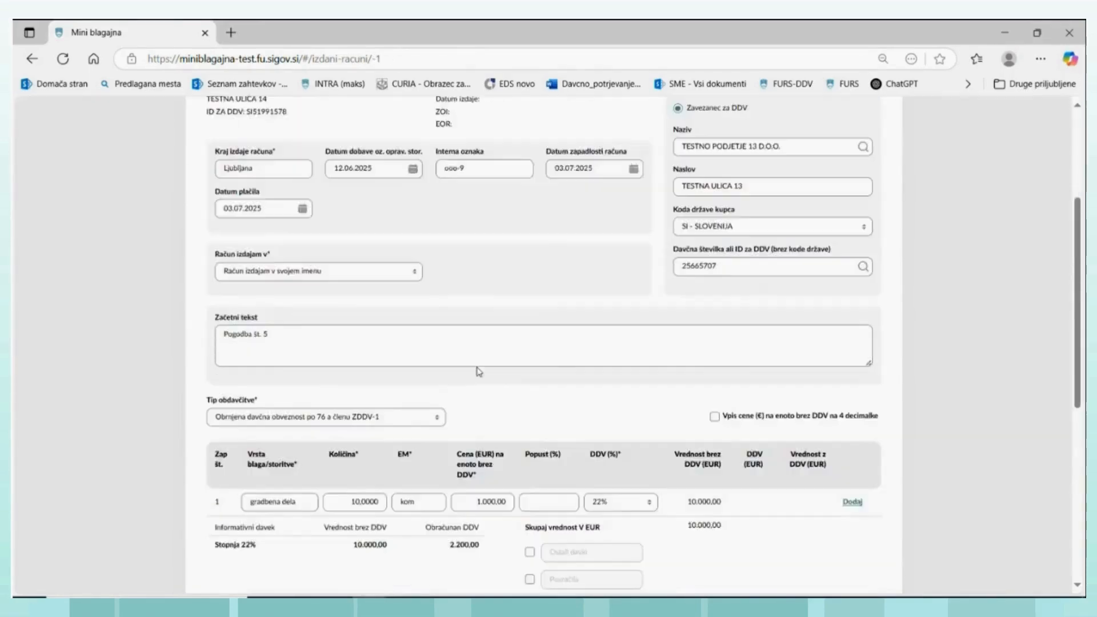
pyautogui.click(438, 344)
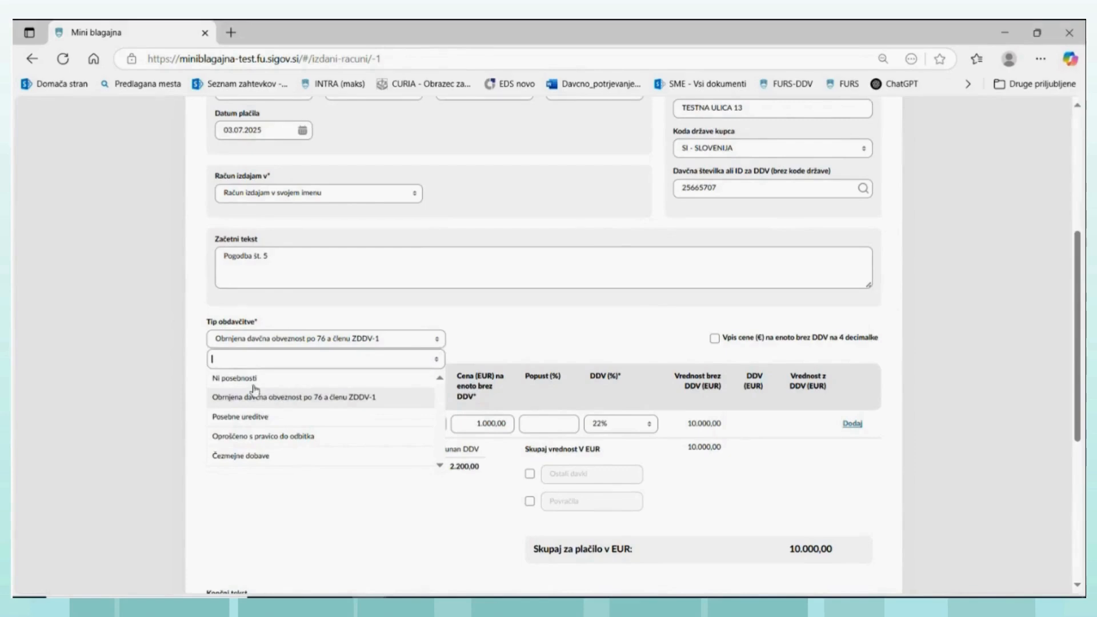
pyautogui.click(240, 418)
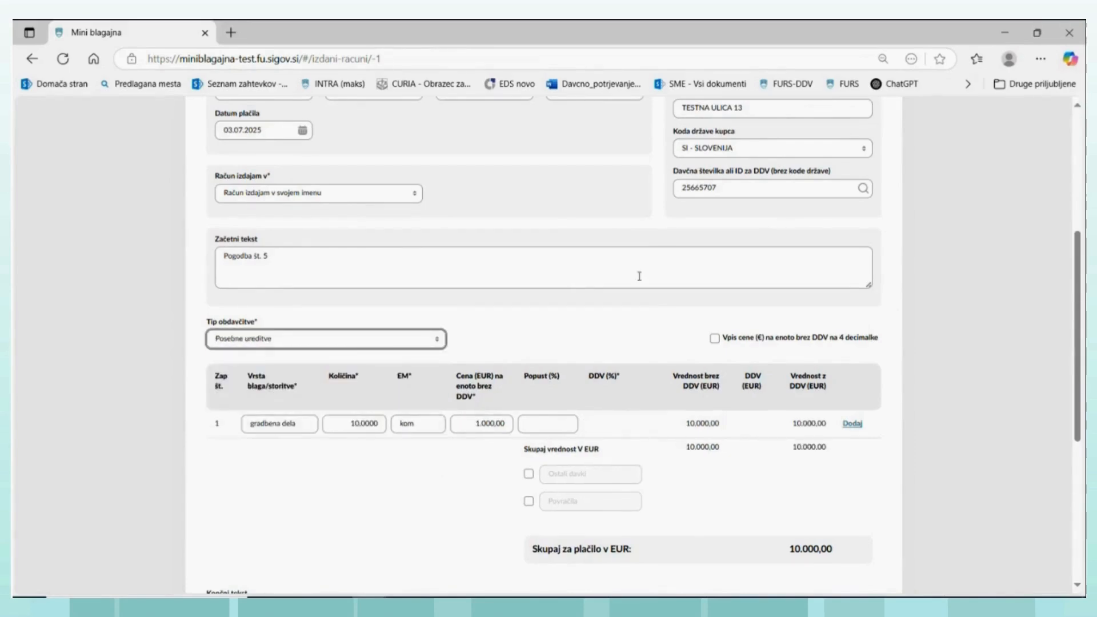
# - Change the buyer type to "Končni potrošnik (ni zavezanec za DDV)" and clear the buyer's name, address, country and tax number
pyautogui.scroll(3, 631, 277)
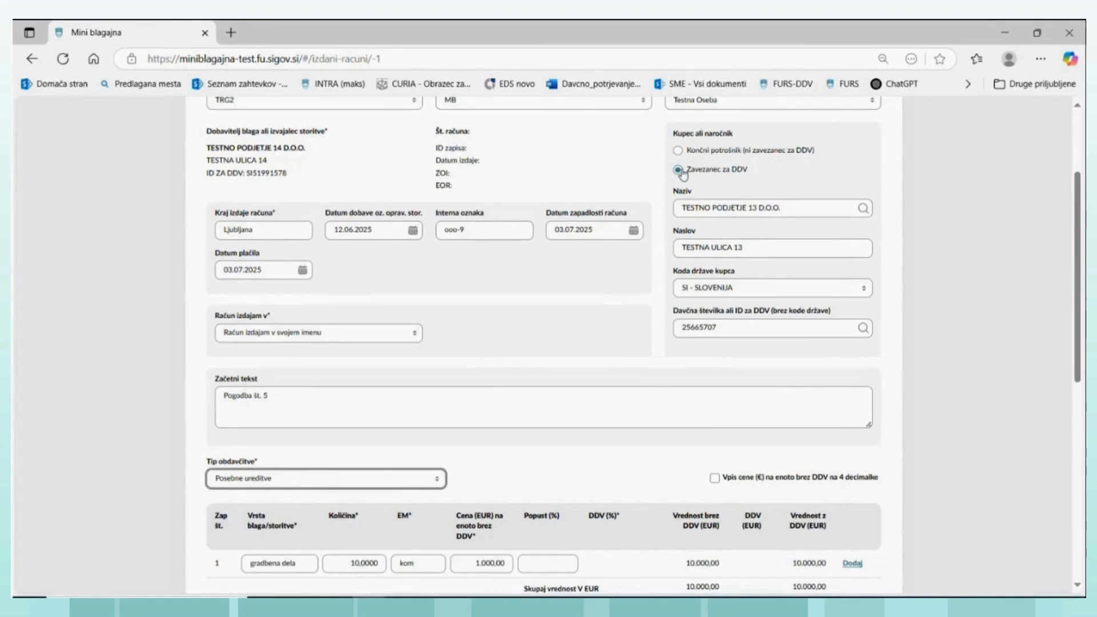
pyautogui.click(677, 151)
pyautogui.tripleClick(794, 206)
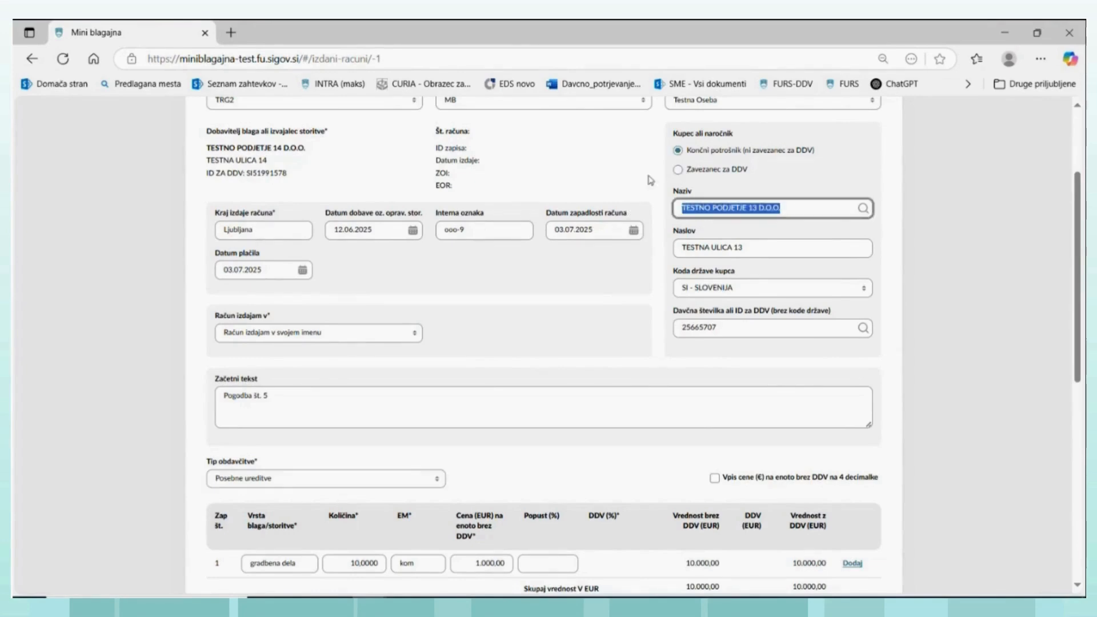
pyautogui.press('BackSpace')
pyautogui.tripleClick(761, 242)
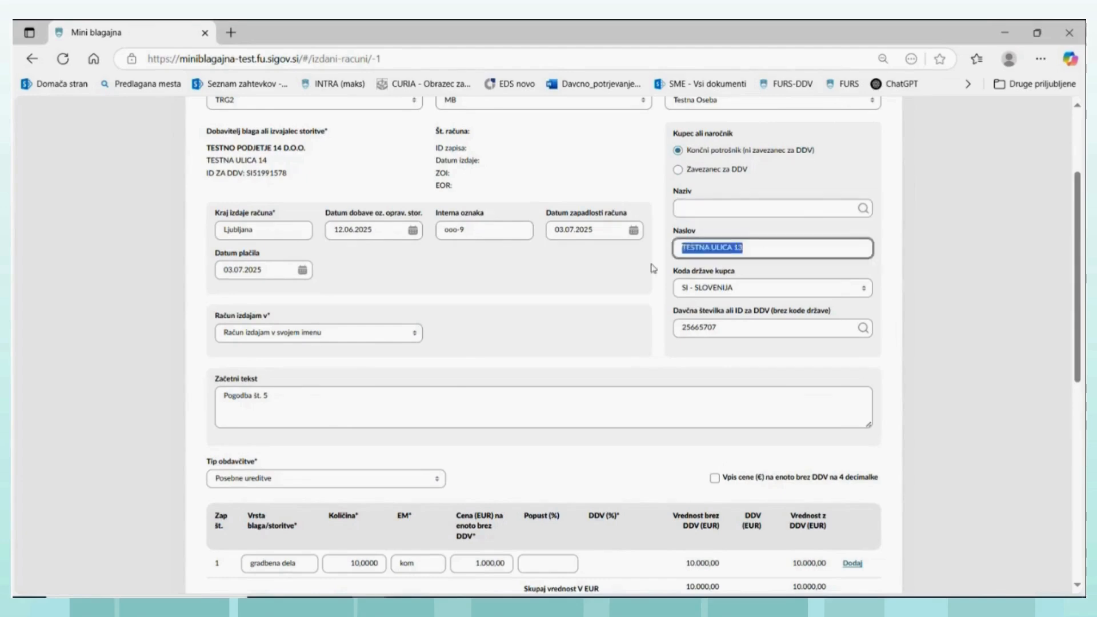
pyautogui.press('BackSpace')
pyautogui.click(742, 289)
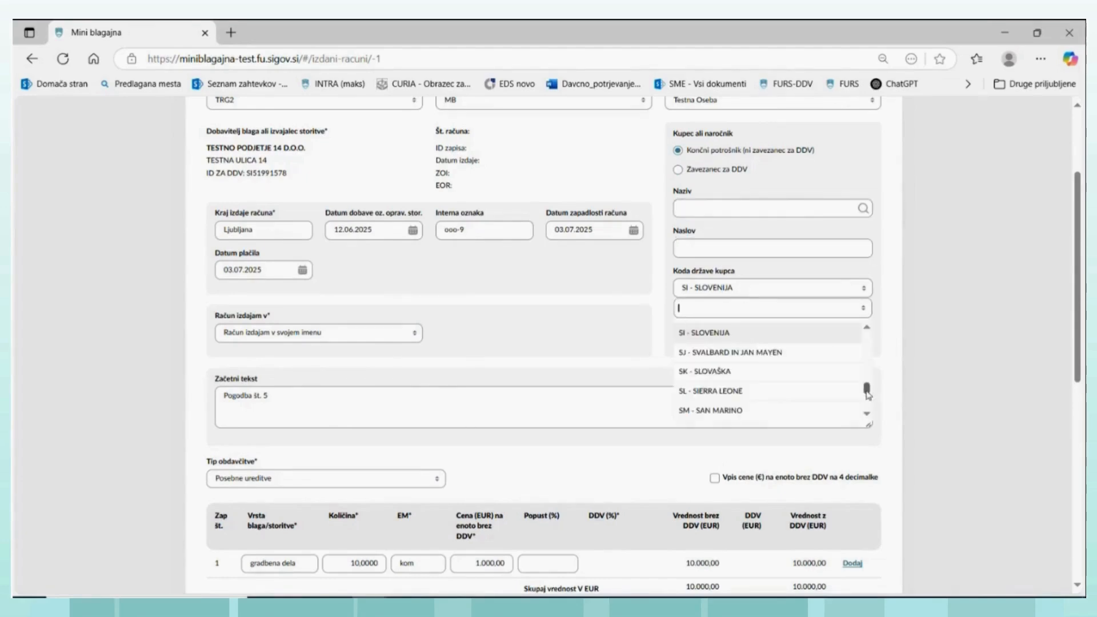
pyautogui.moveTo(867, 391); pyautogui.dragTo(863, 337)
pyautogui.click(693, 331)
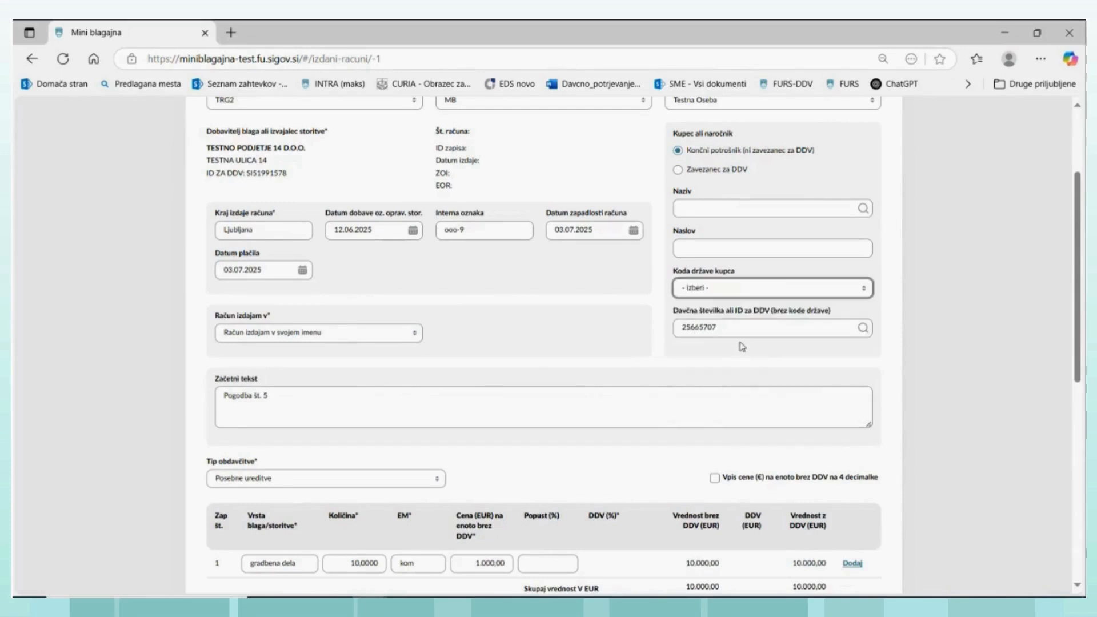
pyautogui.click(743, 331)
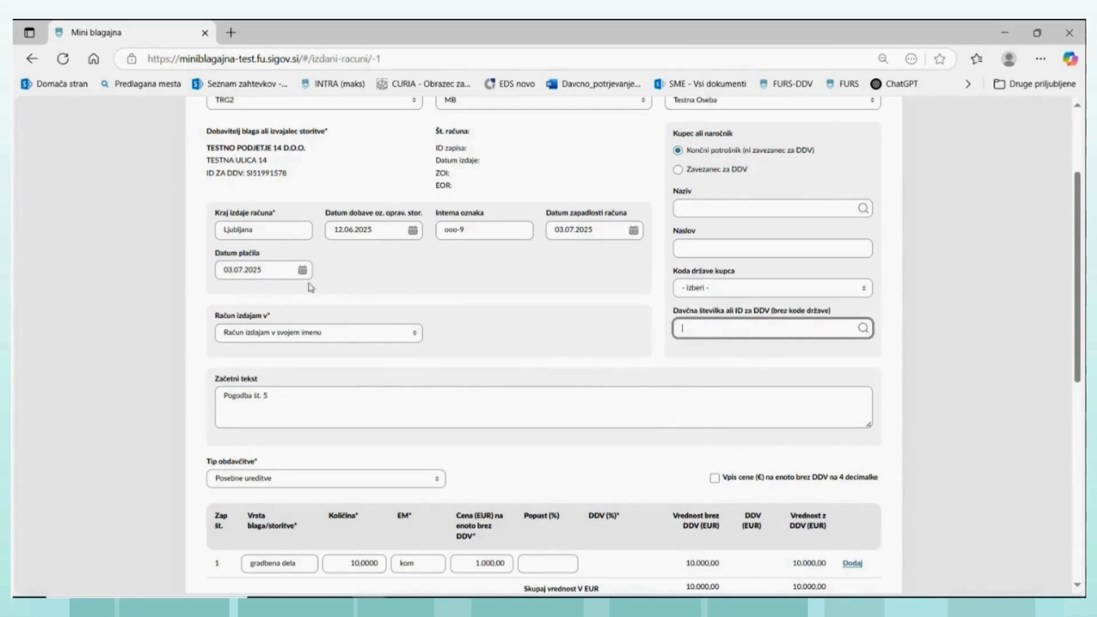
# - Change the invoice line's description to "omara" and its quantity to 5
pyautogui.scroll(-1, 311, 288)
pyautogui.scroll(-2, 312, 288)
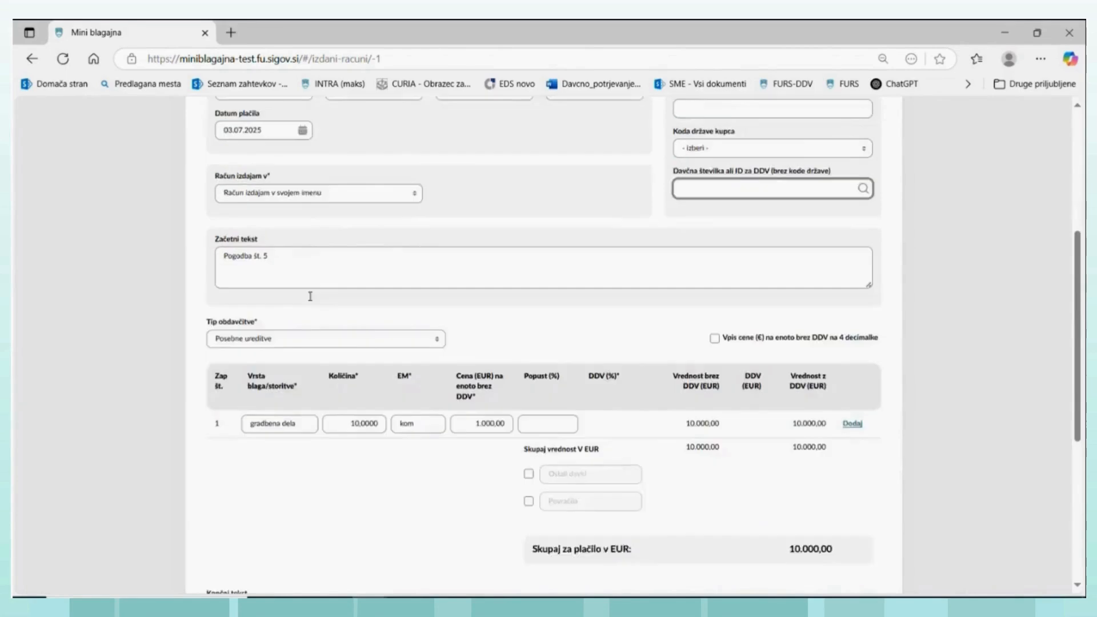
pyautogui.click(303, 355)
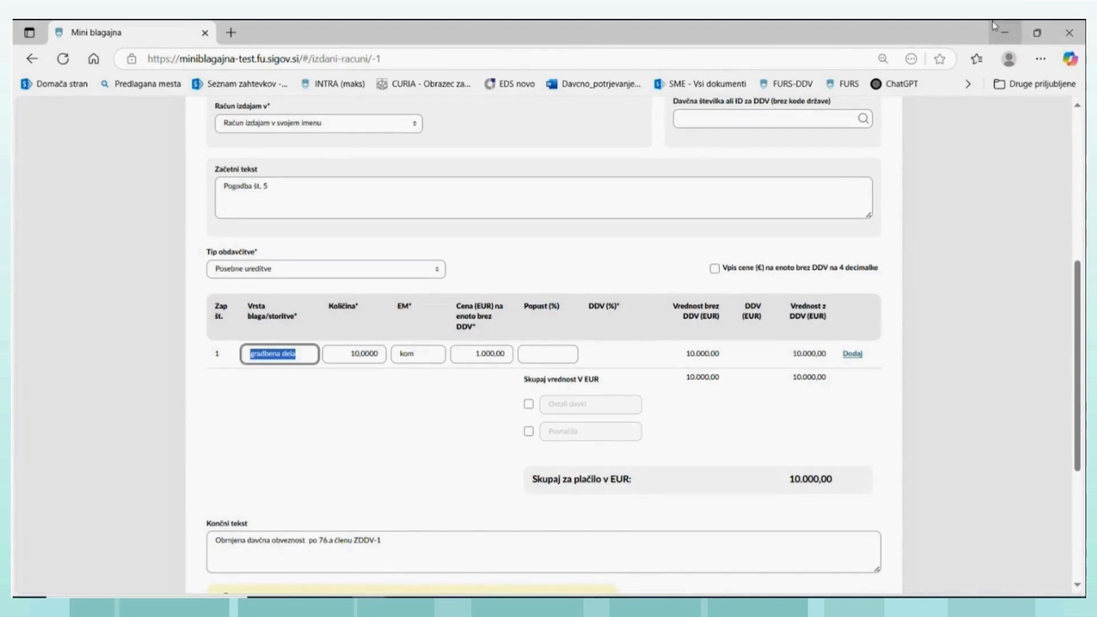
pyautogui.write('d')
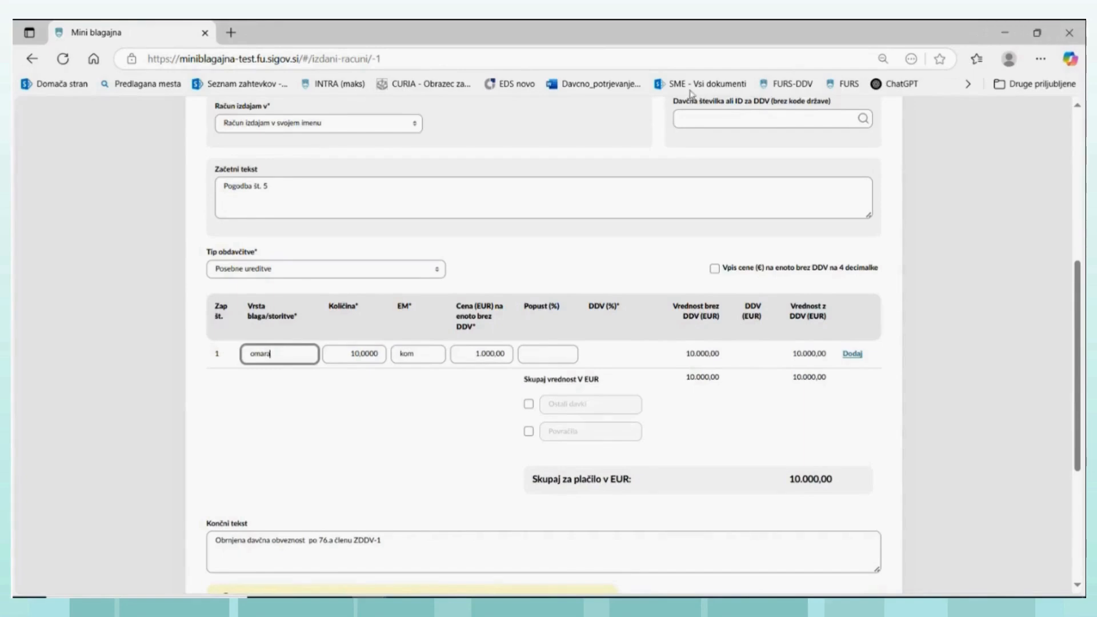
pyautogui.click(361, 353)
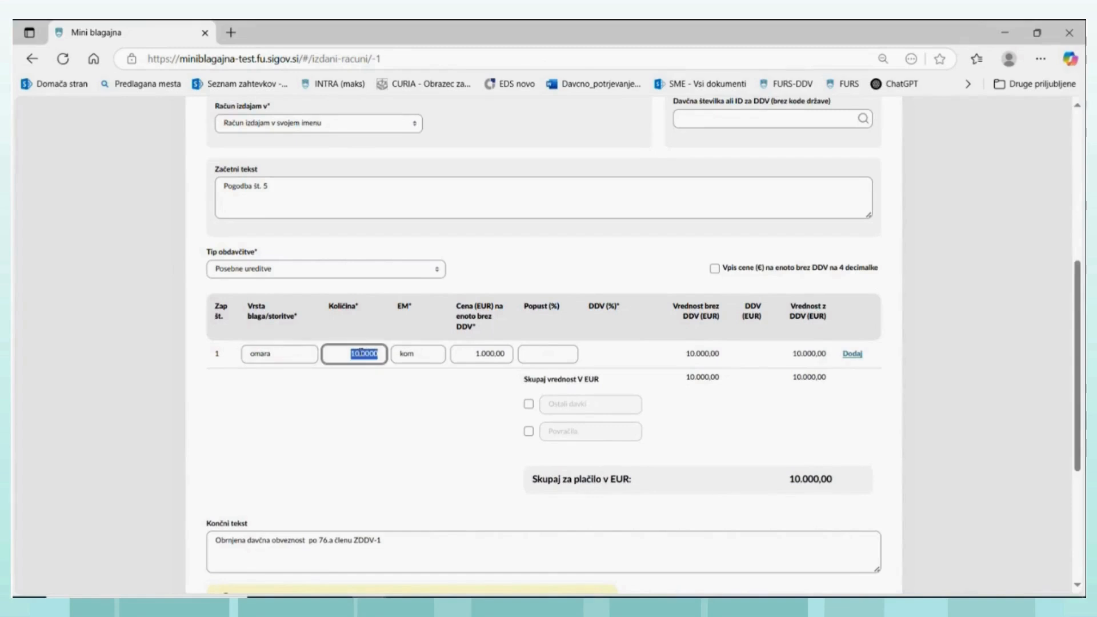
pyautogui.write('1')
# - Replace the closing text with "Posebna ureditev-rabljeno blago" and save the draft invoice
pyautogui.moveTo(396, 548); pyautogui.dragTo(203, 542)
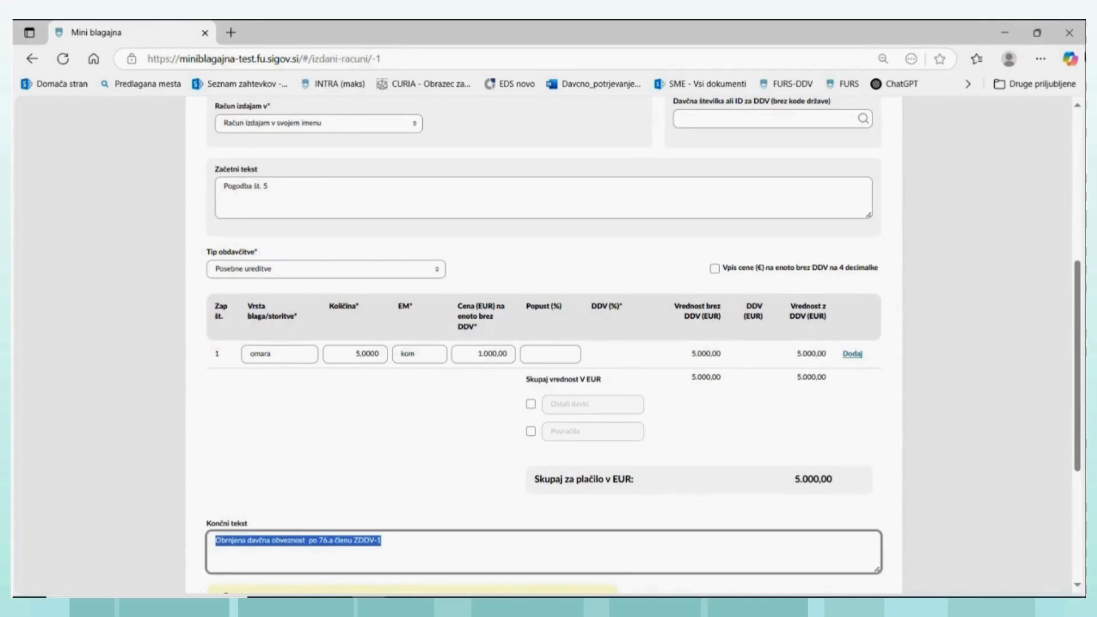
pyautogui.press('BackSpace')
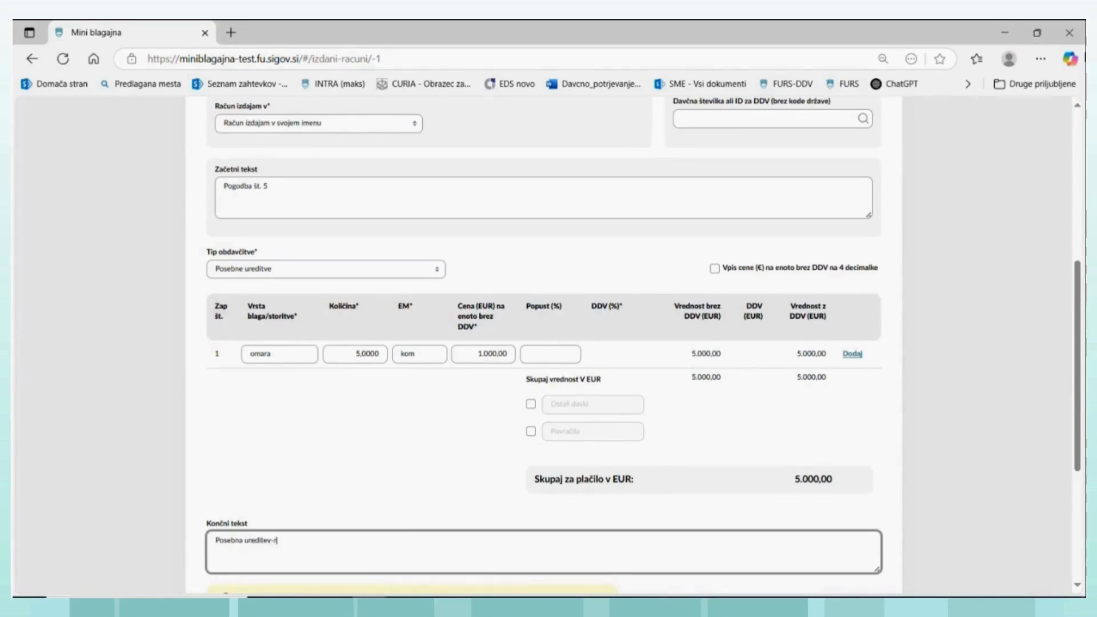
pyautogui.write('abljeno blago')
pyautogui.scroll(-1, 795, 111)
pyautogui.scroll(-3, 543, 257)
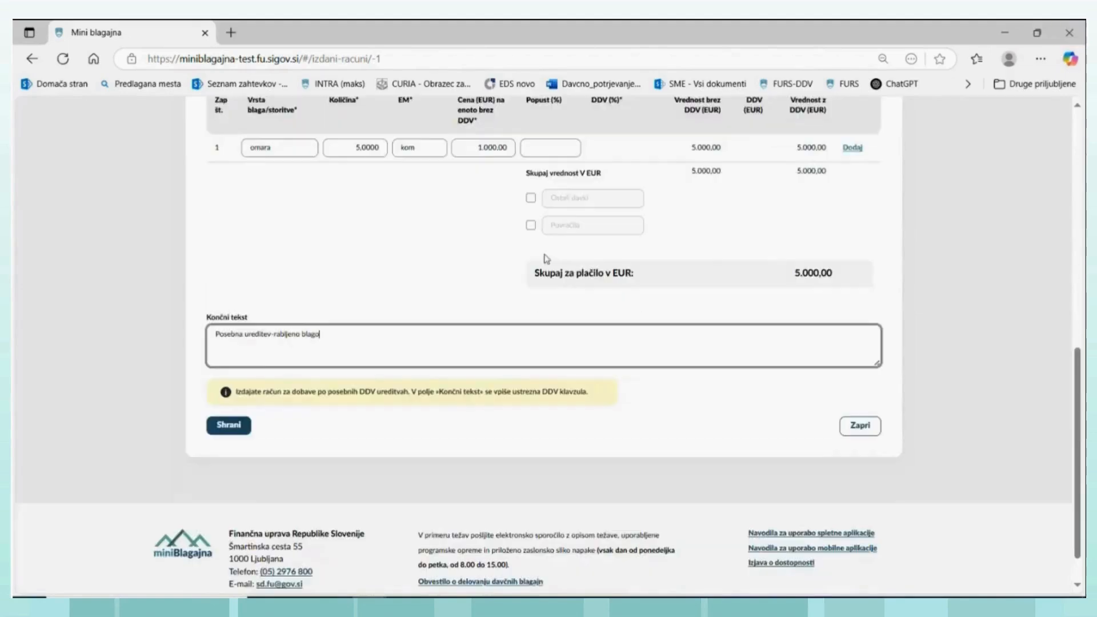
pyautogui.click(228, 422)
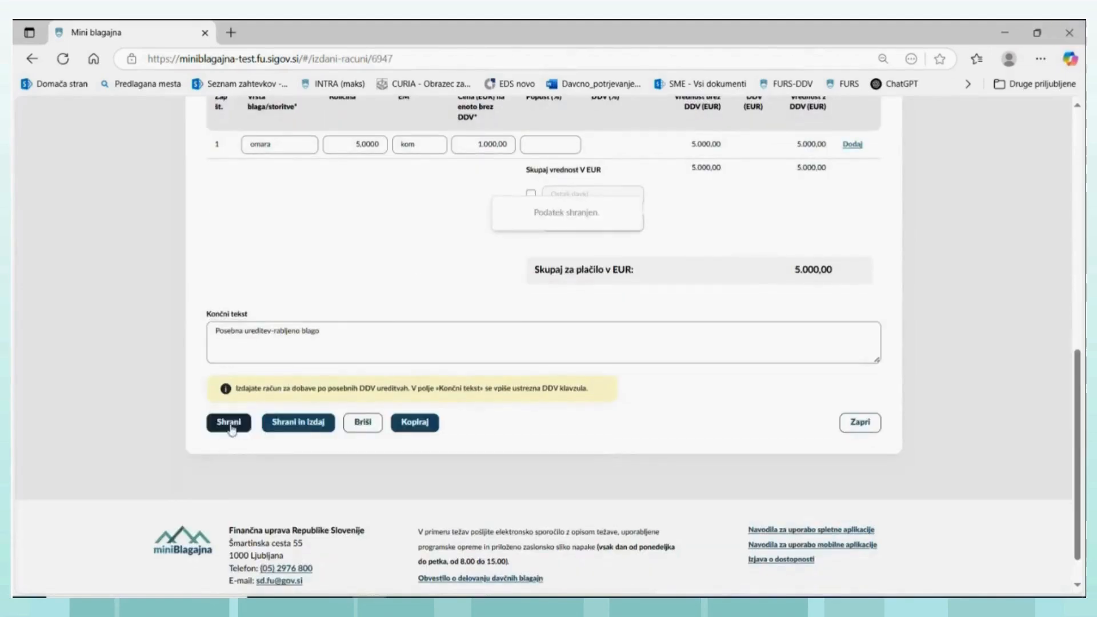
# - Review the saved draft's taxation type, item line and closing text, and issue the special-scheme invoice
pyautogui.scroll(5, 545, 343)
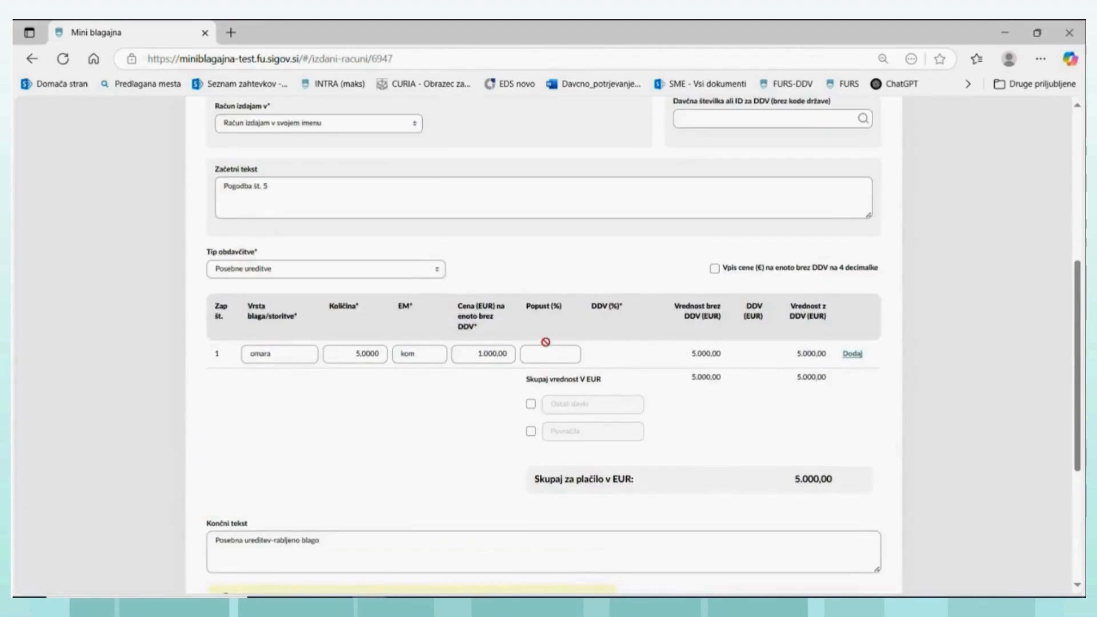
pyautogui.scroll(-6, 546, 344)
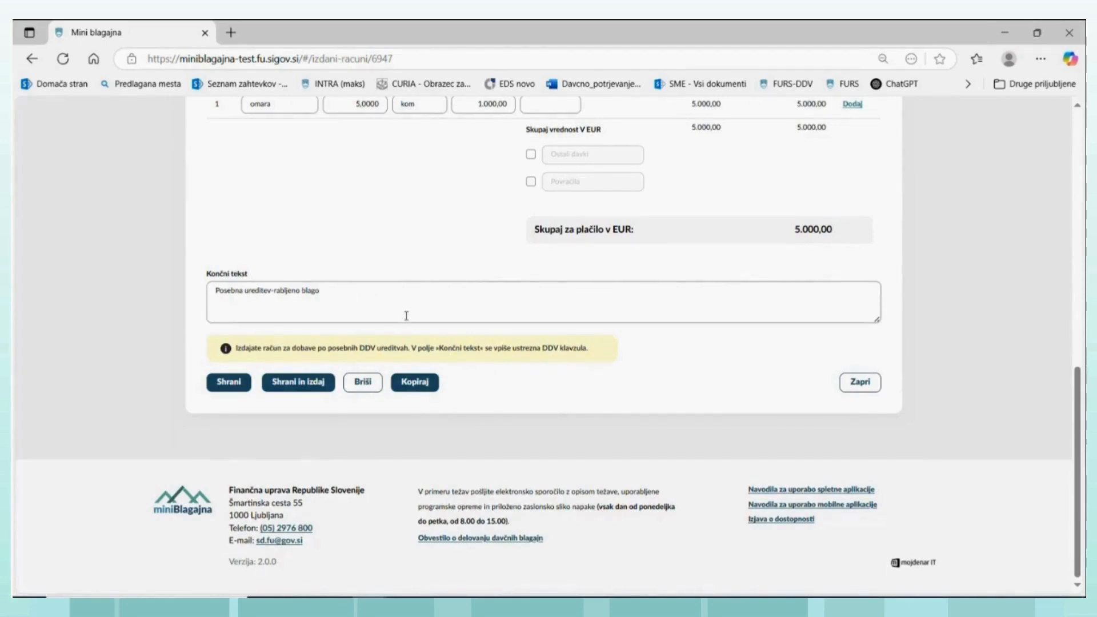
pyautogui.scroll(5, 407, 311)
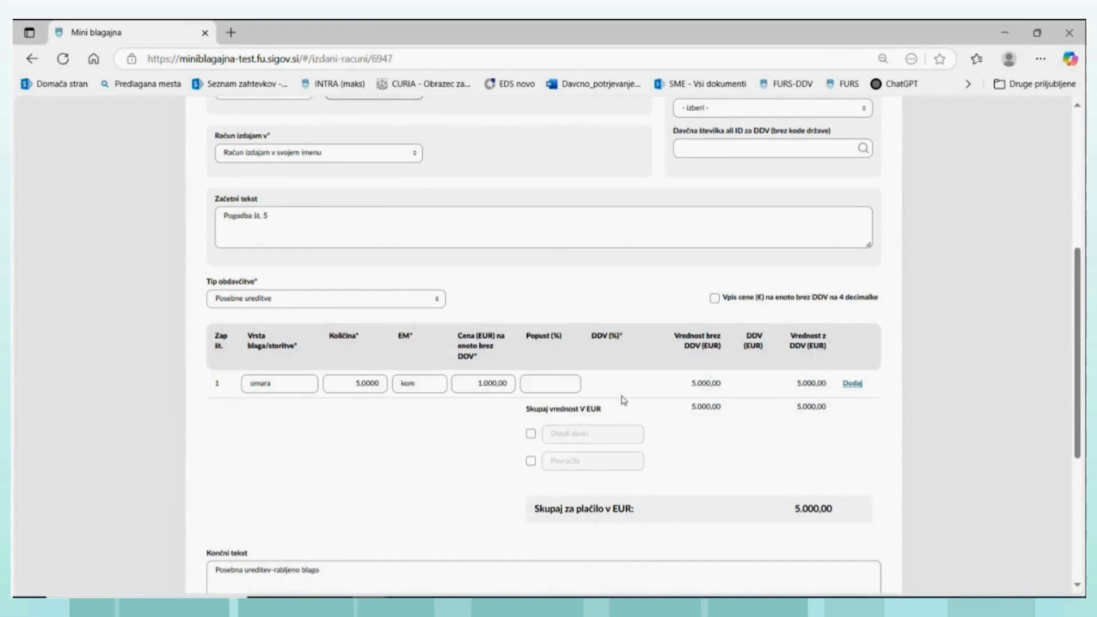
pyautogui.scroll(4, 620, 400)
pyautogui.scroll(-5, 595, 394)
pyautogui.scroll(-4, 595, 394)
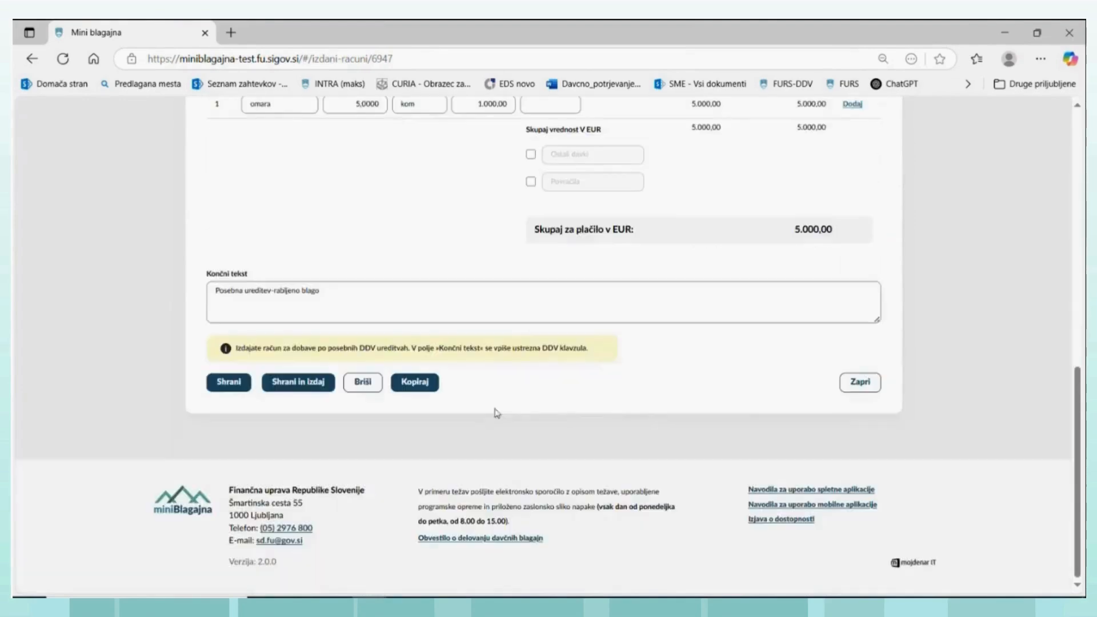
pyautogui.click(314, 381)
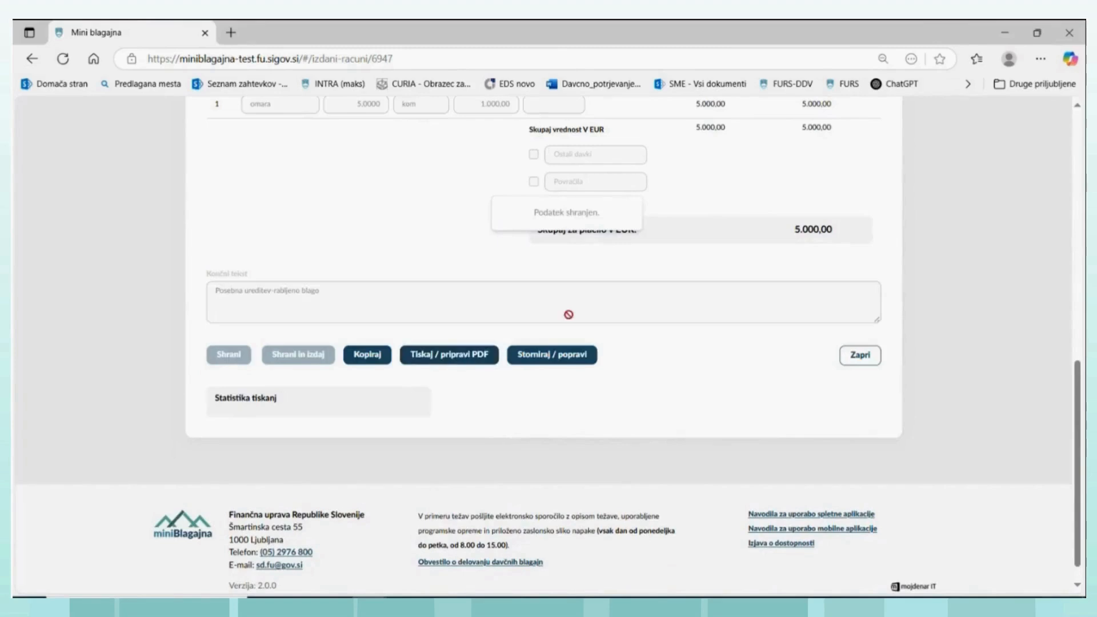
# - Generate the issued invoice's PDF, examine Racun-TRG2-MB-18.pdf with its special-scheme clause, and close it
pyautogui.click(443, 354)
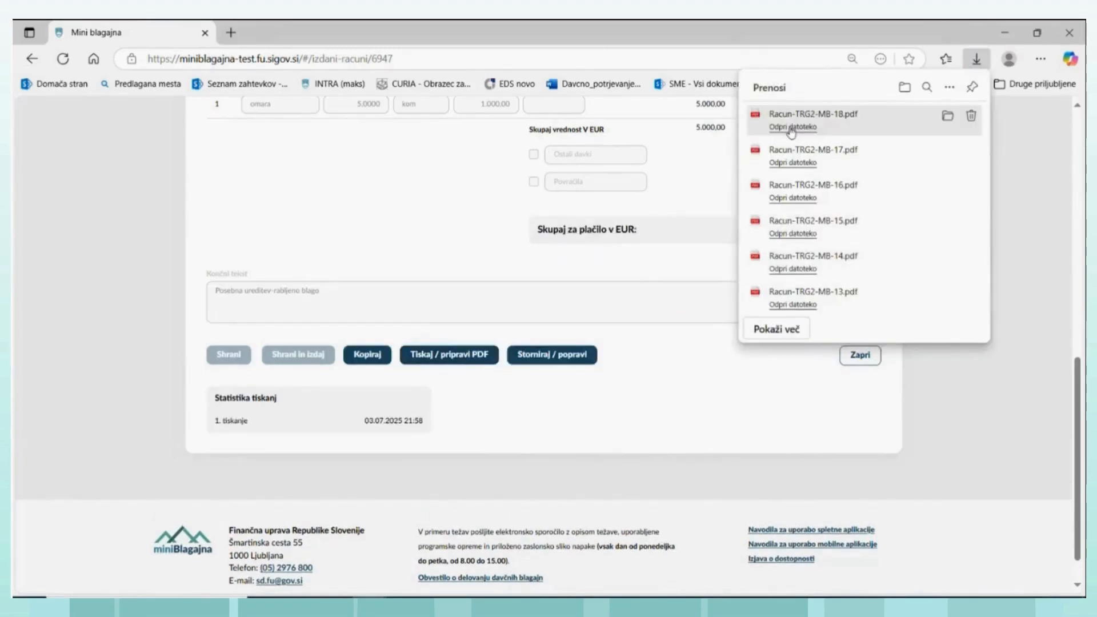
pyautogui.click(791, 127)
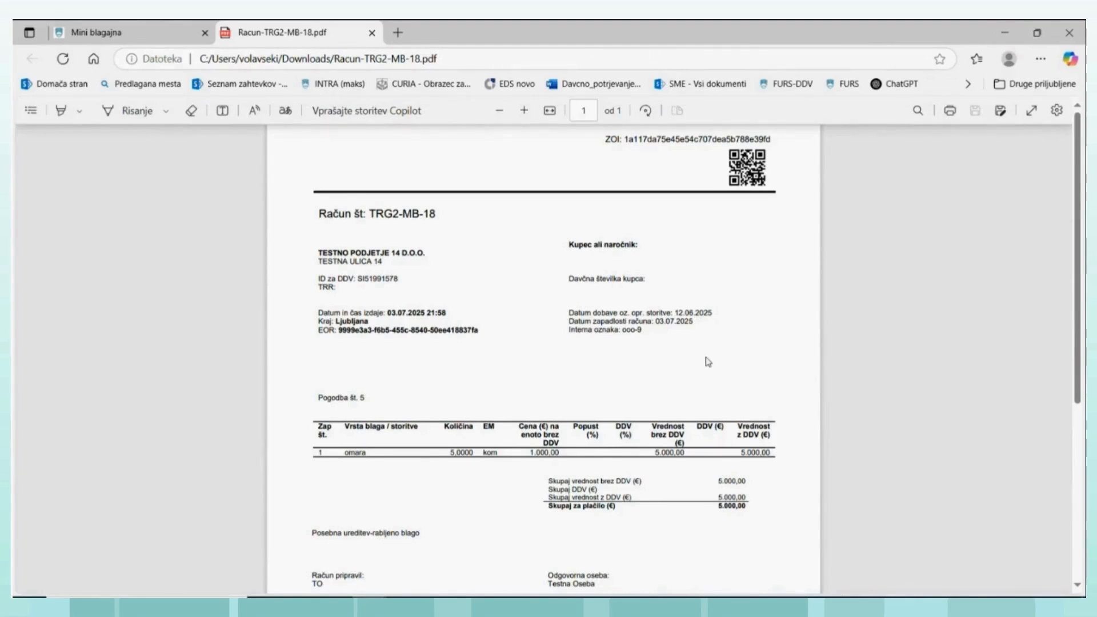
pyautogui.click(372, 35)
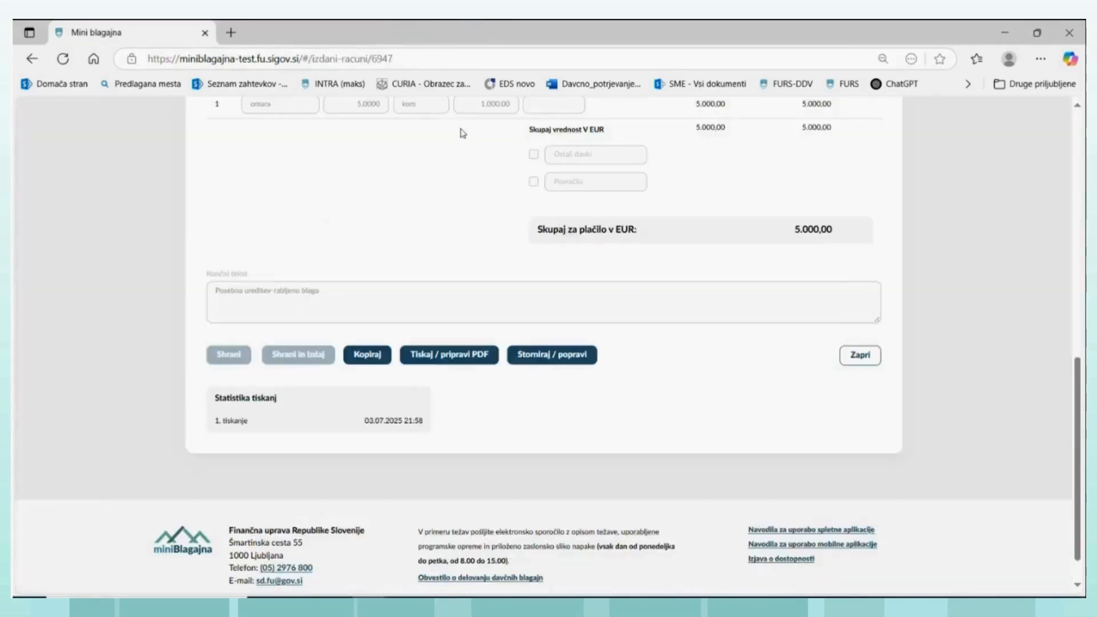
# - Open invoice TRG2-MB-18's entry in the VAT record of issued invoices and examine its document, value and VAT fields
pyautogui.scroll(10, 589, 230)
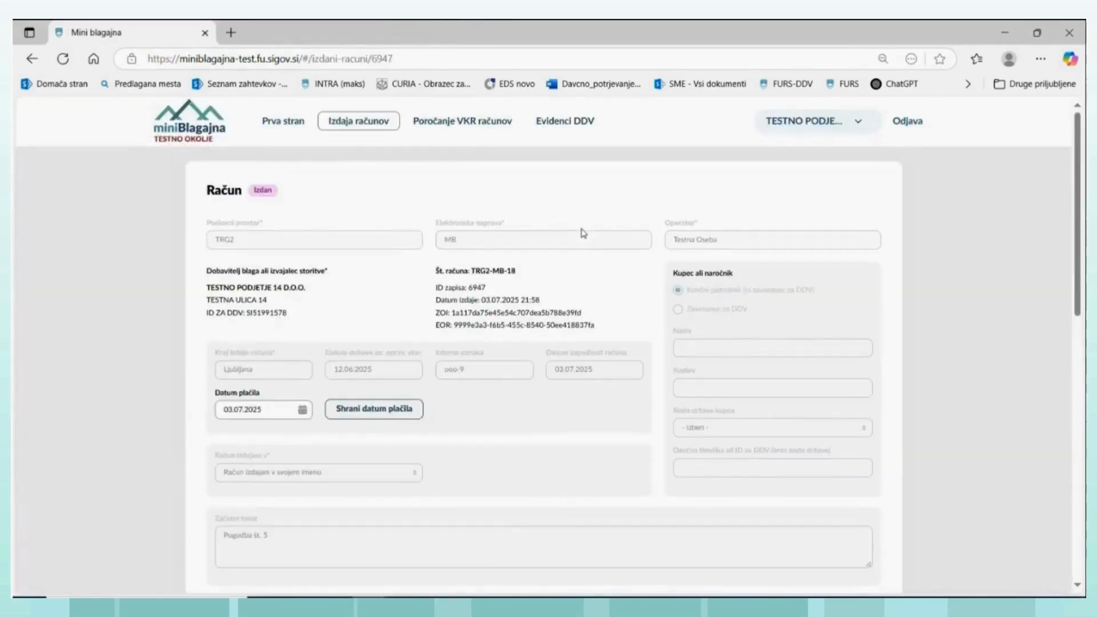
pyautogui.click(563, 124)
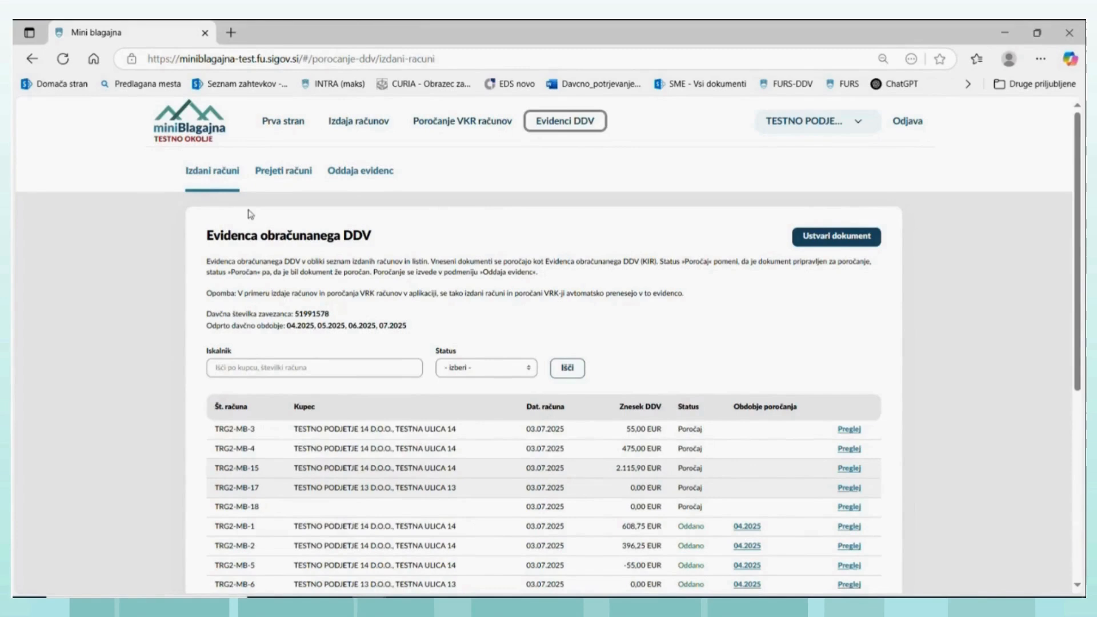
pyautogui.click(223, 173)
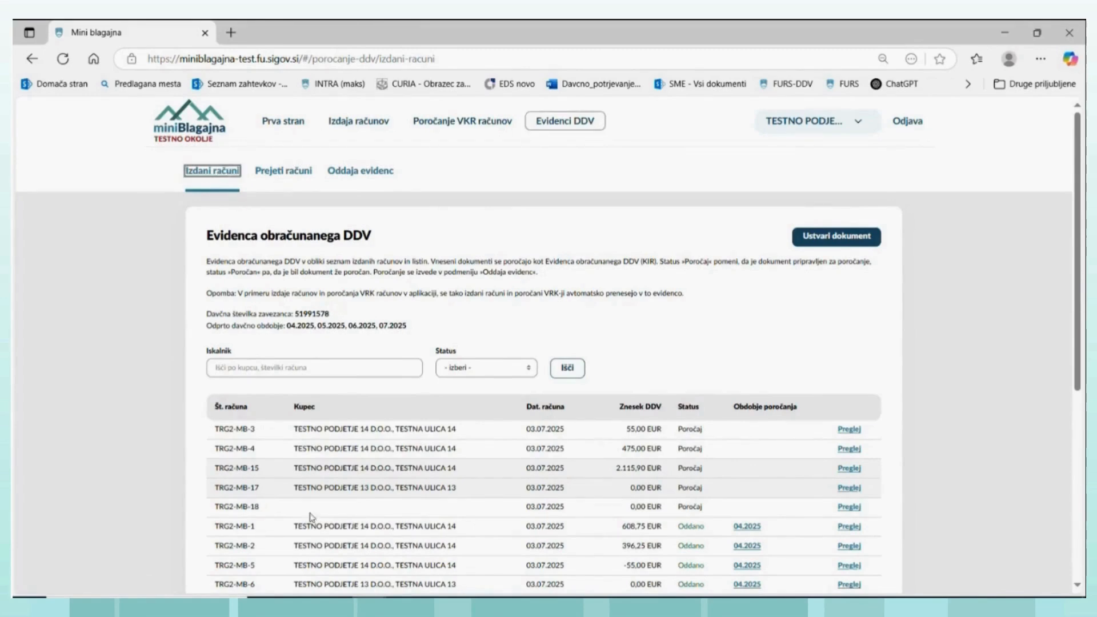
pyautogui.click(850, 508)
pyautogui.scroll(-3, 591, 384)
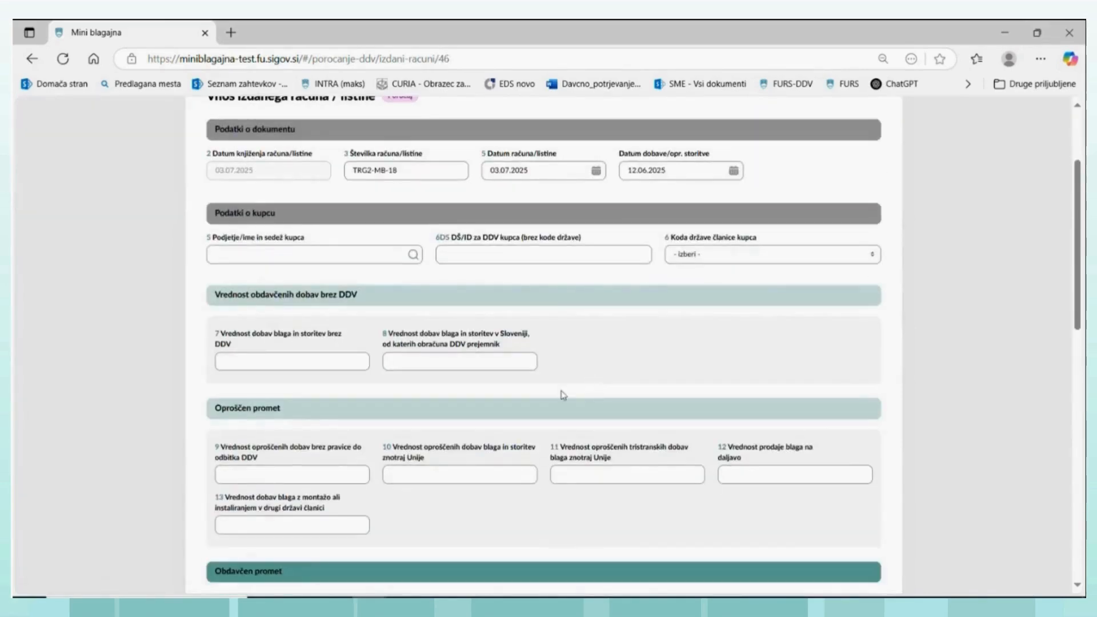
pyautogui.scroll(3, 540, 360)
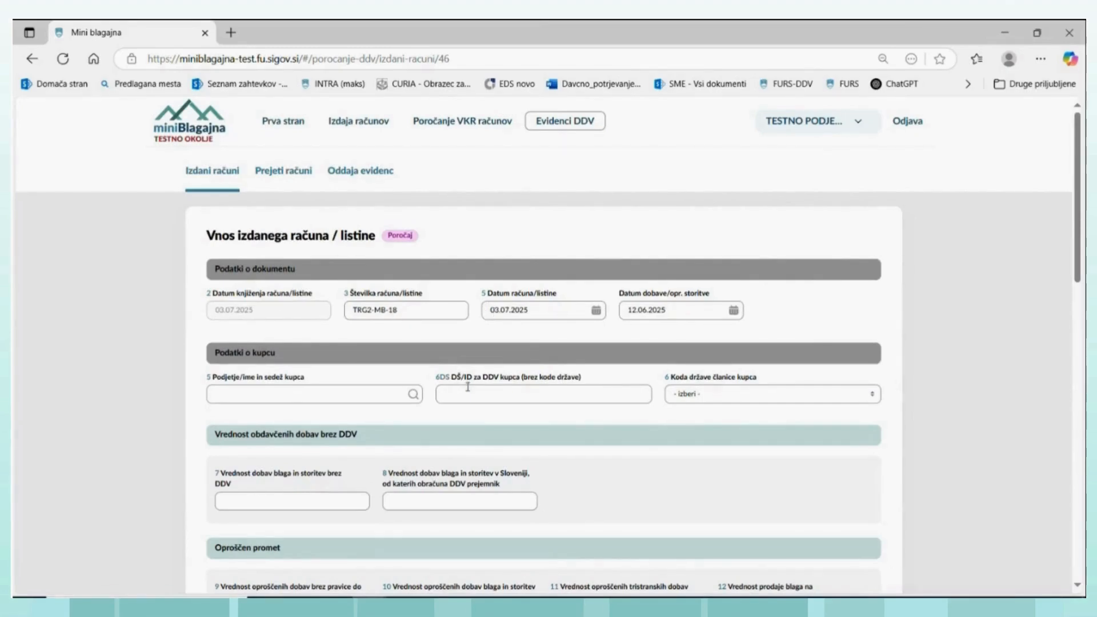
pyautogui.scroll(-3, 467, 387)
pyautogui.scroll(-3, 466, 382)
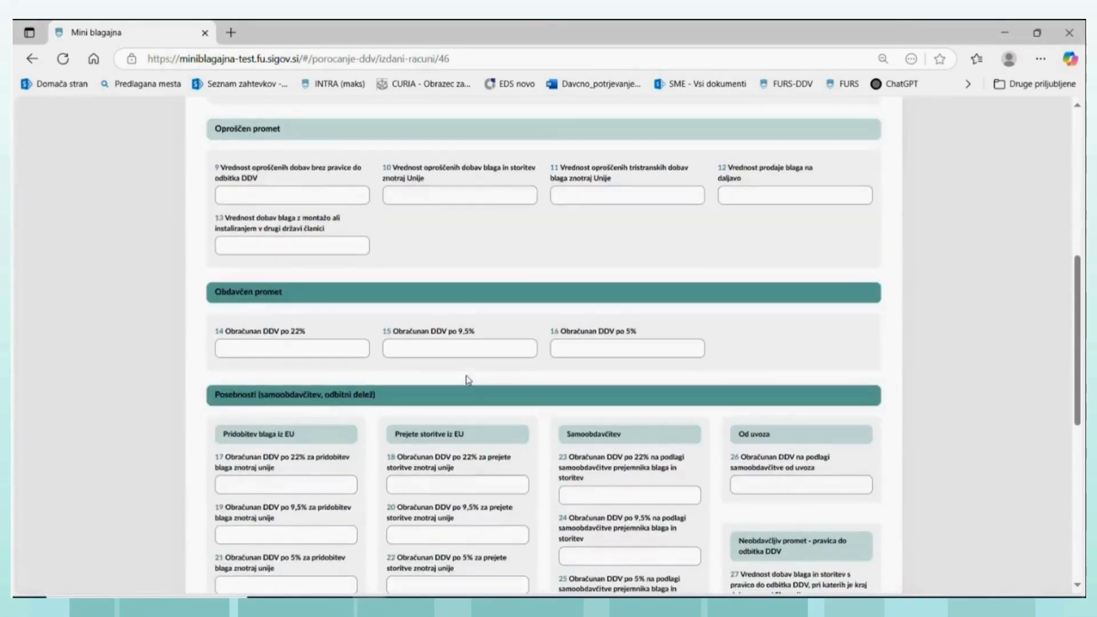
pyautogui.scroll(-2, 468, 380)
pyautogui.scroll(-1, 469, 379)
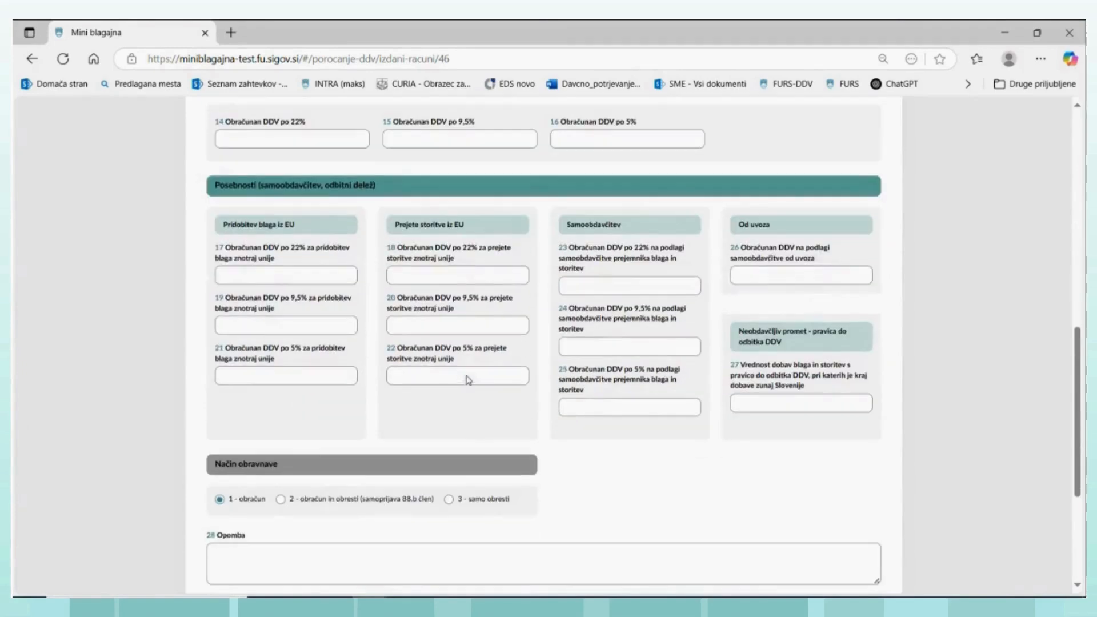
# - Set the entry's value of goods and services supplied excluding VAT (field 7) to 100
pyautogui.scroll(7, 467, 370)
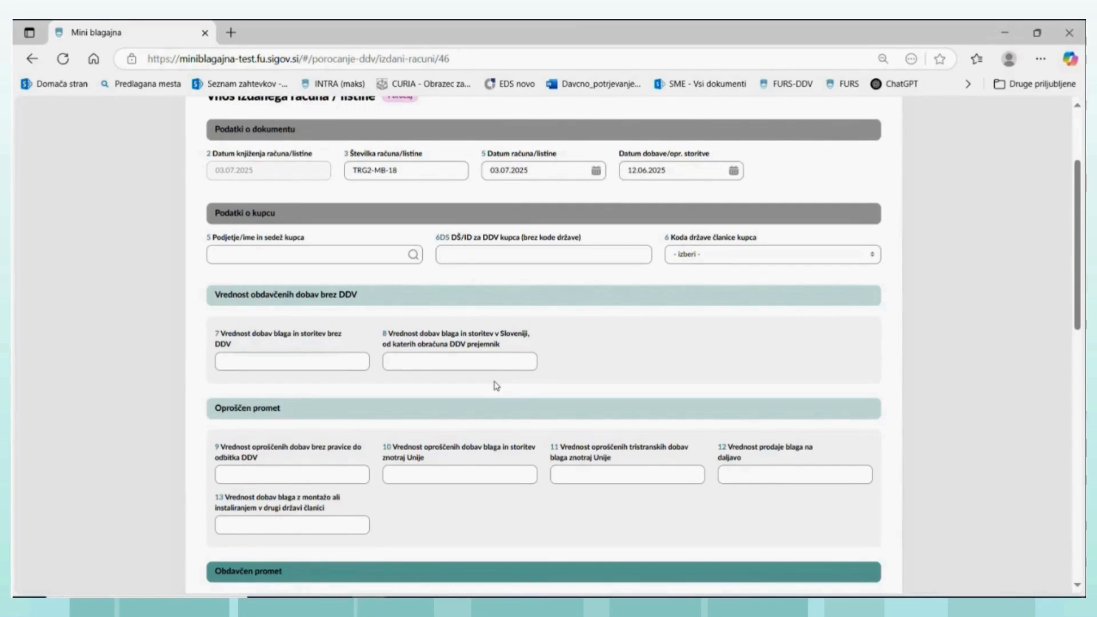
pyautogui.click(284, 360)
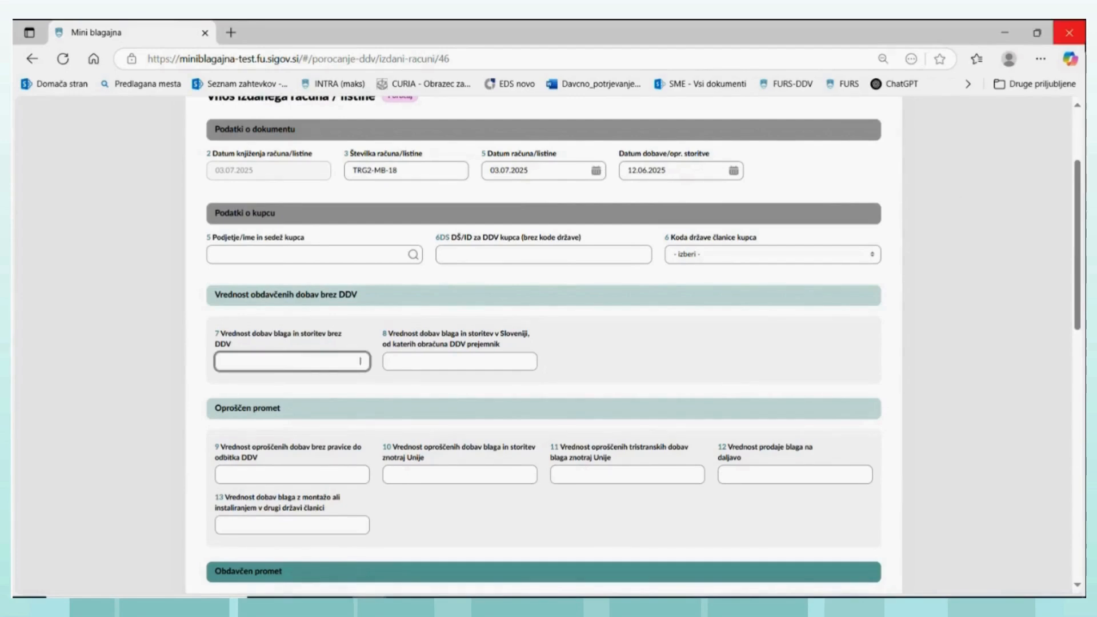
pyautogui.write('100')
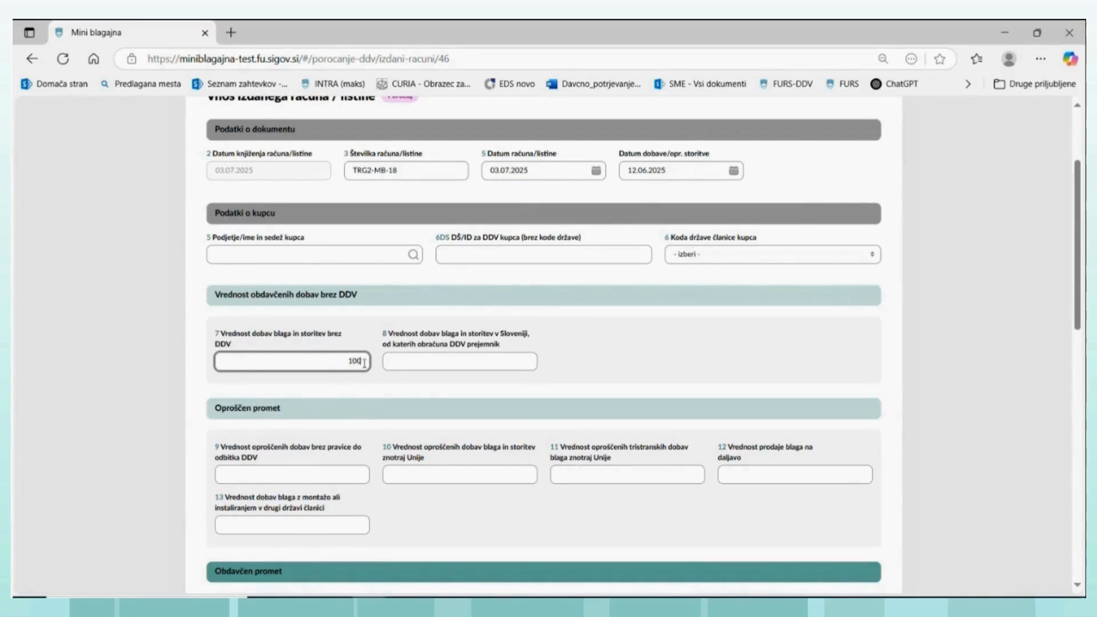
# - Set the VAT charged at 22% (field 14) to 22 and save the VAT record entry
pyautogui.scroll(-2, 337, 437)
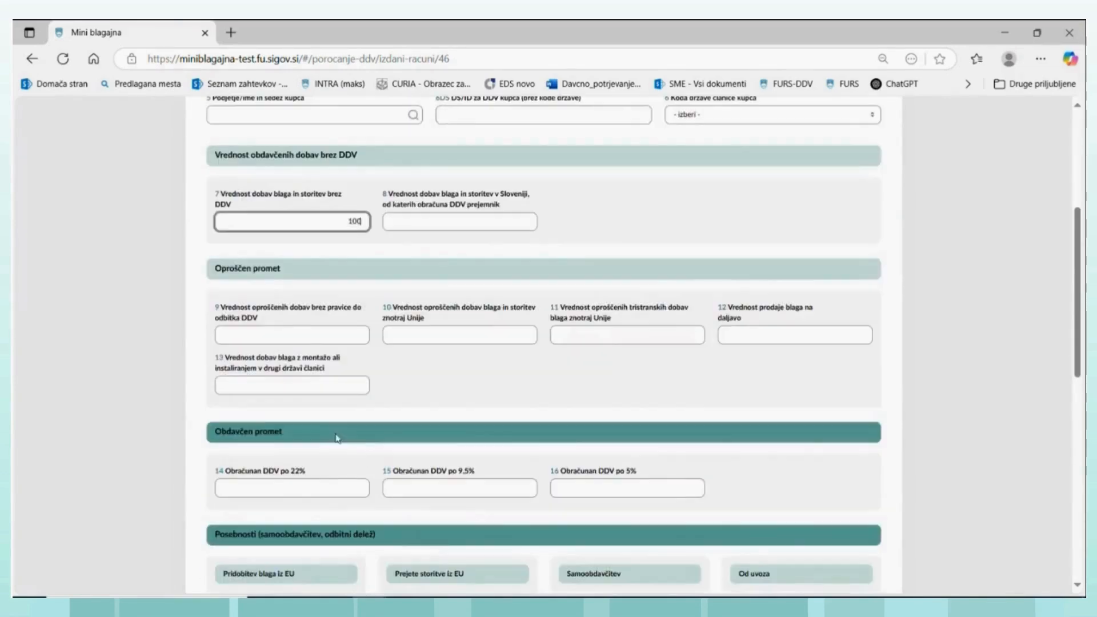
pyautogui.click(310, 488)
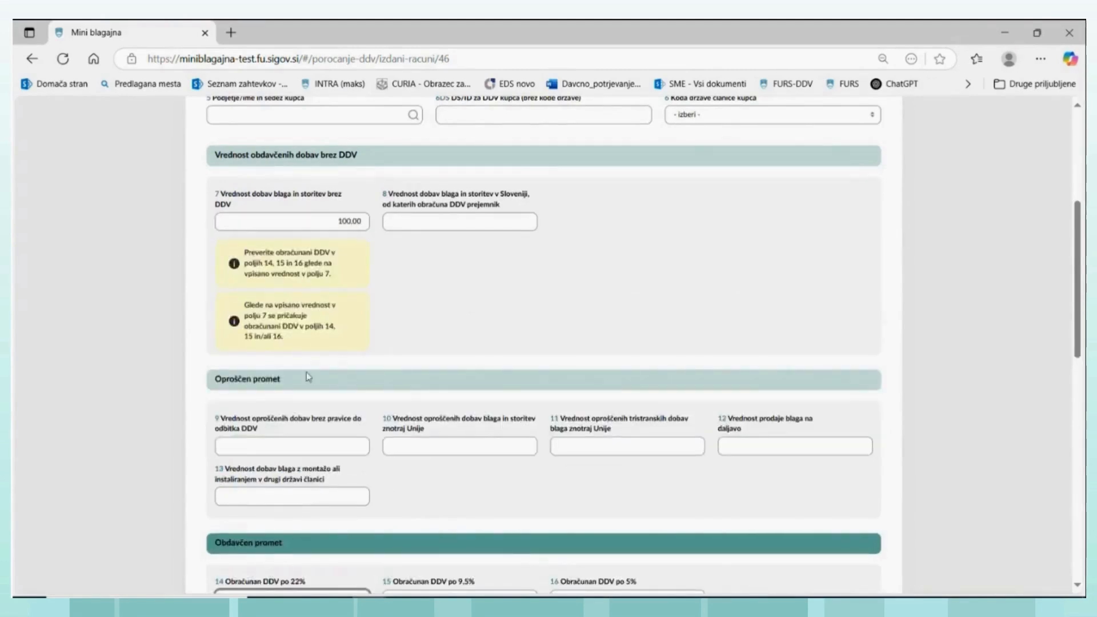
pyautogui.scroll(-2, 308, 394)
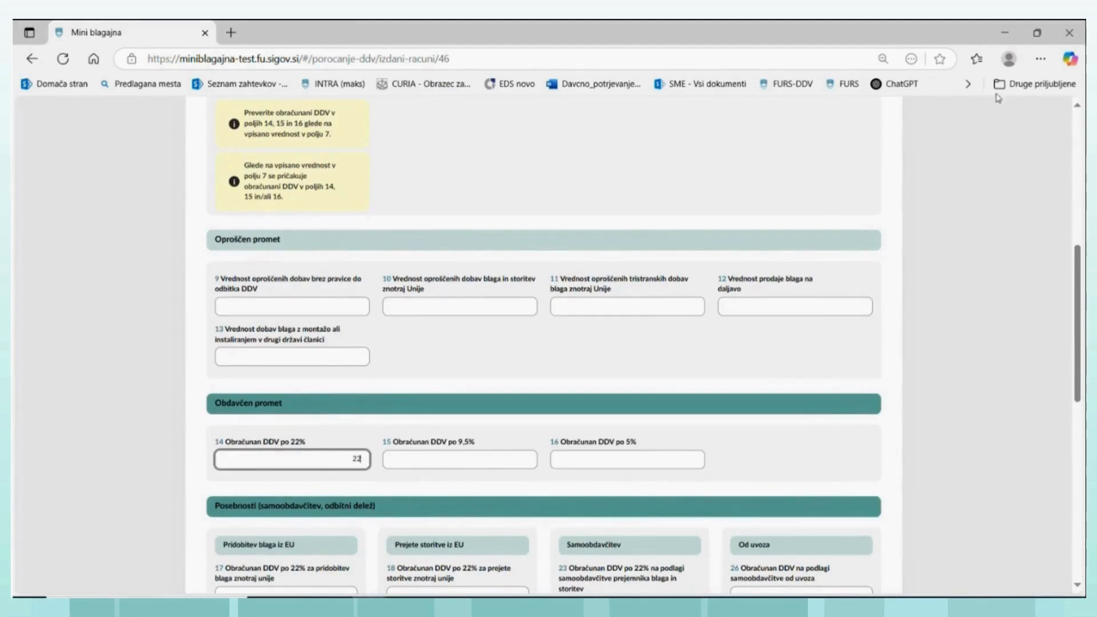
pyautogui.scroll(2, 800, 212)
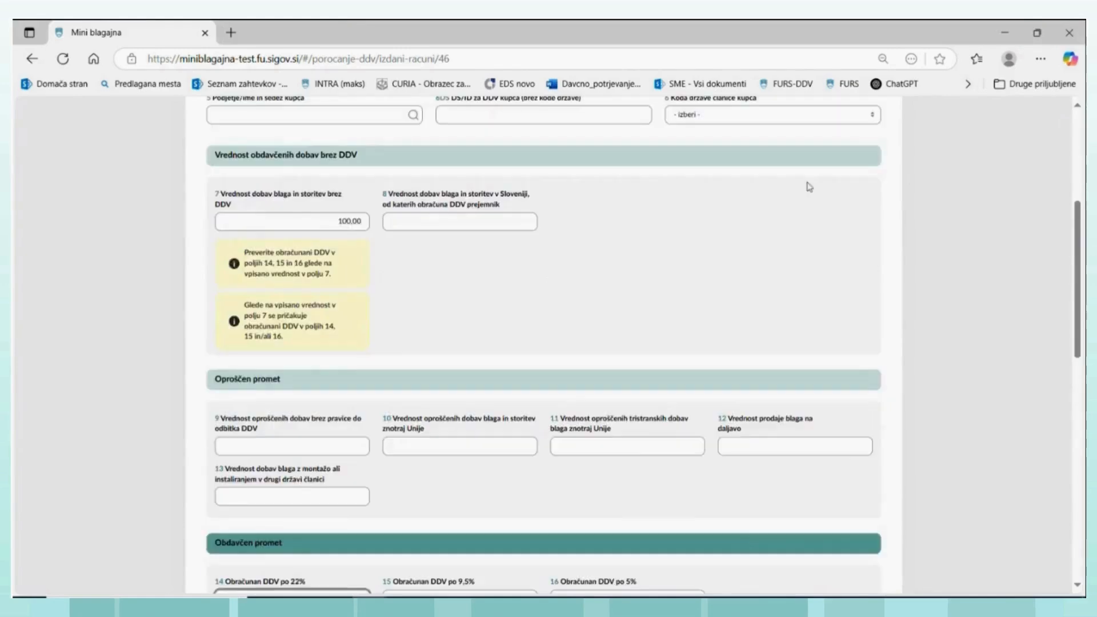
pyautogui.scroll(1, 817, 188)
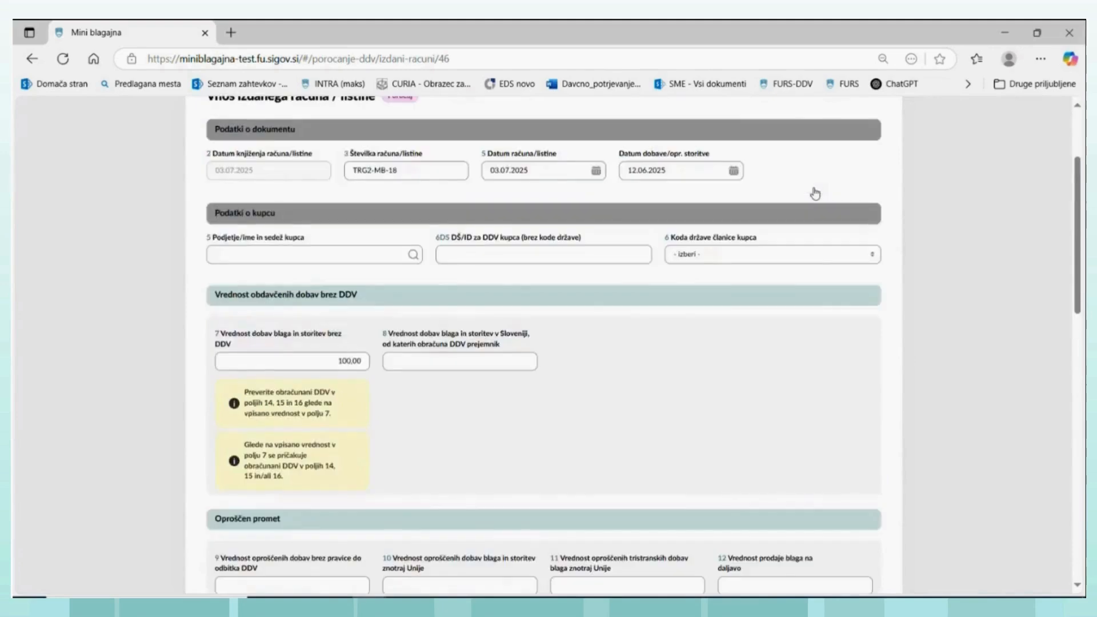
pyautogui.scroll(1, 812, 186)
pyautogui.scroll(-1, 815, 191)
pyautogui.scroll(-1, 815, 191)
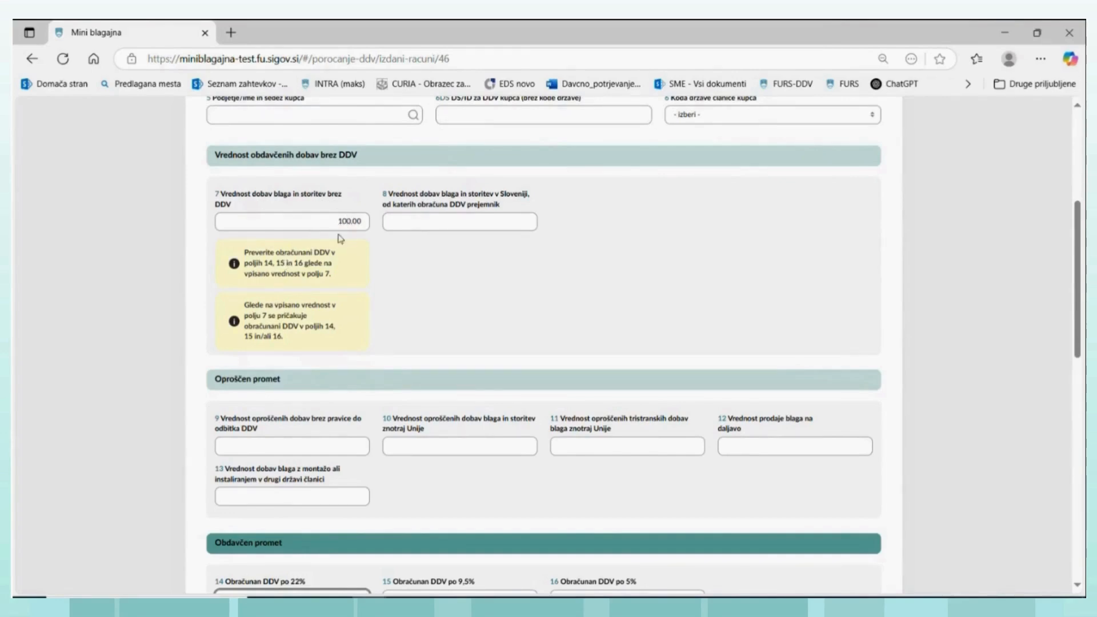
pyautogui.write('22')
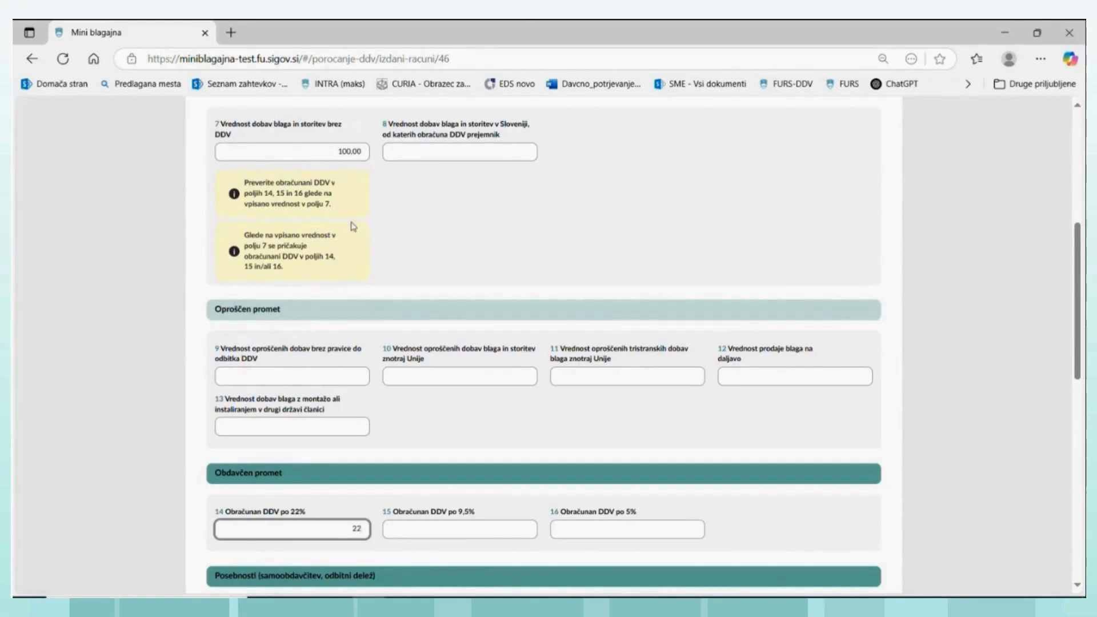
pyautogui.scroll(-5, 346, 277)
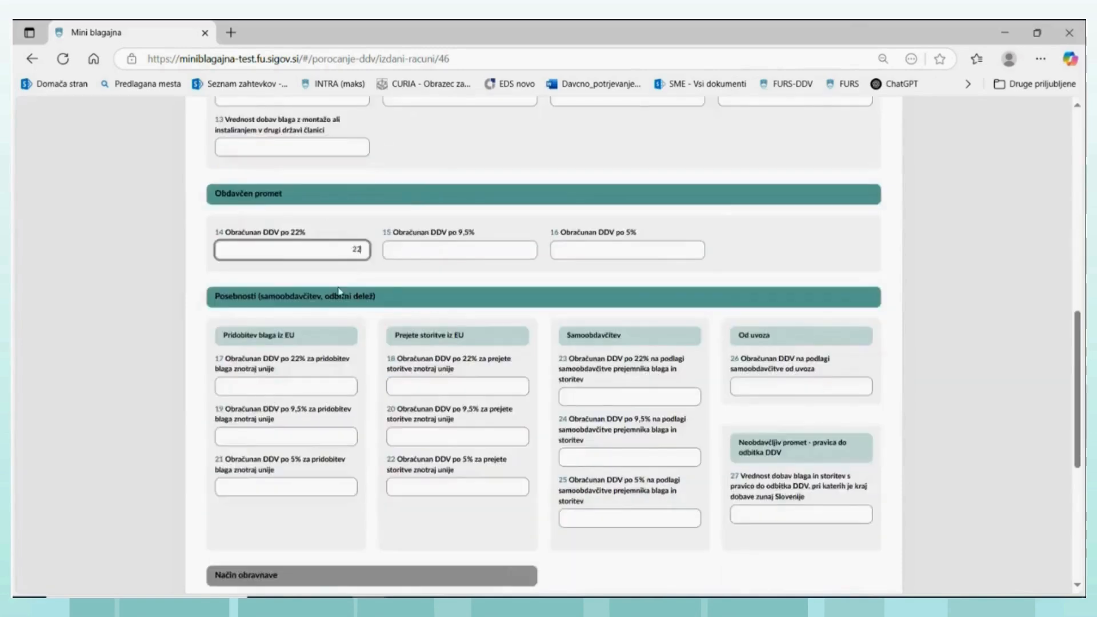
pyautogui.scroll(-5, 339, 291)
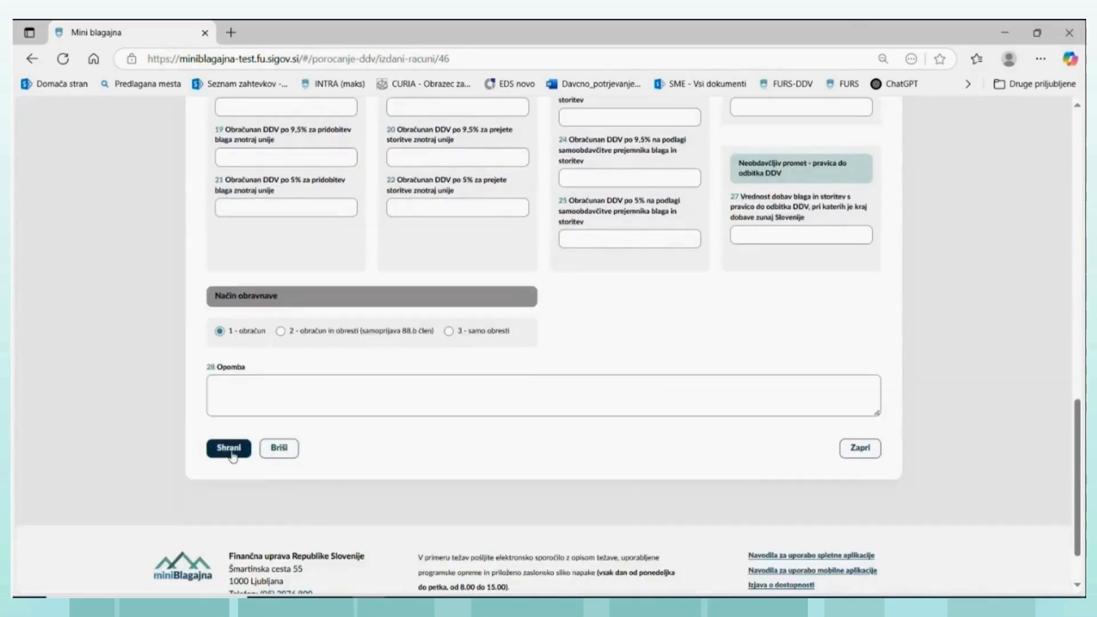
pyautogui.click(231, 451)
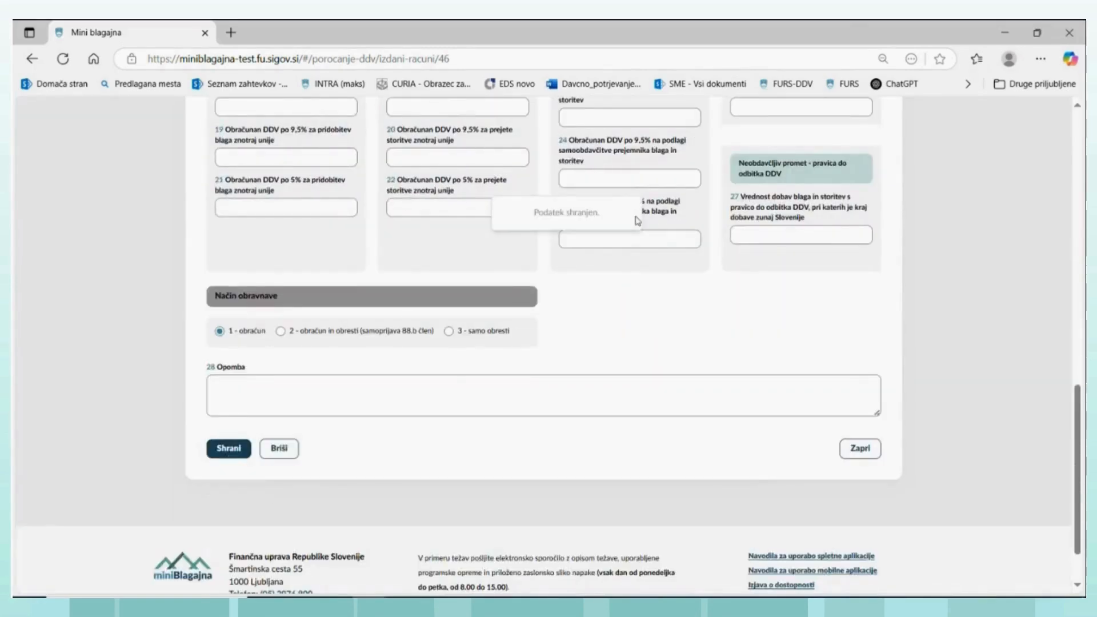
# - Reopen issued invoice TRG2-MB-18 from the issued invoices list and copy it into a new draft invoice
pyautogui.scroll(15, 637, 220)
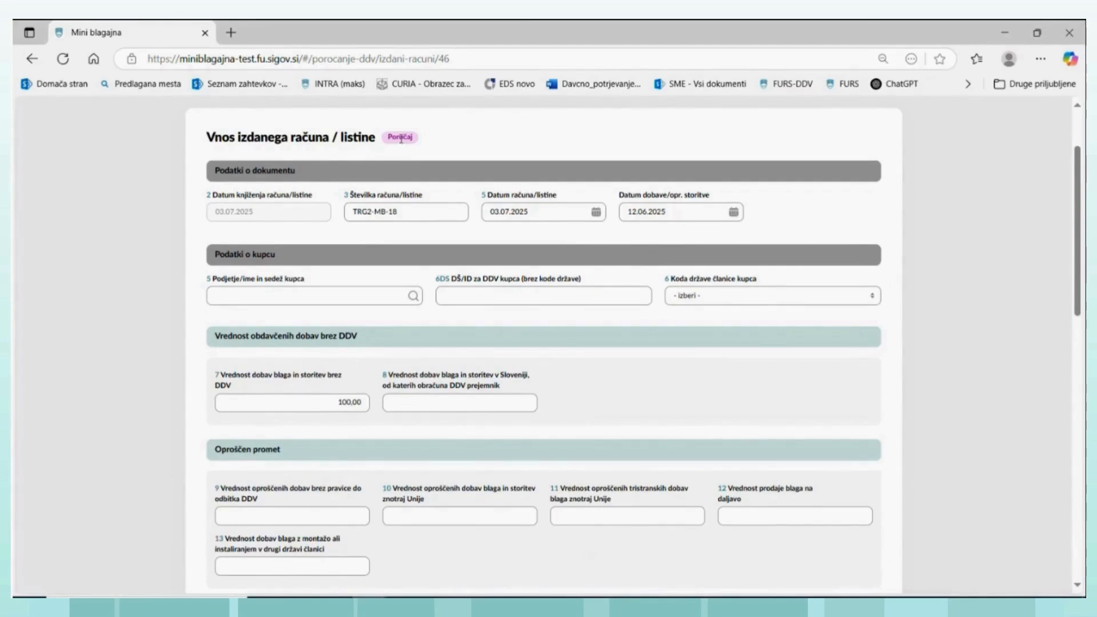
pyautogui.scroll(2, 400, 138)
pyautogui.click(348, 126)
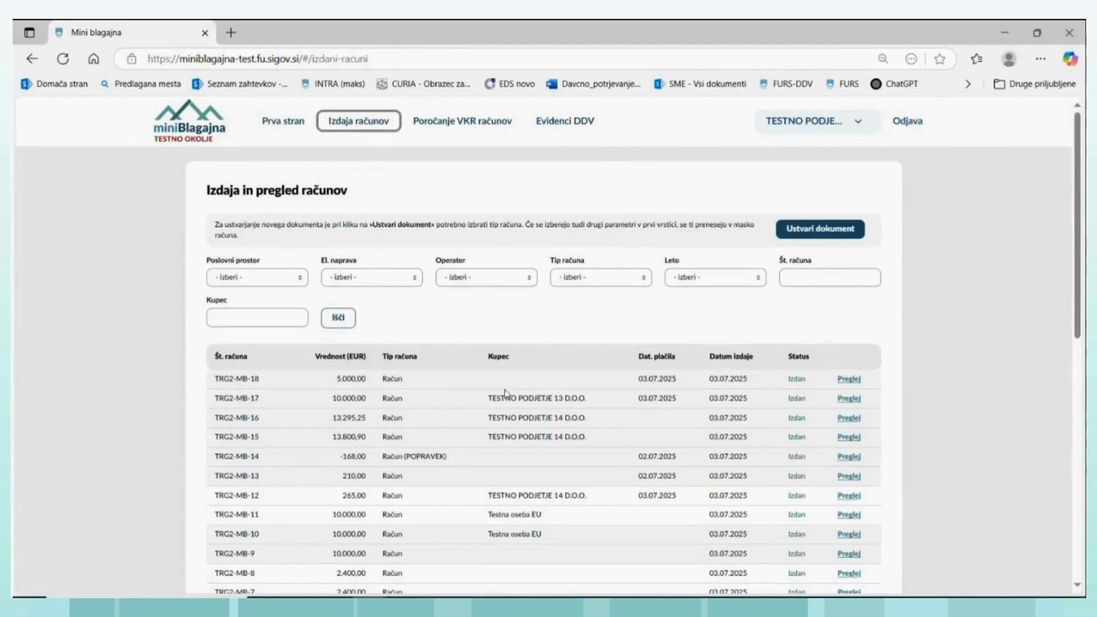
pyautogui.click(847, 379)
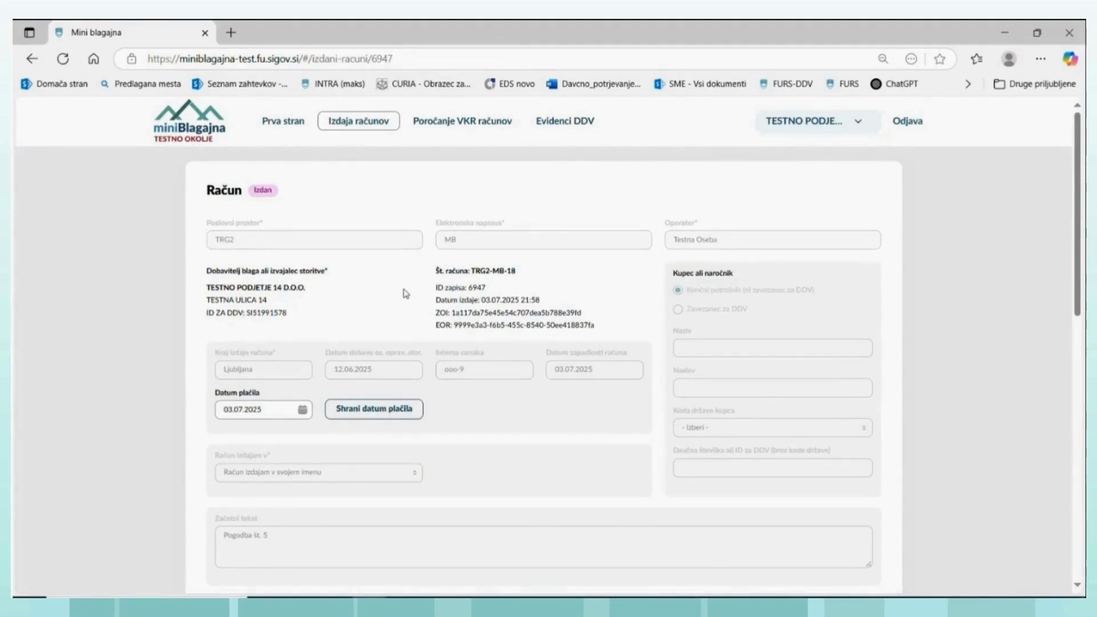
pyautogui.scroll(-1, 407, 300)
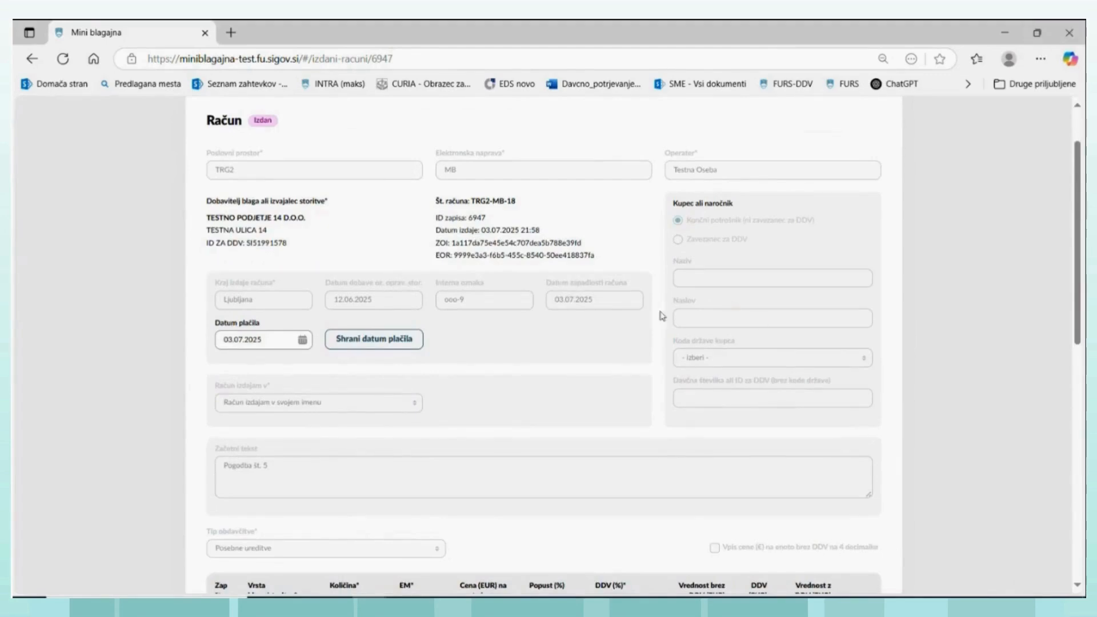
pyautogui.scroll(-4, 661, 316)
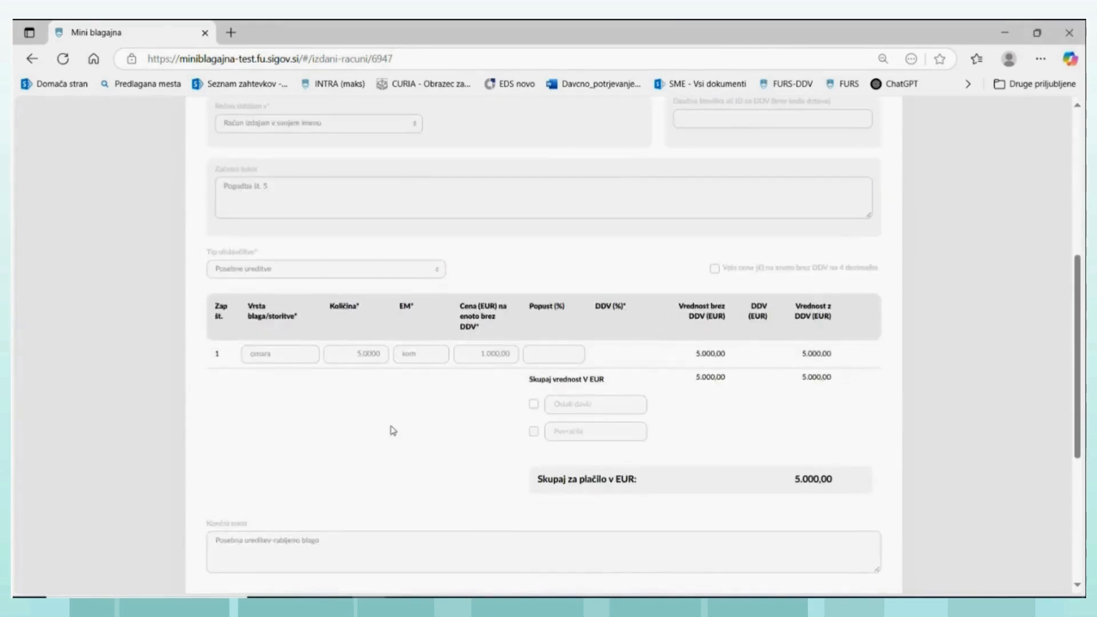
pyautogui.scroll(-2, 385, 531)
pyautogui.click(368, 464)
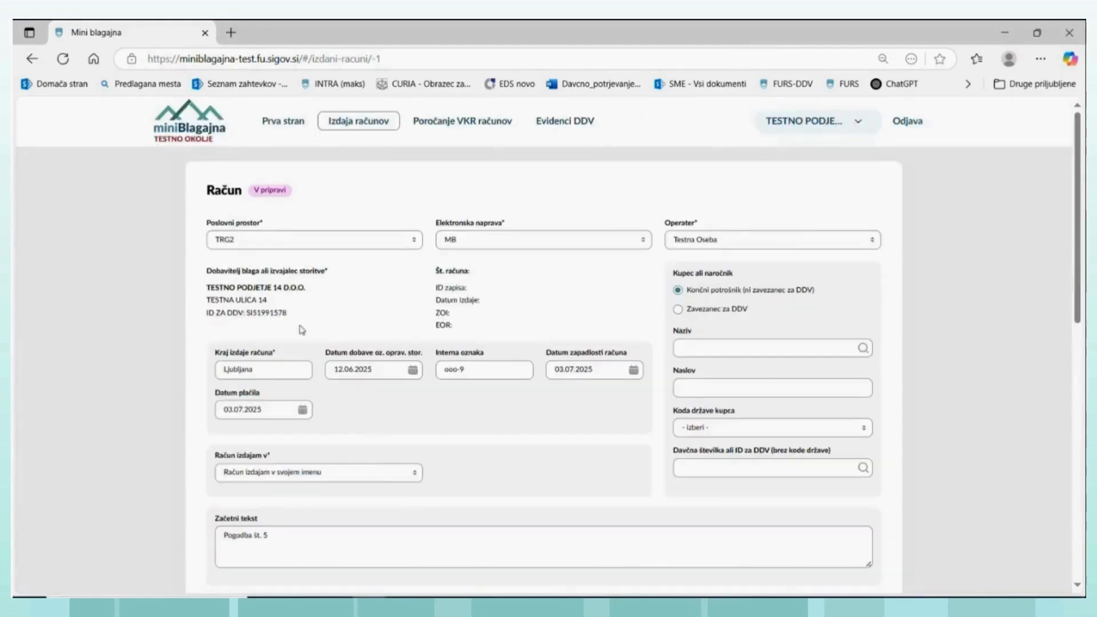
# - Set the copied invoice's taxation type to "Čezmejne dobave", after trying "Oproščeno s pravico do odbitka"
pyautogui.scroll(-4, 350, 402)
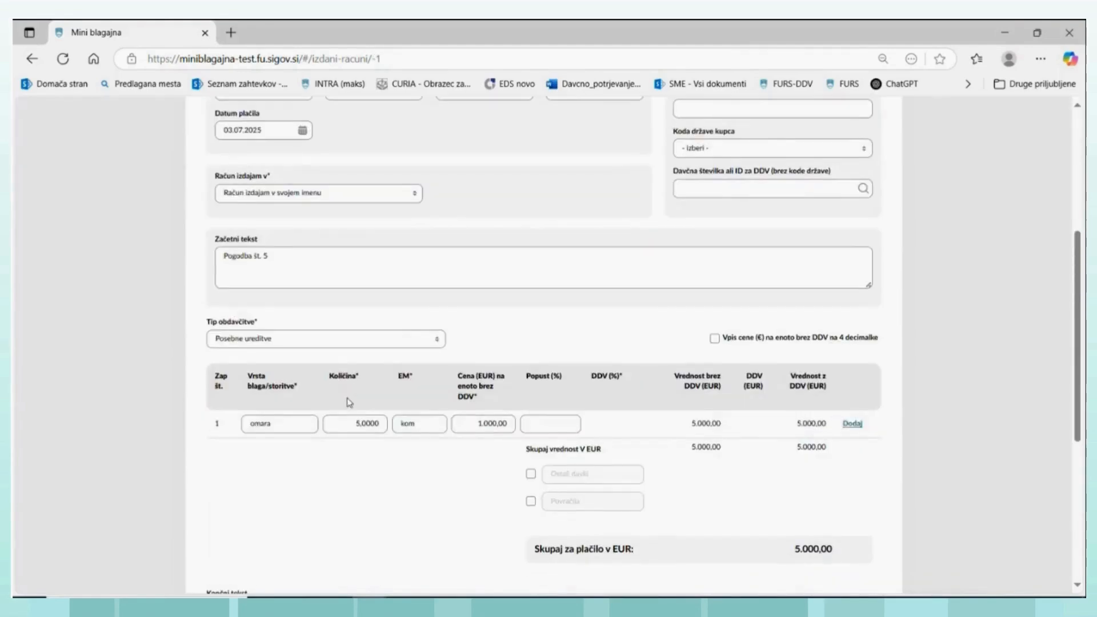
pyautogui.click(438, 341)
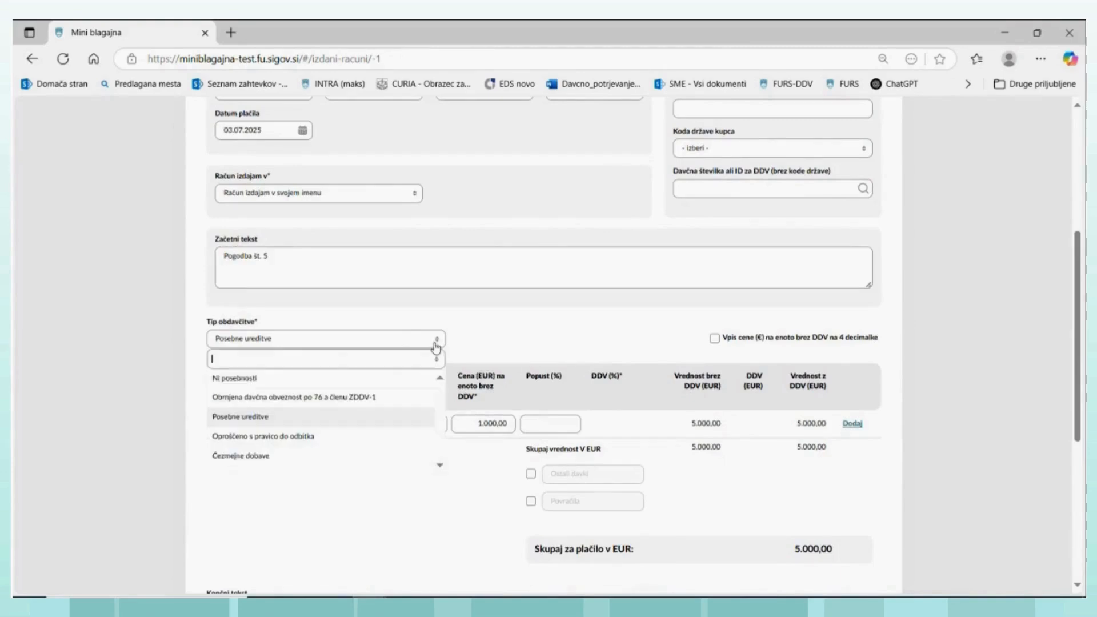
pyautogui.click(256, 437)
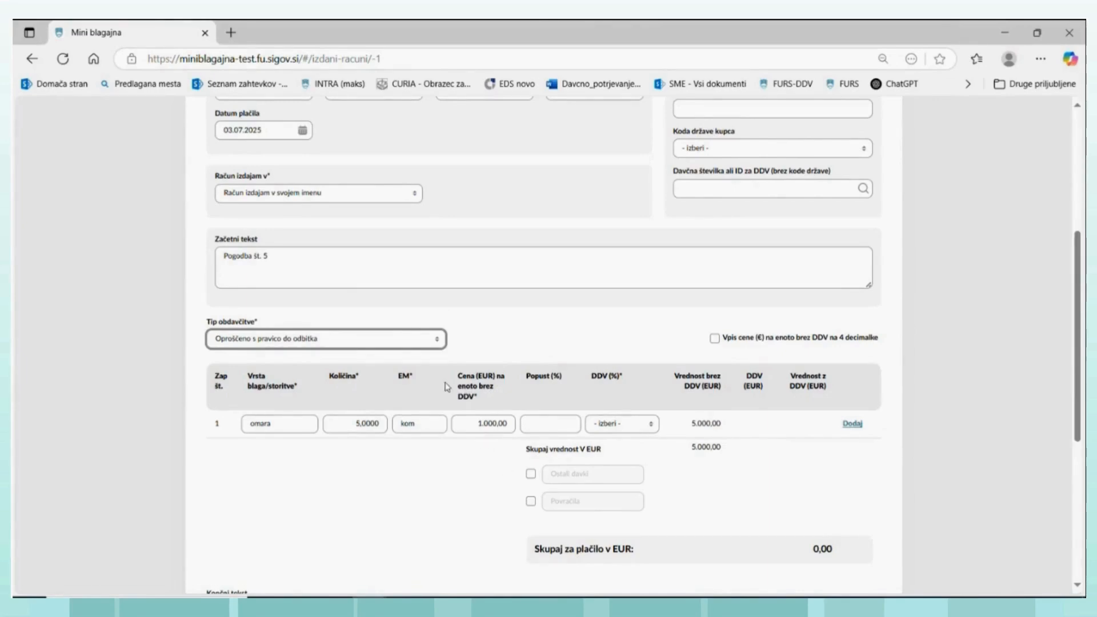
pyautogui.click(435, 343)
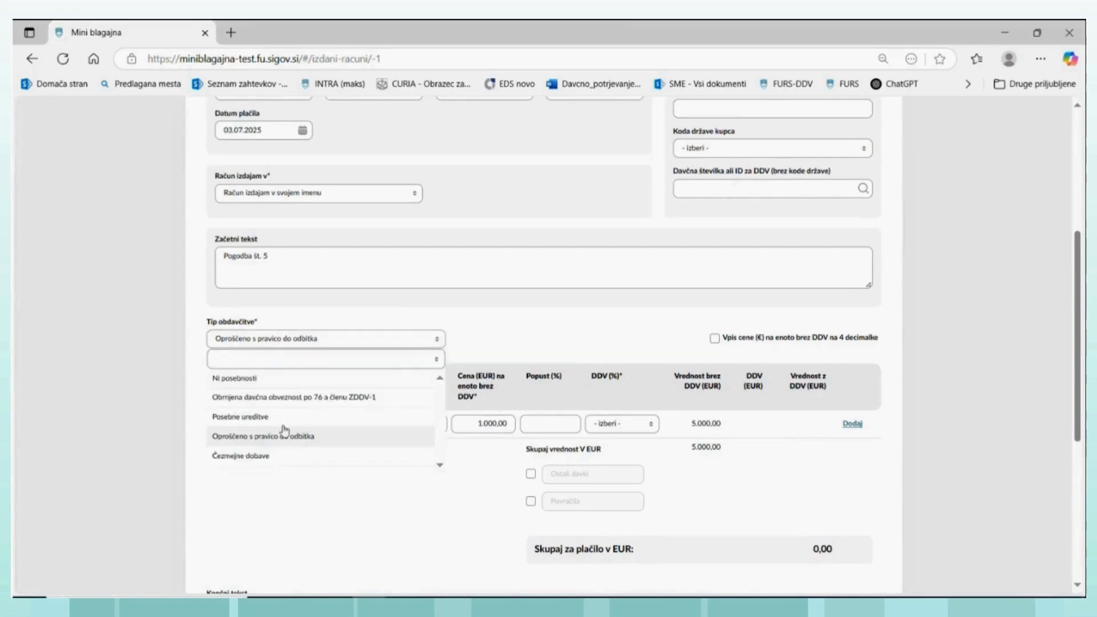
pyautogui.click(235, 457)
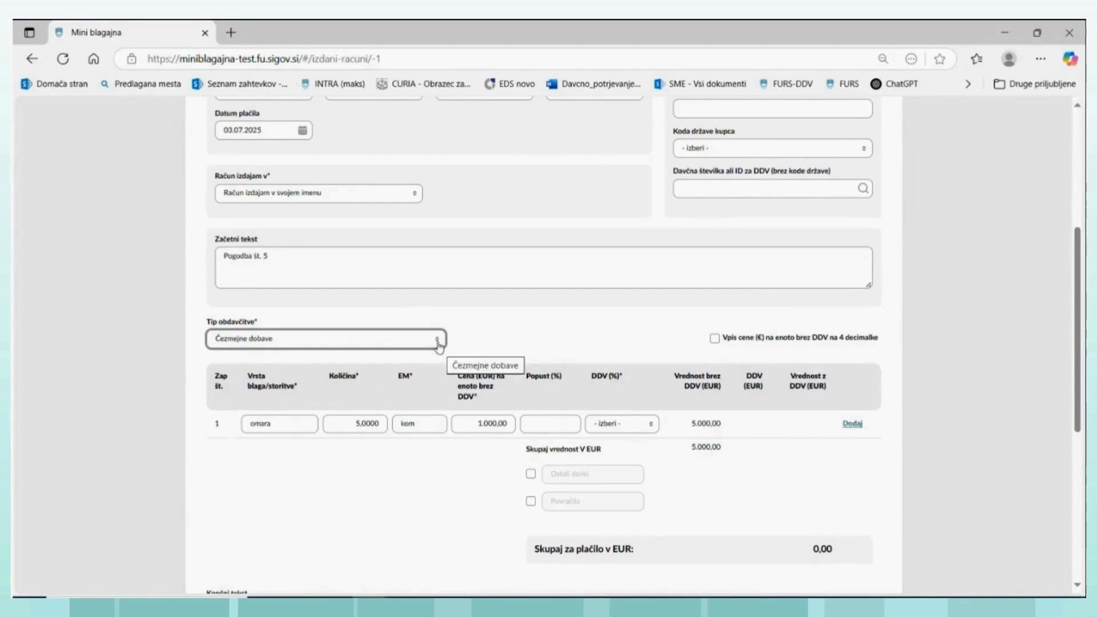
# - Set the omara line's VAT treatment to "Neobdavčljivo - dobava blaga na daljavo"
pyautogui.click(653, 430)
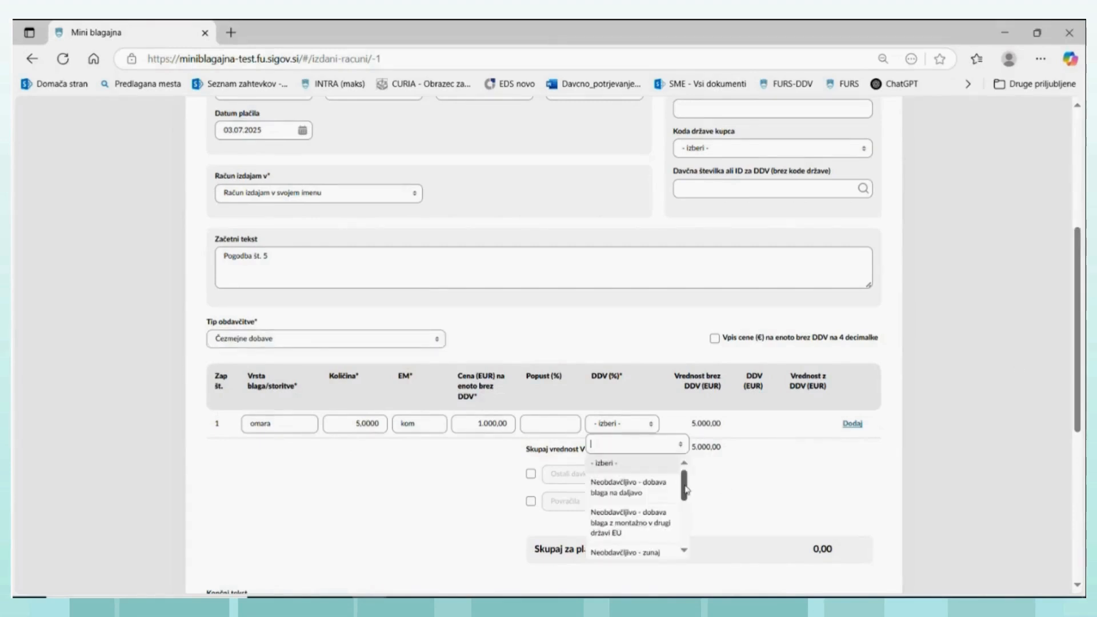
pyautogui.moveTo(685, 490)
pyautogui.mouseDown()
pyautogui.moveTo(689, 540)
pyautogui.moveTo(685, 484)
pyautogui.mouseUp()
pyautogui.click(625, 489)
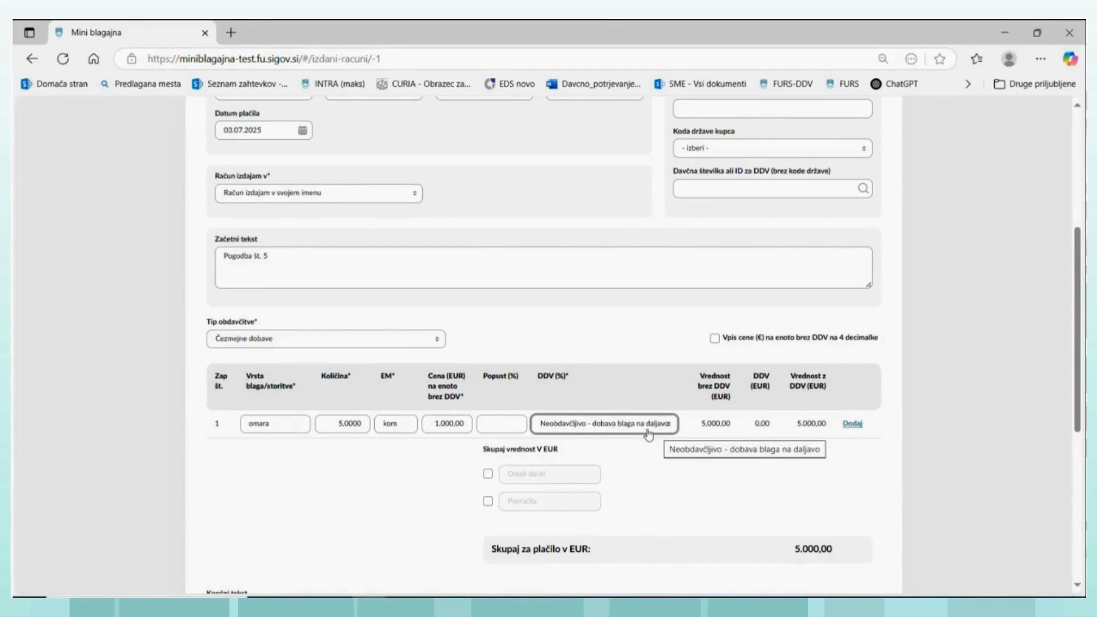
pyautogui.doubleClick(283, 423)
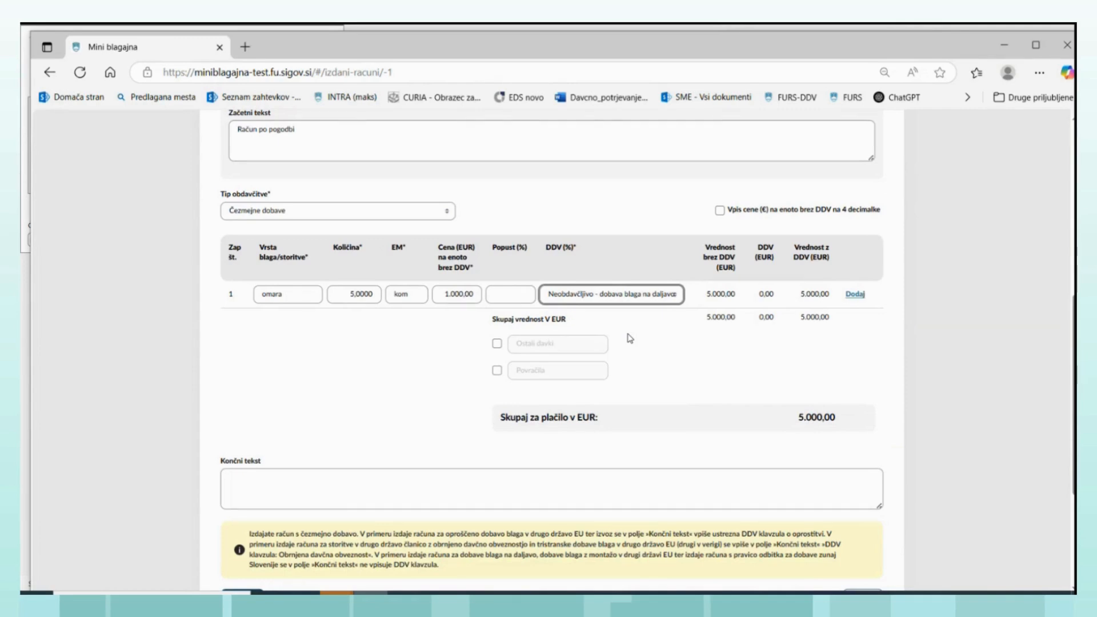
# - Try the VAT treatment "Neobdavčljivo - zunaj Slovenije s pravico do odbitka" on the omara line
pyautogui.click(675, 298)
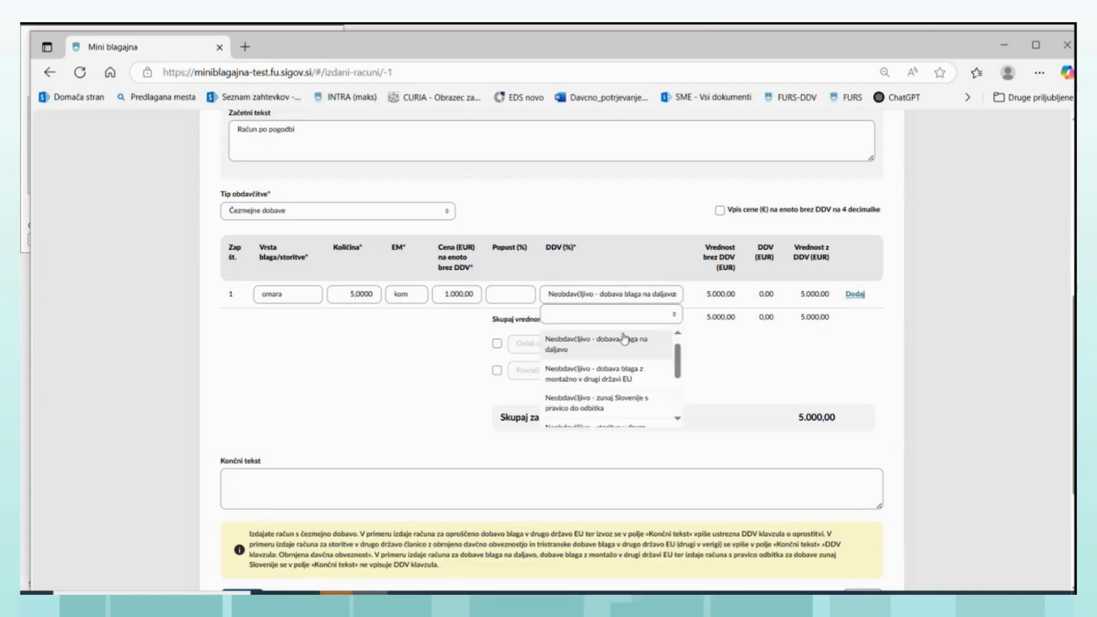
pyautogui.click(589, 405)
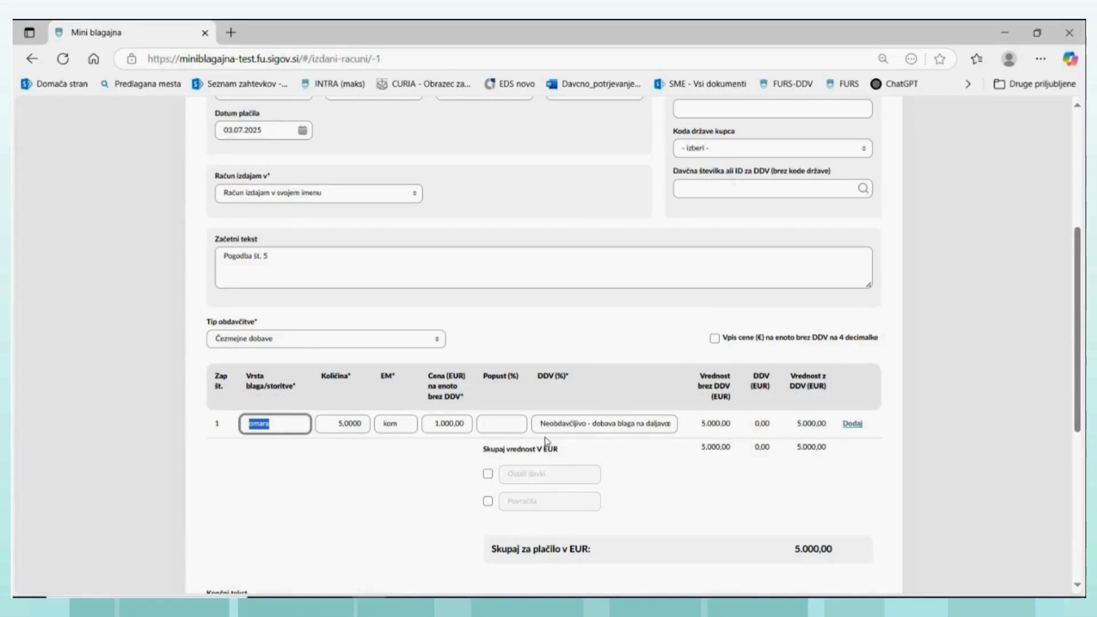
# - Clear the closing text "Posebna ureditev-rabljeno blago" from the cross-border draft, then save and issue the invoice
pyautogui.scroll(-3, 571, 440)
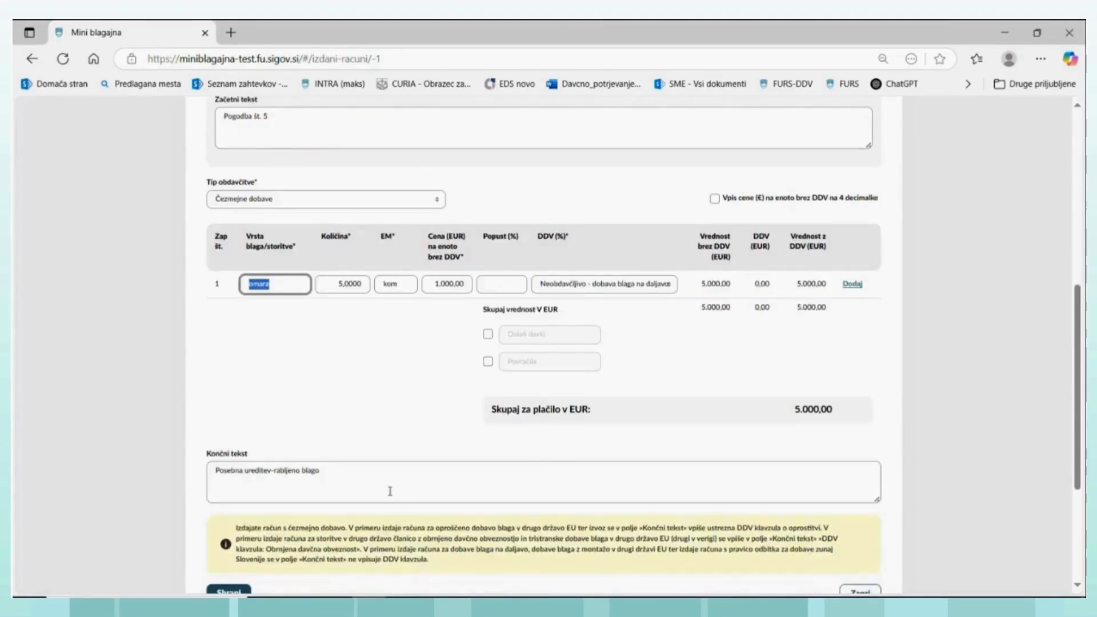
pyautogui.moveTo(384, 478); pyautogui.dragTo(198, 475)
pyautogui.press('BackSpace')
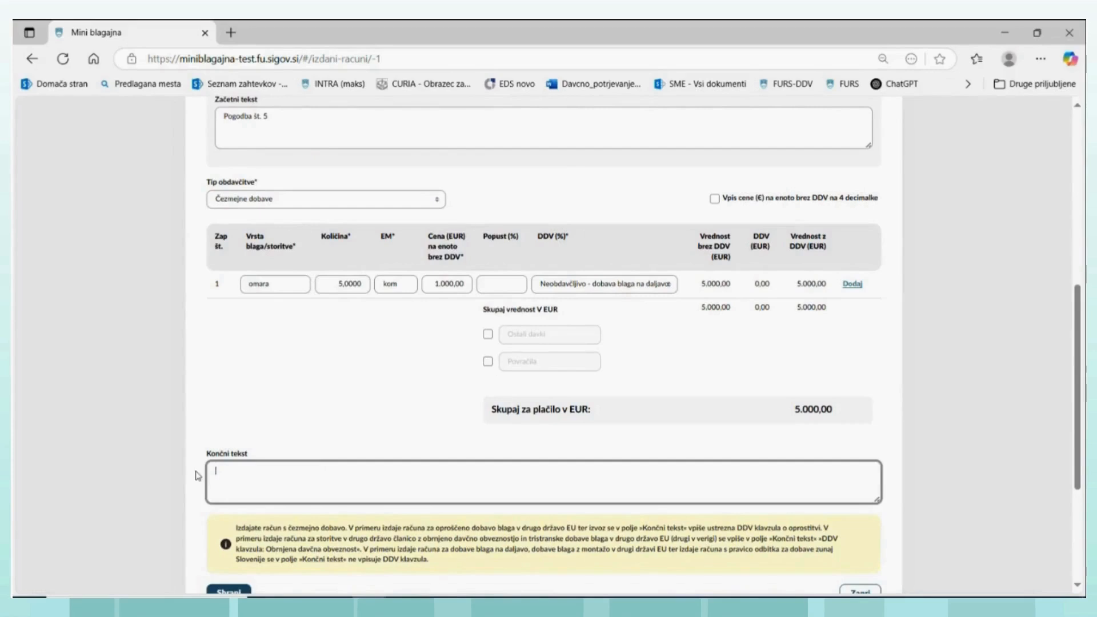
pyautogui.scroll(-3, 268, 474)
pyautogui.click(228, 384)
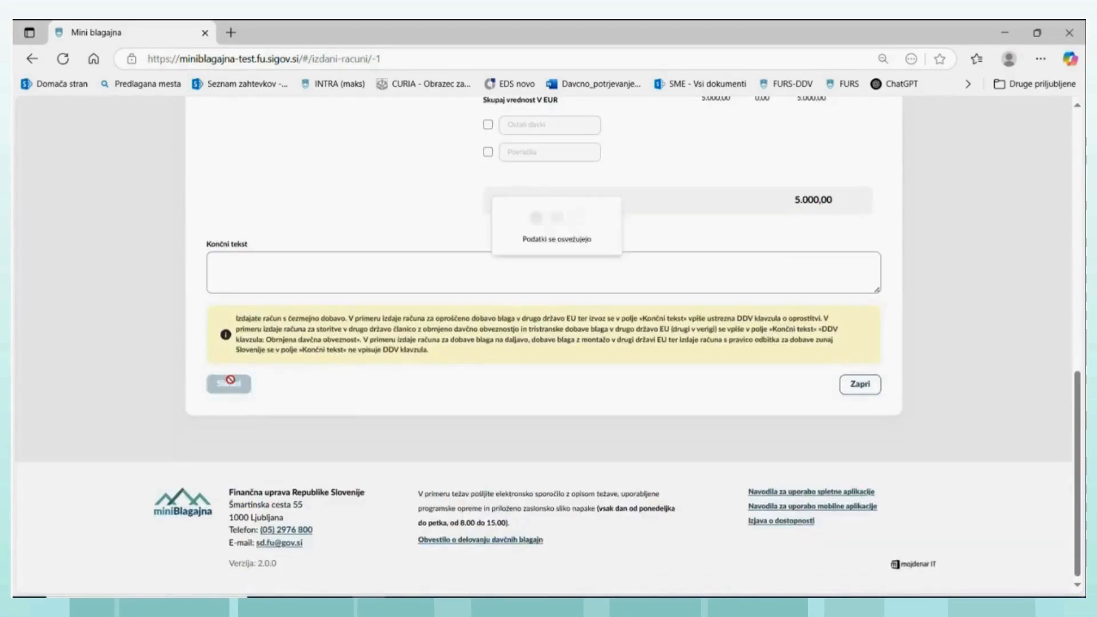
pyautogui.click(298, 386)
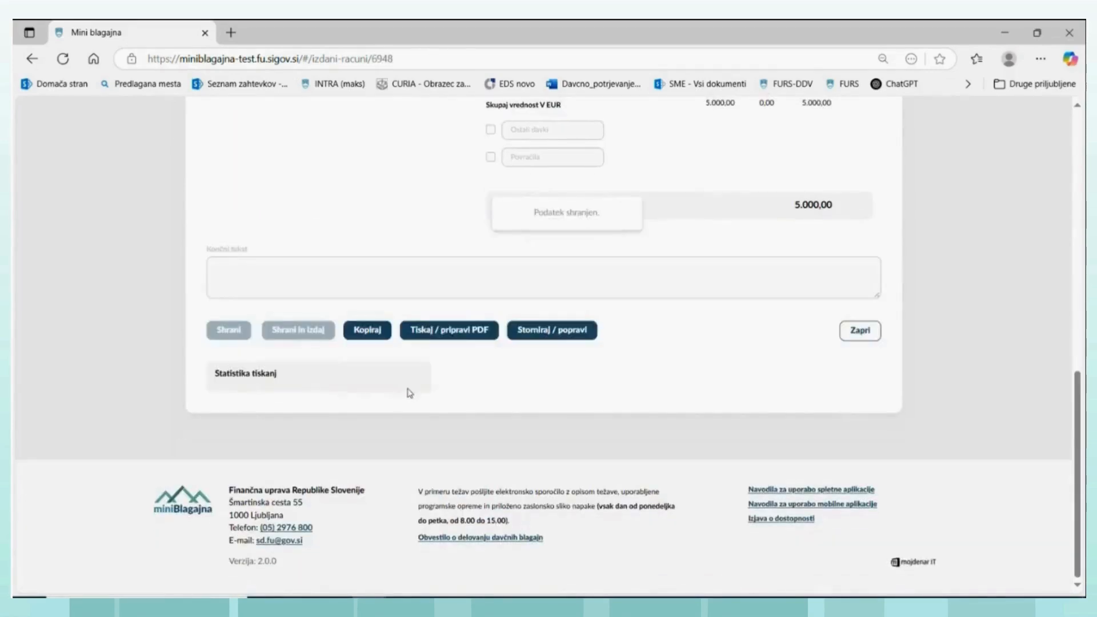
# - Generate the PDF of issued invoice TRG2-MB-19, open the downloaded file to review it, and close it
pyautogui.click(460, 337)
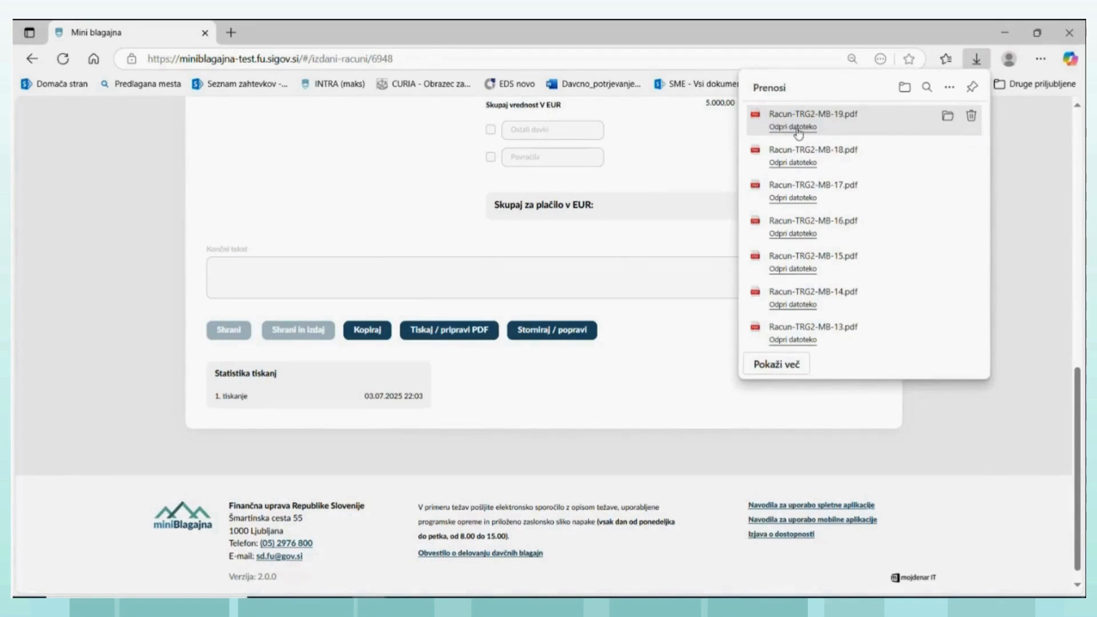
pyautogui.click(791, 127)
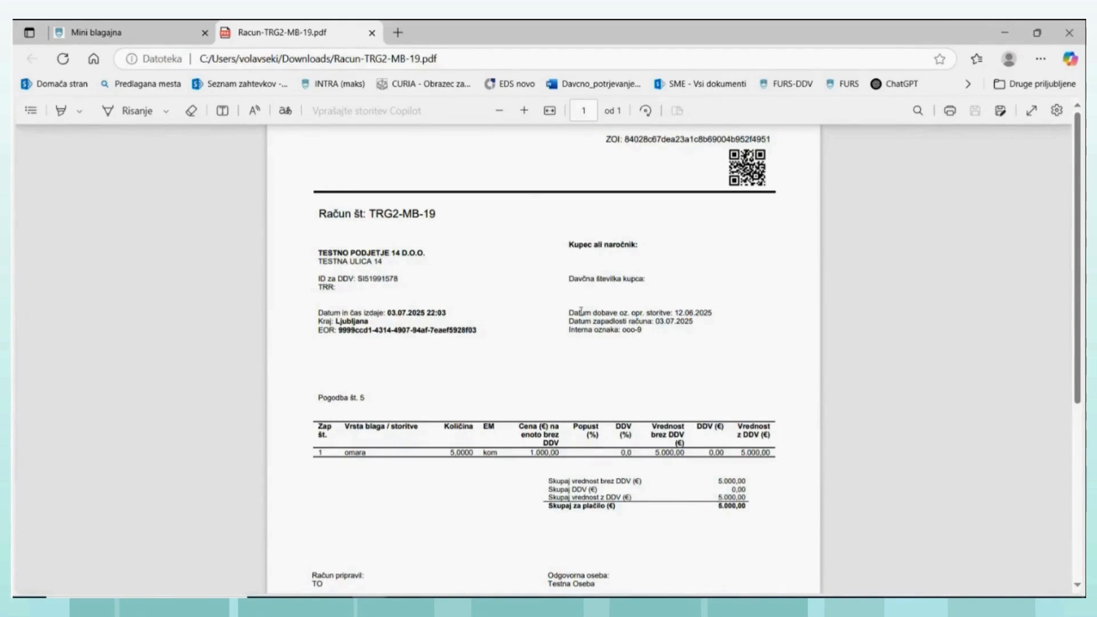
pyautogui.click(371, 32)
# - Open the VAT record entry for invoice TRG2-MB-19 and examine the distance-sales value in field 12
pyautogui.moveTo(1079, 399); pyautogui.dragTo(1025, 90)
pyautogui.click(554, 125)
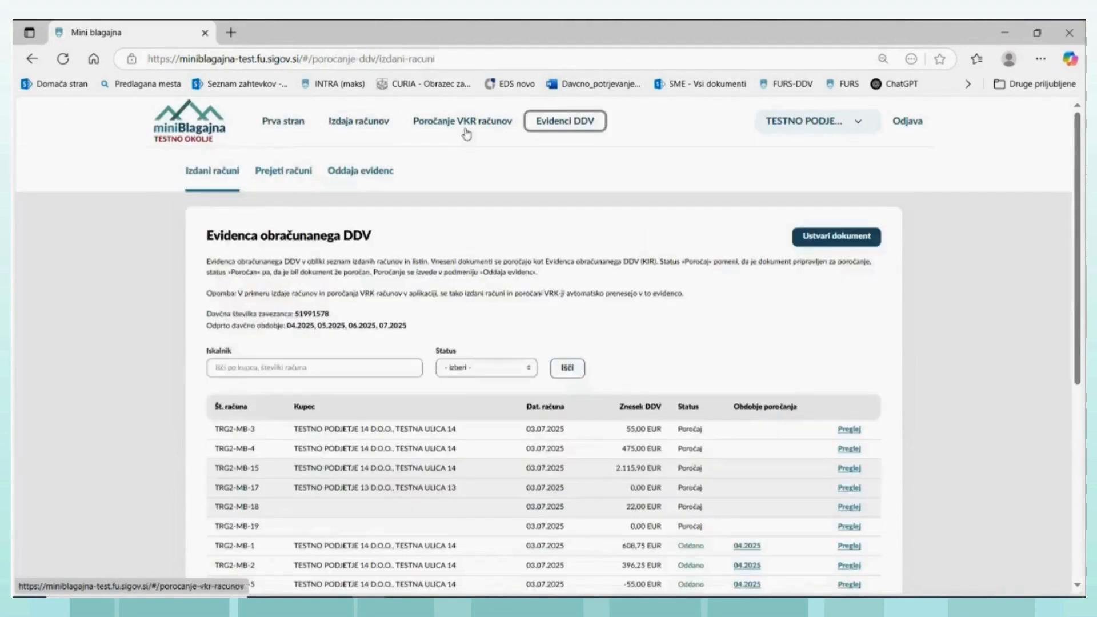
pyautogui.click(201, 178)
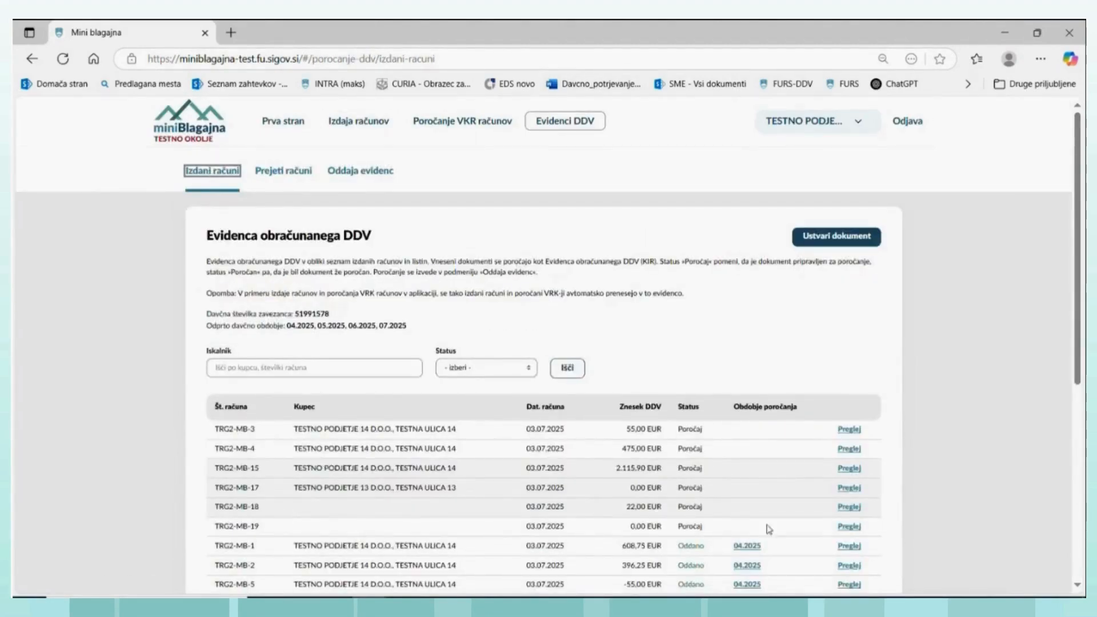
pyautogui.click(852, 531)
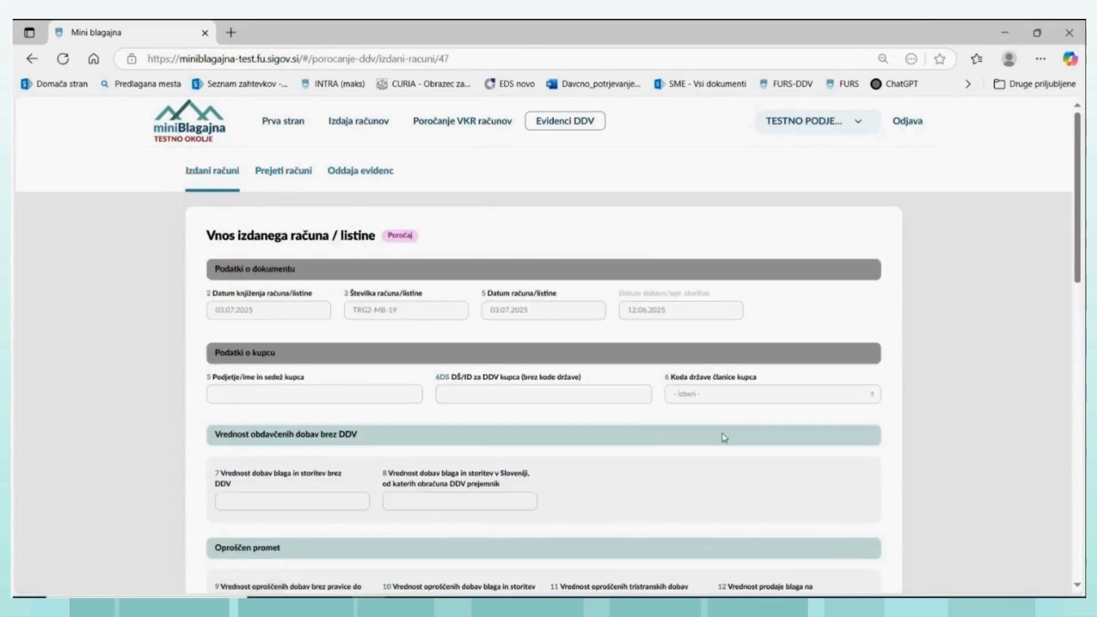
pyautogui.scroll(-2, 627, 427)
pyautogui.scroll(-2, 627, 427)
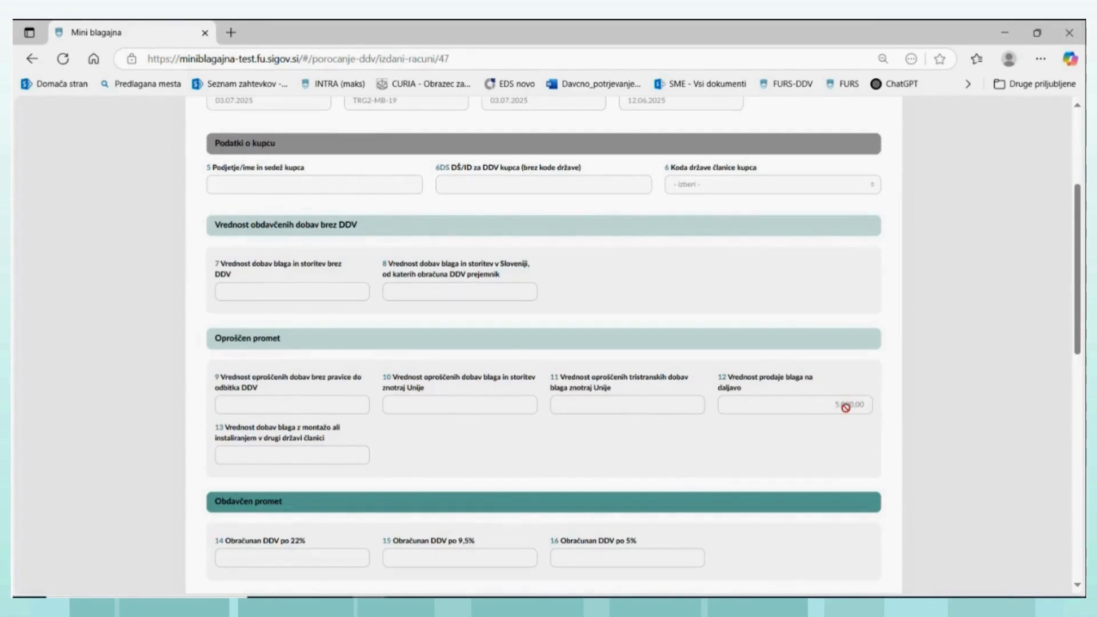
pyautogui.scroll(2, 607, 262)
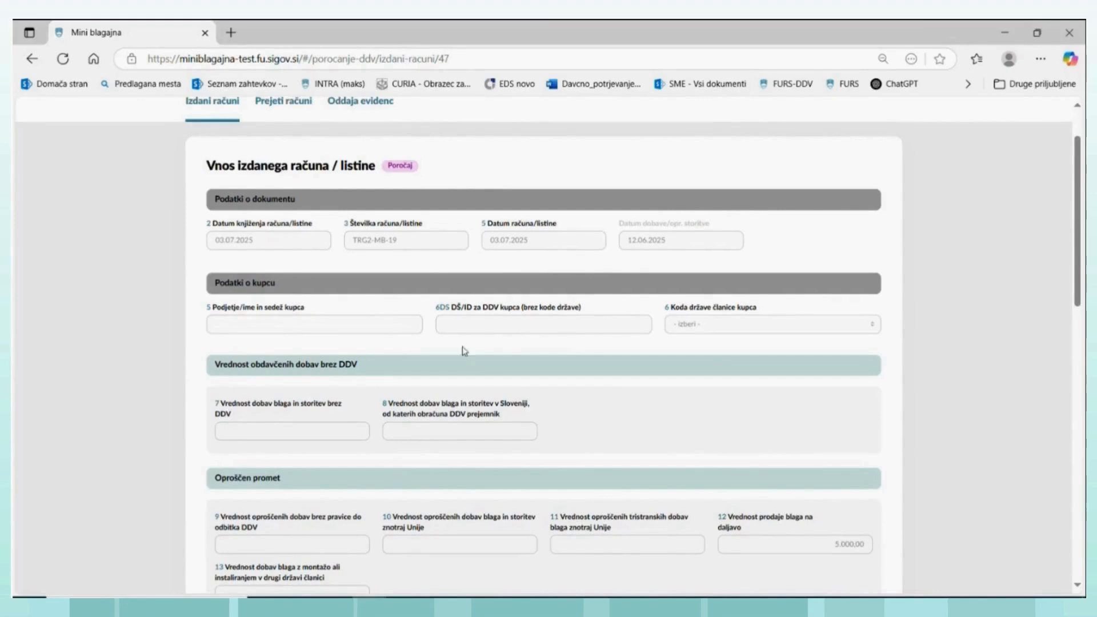
pyautogui.scroll(1, 465, 312)
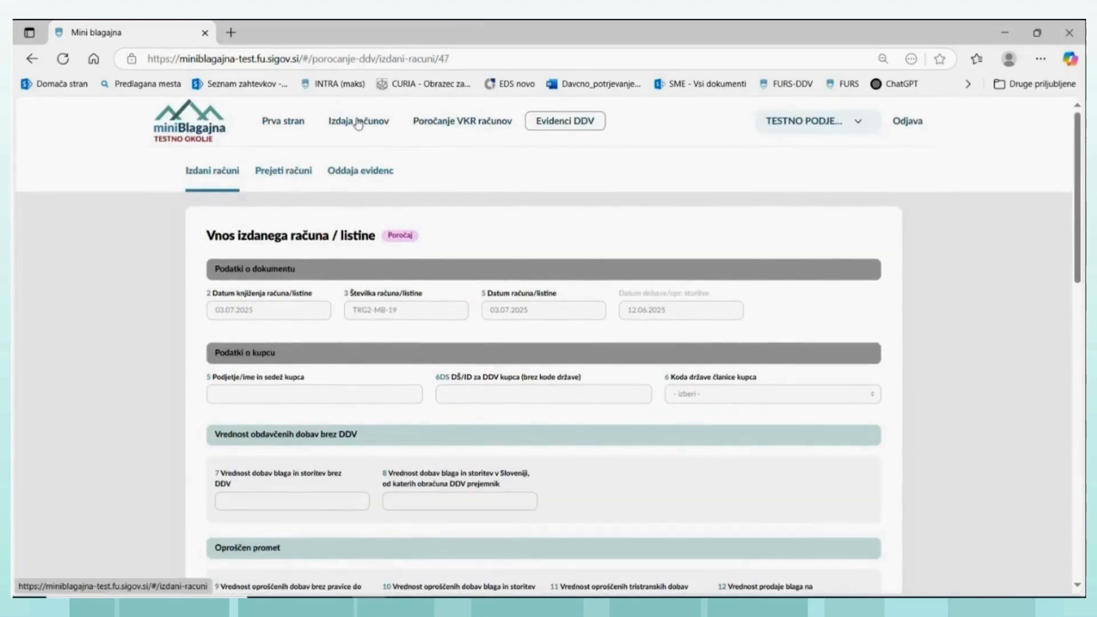
# - Reopen issued invoice TRG2-MB-19 from the issued invoices list and copy it into a new draft invoice
pyautogui.click(355, 125)
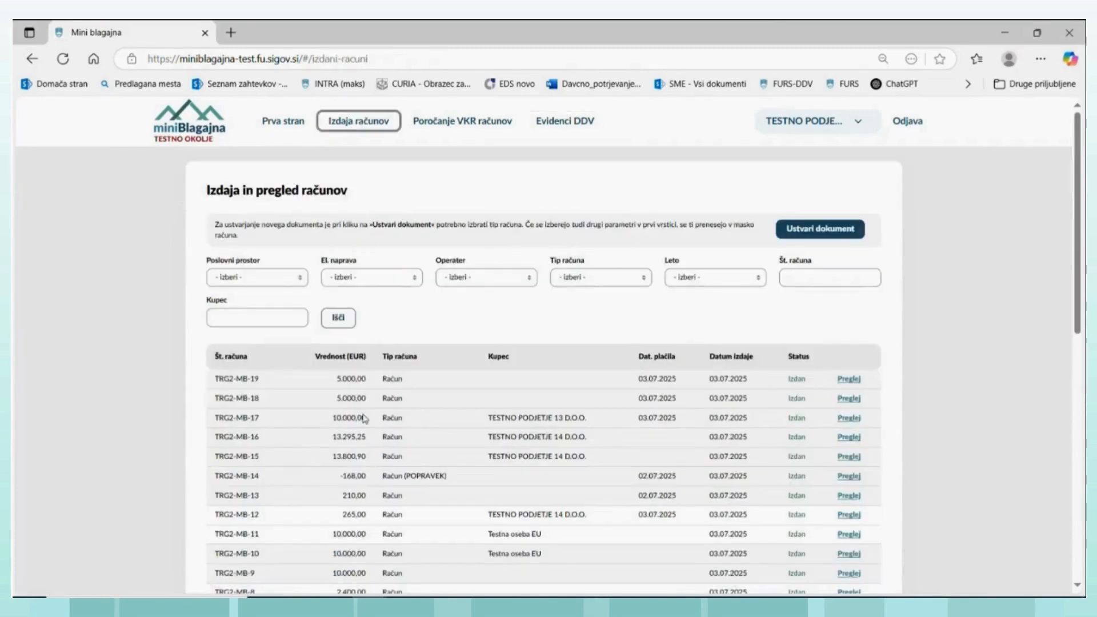
pyautogui.click(848, 378)
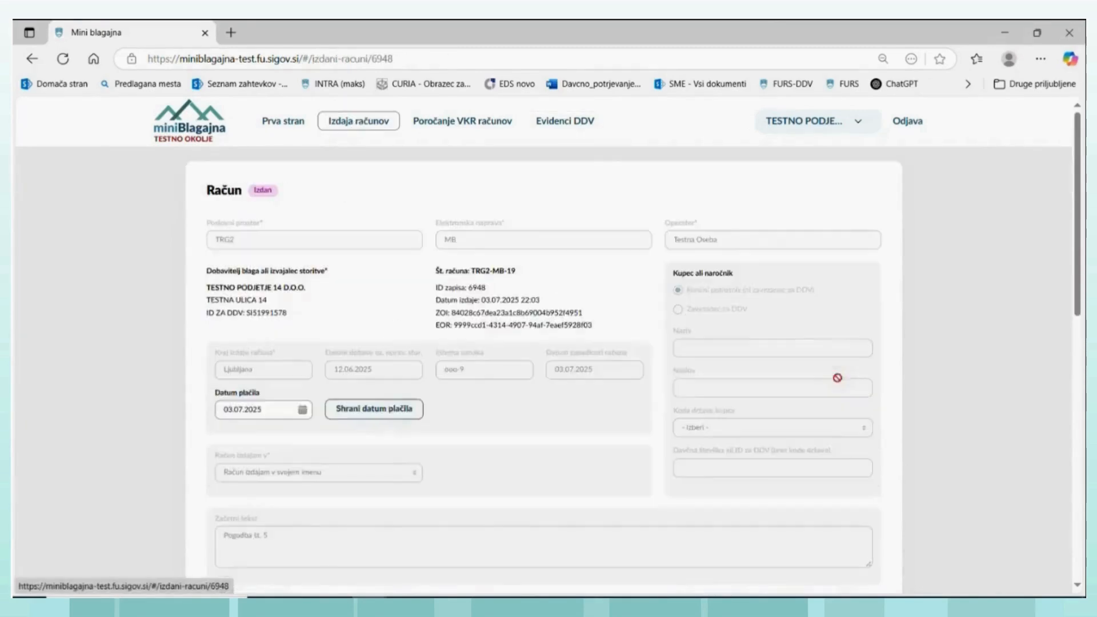
pyautogui.scroll(-10, 431, 347)
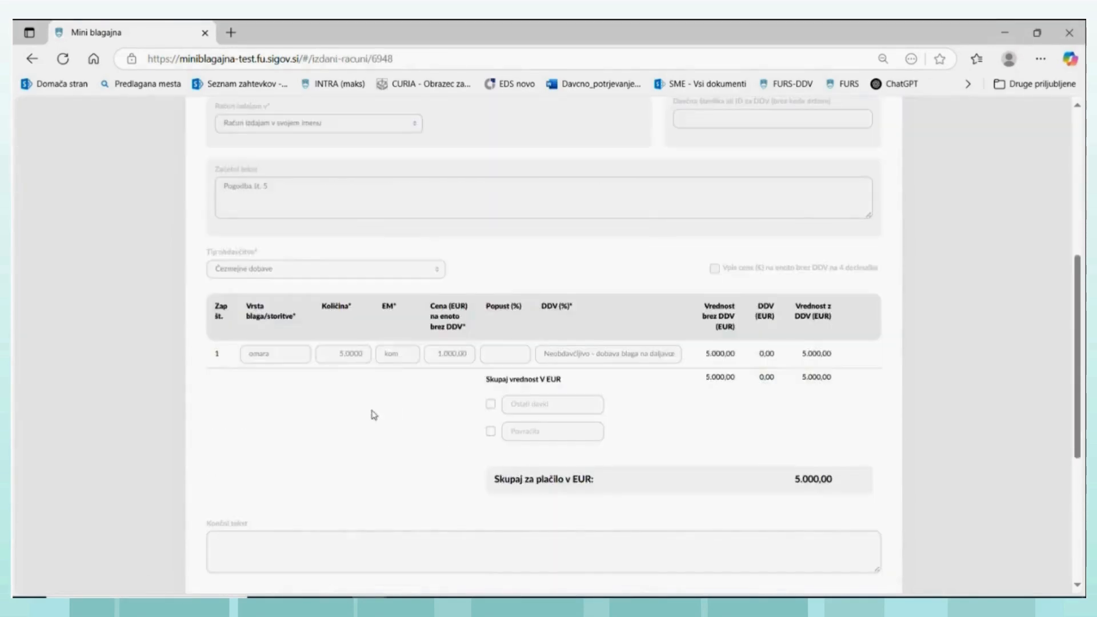
pyautogui.click(367, 399)
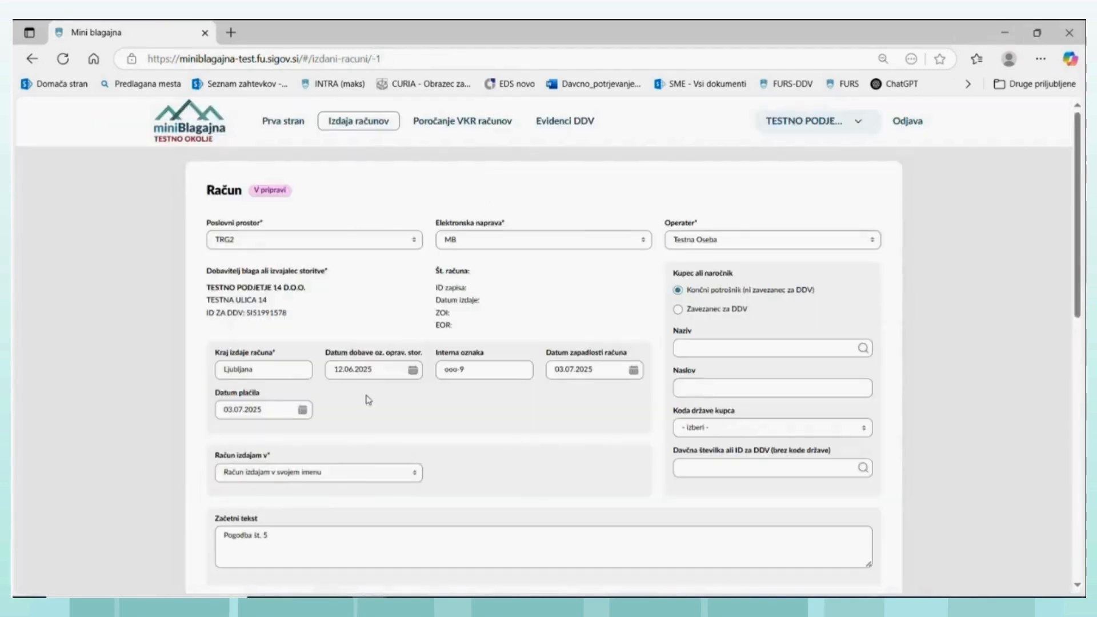
# - Set the omara line's VAT treatment to "Neobdavčljivo - dobava blaga z montažno v drugi državi EU", then save and issue the invoice
pyautogui.scroll(-5, 350, 332)
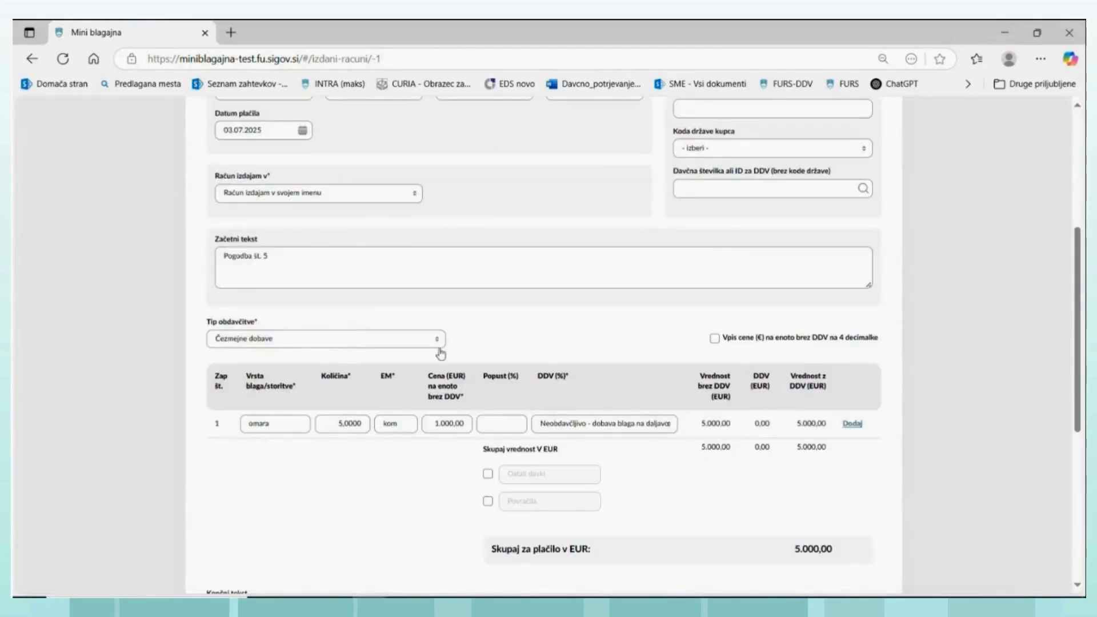
pyautogui.click(669, 426)
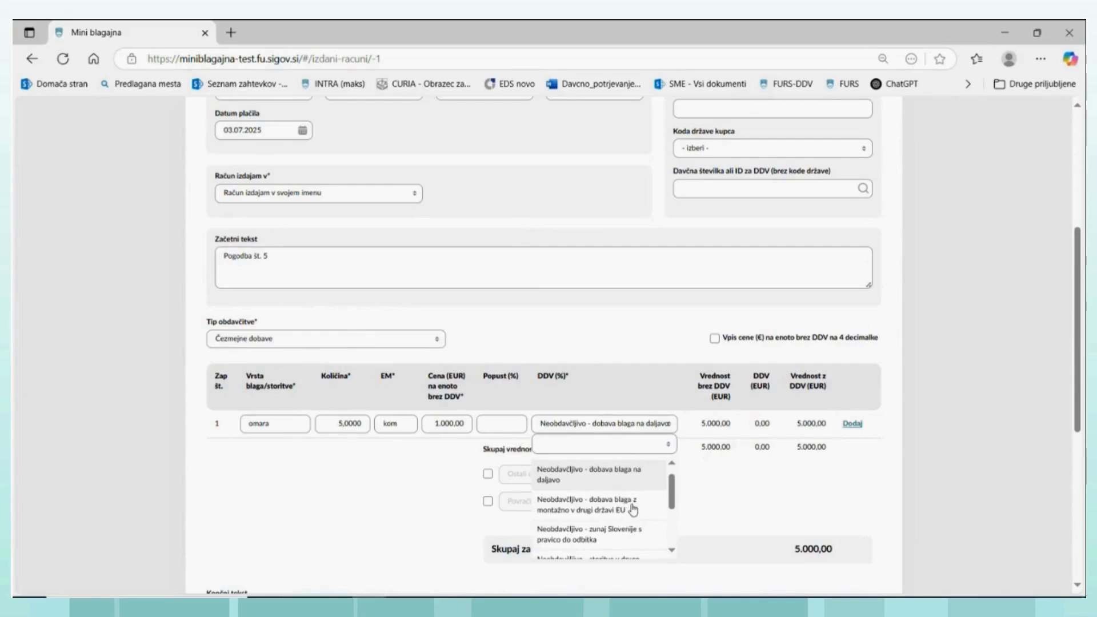
pyautogui.click(606, 507)
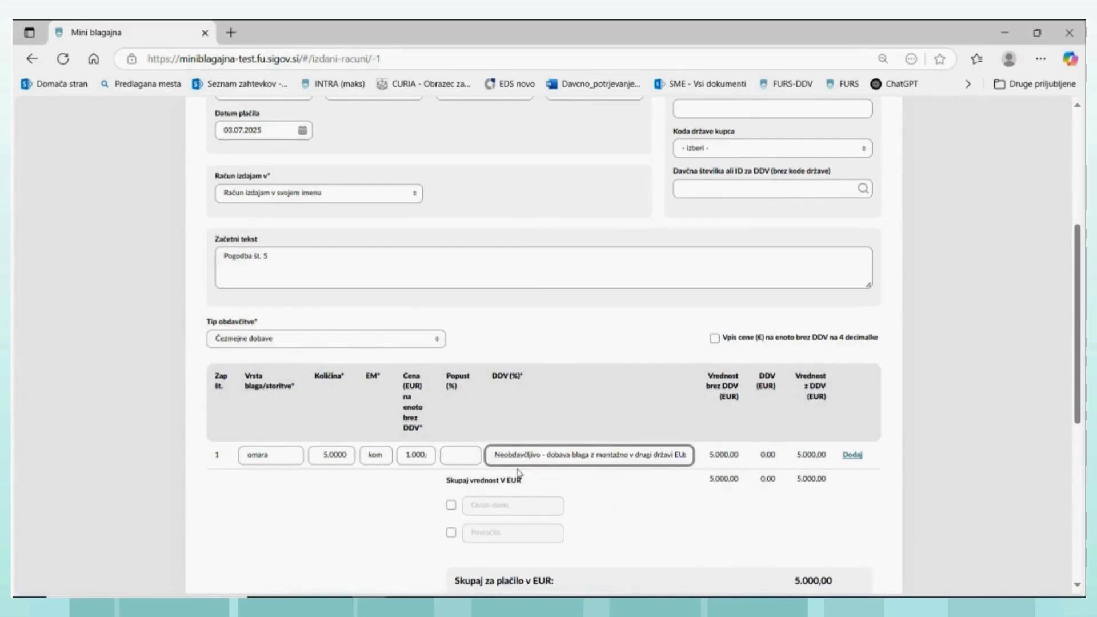
pyautogui.scroll(-4, 518, 472)
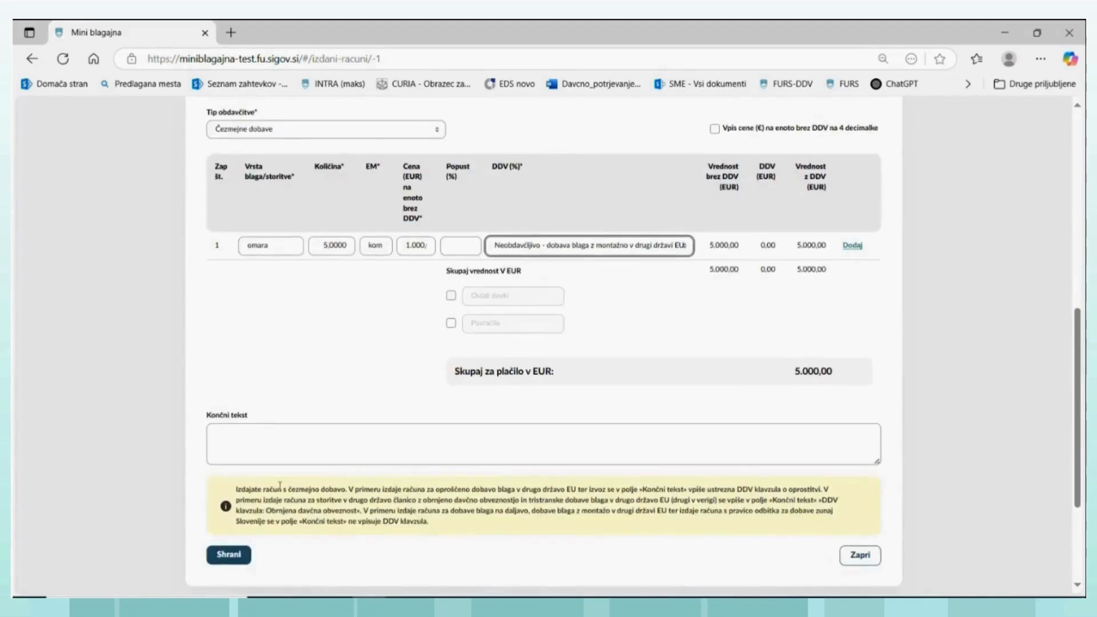
pyautogui.click(229, 555)
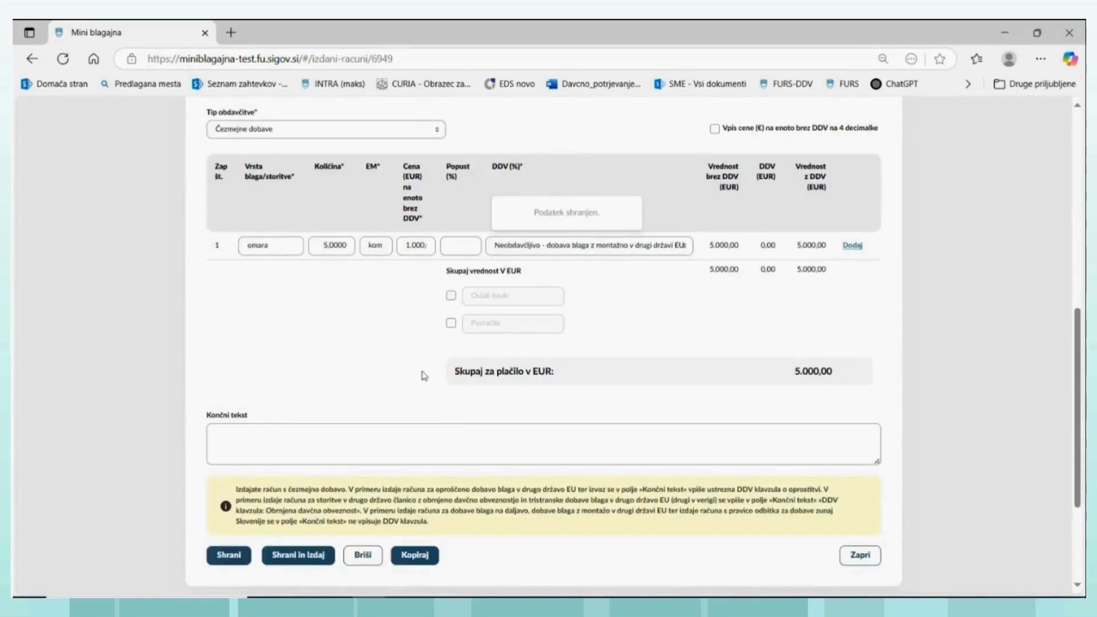
pyautogui.click(299, 555)
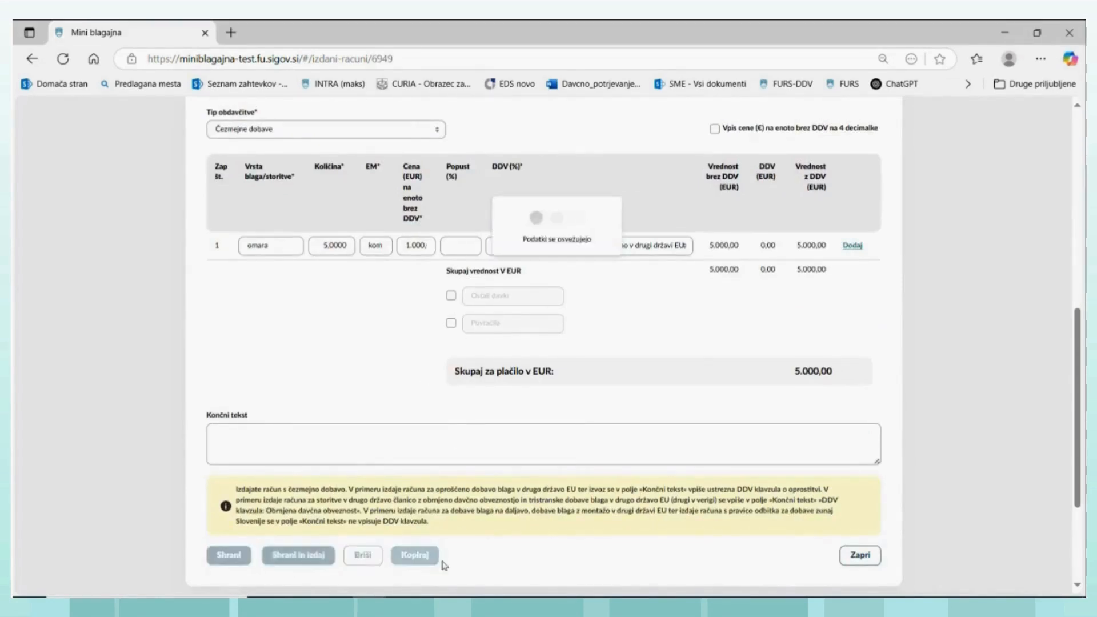
# - Generate the PDF of issued invoice TRG2-MB-20, open the downloaded file to review it, and close it
pyautogui.click(460, 497)
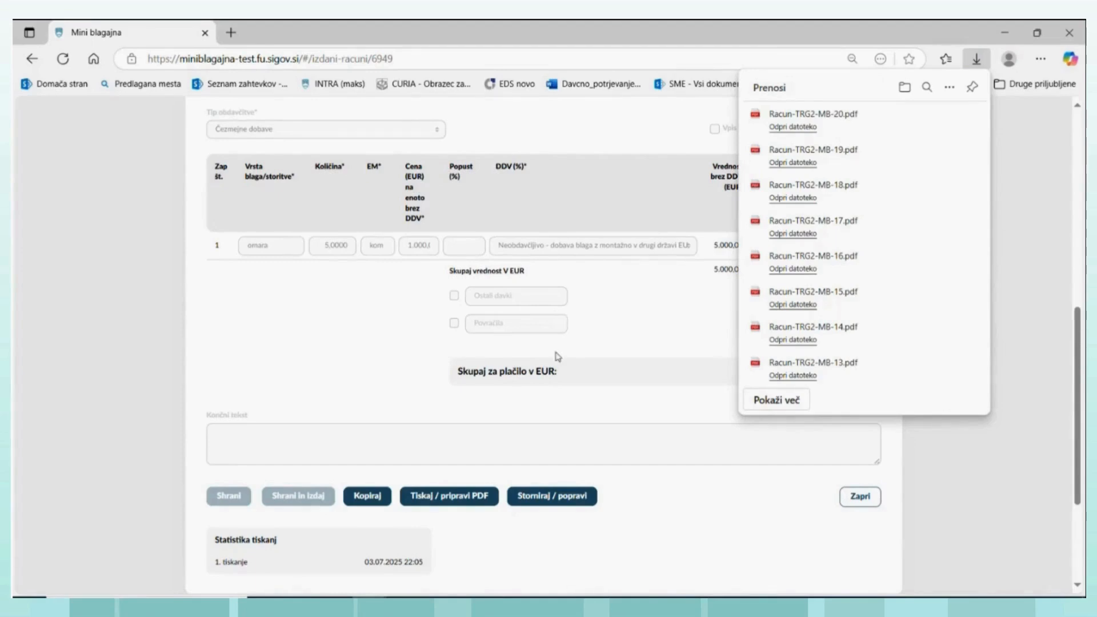
pyautogui.click(792, 127)
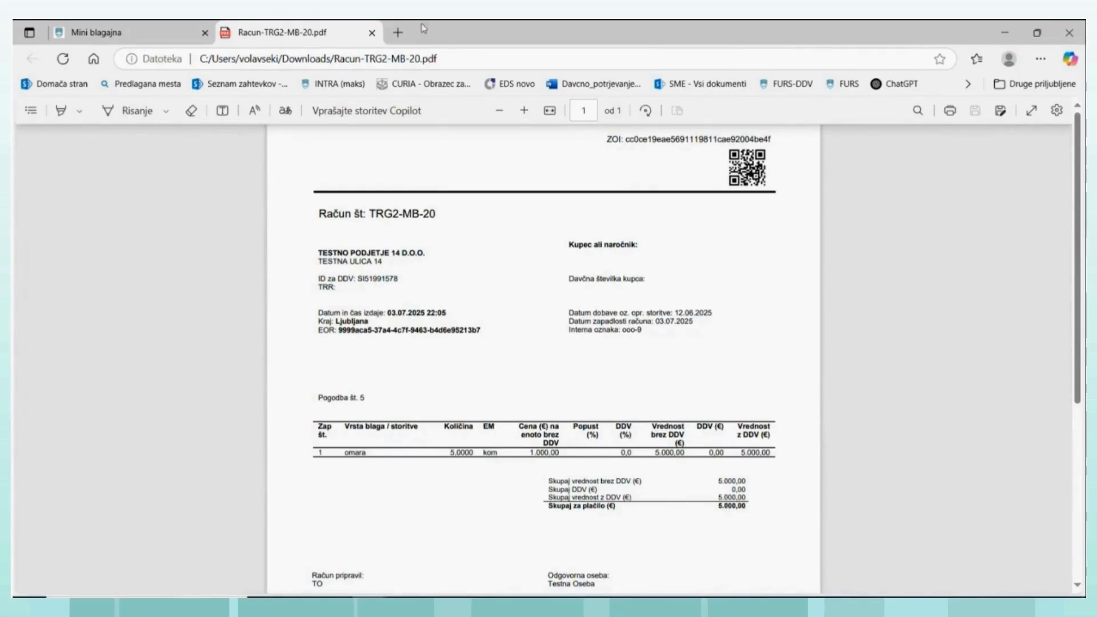
pyautogui.click(372, 33)
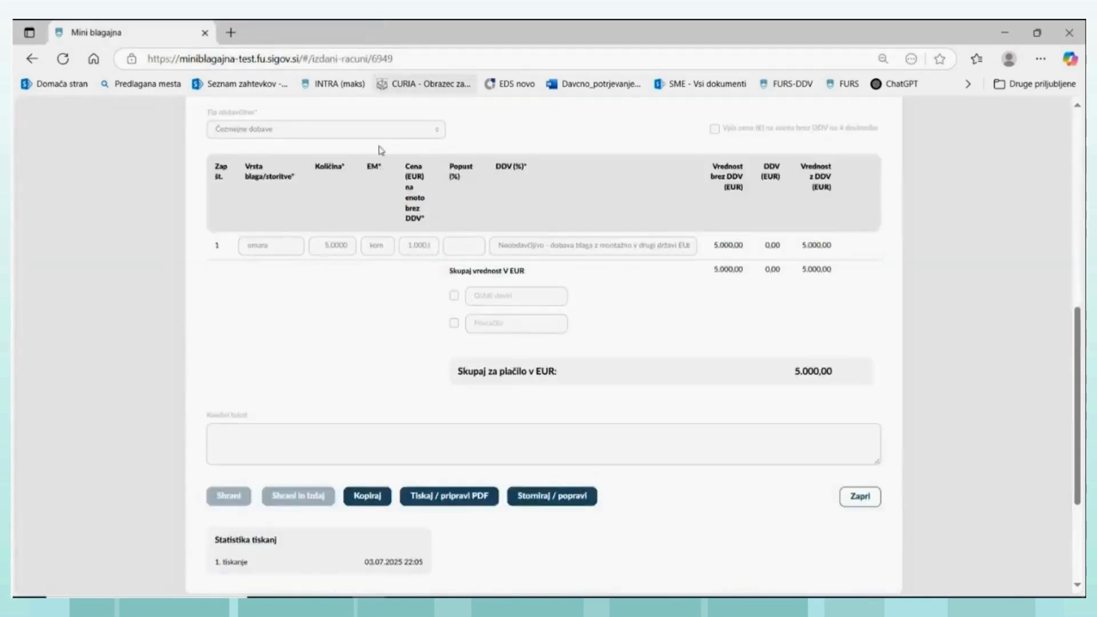
# - Open the VAT record entry for invoice TRG2-MB-20 and examine field 13 for goods assembled or installed in another member state
pyautogui.scroll(8, 377, 153)
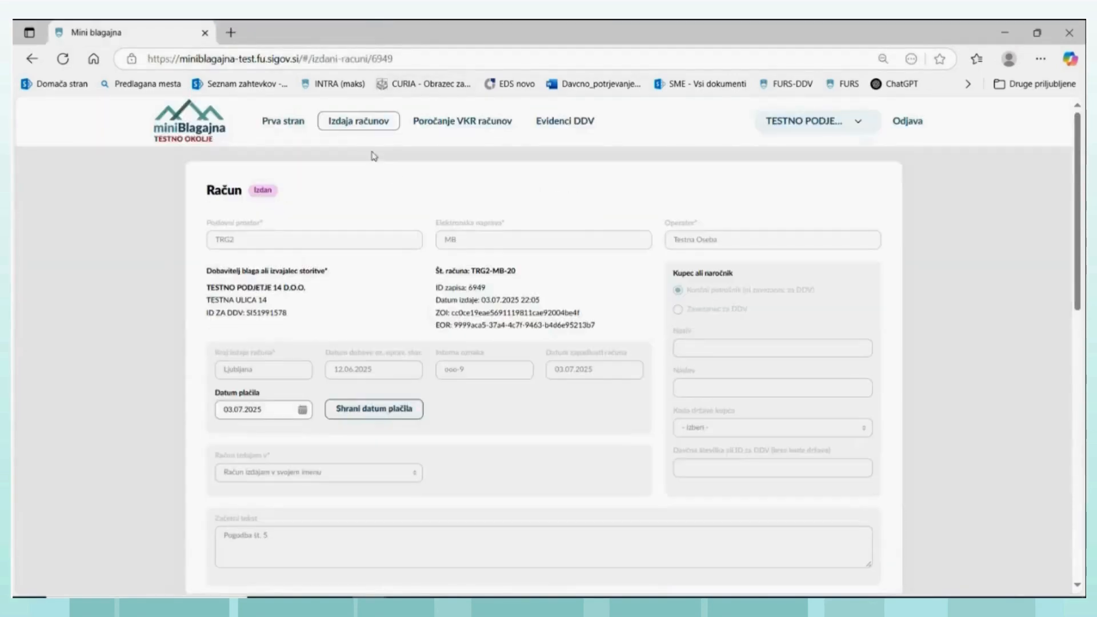
pyautogui.click(550, 122)
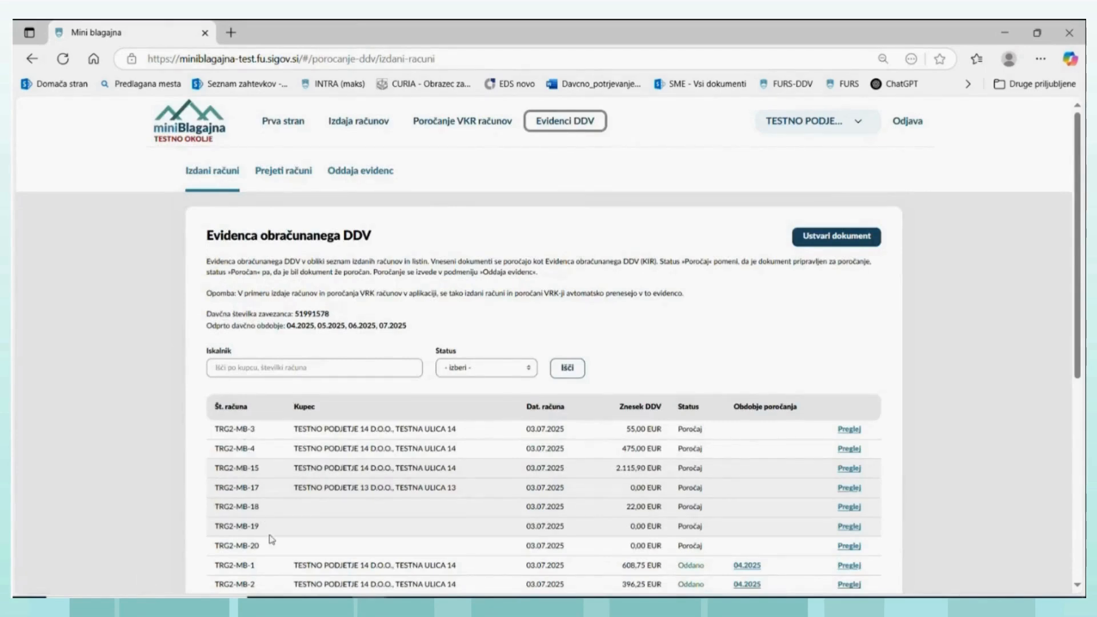
pyautogui.click(848, 545)
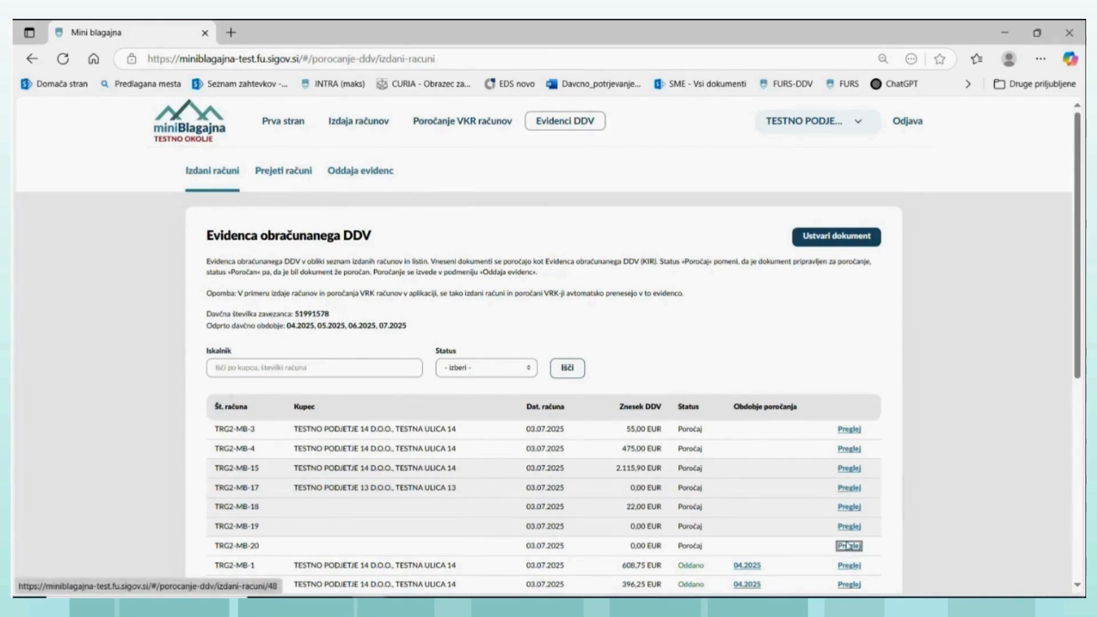
pyautogui.click(849, 545)
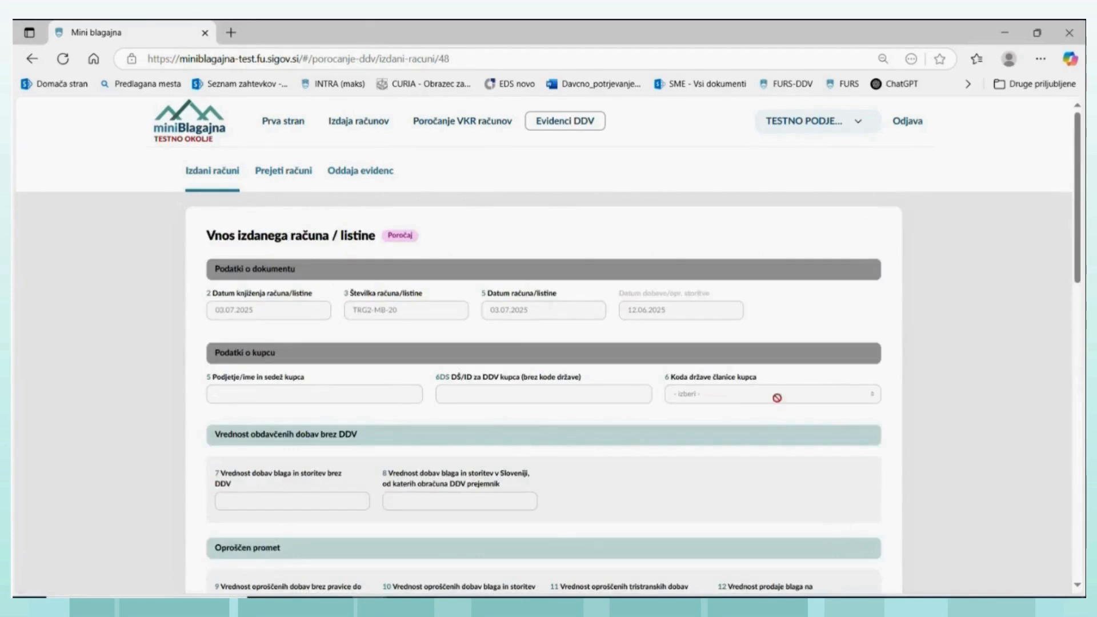
pyautogui.scroll(-3, 742, 369)
pyautogui.scroll(-3, 743, 369)
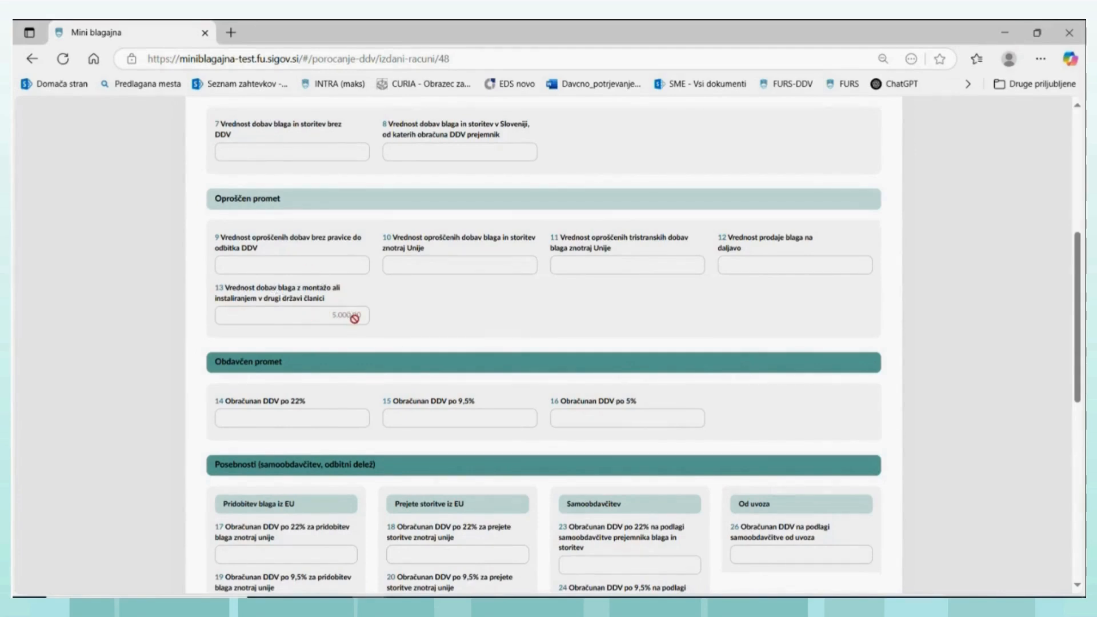
pyautogui.scroll(3, 399, 263)
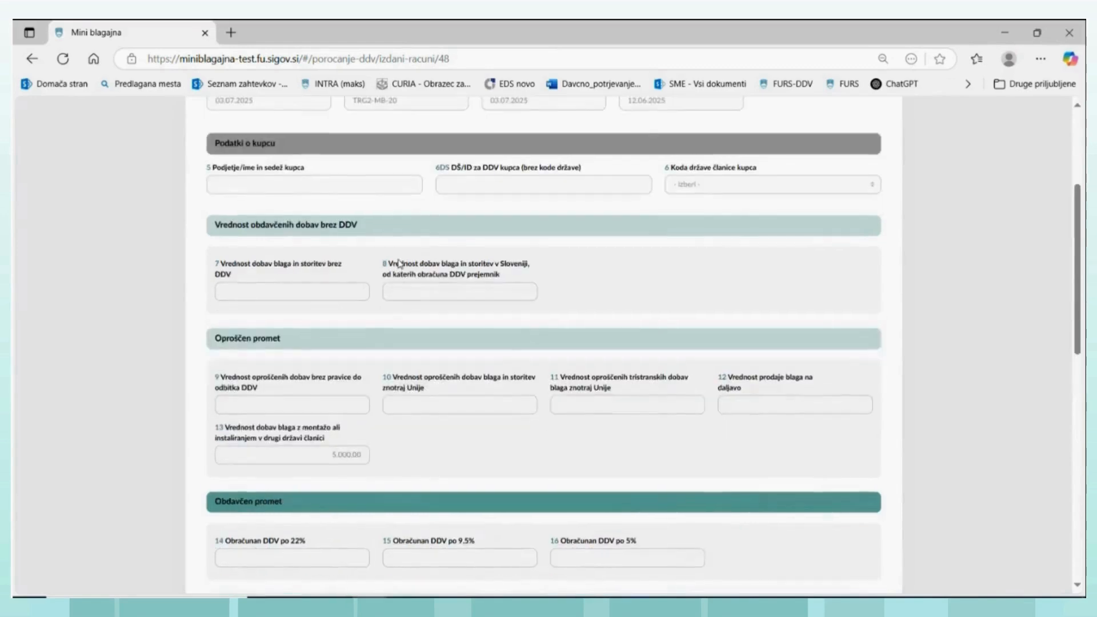
pyautogui.scroll(5, 400, 264)
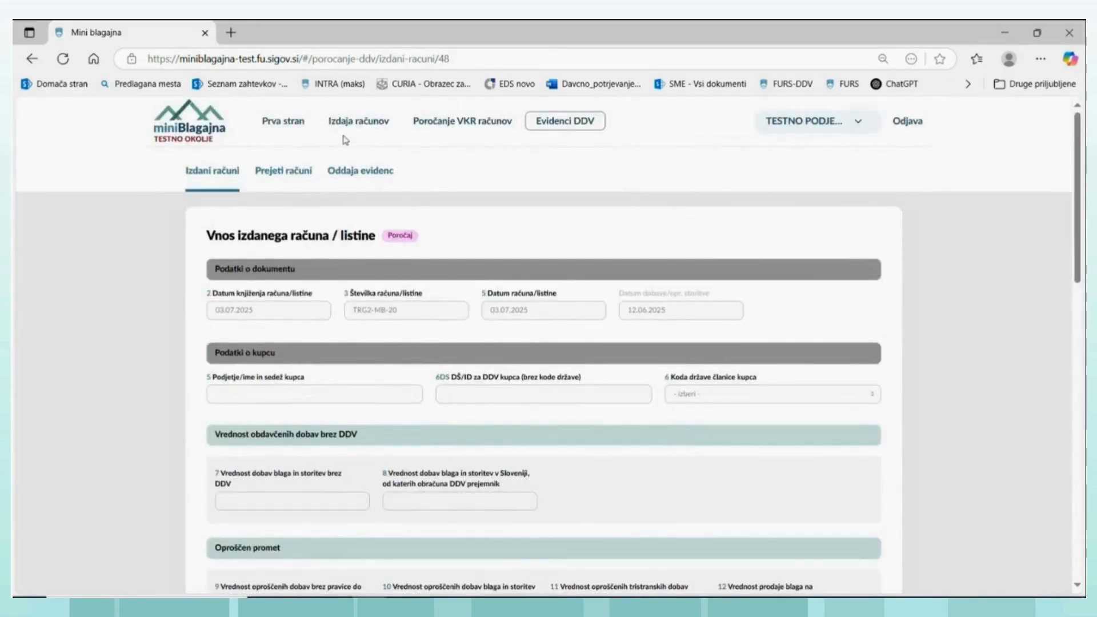
# - Reopen issued invoice TRG2-MB-20 from the issued invoices list and copy it into a new draft invoice
pyautogui.click(361, 126)
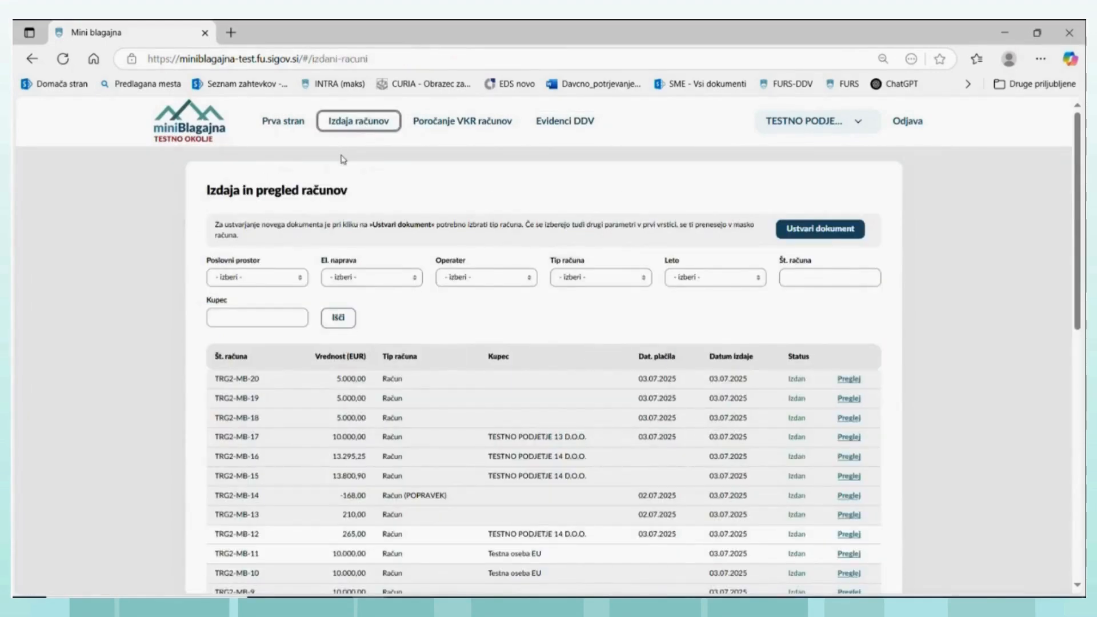
pyautogui.click(849, 379)
pyautogui.scroll(-5, 514, 411)
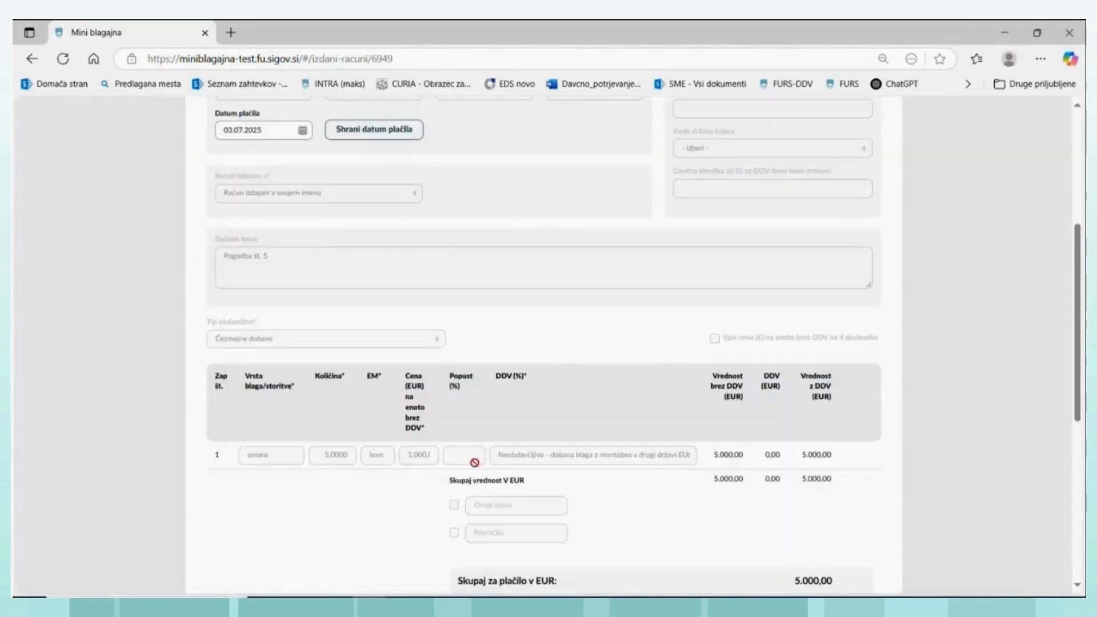
pyautogui.scroll(-4, 502, 458)
pyautogui.click(363, 497)
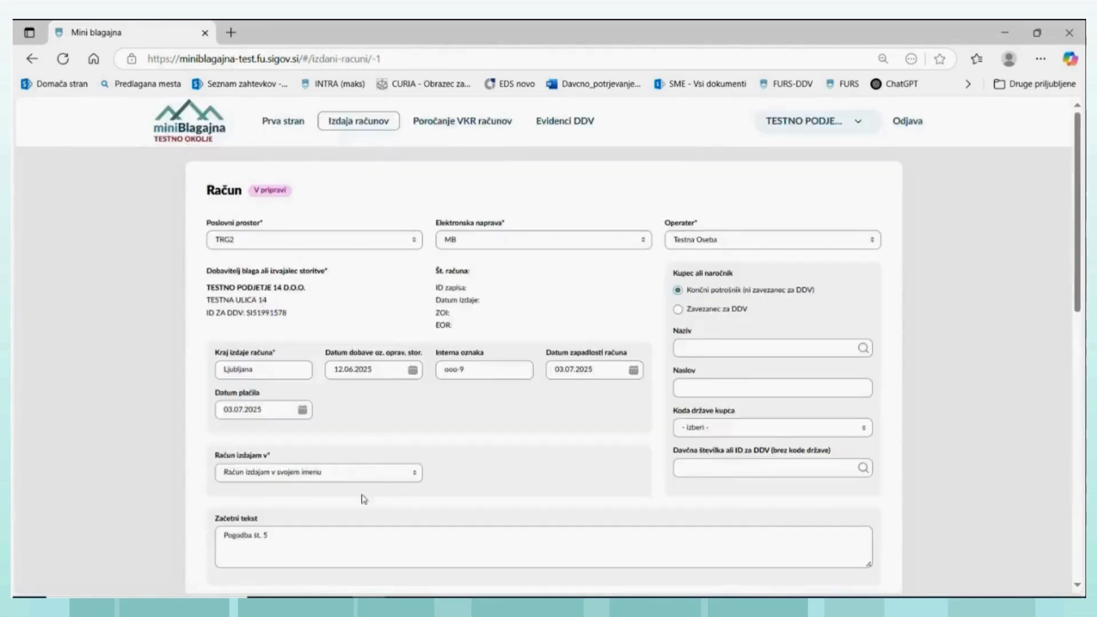
# - Examine the VAT treatment options available for the omara line under cross-border supplies, and close the list without choosing another one
pyautogui.scroll(-6, 374, 434)
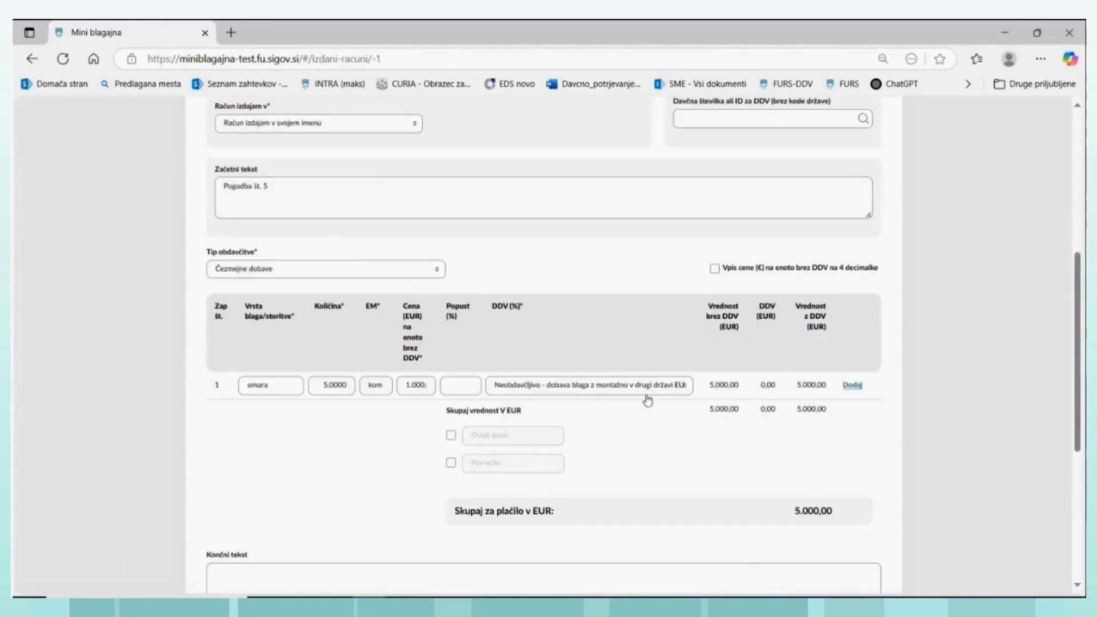
pyautogui.click(685, 388)
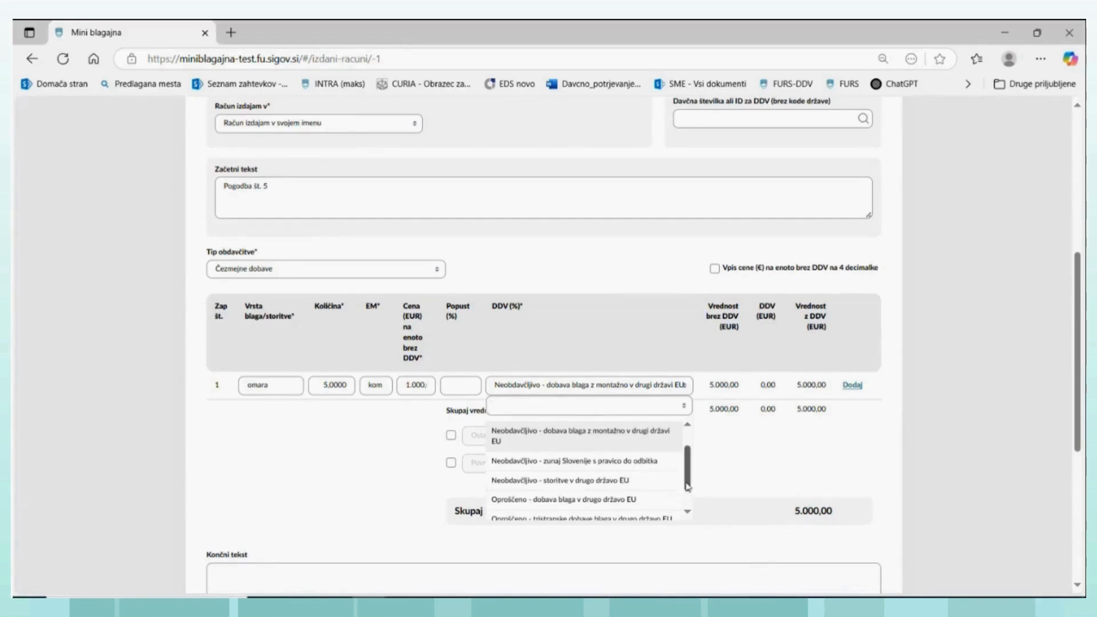
pyautogui.moveTo(689, 485); pyautogui.dragTo(688, 496)
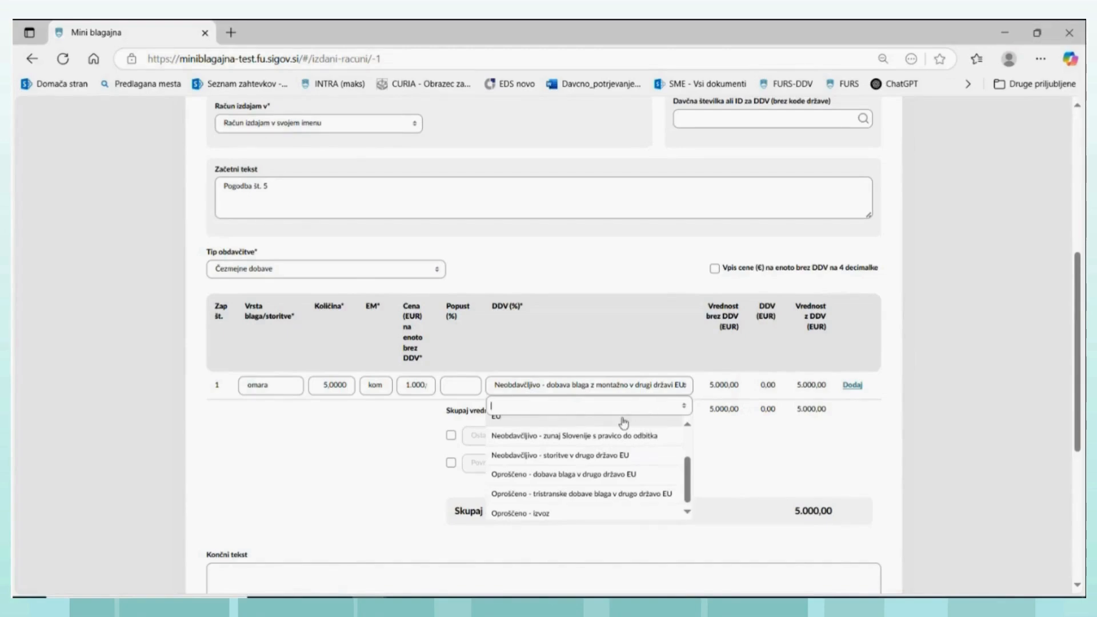
pyautogui.click(645, 390)
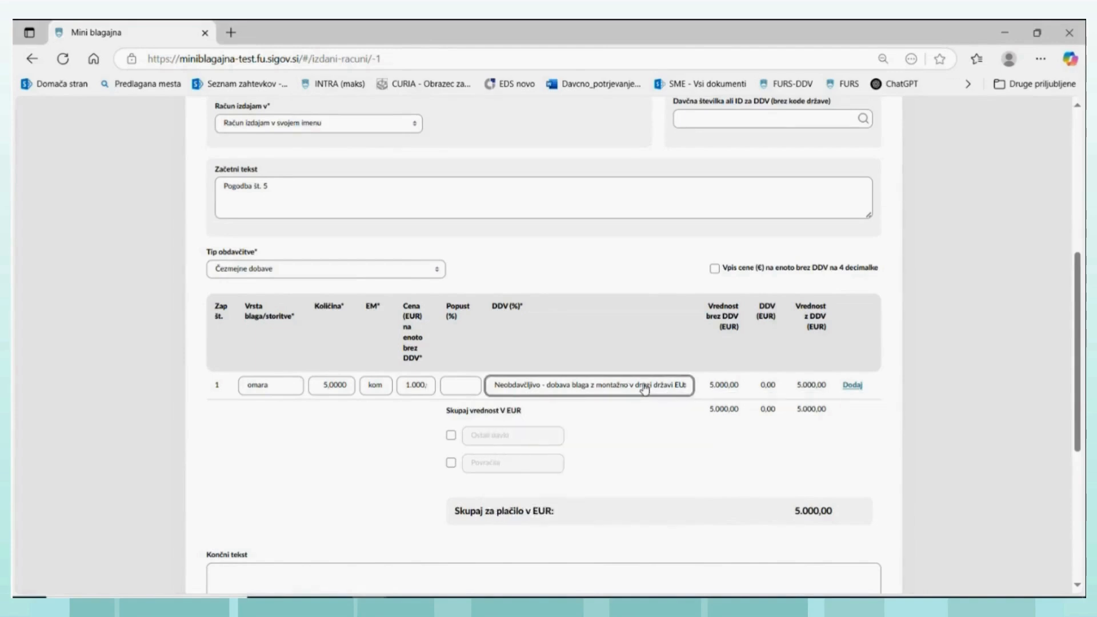
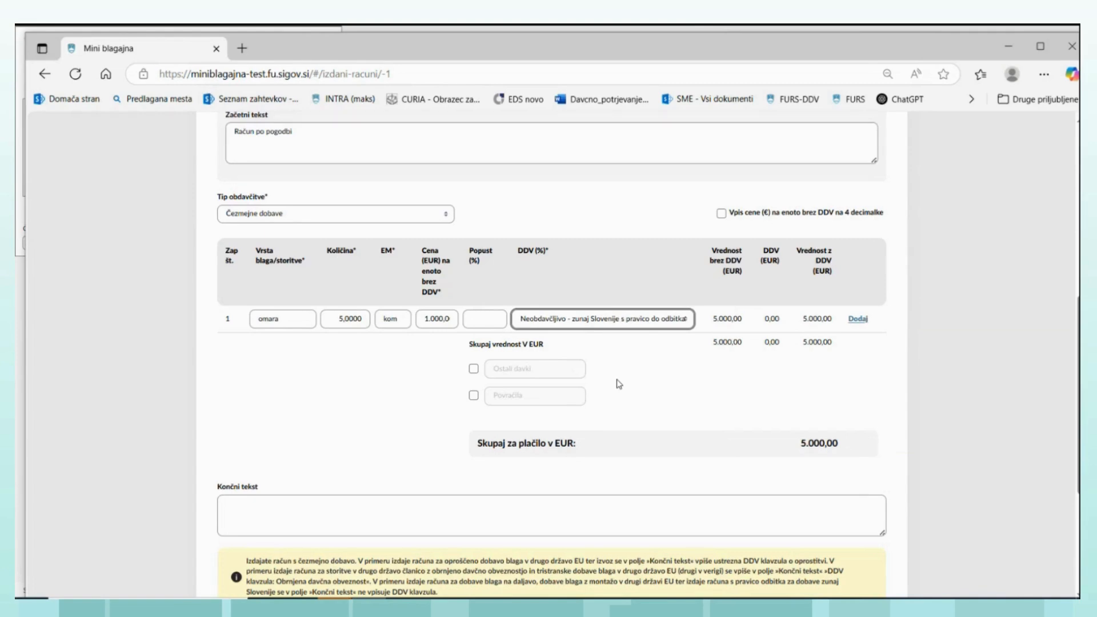
# - Leave the copied draft and create a new document of type Račun from the issued invoices page
pyautogui.click(356, 140)
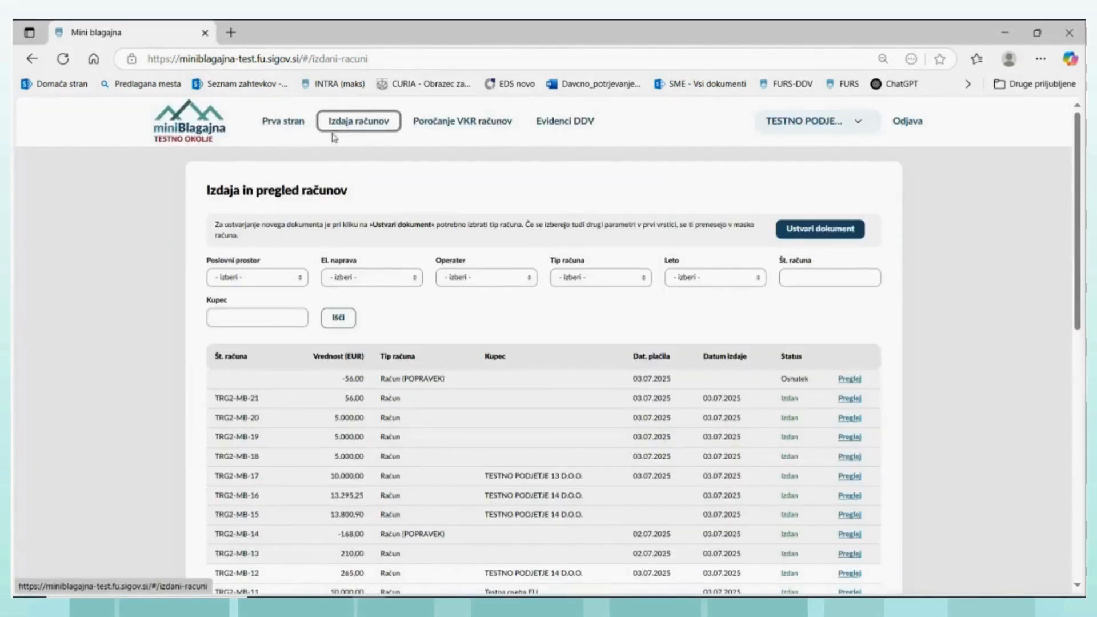
pyautogui.click(793, 229)
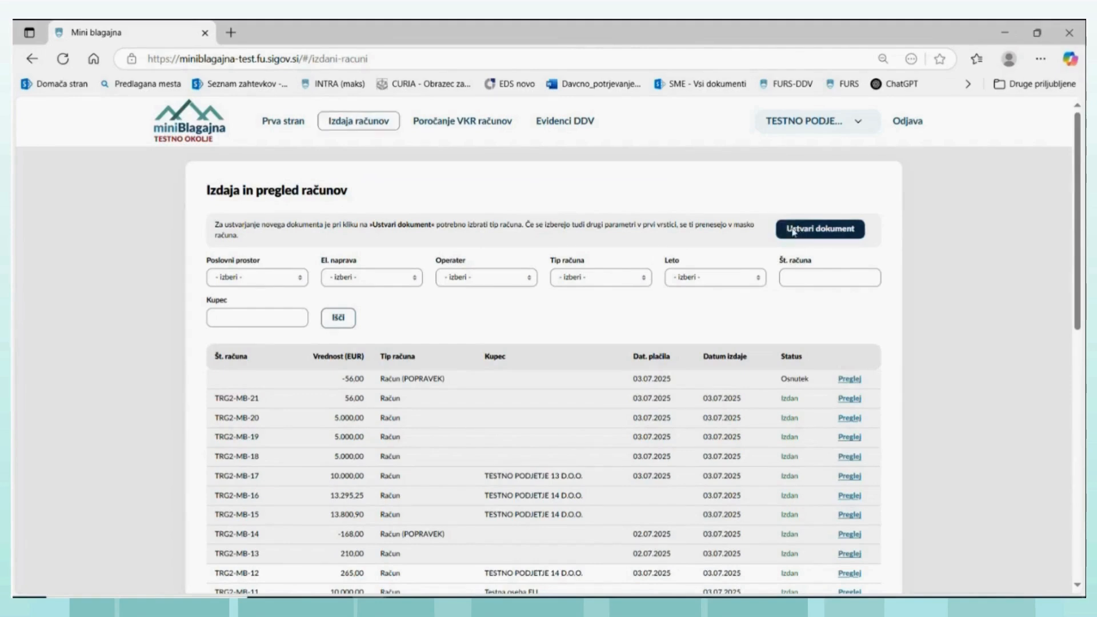
pyautogui.click(400, 312)
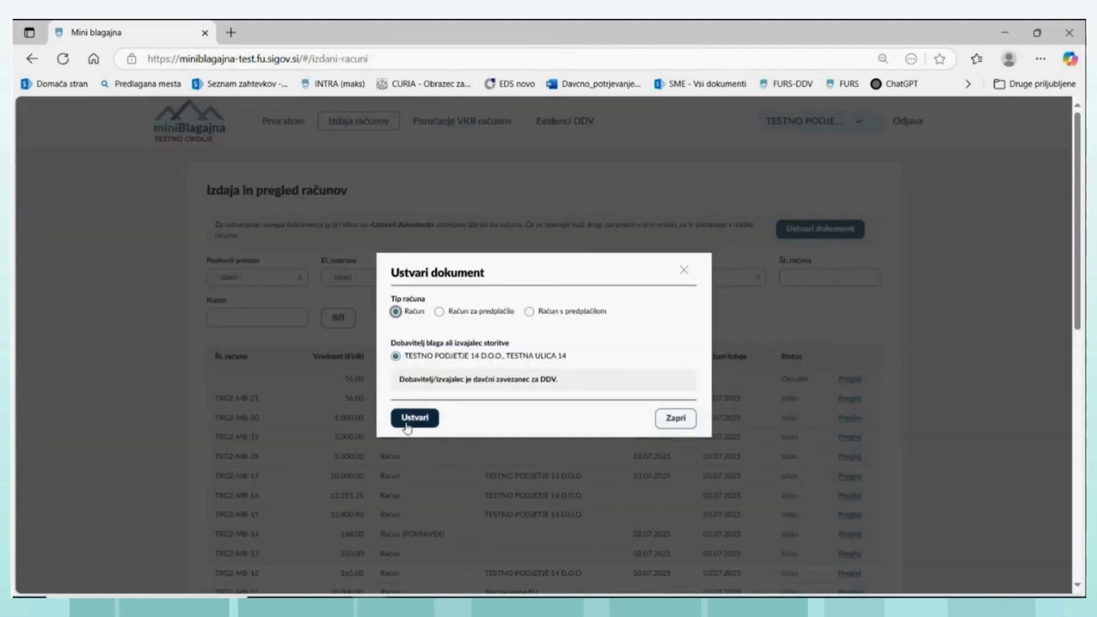
pyautogui.click(408, 419)
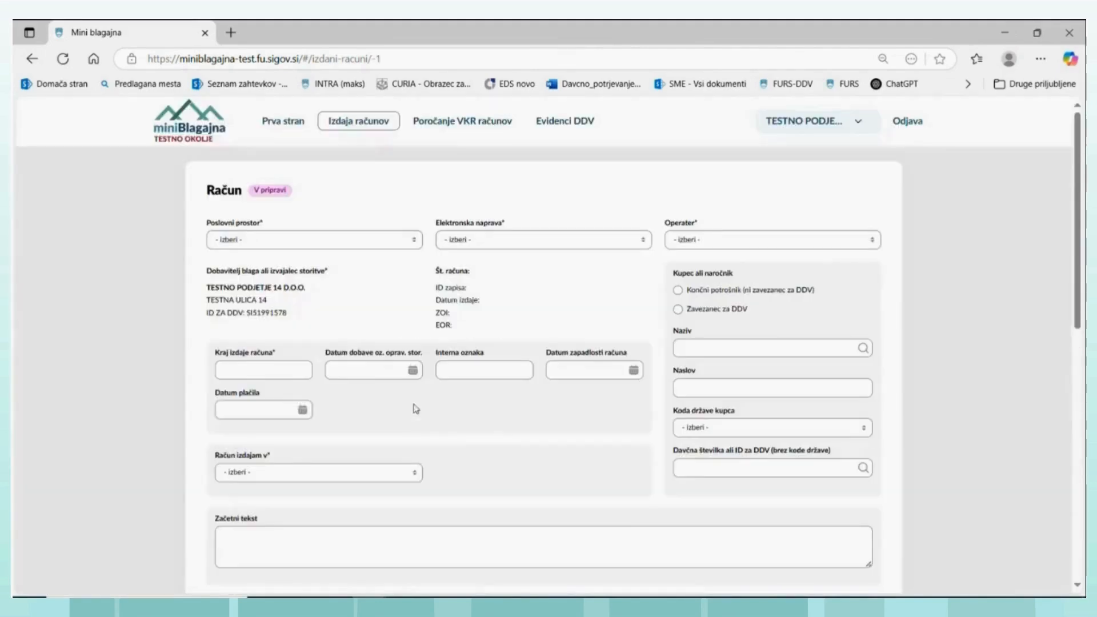
# - Enter Ljubljana as the place of issue, supply date 03.07.2025, internal reference ppp-9 and due date 09.07.2025
pyautogui.click(299, 371)
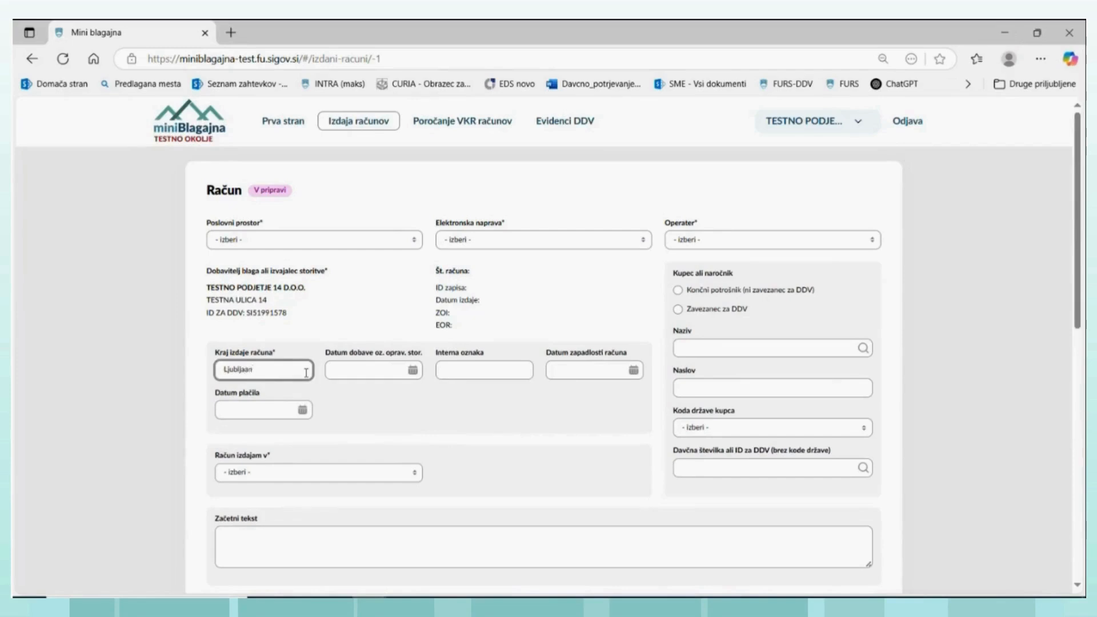
pyautogui.write('Ljubljaan')
pyautogui.press('BackSpace')
pyautogui.click(412, 371)
pyautogui.click(408, 421)
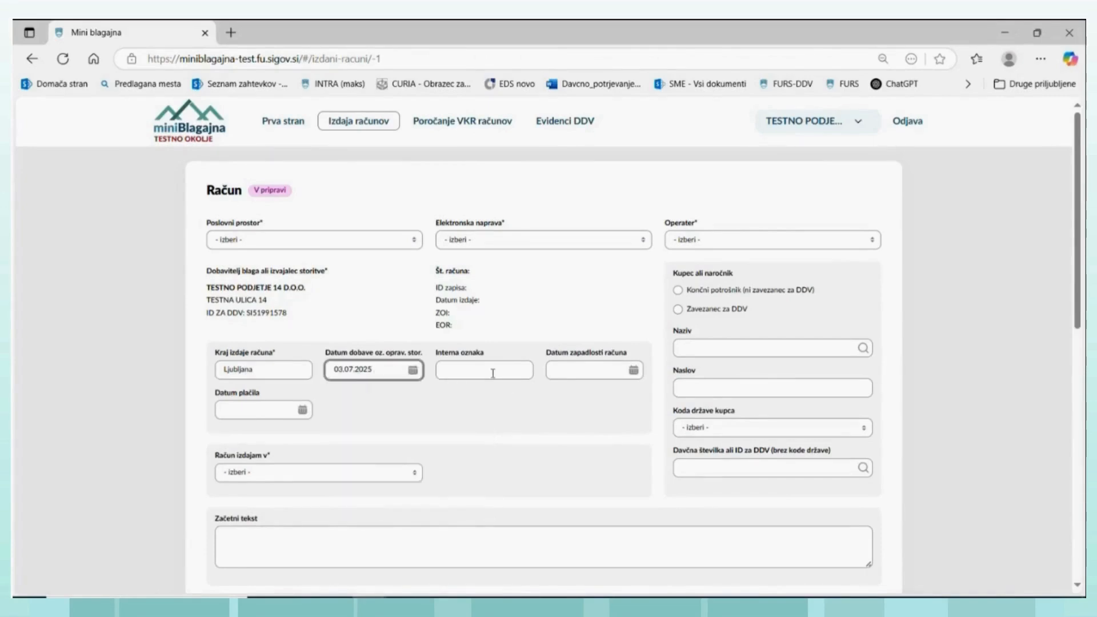
pyautogui.click(492, 373)
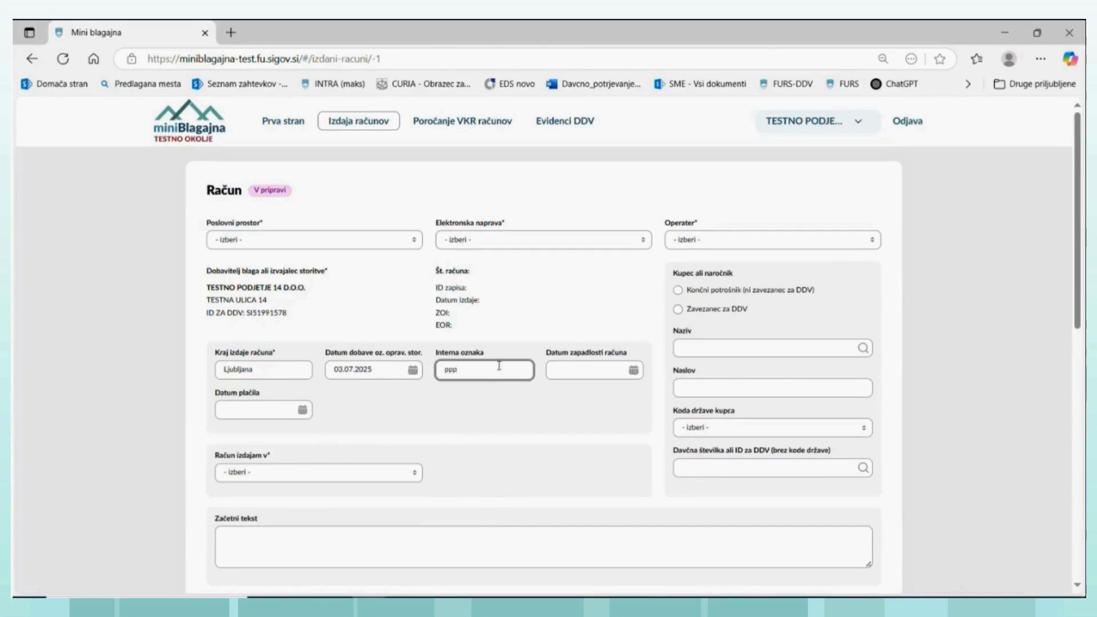
pyautogui.click(633, 370)
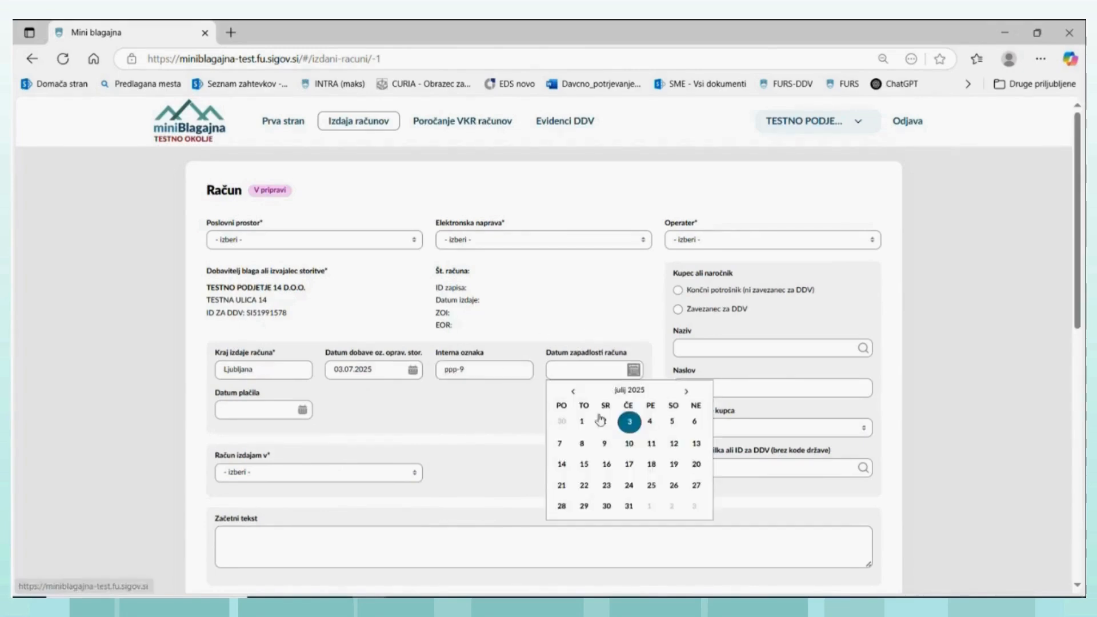
pyautogui.click(604, 444)
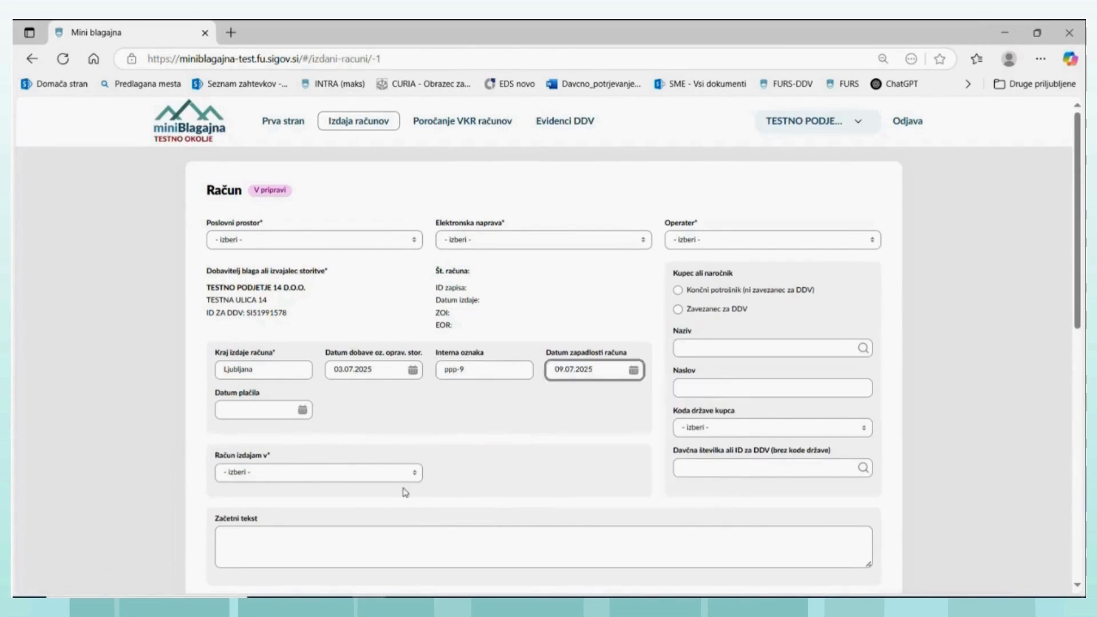
# - Set the invoice to be issued in the company's own name and choose Čezmejne dobave as the taxation type
pyautogui.click(416, 475)
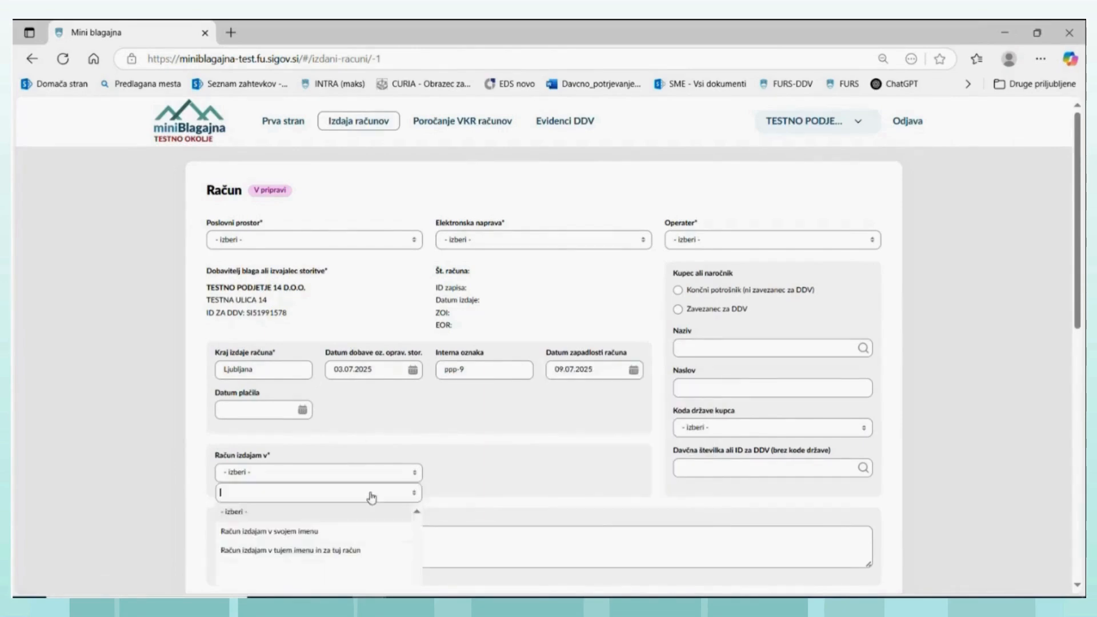
pyautogui.click(298, 531)
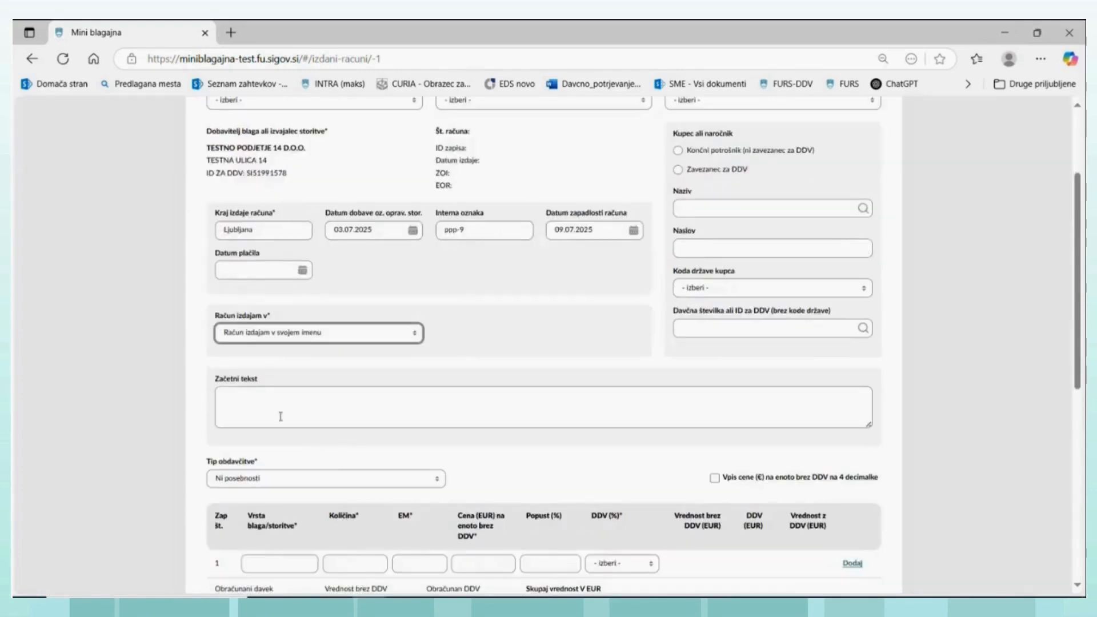
pyautogui.scroll(-4, 279, 416)
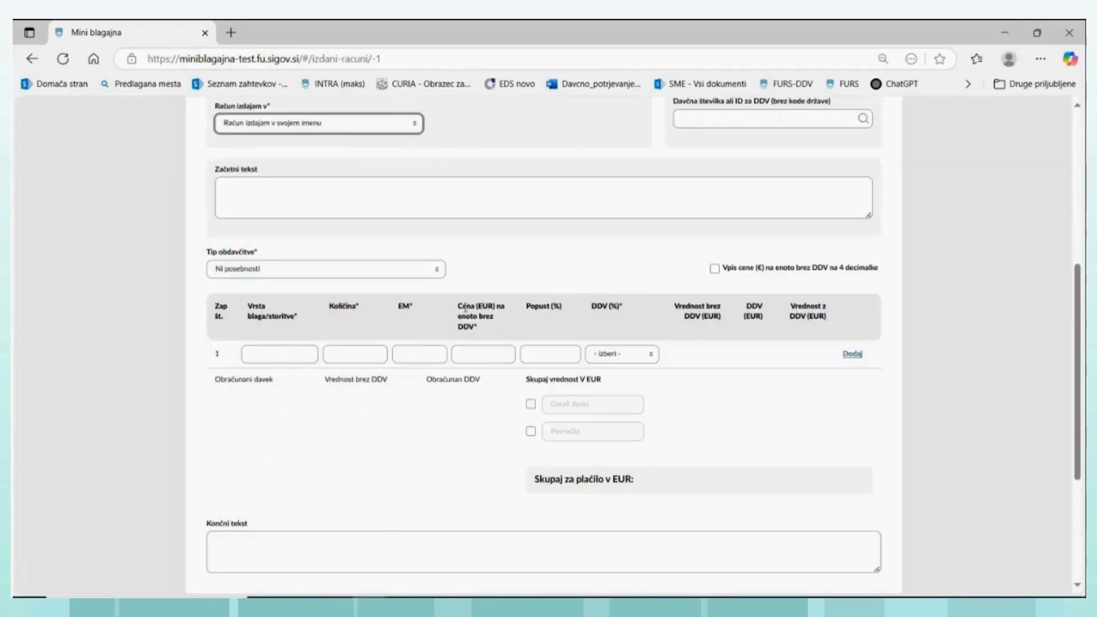
pyautogui.click(436, 271)
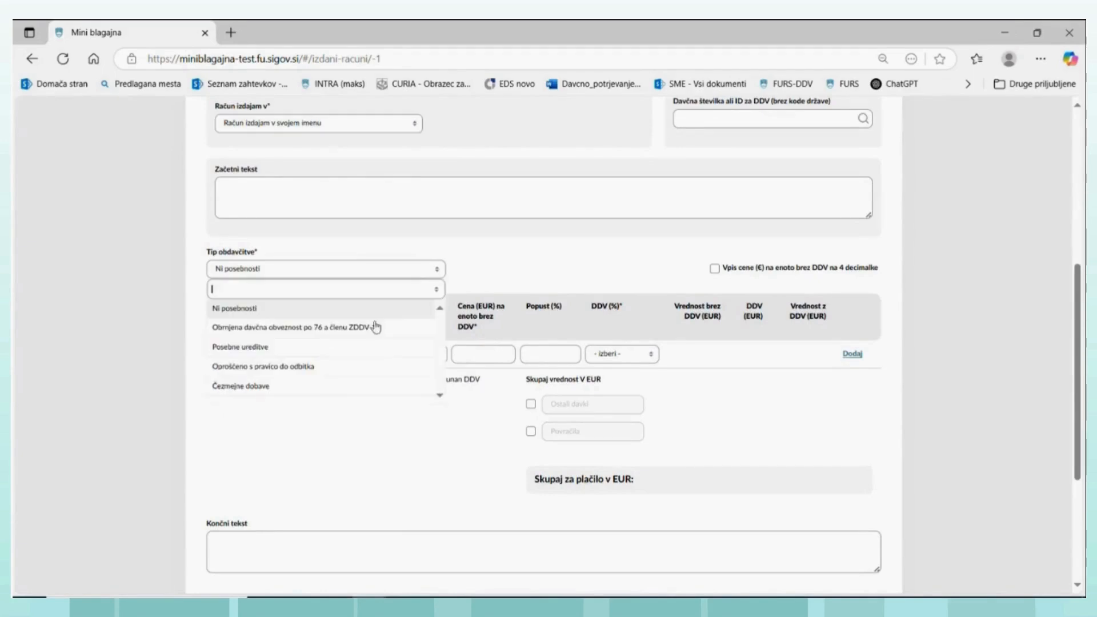
pyautogui.click(254, 388)
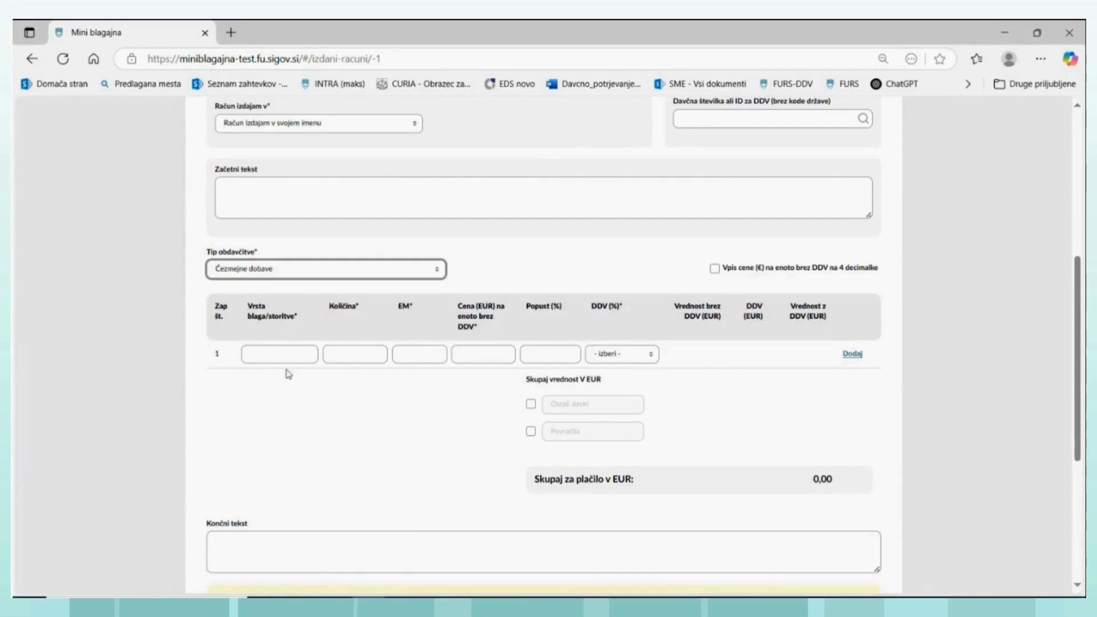
# - Fill in the first invoice line with item majice, quantity 50, unit kom and a unit price of 10 EUR excluding VAT
pyautogui.click(652, 355)
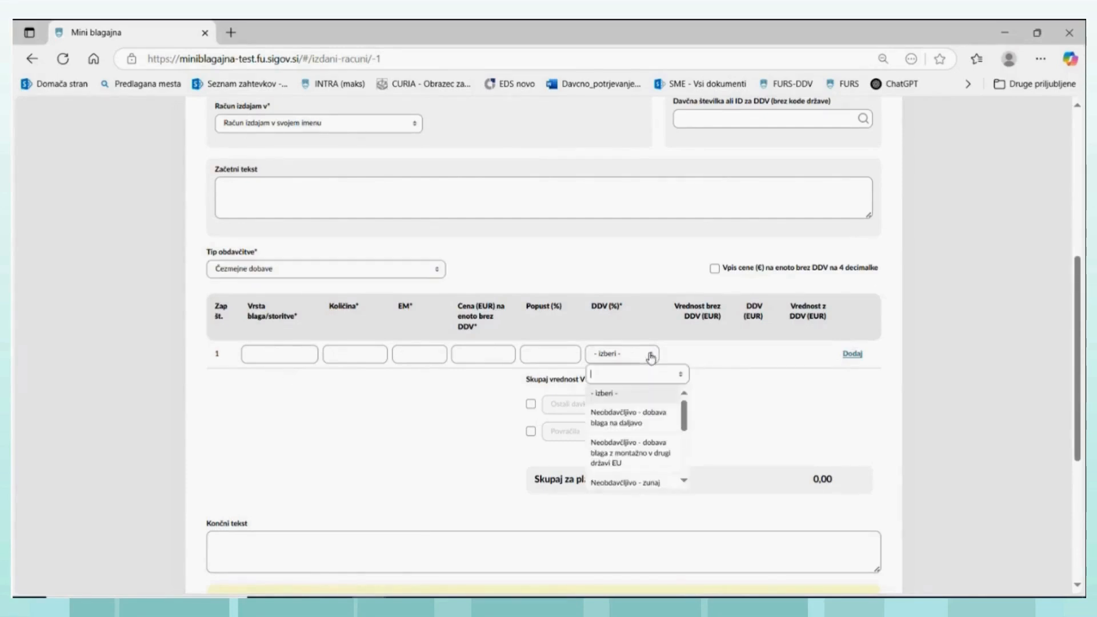
pyautogui.click(298, 355)
pyautogui.click(298, 356)
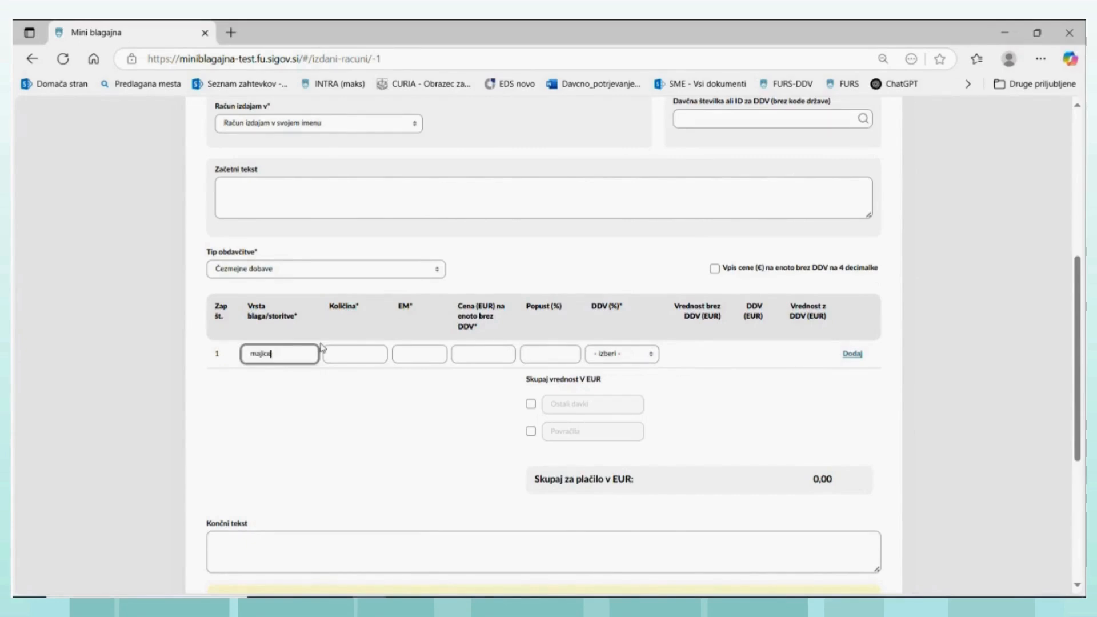
pyautogui.click(353, 347)
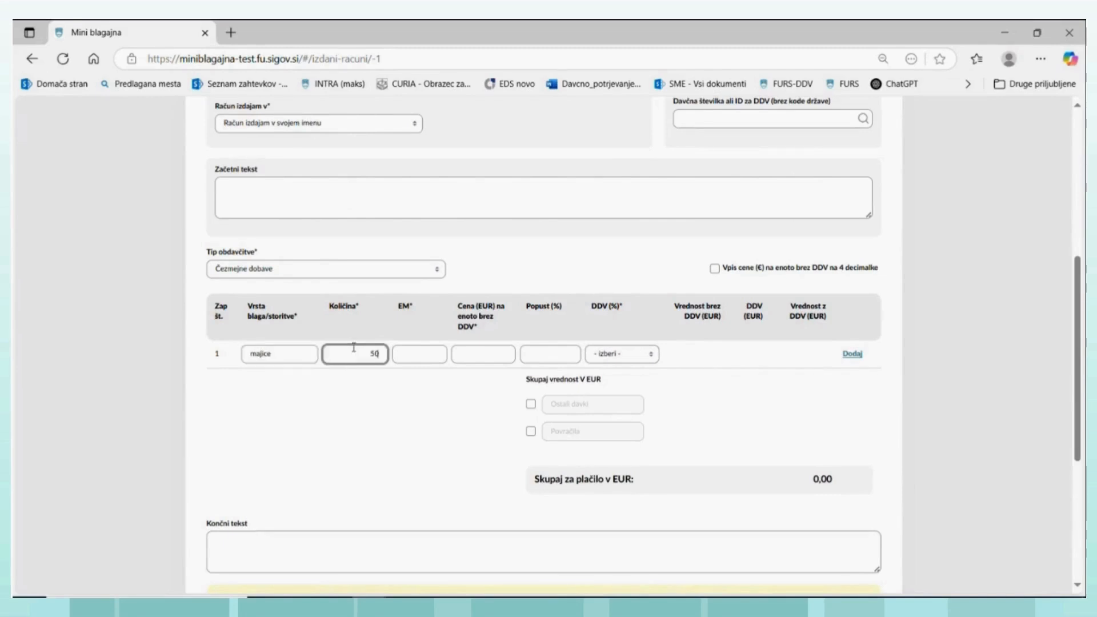
pyautogui.click(434, 351)
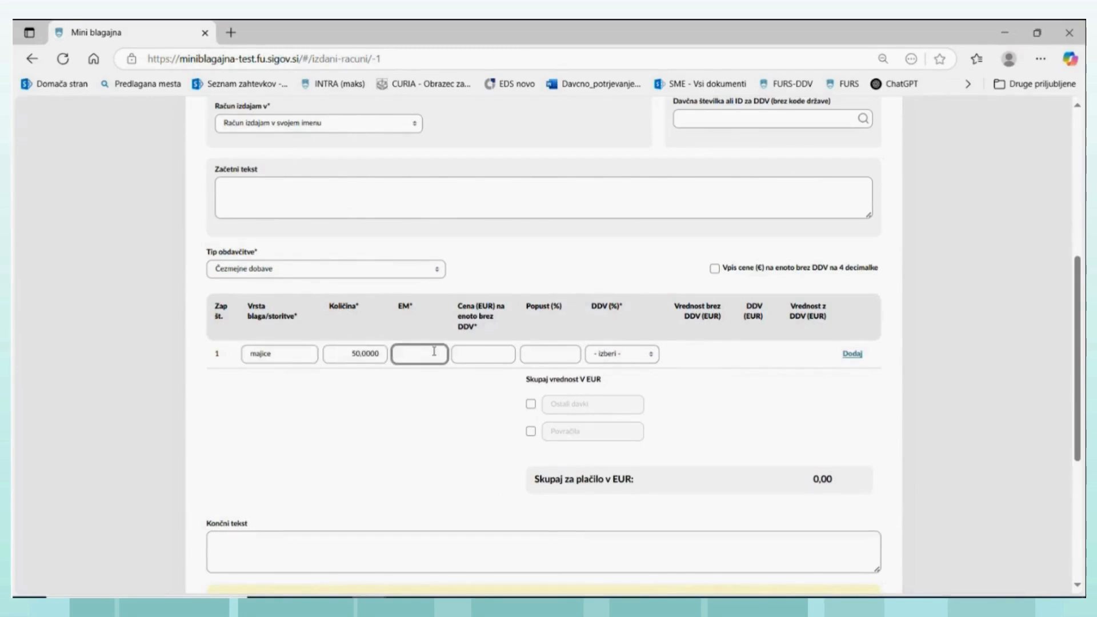
pyautogui.click(485, 349)
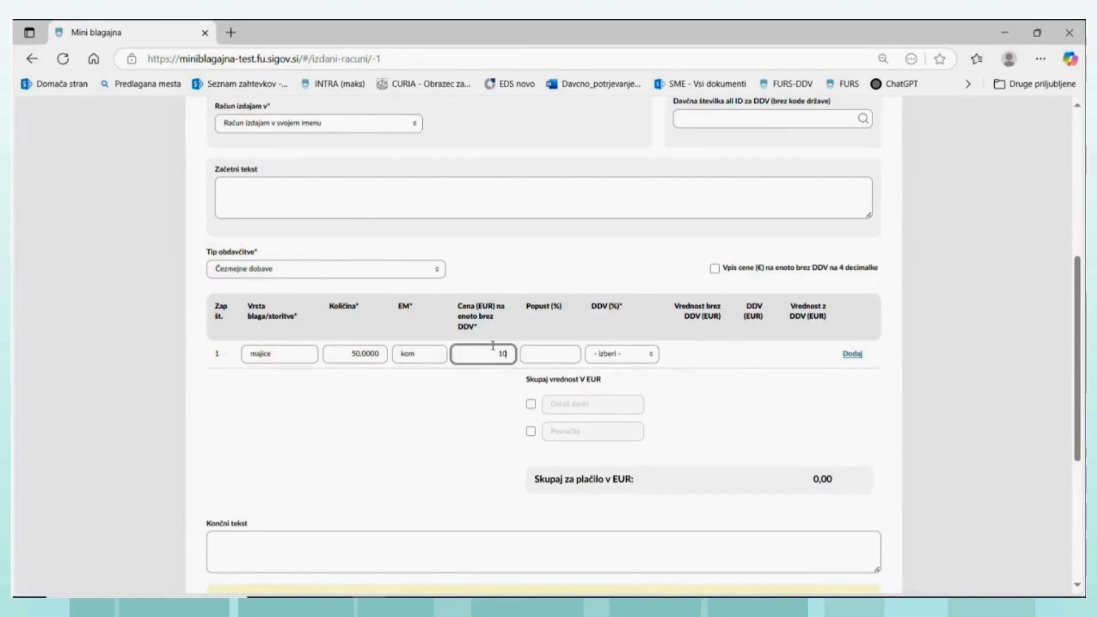
# - Review the VAT treatments for the majice line and choose "Neobdavčljivo - zunaj Slovenije s pravico do odbitka"
pyautogui.click(651, 355)
pyautogui.click(651, 355)
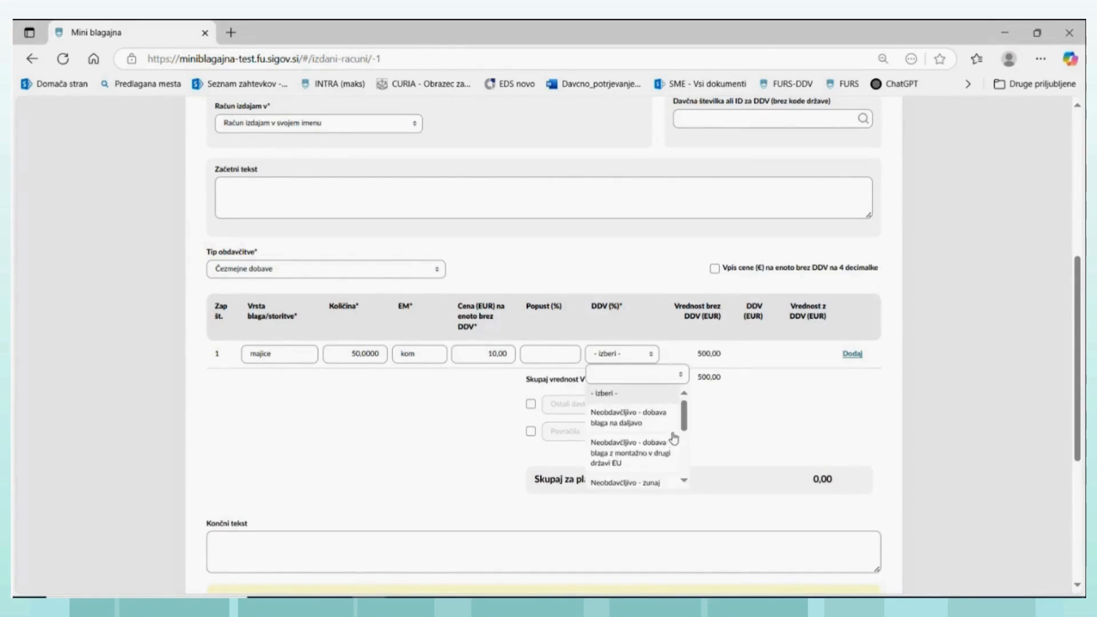
pyautogui.click(683, 482)
pyautogui.click(683, 482)
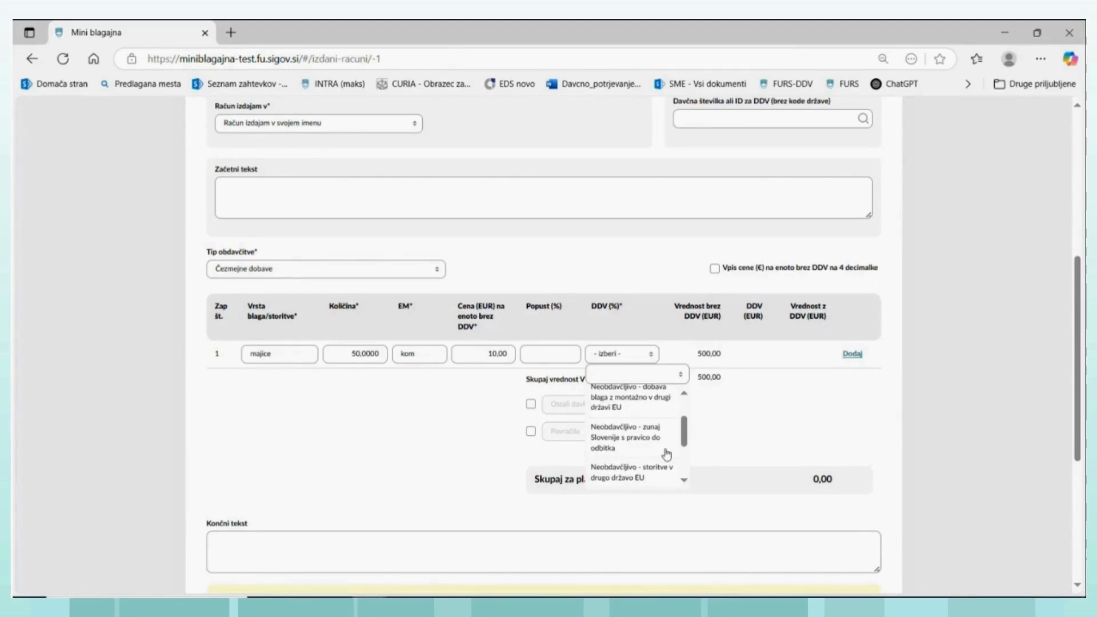
pyautogui.click(684, 481)
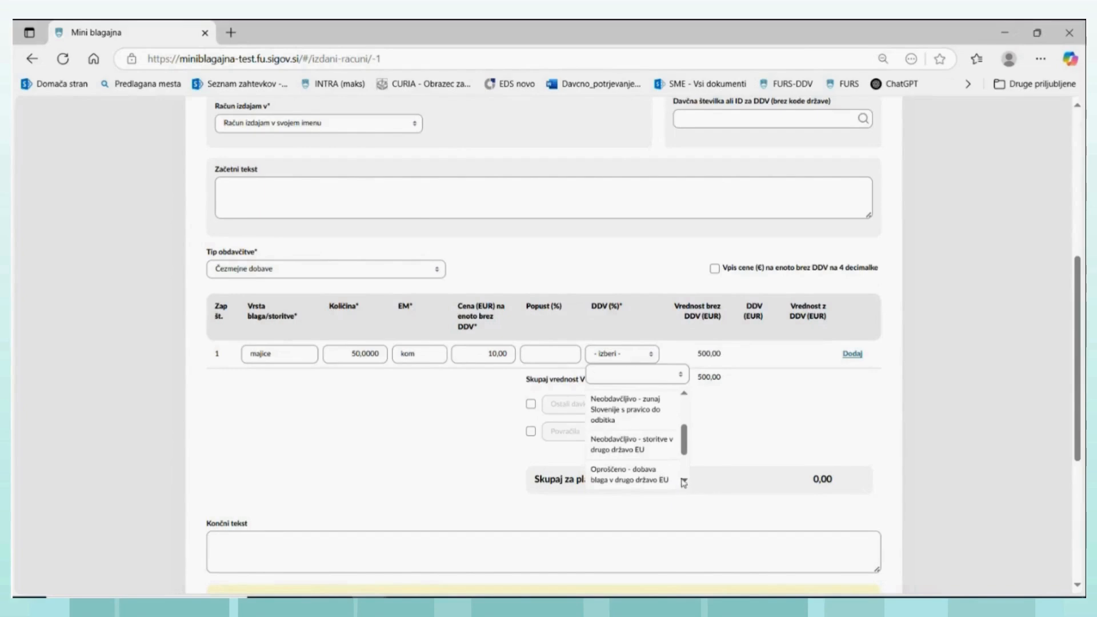
pyautogui.click(684, 482)
pyautogui.click(684, 481)
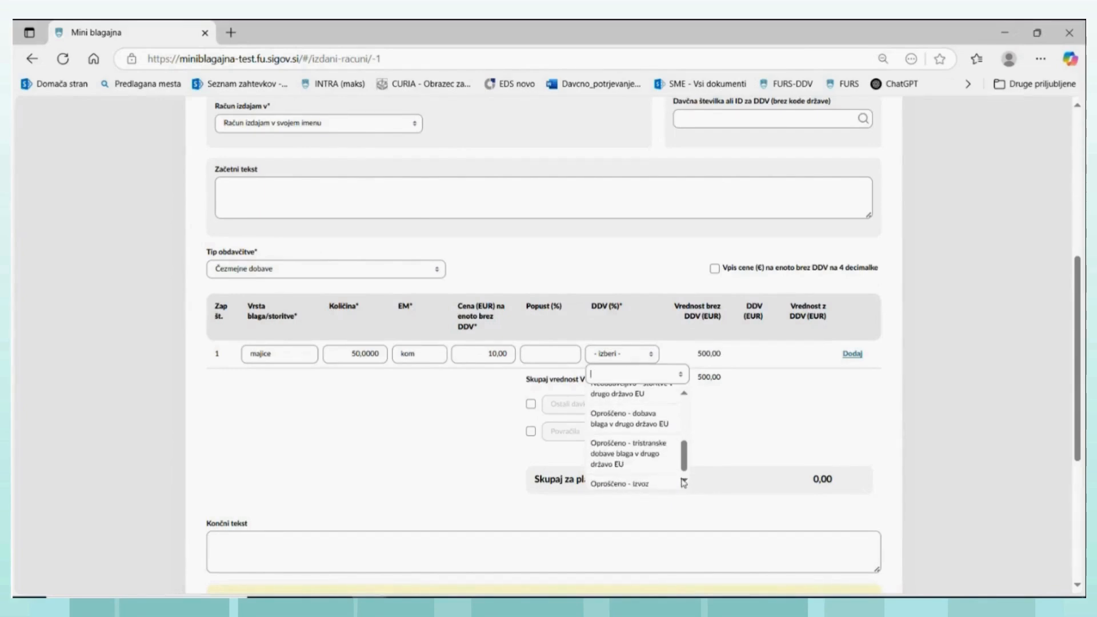
pyautogui.click(684, 482)
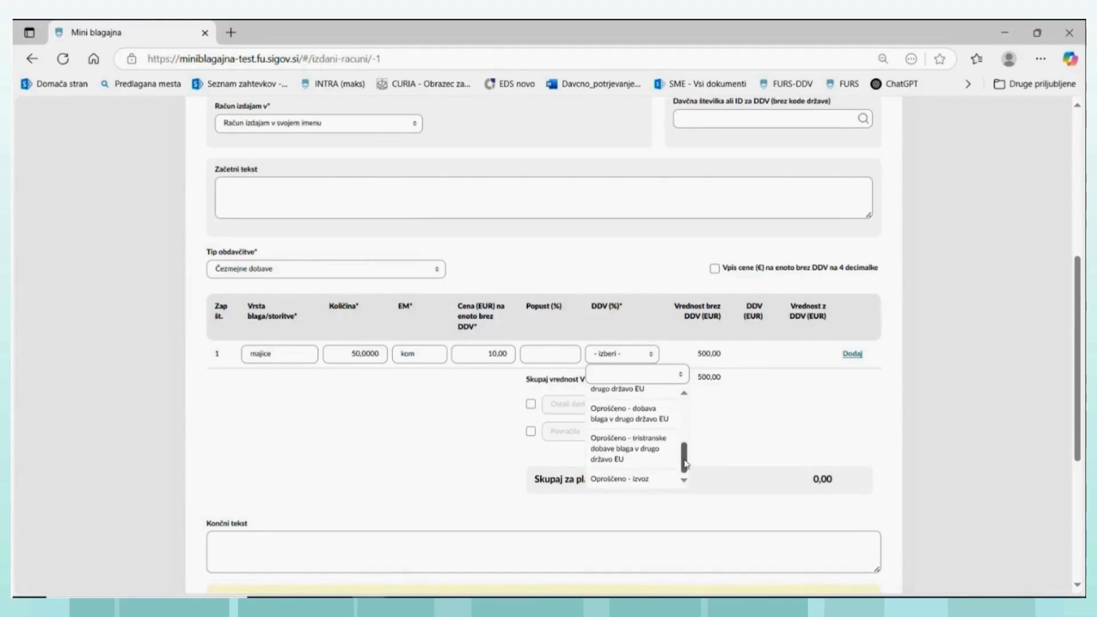
pyautogui.moveTo(685, 464); pyautogui.dragTo(684, 417)
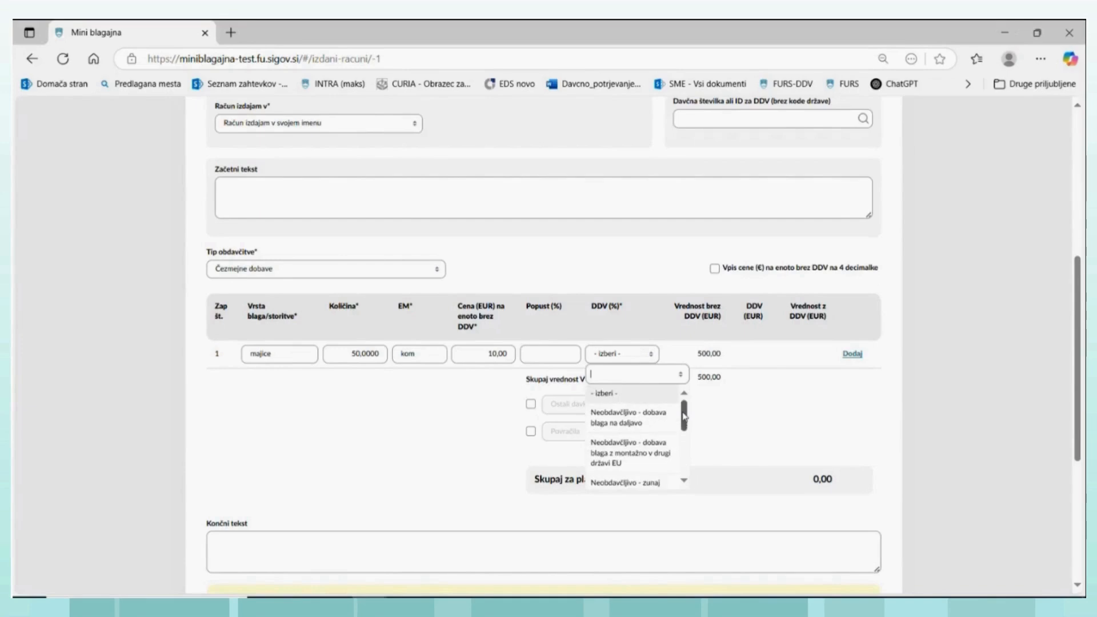
pyautogui.click(684, 482)
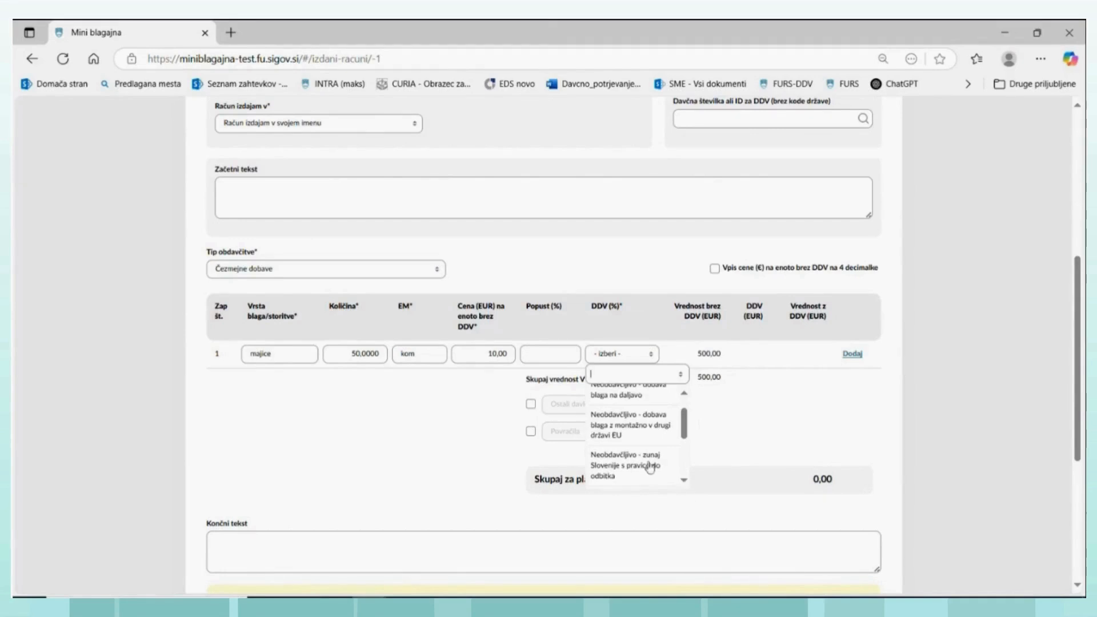
pyautogui.click(621, 465)
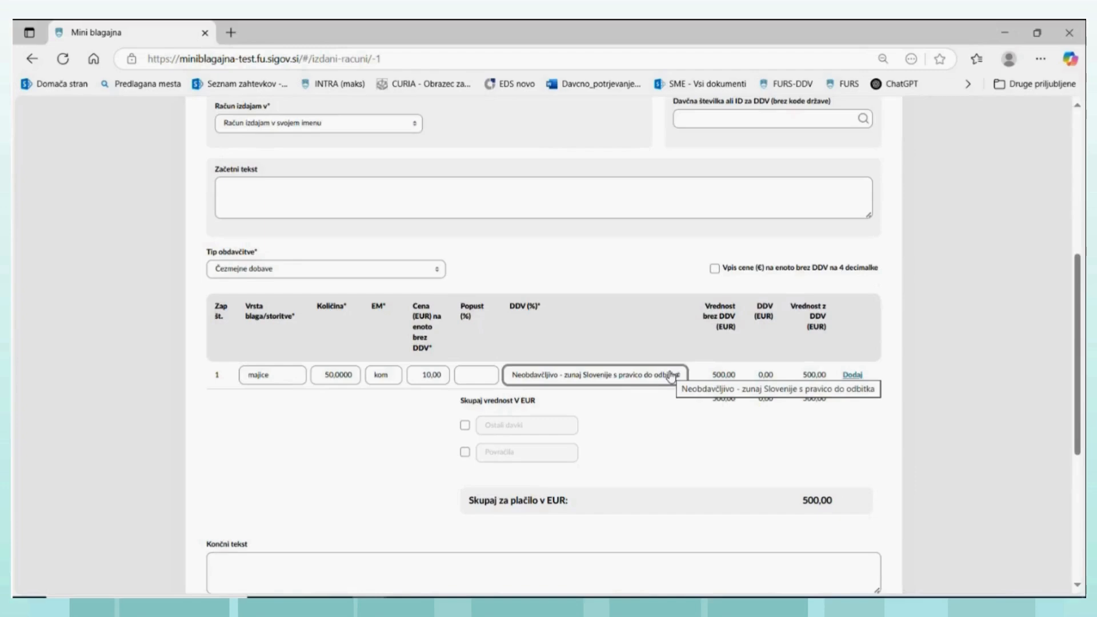
# - Try to save the invoice, and fill in business premises TRG2, electronic device MB and the operator
pyautogui.scroll(-2, 514, 425)
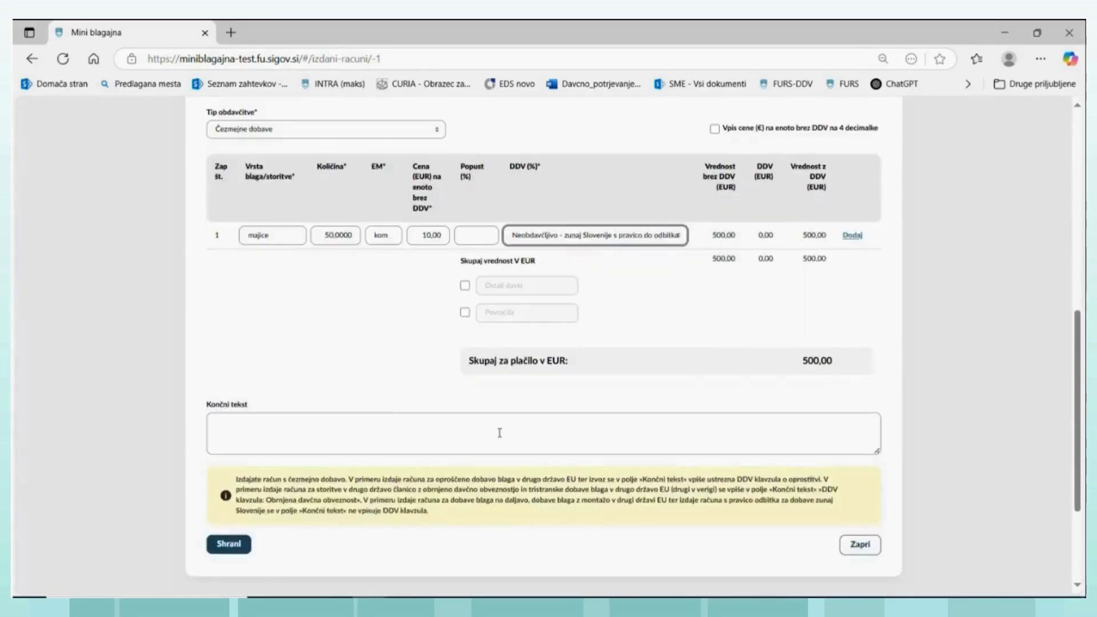
pyautogui.click(232, 543)
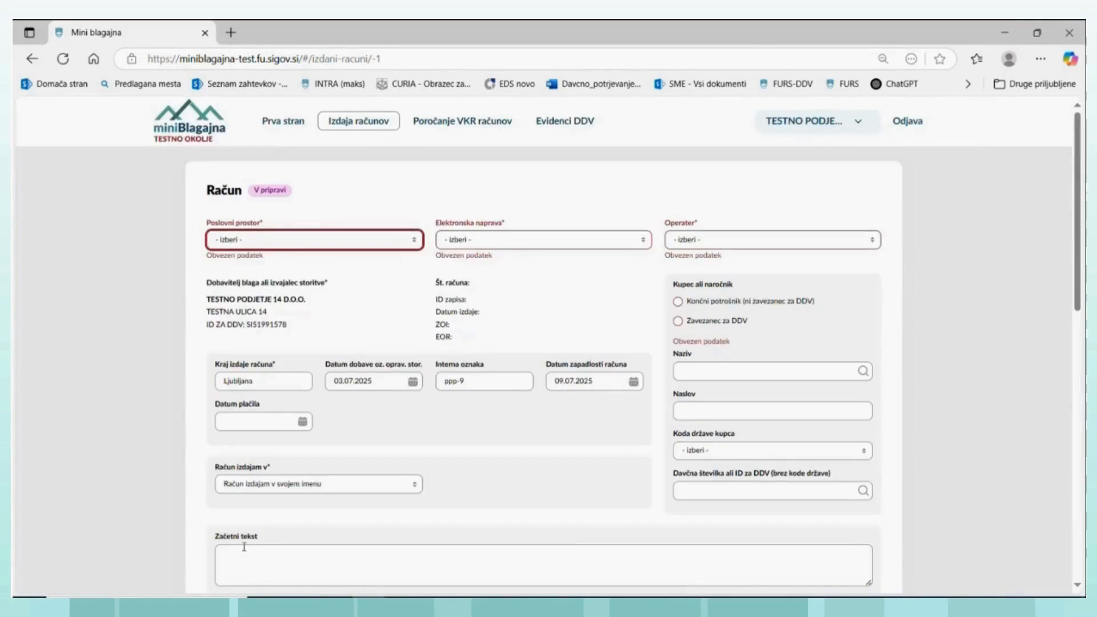
pyautogui.click(414, 240)
pyautogui.click(223, 299)
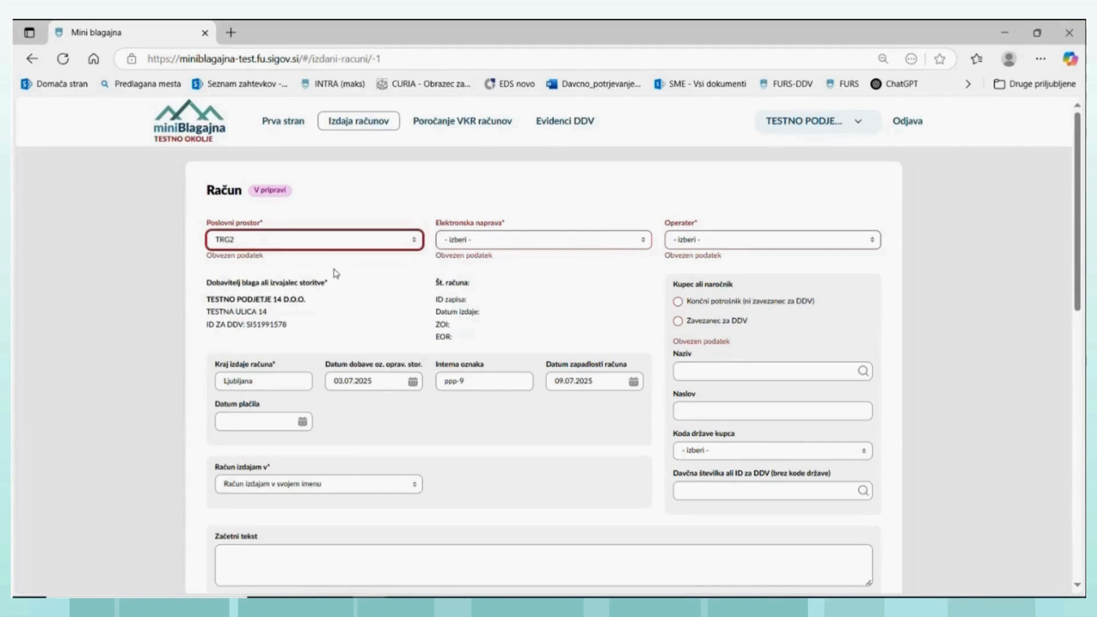
pyautogui.click(643, 241)
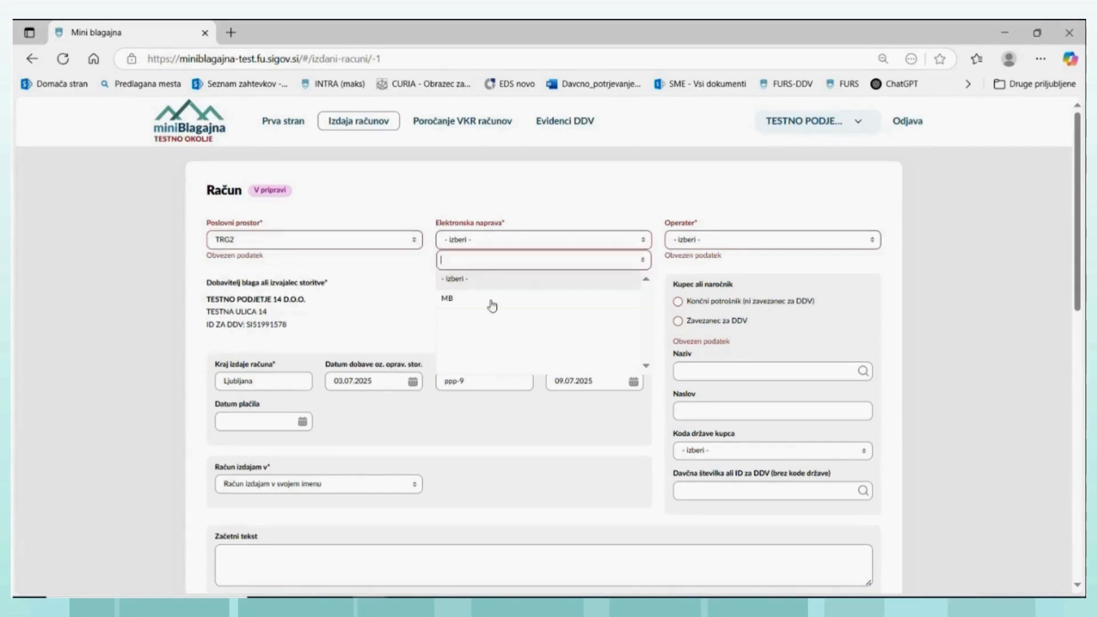
pyautogui.click(451, 308)
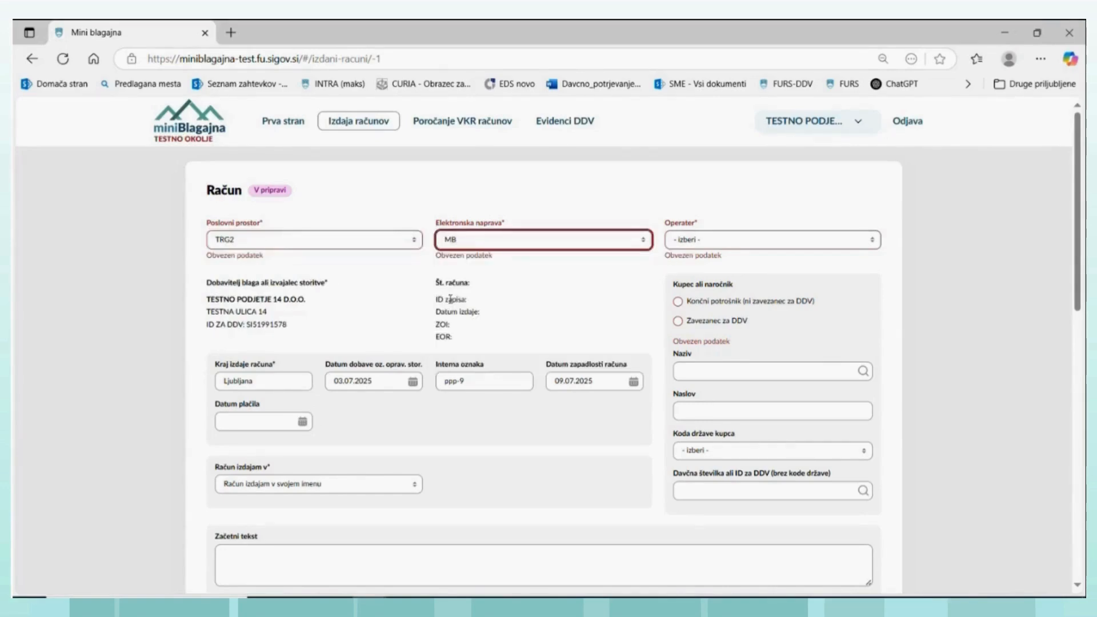
pyautogui.click(870, 241)
pyautogui.click(711, 297)
# - Mark the buyer as "Končni potrošnik (ni zavezanec za DDV)", and save and issue the majice invoice
pyautogui.scroll(-1, 599, 380)
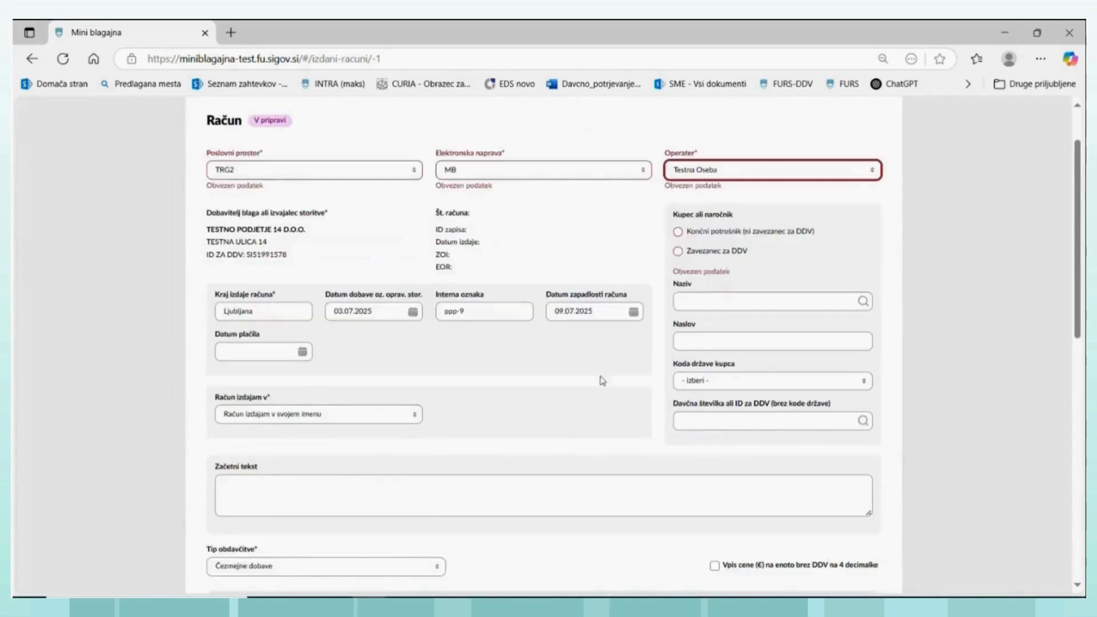
pyautogui.click(678, 233)
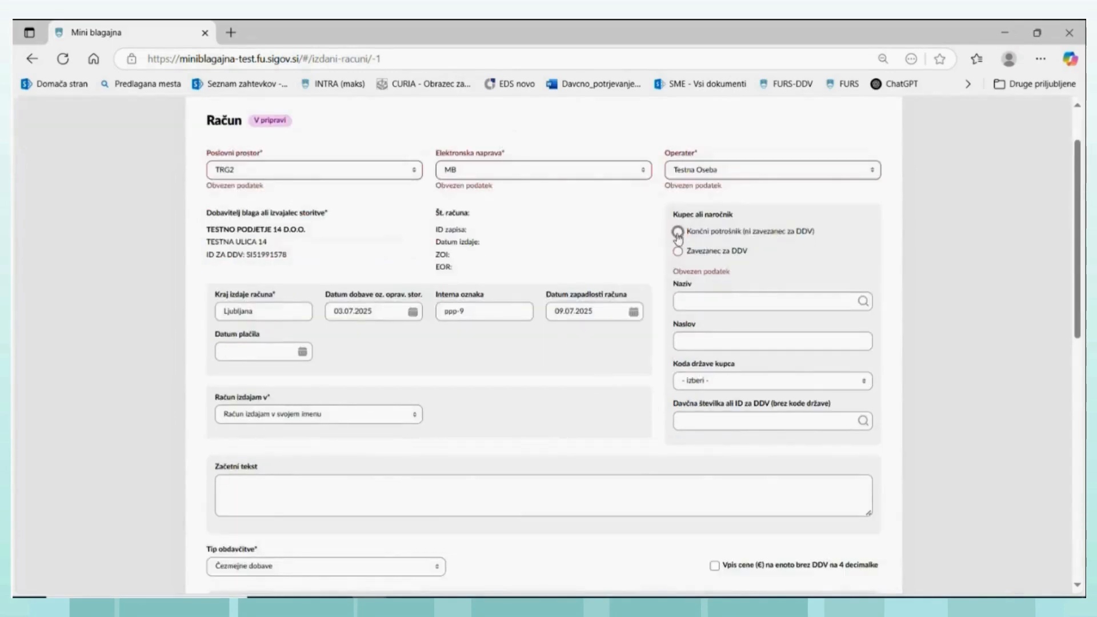
pyautogui.scroll(-3, 495, 371)
pyautogui.scroll(-3, 491, 377)
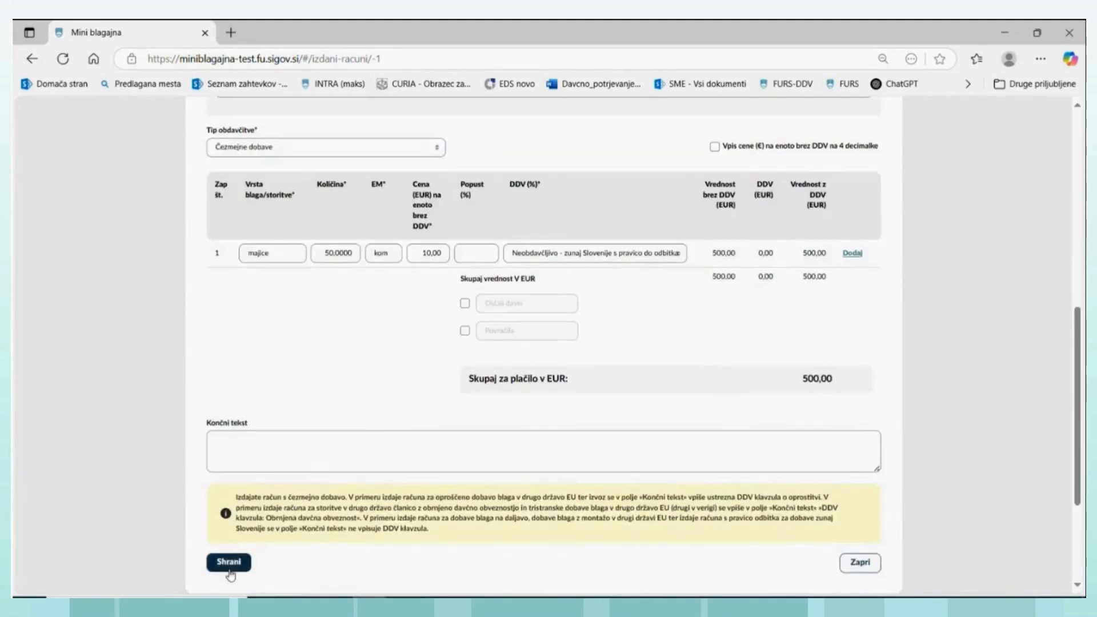
pyautogui.click(229, 562)
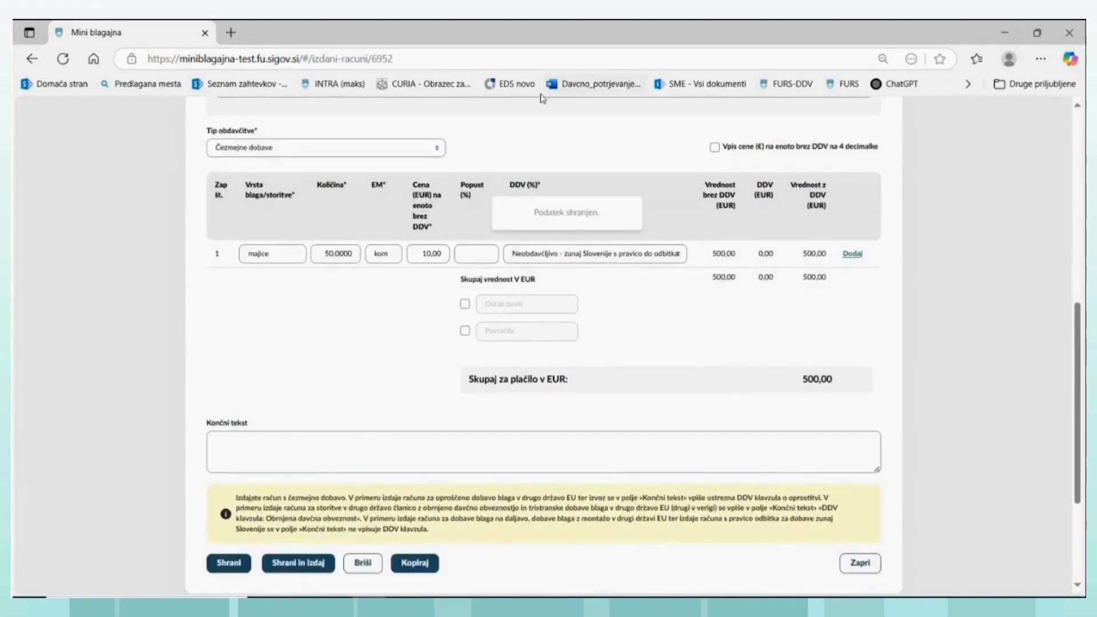
pyautogui.click(297, 563)
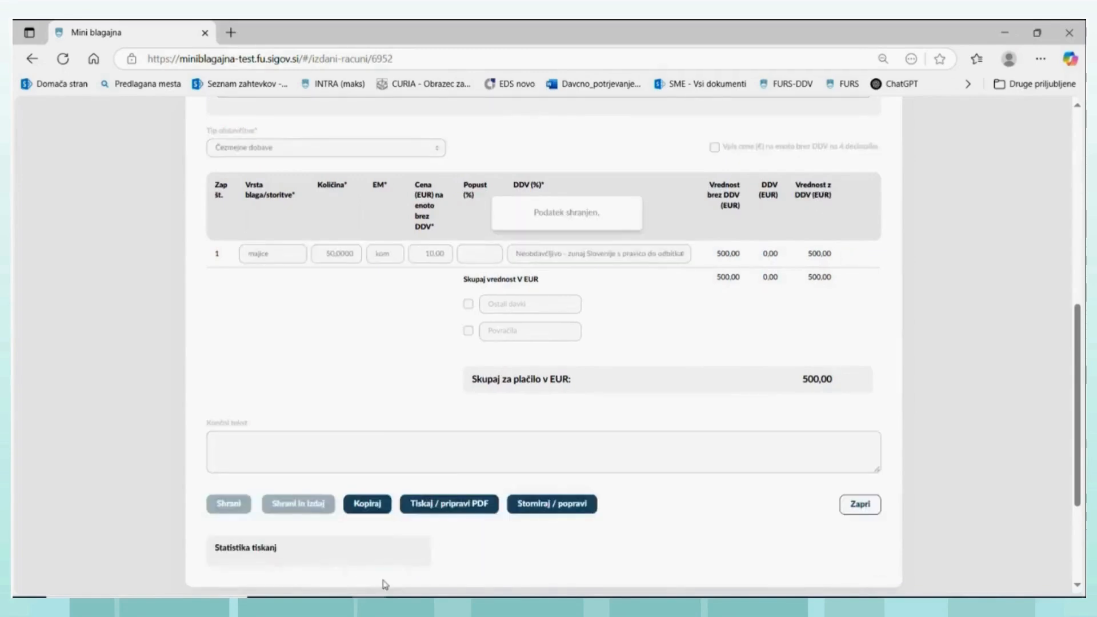
# - Generate the PDF of the issued invoice, view the downloaded file and close it
pyautogui.click(455, 505)
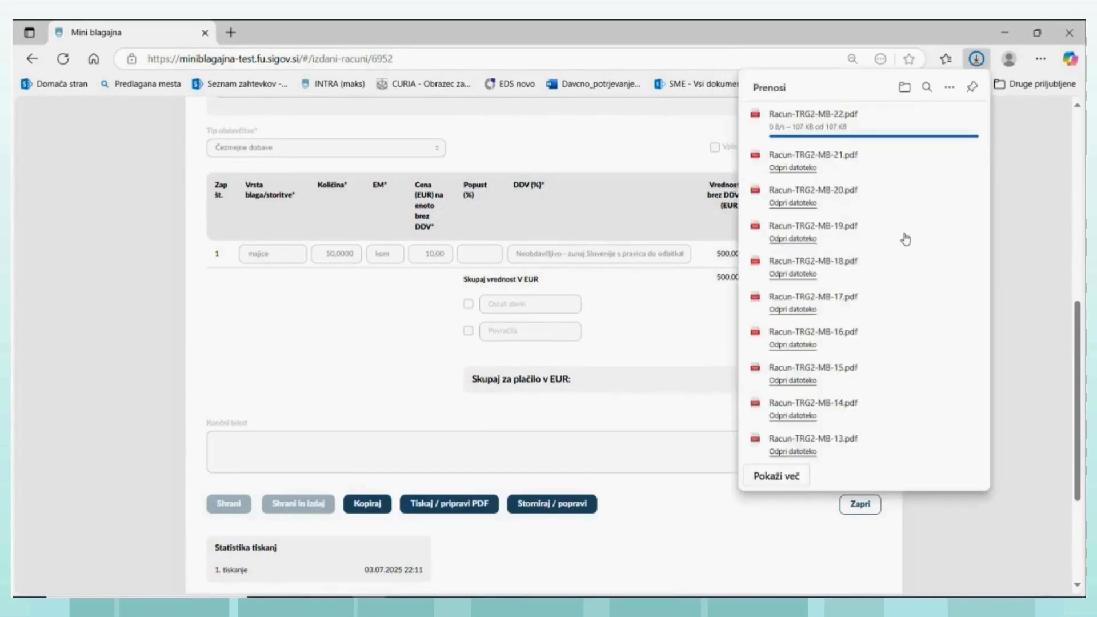
pyautogui.click(787, 125)
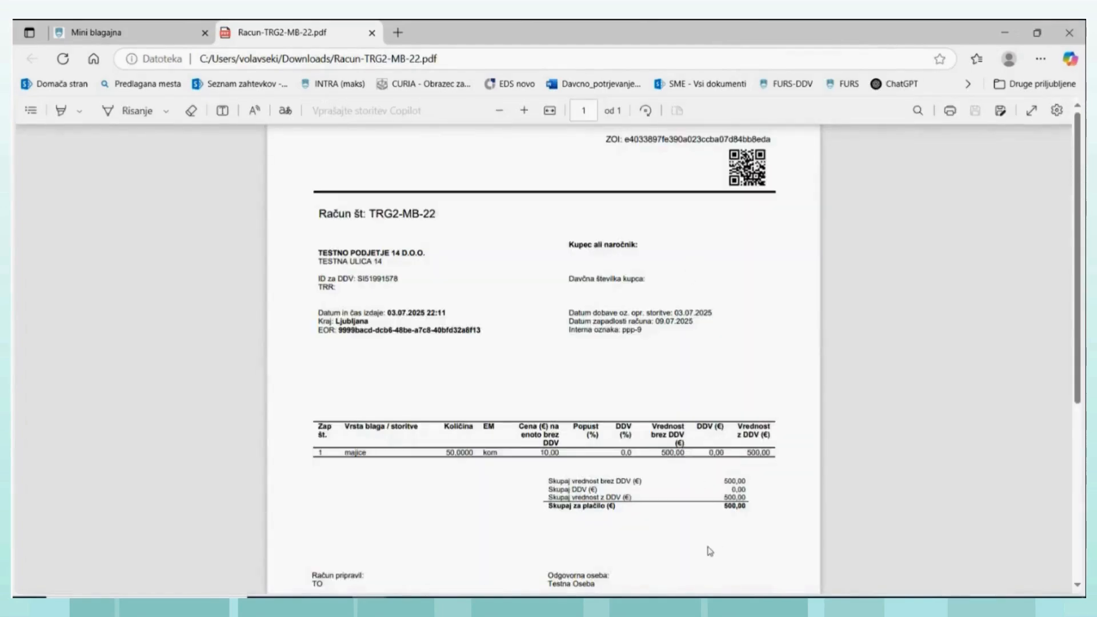
pyautogui.click(371, 33)
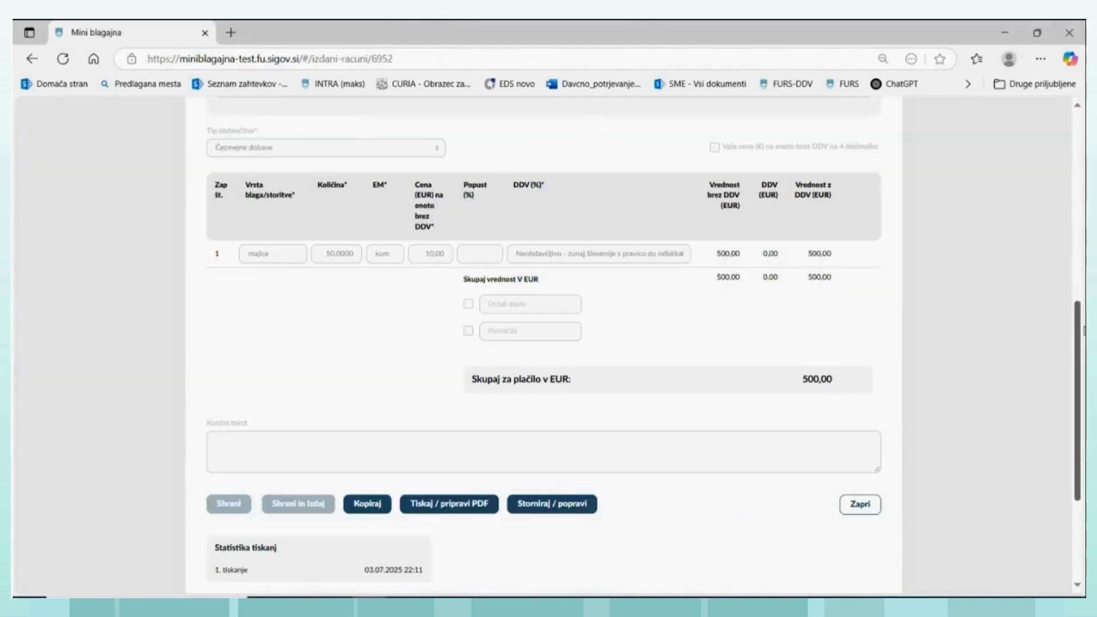
# - Open the record of invoice TRG2-MB-22 from the issued invoices in the VAT records
pyautogui.scroll(10, 1078, 329)
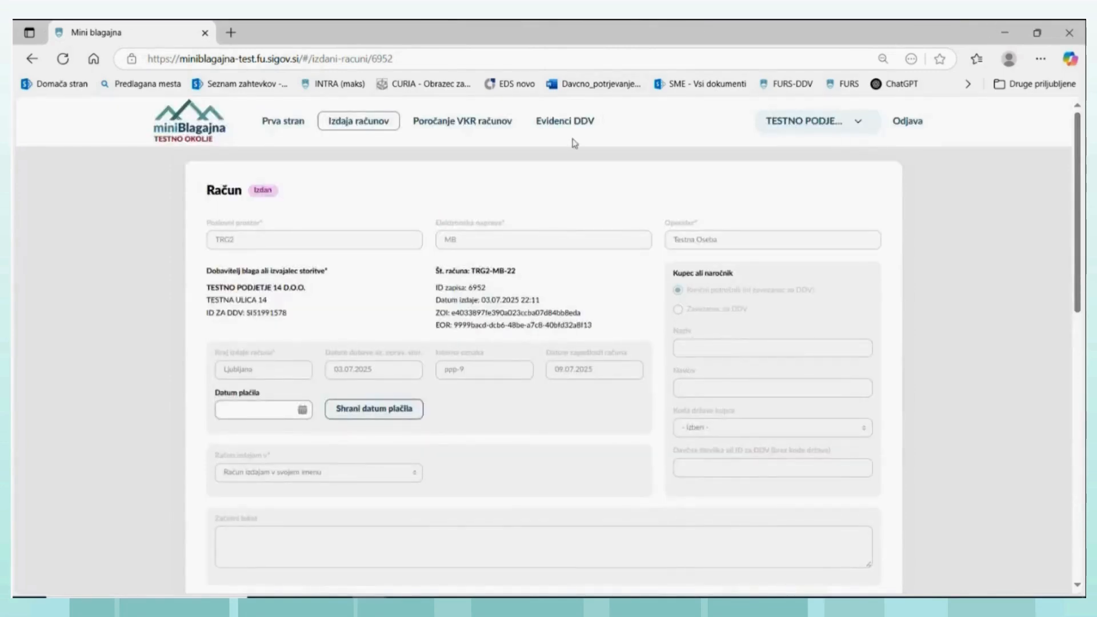
pyautogui.click(562, 127)
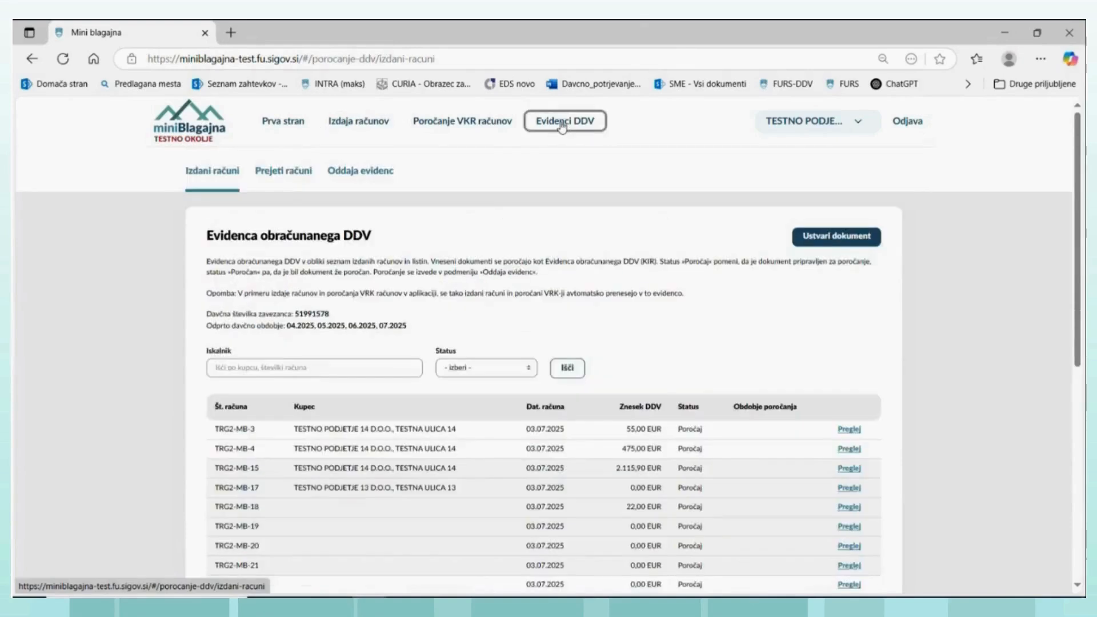
pyautogui.click(216, 177)
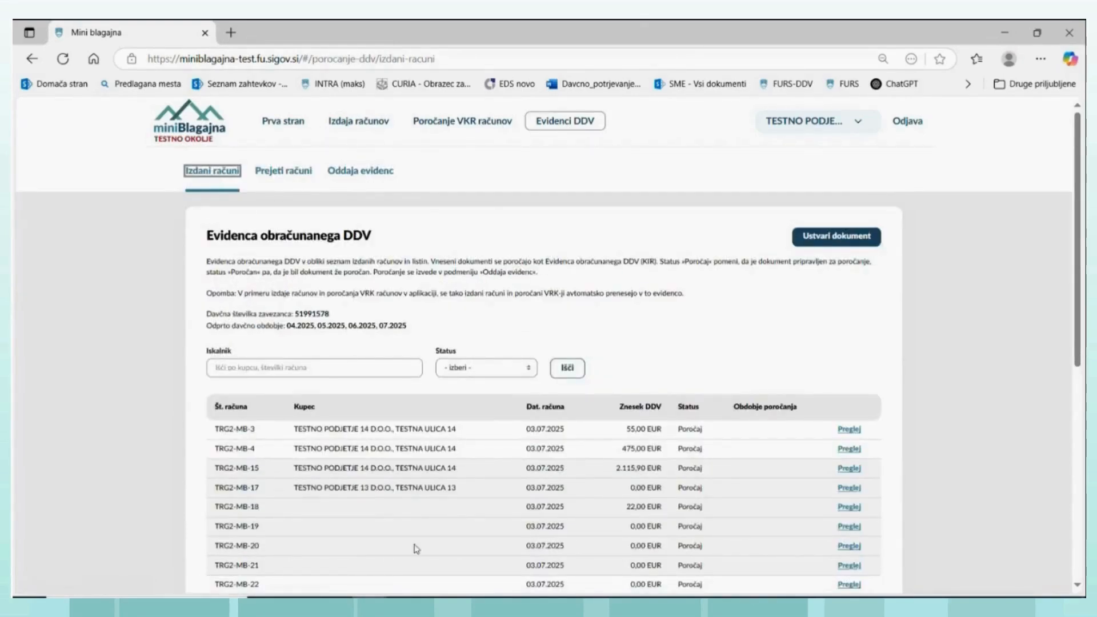
pyautogui.click(848, 584)
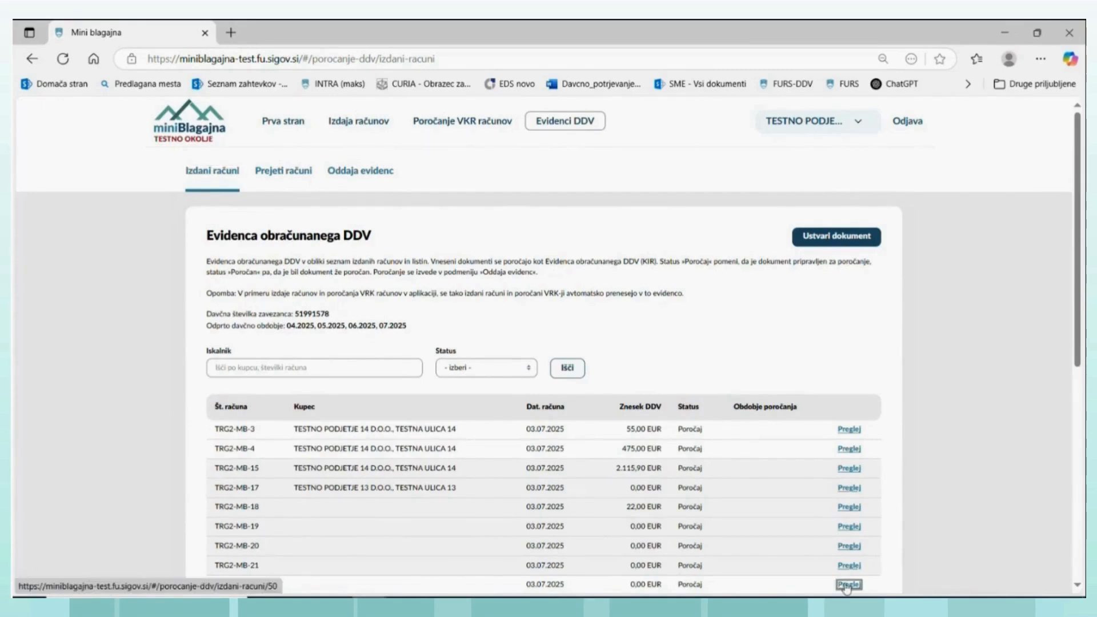
# - Examine the numbered VAT fields of the TRG2-MB-22 record, especially field 27 for supplies outside Slovenia with the right to deduct VAT
pyautogui.scroll(-8, 540, 354)
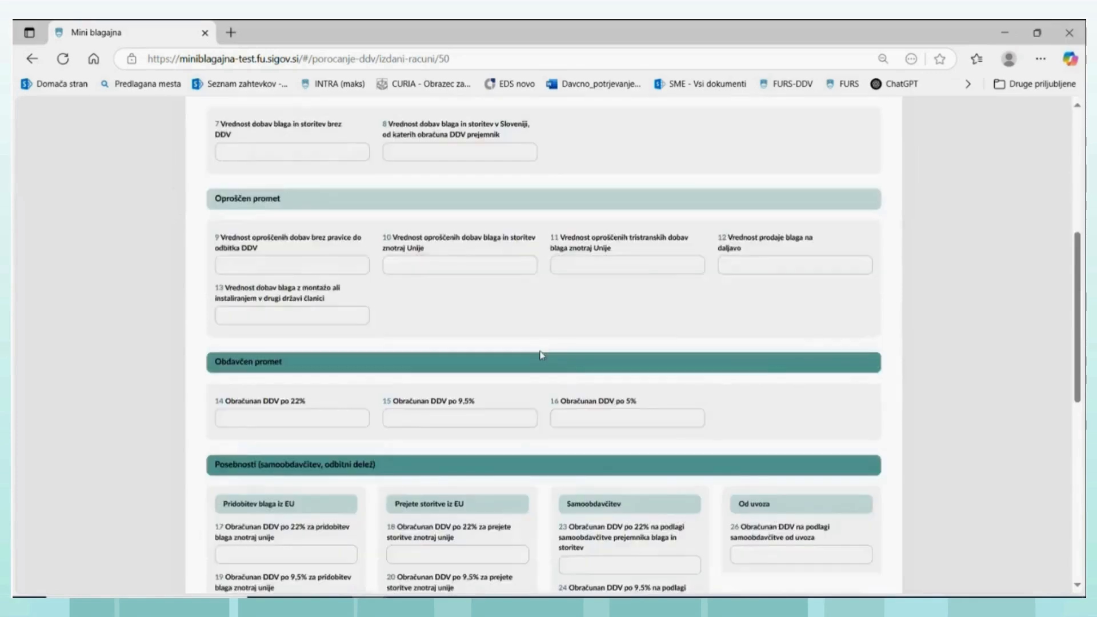
pyautogui.scroll(5, 541, 355)
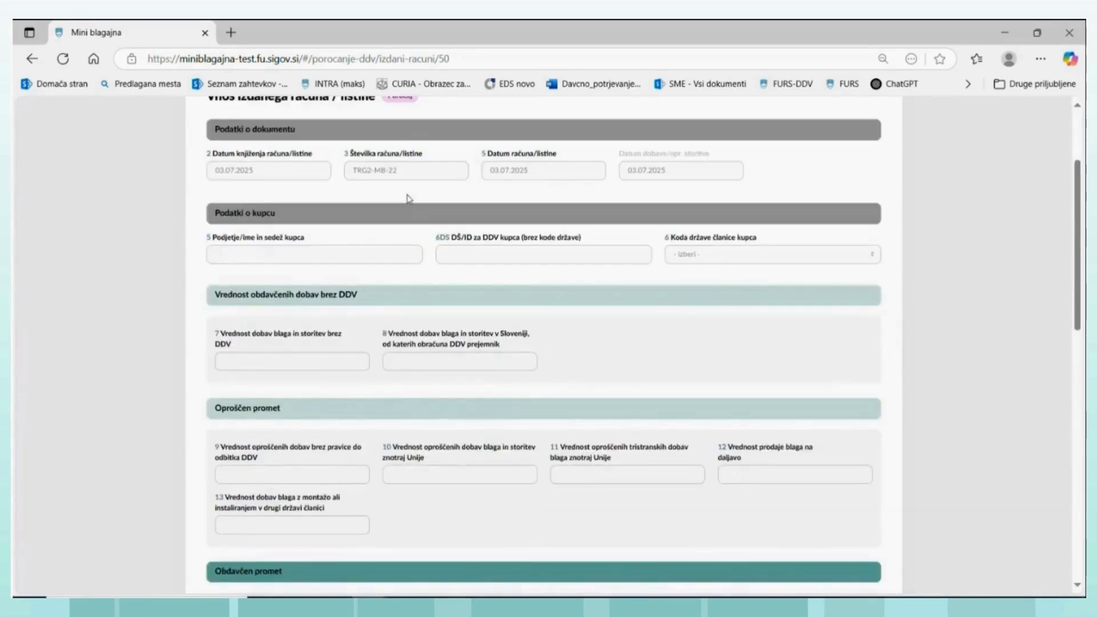
pyautogui.scroll(-5, 634, 478)
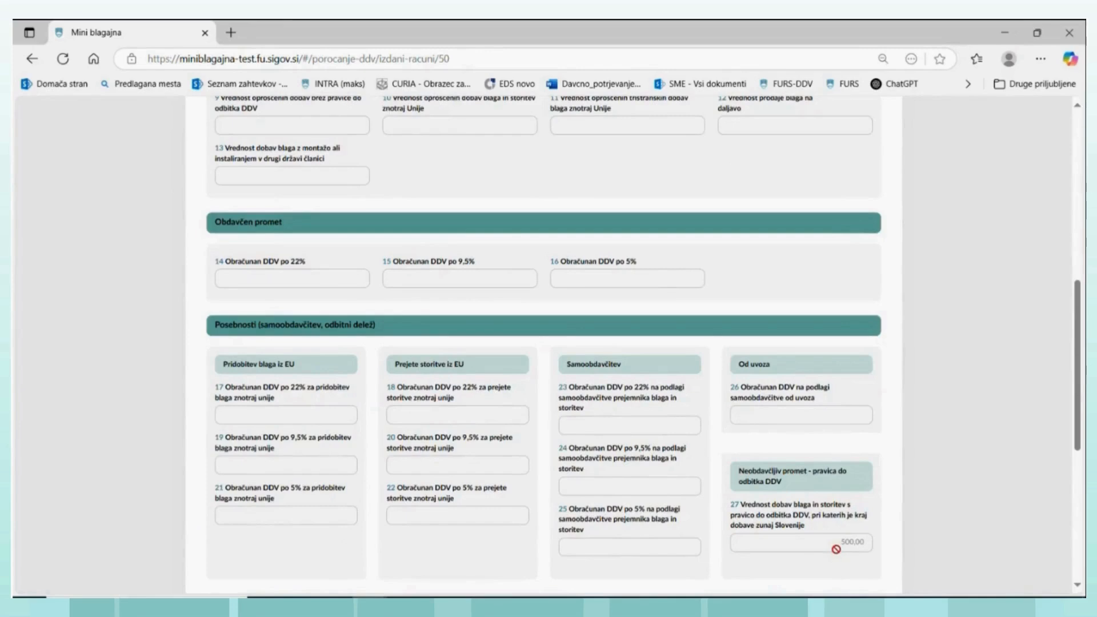
pyautogui.scroll(-1, 840, 546)
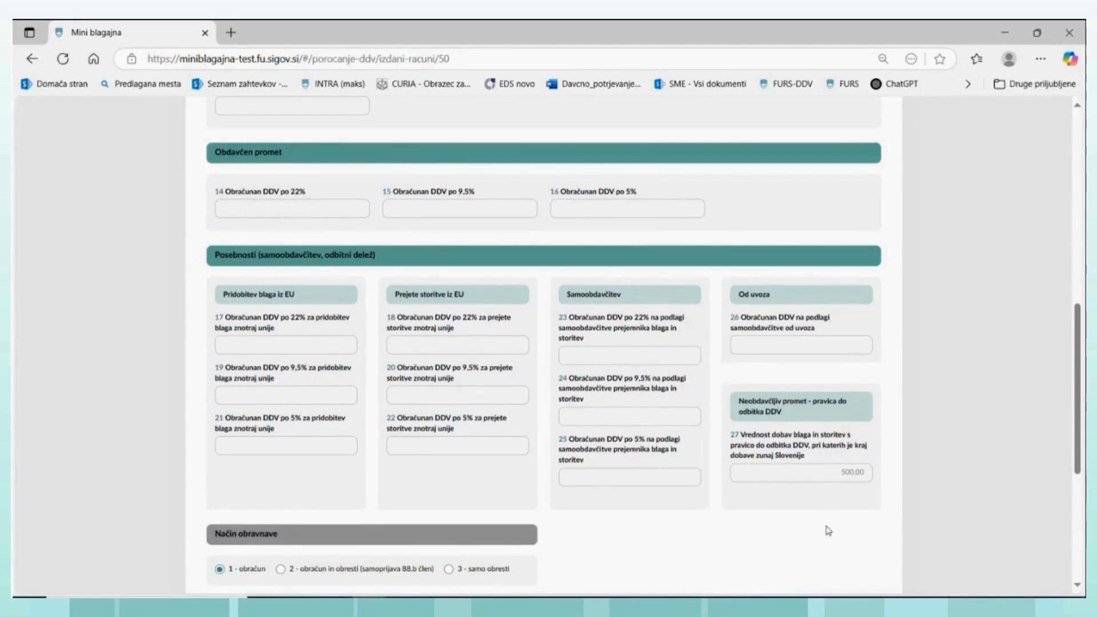
pyautogui.scroll(3, 811, 503)
pyautogui.scroll(-3, 811, 505)
pyautogui.scroll(3, 811, 505)
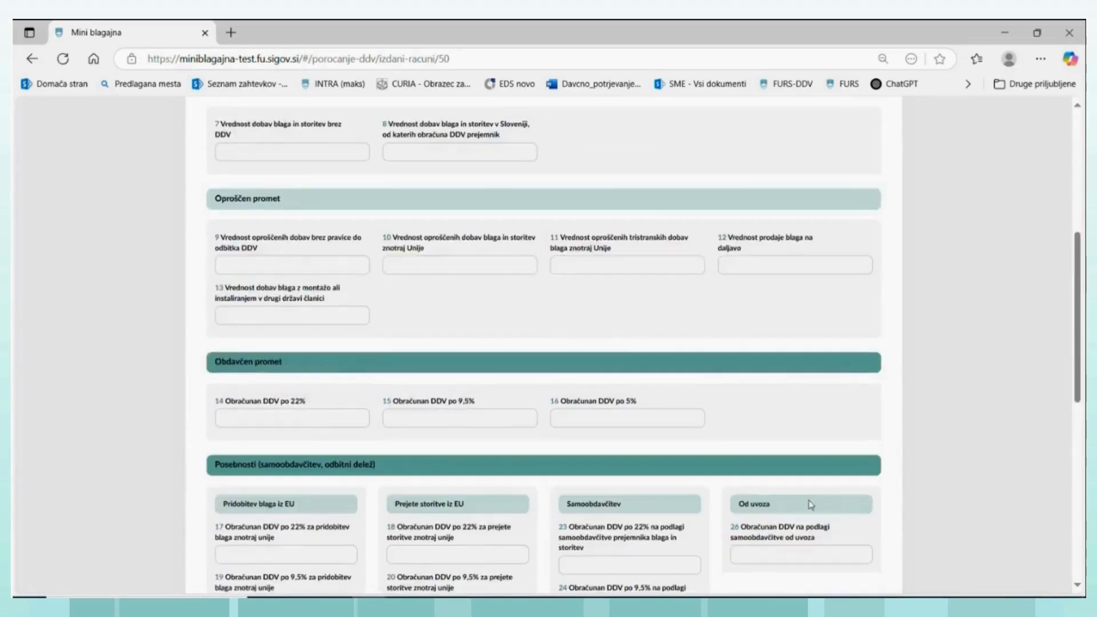
pyautogui.scroll(3, 811, 504)
pyautogui.scroll(2, 811, 505)
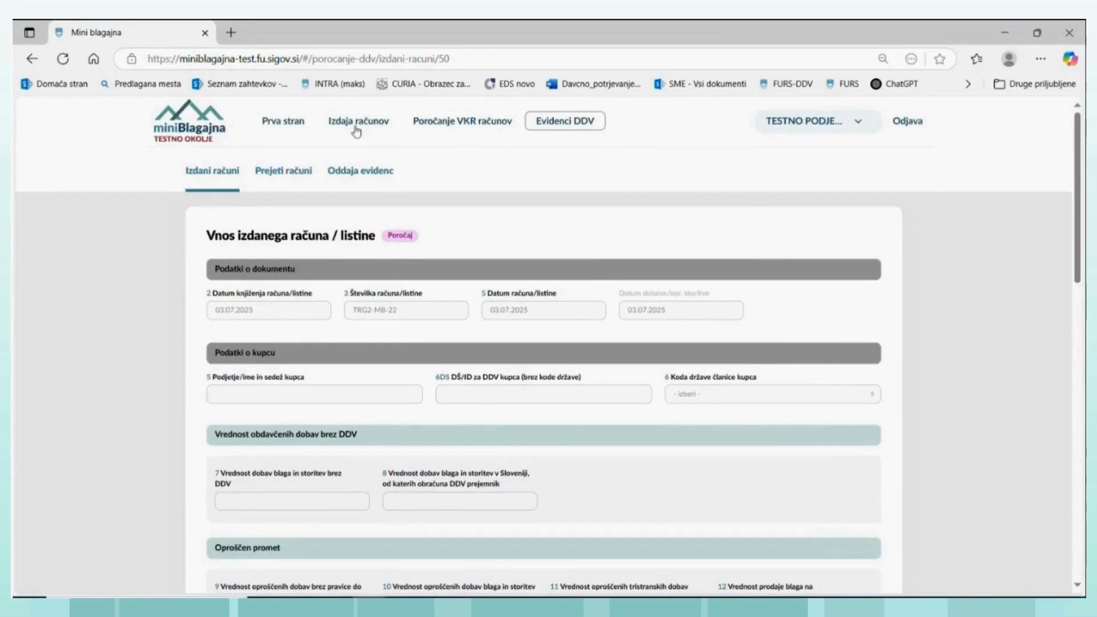
# - Return to the list of issued invoices in the VAT records and view the record of invoice TRG2-MB-3
pyautogui.click(227, 175)
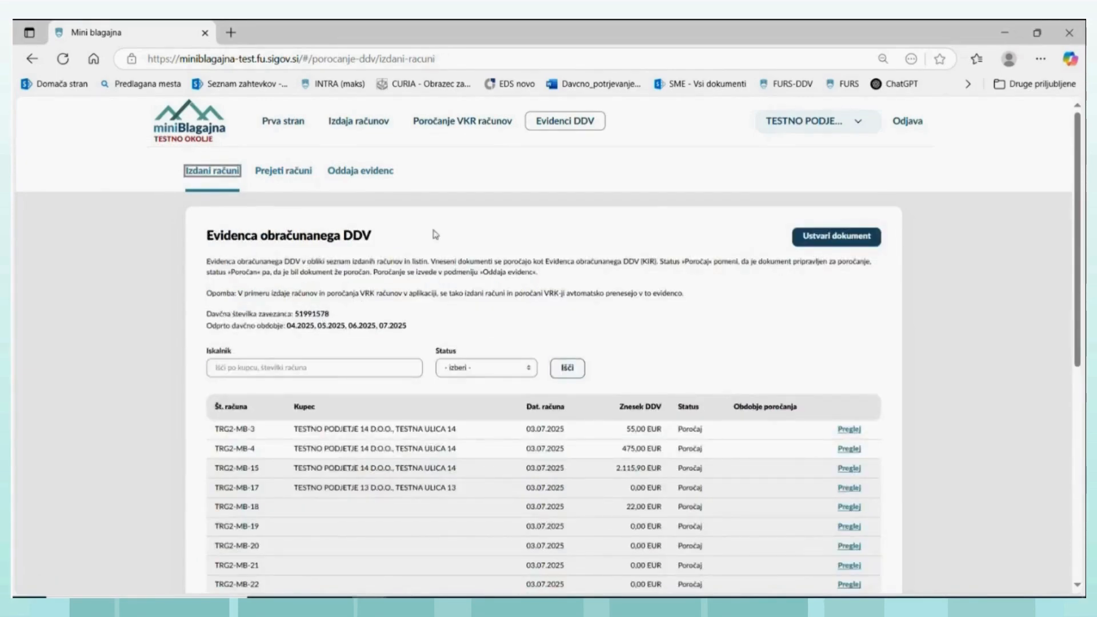
pyautogui.click(849, 430)
pyautogui.scroll(-3, 477, 385)
pyautogui.scroll(3, 451, 228)
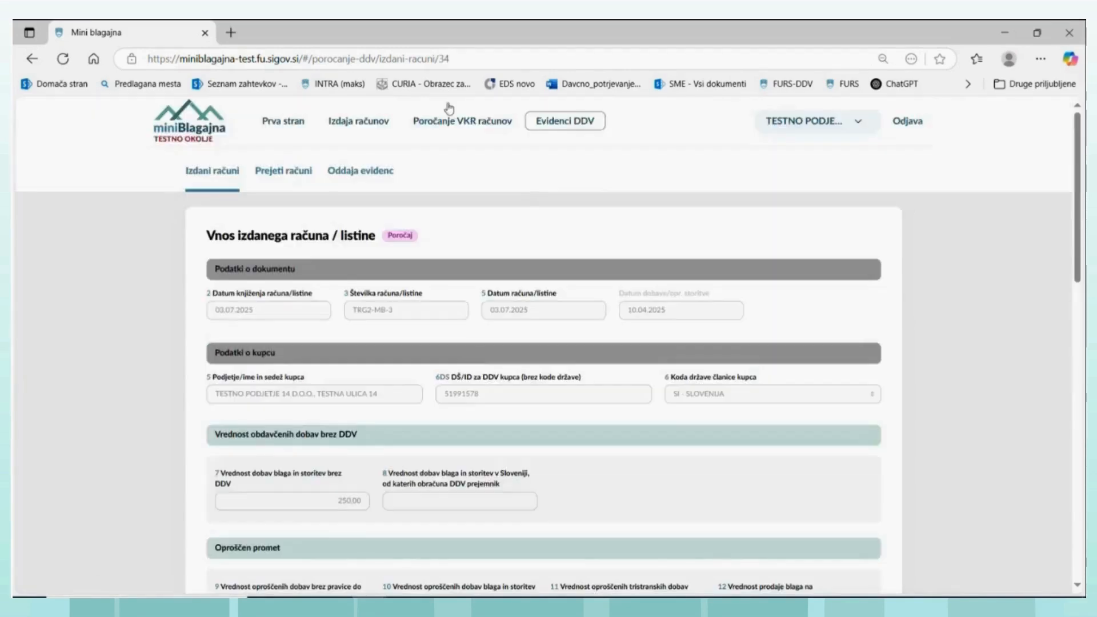
# - Open the draft correction invoice for TRG2-MB-21 in the invoice list and delete it
pyautogui.click(355, 122)
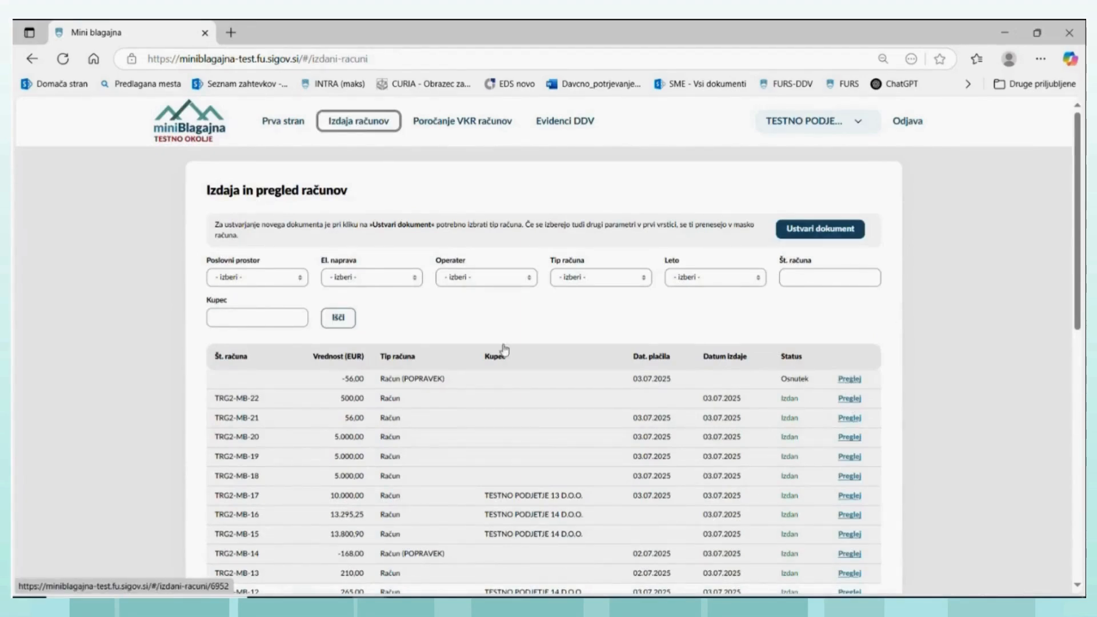
pyautogui.click(848, 379)
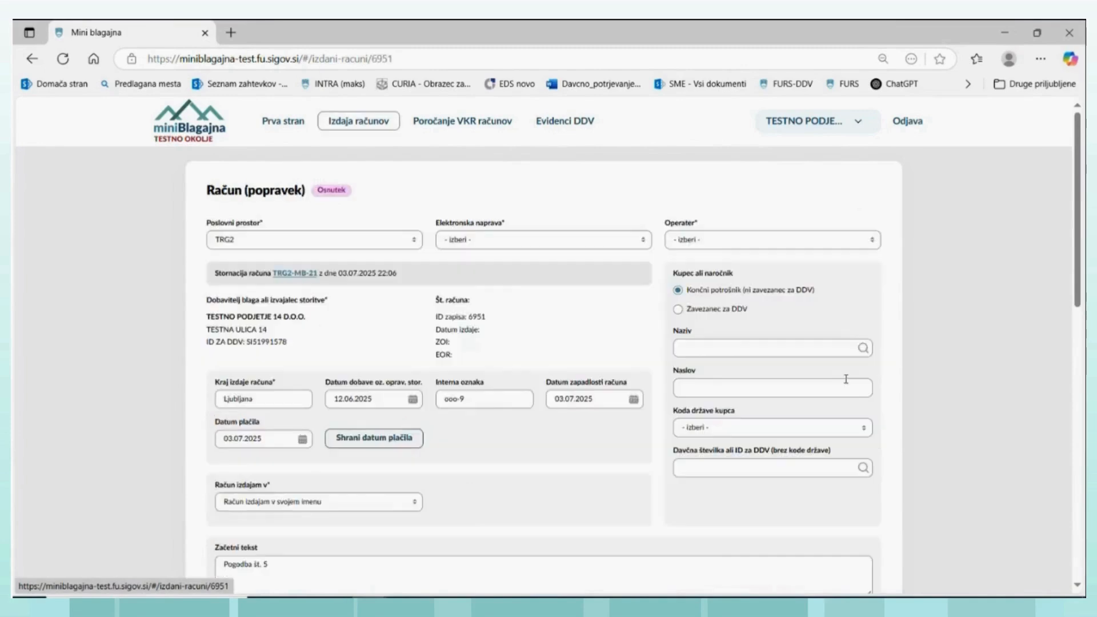
pyautogui.scroll(-5, 497, 362)
pyautogui.scroll(-4, 473, 466)
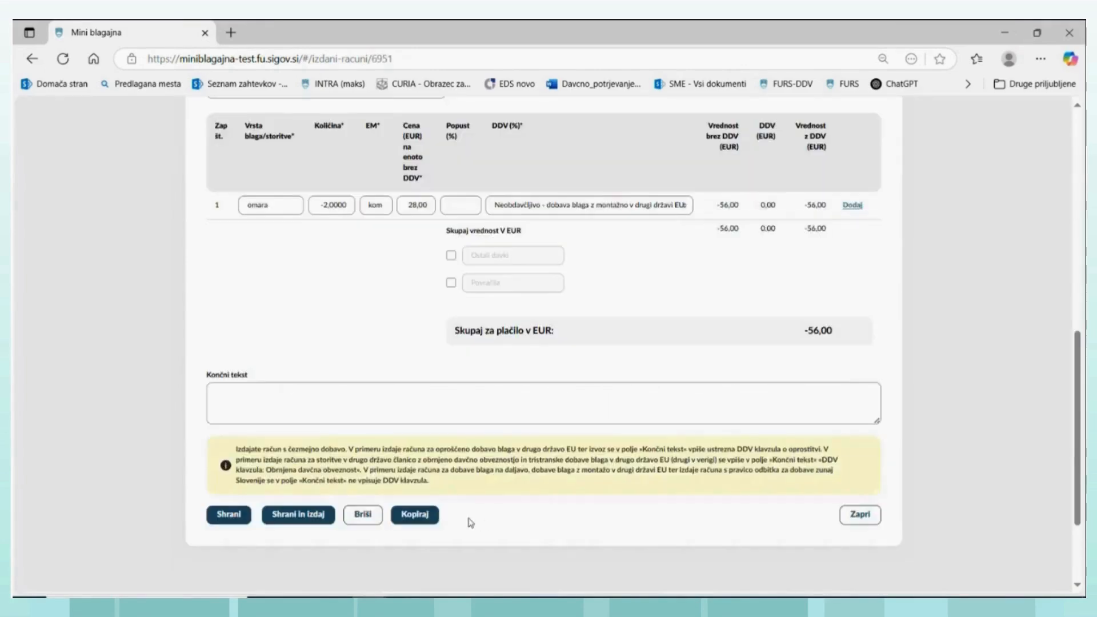
pyautogui.click(363, 514)
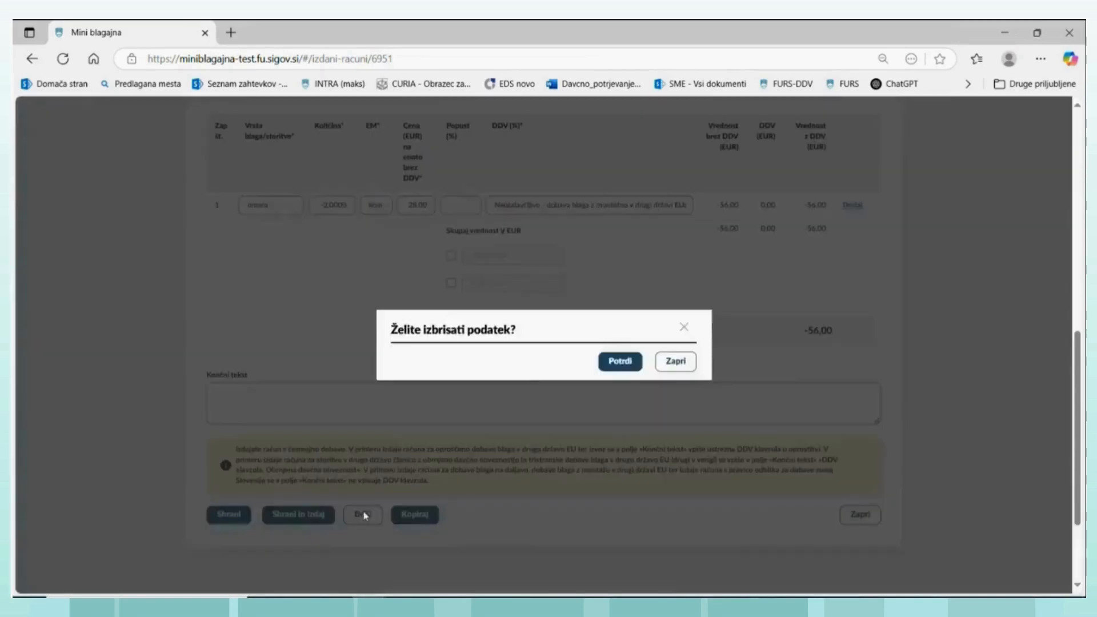
pyautogui.click(627, 362)
# - Open issued invoice TRG2-MB-21 from the invoice list and review its details and available actions
pyautogui.scroll(4, 757, 161)
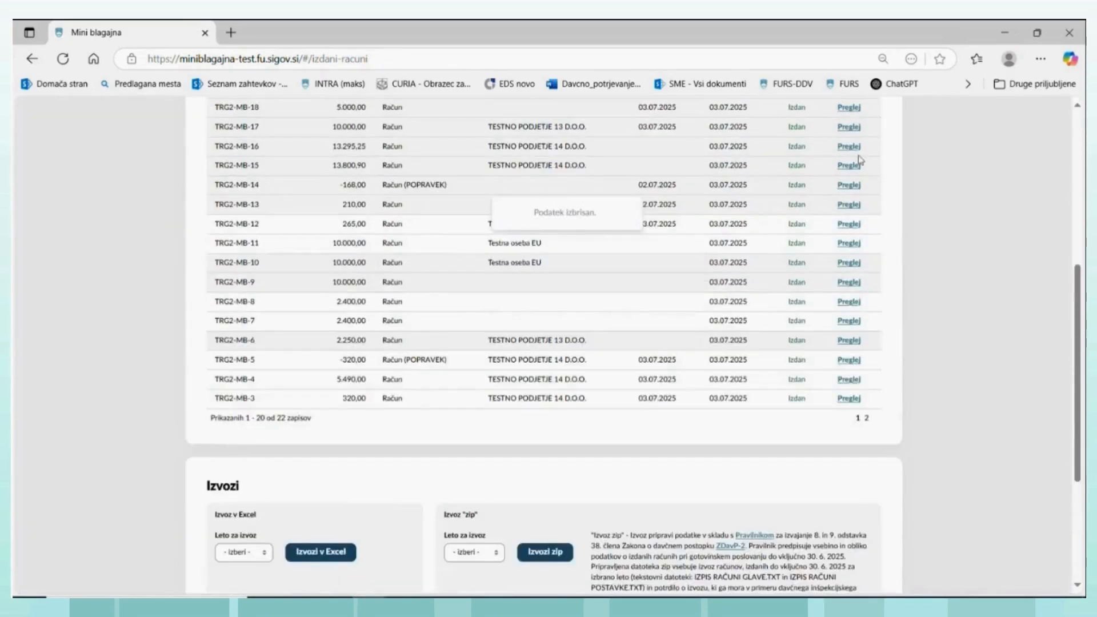
pyautogui.scroll(4, 838, 163)
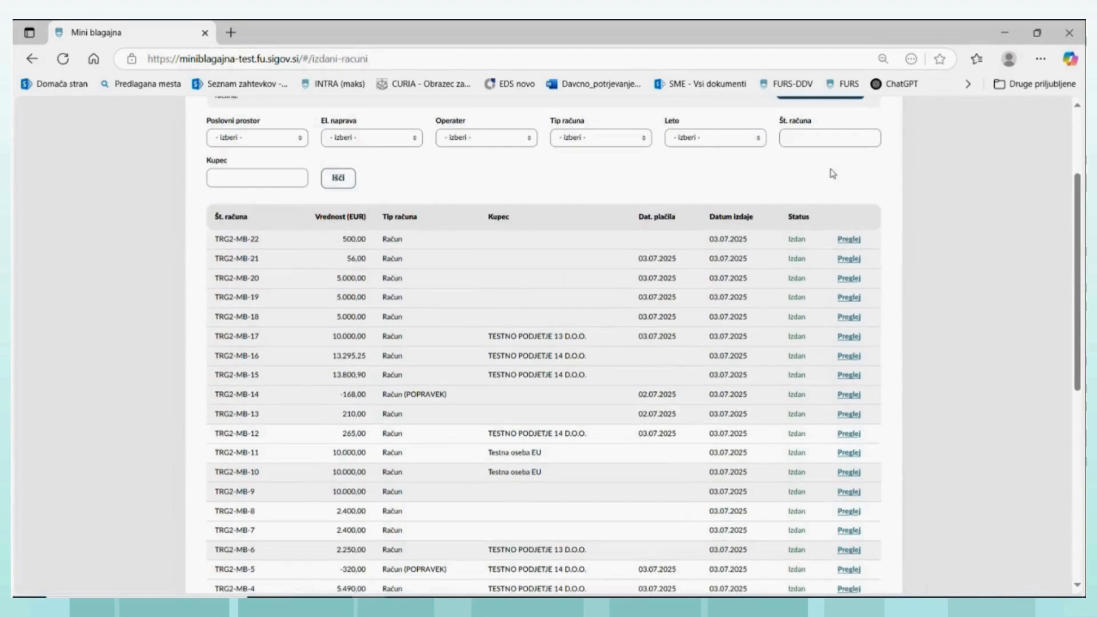
pyautogui.click(848, 260)
pyautogui.scroll(-8, 607, 321)
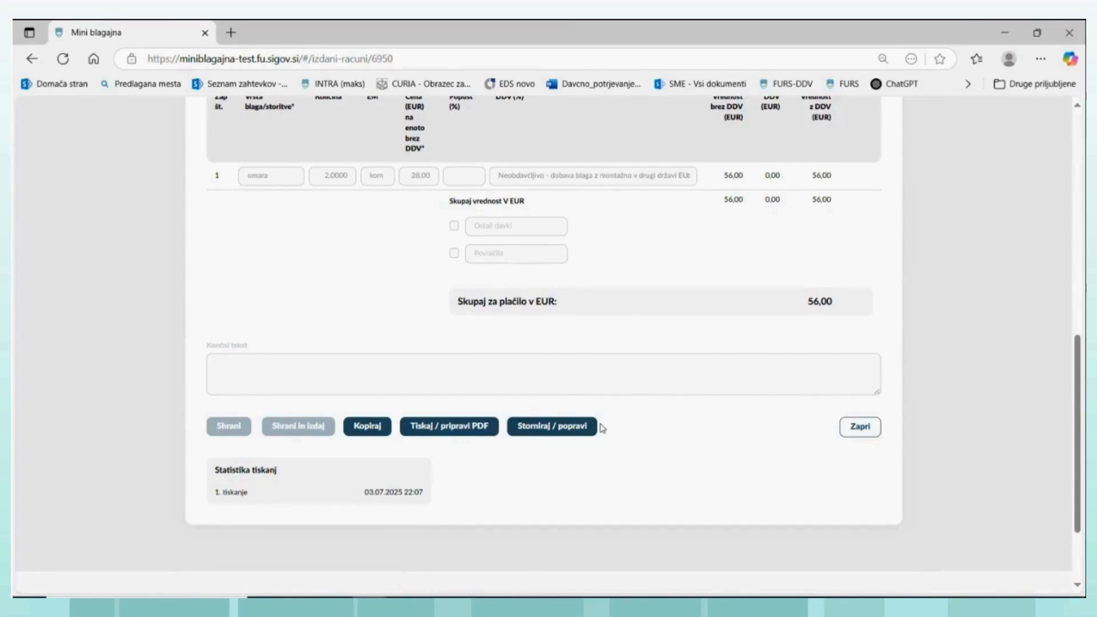
pyautogui.scroll(10, 616, 412)
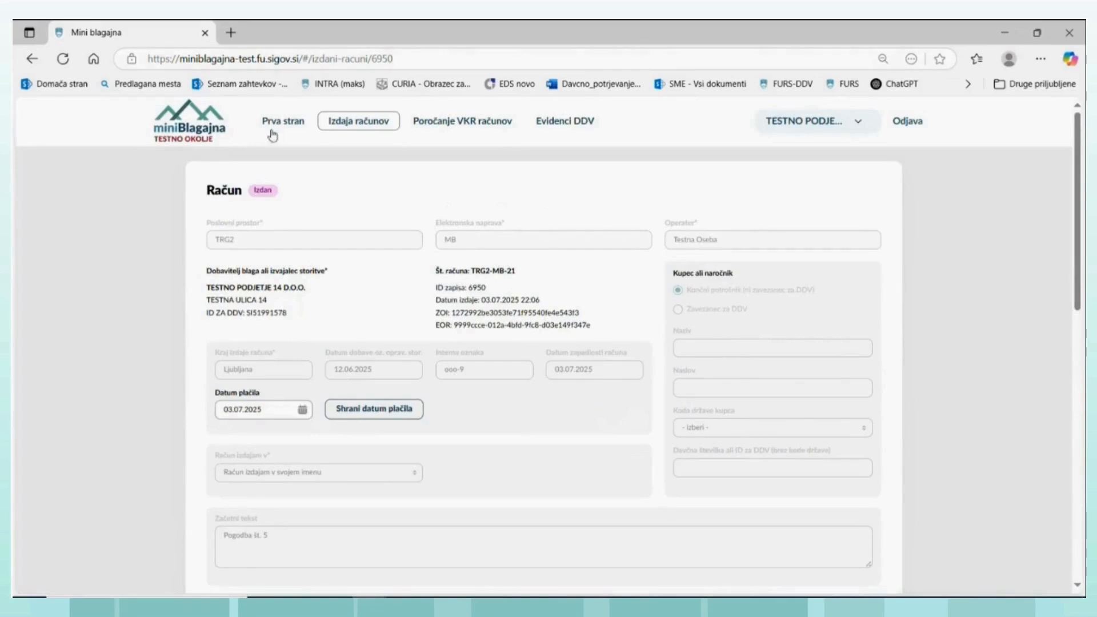
# - Open issued invoice TRG2-MB-22 from the invoice list and copy it into a new invoice
pyautogui.click(338, 123)
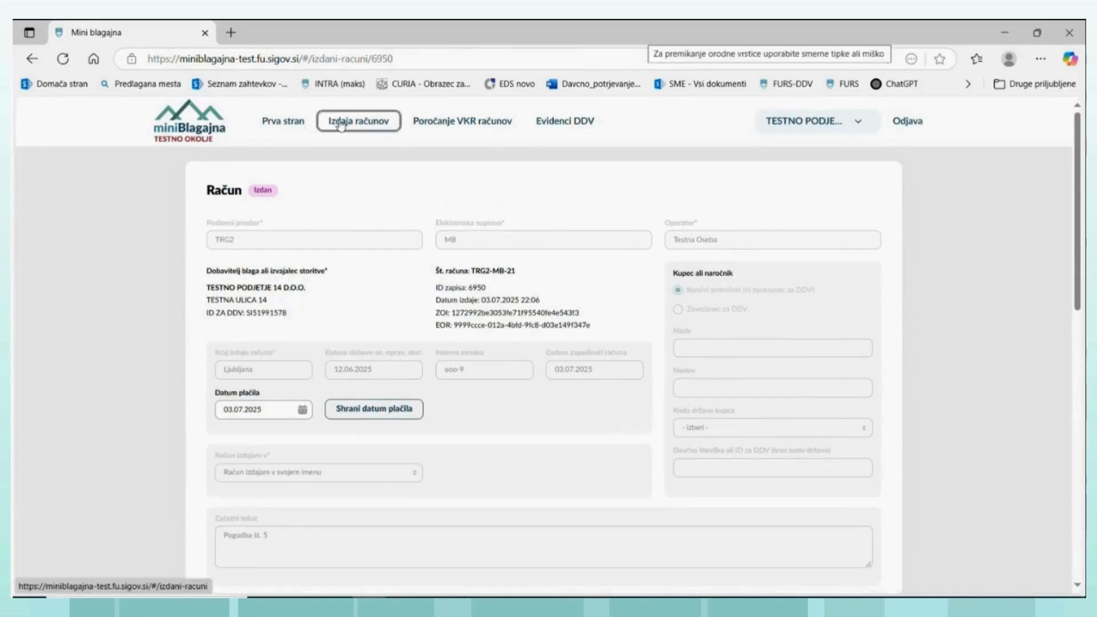
pyautogui.click(849, 379)
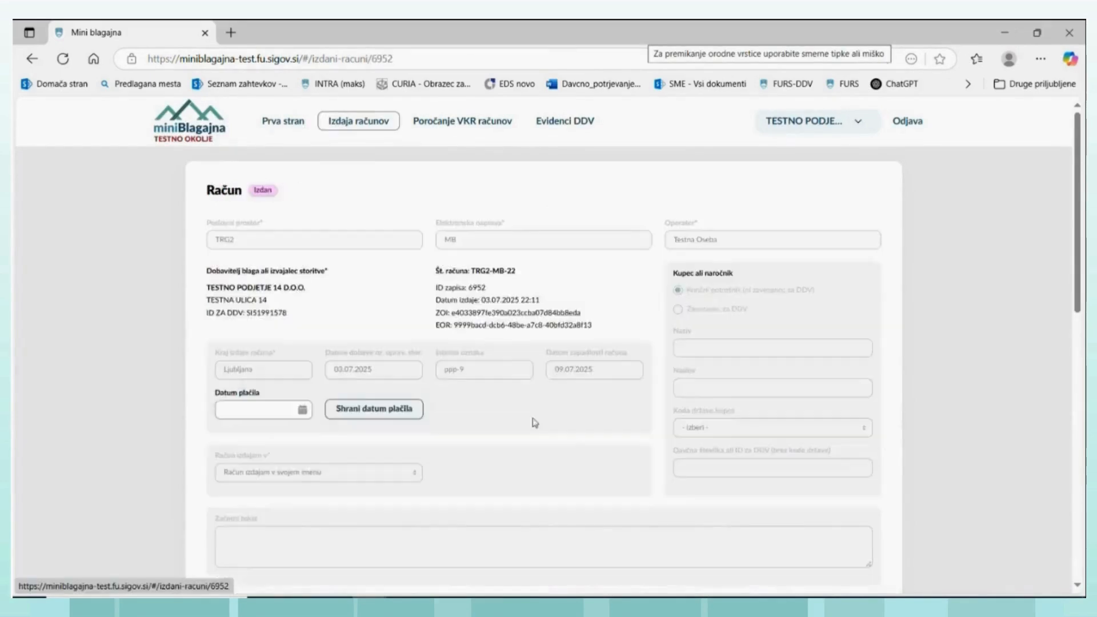
pyautogui.scroll(-6, 448, 394)
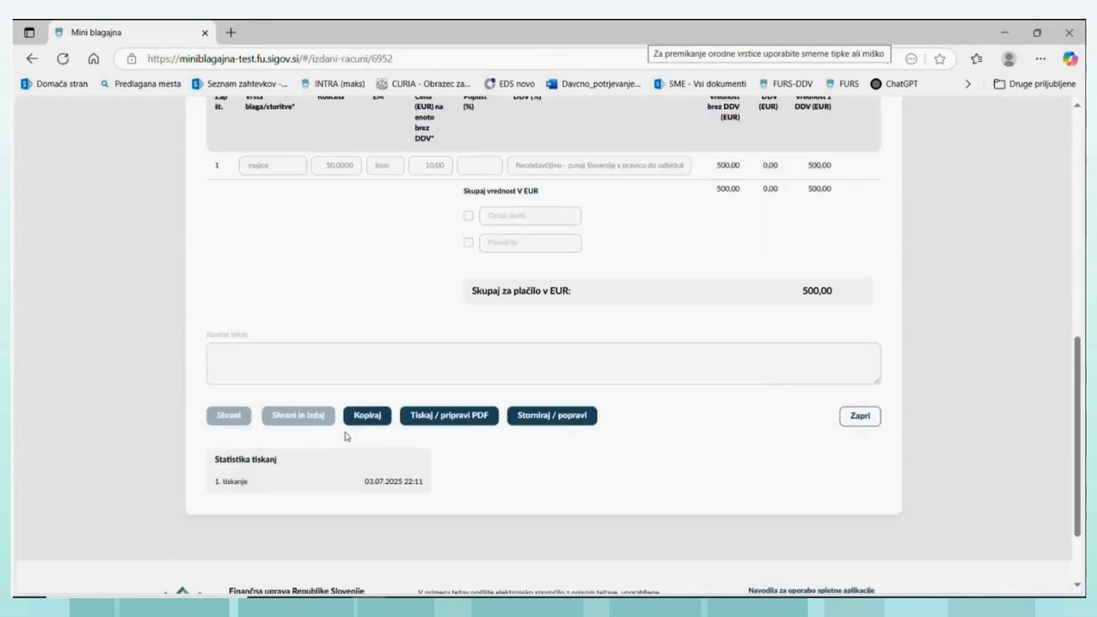
pyautogui.click(362, 419)
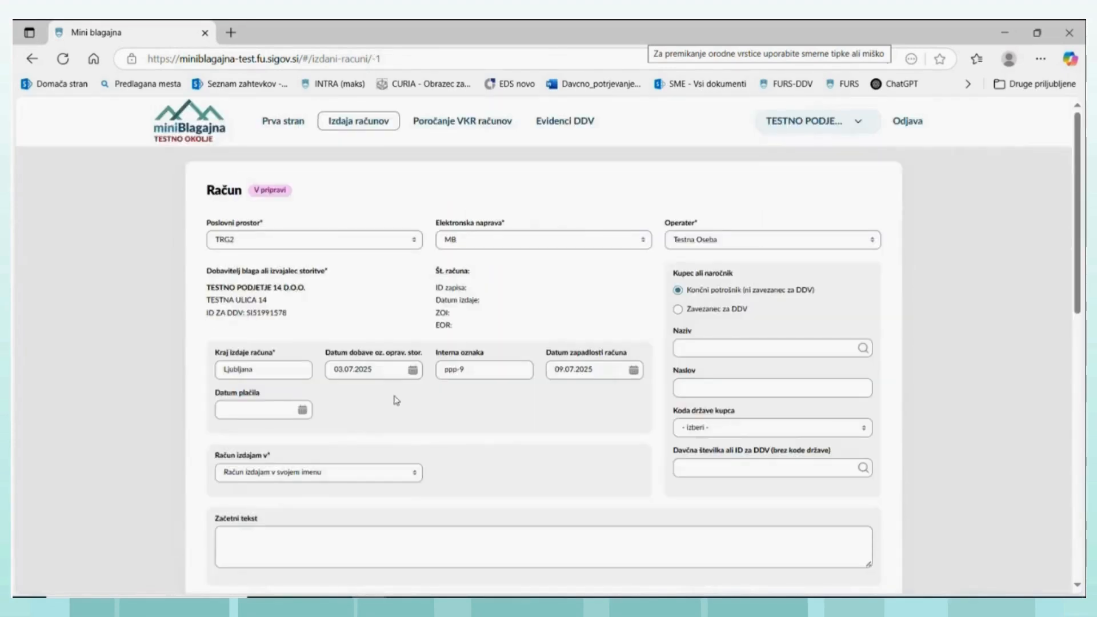
# - Set the line item's VAT treatment for the cross-border supply to "Oproščeno - dobava blaga v drugo državo EU"
pyautogui.scroll(-5, 440, 341)
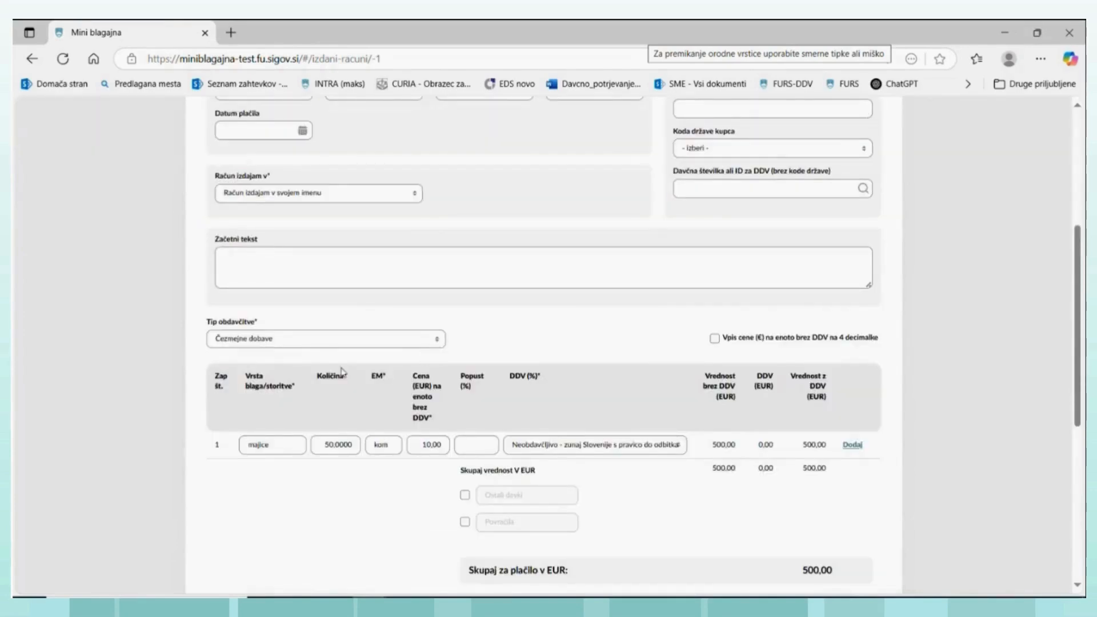
pyautogui.click(679, 452)
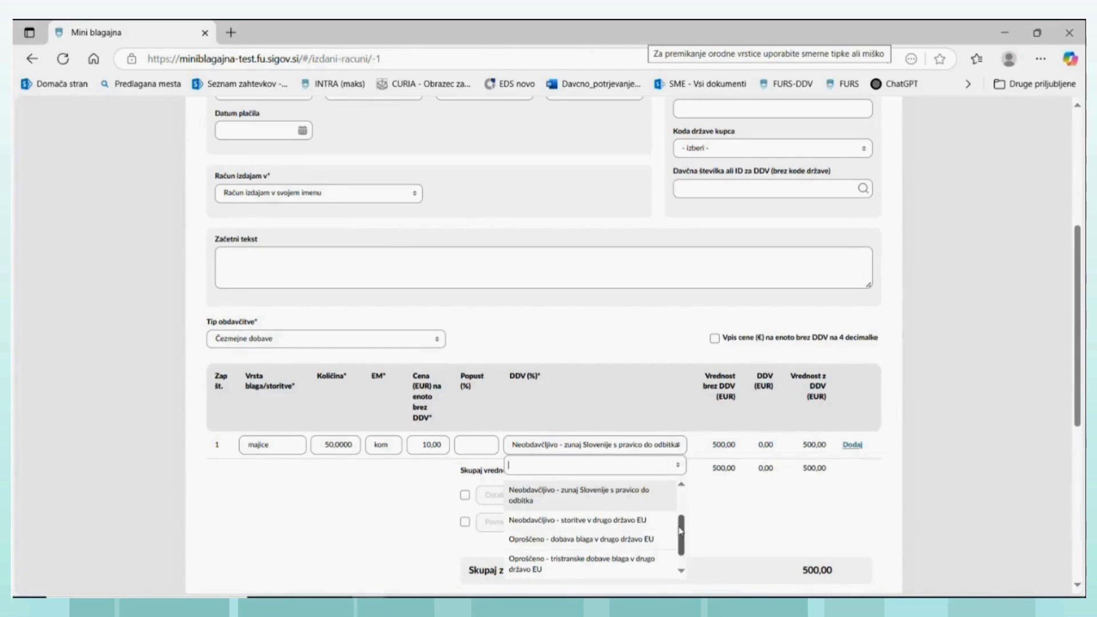
pyautogui.scroll(1, 678, 518)
pyautogui.moveTo(678, 519); pyautogui.dragTo(678, 527)
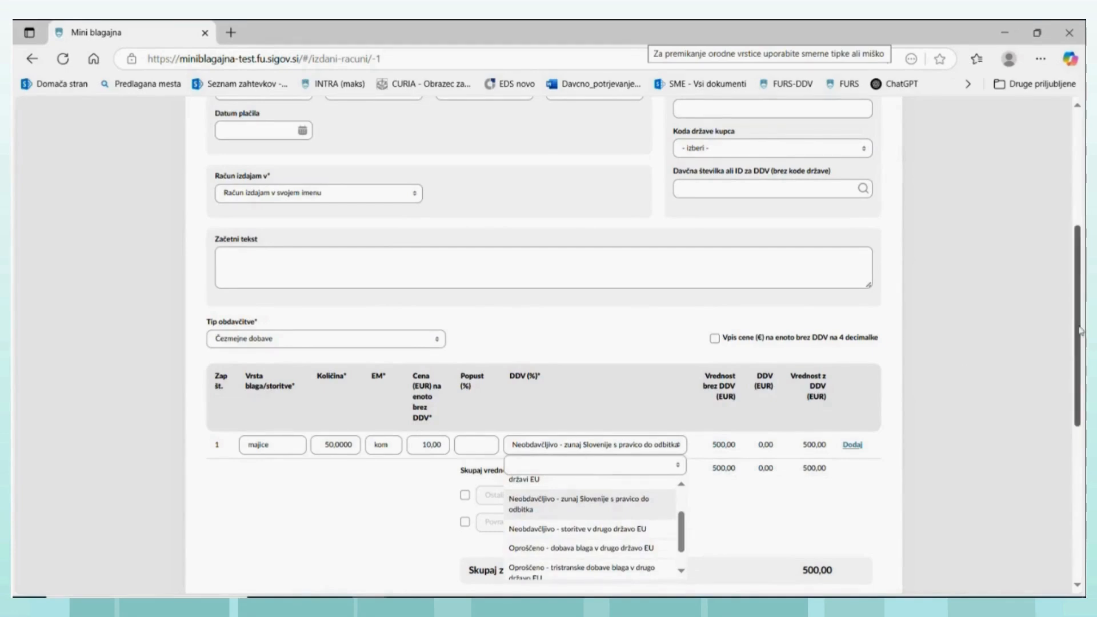
pyautogui.scroll(-3, 1079, 330)
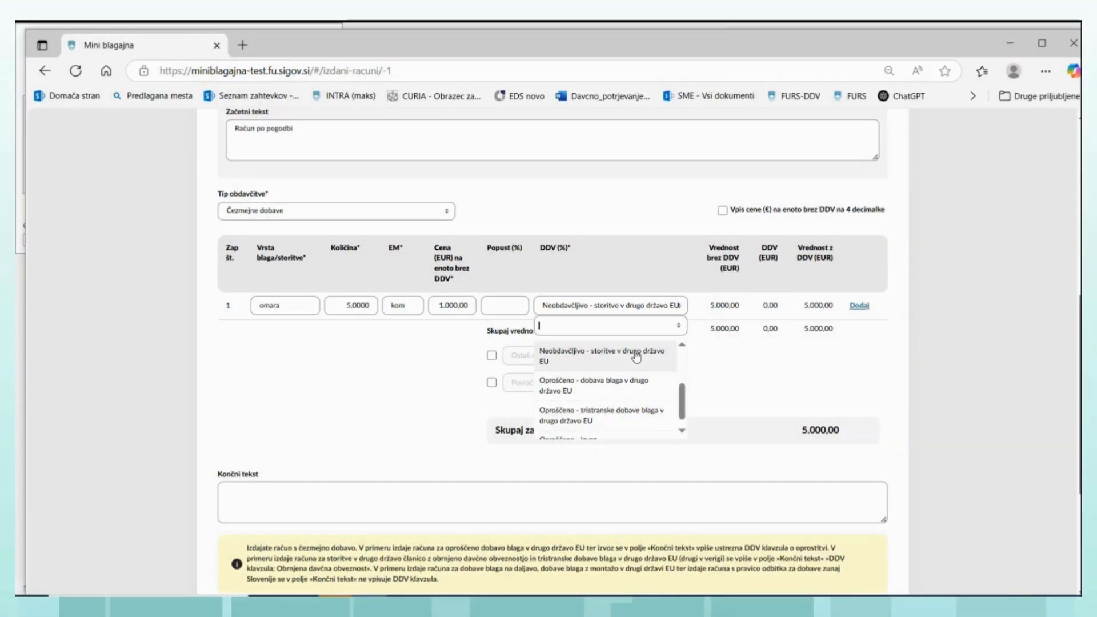
pyautogui.click(636, 357)
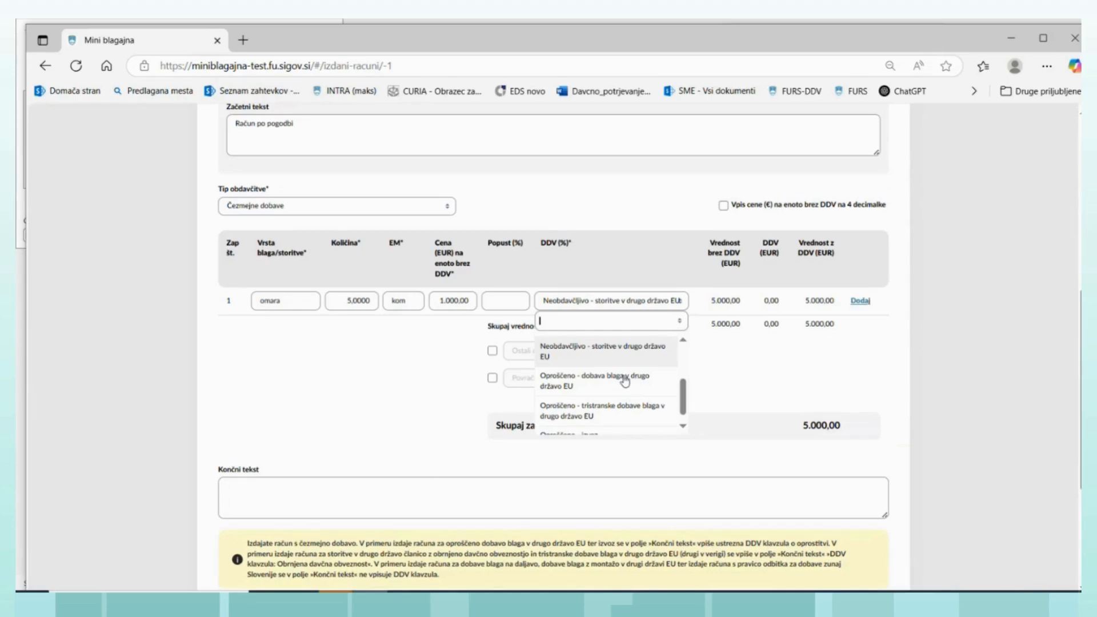
pyautogui.click(625, 381)
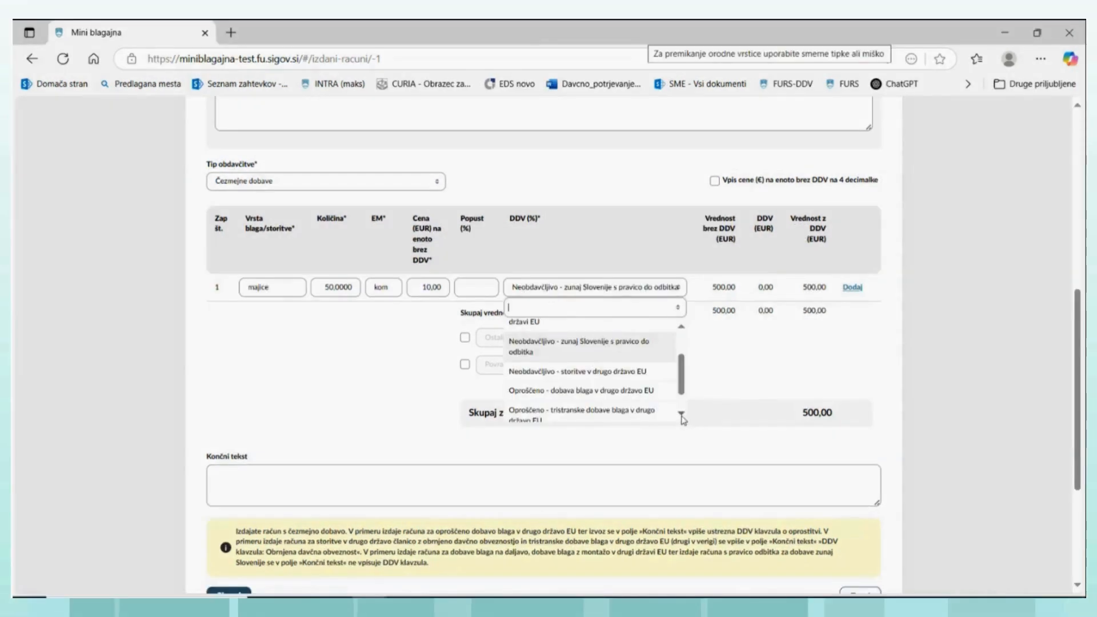
# - Examine the VAT options for cross-border supplies on the majice line and review the copied draft invoice
pyautogui.click(681, 415)
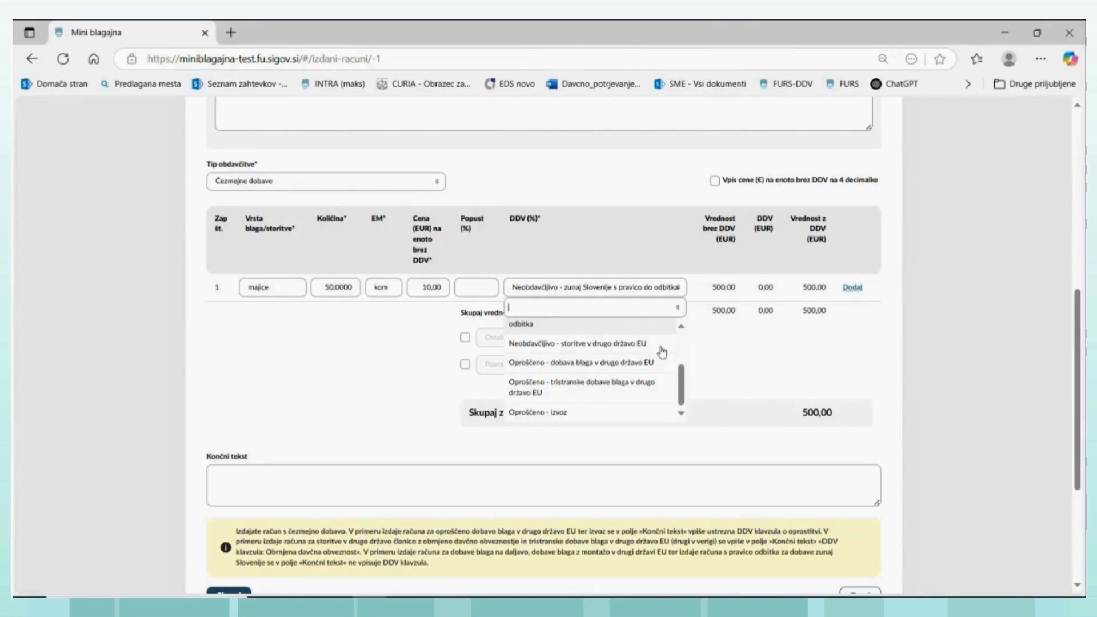
pyautogui.scroll(1, 662, 352)
pyautogui.scroll(1, 691, 330)
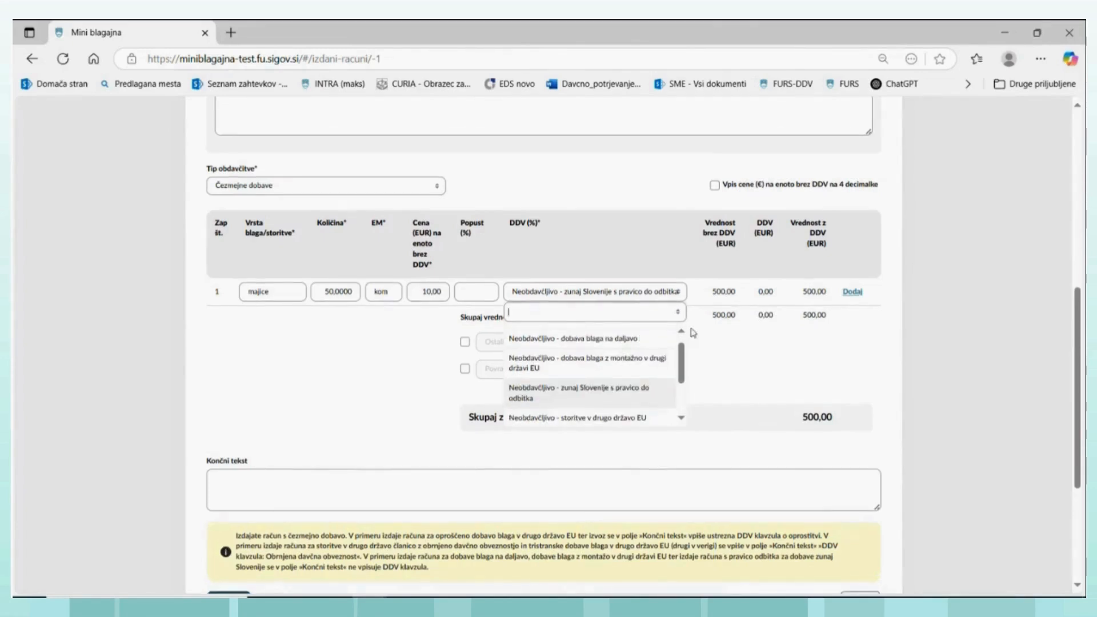
pyautogui.scroll(2, 691, 326)
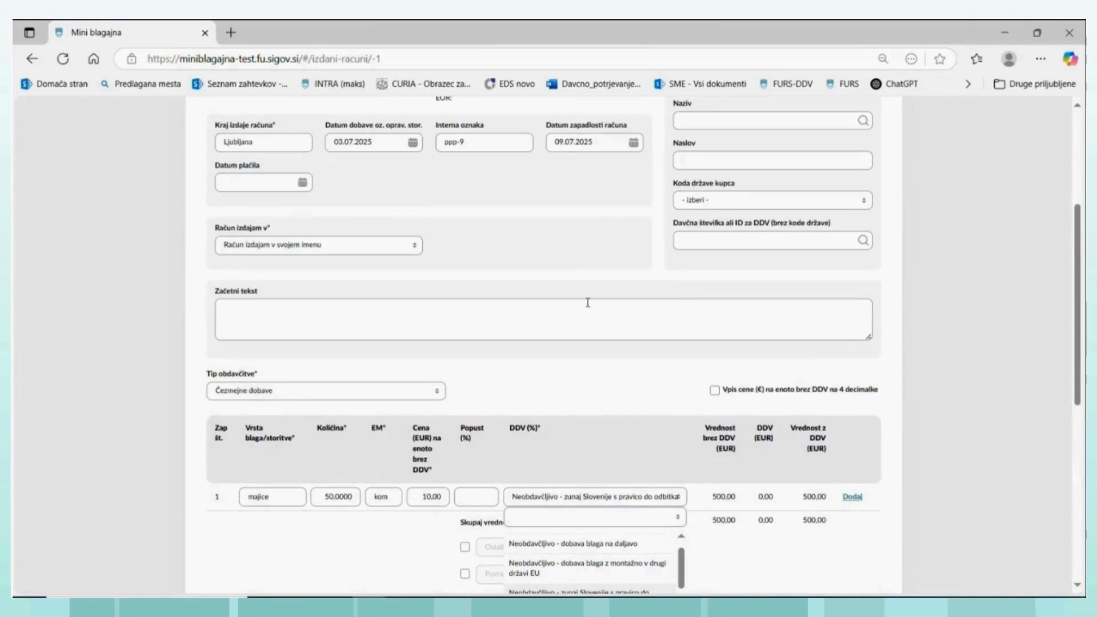
pyautogui.scroll(3, 631, 326)
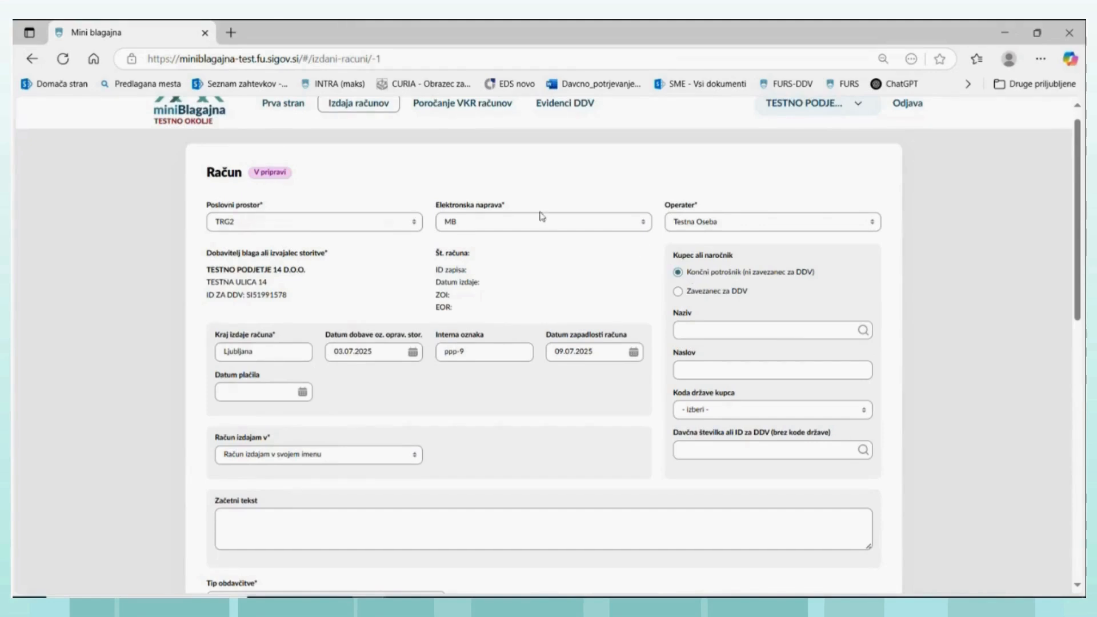
pyautogui.scroll(1, 517, 217)
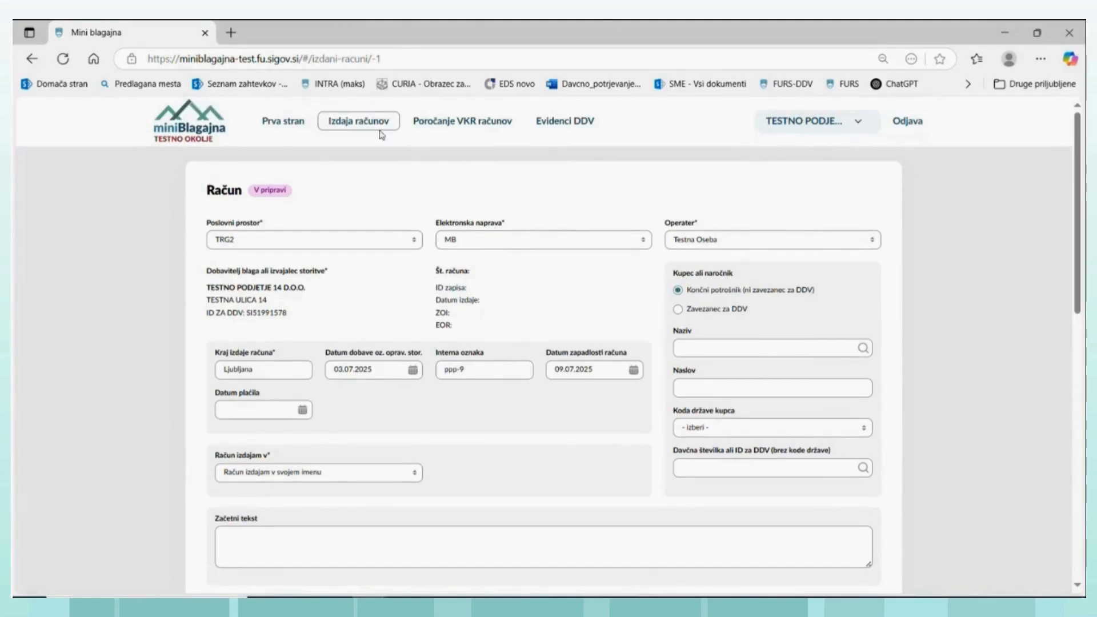
pyautogui.scroll(-5, 376, 128)
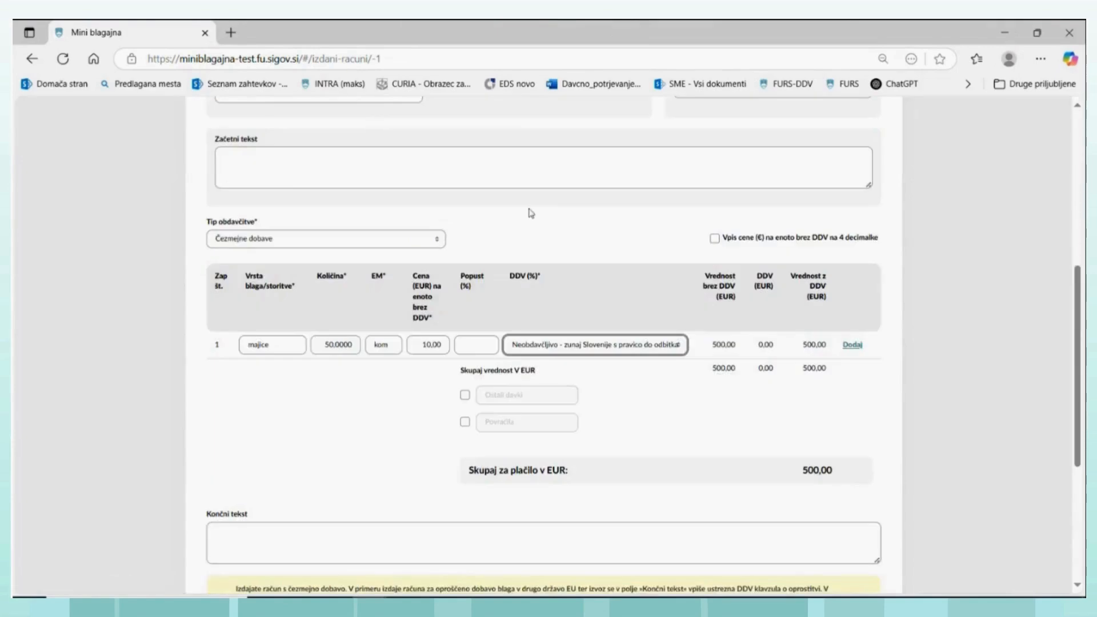
pyautogui.scroll(5, 530, 212)
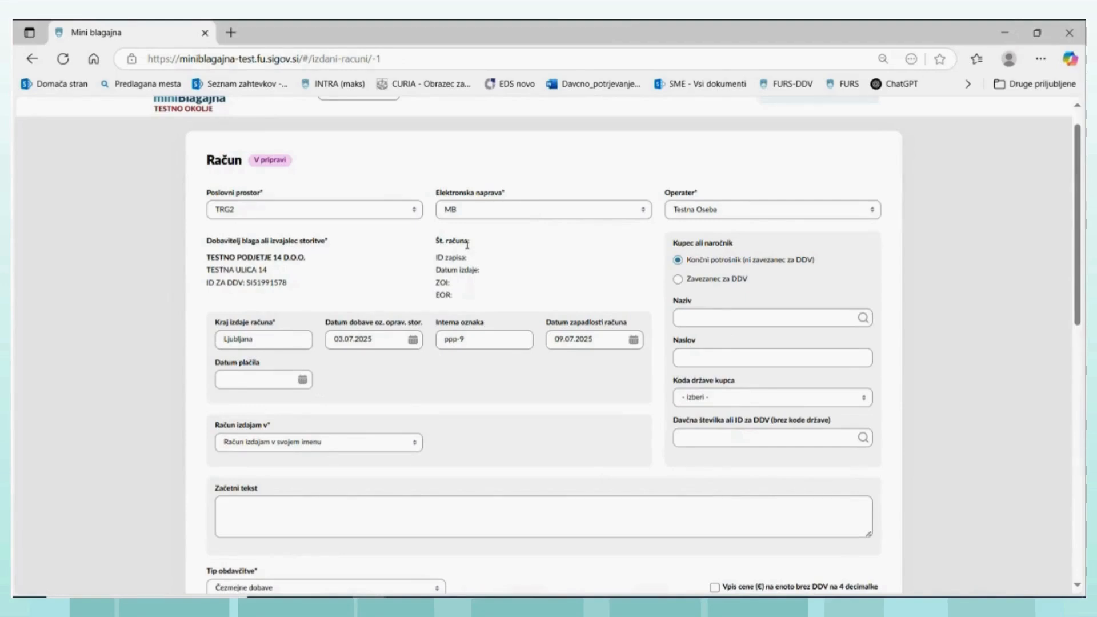
pyautogui.scroll(1, 450, 267)
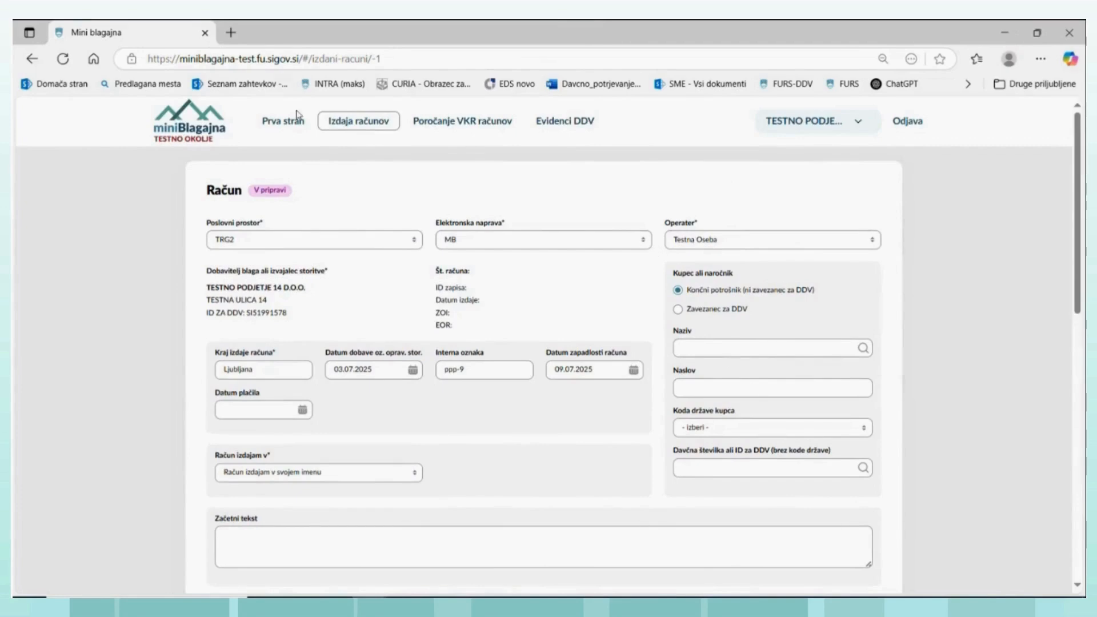
# - Return to the invoice list and create a new document of the type "Račun za predplačilo"
pyautogui.click(333, 125)
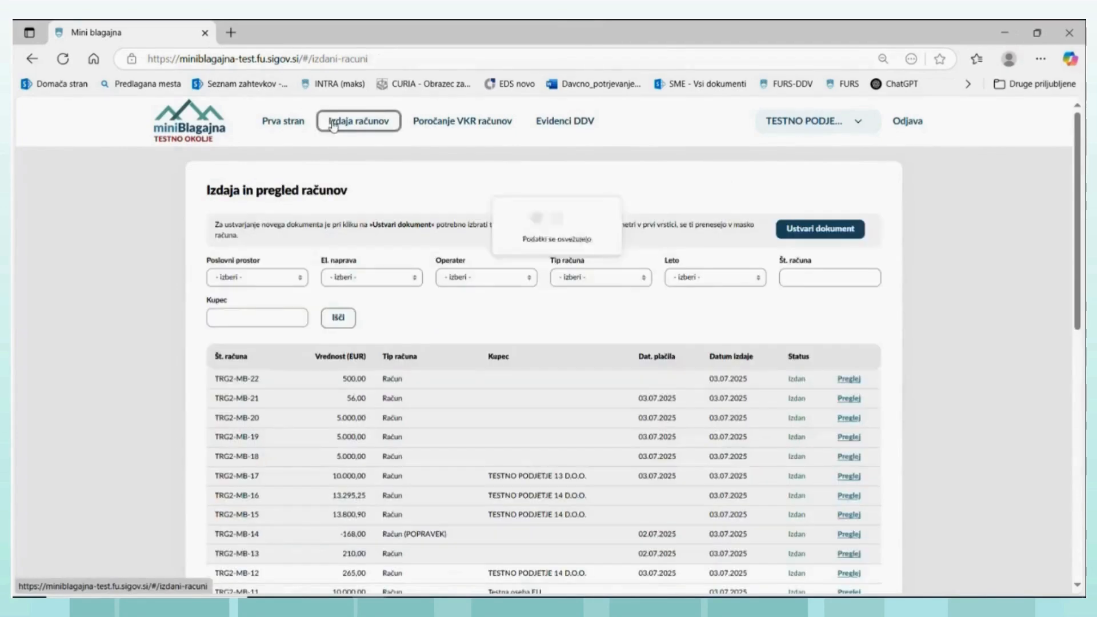
pyautogui.click(843, 230)
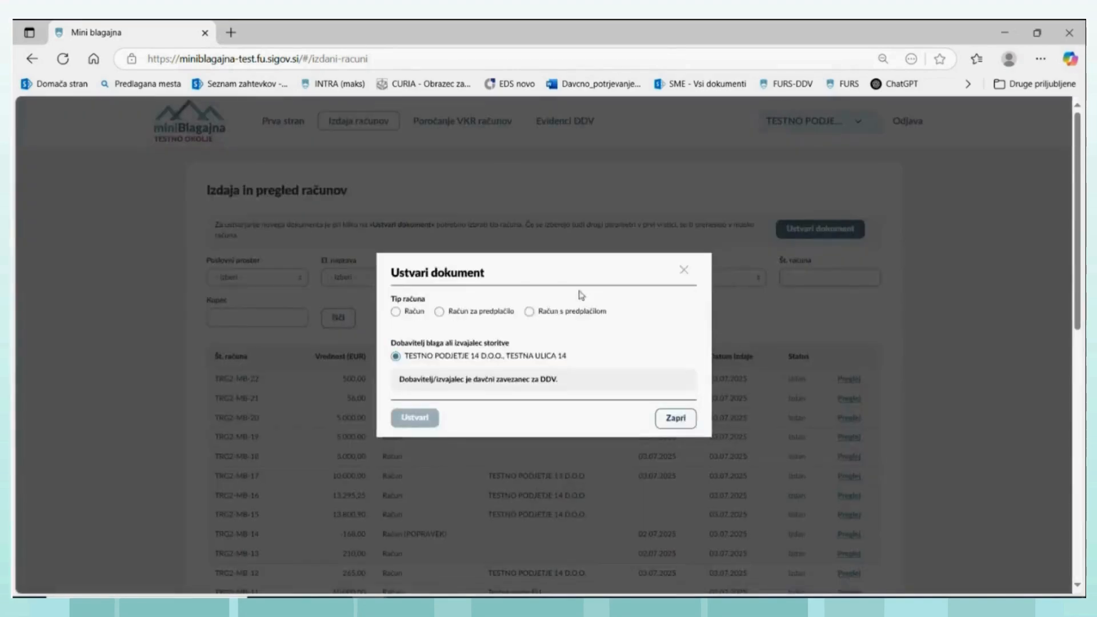
pyautogui.click(438, 313)
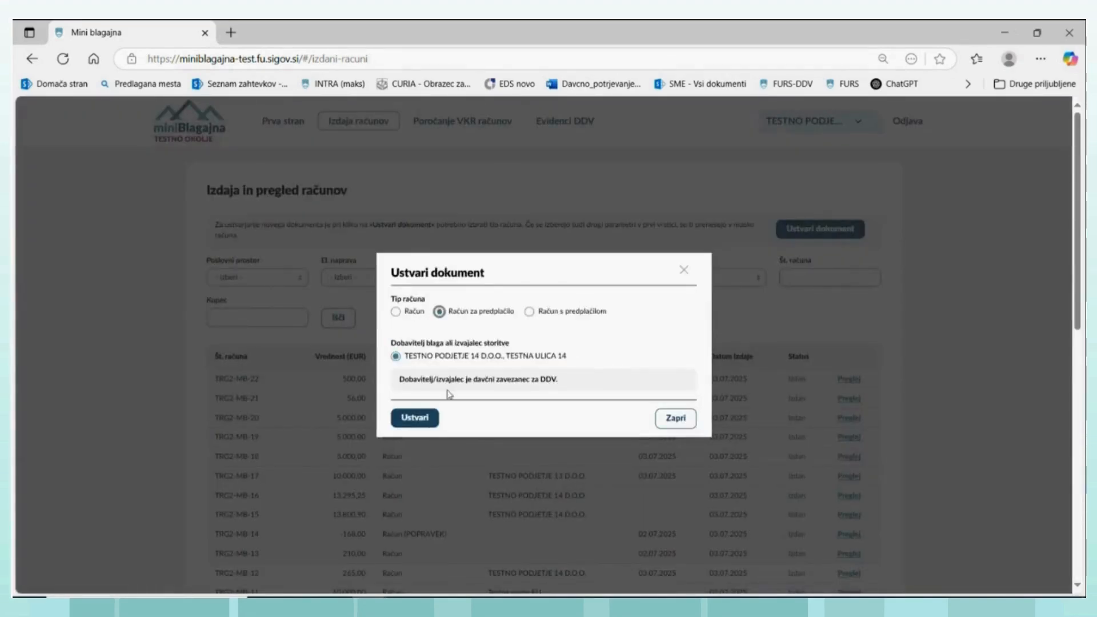
pyautogui.click(419, 419)
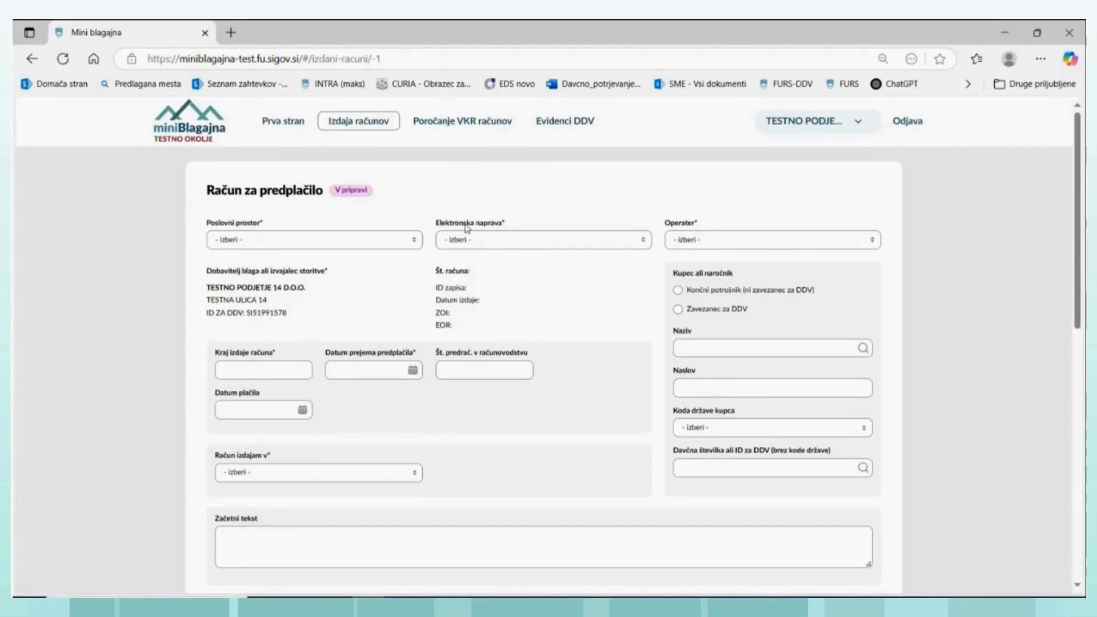
# - Assign business premises TRG2, electronic device MB and the available test operator to the prepayment invoice
pyautogui.click(414, 245)
pyautogui.click(274, 298)
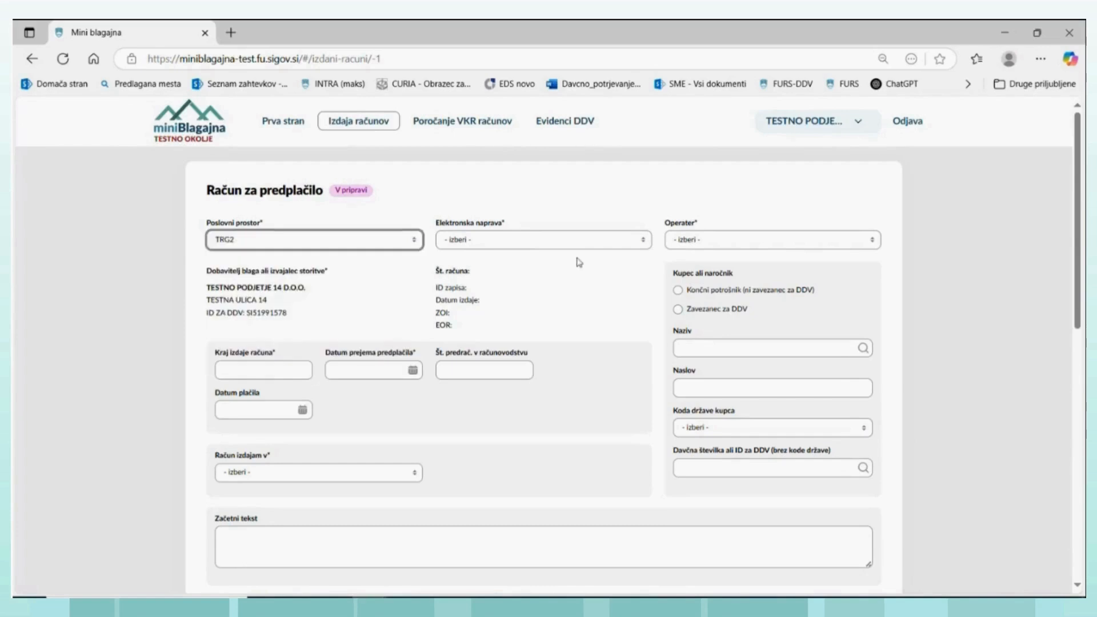
pyautogui.click(642, 241)
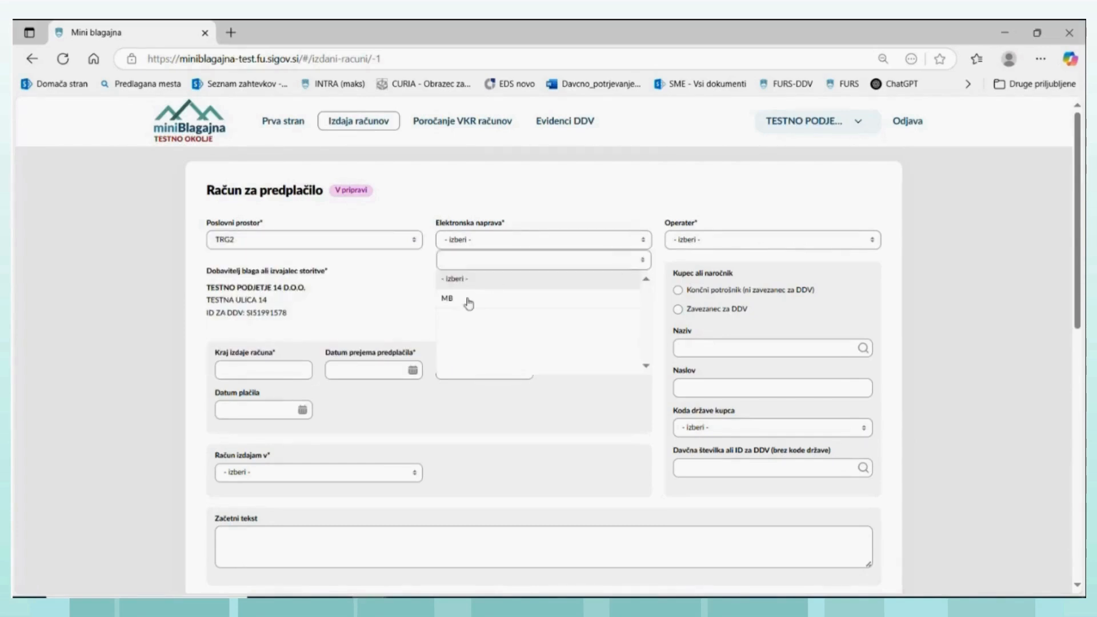
pyautogui.click(448, 298)
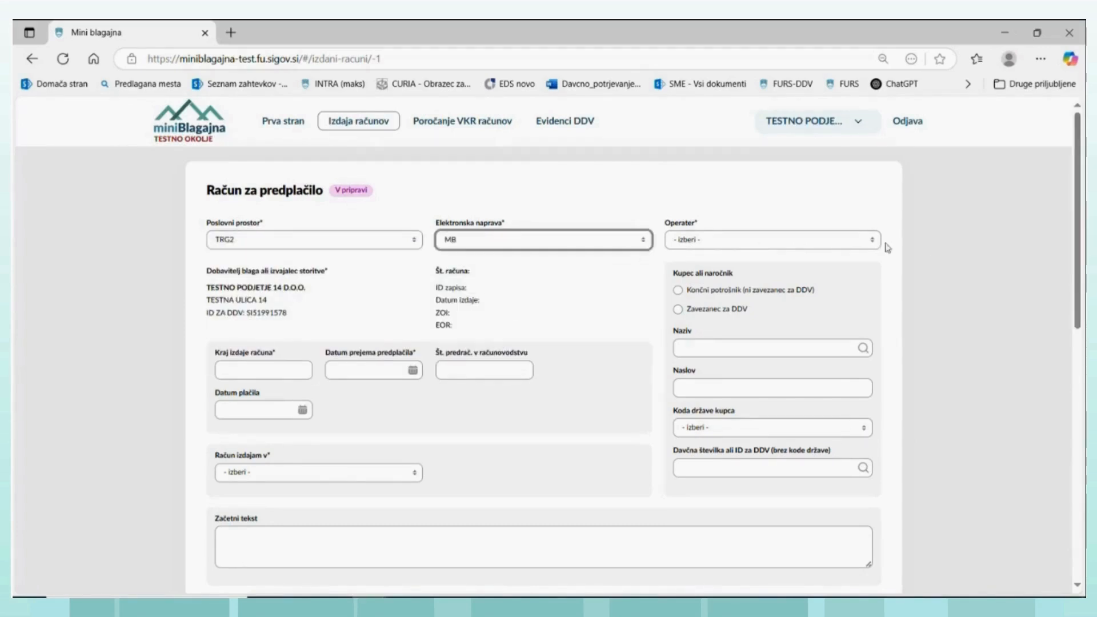
pyautogui.click(869, 244)
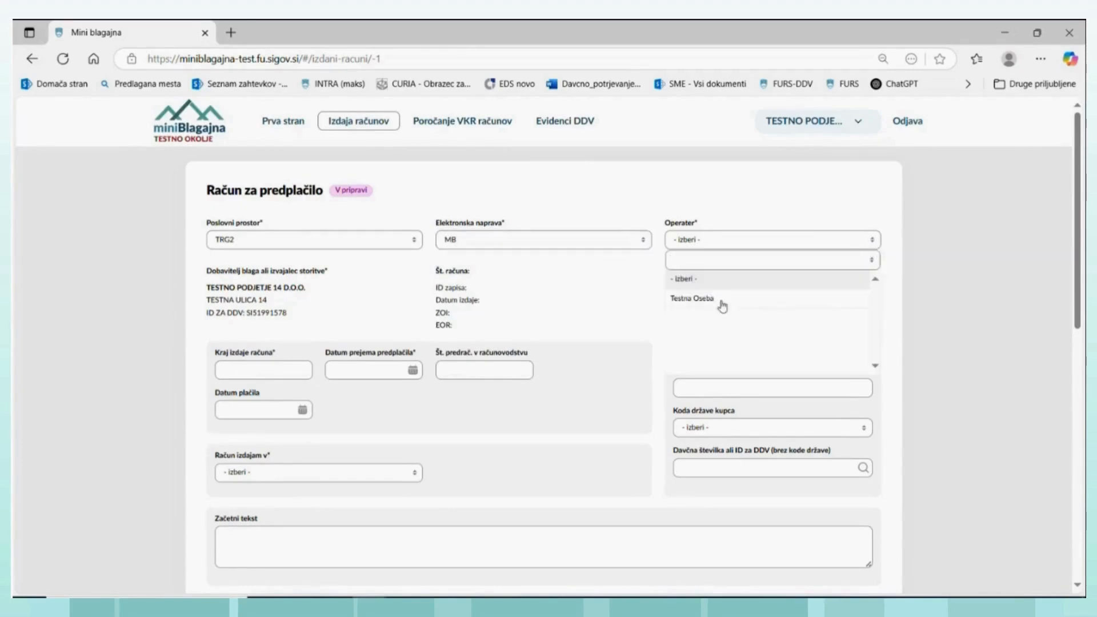
pyautogui.click(692, 298)
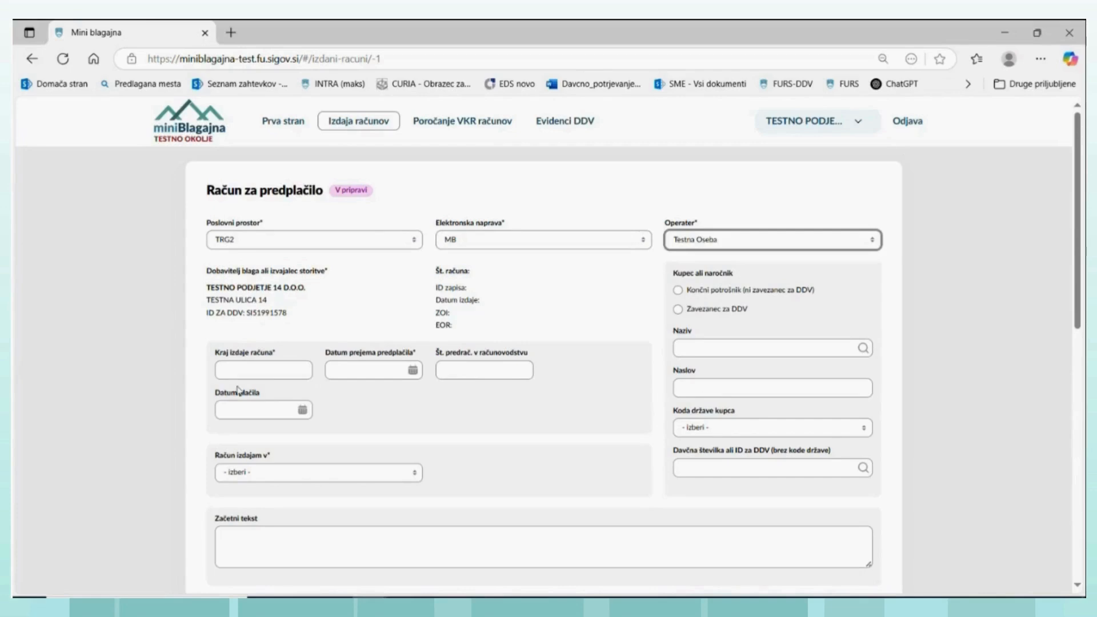
# - Enter Ljubljana as the place of issue and pop-9 as the accounting pro forma number
pyautogui.click(302, 367)
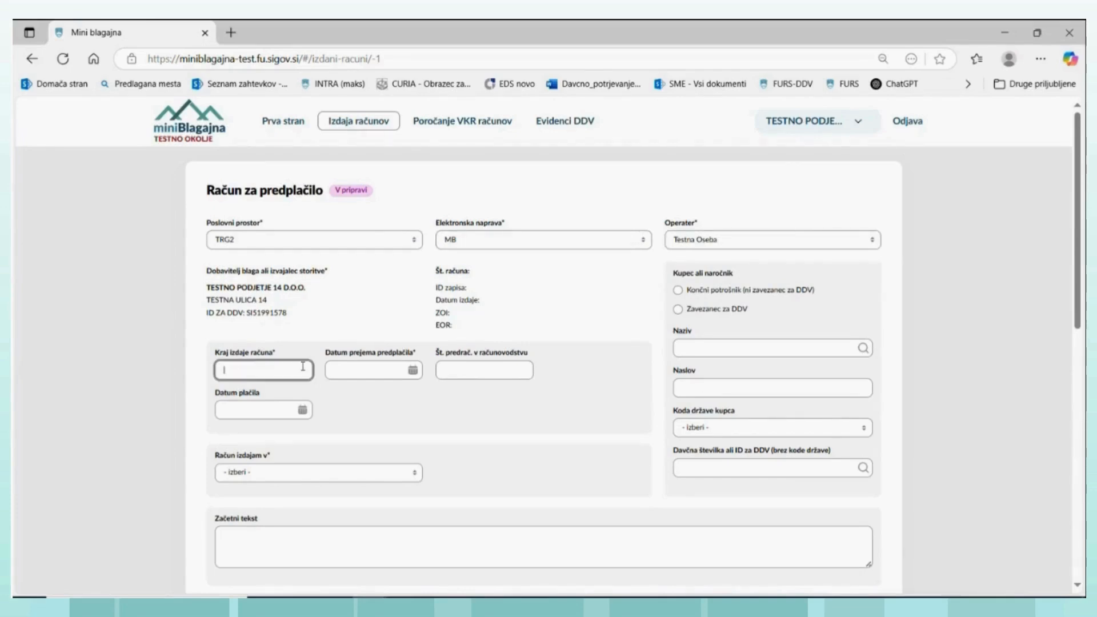
pyautogui.write('Ljubljana')
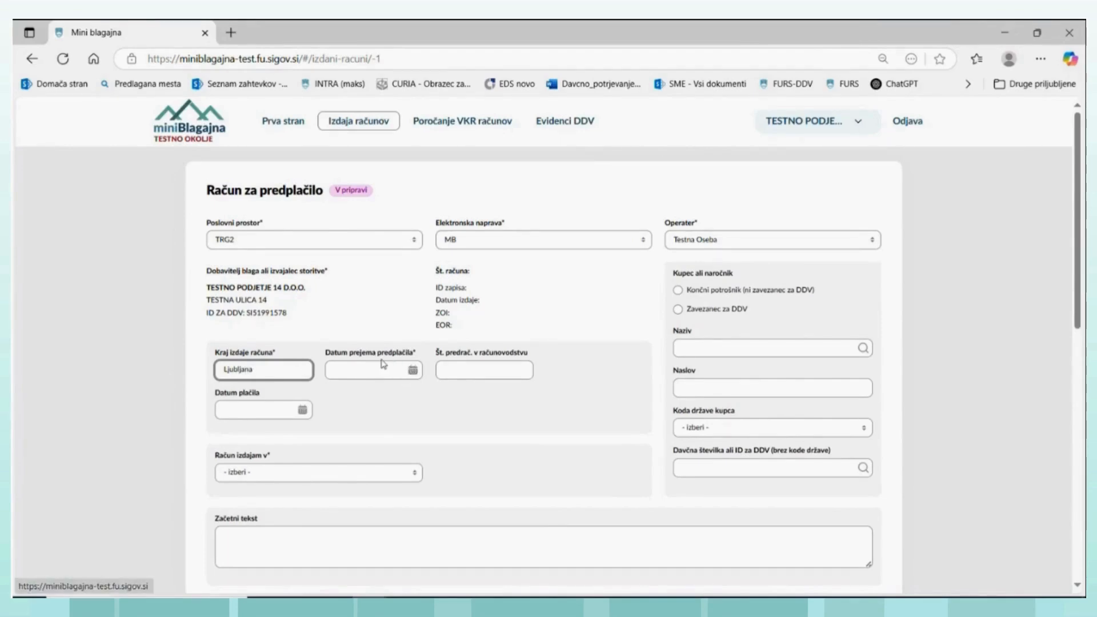
pyautogui.click(472, 373)
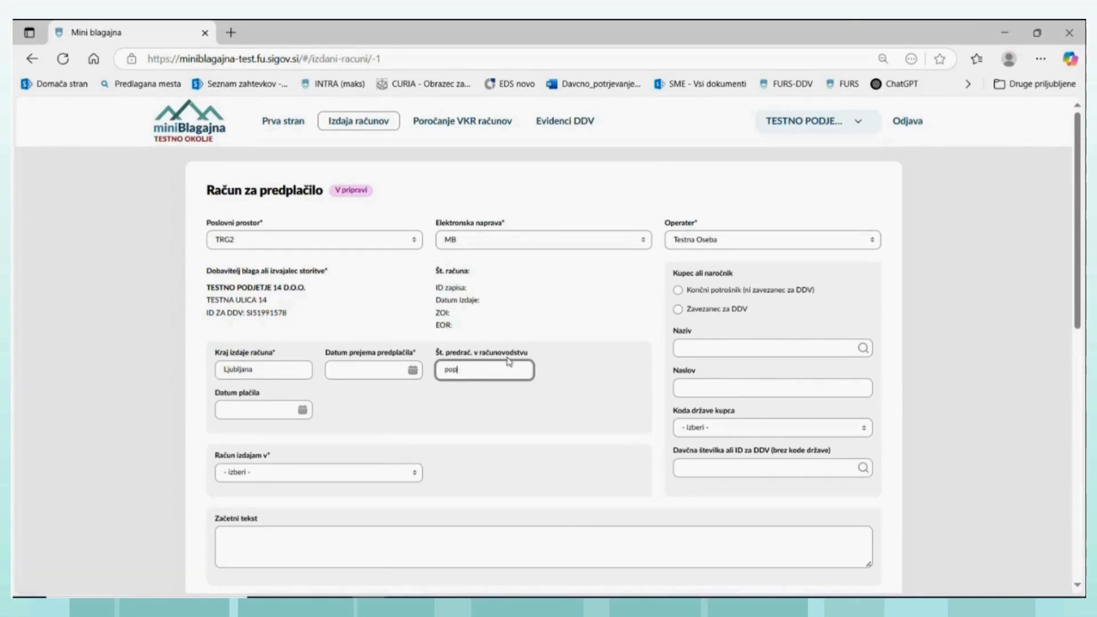
pyautogui.write('pop-9')
# - Set the buyer to an end consumer not liable for VAT and the invoice to be issued in the company's own name
pyautogui.click(677, 289)
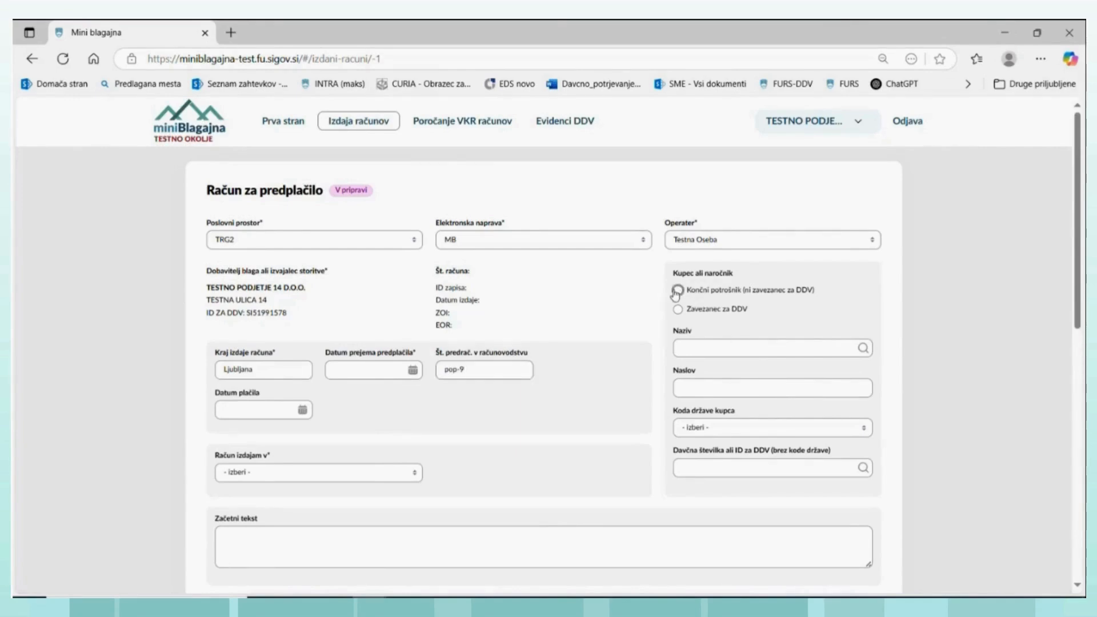
pyautogui.scroll(-2, 306, 343)
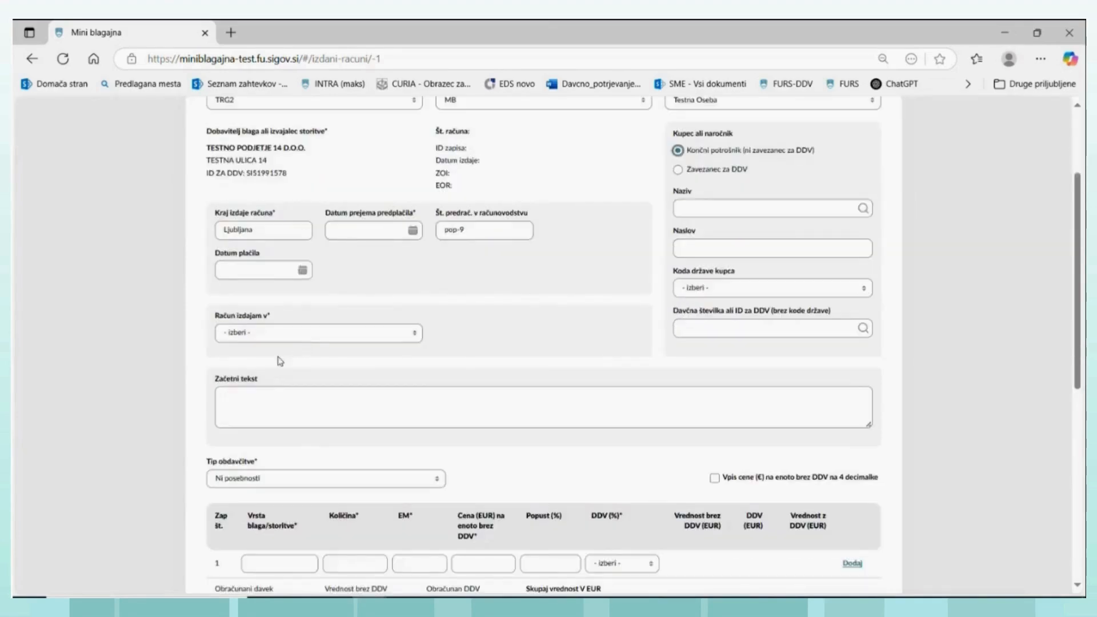
pyautogui.click(412, 337)
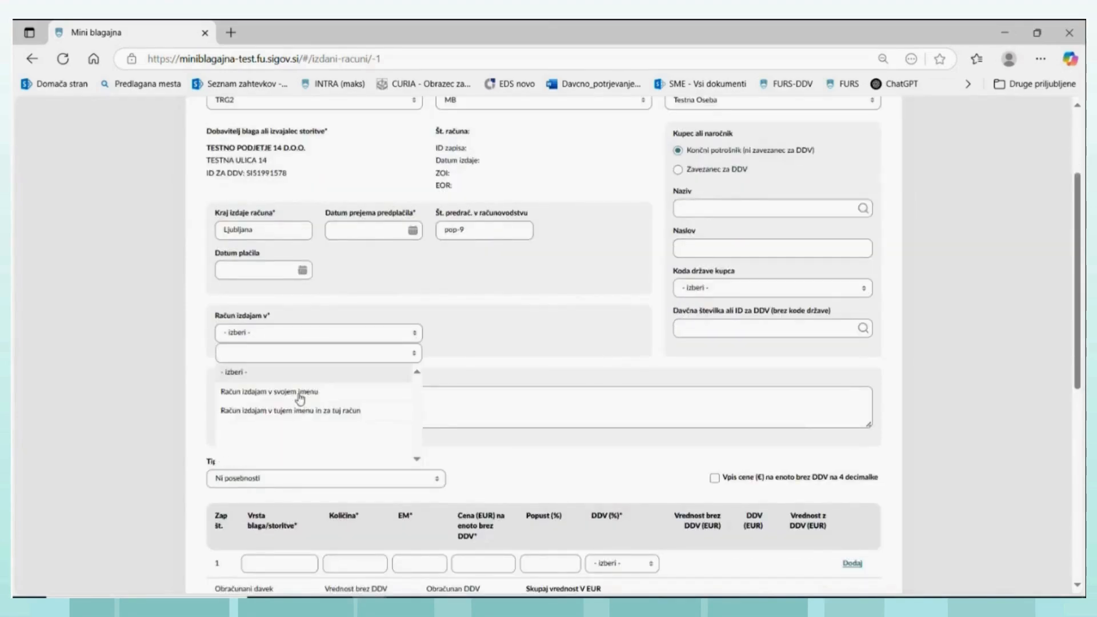
pyautogui.click(298, 393)
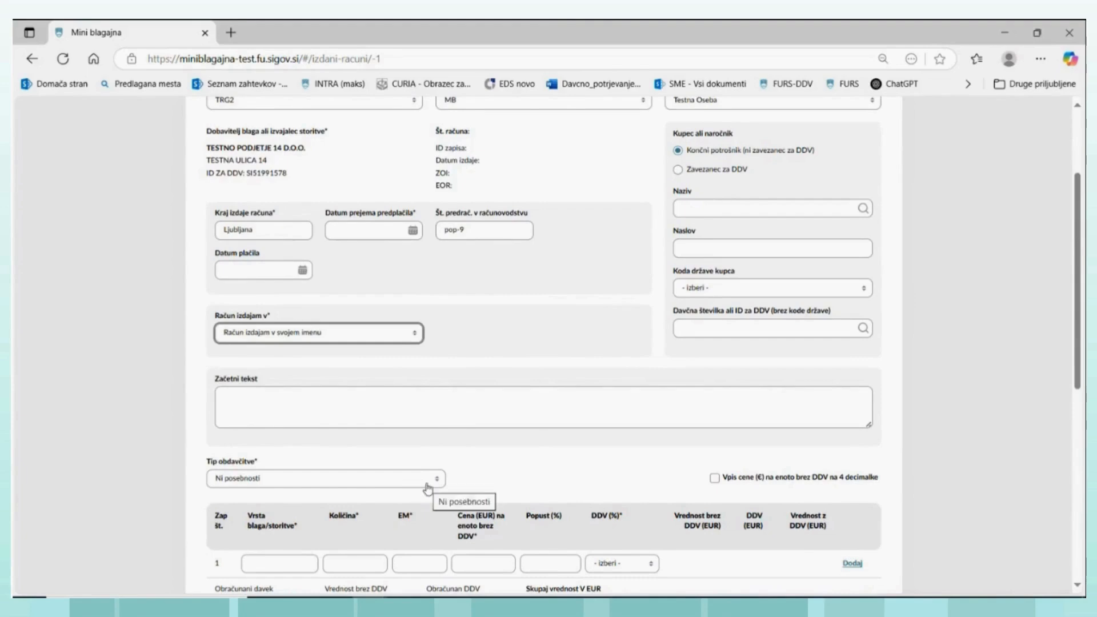
# - Start the first item line with majica as the goods type, a quantity of 5 and the unit of measure kos
pyautogui.scroll(-1, 439, 489)
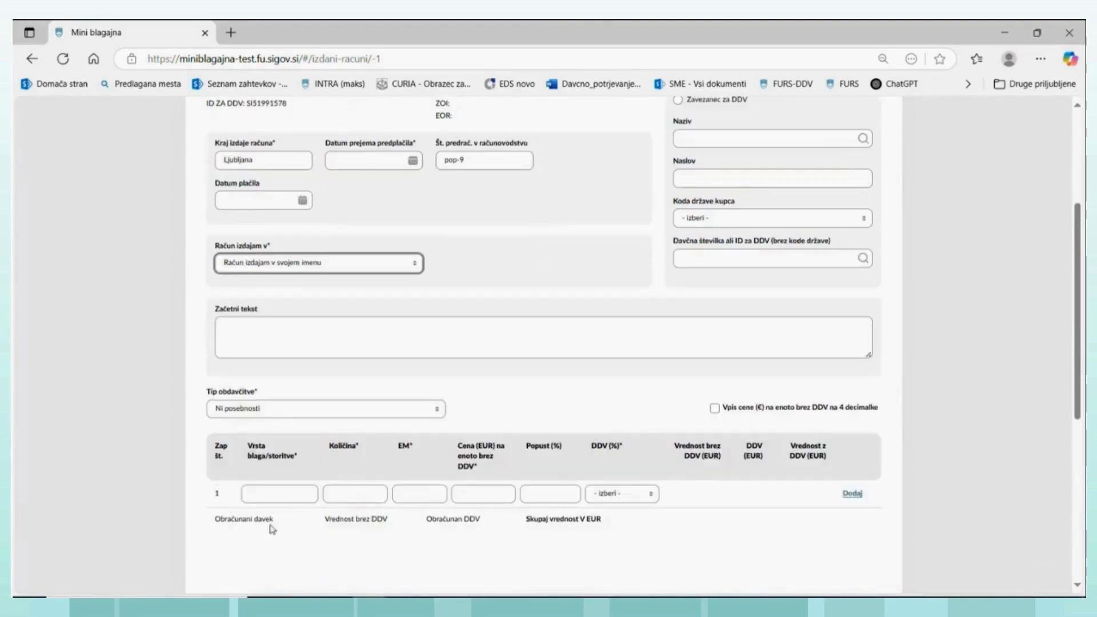
pyautogui.click(274, 494)
pyautogui.write('ma')
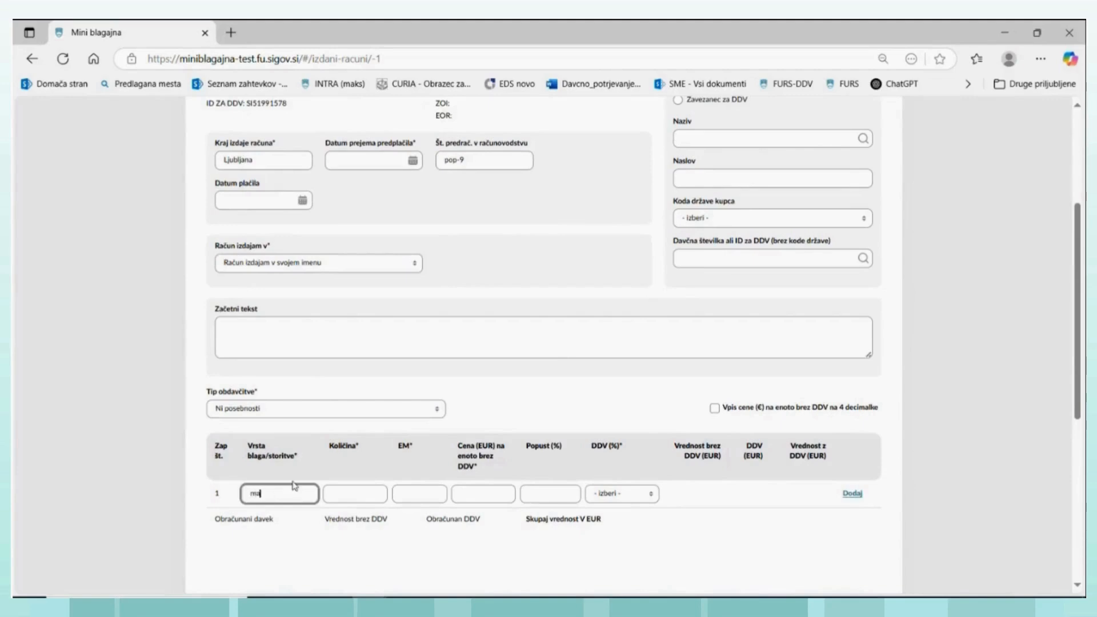
pyautogui.write('jica')
pyautogui.click(371, 492)
pyautogui.write('3')
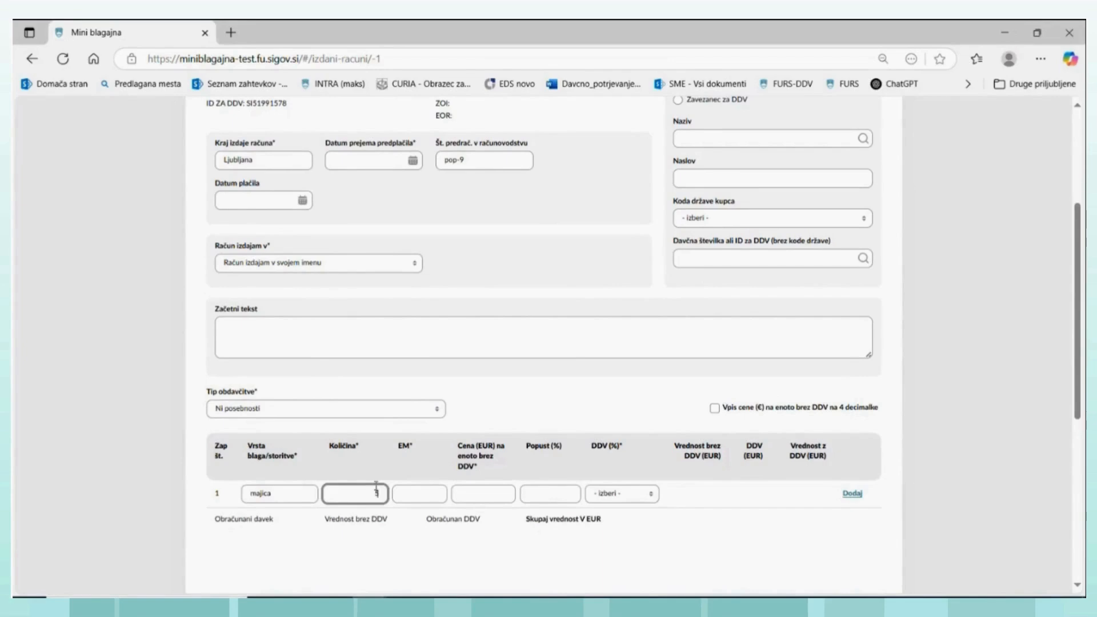
pyautogui.click(420, 493)
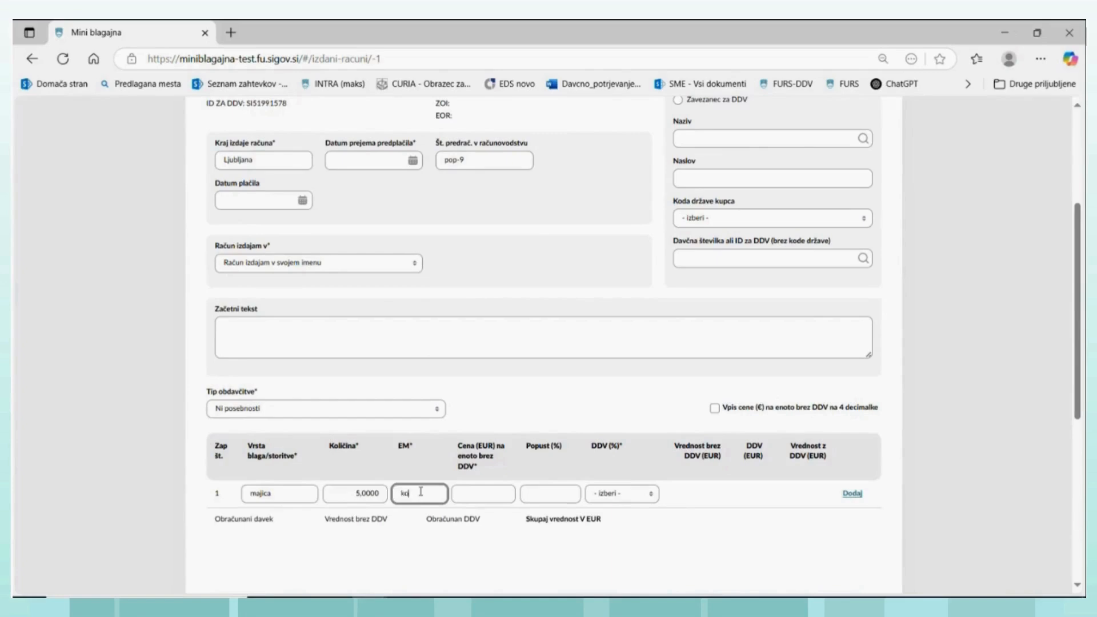
# - Set the majica line's unit price excluding VAT to 12 EUR and its VAT rate to 22%
pyautogui.click(478, 492)
pyautogui.write('12')
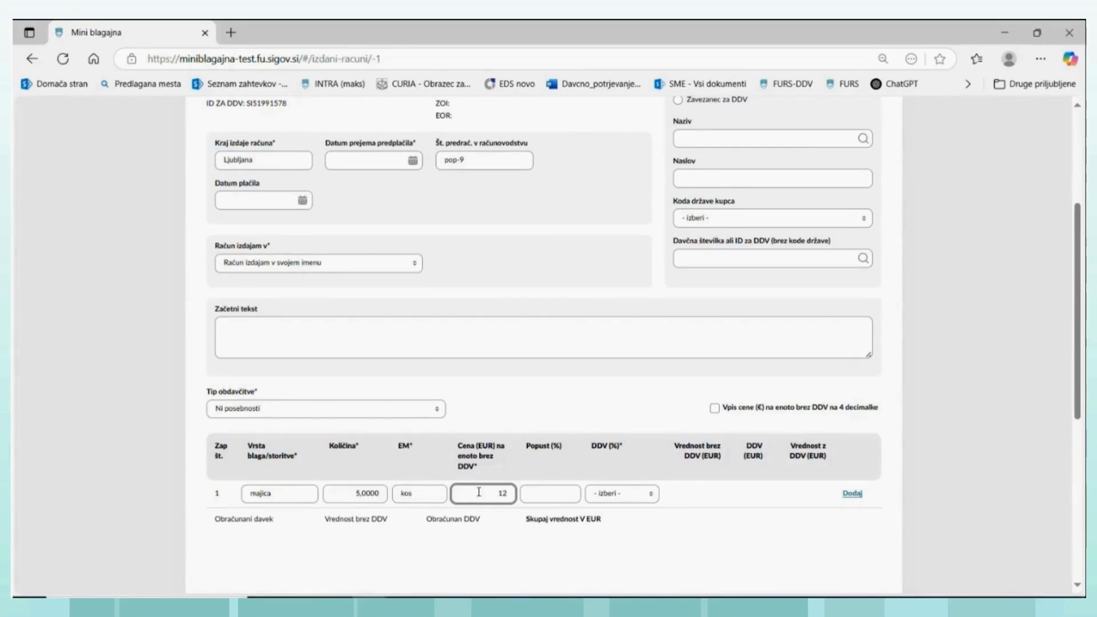
pyautogui.click(653, 498)
pyautogui.click(651, 494)
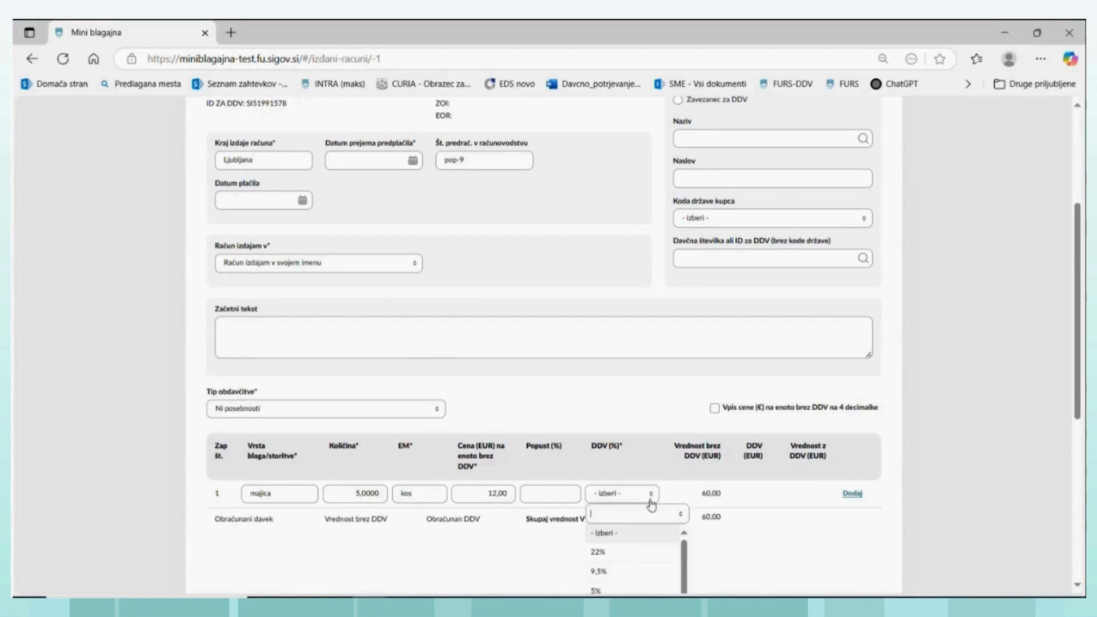
pyautogui.click(598, 558)
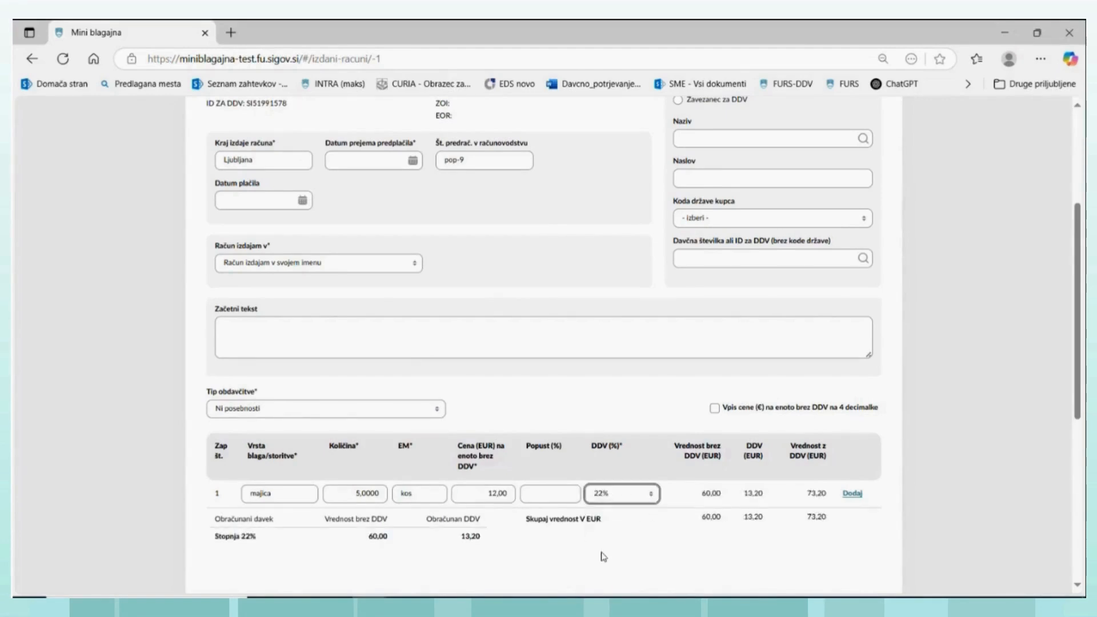
# - Try to save the prepayment invoice without a prepayment receipt date
pyautogui.scroll(-1, 483, 527)
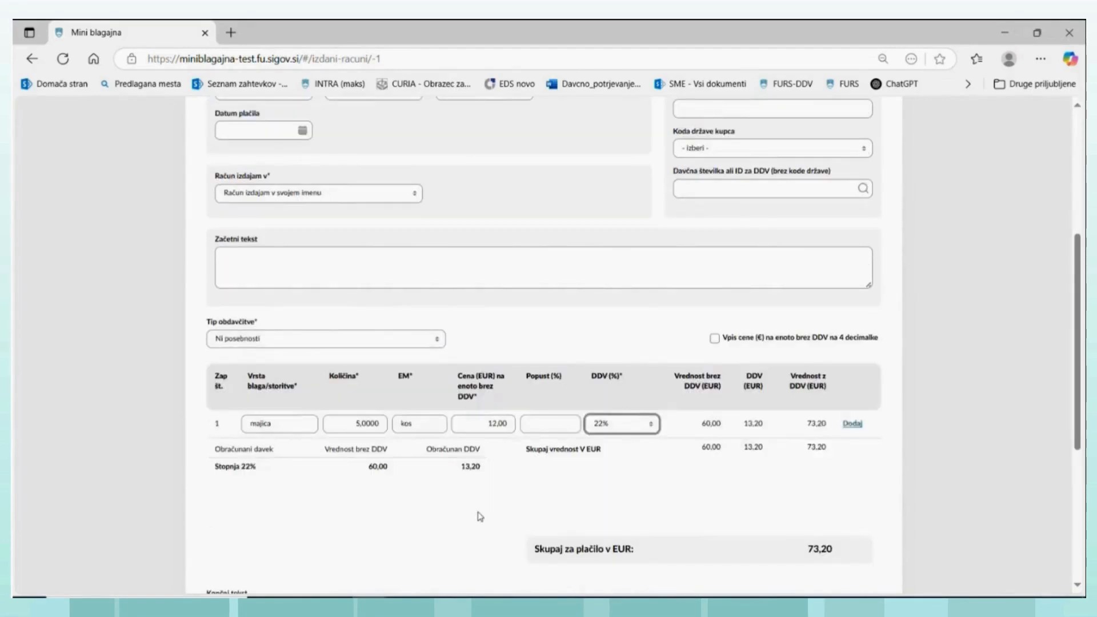
pyautogui.scroll(-1, 480, 517)
pyautogui.scroll(-3, 402, 519)
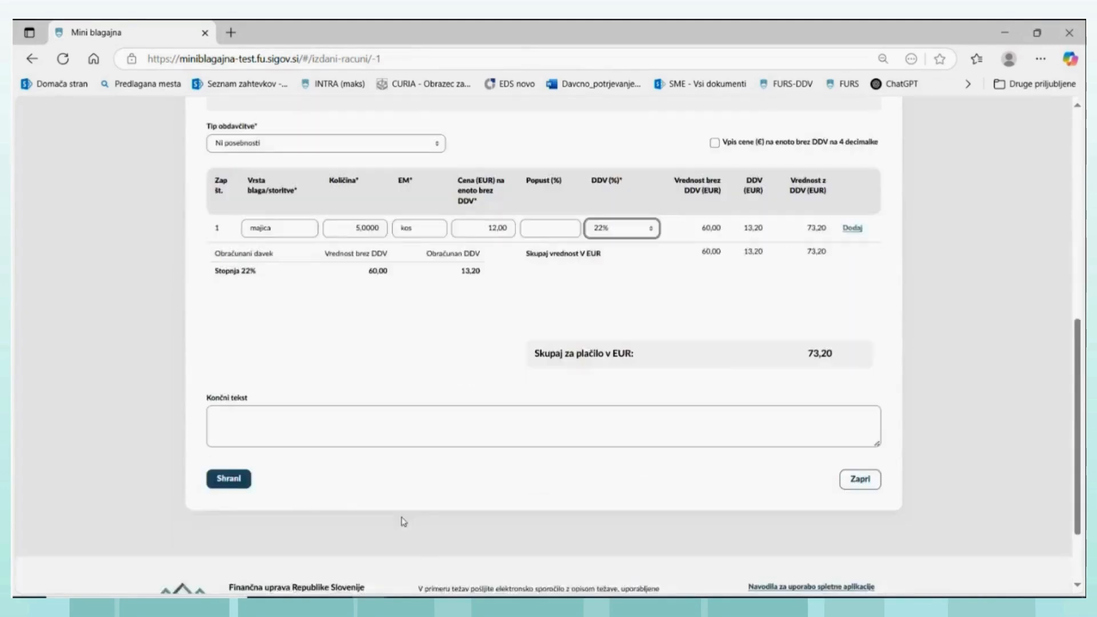
pyautogui.click(226, 464)
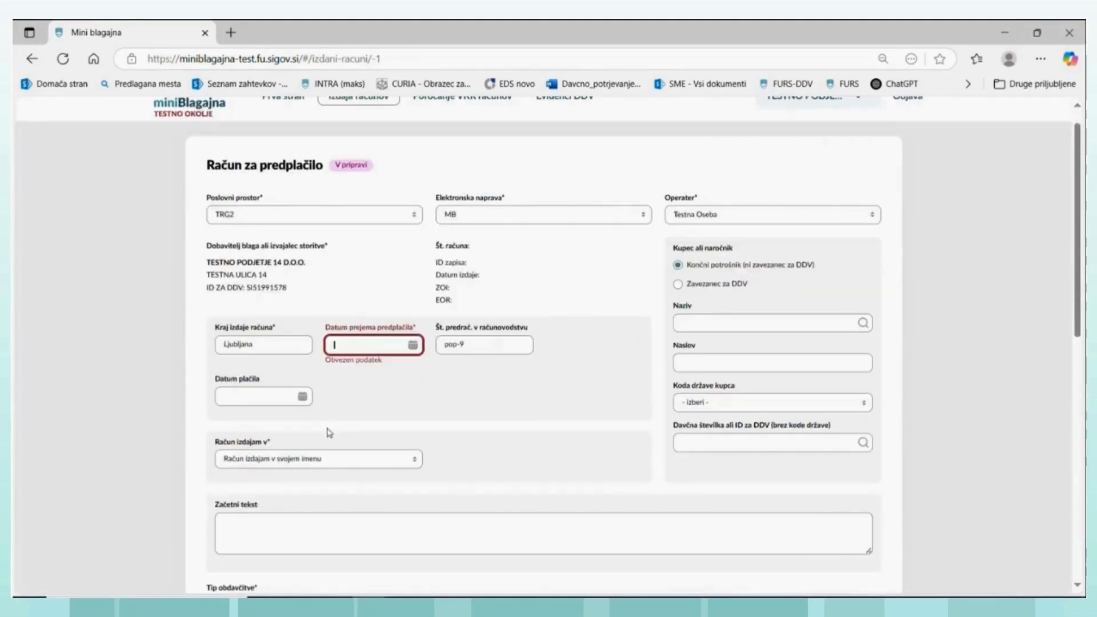
# - Set the prepayment receipt date to 03.07.2025 and save the prepayment invoice
pyautogui.click(413, 345)
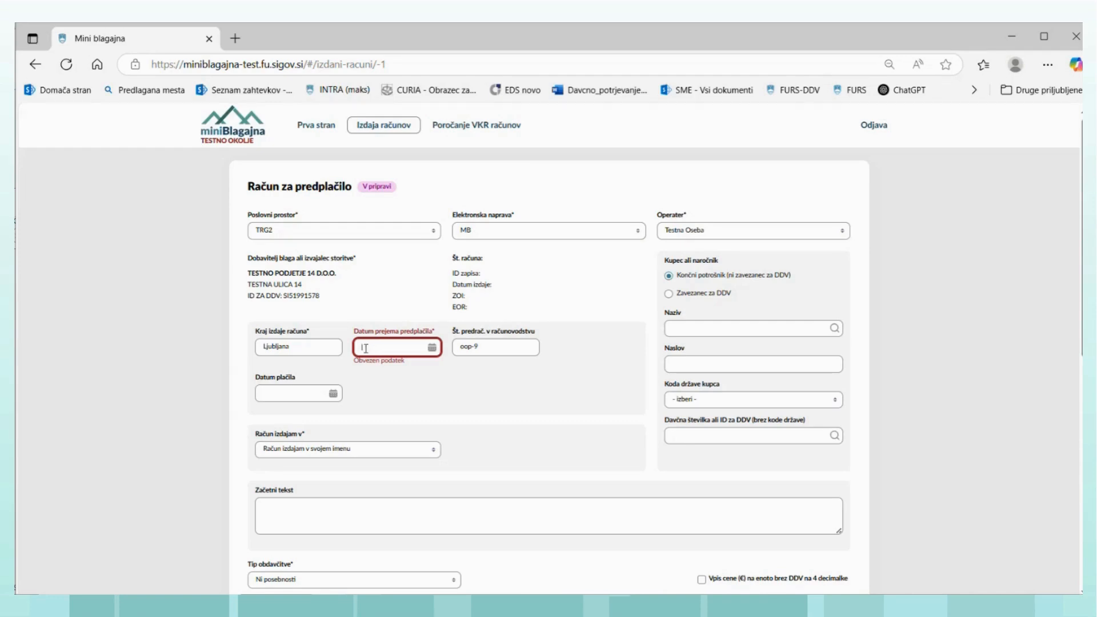
pyautogui.click(433, 349)
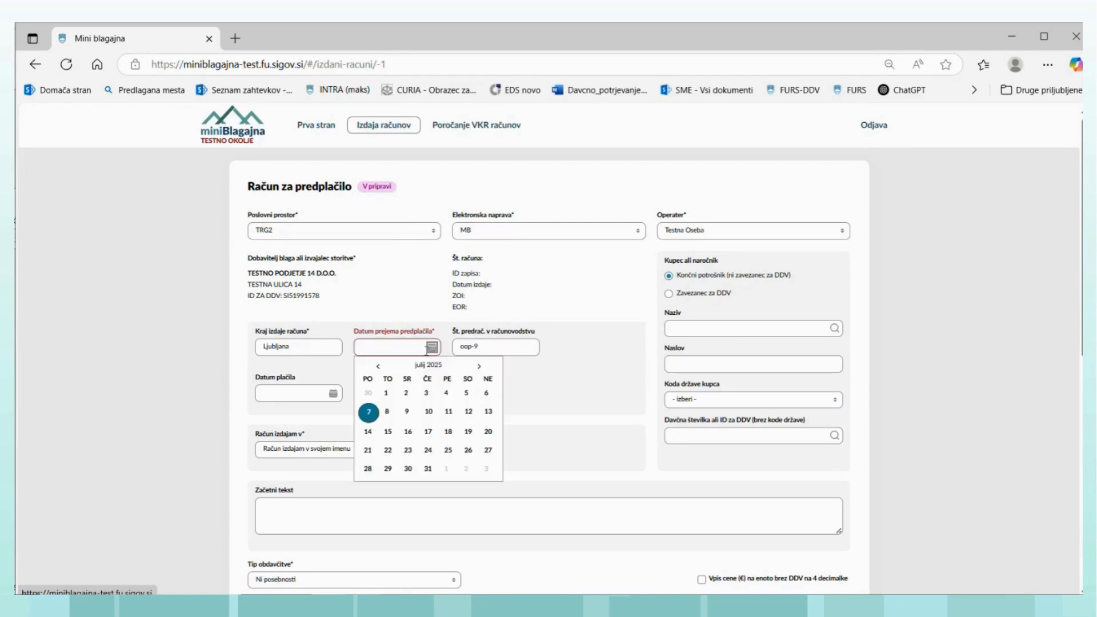
pyautogui.click(426, 394)
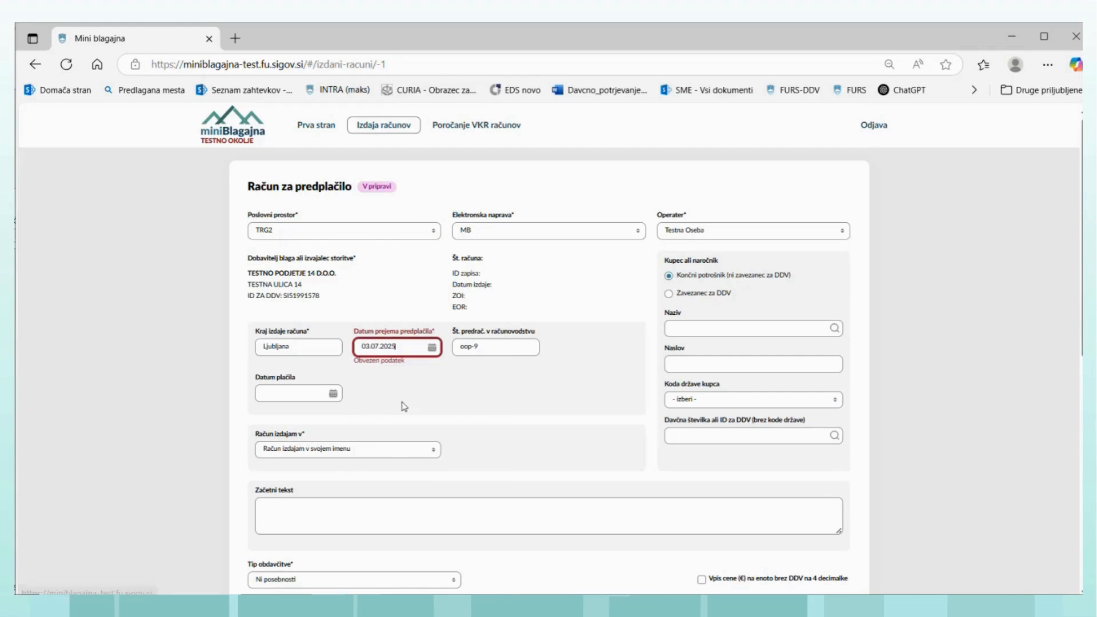
pyautogui.scroll(-8, 338, 458)
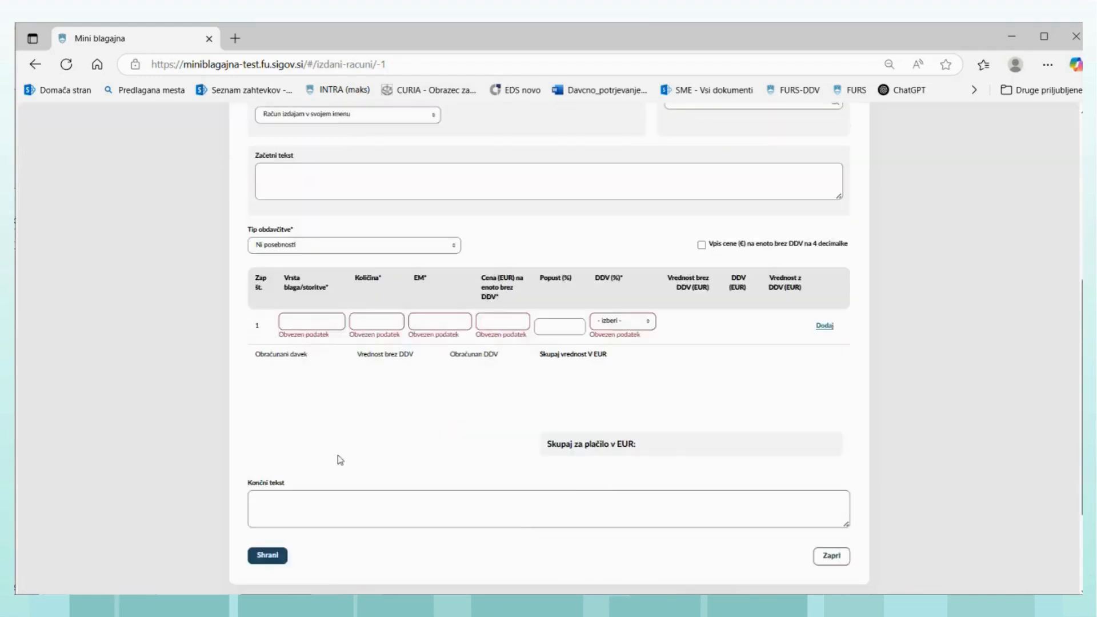
pyautogui.click(269, 412)
pyautogui.scroll(8, 286, 400)
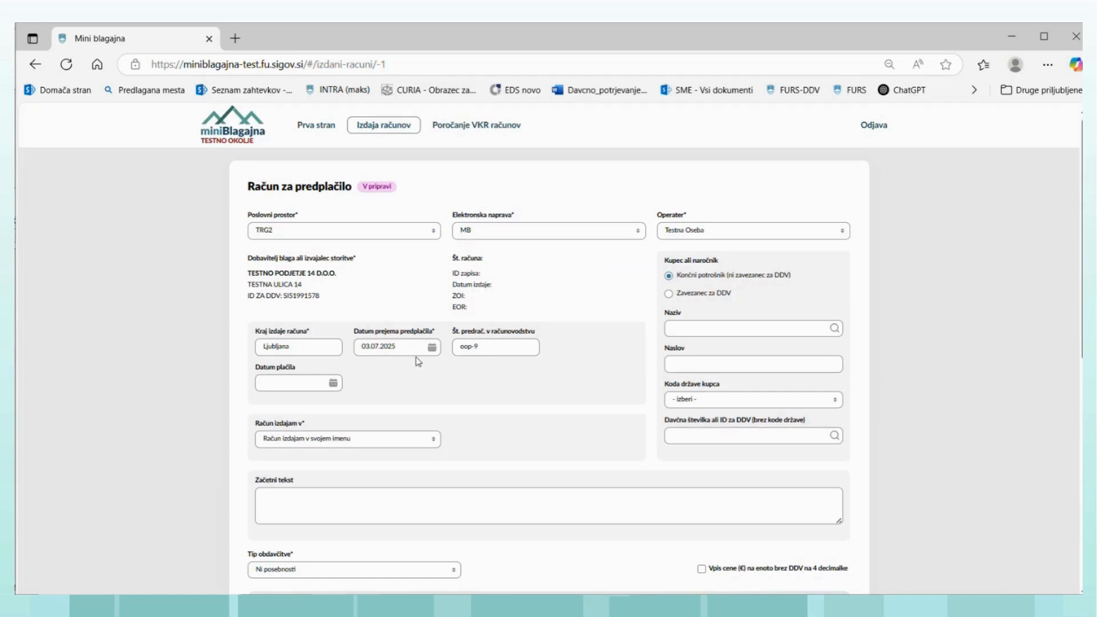
# - Issue the prepayment invoice and review its generated PDF, Racun-TRG2-MB-23.pdf, closing it when done
pyautogui.click(294, 519)
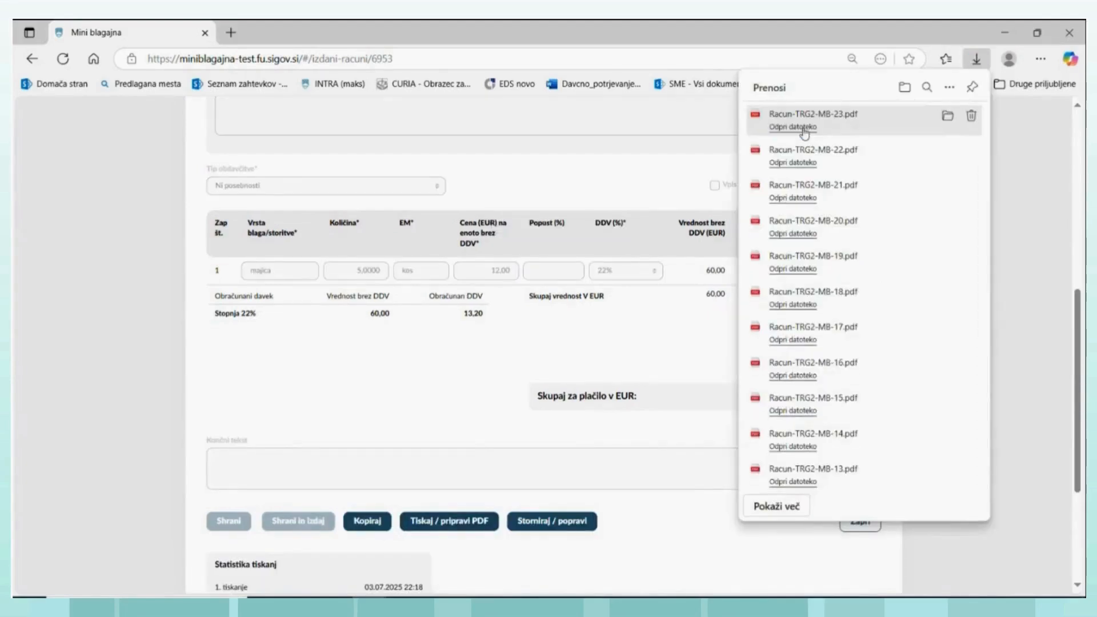
pyautogui.click(802, 128)
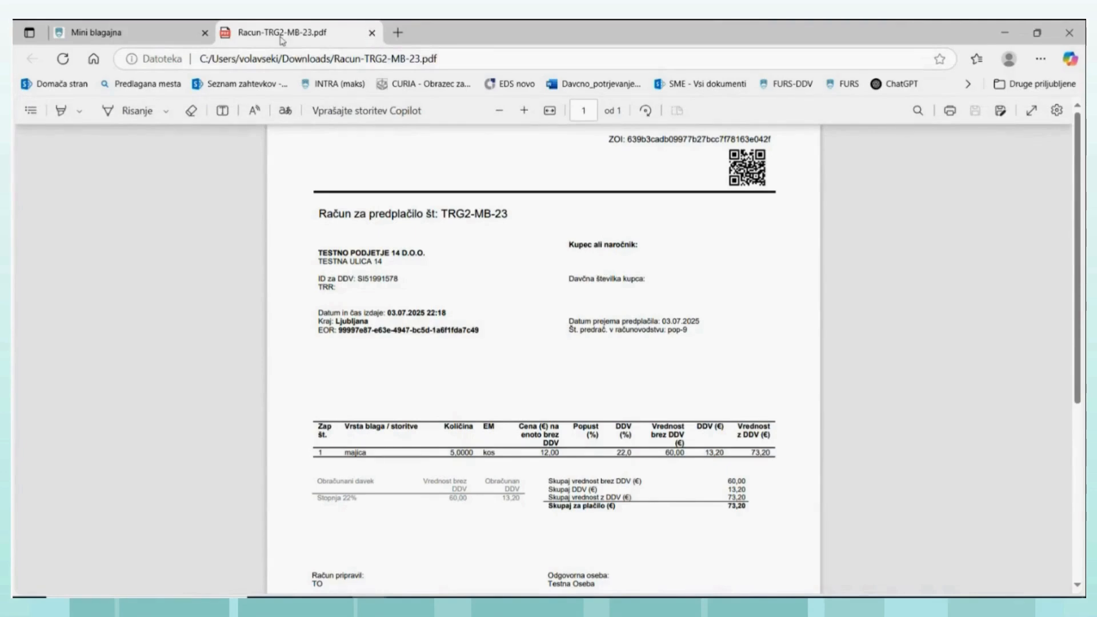
pyautogui.click(372, 33)
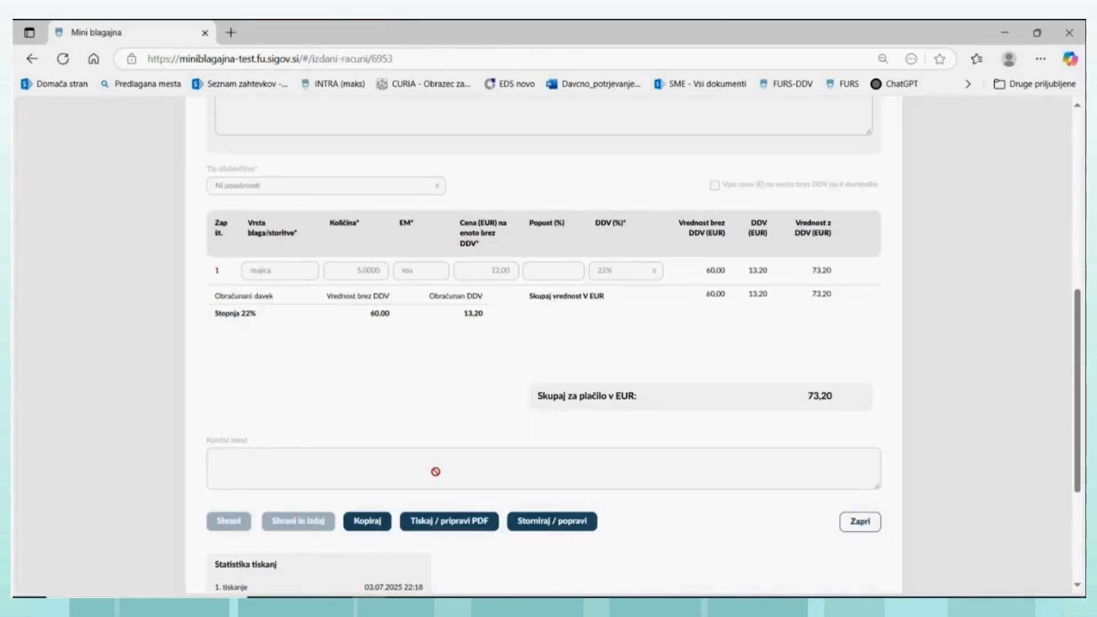
# - Open the entry for invoice TRG2-MB-23 in the calculated VAT records and examine its supply value and VAT fields
pyautogui.scroll(10, 435, 471)
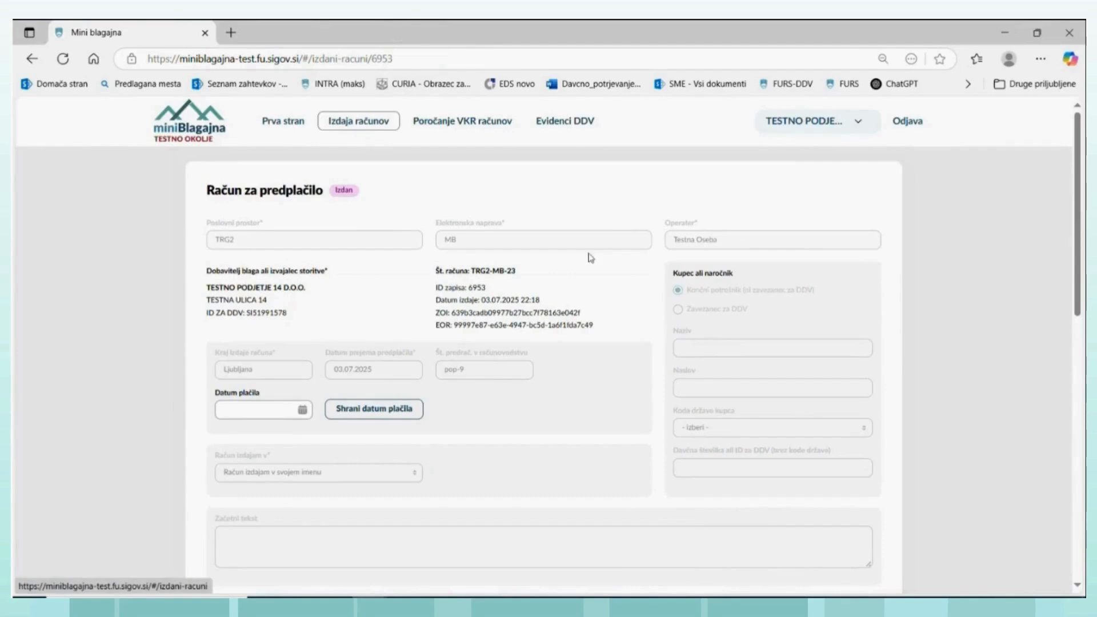
pyautogui.click(560, 126)
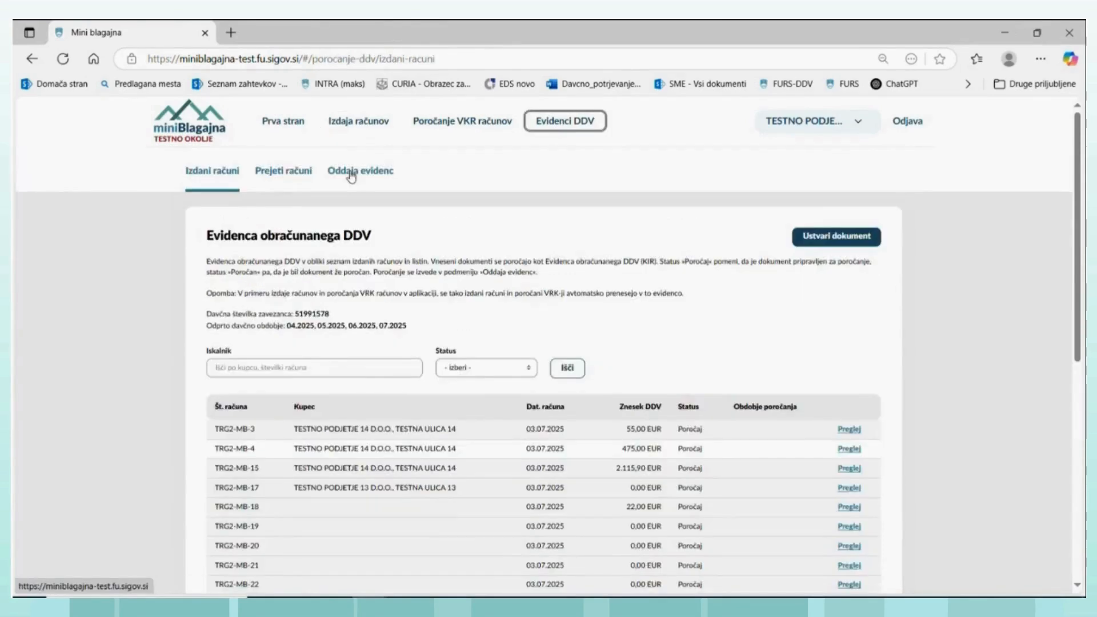
pyautogui.click(225, 173)
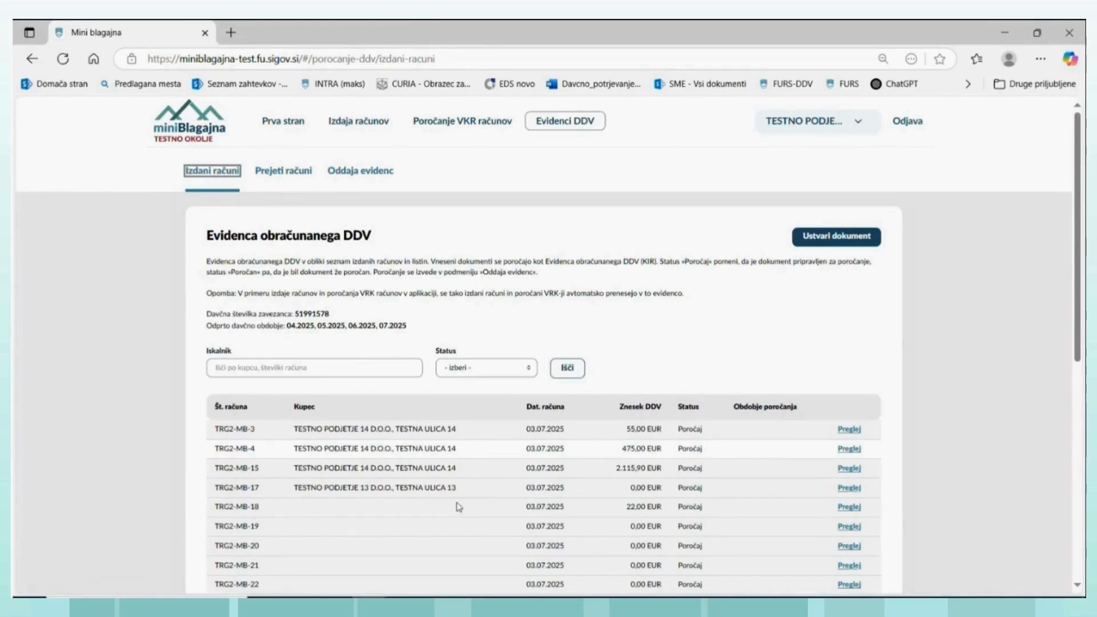
pyautogui.scroll(-1, 455, 507)
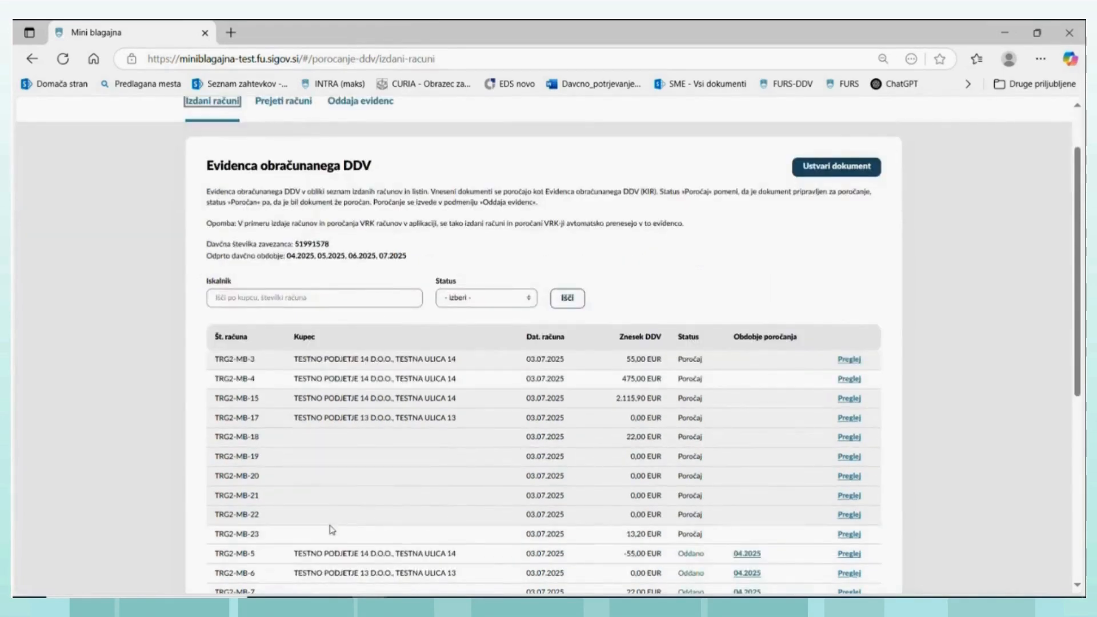
pyautogui.click(849, 534)
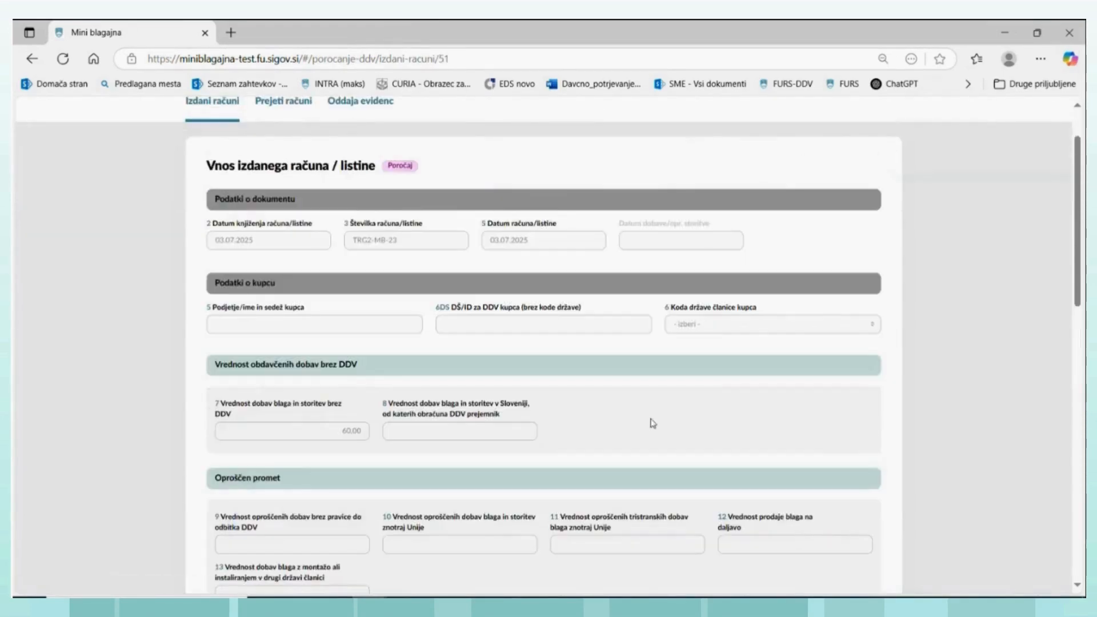
pyautogui.scroll(-1, 411, 389)
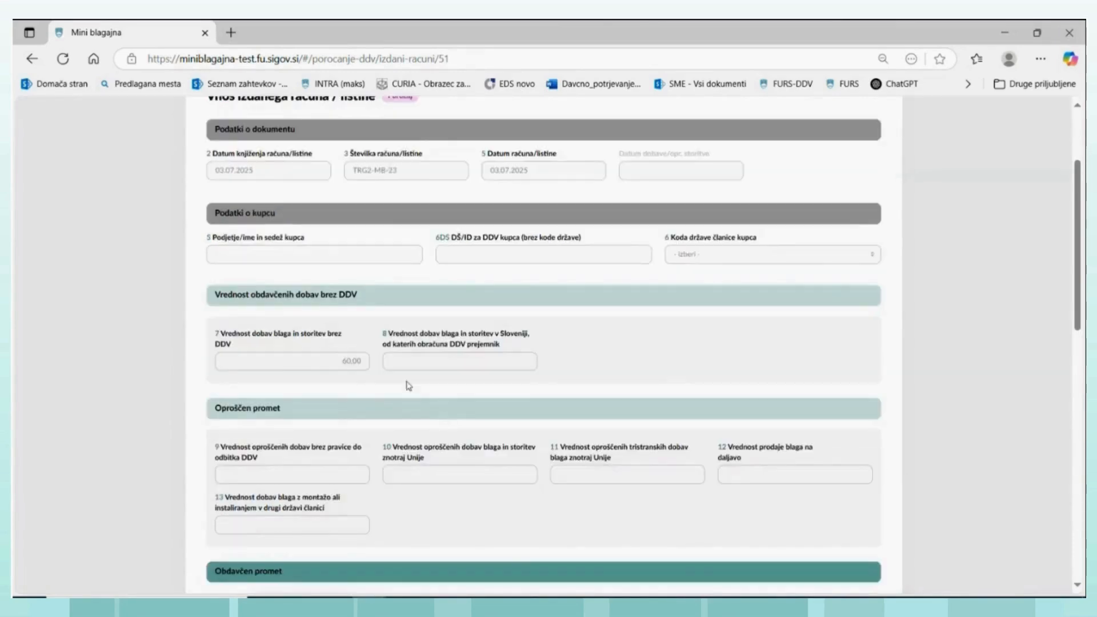
pyautogui.scroll(-4, 473, 397)
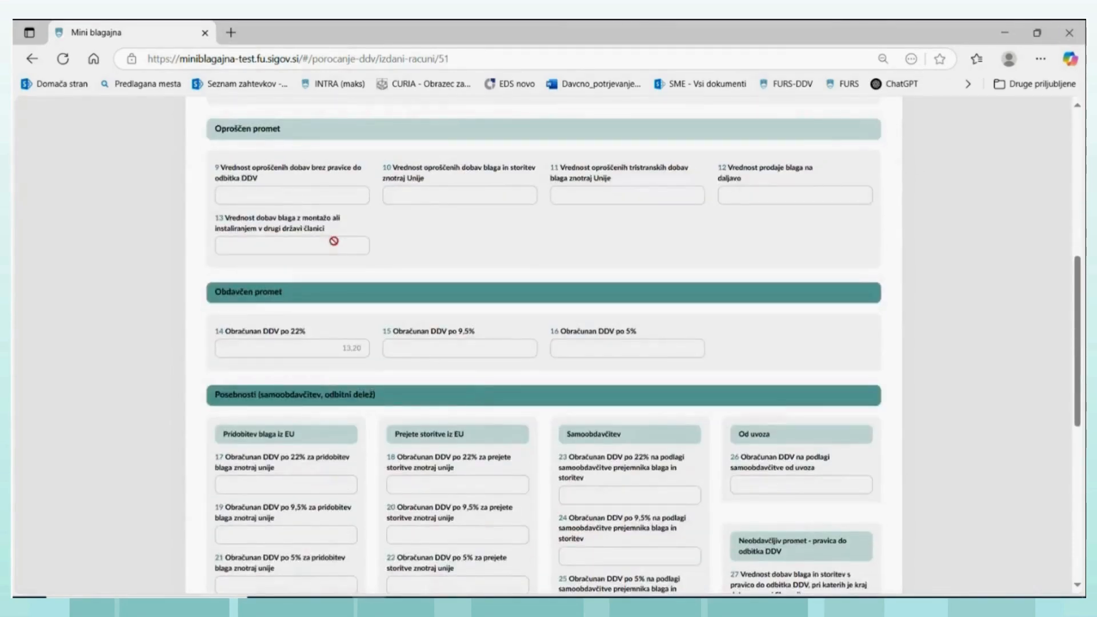
pyautogui.scroll(1, 344, 286)
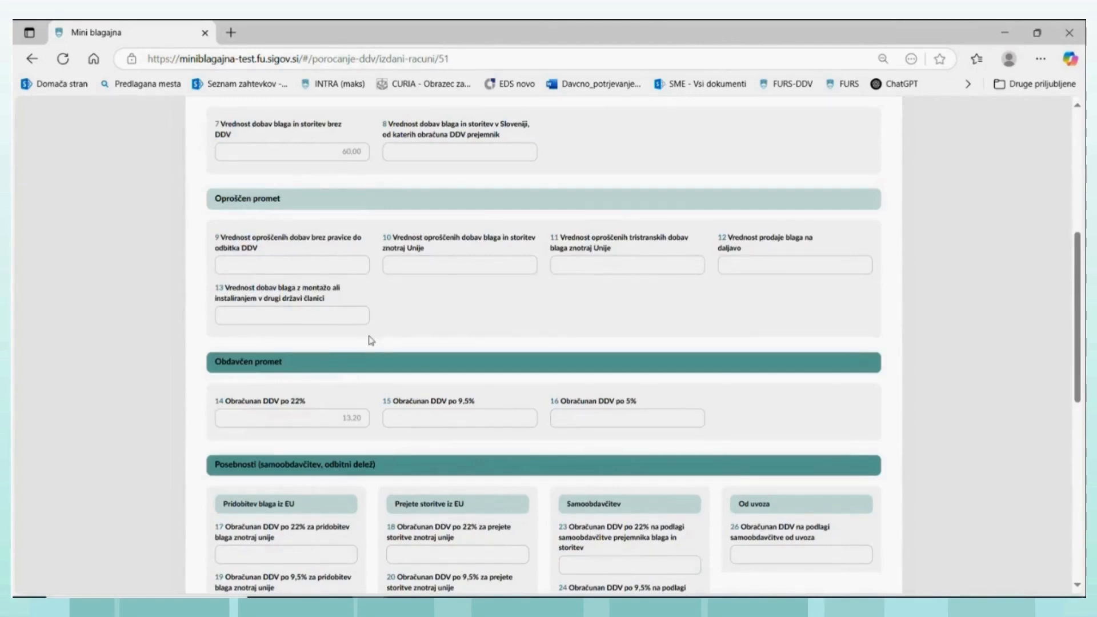
pyautogui.scroll(5, 371, 341)
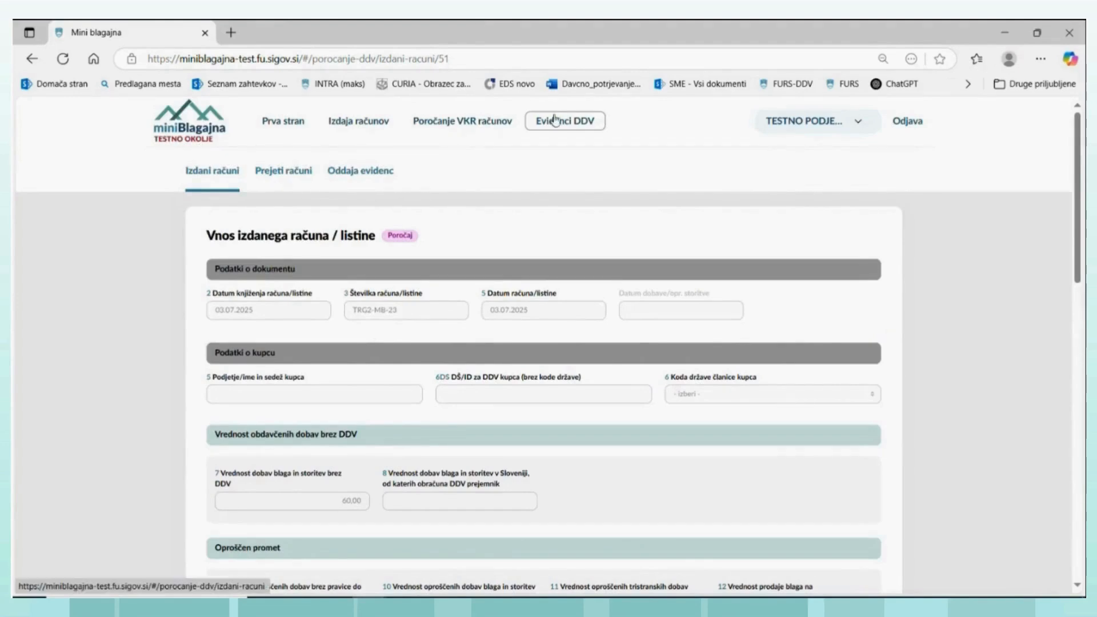
# - Return to the invoice list and create a new document of the type "Račun s predplačilom"
pyautogui.click(351, 127)
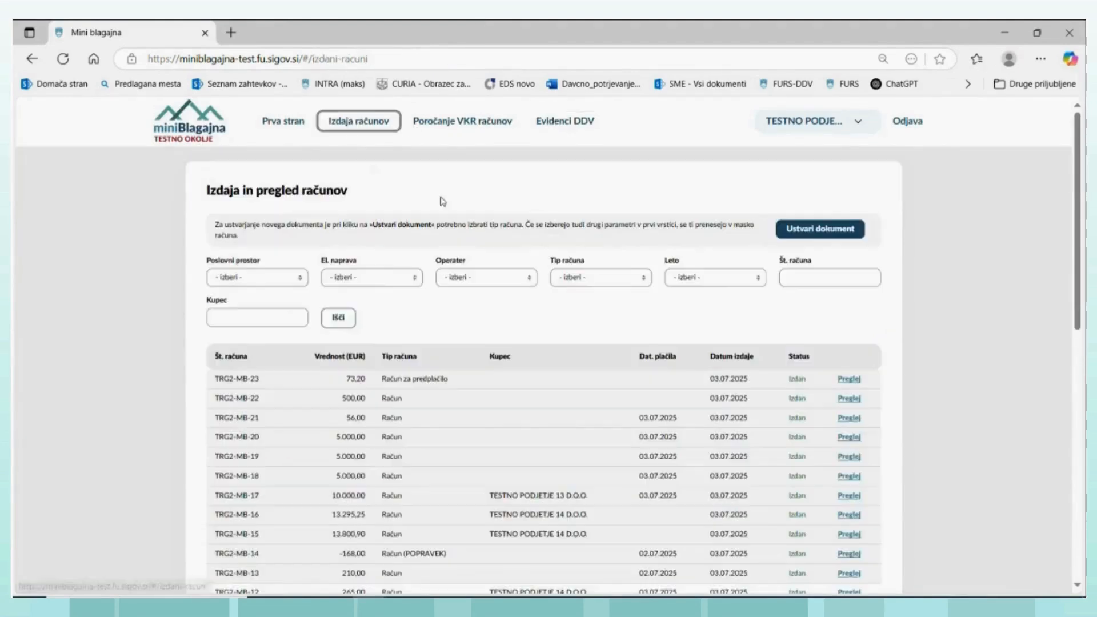
pyautogui.click(804, 230)
pyautogui.click(529, 312)
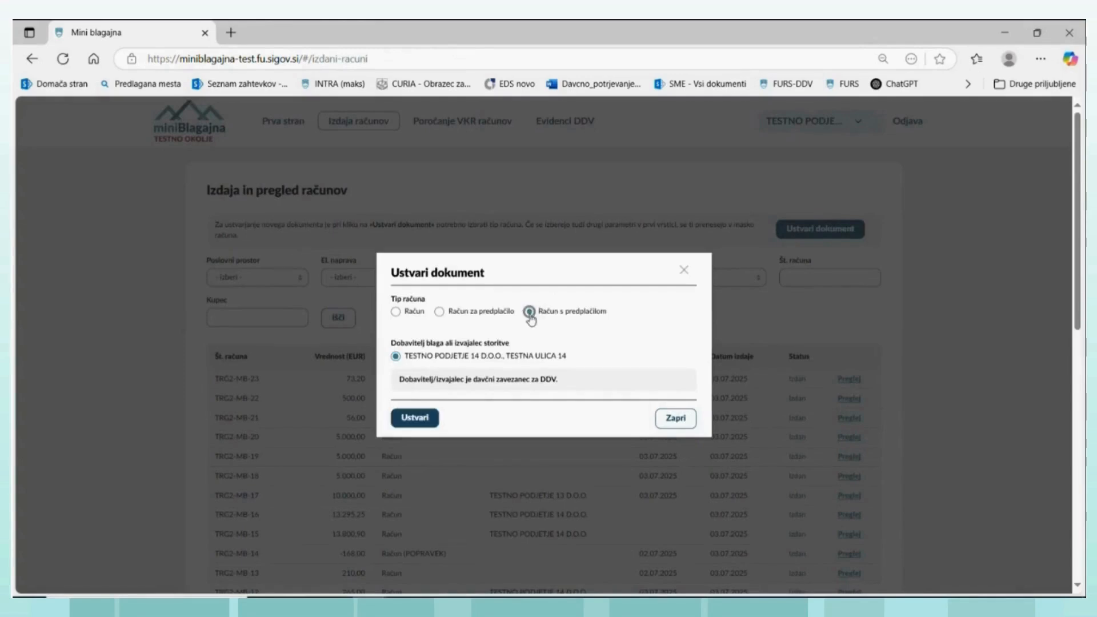
pyautogui.click(415, 419)
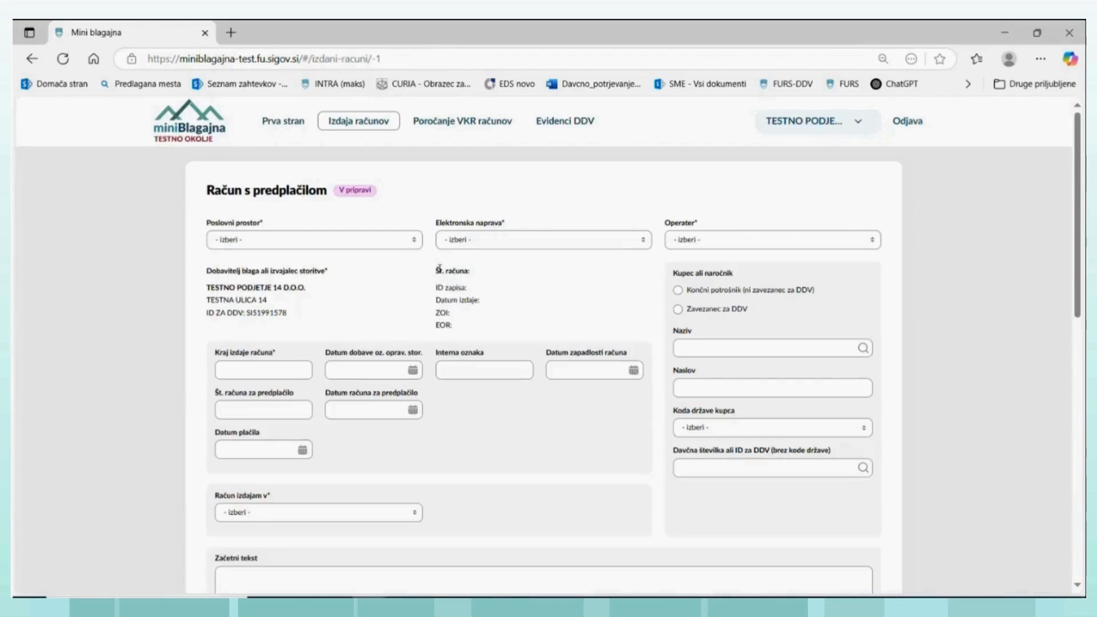
# - Assign business premises TRG2, electronic device MB and the available test operator to the invoice with prepayment
pyautogui.click(412, 244)
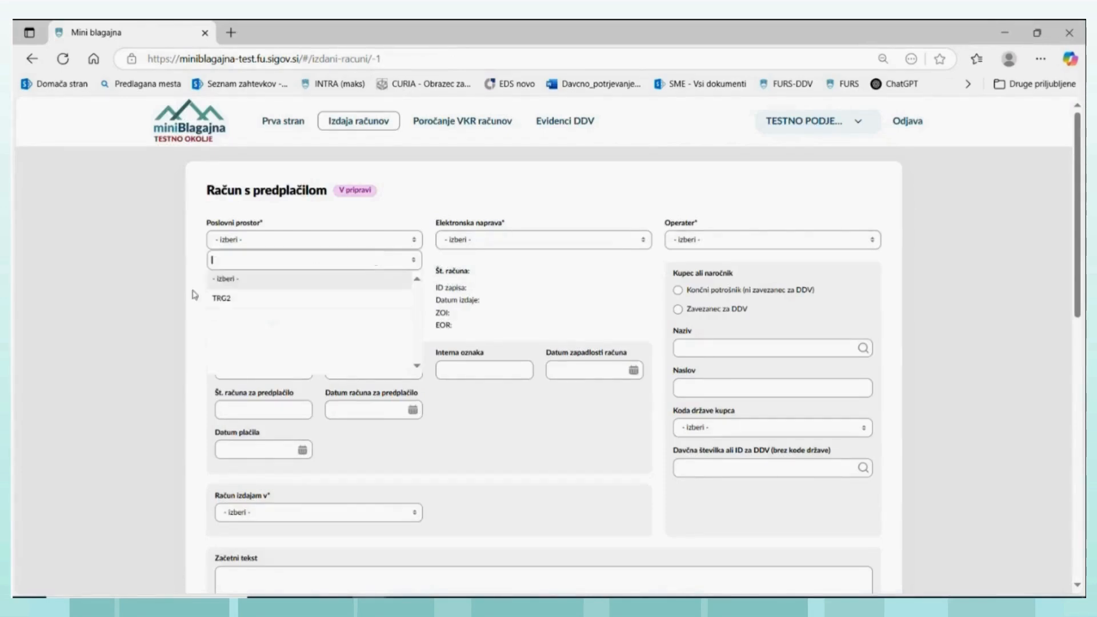
pyautogui.click(220, 299)
pyautogui.click(642, 245)
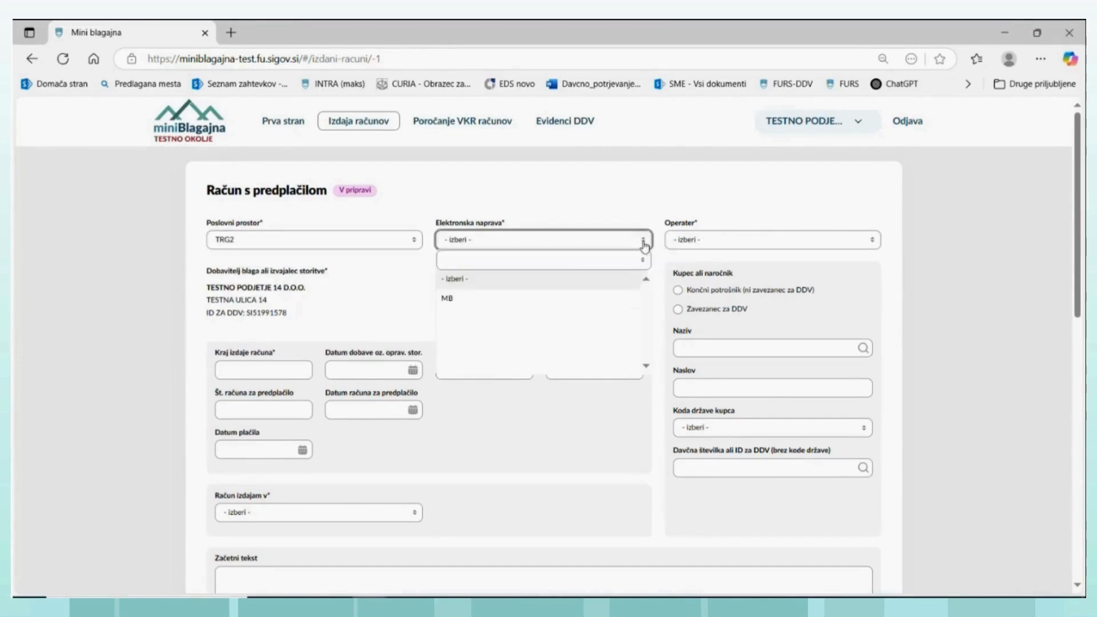
pyautogui.click(459, 298)
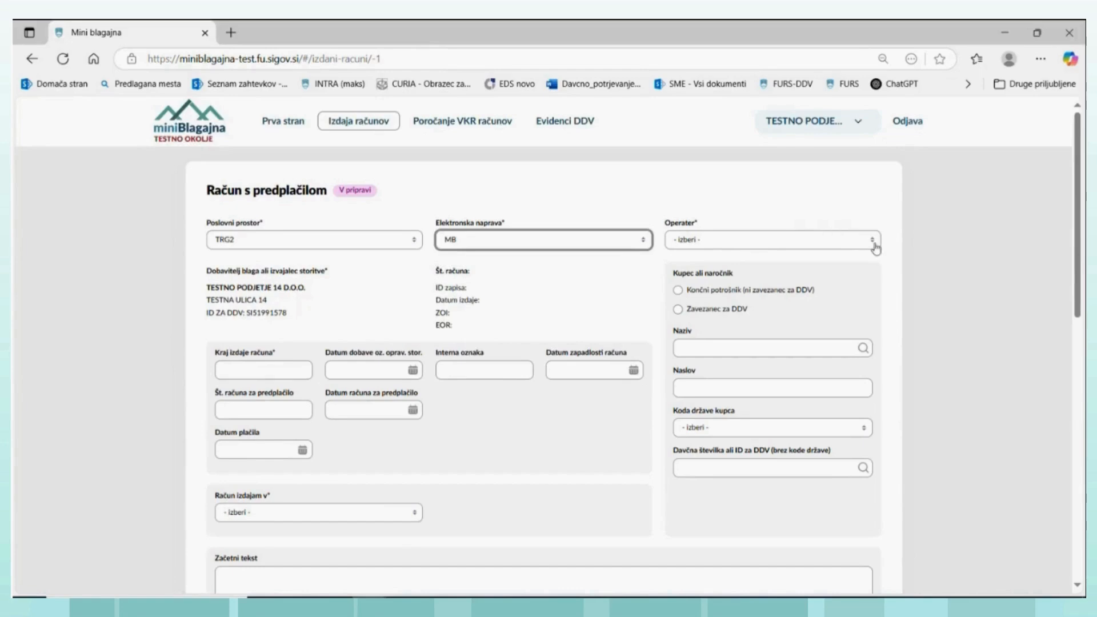
pyautogui.click(872, 240)
pyautogui.click(694, 299)
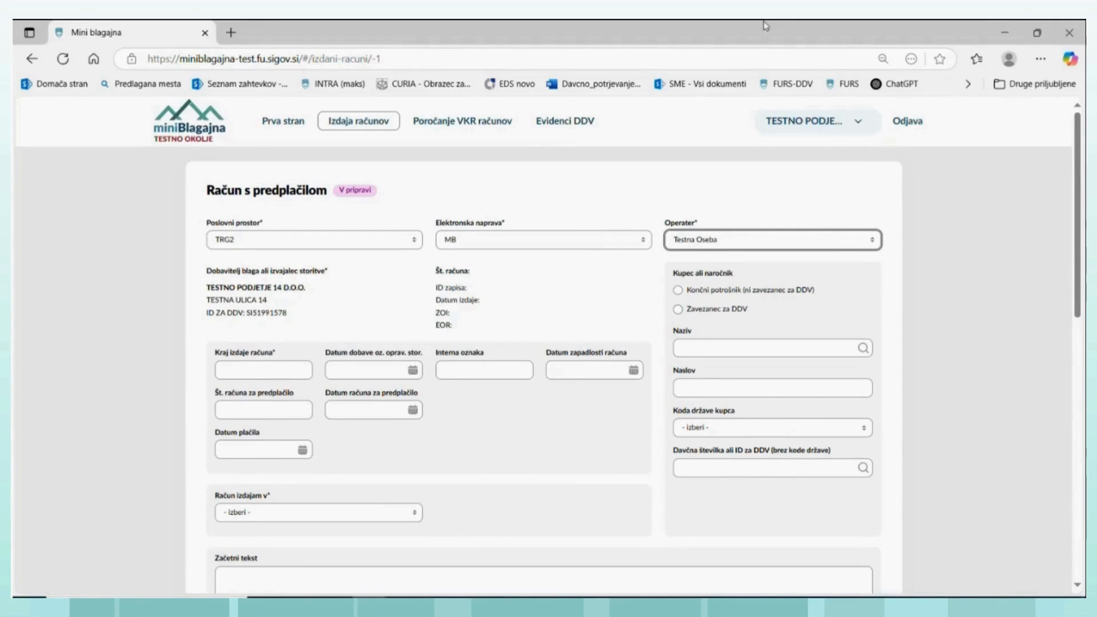
pyautogui.scroll(-1, 534, 309)
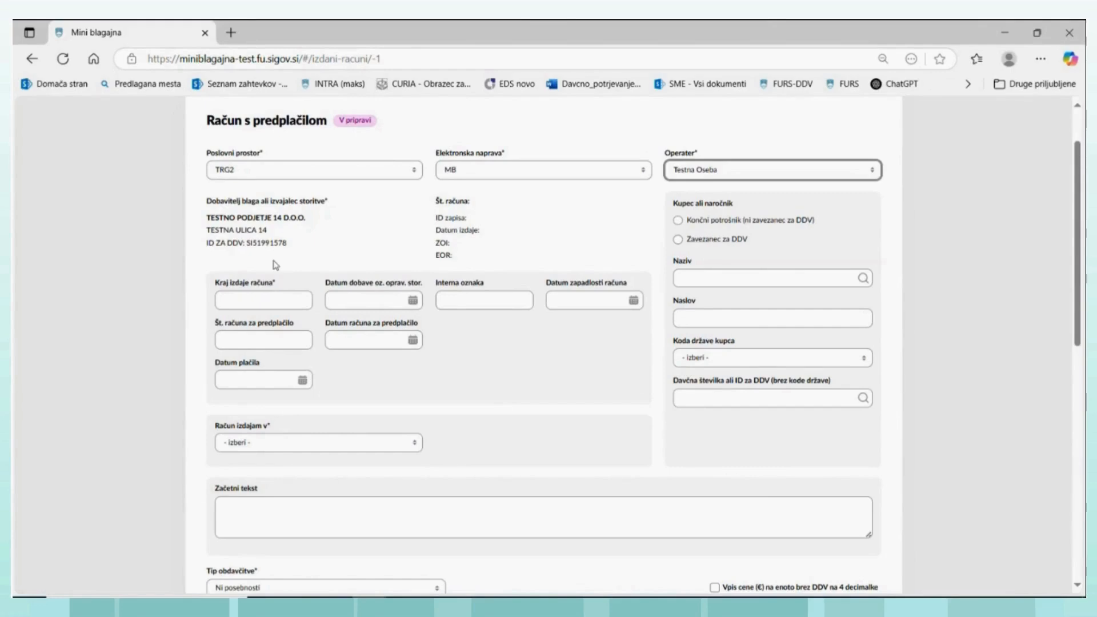
# - Enter Ljubljana as the place of issue, 03.07.2025 as both the supply date and the due date, and ppp as the internal reference
pyautogui.click(284, 297)
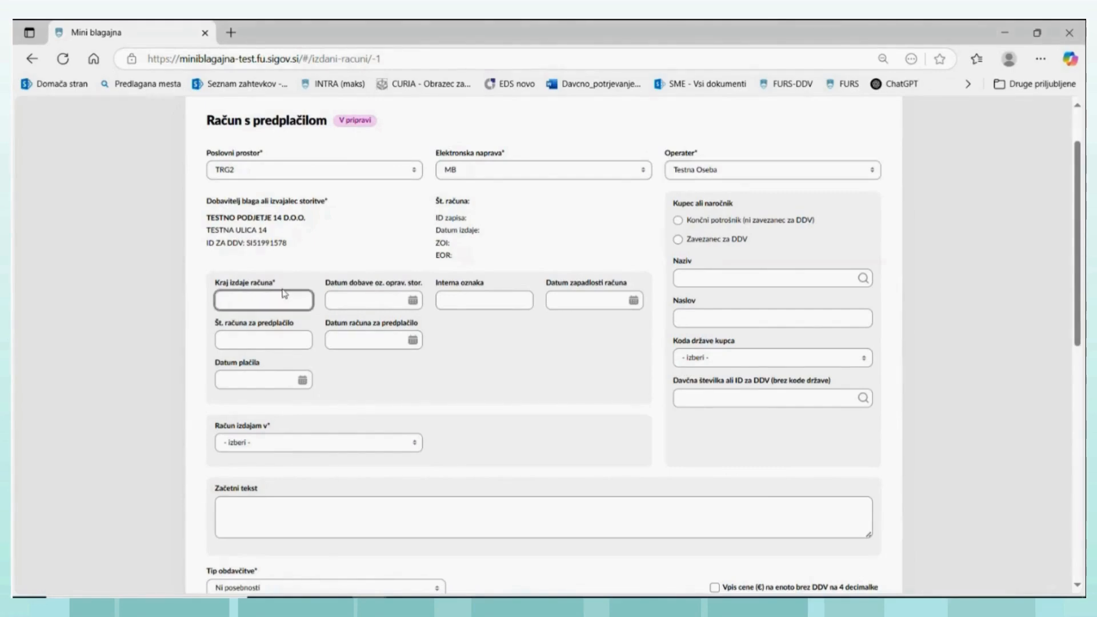
pyautogui.write('Ljubljana')
pyautogui.click(412, 299)
pyautogui.click(408, 349)
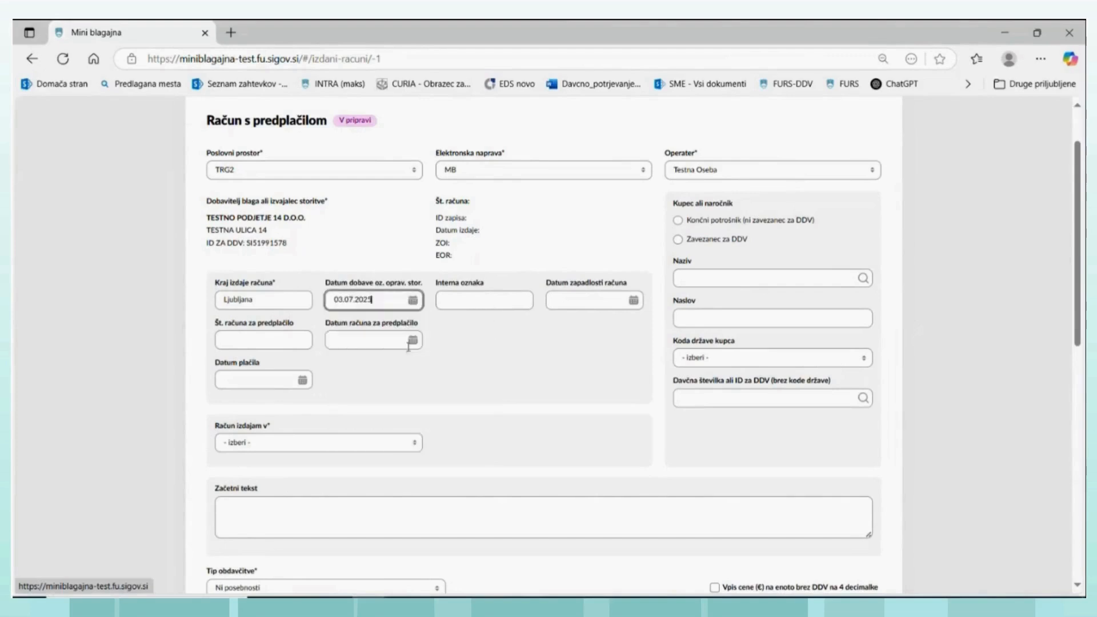
pyautogui.click(500, 298)
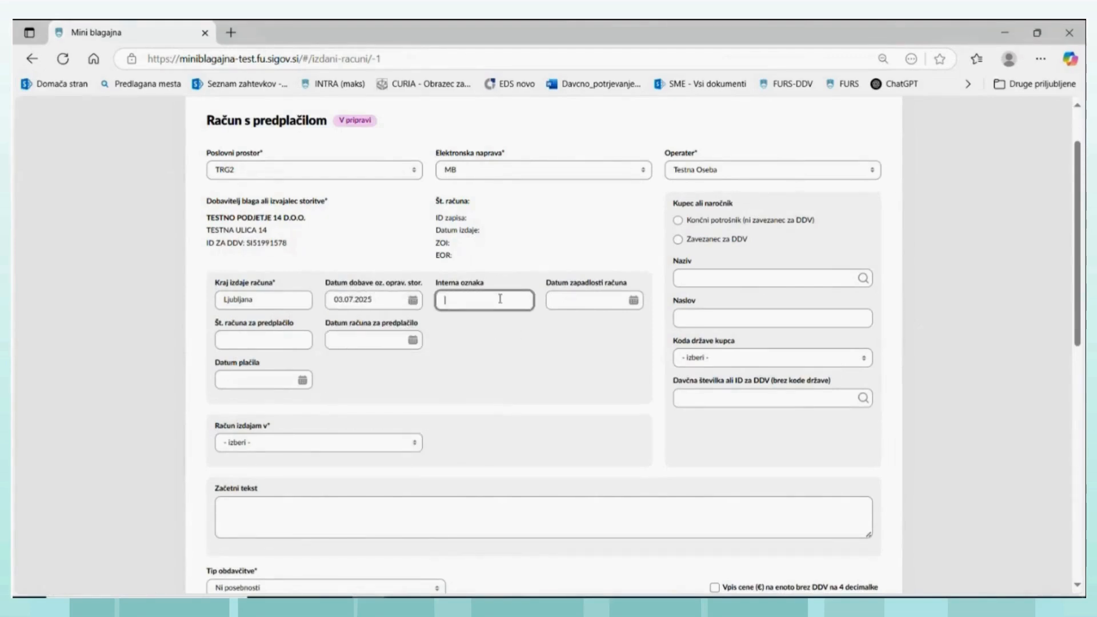
pyautogui.write('ppp')
pyautogui.click(633, 299)
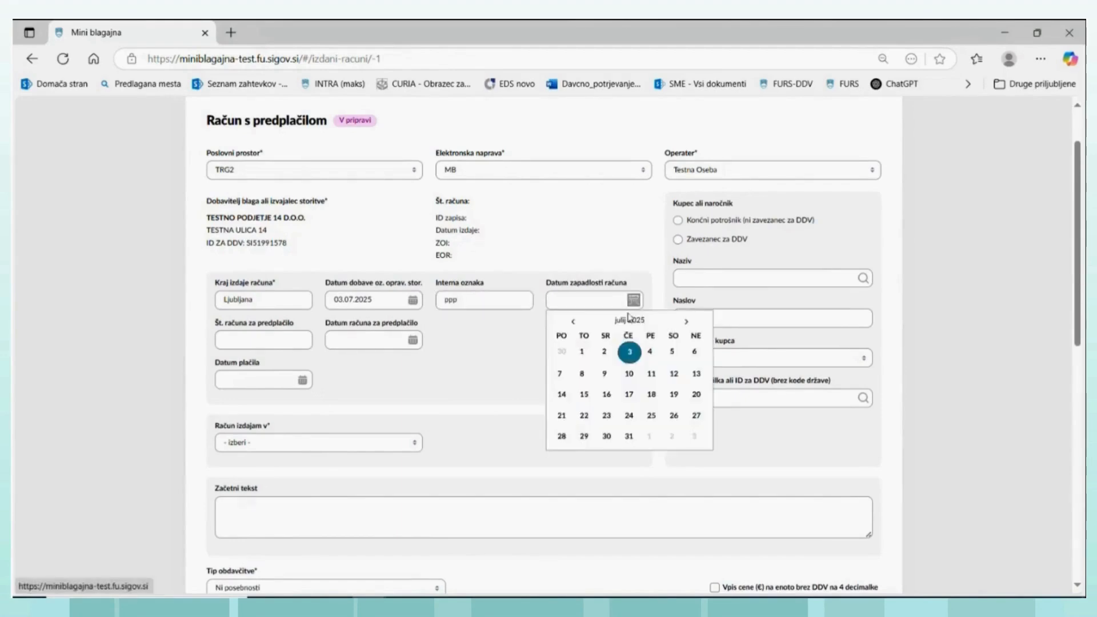
pyautogui.click(628, 353)
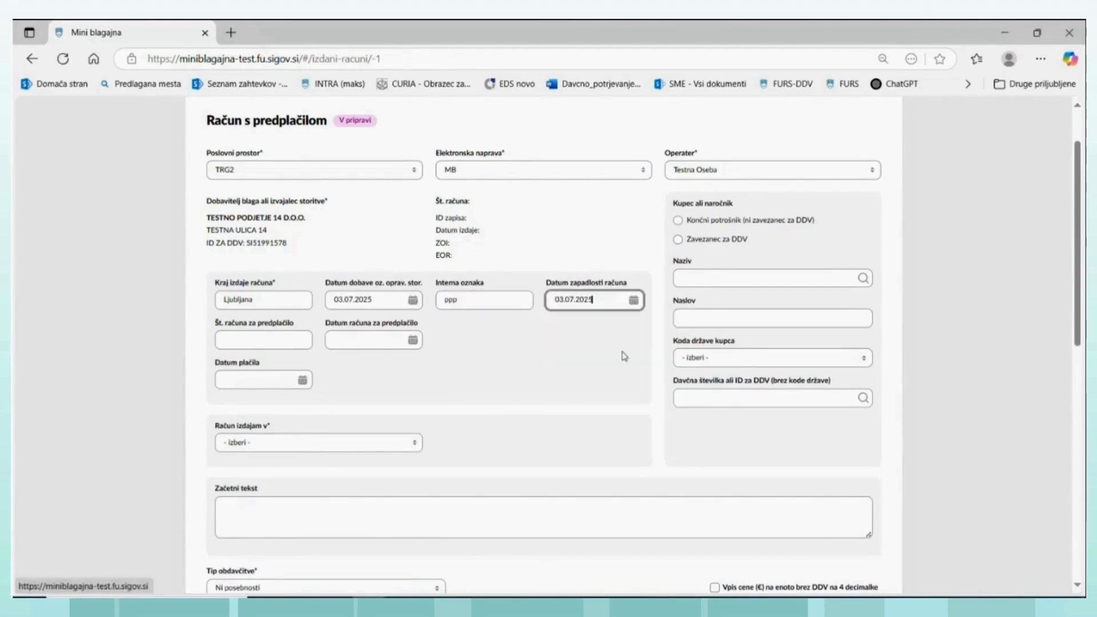
# - Enter TRG9-MB-15 as the number of the related prepayment invoice
pyautogui.click(238, 345)
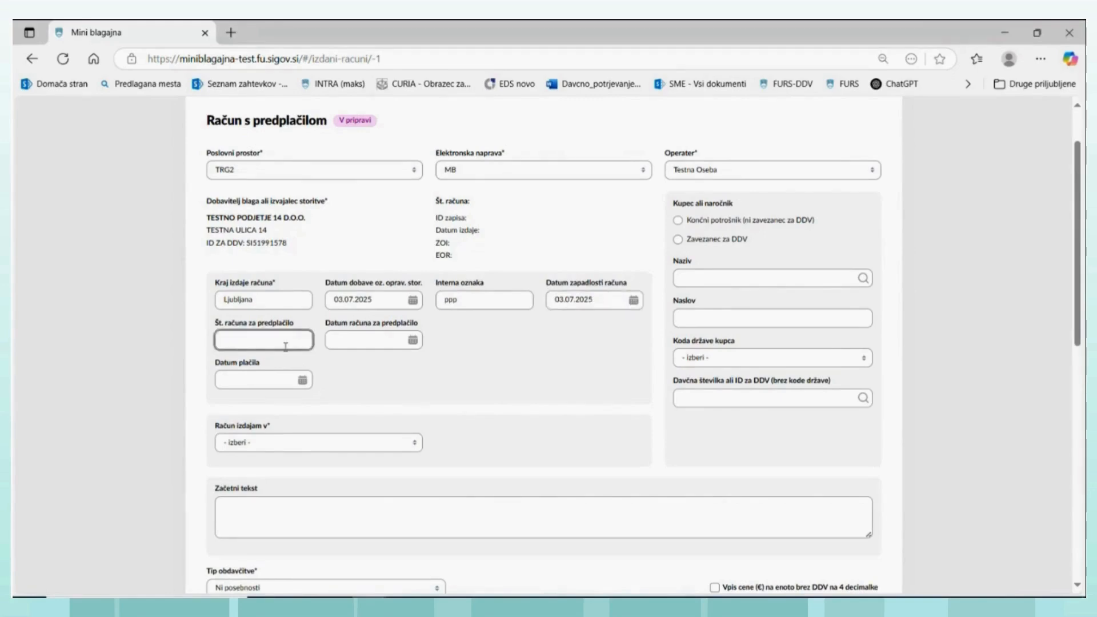
pyautogui.write('TRG-')
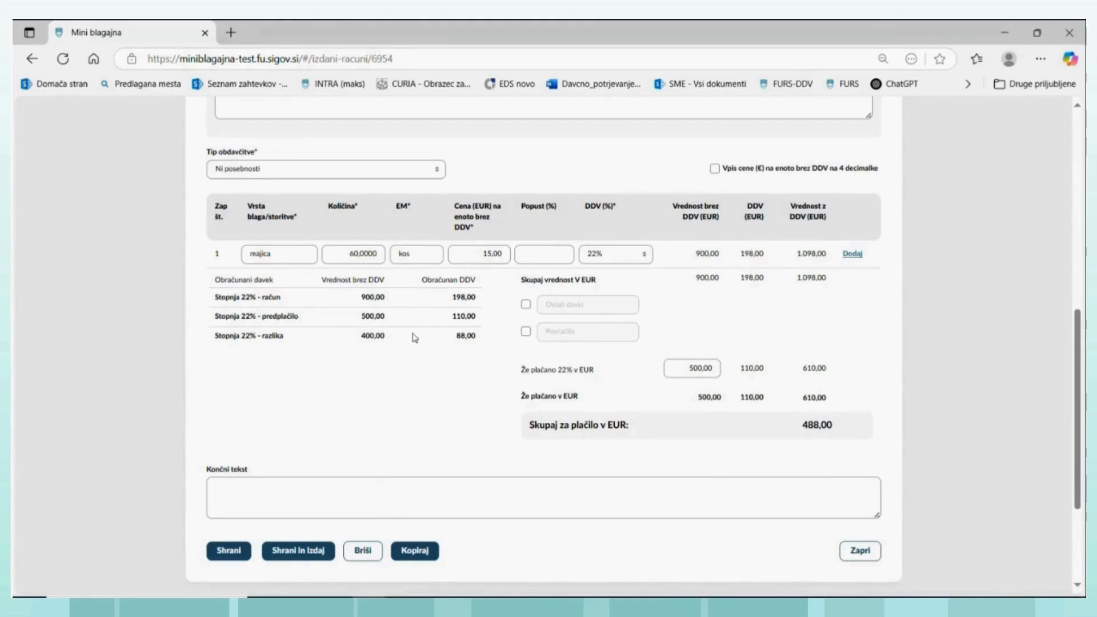
# - Check the completed draft of the invoice with prepayment, then save and issue it
pyautogui.scroll(2, 414, 337)
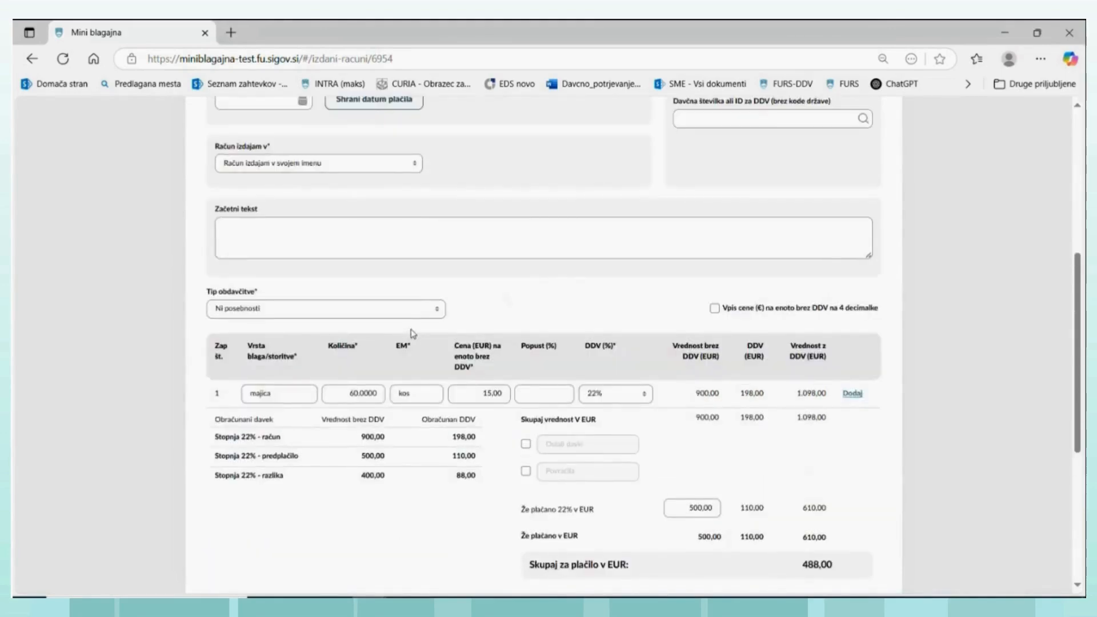
pyautogui.scroll(1, 412, 333)
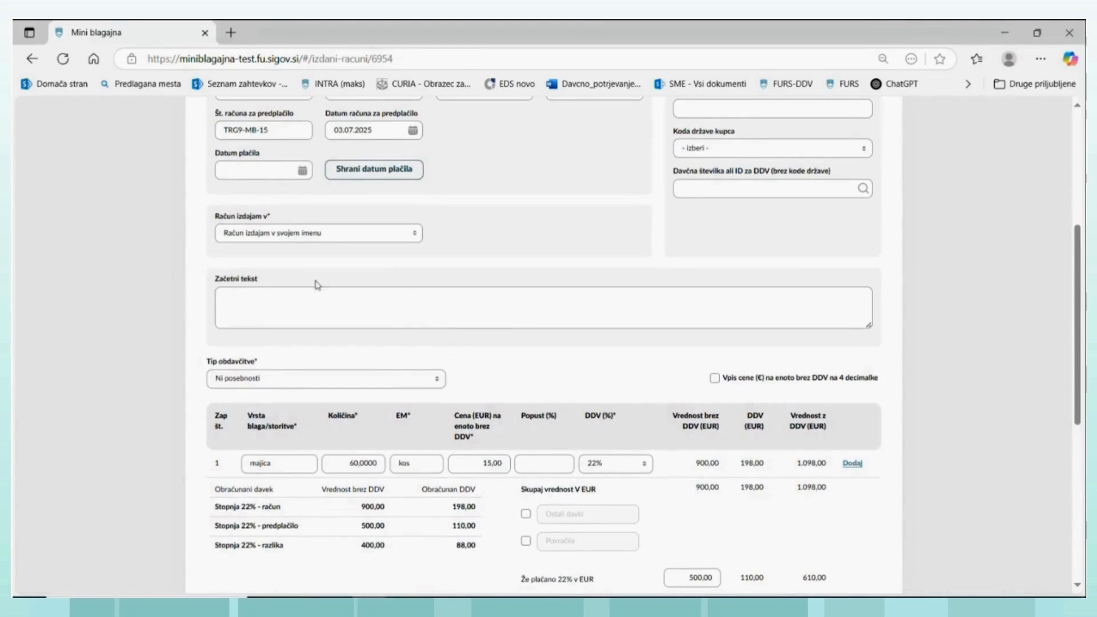
pyautogui.scroll(-5, 365, 434)
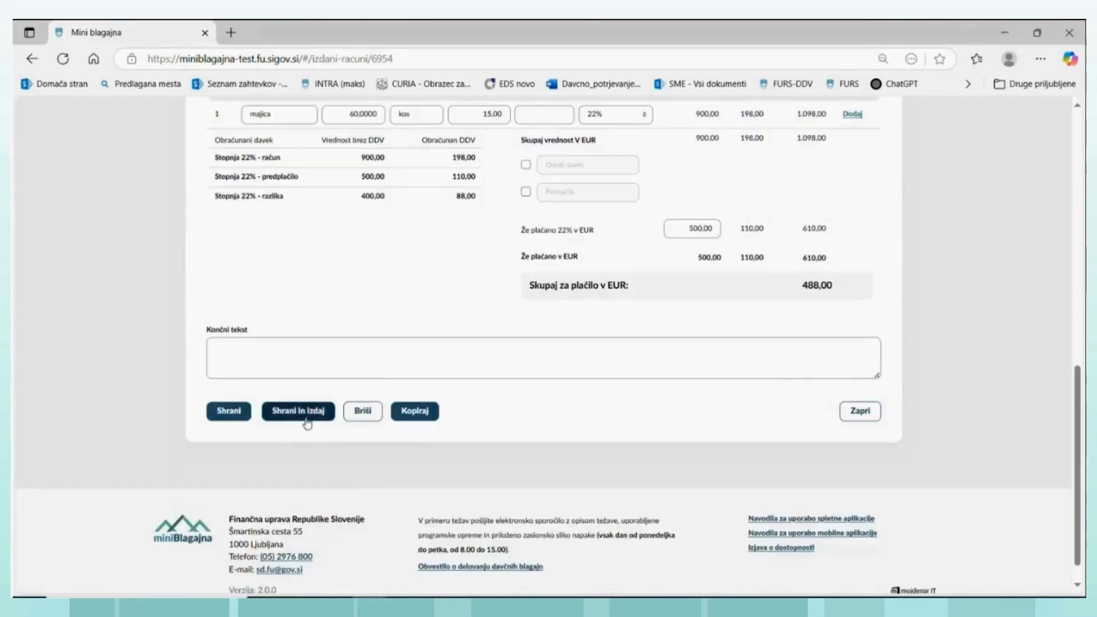
pyautogui.click(307, 416)
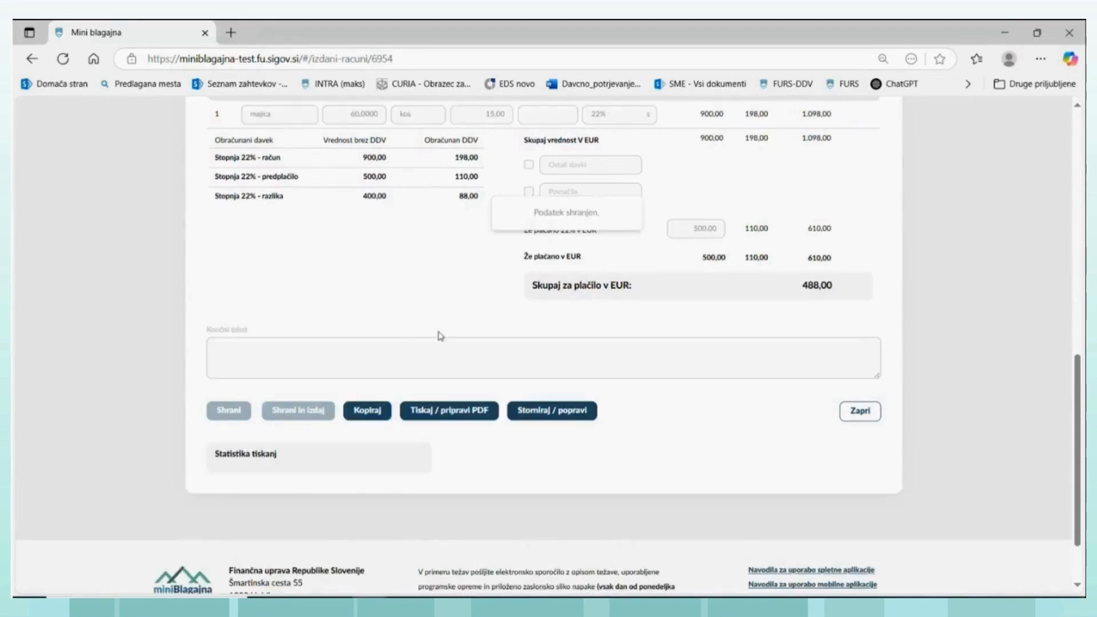
# - Generate the PDF of the issued invoice, review Racun-TRG2-MB-24.pdf and close it
pyautogui.click(451, 415)
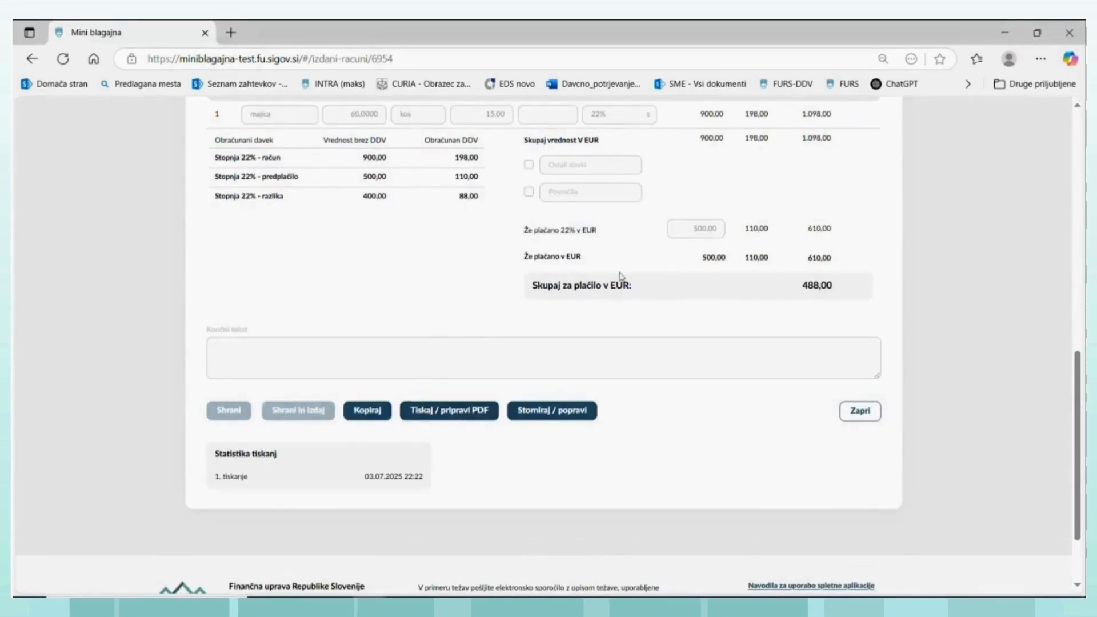
pyautogui.scroll(1, 1014, 173)
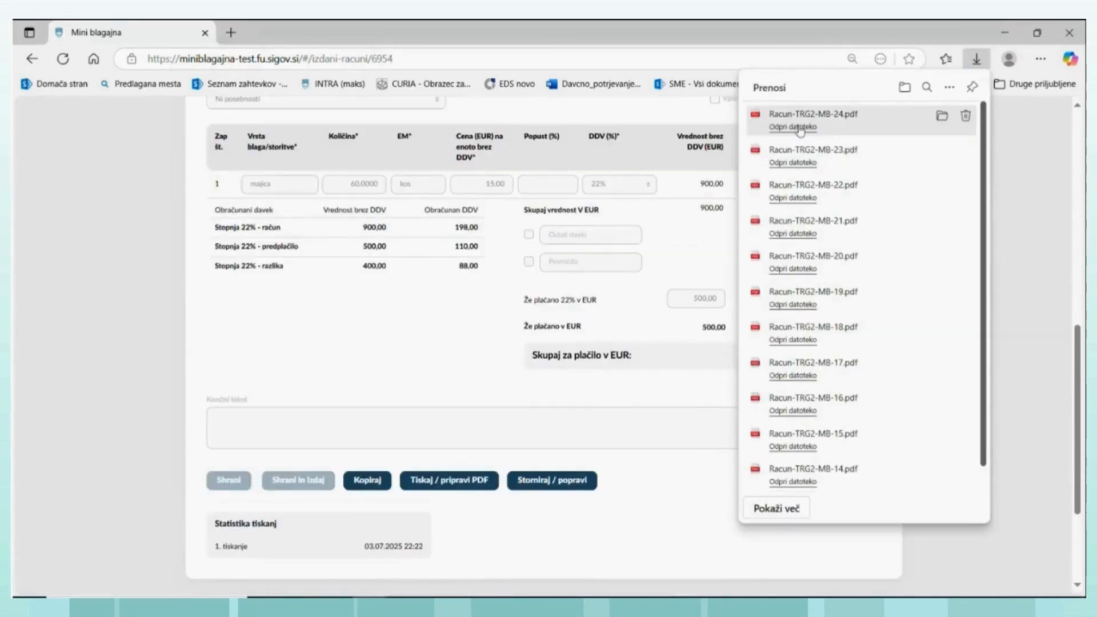
pyautogui.click(799, 128)
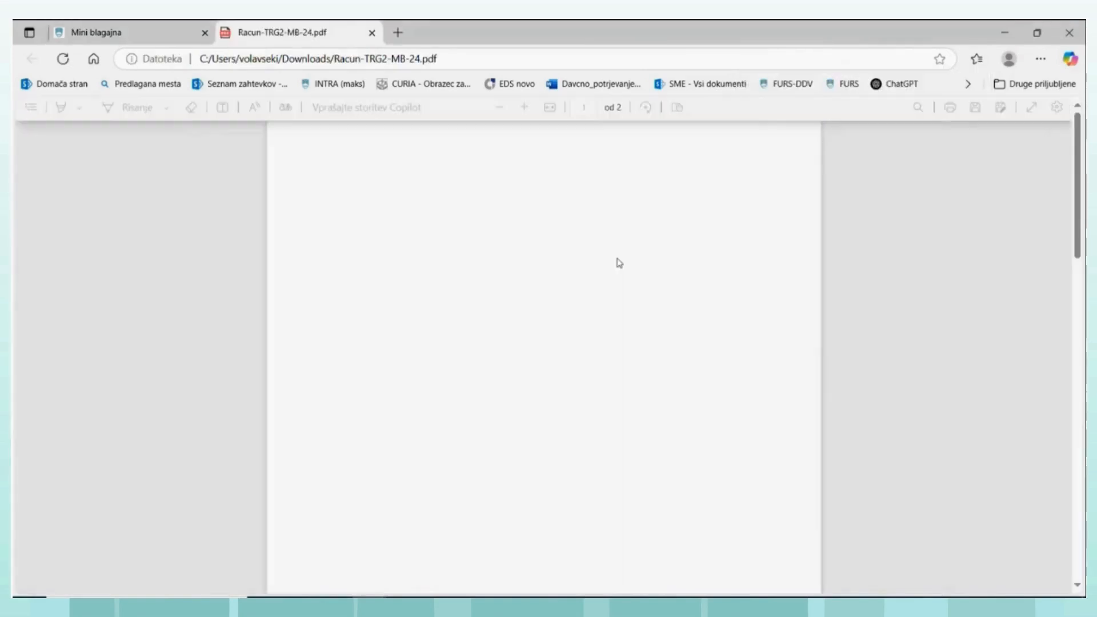
pyautogui.scroll(-1, 565, 405)
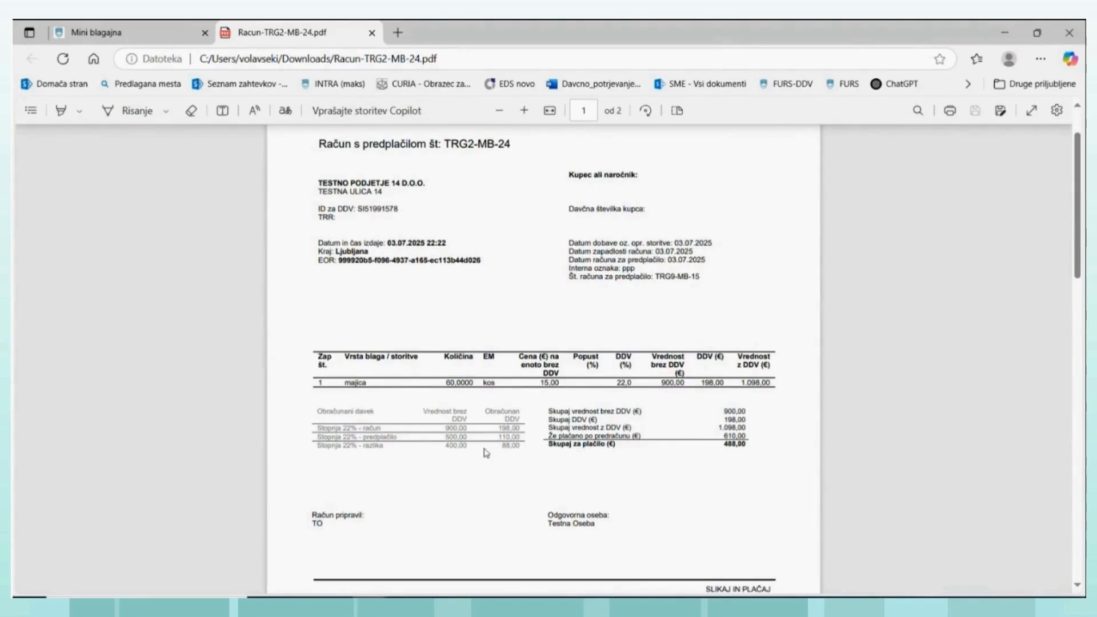
pyautogui.scroll(1, 474, 308)
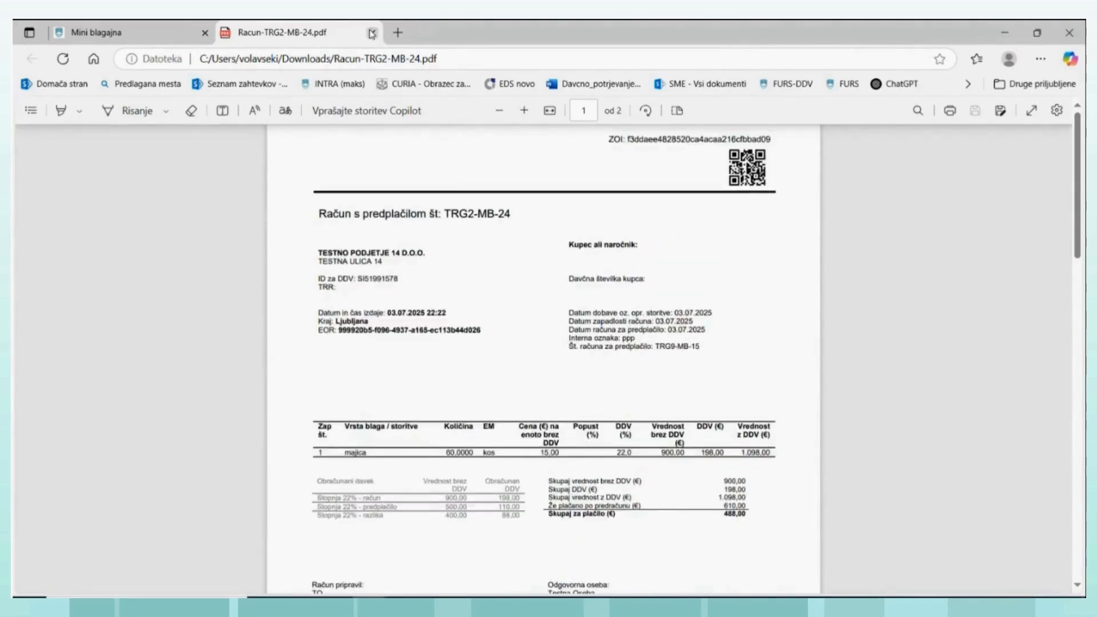
pyautogui.click(371, 34)
# - Open the entry for invoice TRG2-MB-24 in the calculated VAT records and examine its supply value, 22% VAT and treatment method fields
pyautogui.scroll(10, 467, 126)
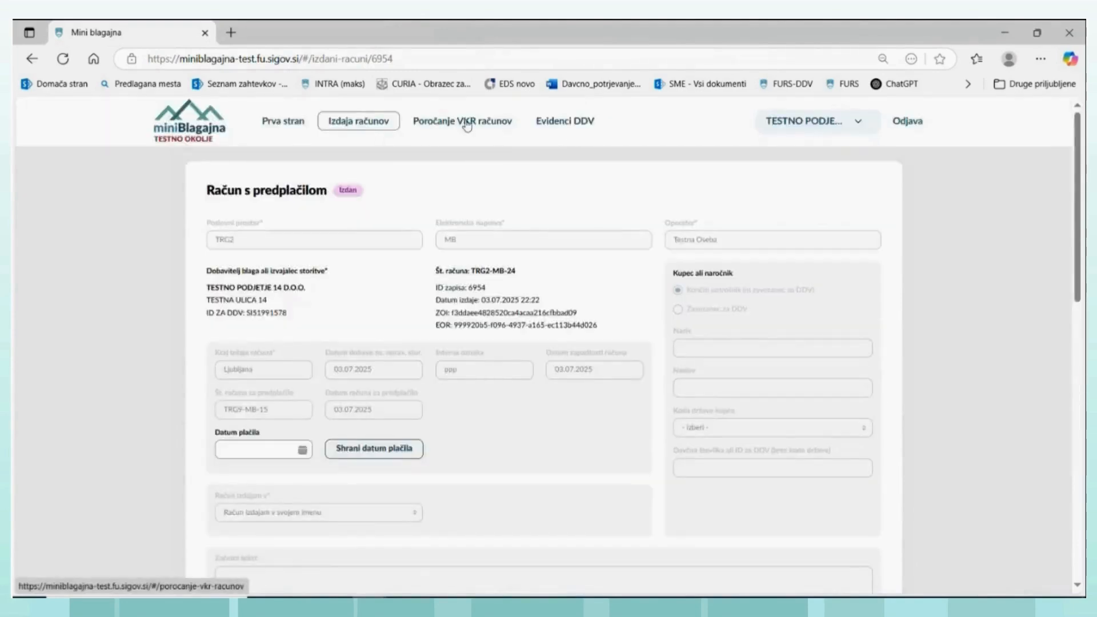
pyautogui.click(544, 124)
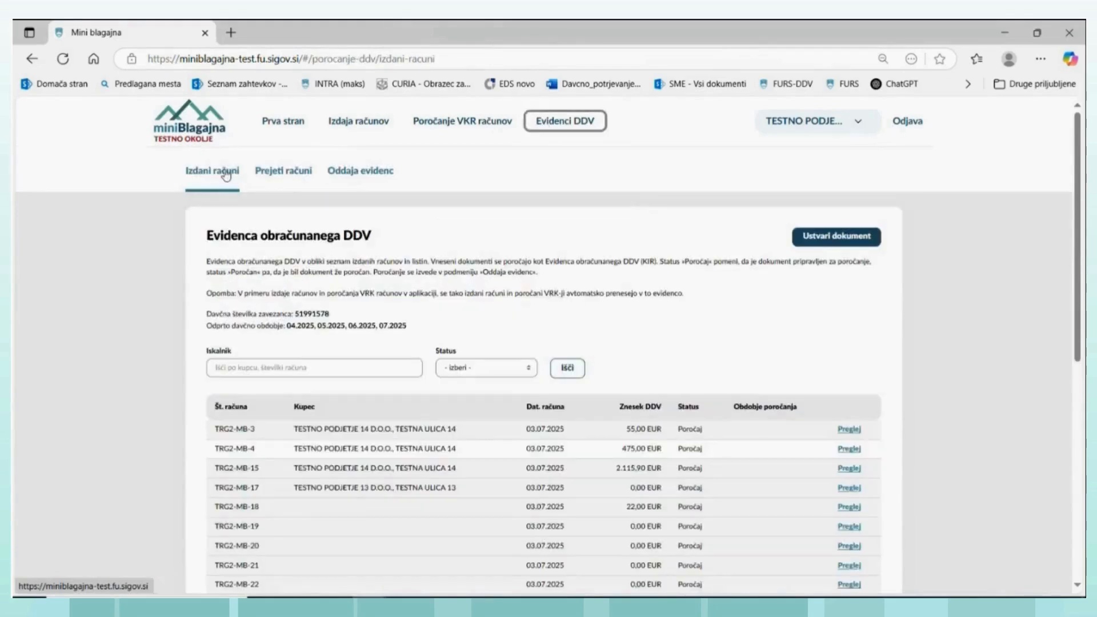
pyautogui.scroll(-2, 331, 568)
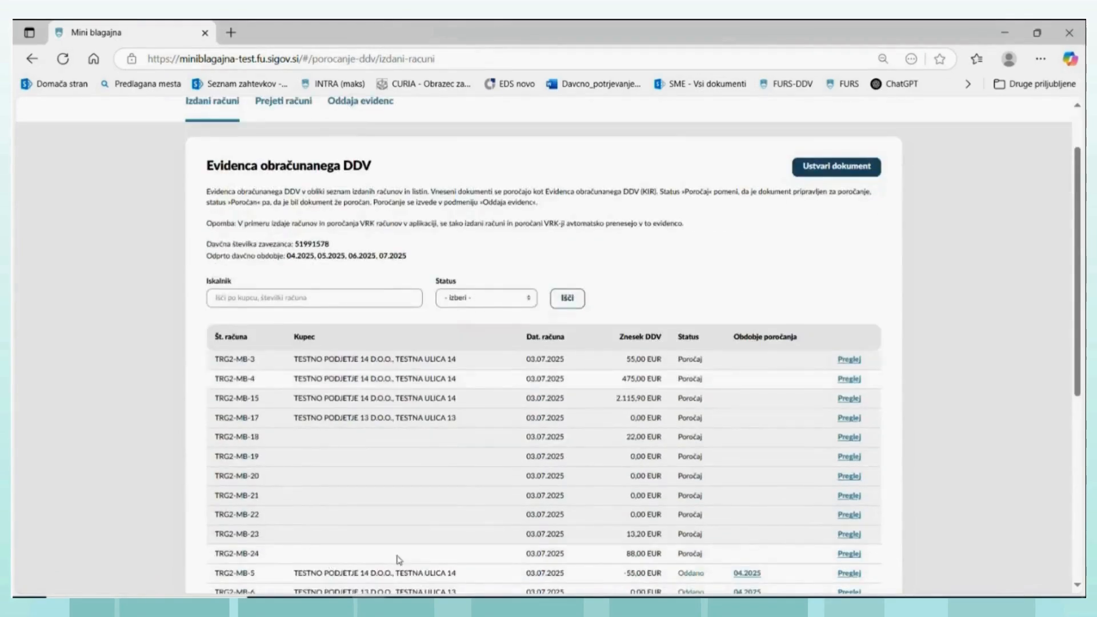
pyautogui.click(849, 554)
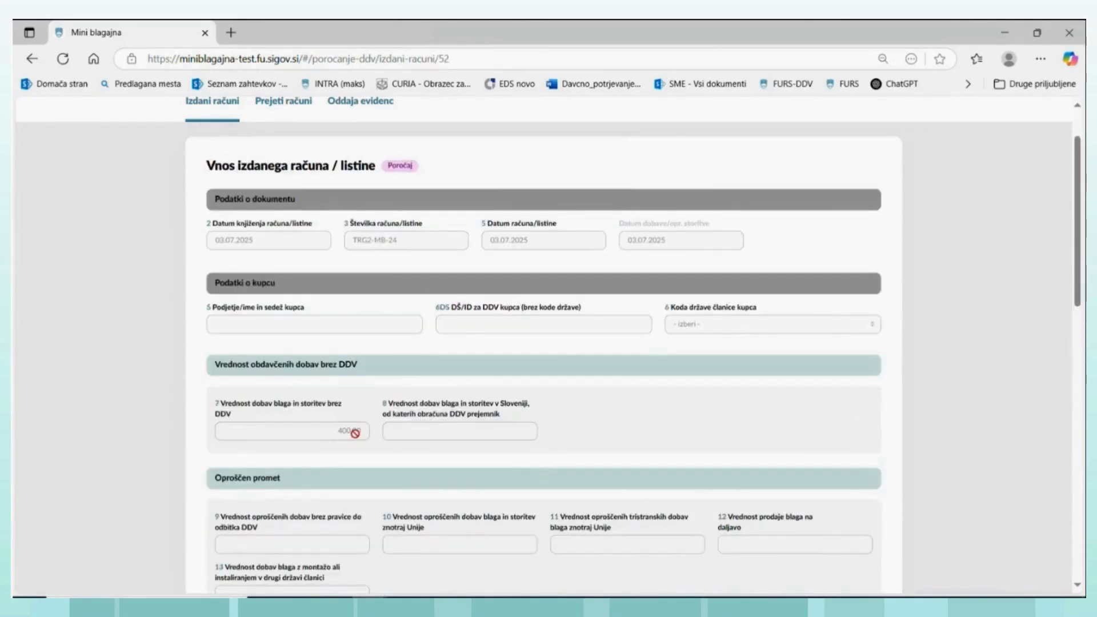
pyautogui.scroll(-3, 382, 467)
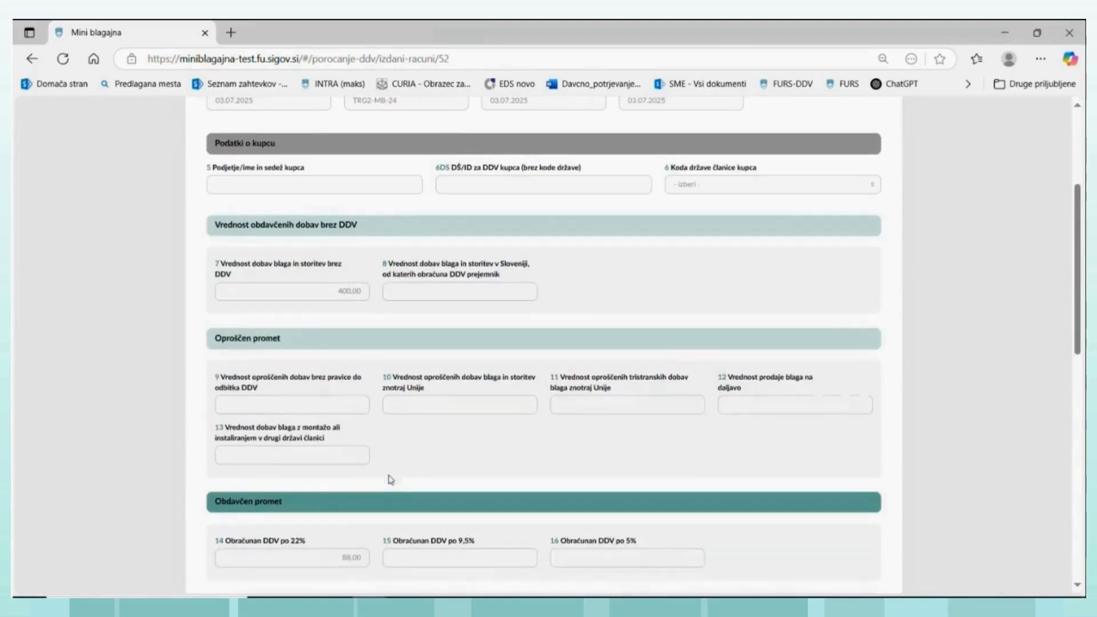
pyautogui.scroll(-1, 379, 478)
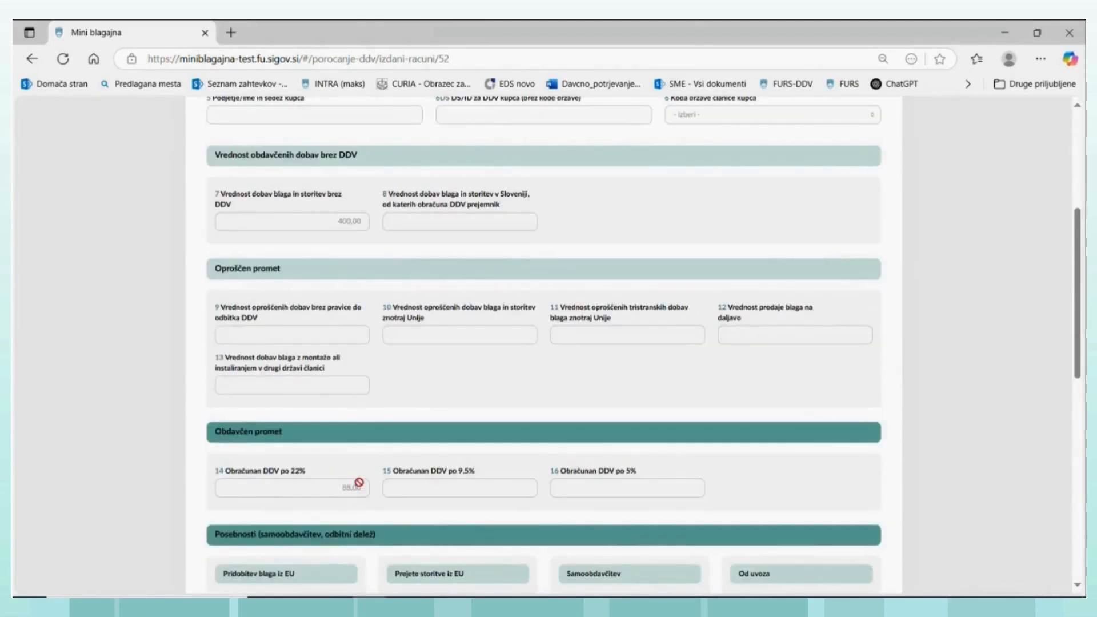
pyautogui.scroll(-1, 361, 479)
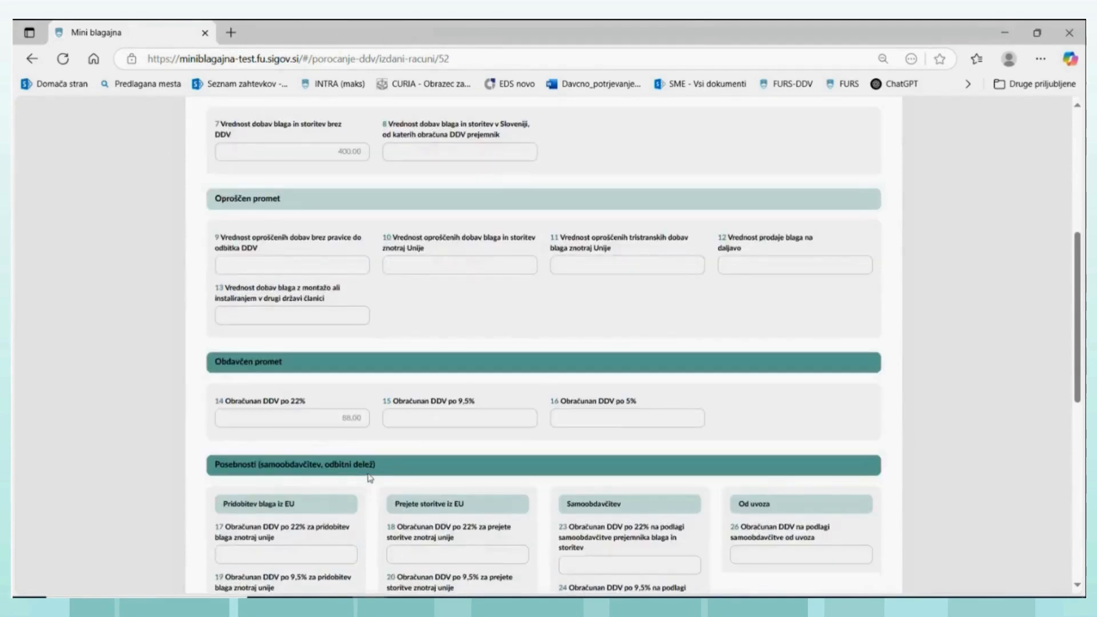
pyautogui.scroll(5, 371, 483)
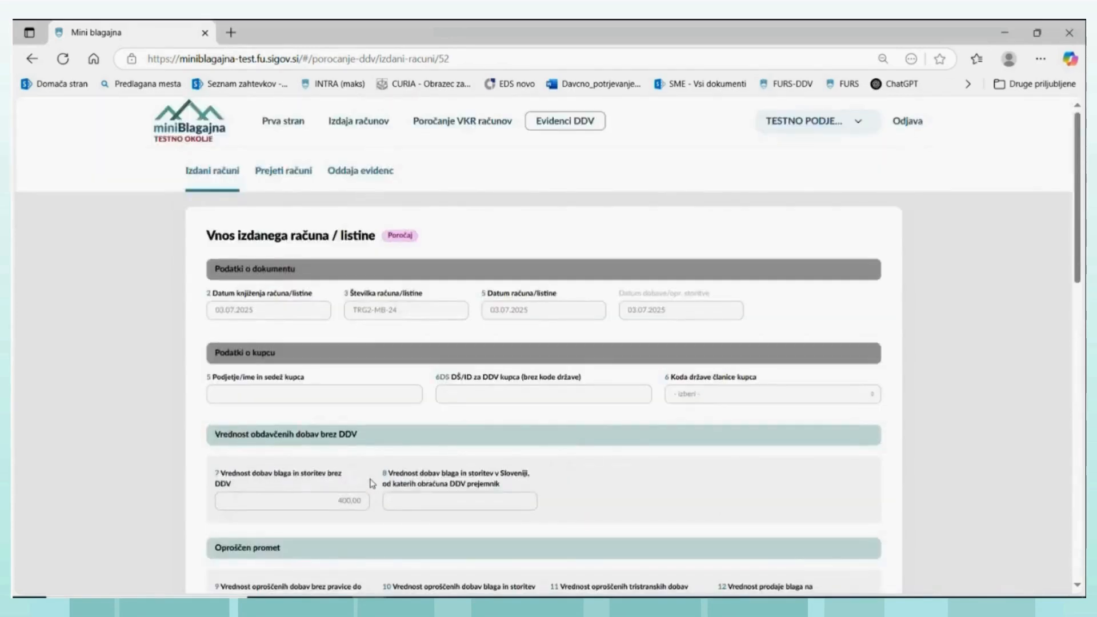
pyautogui.scroll(-2, 377, 471)
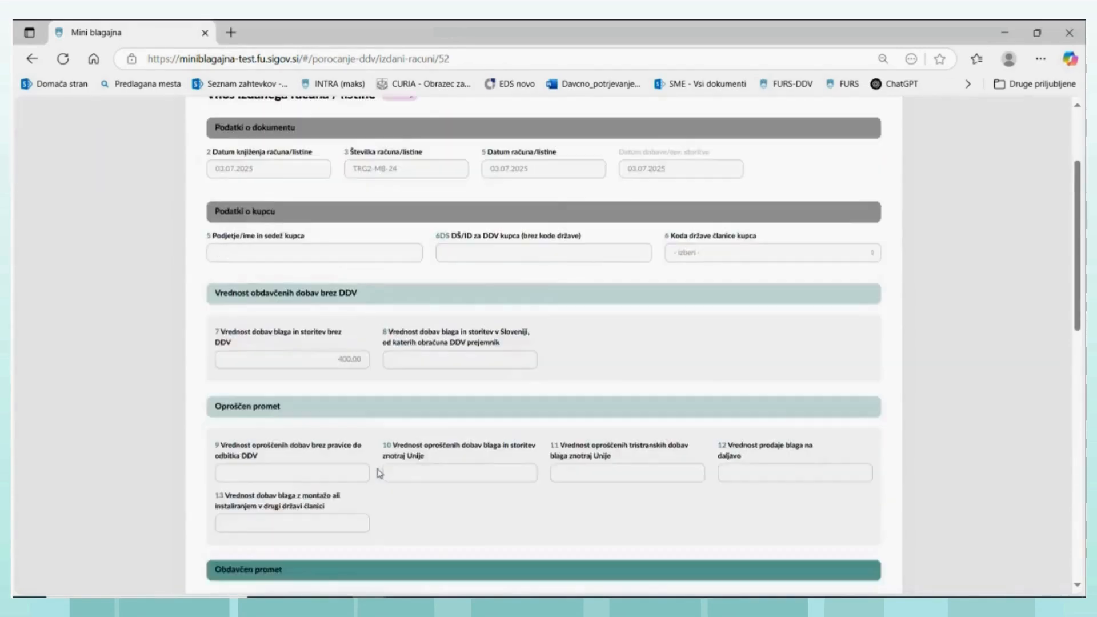
pyautogui.scroll(-2, 378, 471)
pyautogui.scroll(-4, 378, 471)
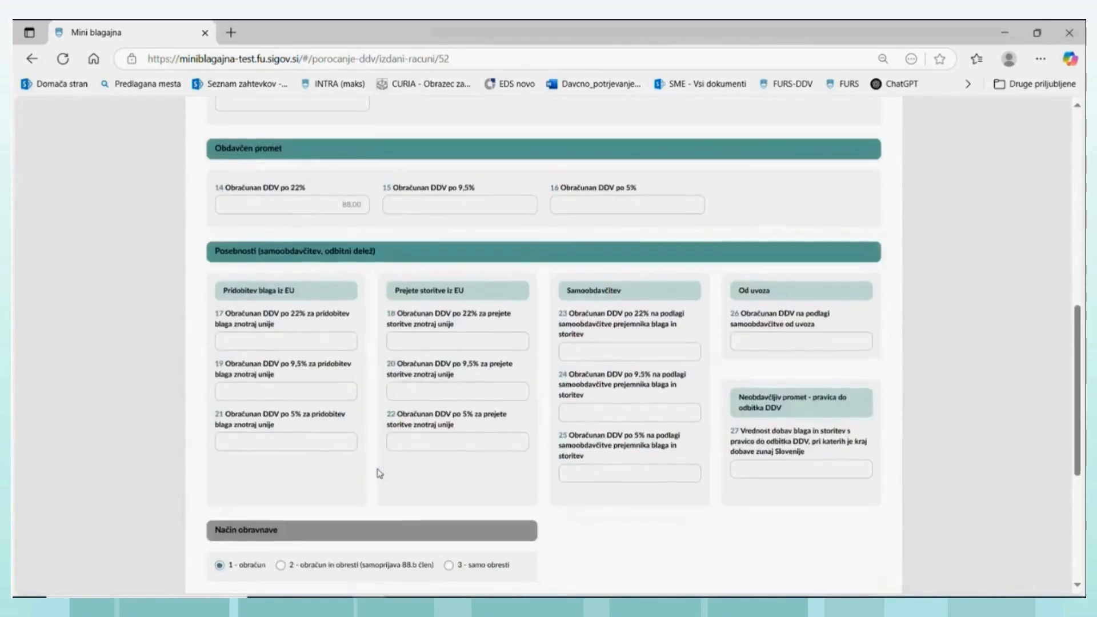
pyautogui.scroll(-2, 380, 473)
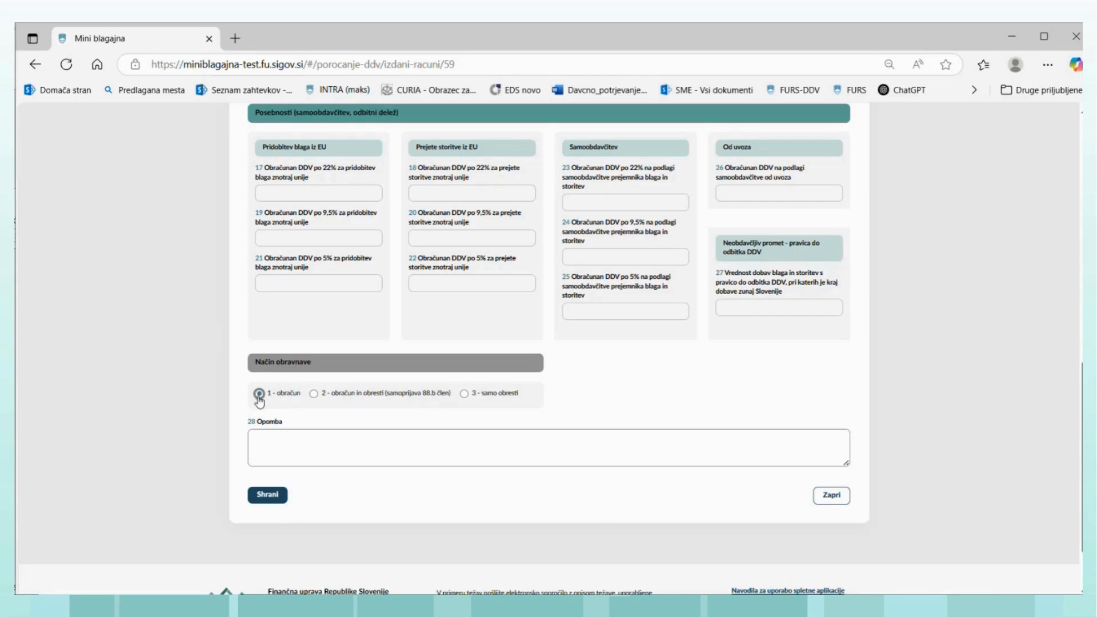
# - Set the treatment method to "2 - obračun in obresti (samoprijava 88.b člen)" with tax period 04042025 and tax amount 88, and save the record
pyautogui.click(314, 394)
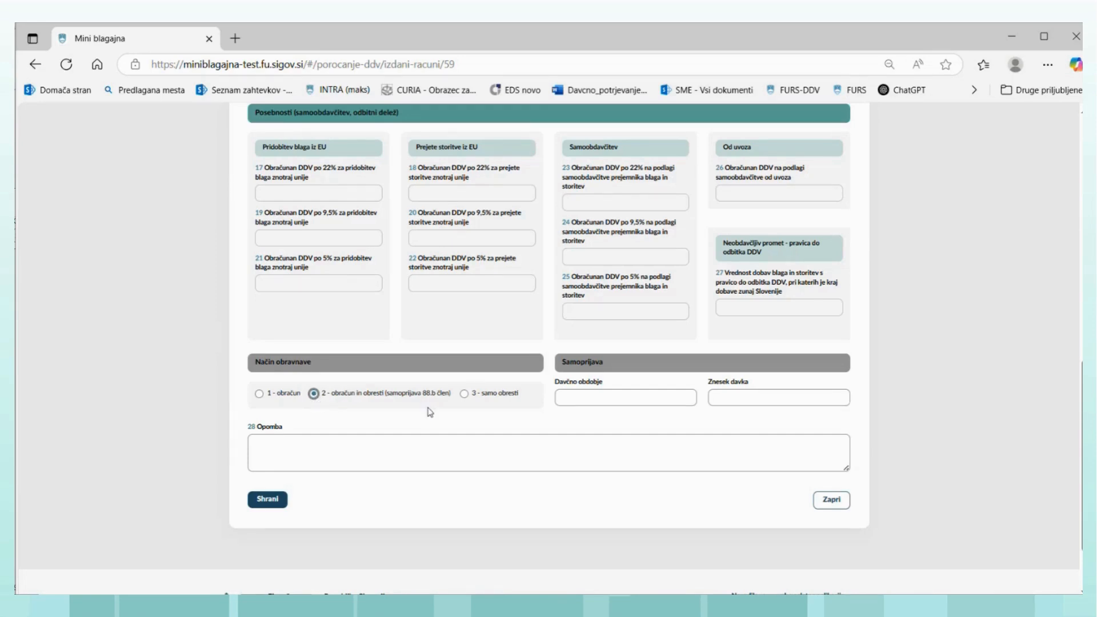
pyautogui.click(571, 394)
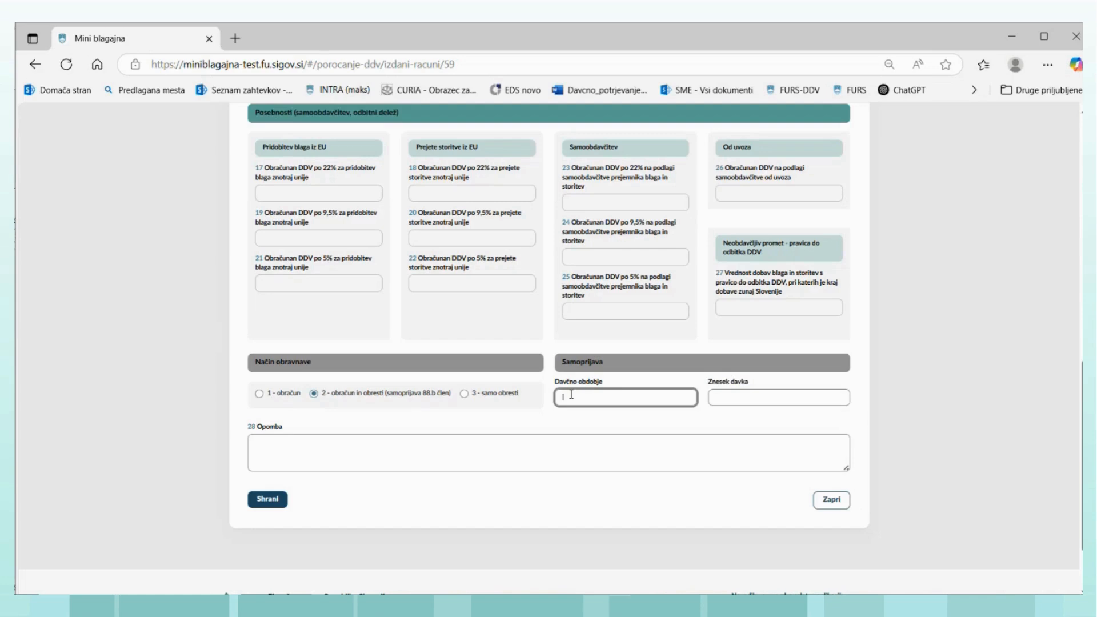
pyautogui.write('04042025')
pyautogui.click(773, 400)
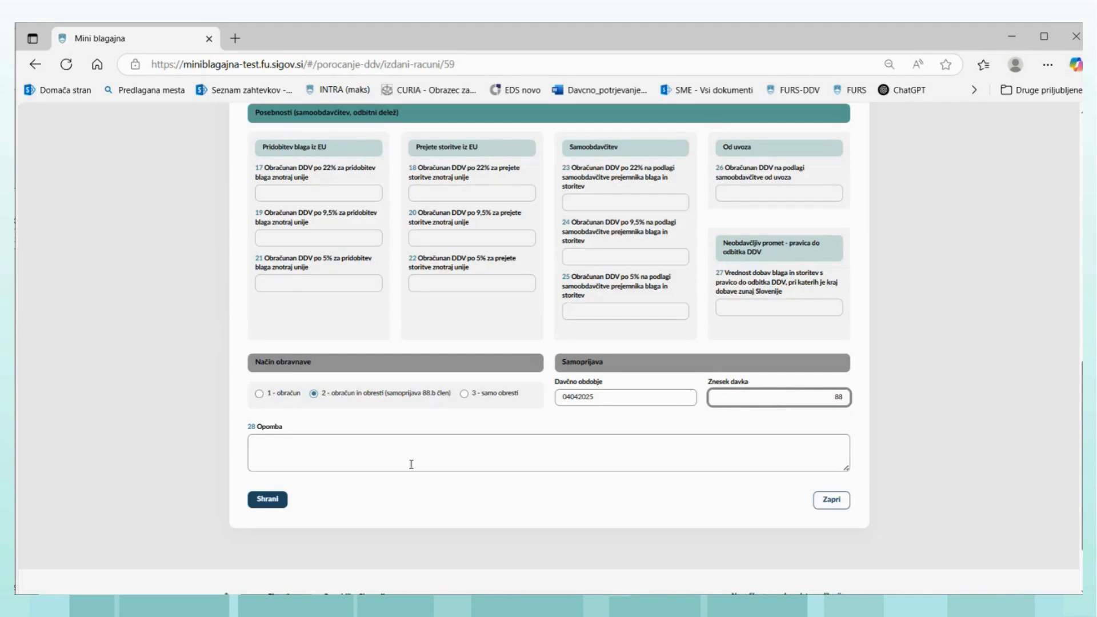
pyautogui.click(278, 501)
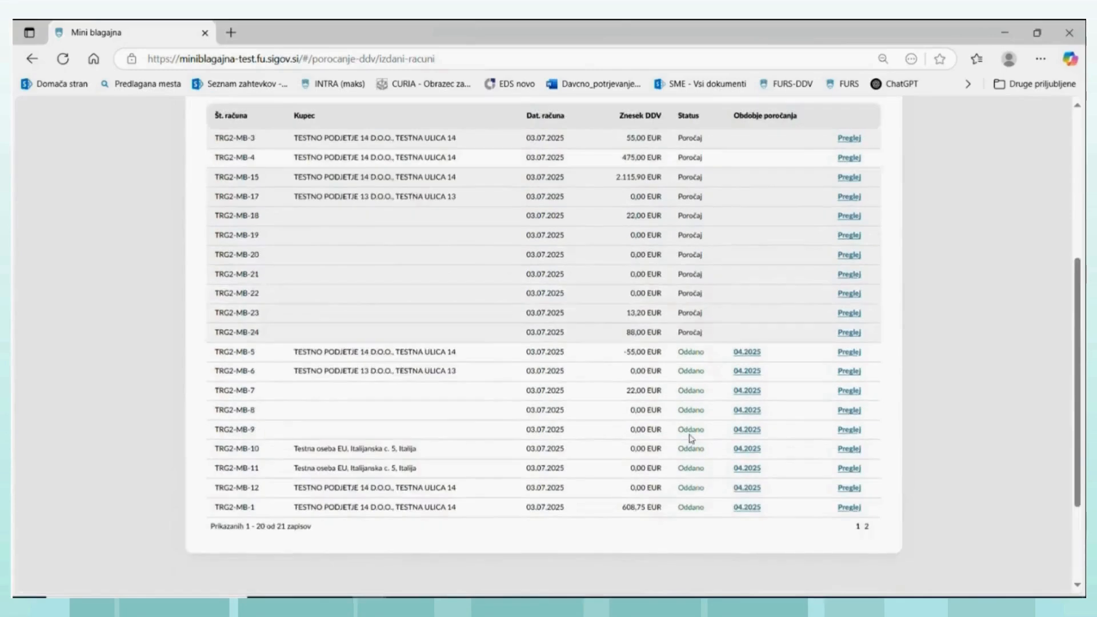
# - Look over the calculated VAT records list, then return to the issued invoices and browse down to the exports section
pyautogui.scroll(10, 688, 433)
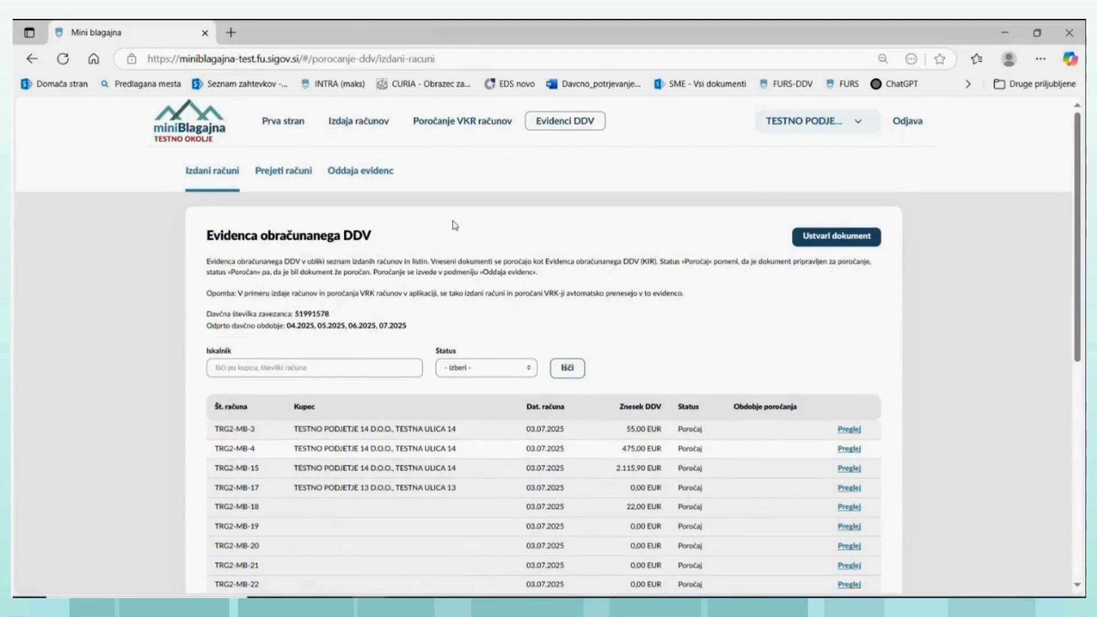
pyautogui.scroll(-8, 608, 308)
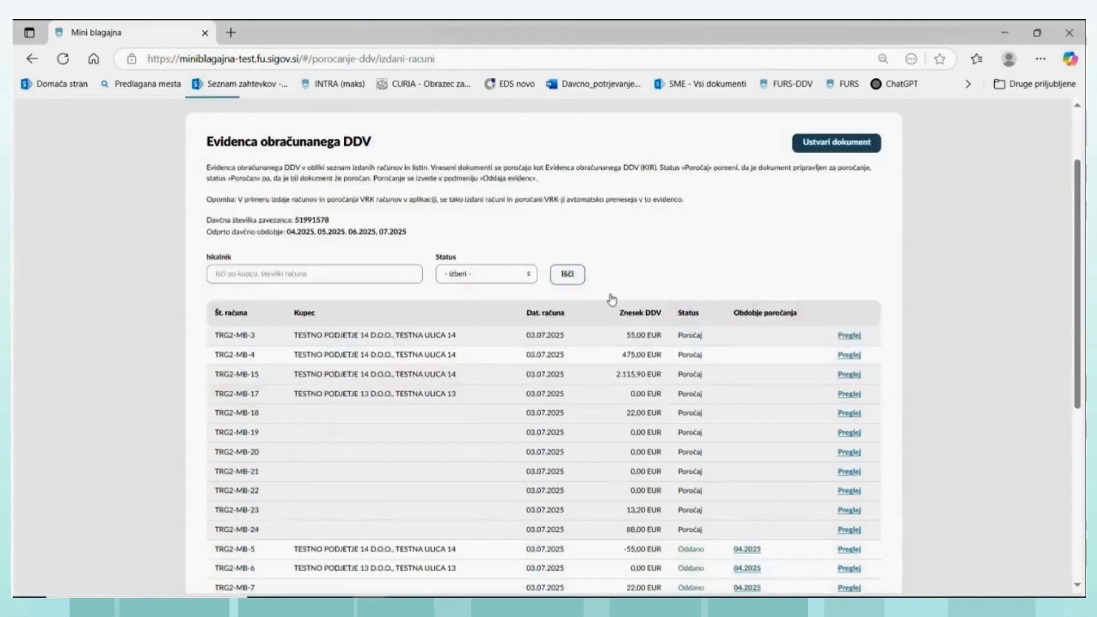
pyautogui.scroll(10, 597, 337)
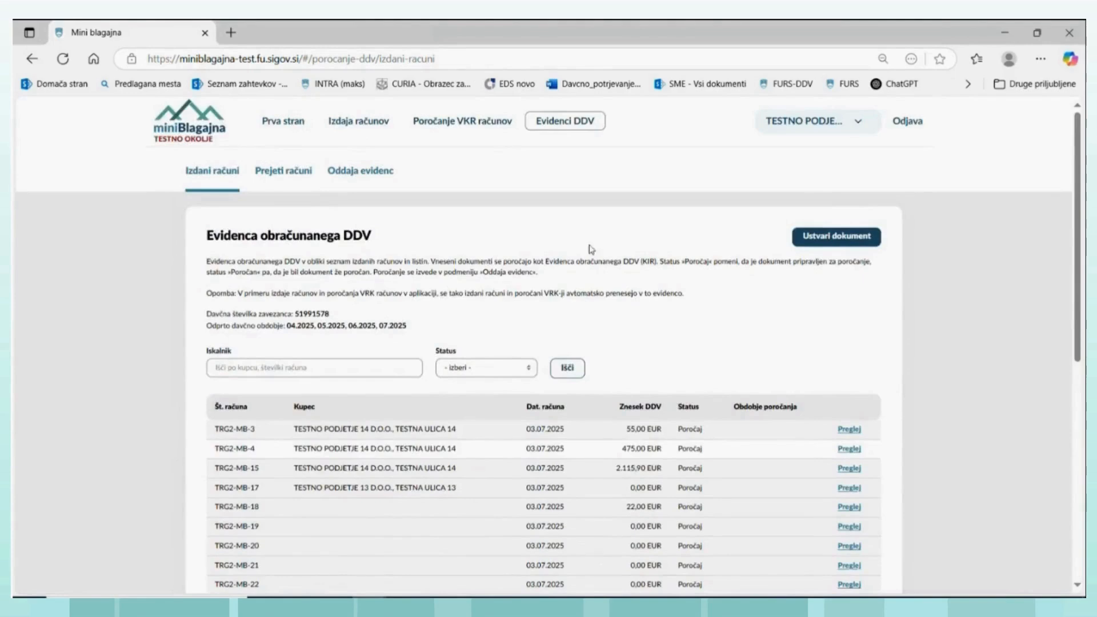
pyautogui.click(357, 120)
pyautogui.scroll(-10, 369, 237)
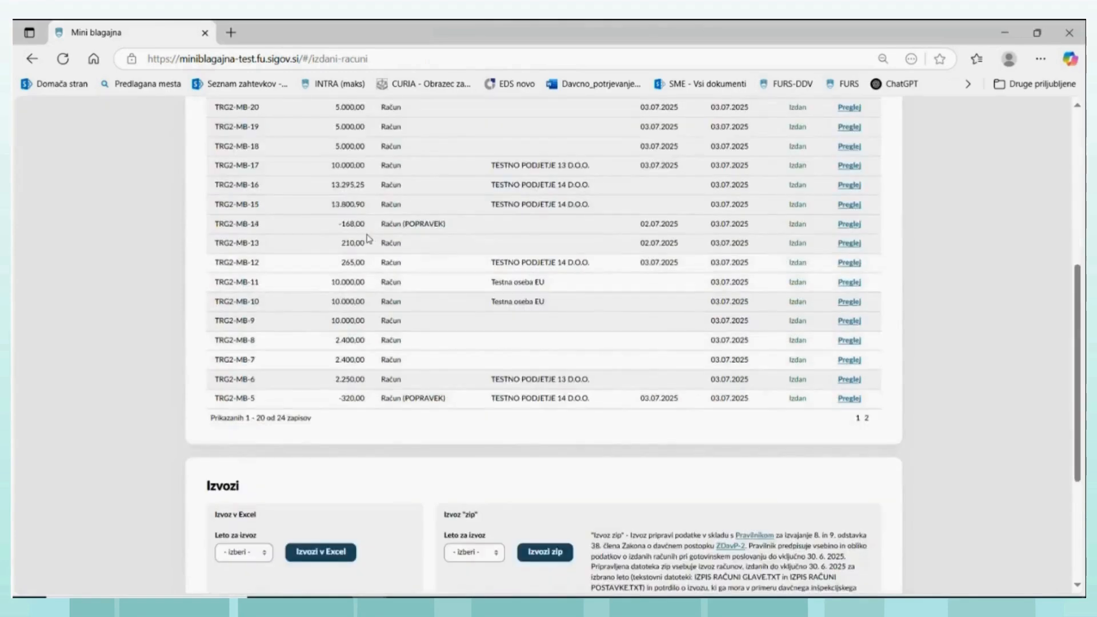
# - Look through the issued invoices list, view its second page with the oldest invoices, and return to the first page
pyautogui.scroll(8, 366, 236)
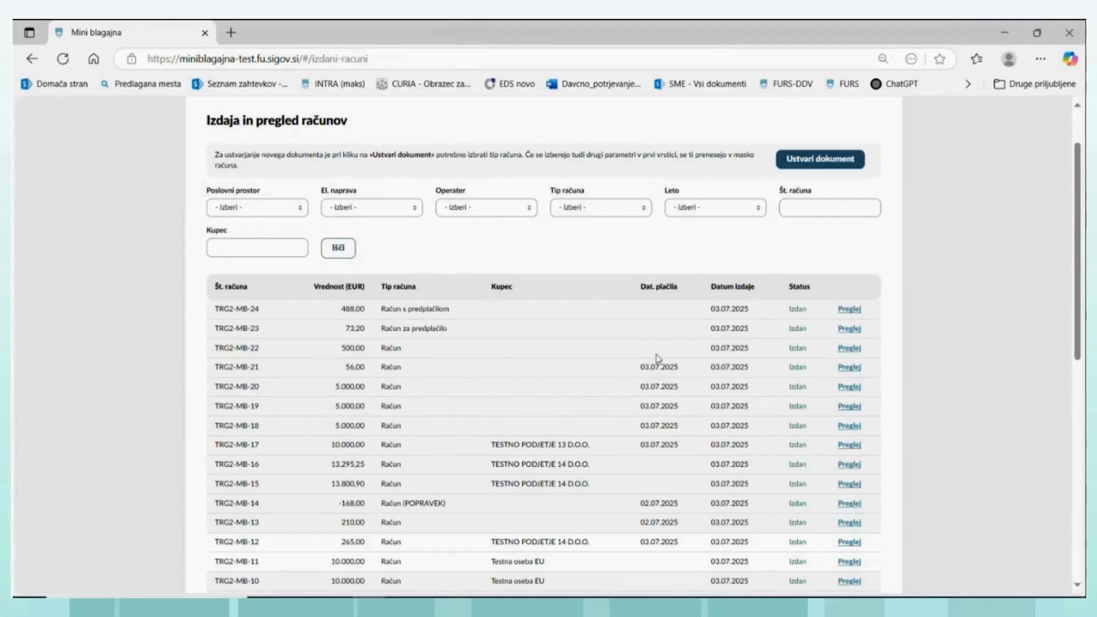
pyautogui.scroll(-5, 659, 340)
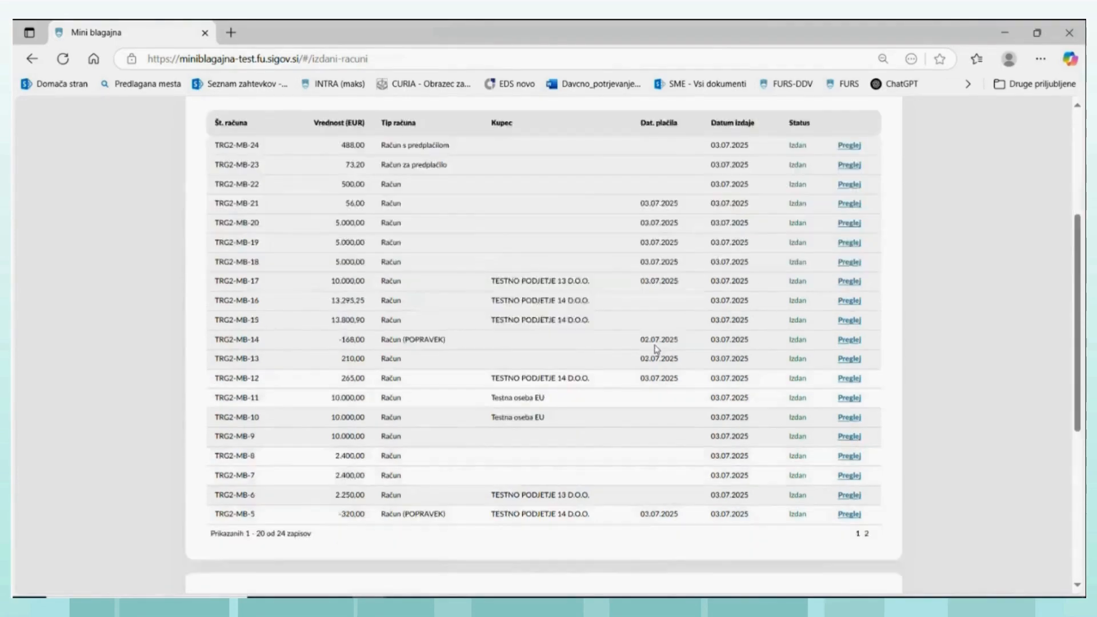
pyautogui.scroll(2, 655, 345)
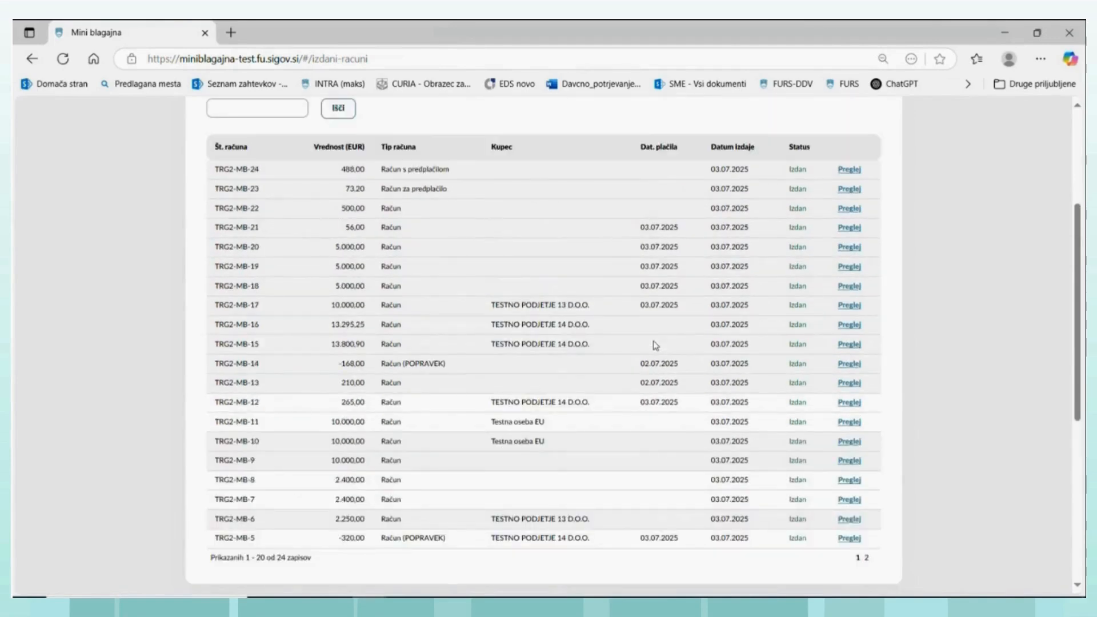
pyautogui.click(865, 559)
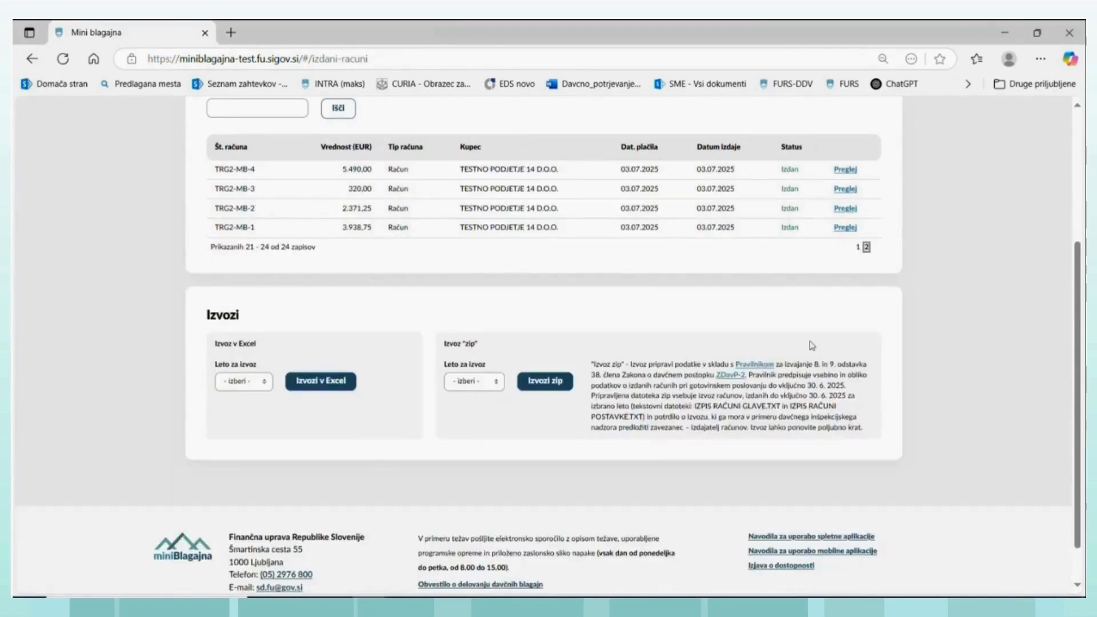
pyautogui.scroll(1, 748, 227)
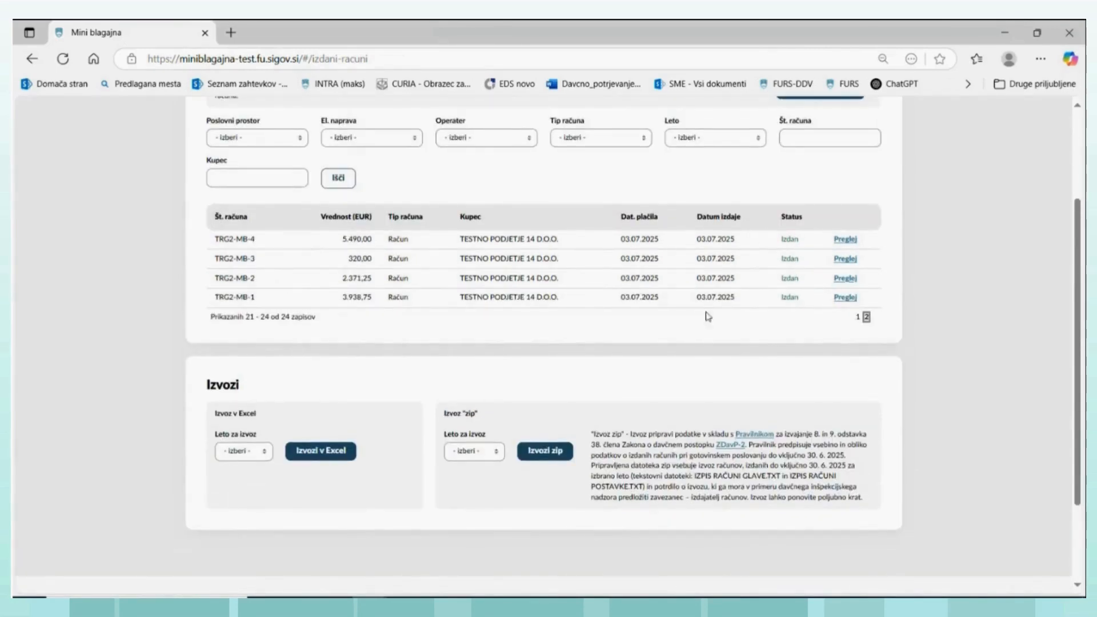
pyautogui.click(859, 315)
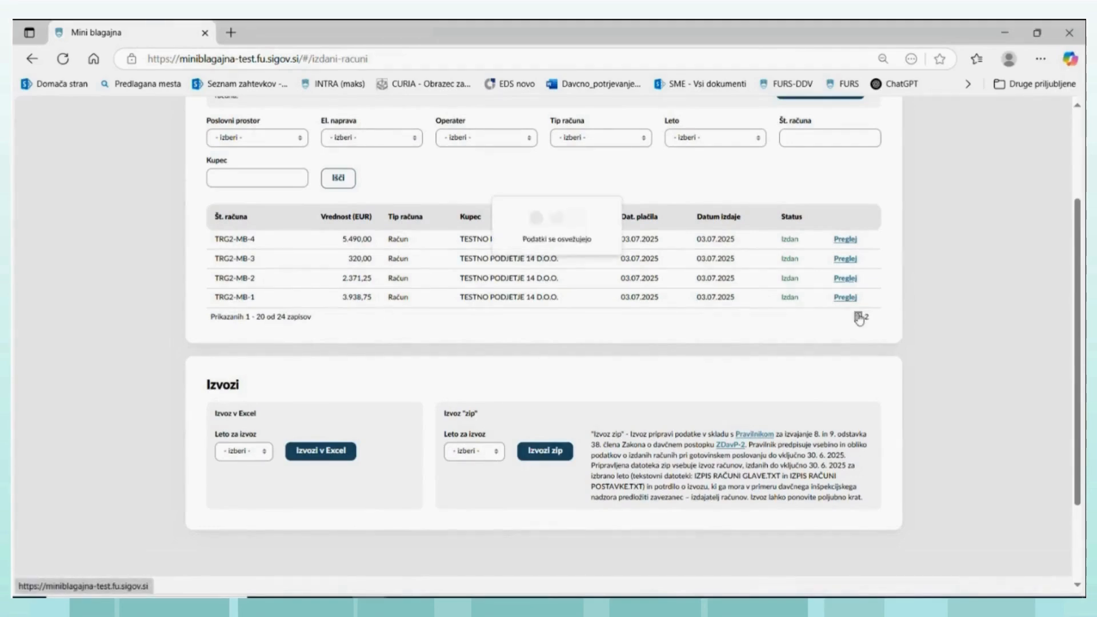
# - Examine the Excel and zip export options below the issued invoices list and return to the search filters above it
pyautogui.scroll(-3, 859, 317)
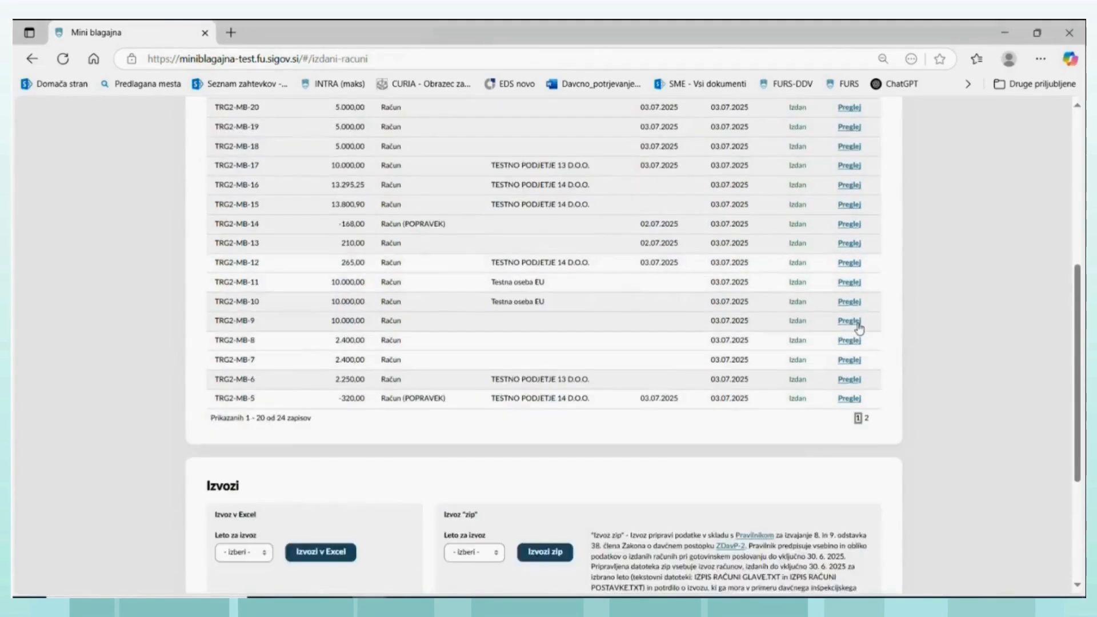
pyautogui.scroll(5, 857, 323)
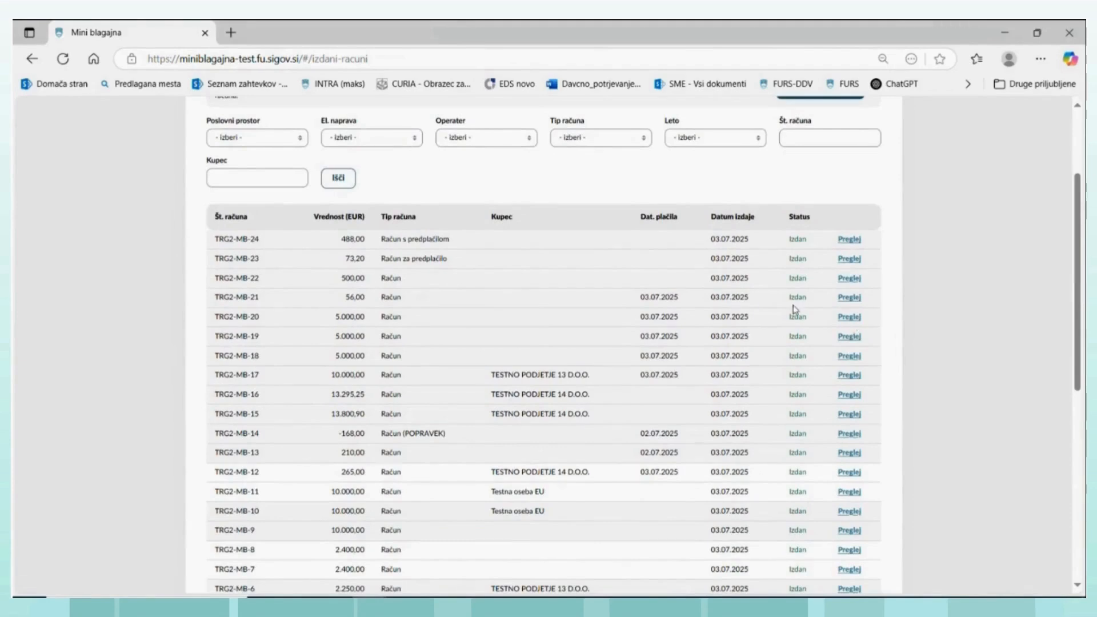
pyautogui.scroll(-3, 793, 305)
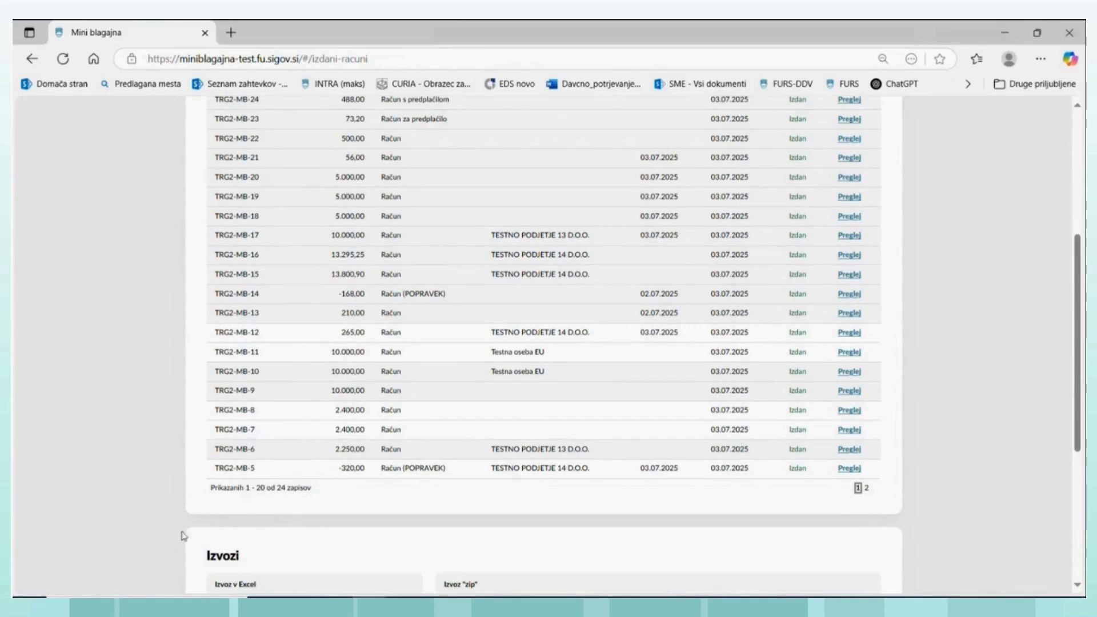
pyautogui.scroll(-2, 237, 565)
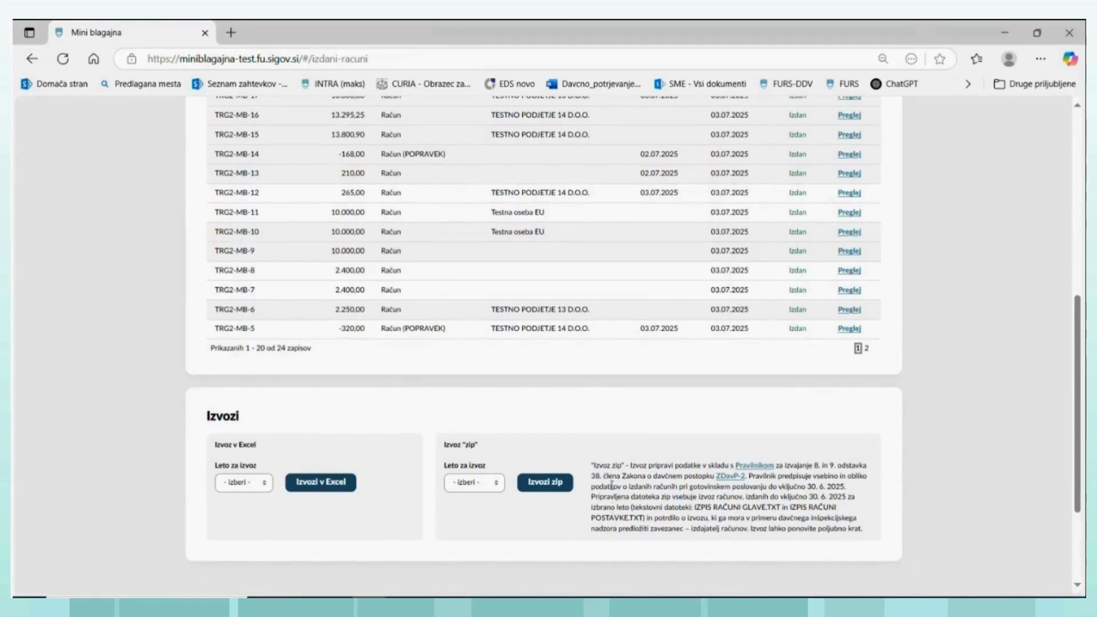
pyautogui.scroll(-3, 612, 486)
pyautogui.scroll(5, 610, 481)
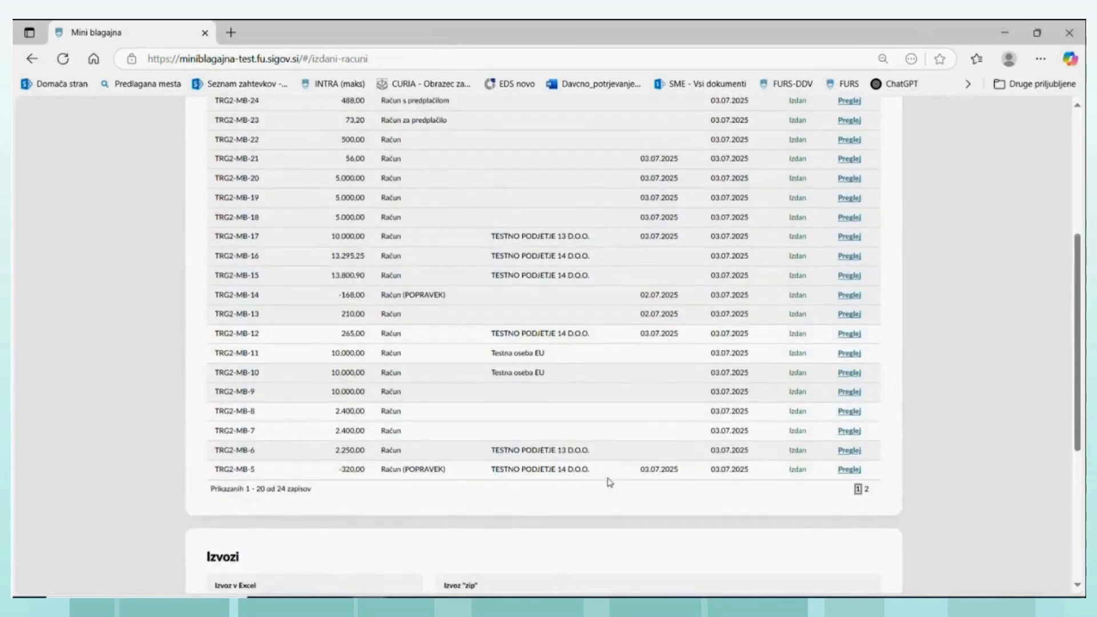
pyautogui.scroll(5, 610, 481)
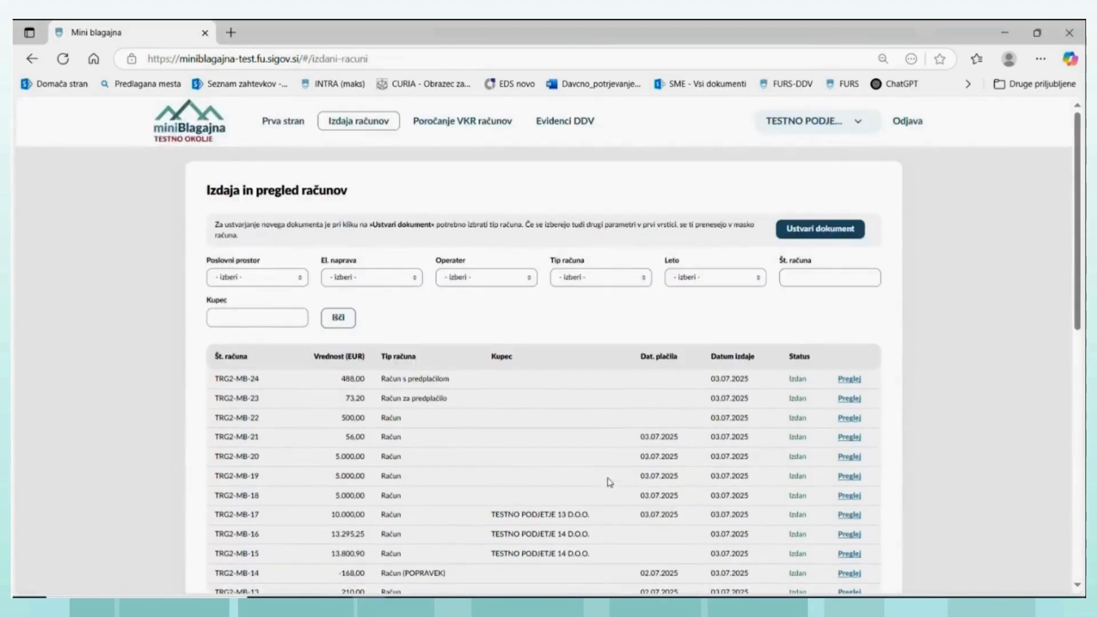